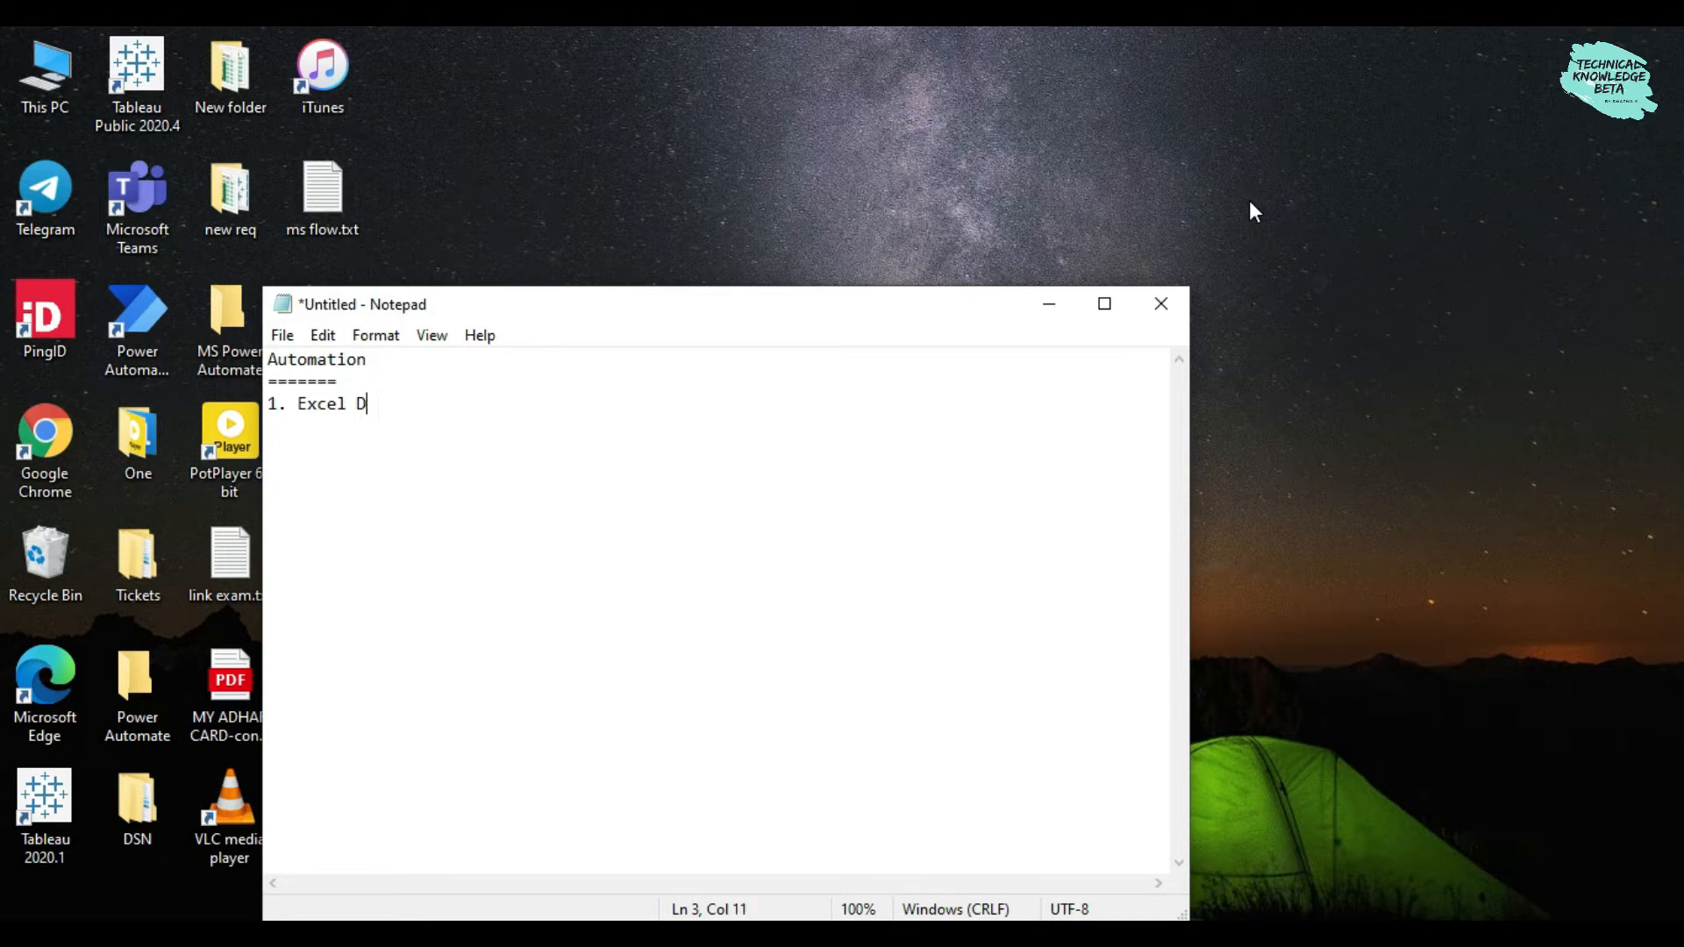
Complete the first automation note so it reads "1. Excel (Data) -> upload (Sharepoint list)"
text(())
key(Left)
text(Data)
key(Right)
text(-> u)
text(pload )
text(()
key(BackSpace)
text(())
key(Left)
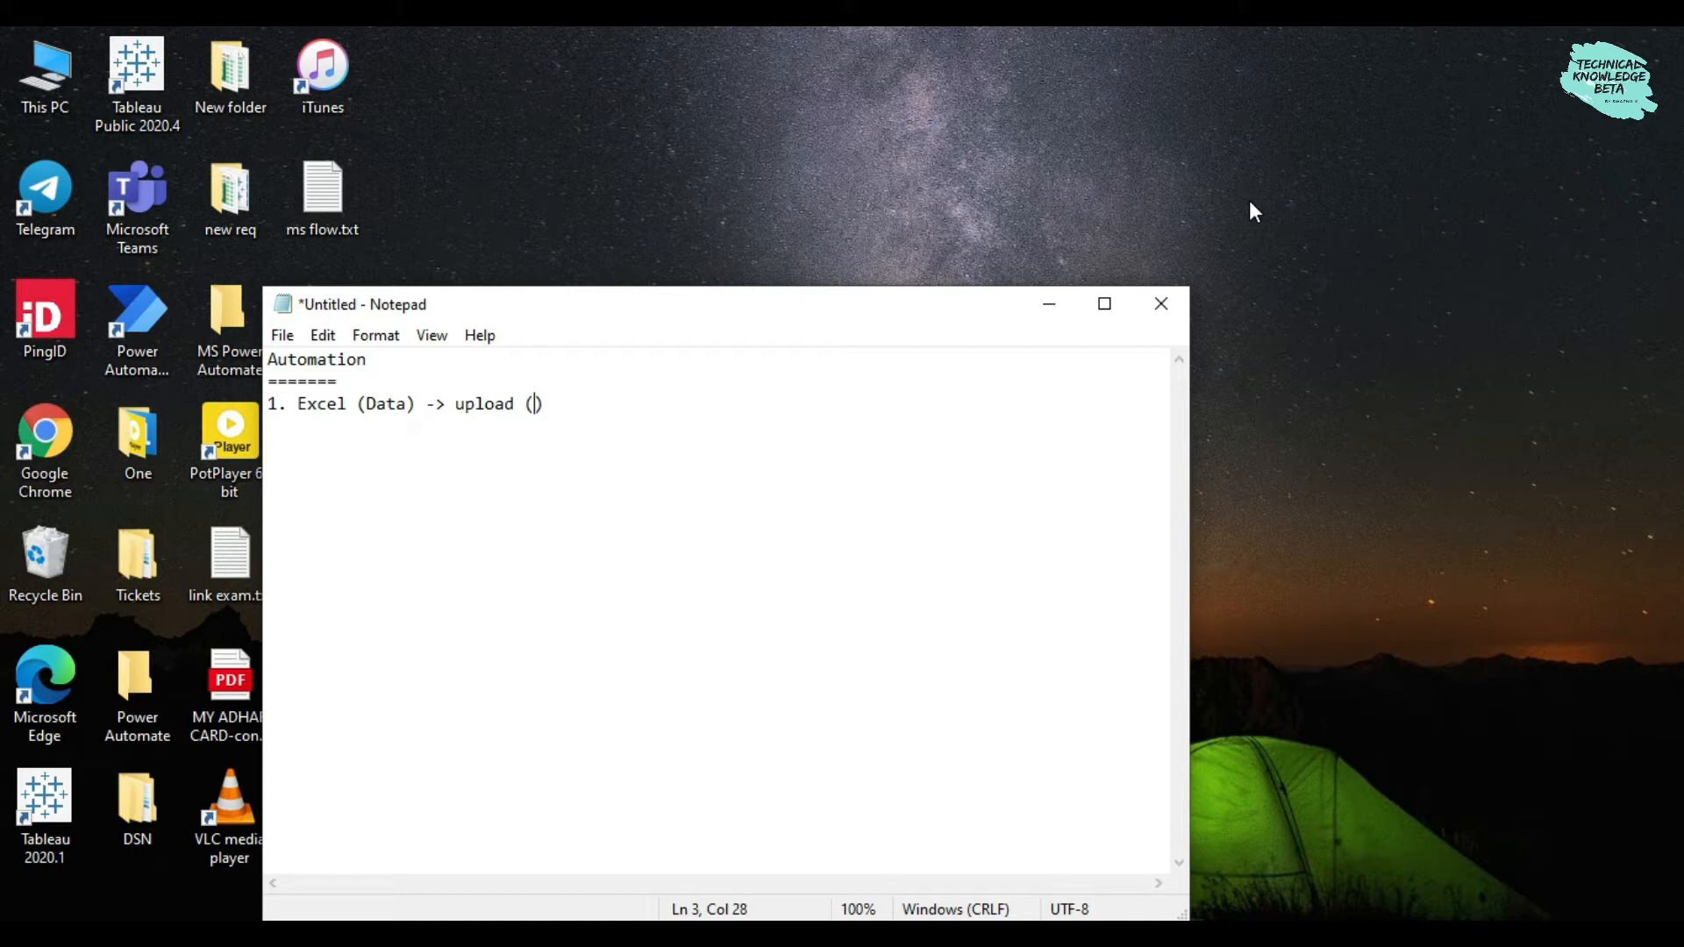
text(Sa)
key(BackSpace)
text(harepoint list)
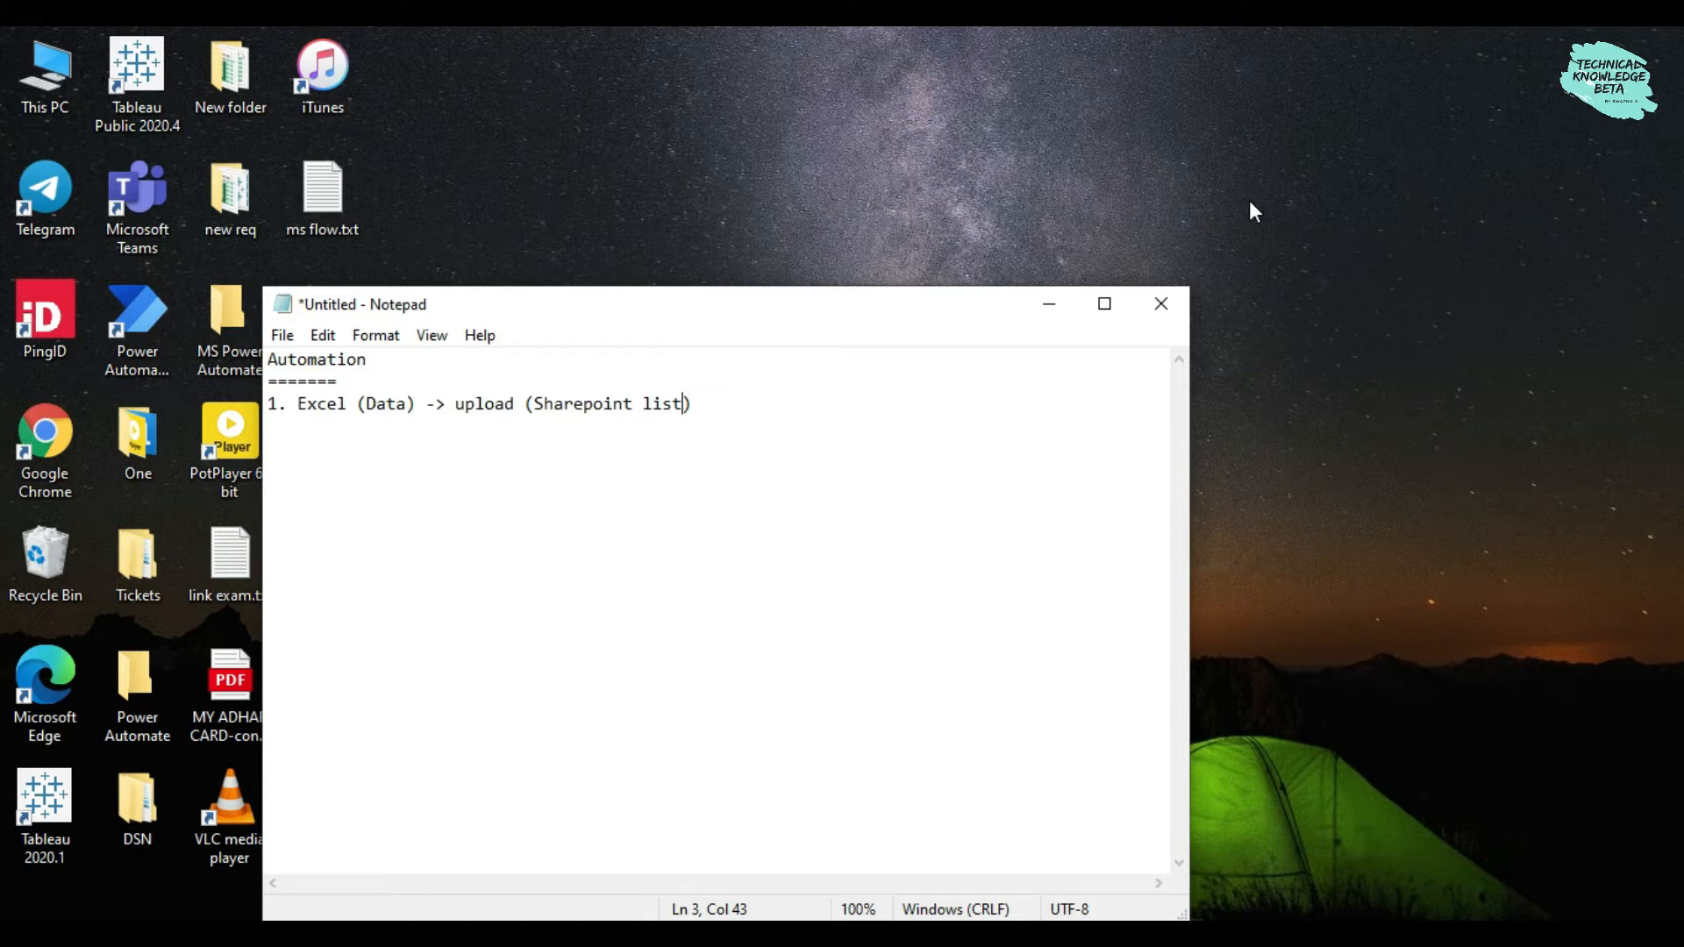
Add a "Task-" heading underlined with "---" below the automation note, followed by the line "Excel create"
key(End)
key(Return)
key(Return)
text(Task-)
key(Return)
text(---)
key(Return)
text(Excel create)
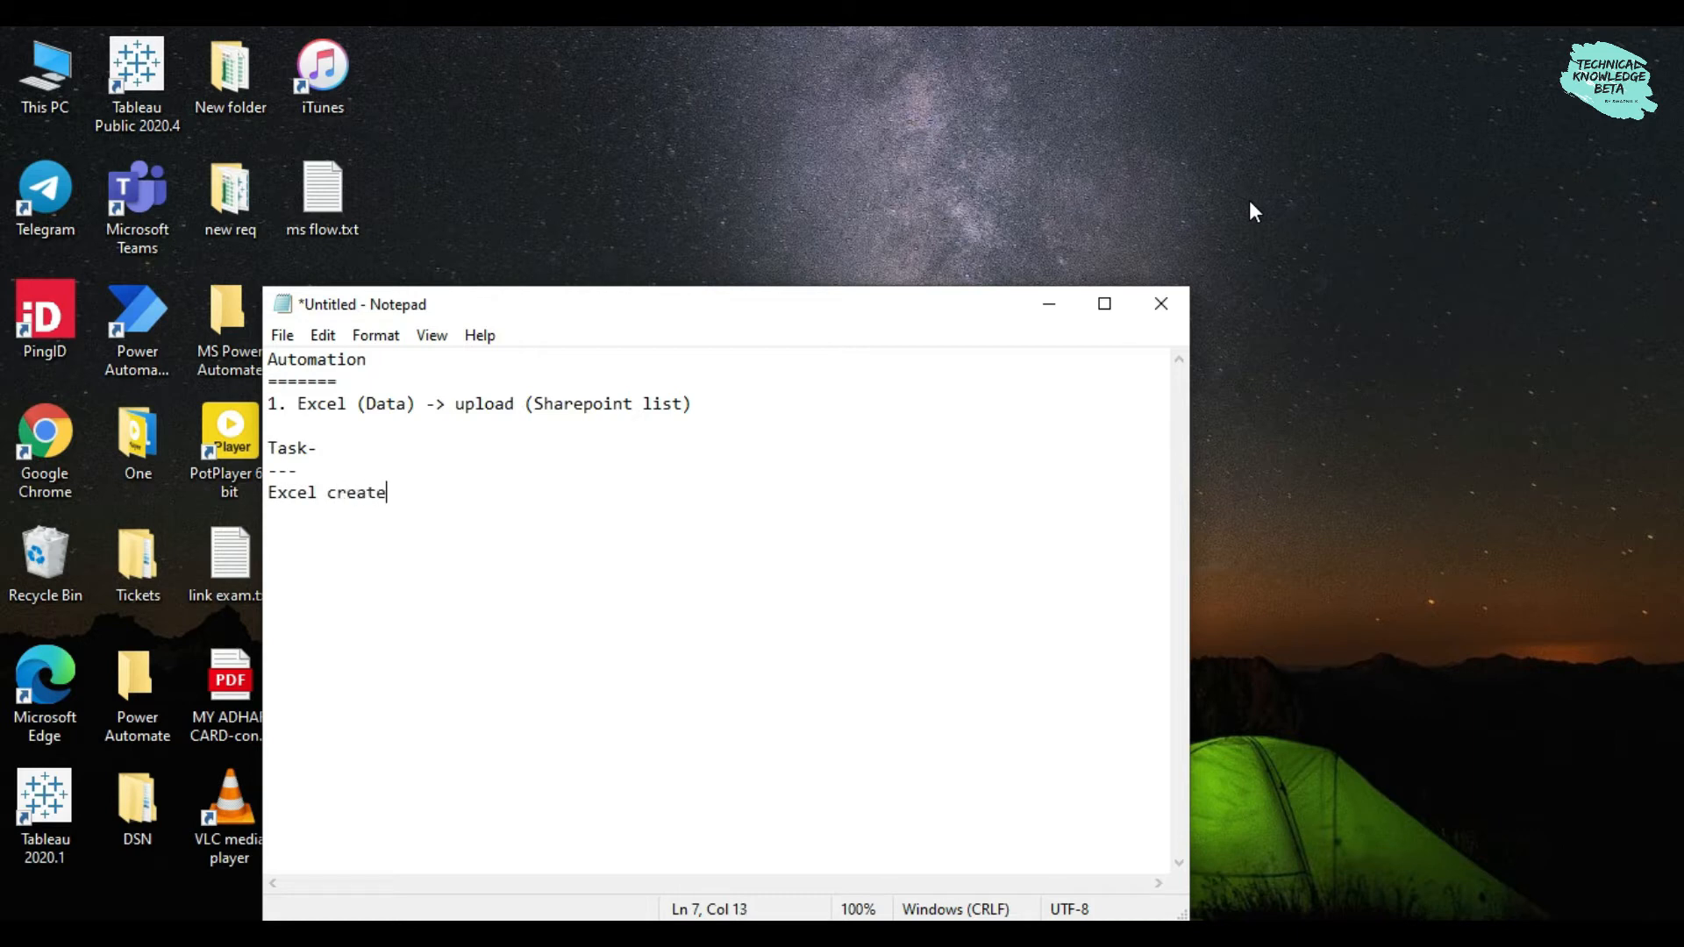
Minimize the notes and switch to the Chrome window showing Microsoft Office Home
click(1252, 211)
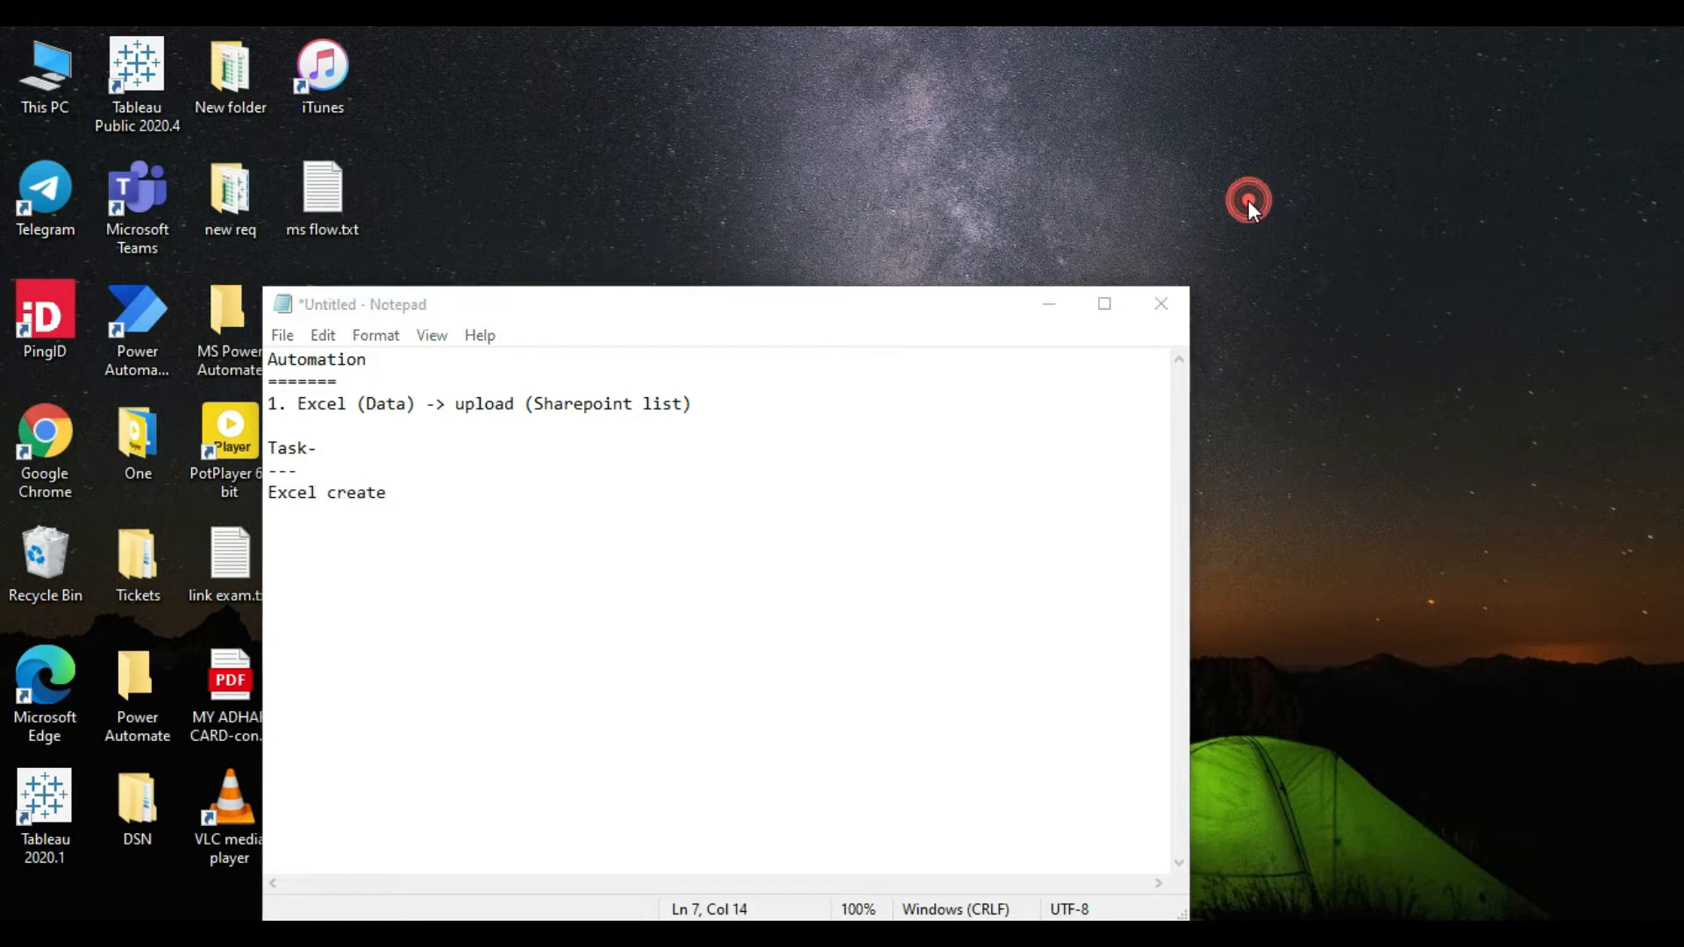
click(1049, 314)
right_click(883, 245)
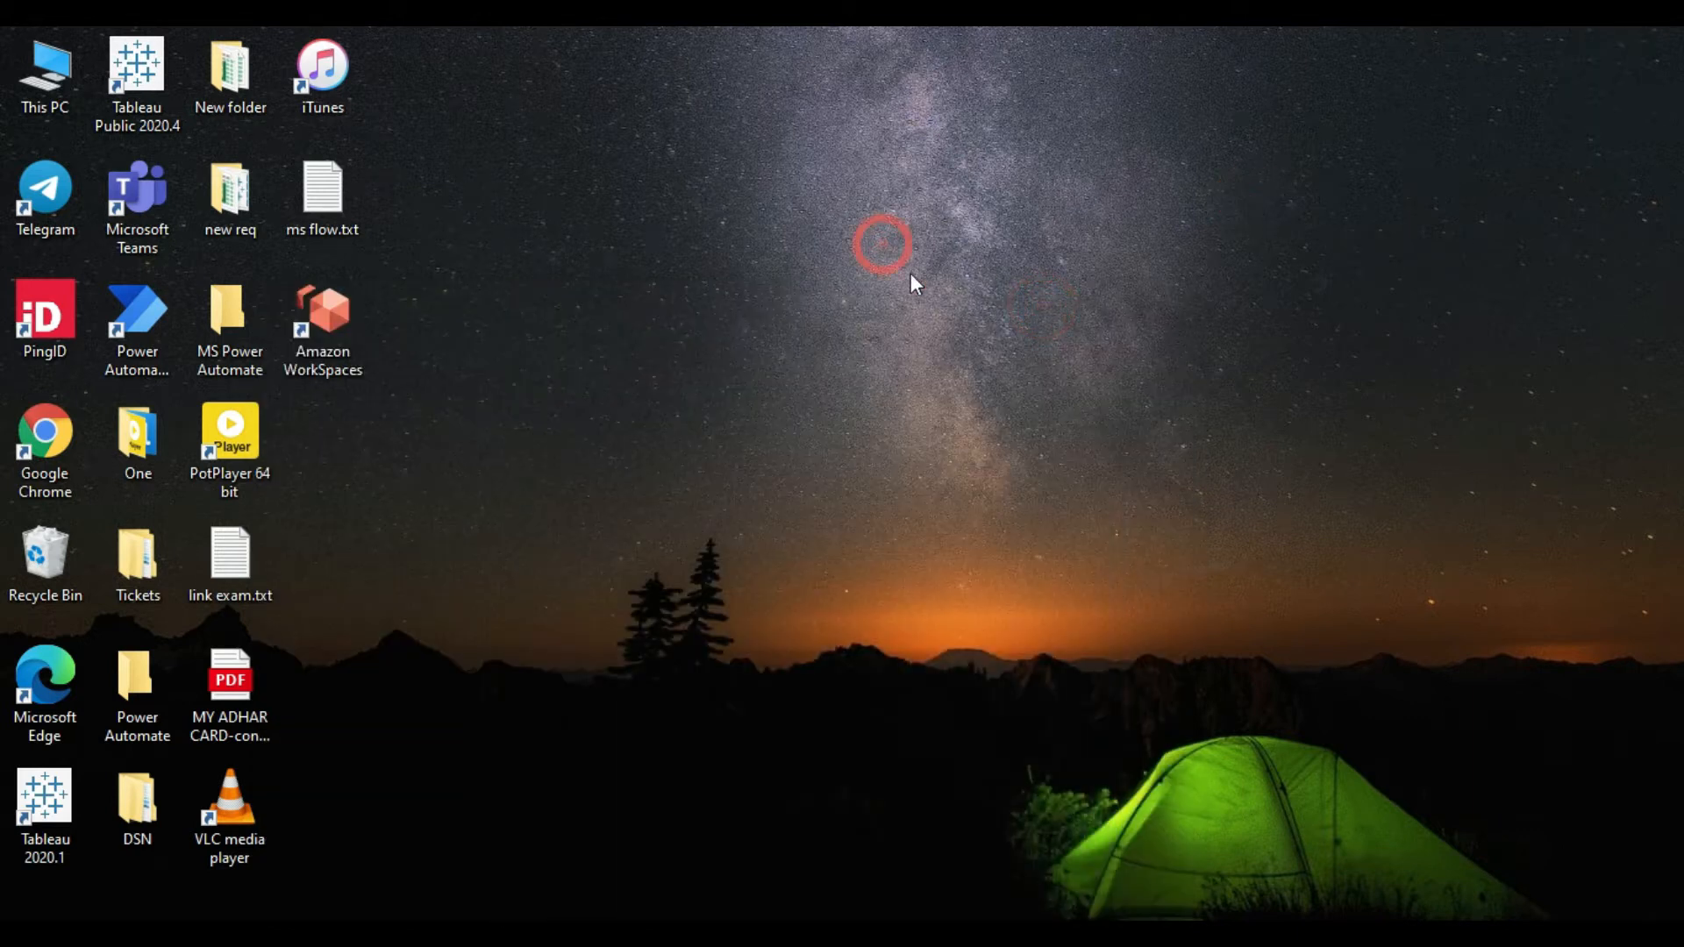
click(914, 359)
mouse_move(816, 934)
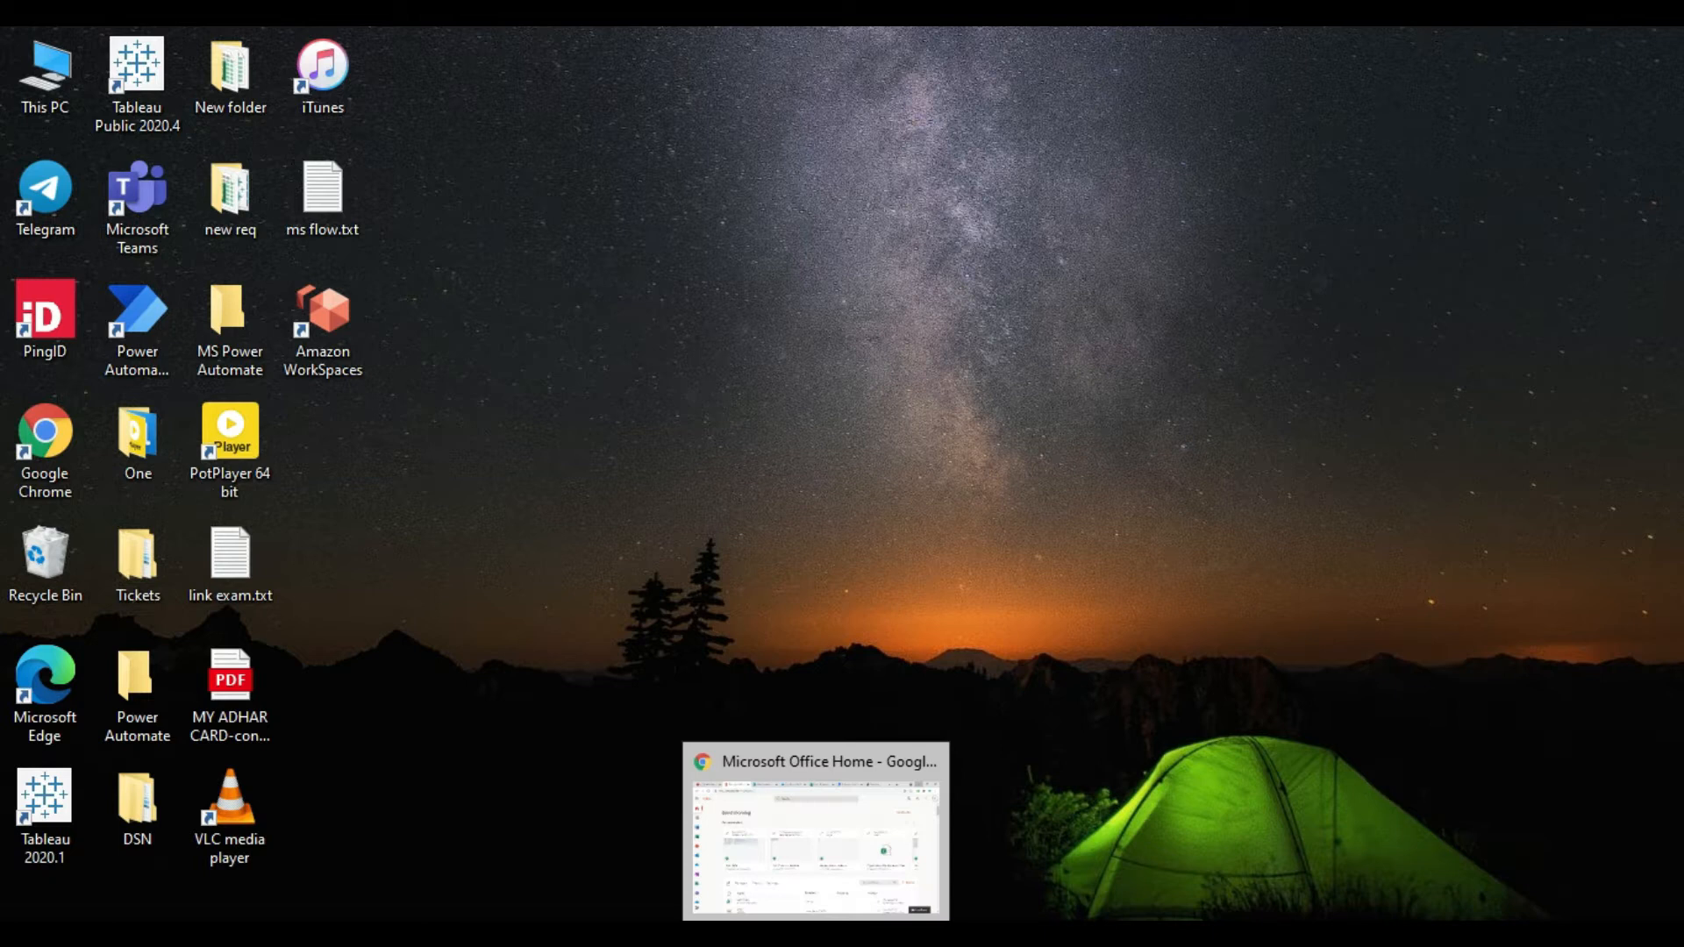
click(815, 934)
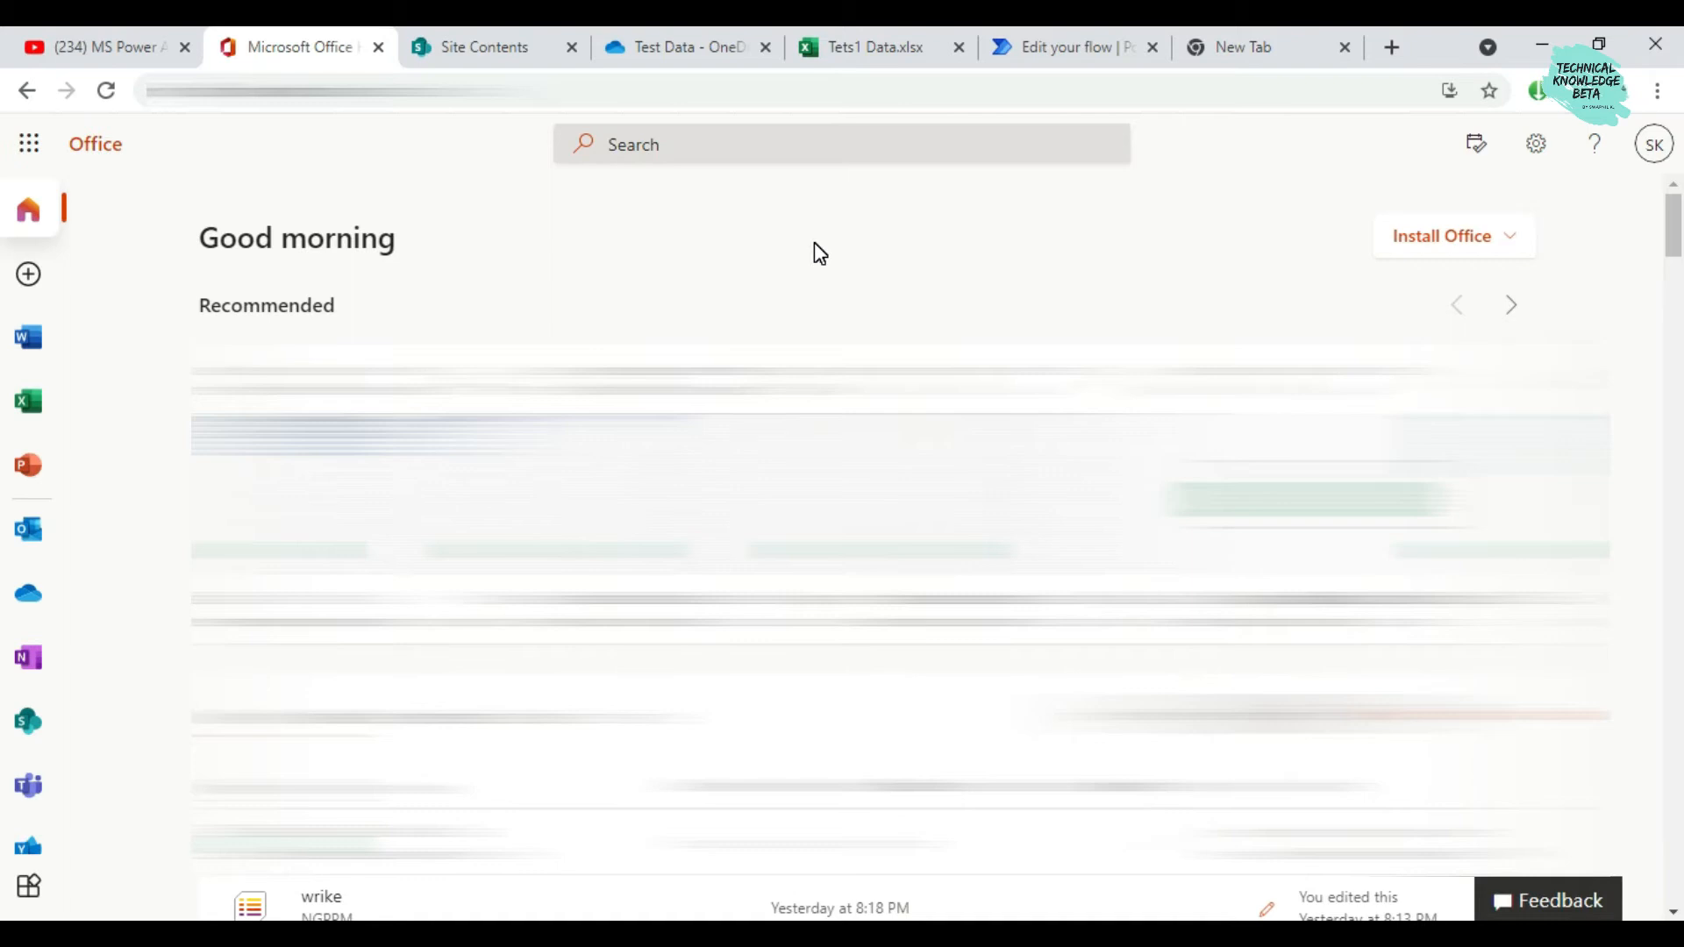
Go to OneDrive from Office Home and open the Test Data folder
click(29, 149)
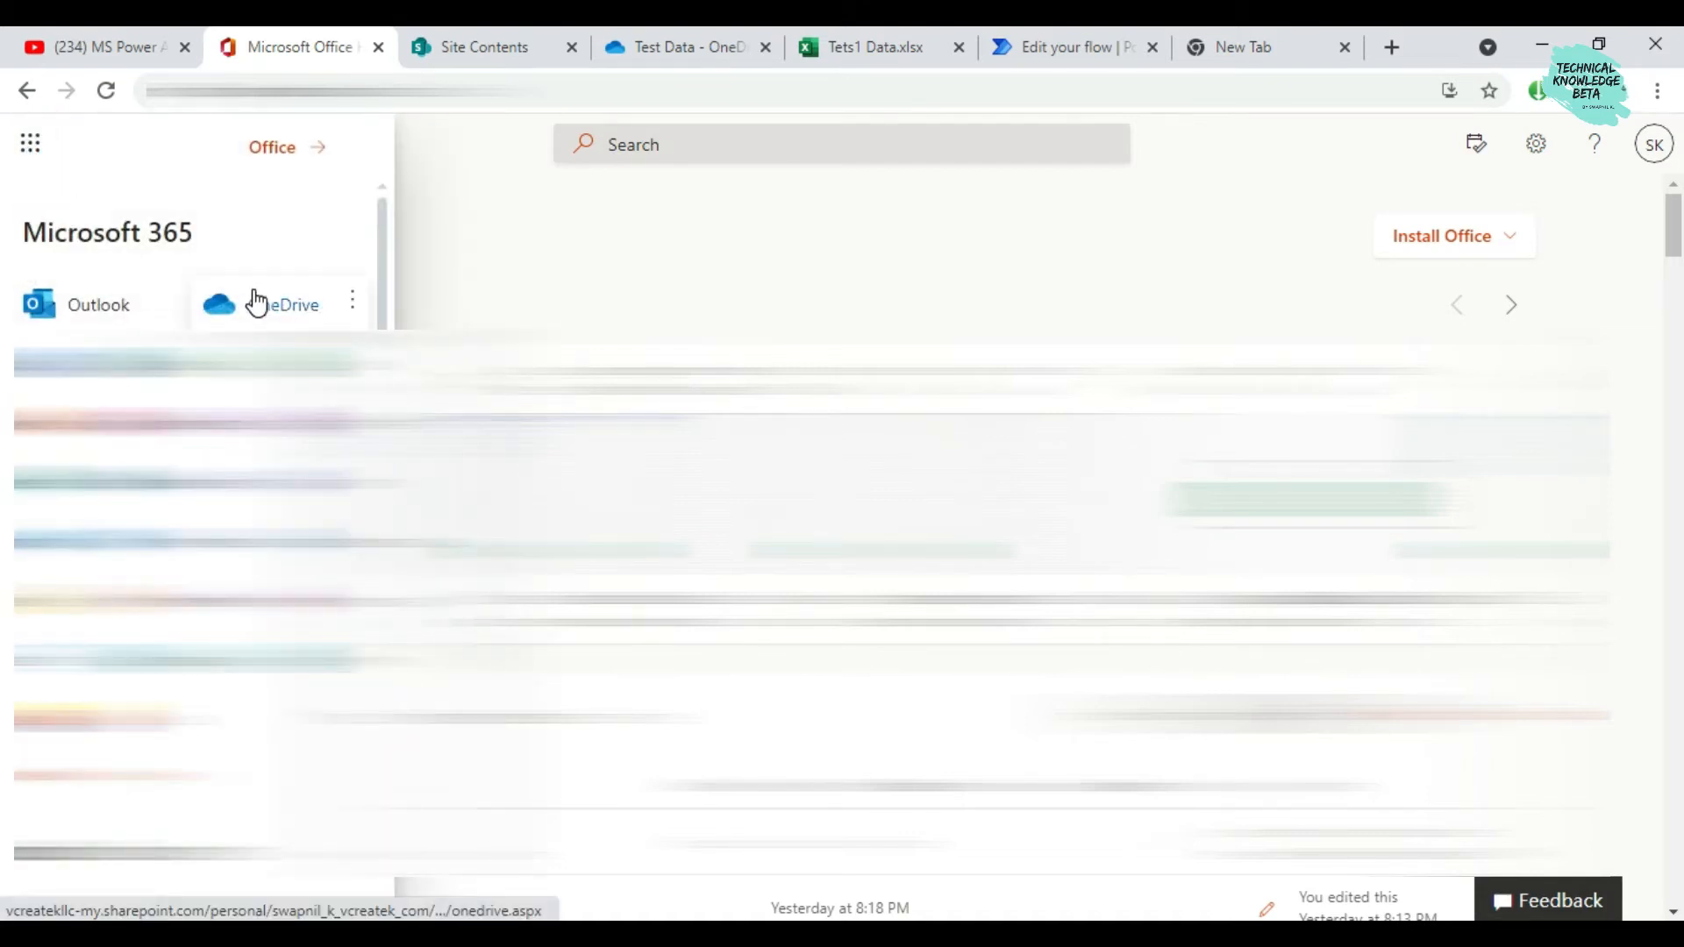
click(257, 302)
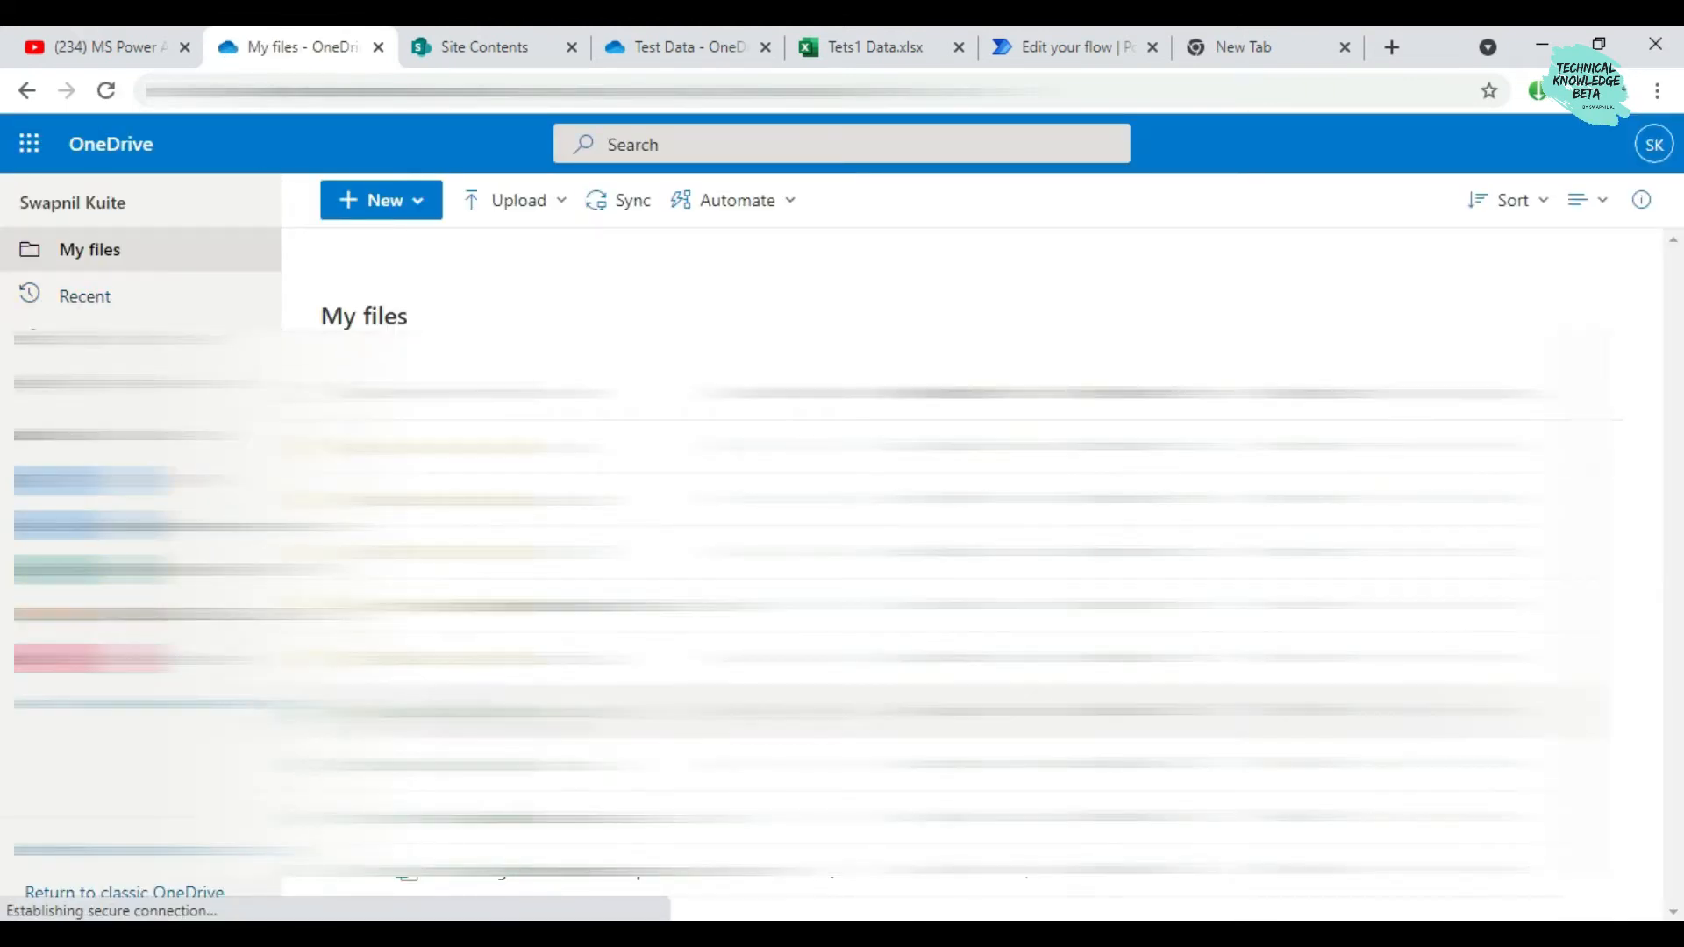
click(456, 658)
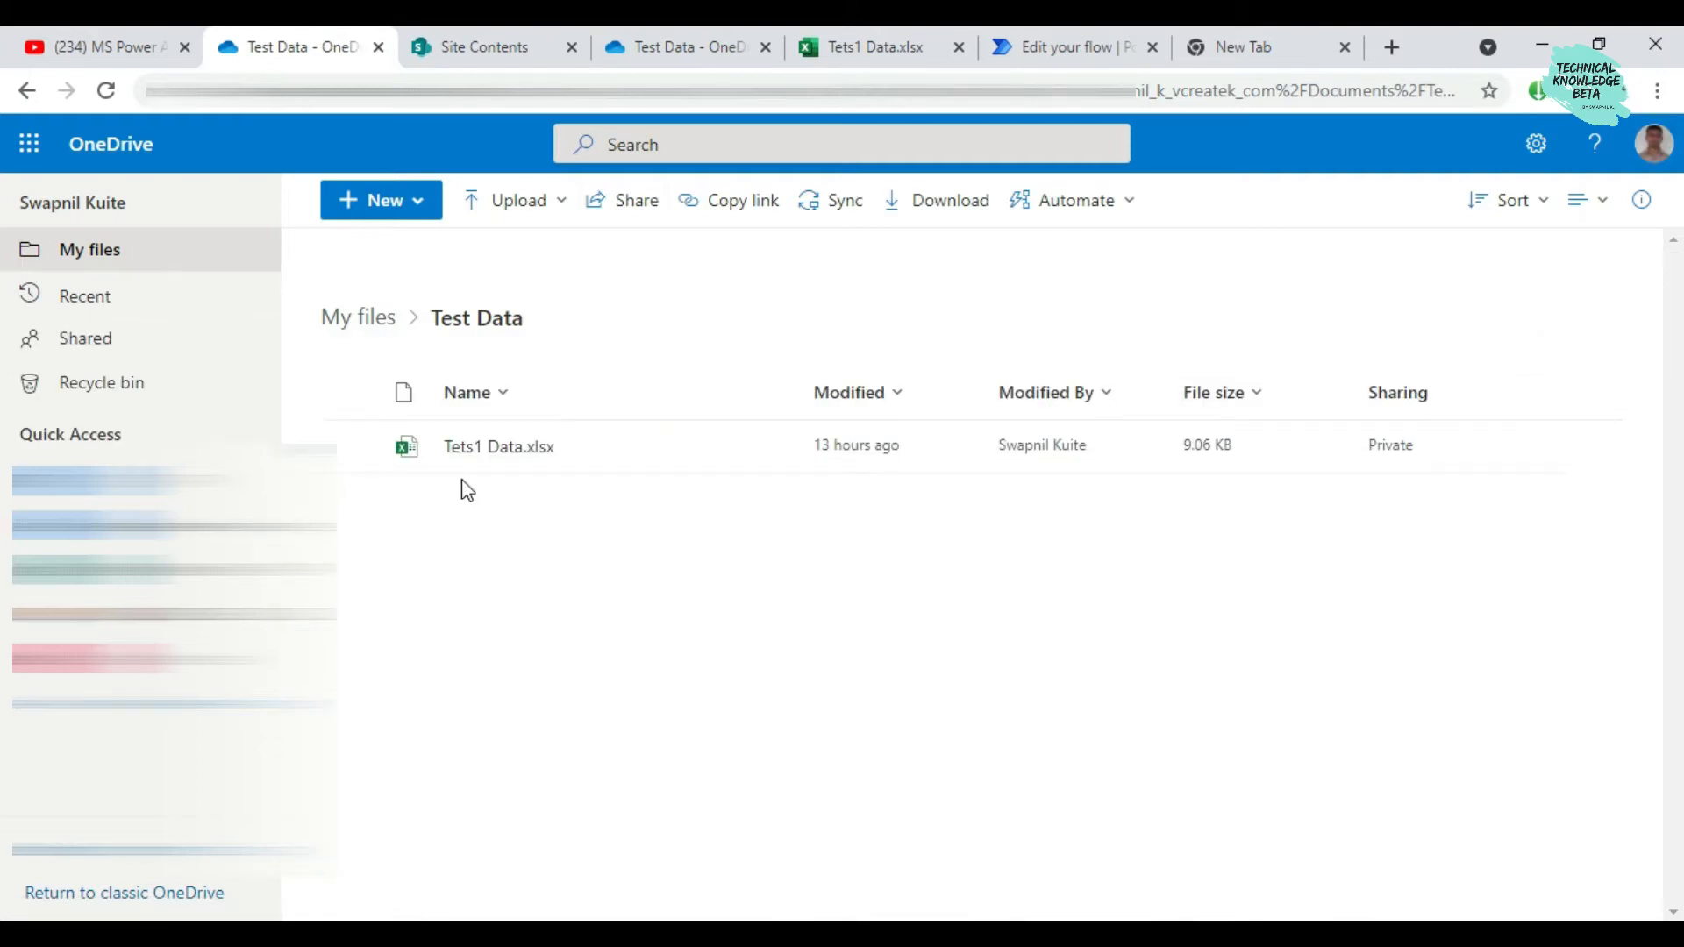
Create a new Excel workbook inside the Test Data folder
click(441, 515)
click(421, 210)
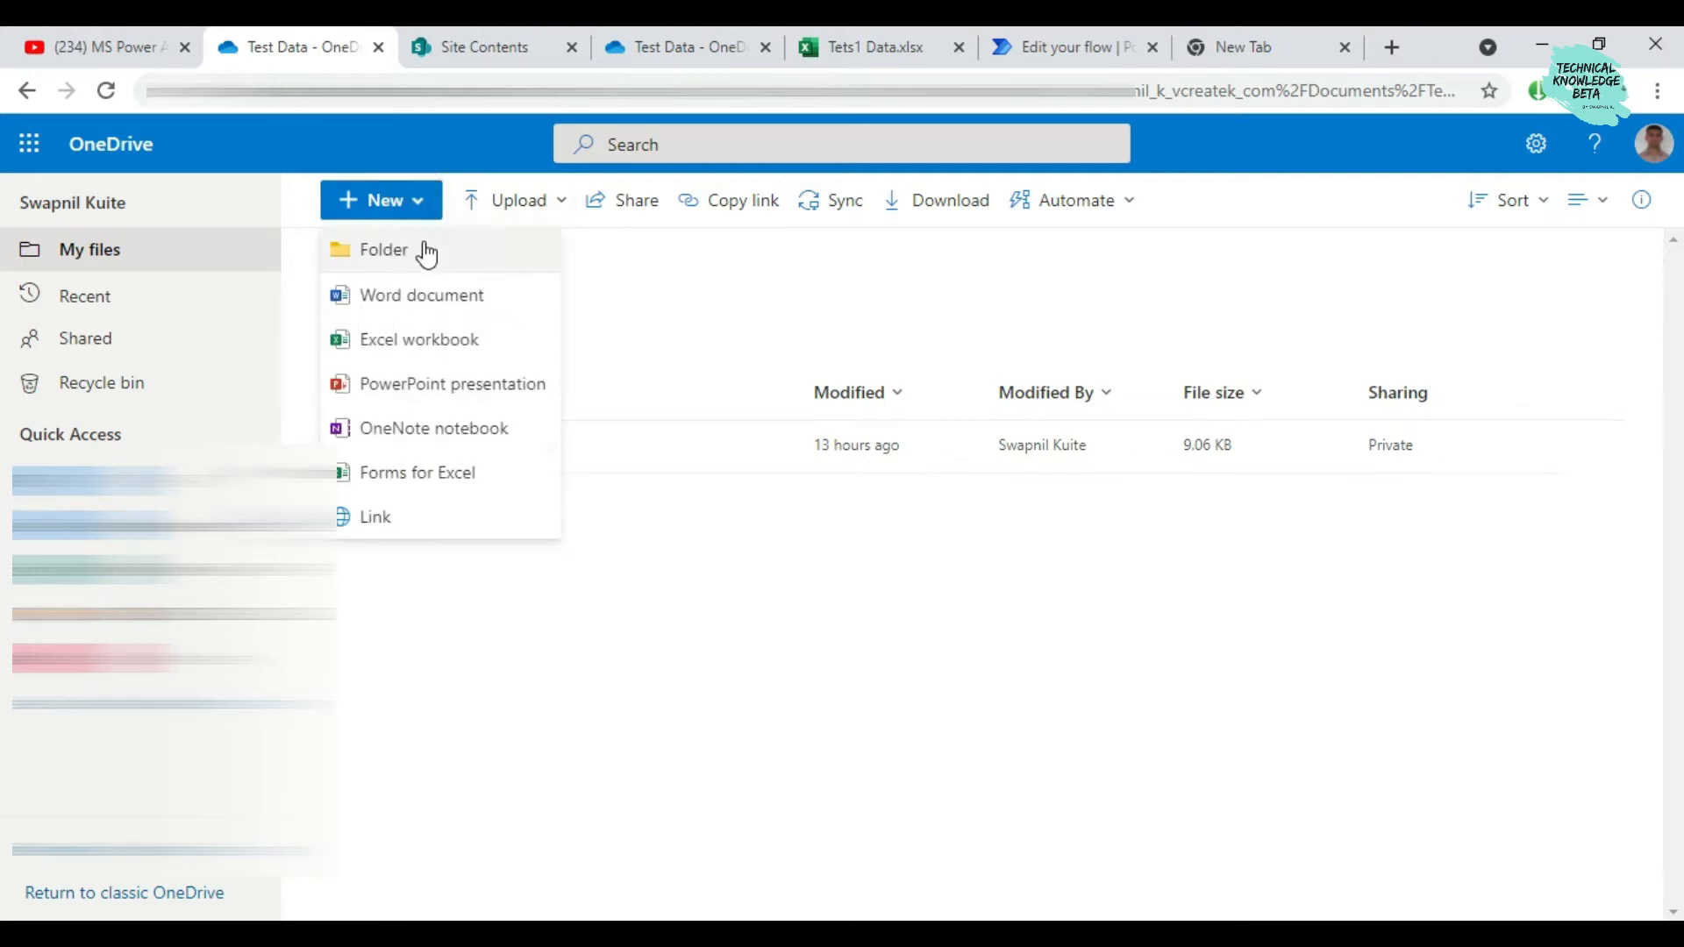
click(440, 349)
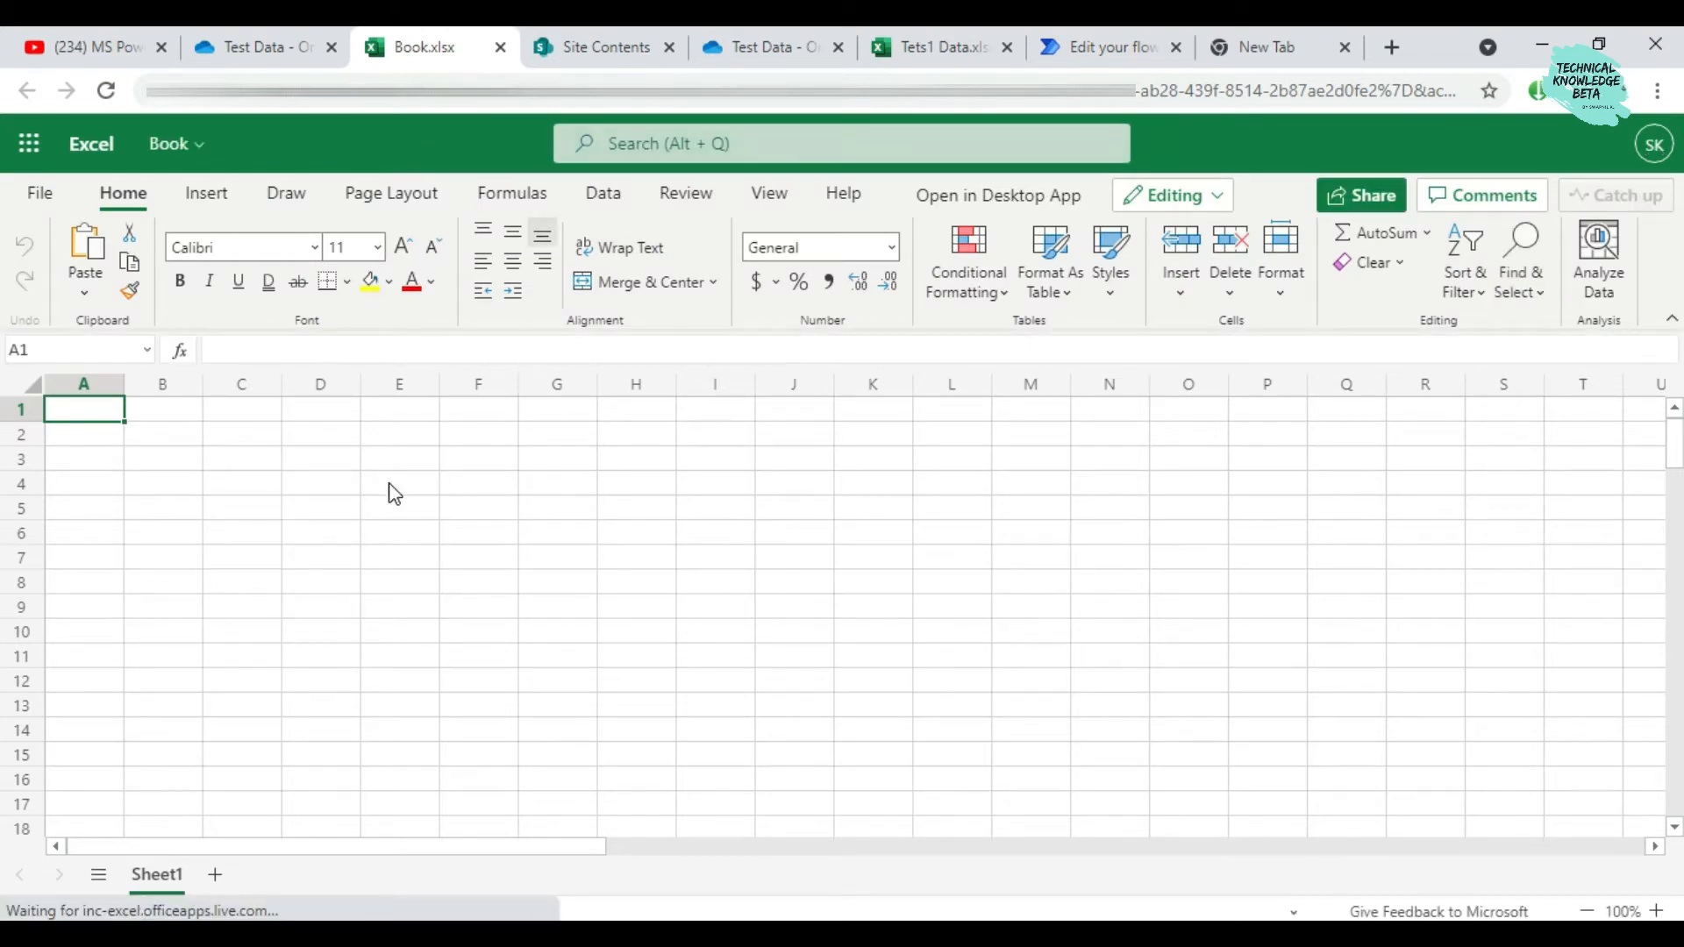
Enter the column headers "ID" in A1 and "Name" in B1
text(ID)
key(Return)
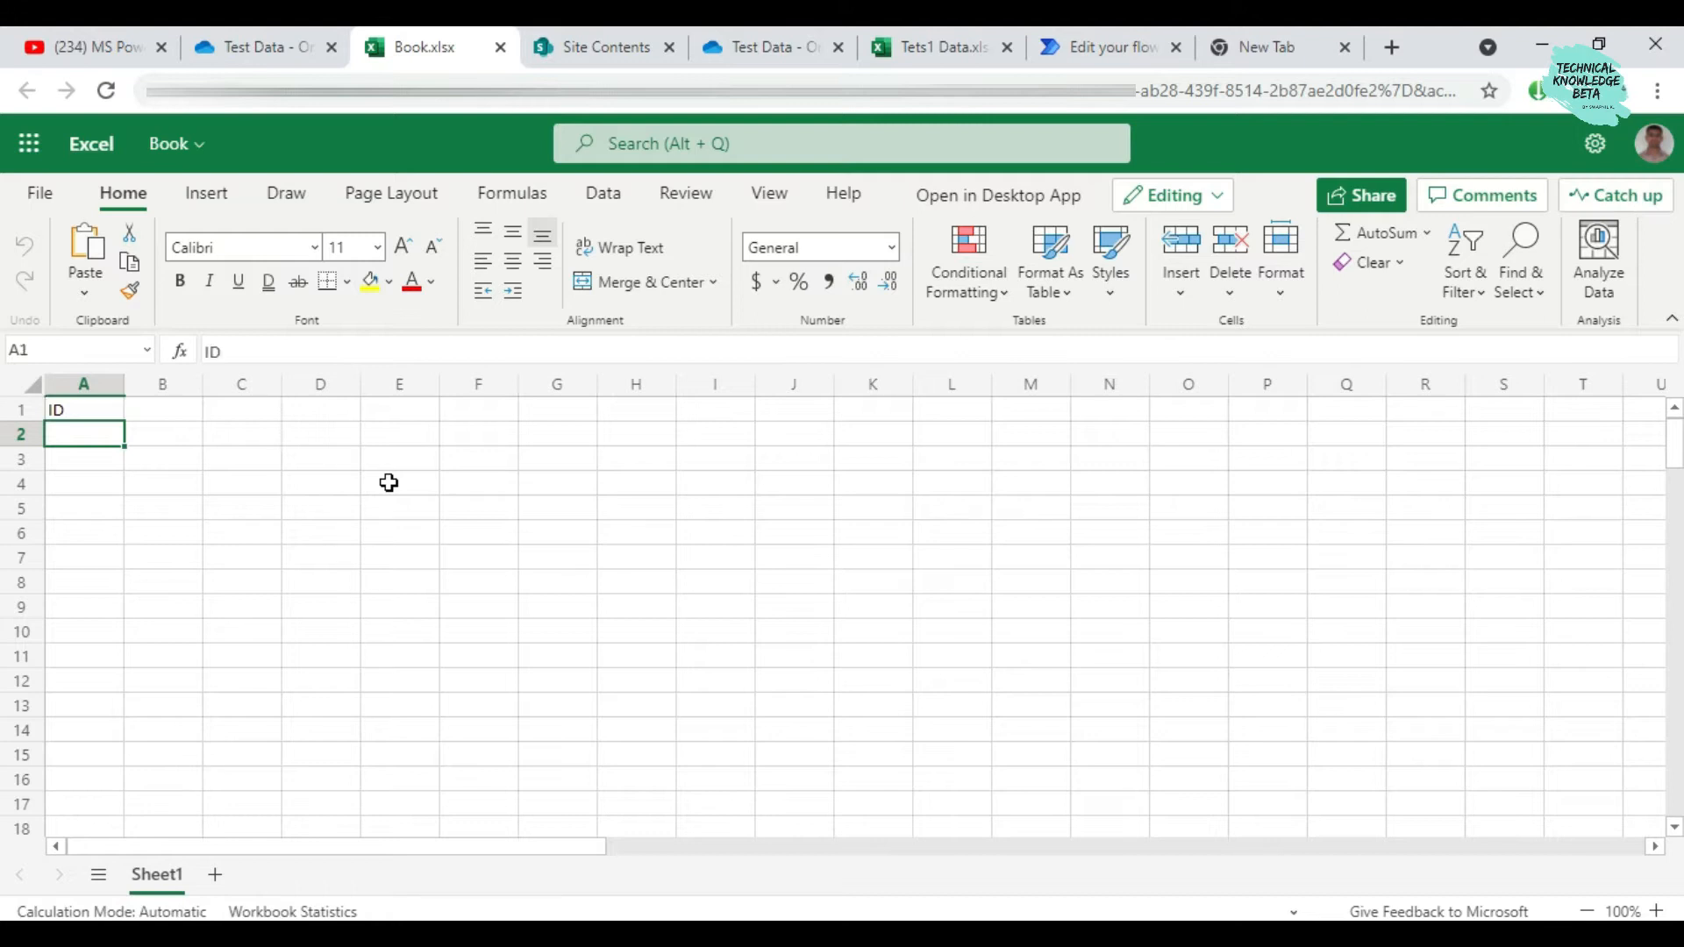
key(Up)
key(Right)
text(NAme)
key(Return)
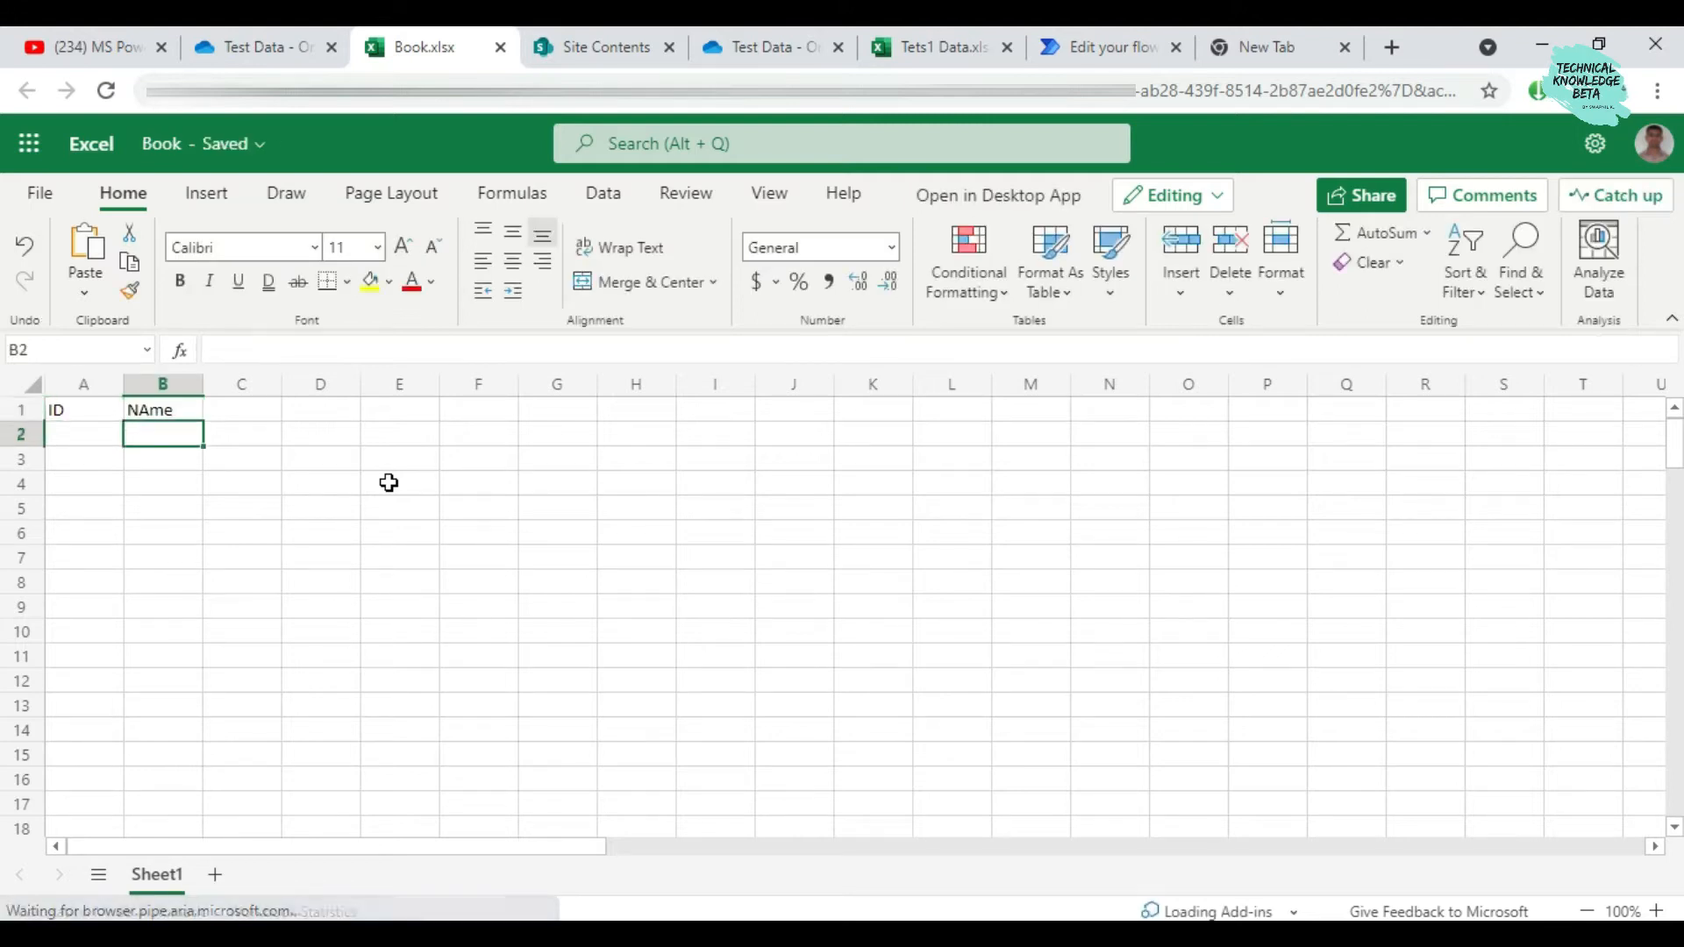
key(Up)
text(Name)
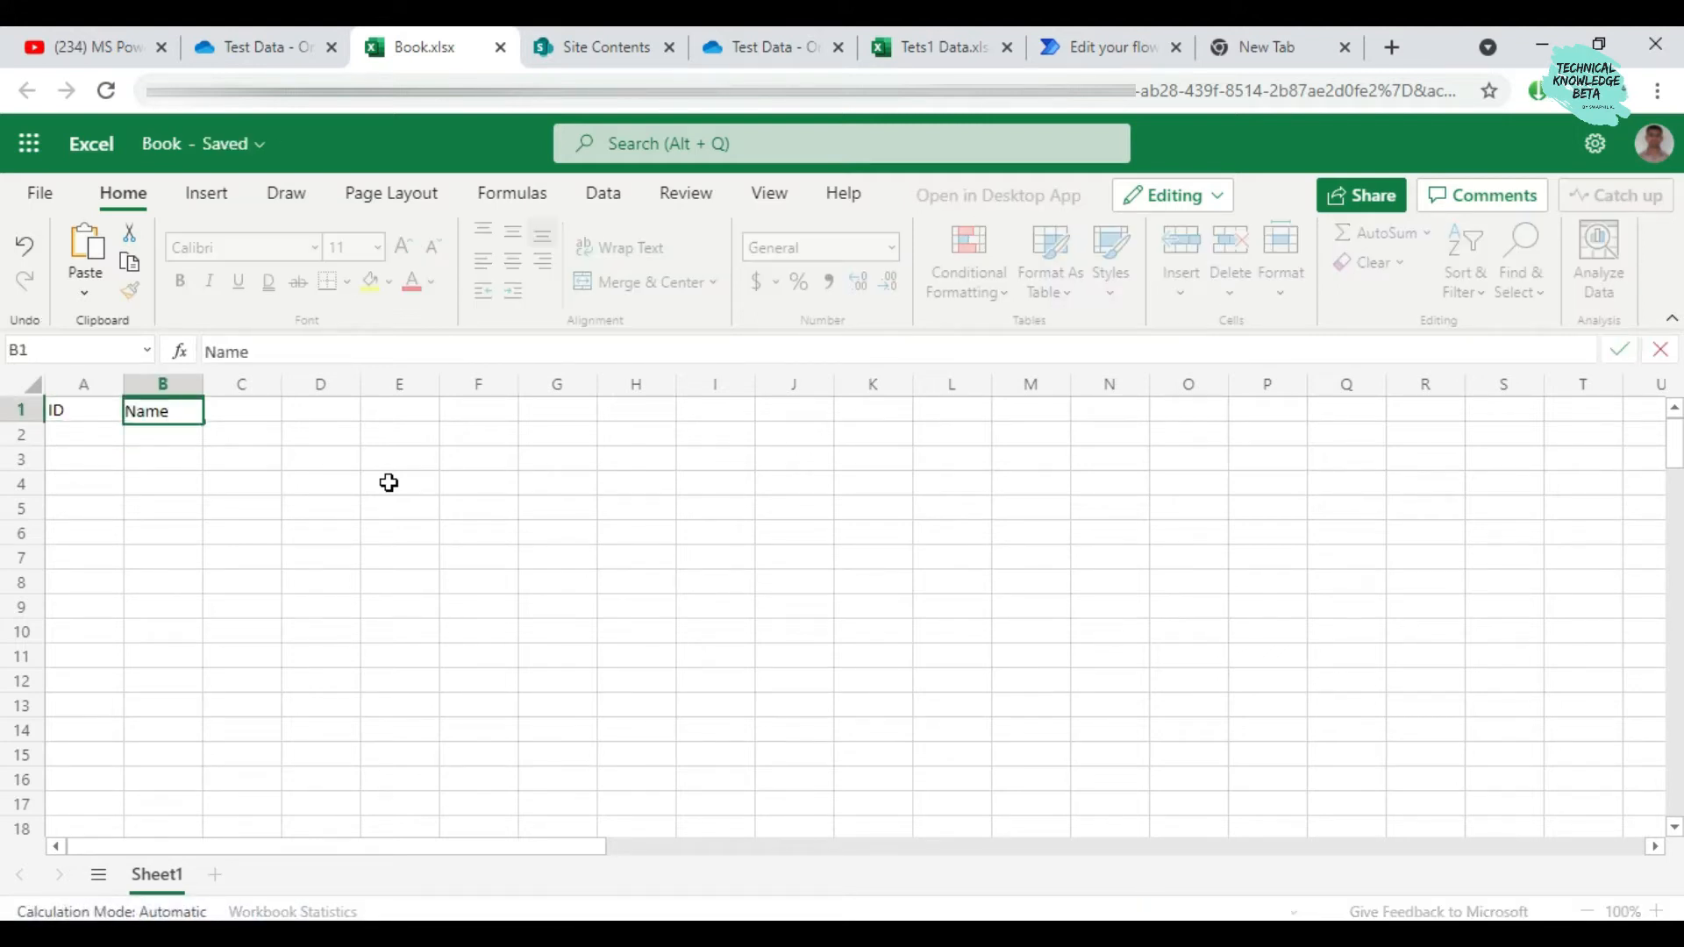
key(Return)
Enter the column headers "Adress" in C1 and "City" in D1
key(Up)
key(Right)
text(Adress)
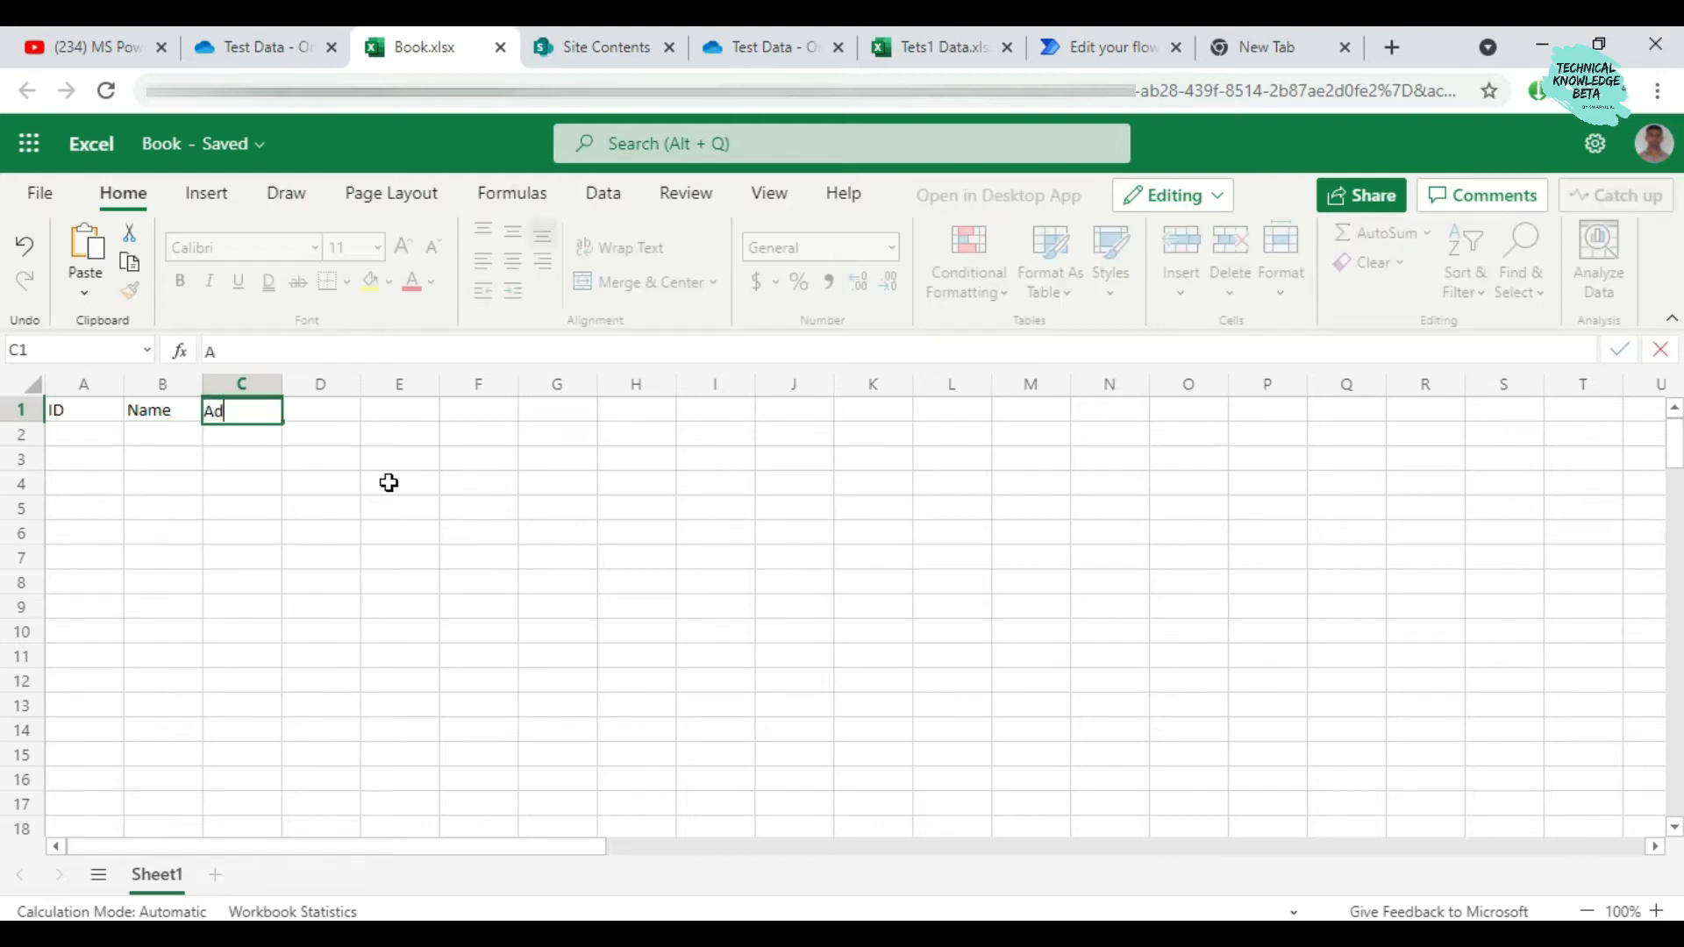
key(Return)
key(Up)
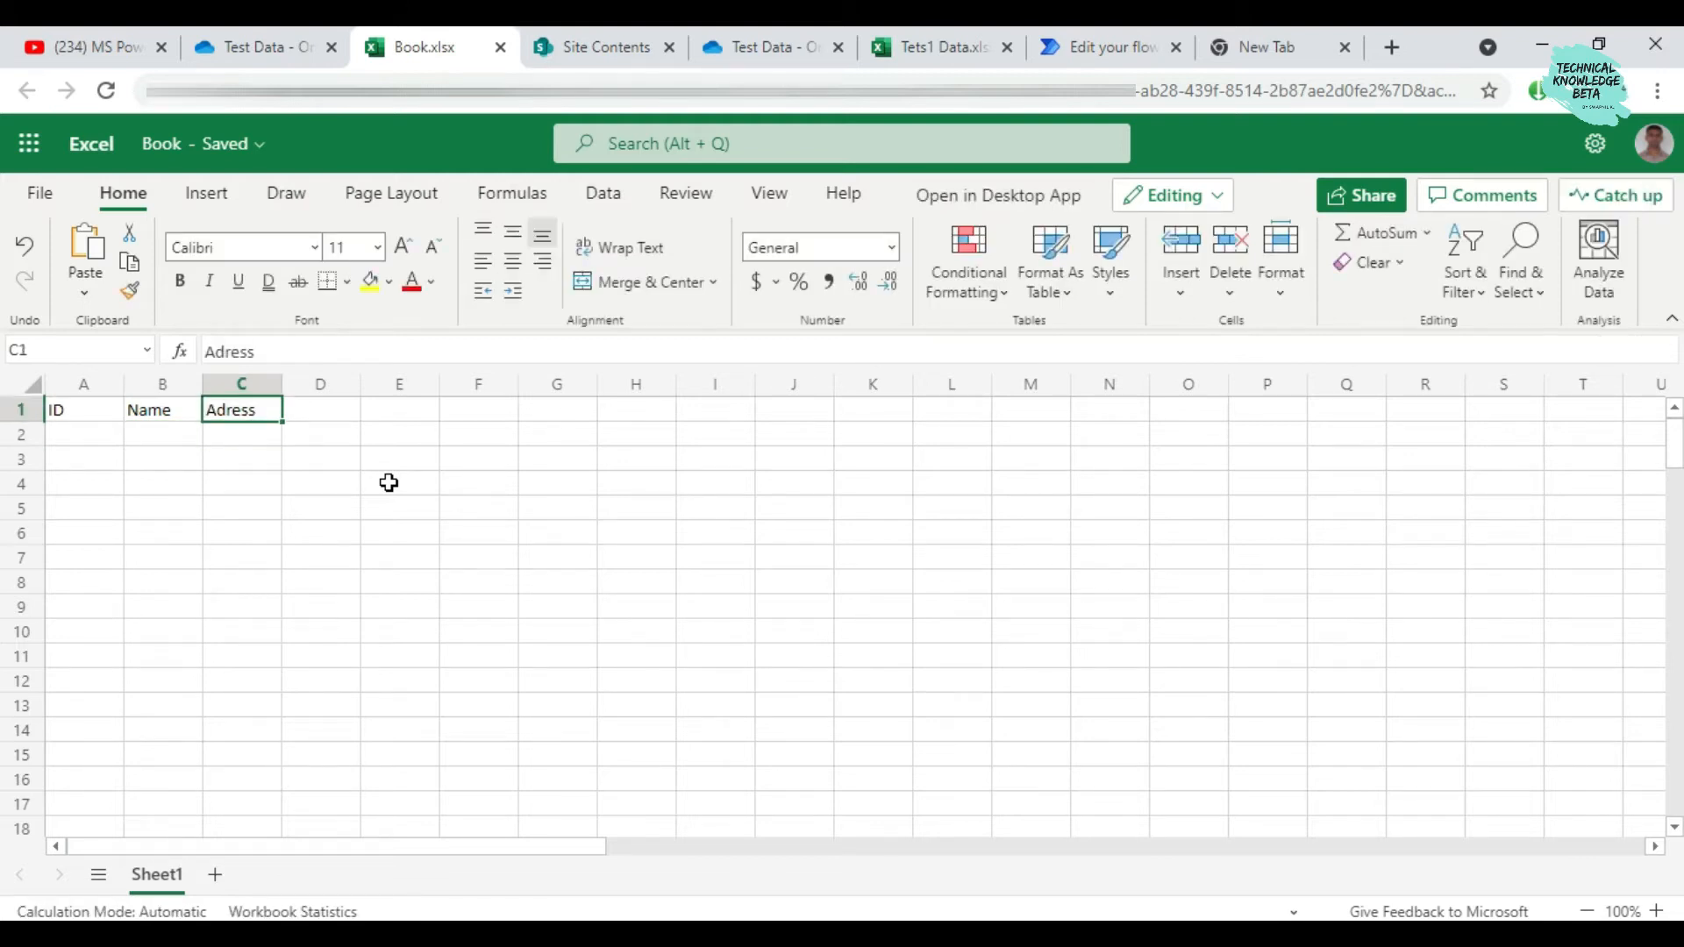
key(Right)
text(City)
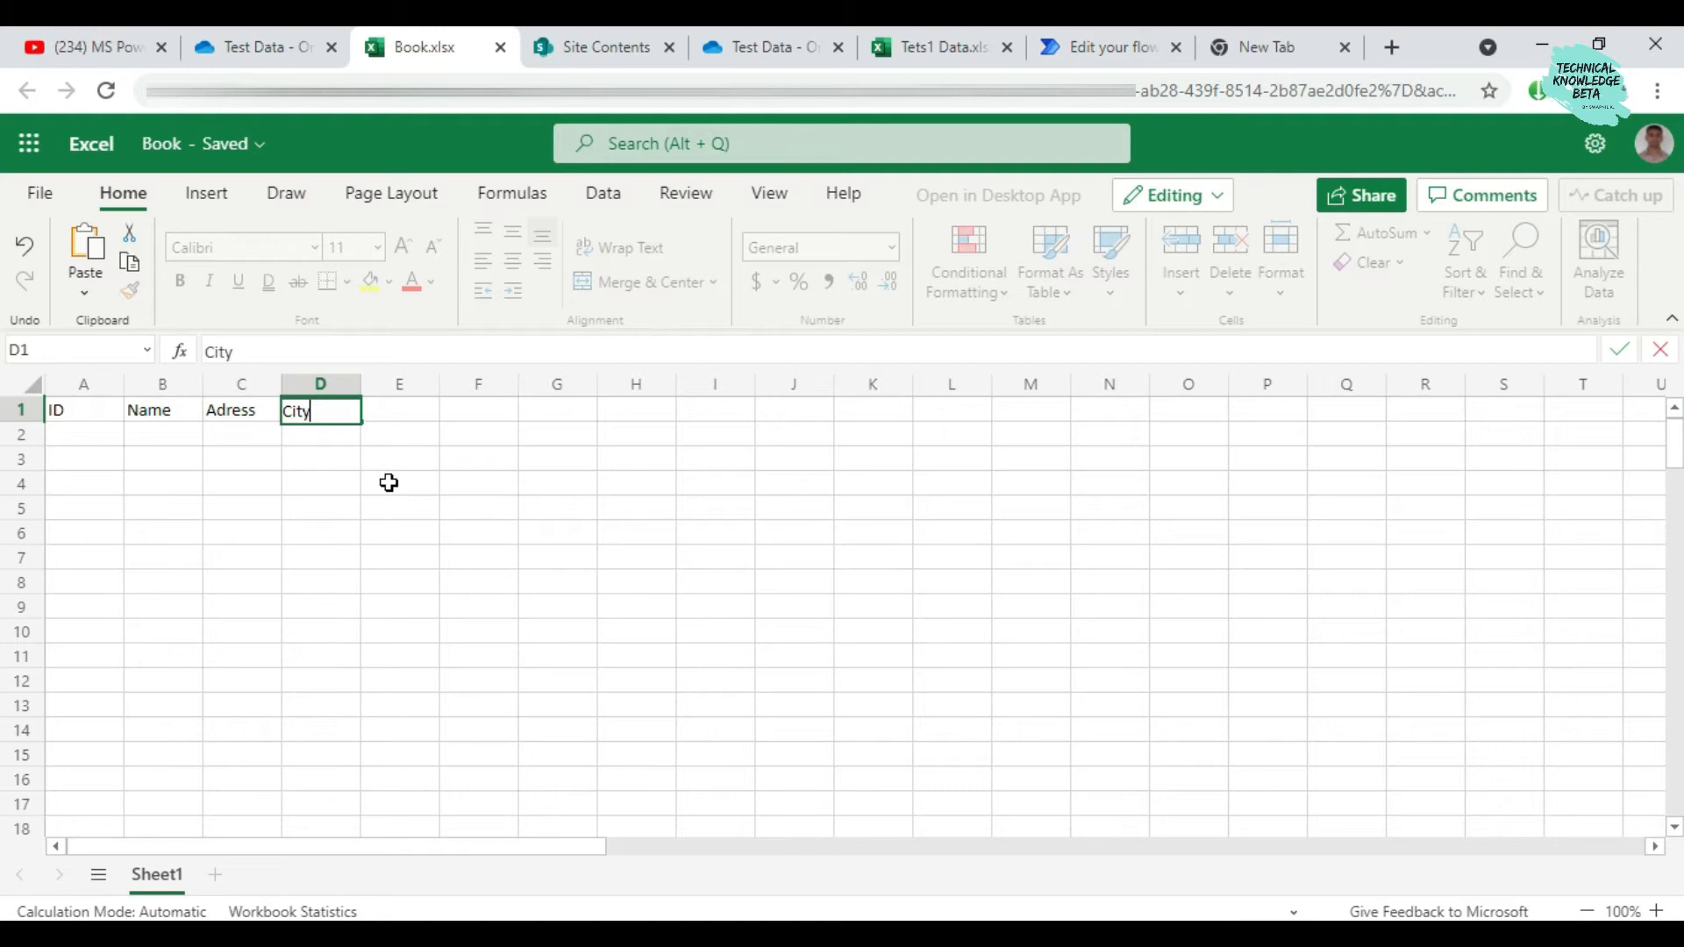
key(Return)
Add the column header "MObile NO" in E1
key(Up)
key(Right)
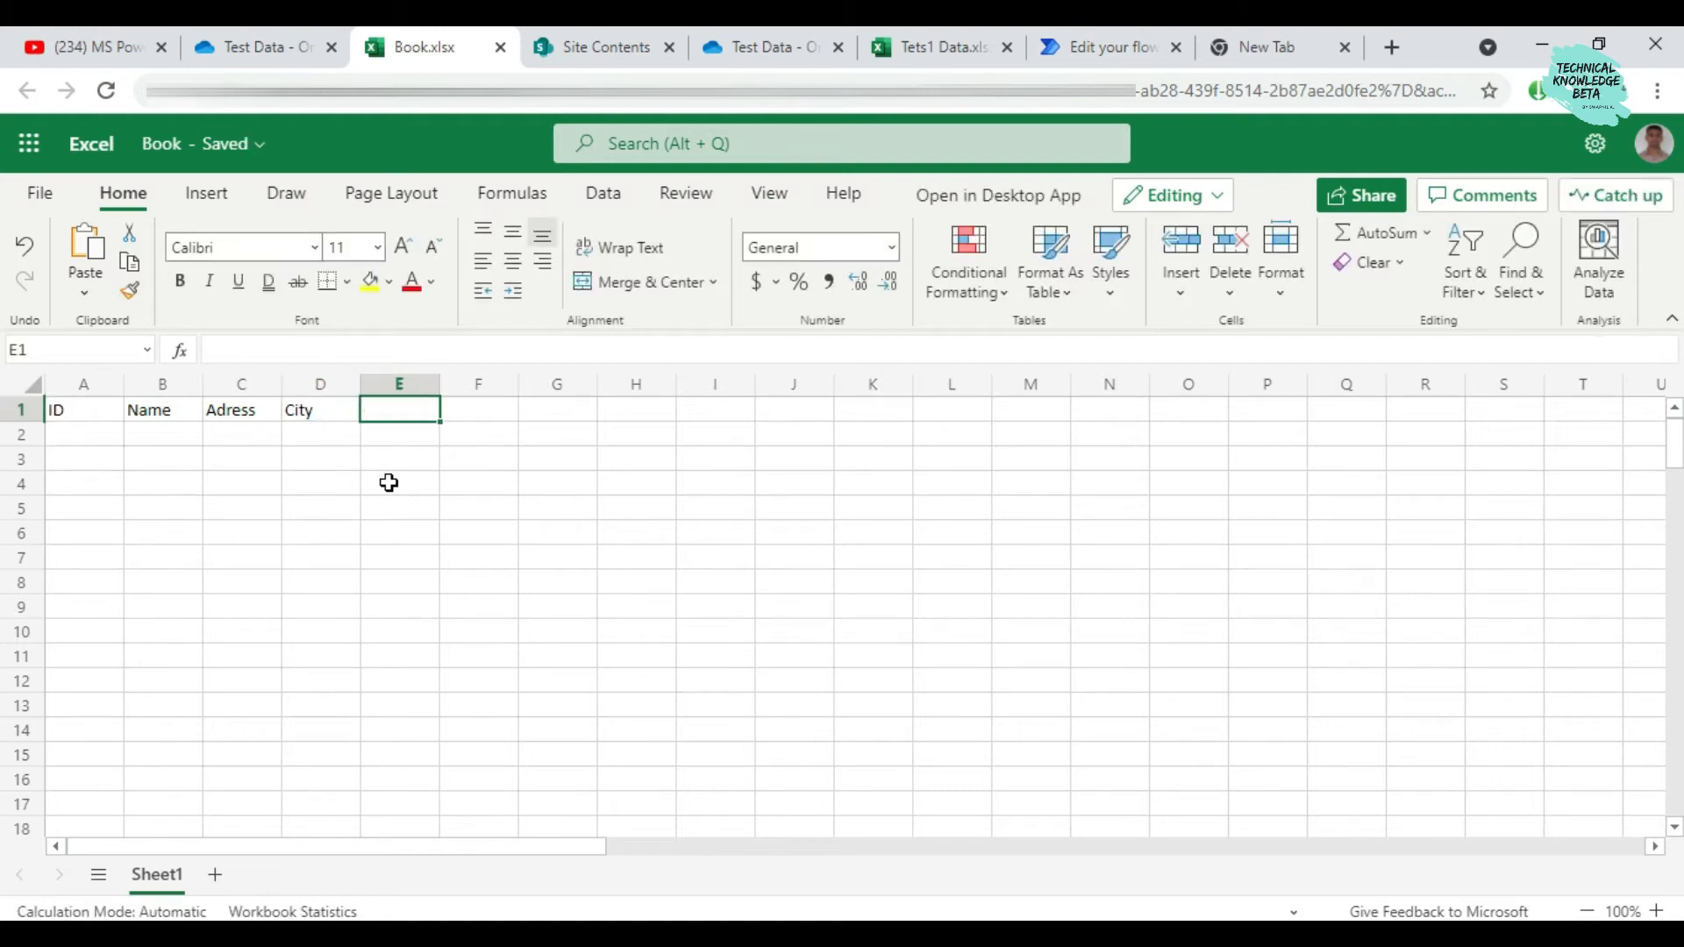
text(MObile NO)
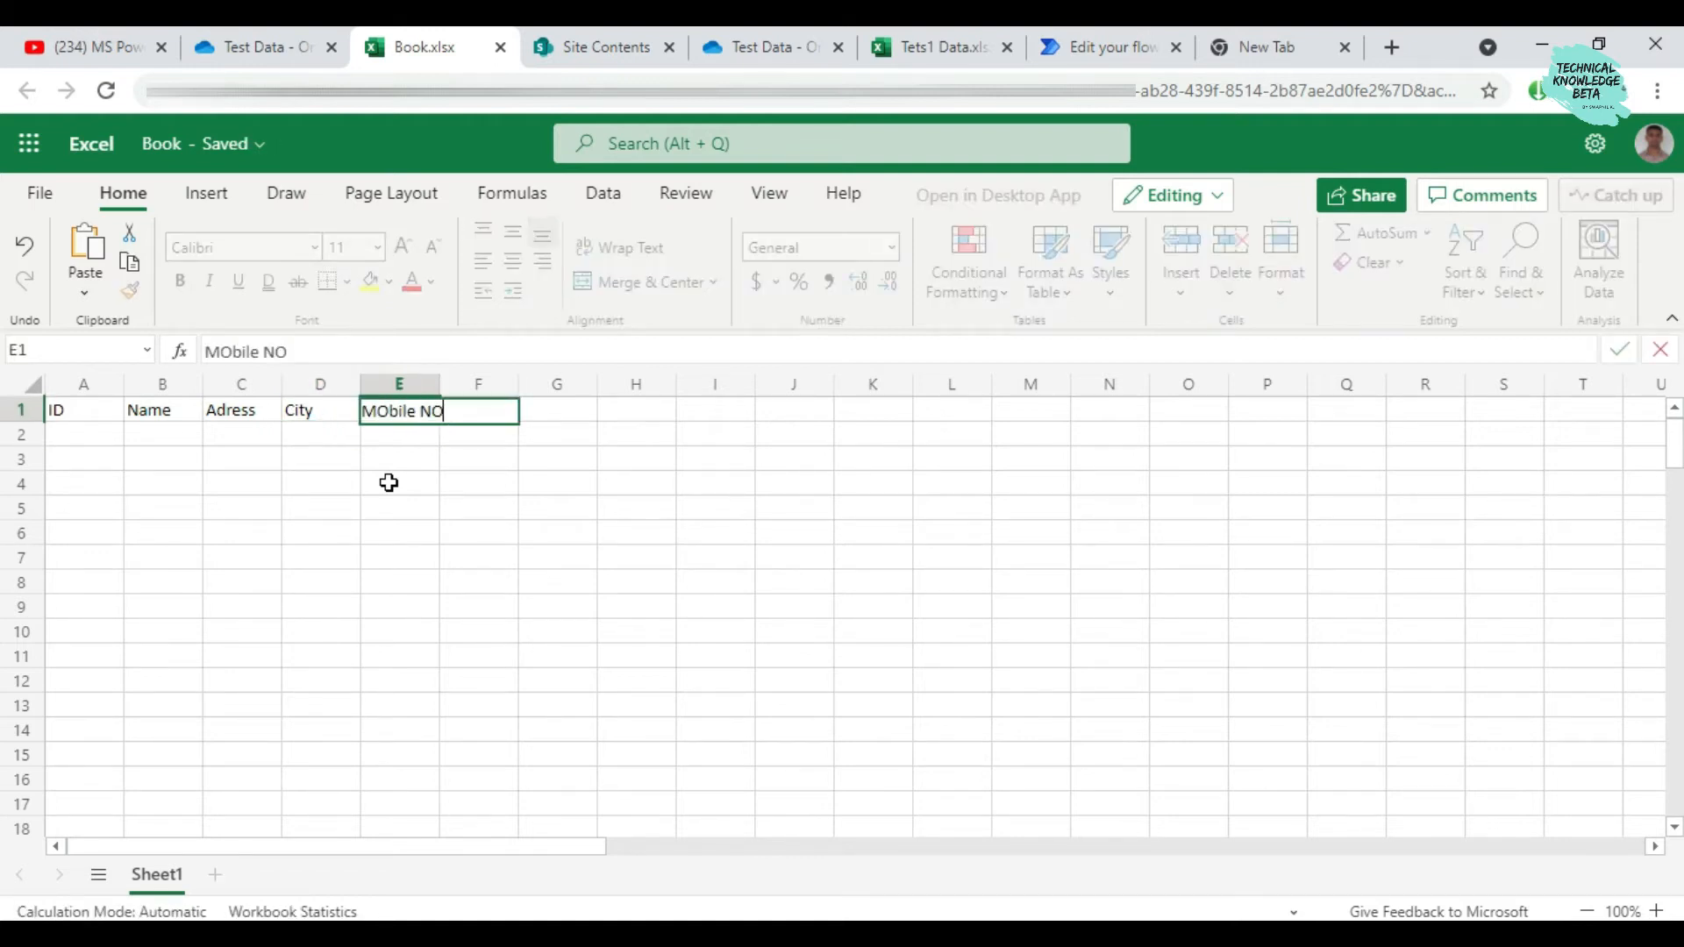
key(Return)
Enter the ID 1 for the first record in A2
key(Left)
key(Left)
key(Left)
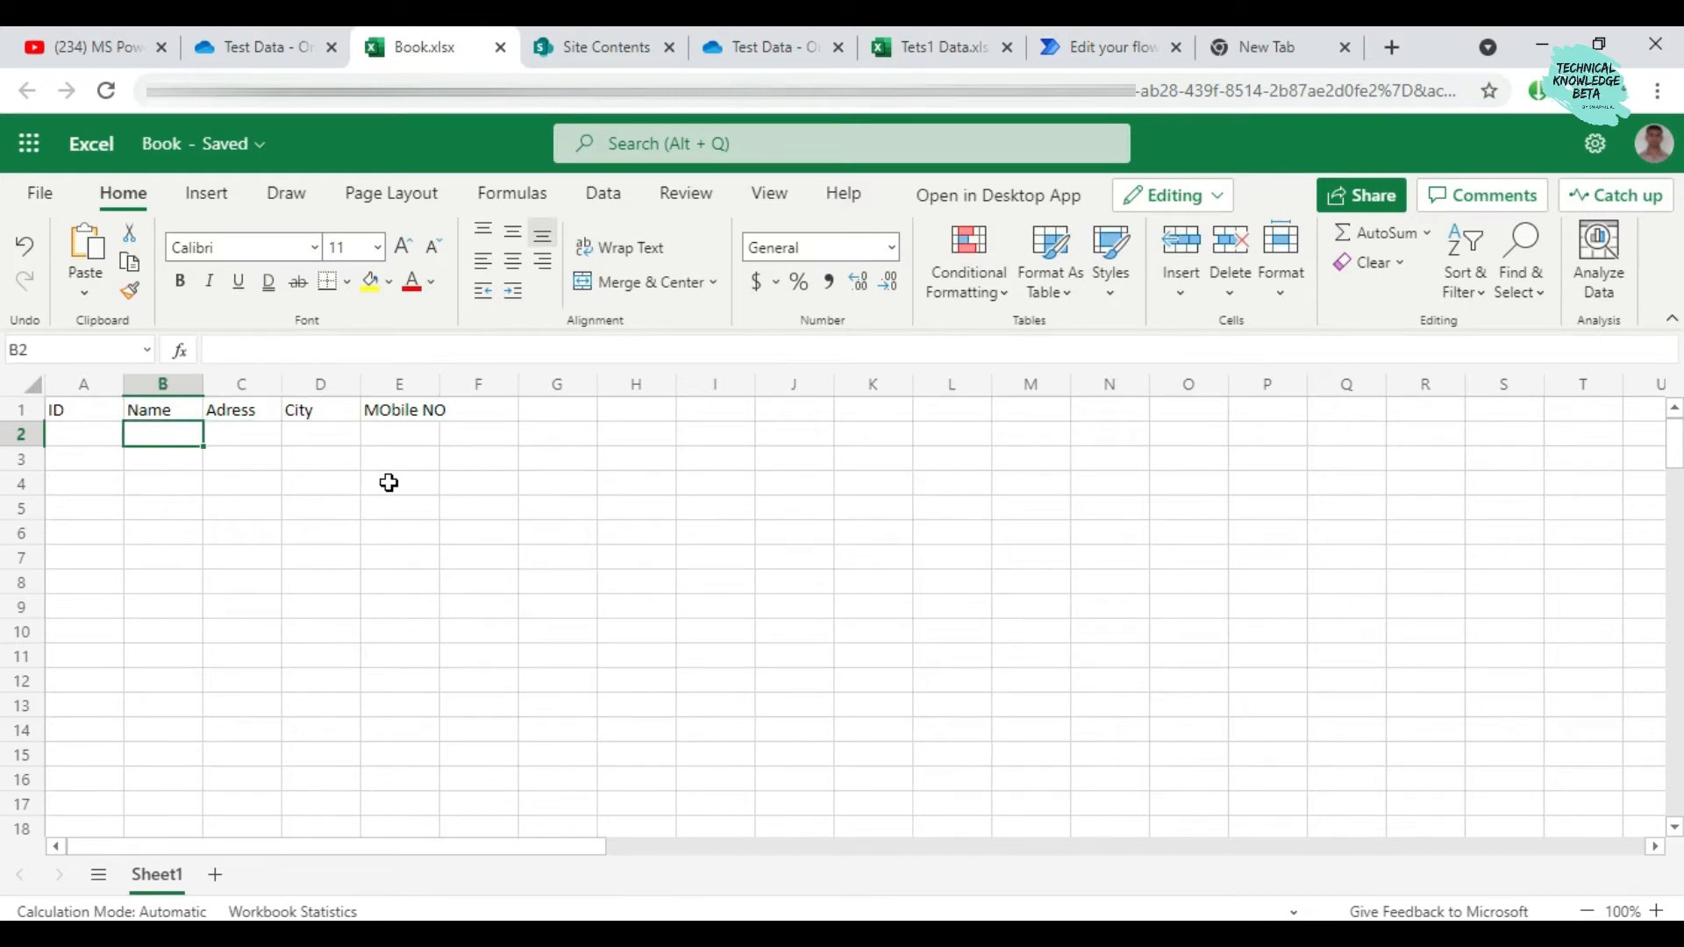
key(Left)
text(1)
key(Return)
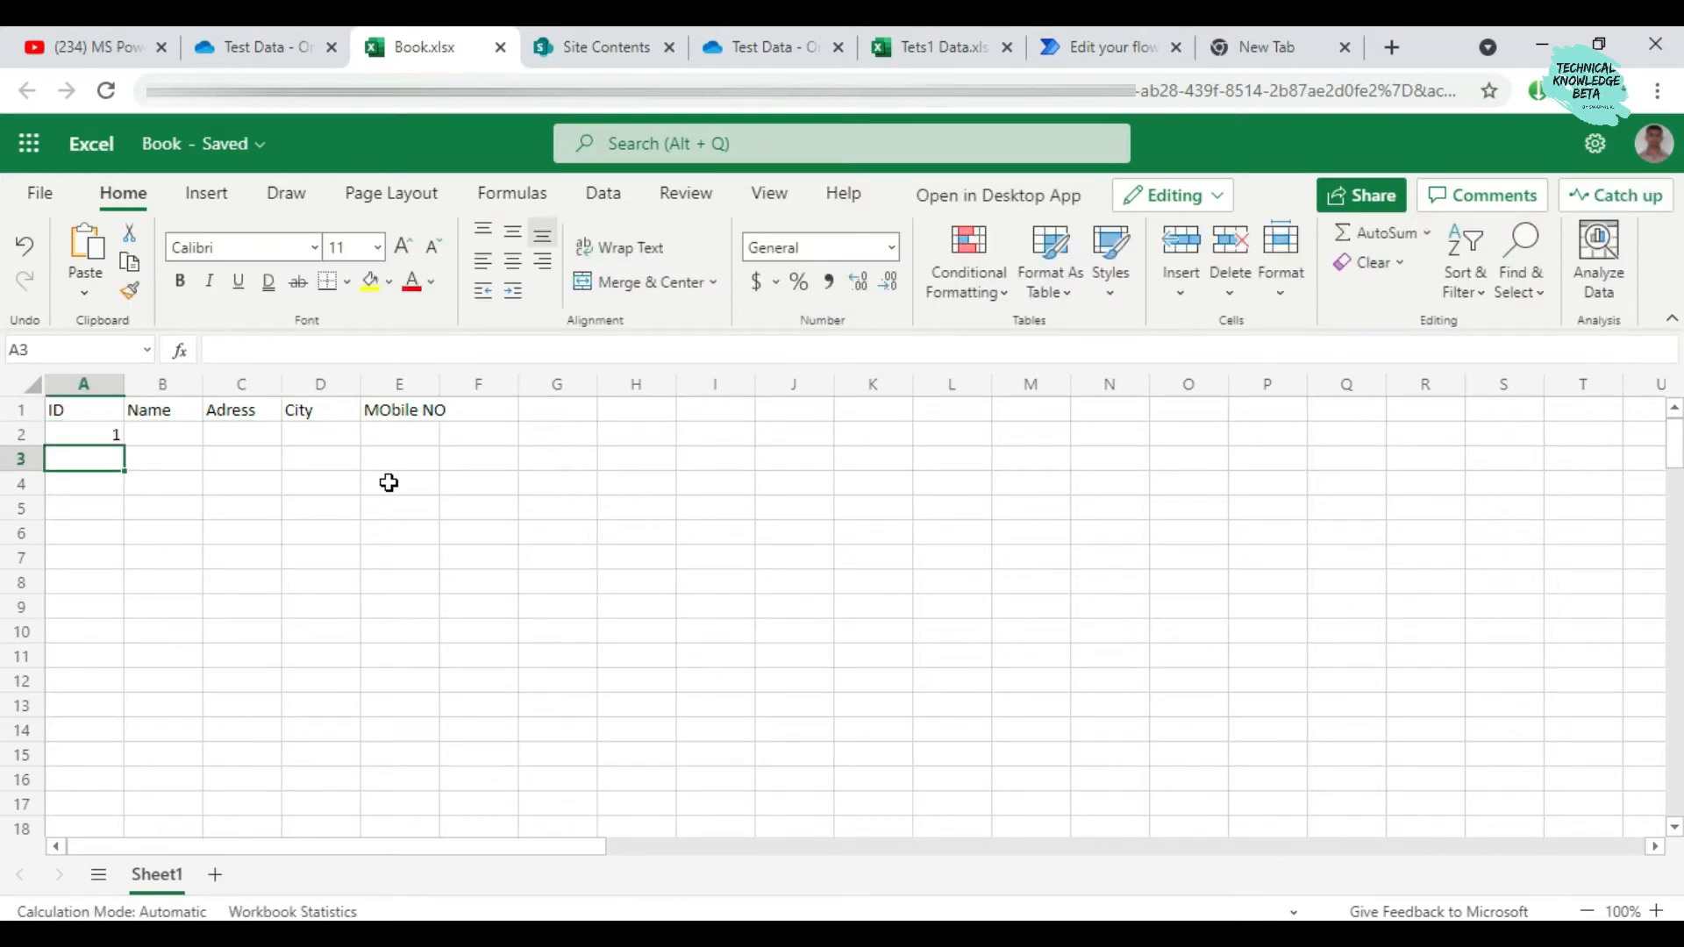
Correct the spelling of the E1 header to "Mobile NO"
double_click(392, 409)
key(BackSpace)
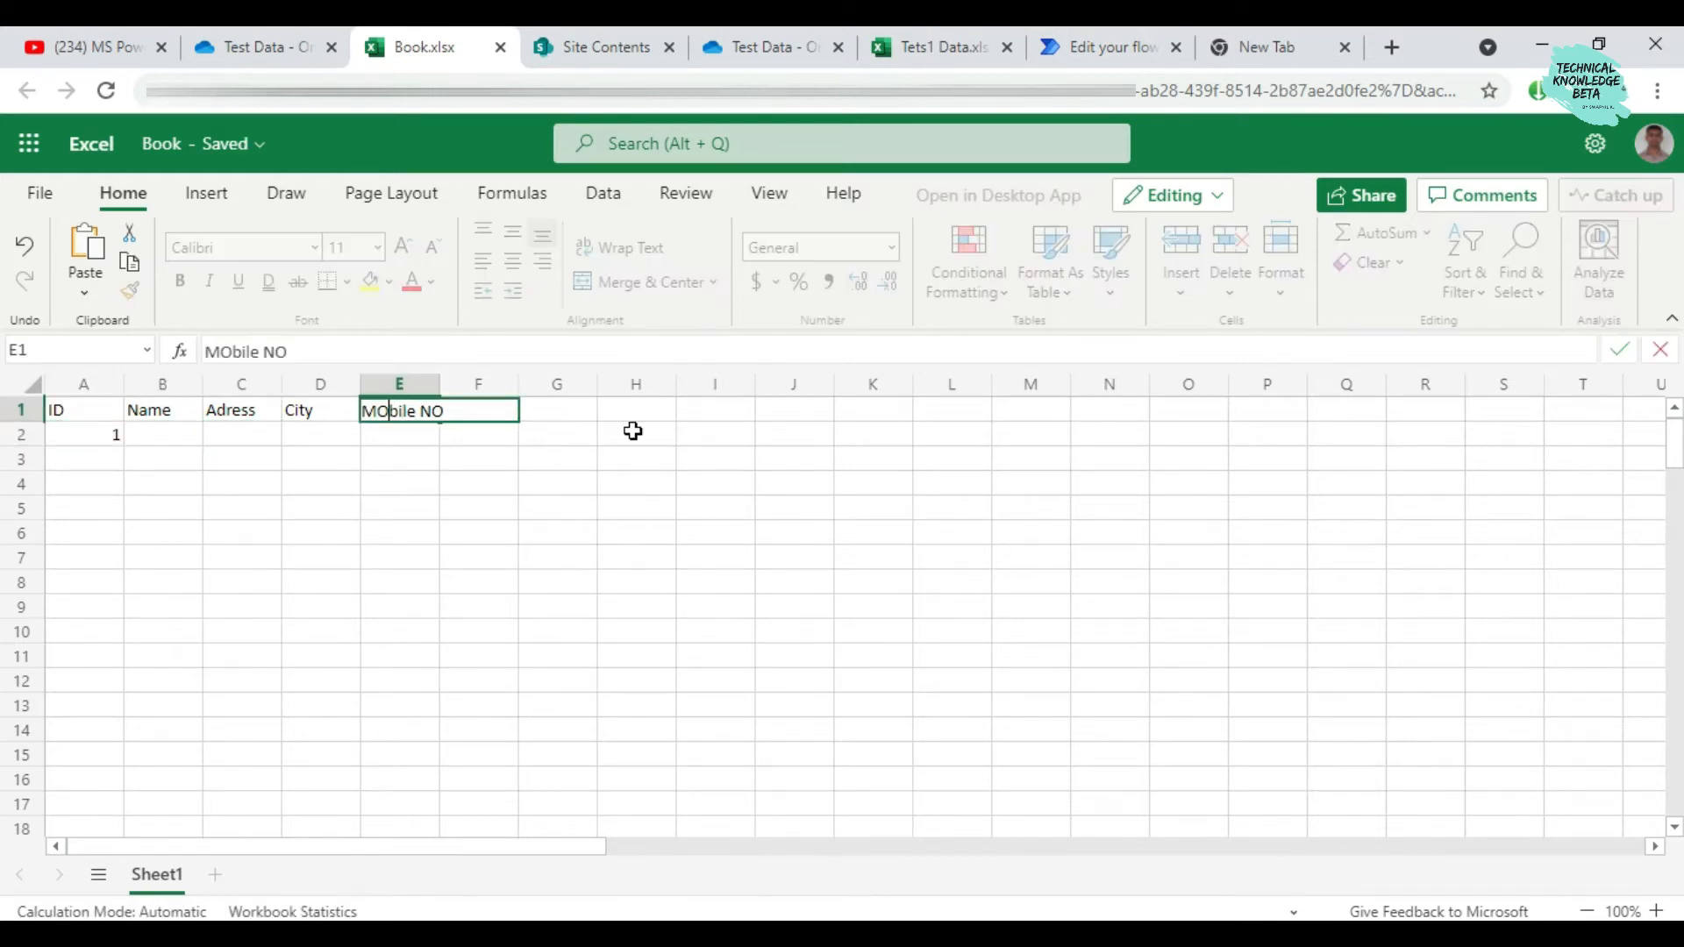
text(o)
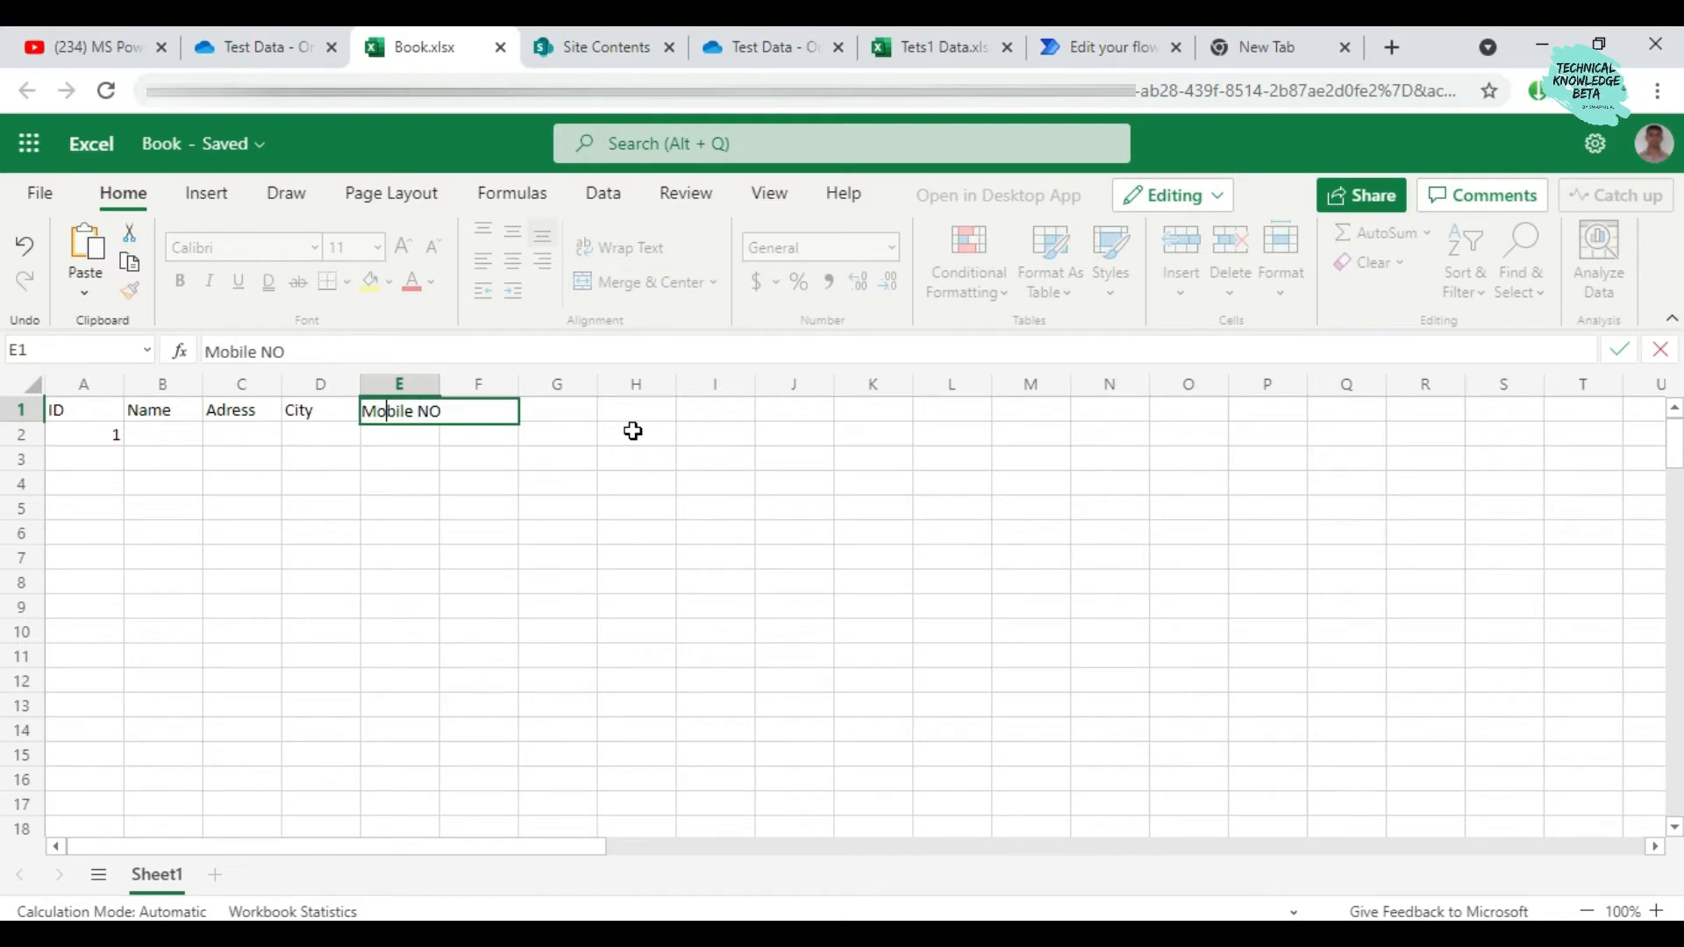
click(412, 480)
Enter the person's first name for the first record in B2
click(155, 431)
text(s)
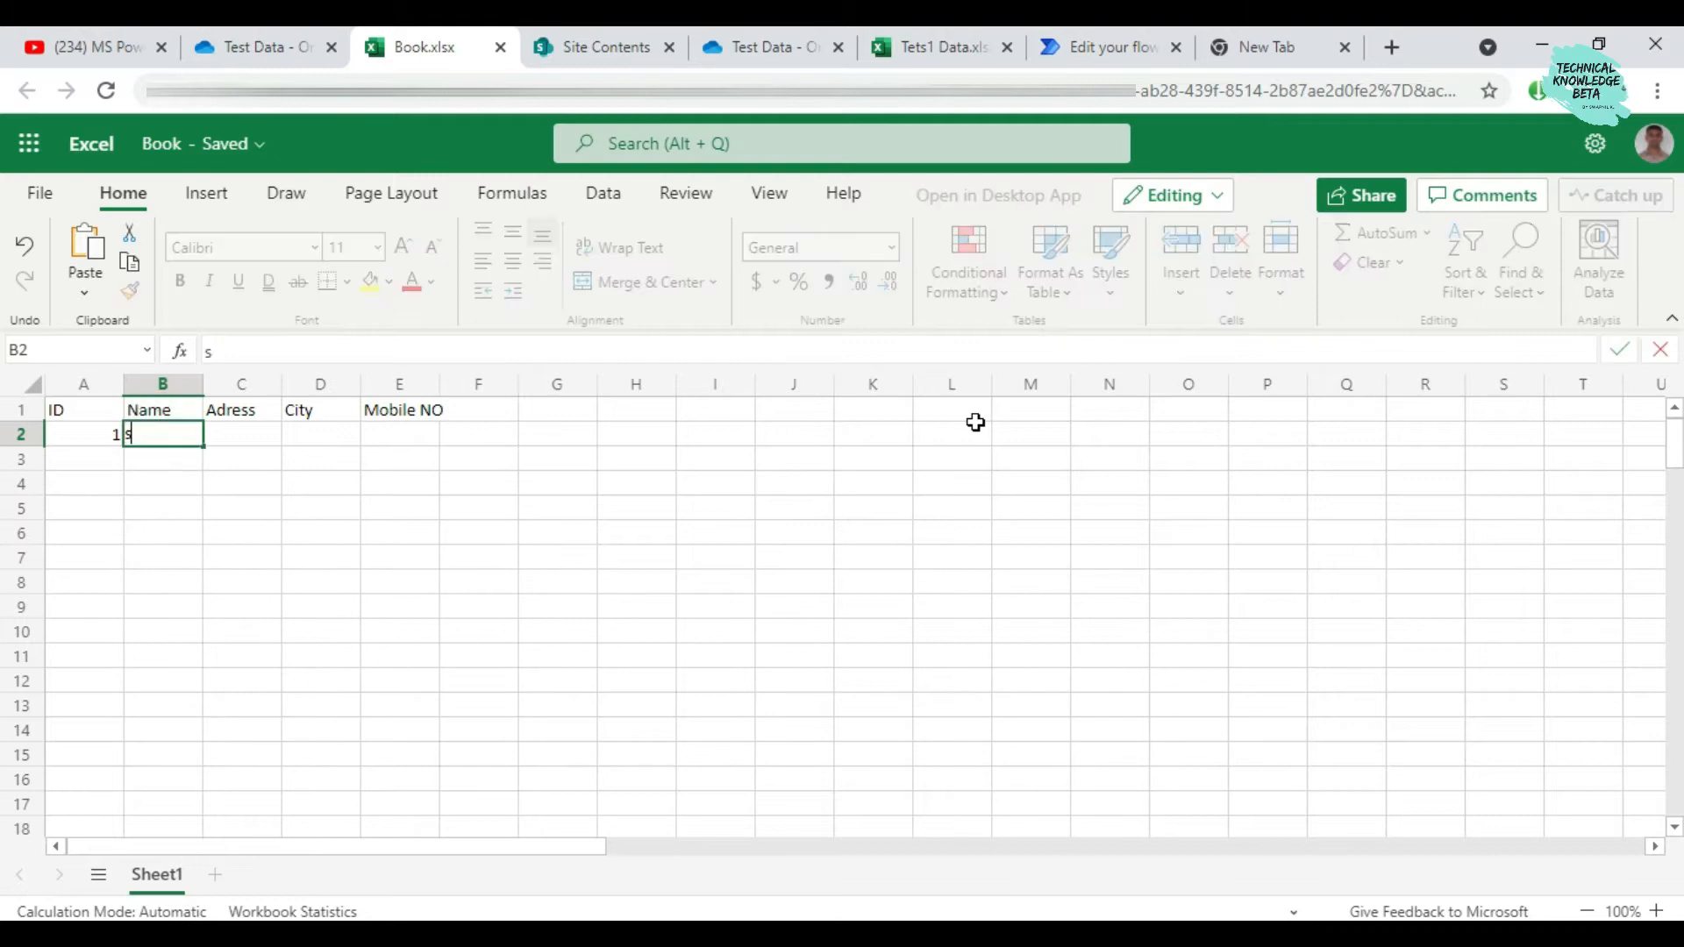
text(wapnil)
key(Tab)
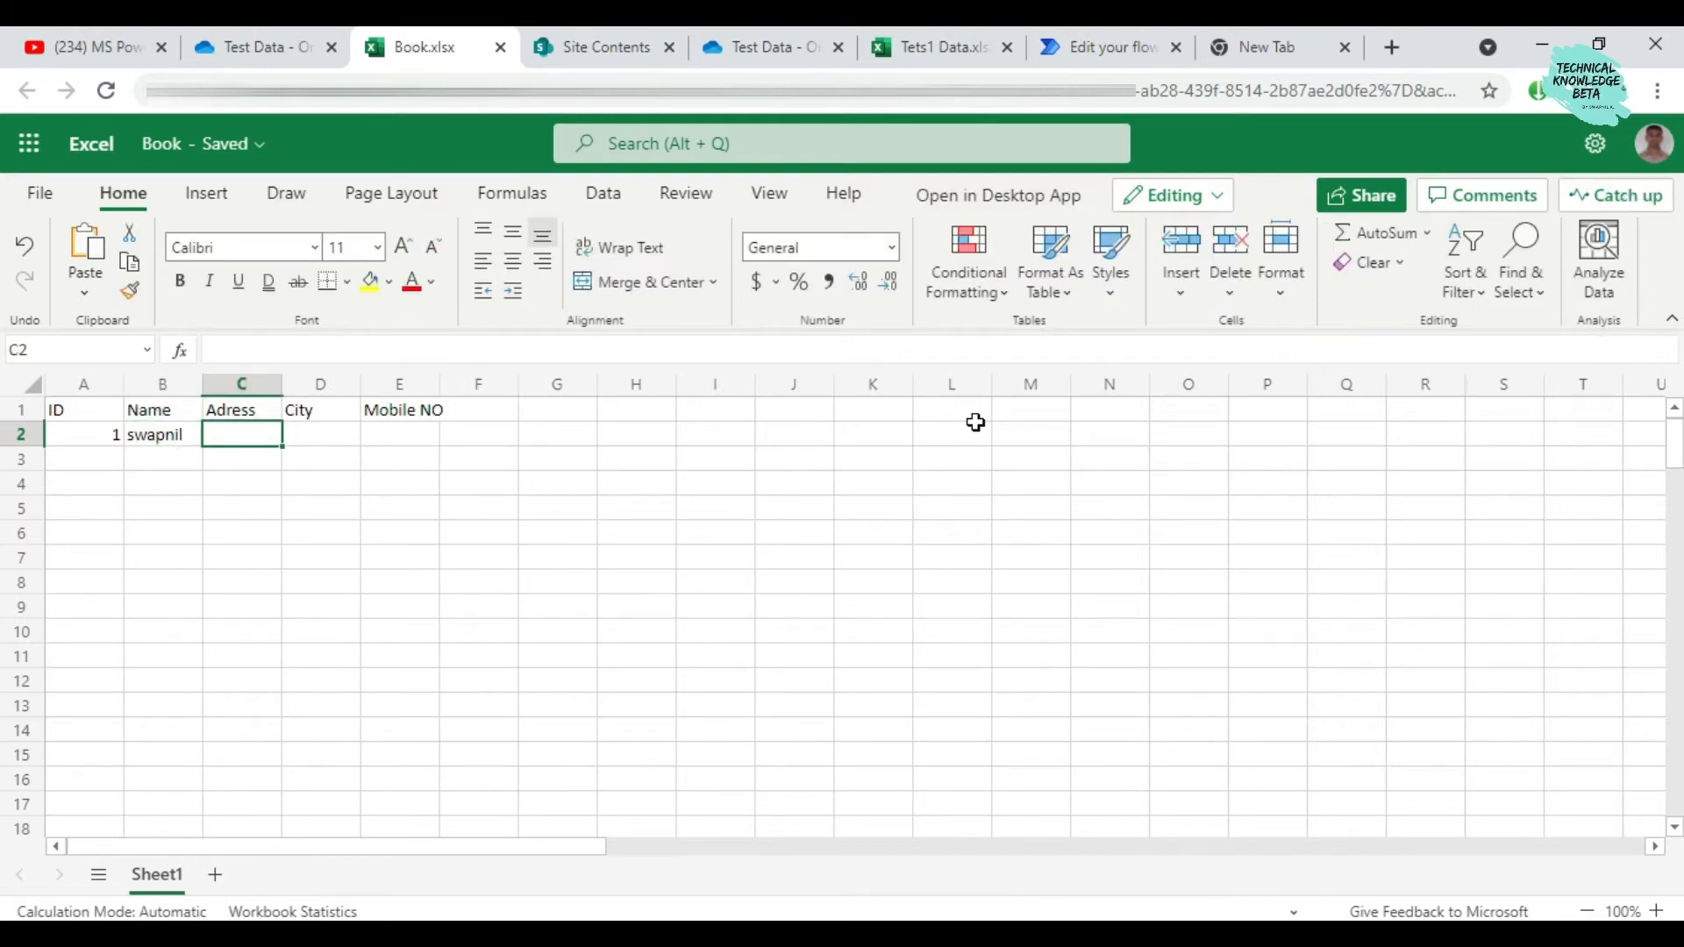
text(Wi)
key(BackSpace)
key(BackSpace)
key(Tab)
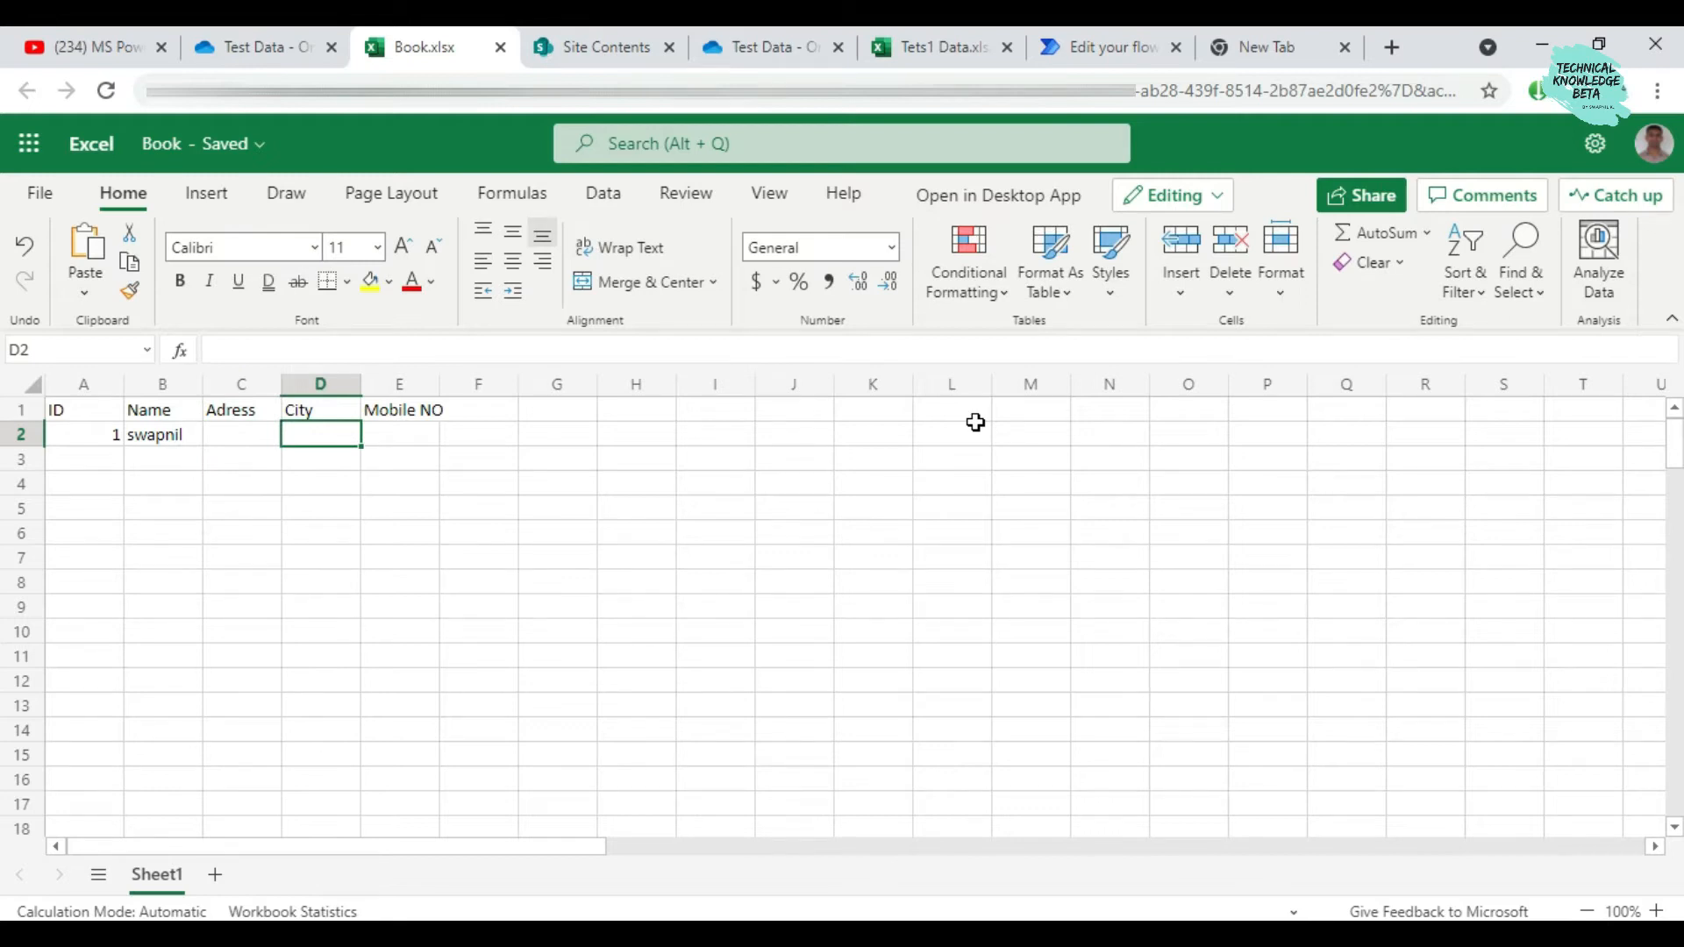
key(shift+Tab)
Fill in the person's address for the first record in C2
text(waseka)
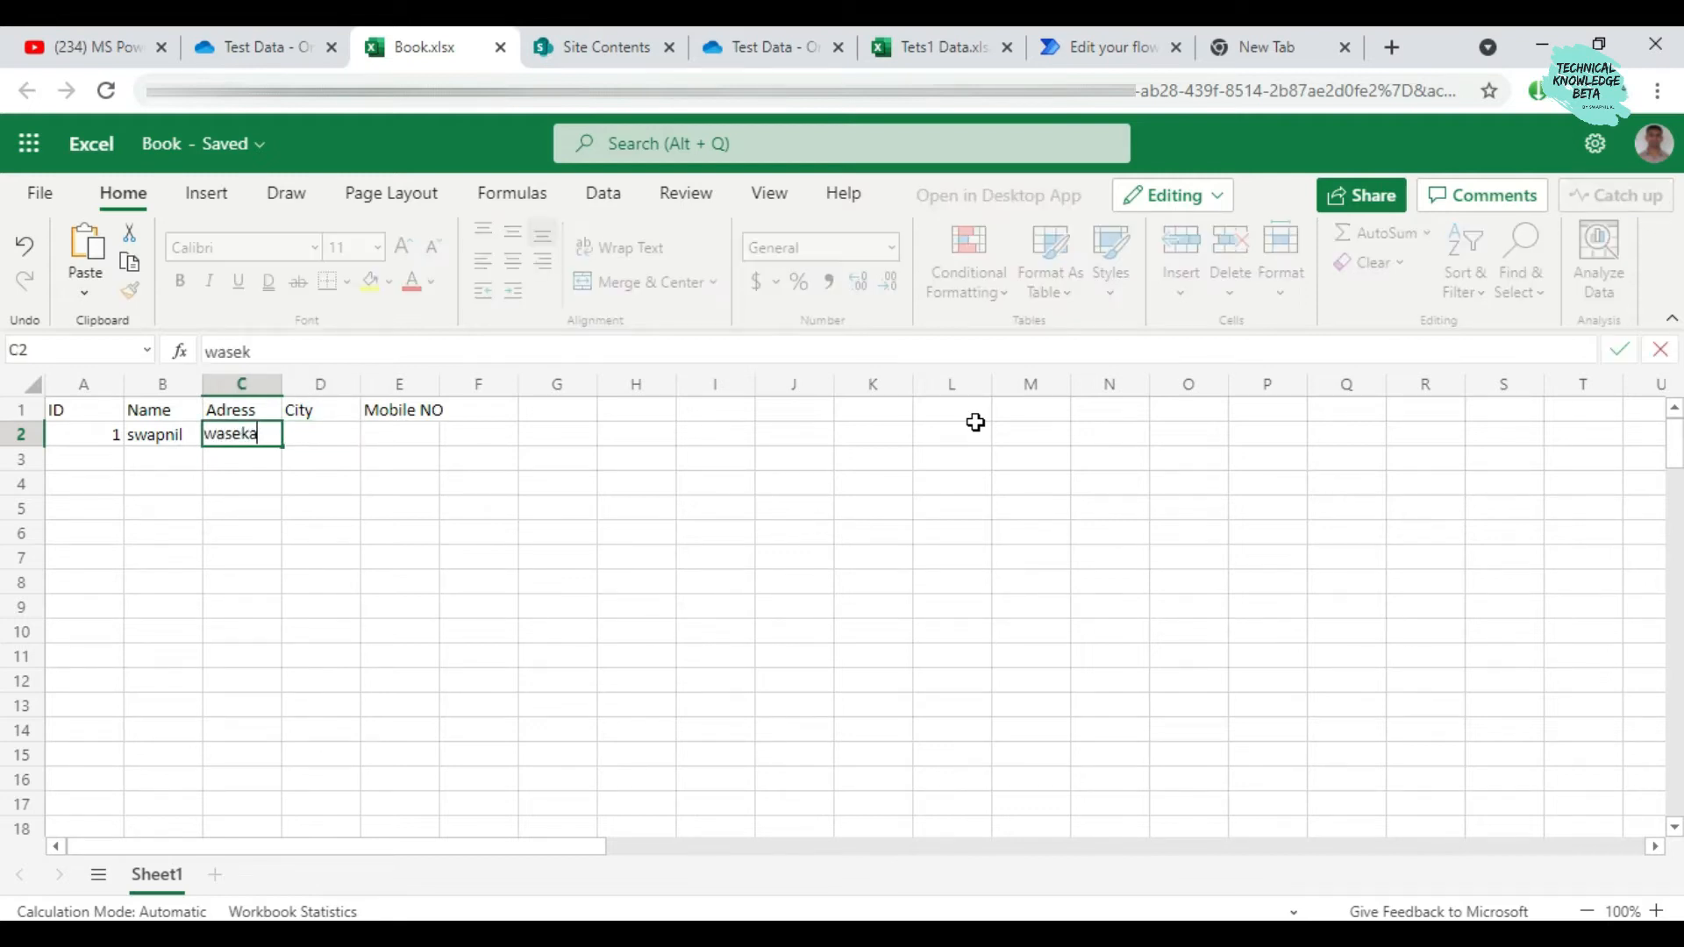
text(r layout)
key(BackSpace)
key(BackSpace)
key(BackSpace)
key(BackSpace)
key(BackSpace)
key(BackSpace)
key(BackSpace)
key(BackSpace)
key(BackSpace)
key(BackSpace)
key(BackSpace)
key(BackSpace)
key(BackSpace)
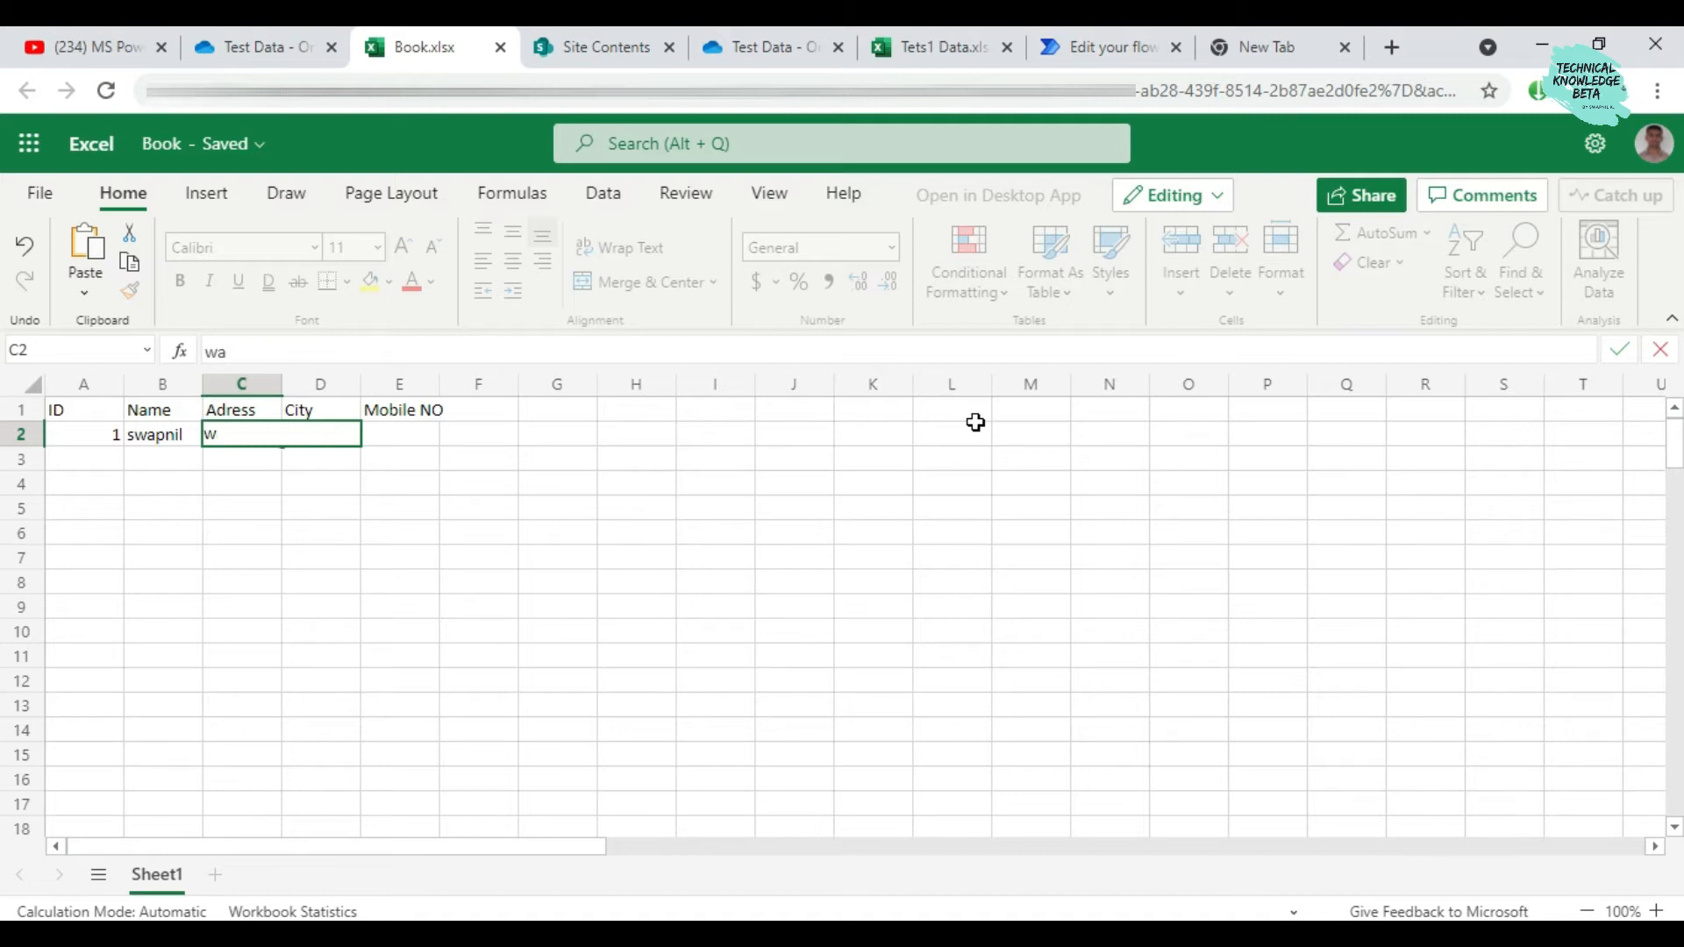
text(asekar layout)
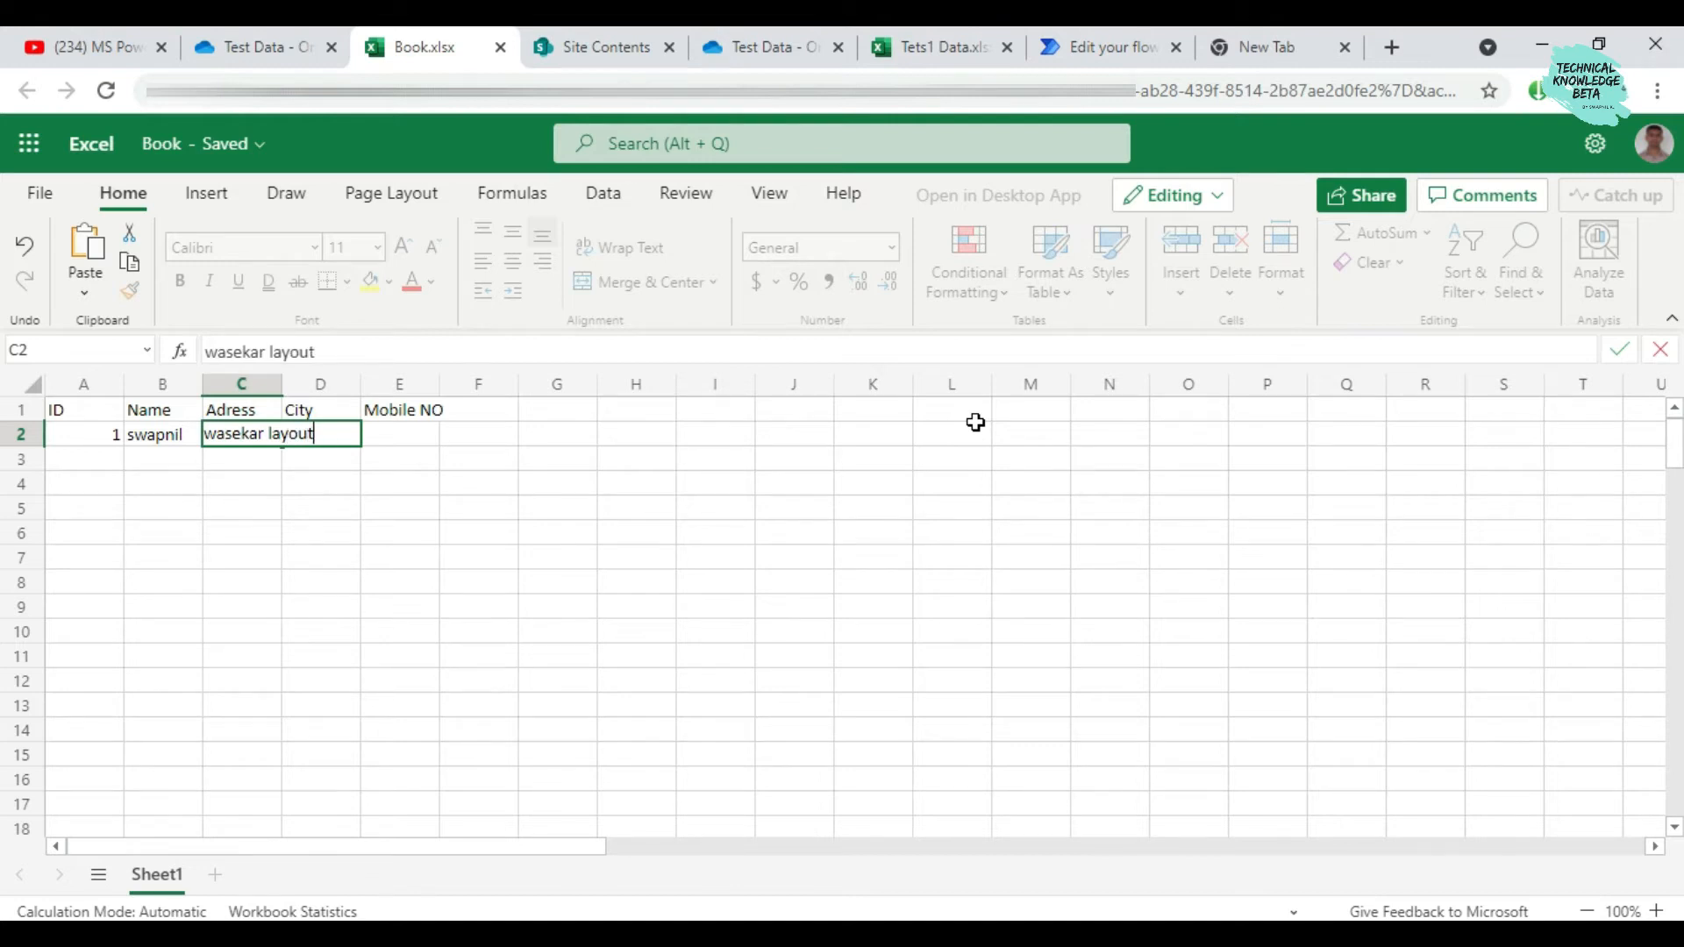
Fill in the first record's city in D2 and mobile number in E2
key(Tab)
text(wani)
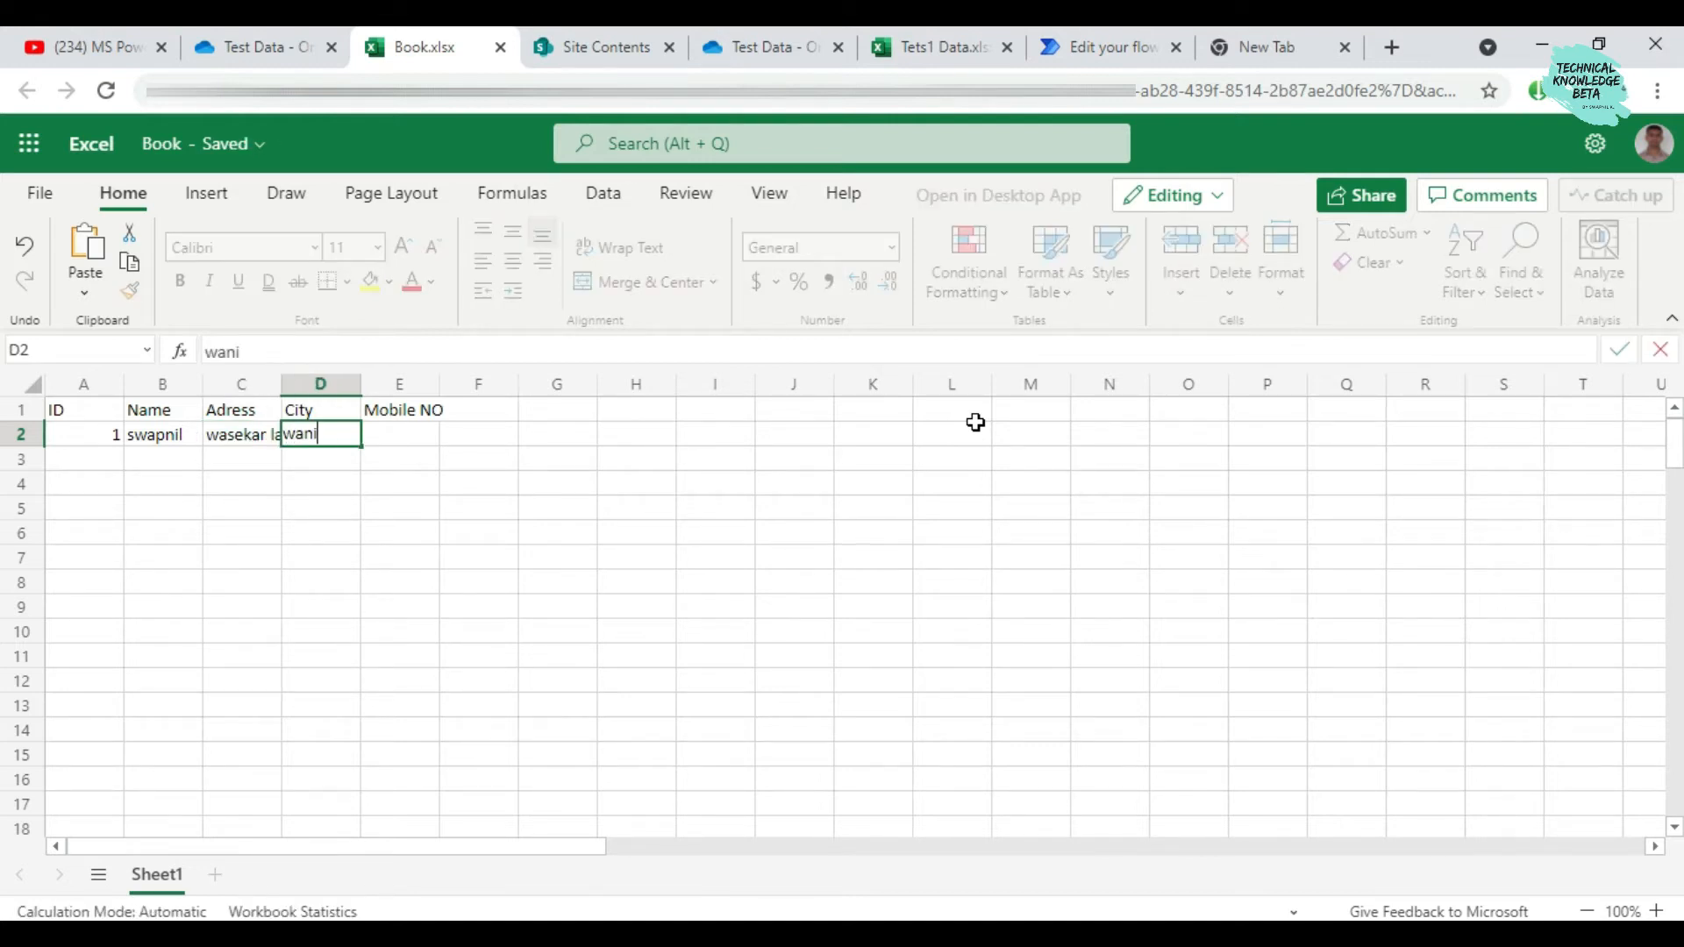
key(Tab)
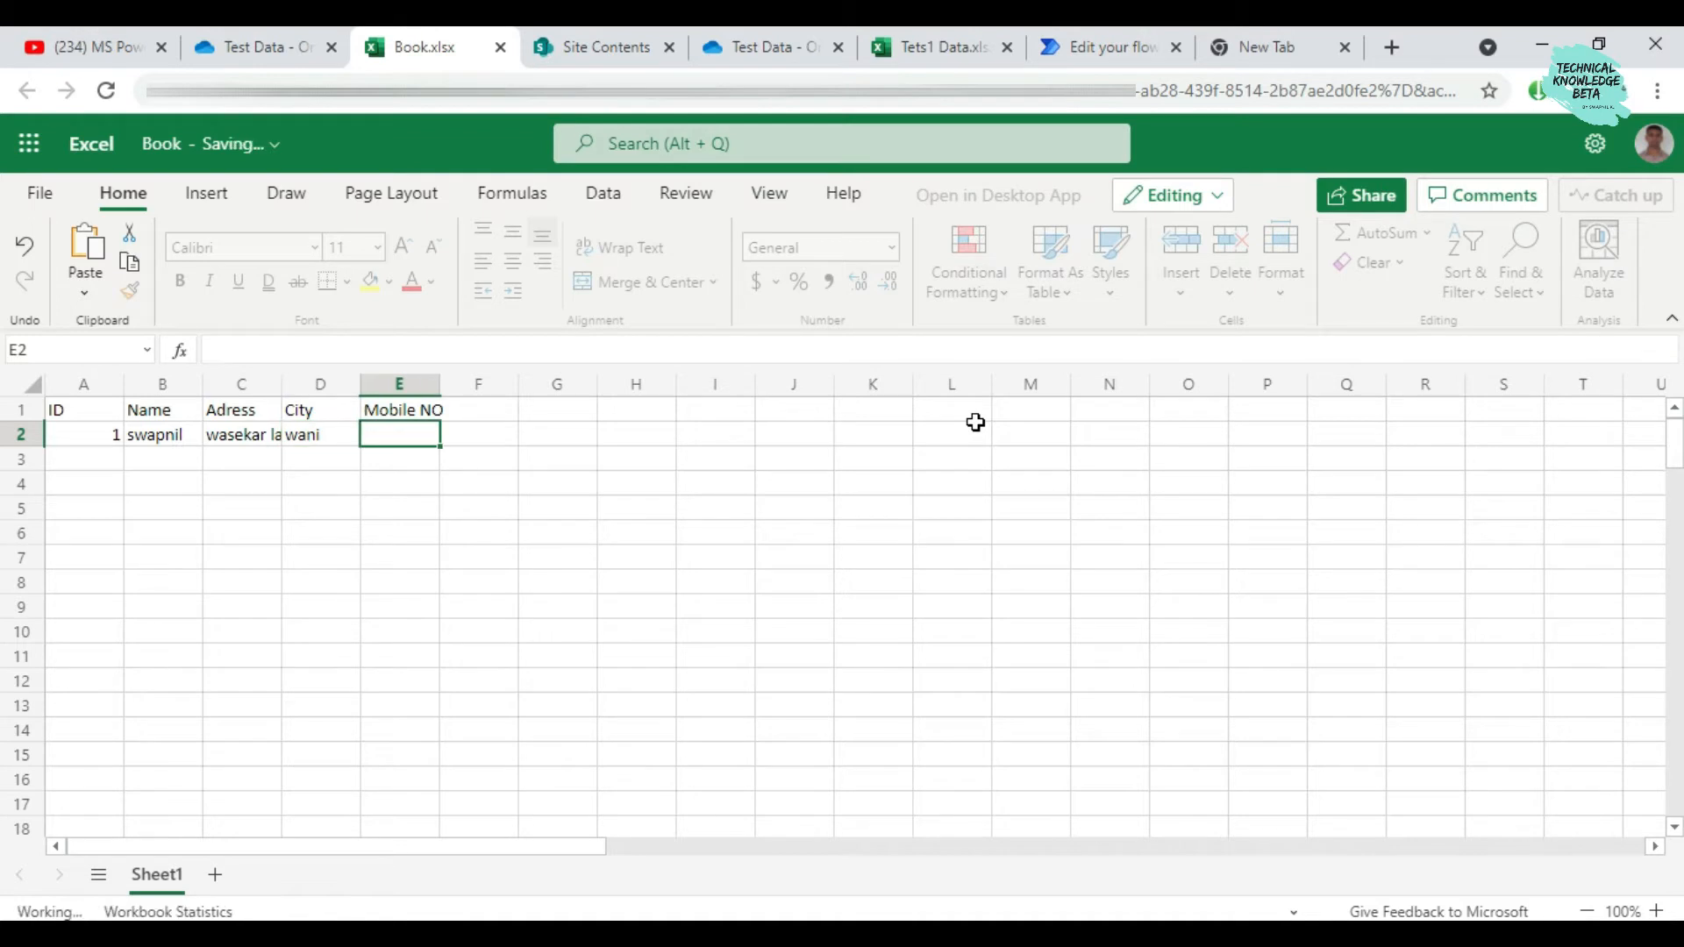
text(1234656)
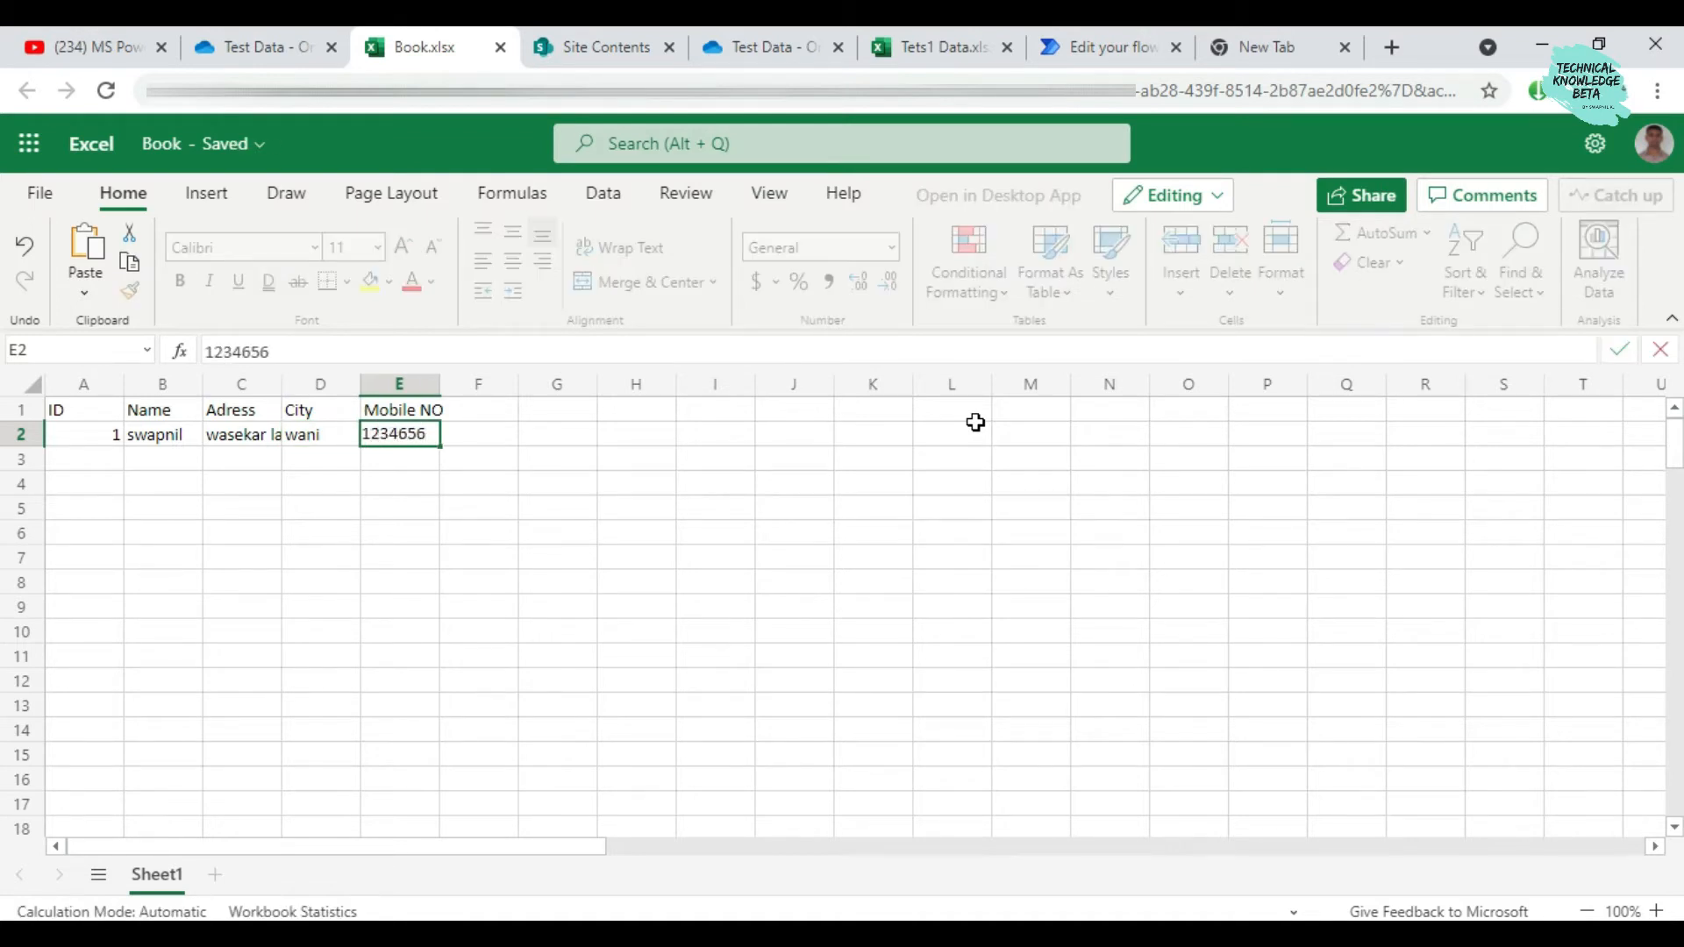
key(Return)
Enter 2 as the second record's ID in A3
key(Left)
key(Left)
key(Left)
key(Left)
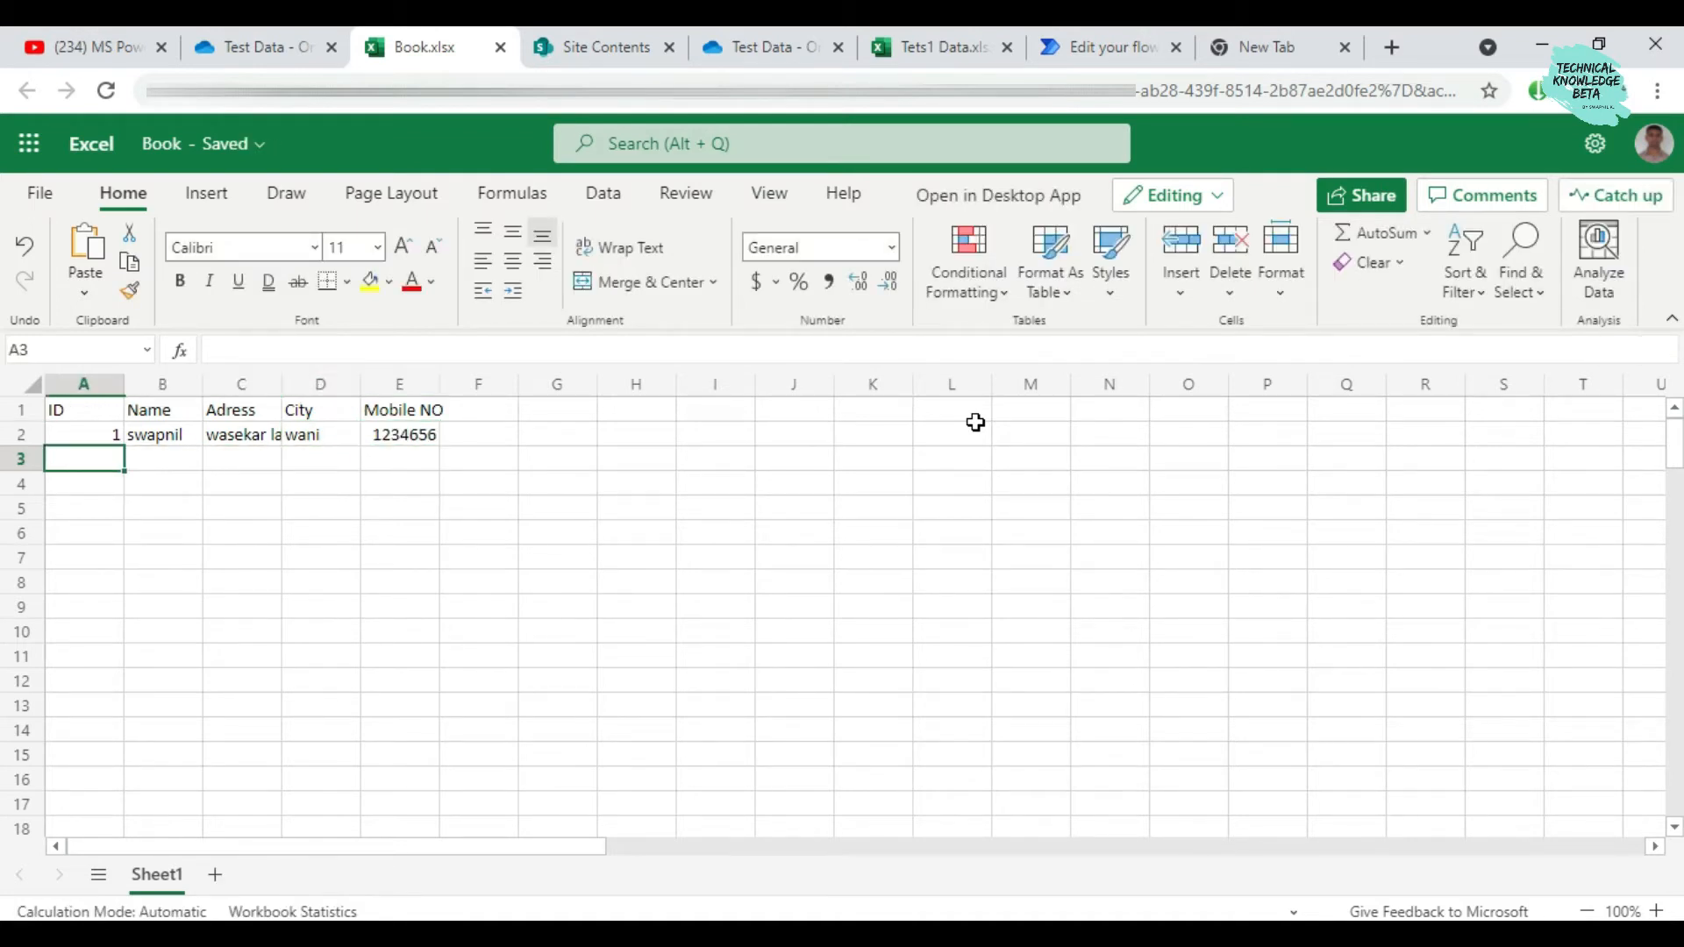
text(20)
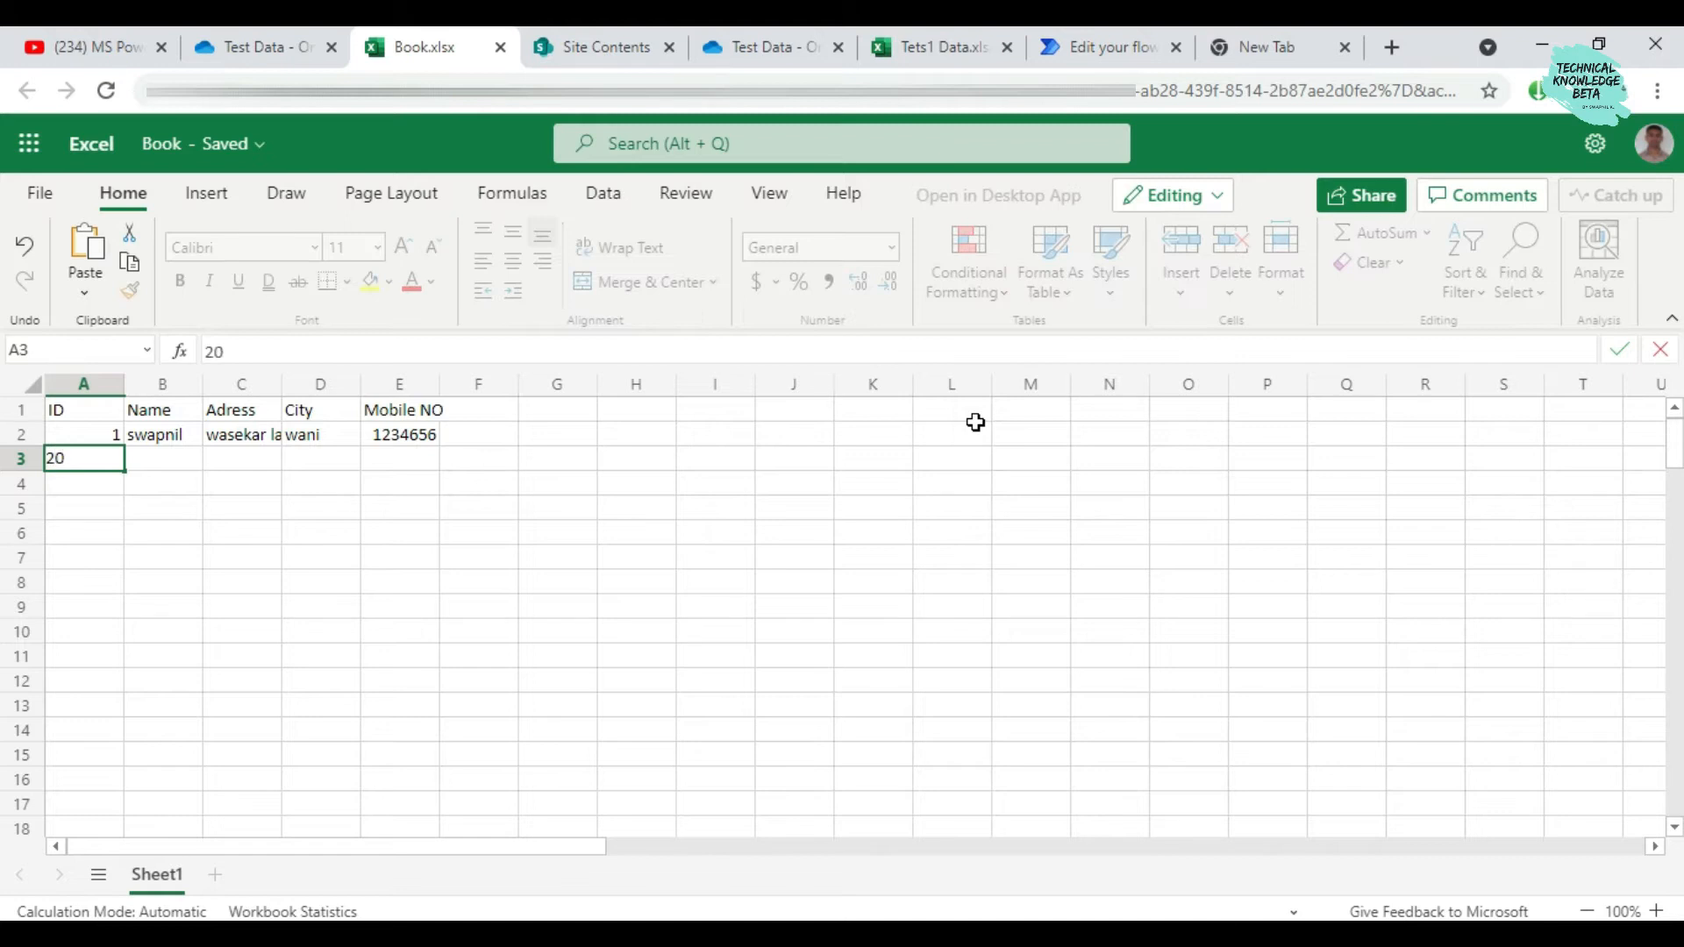
key(BackSpace)
key(Return)
Enter the second person's first name in B3 and their address in C3
key(Up)
key(Right)
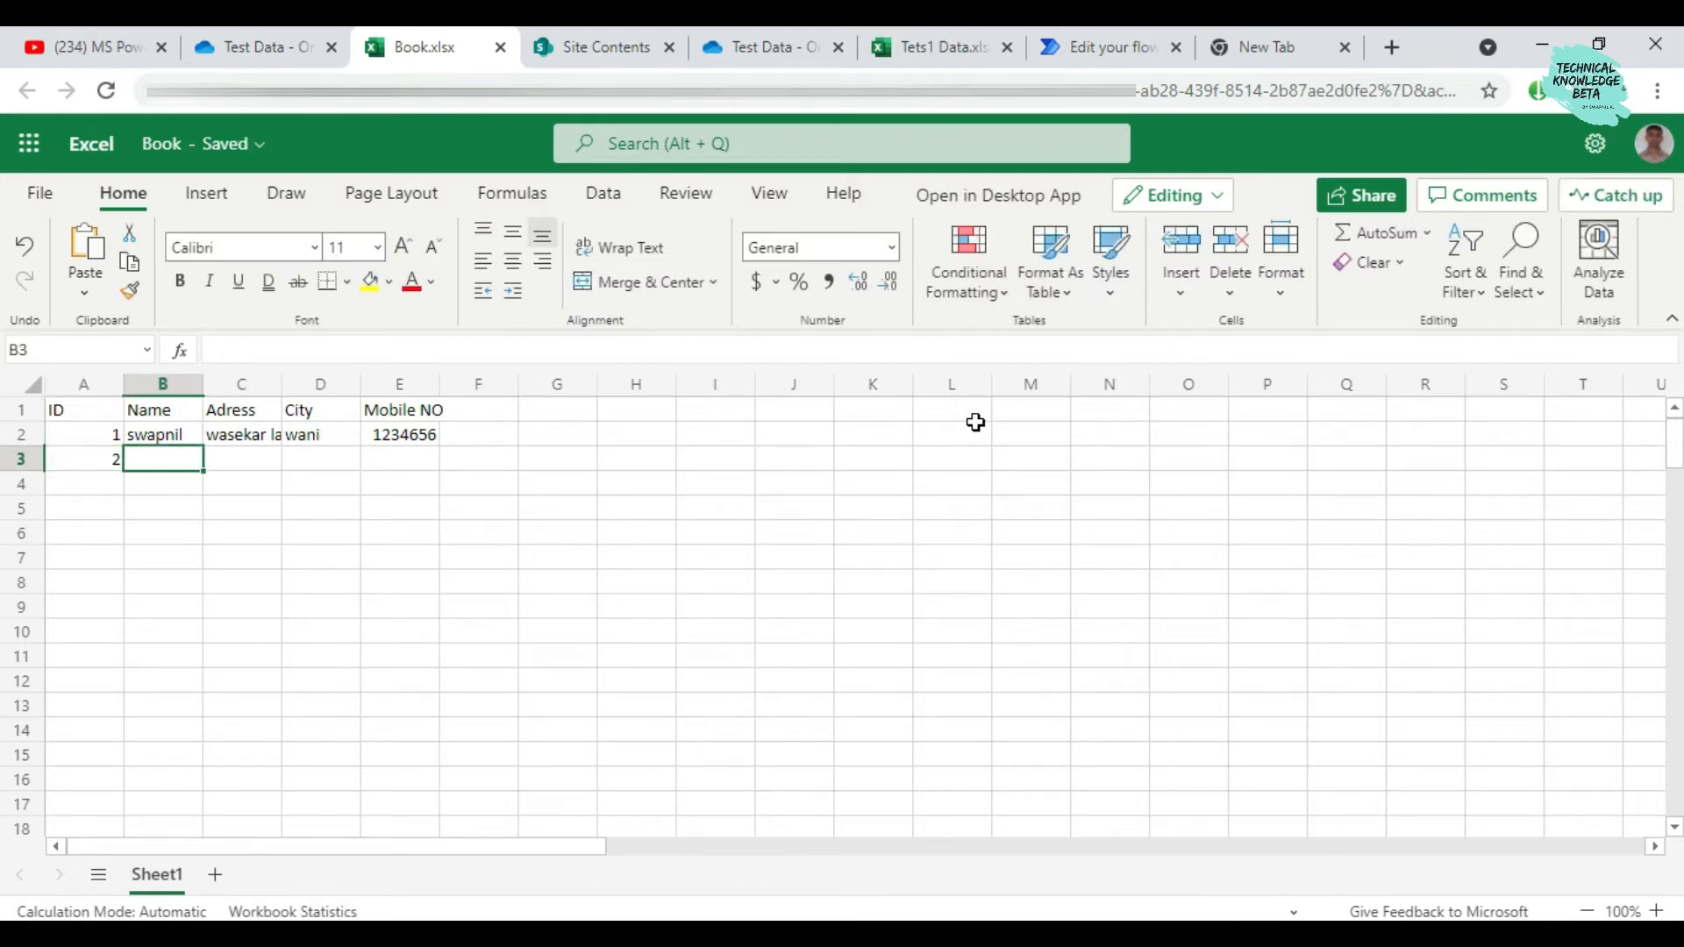
text(Sanket)
key(Return)
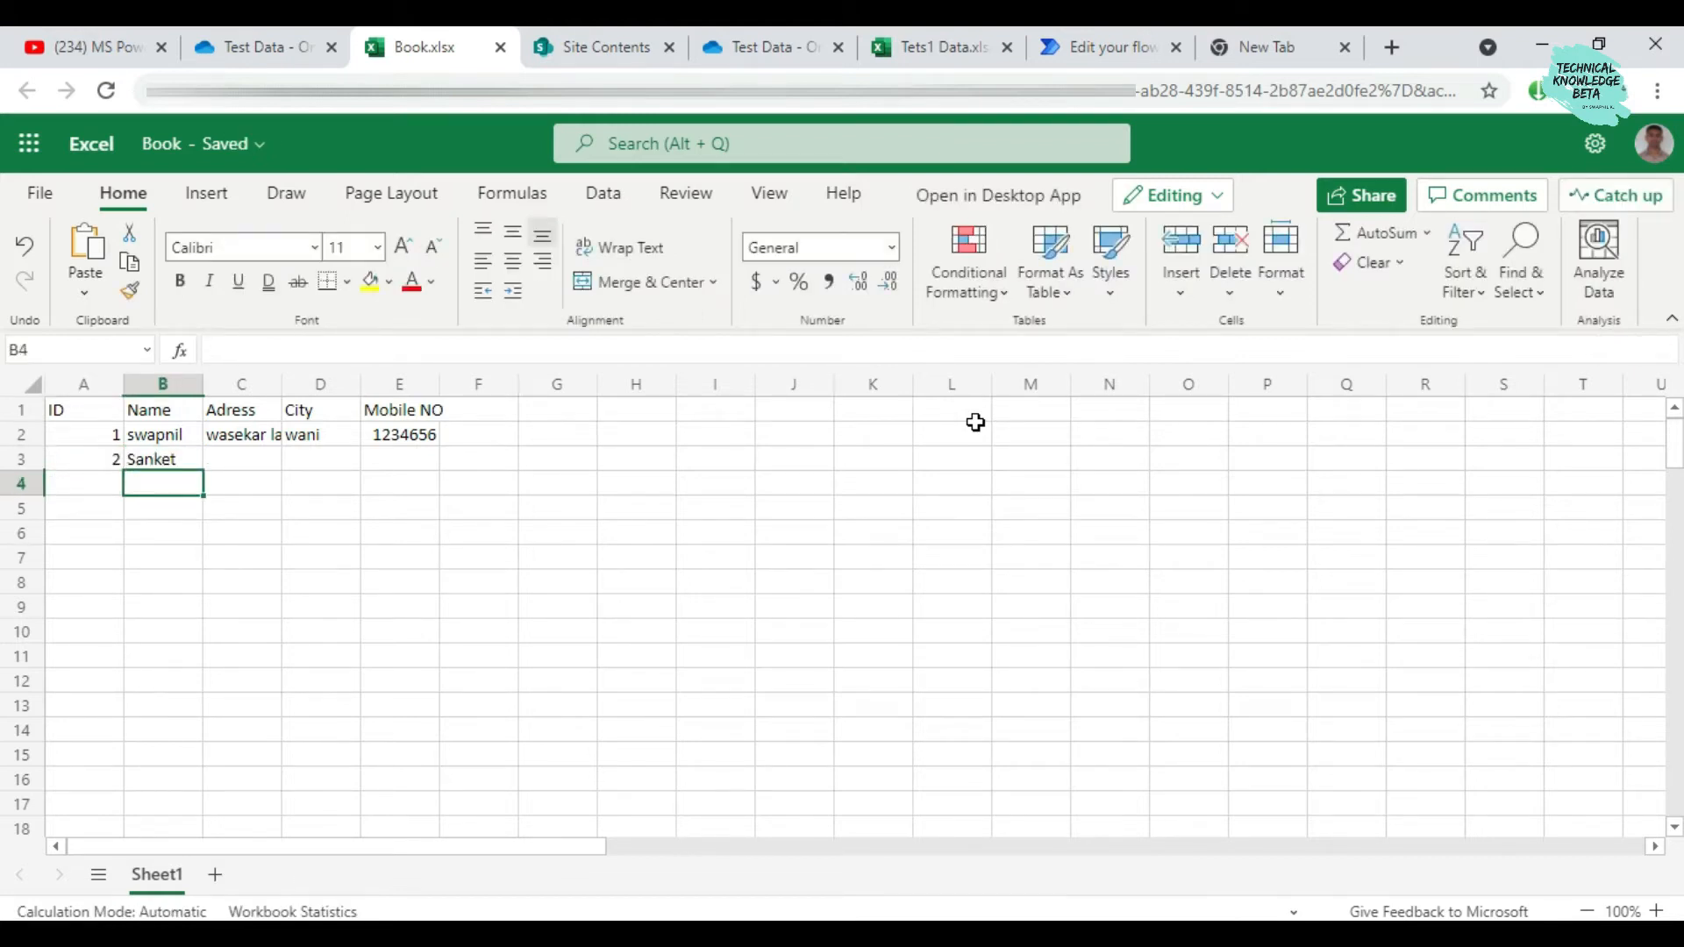
key(Up)
key(Right)
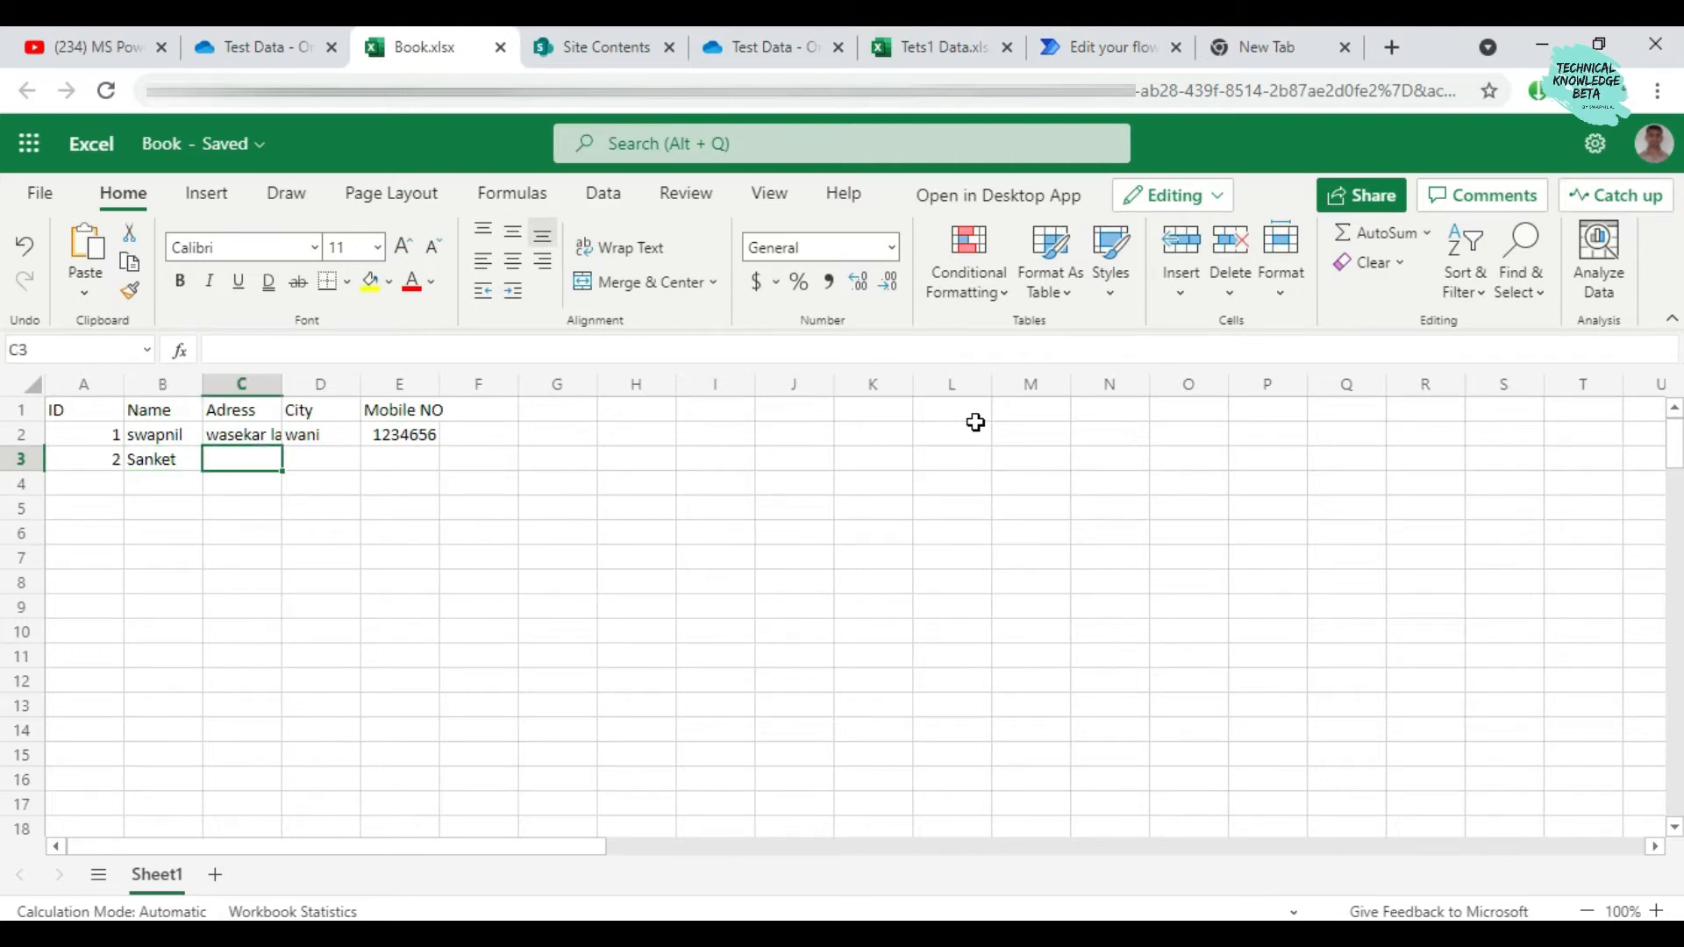
text(Tagor Cha)
text(uk)
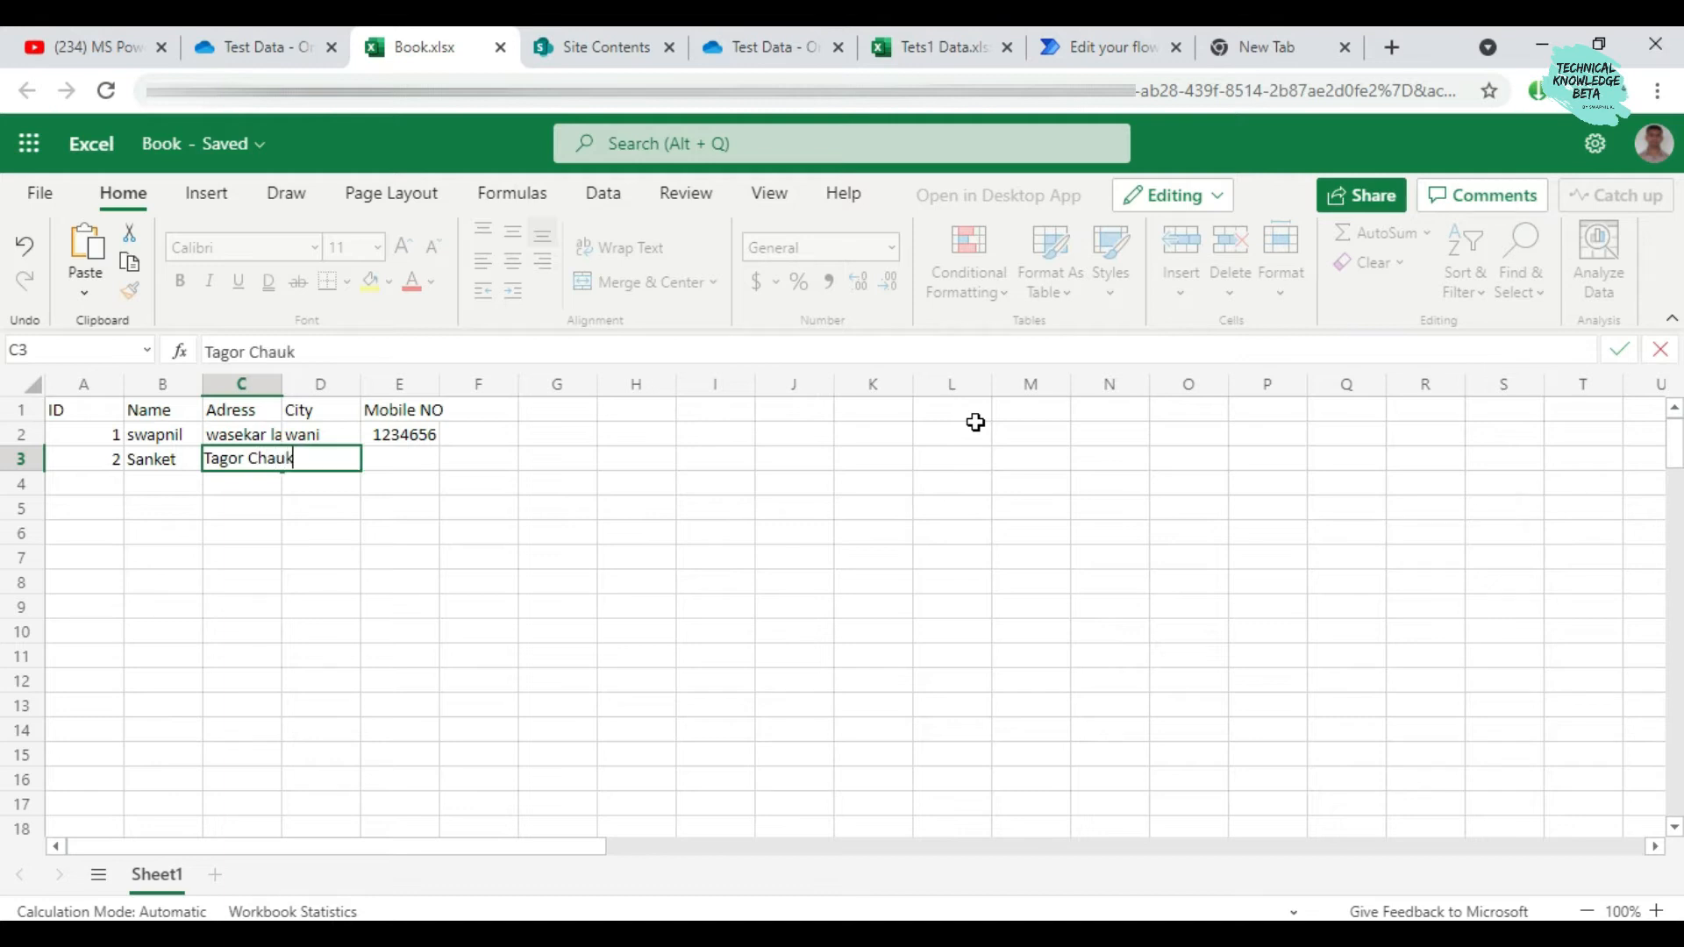
key(Tab)
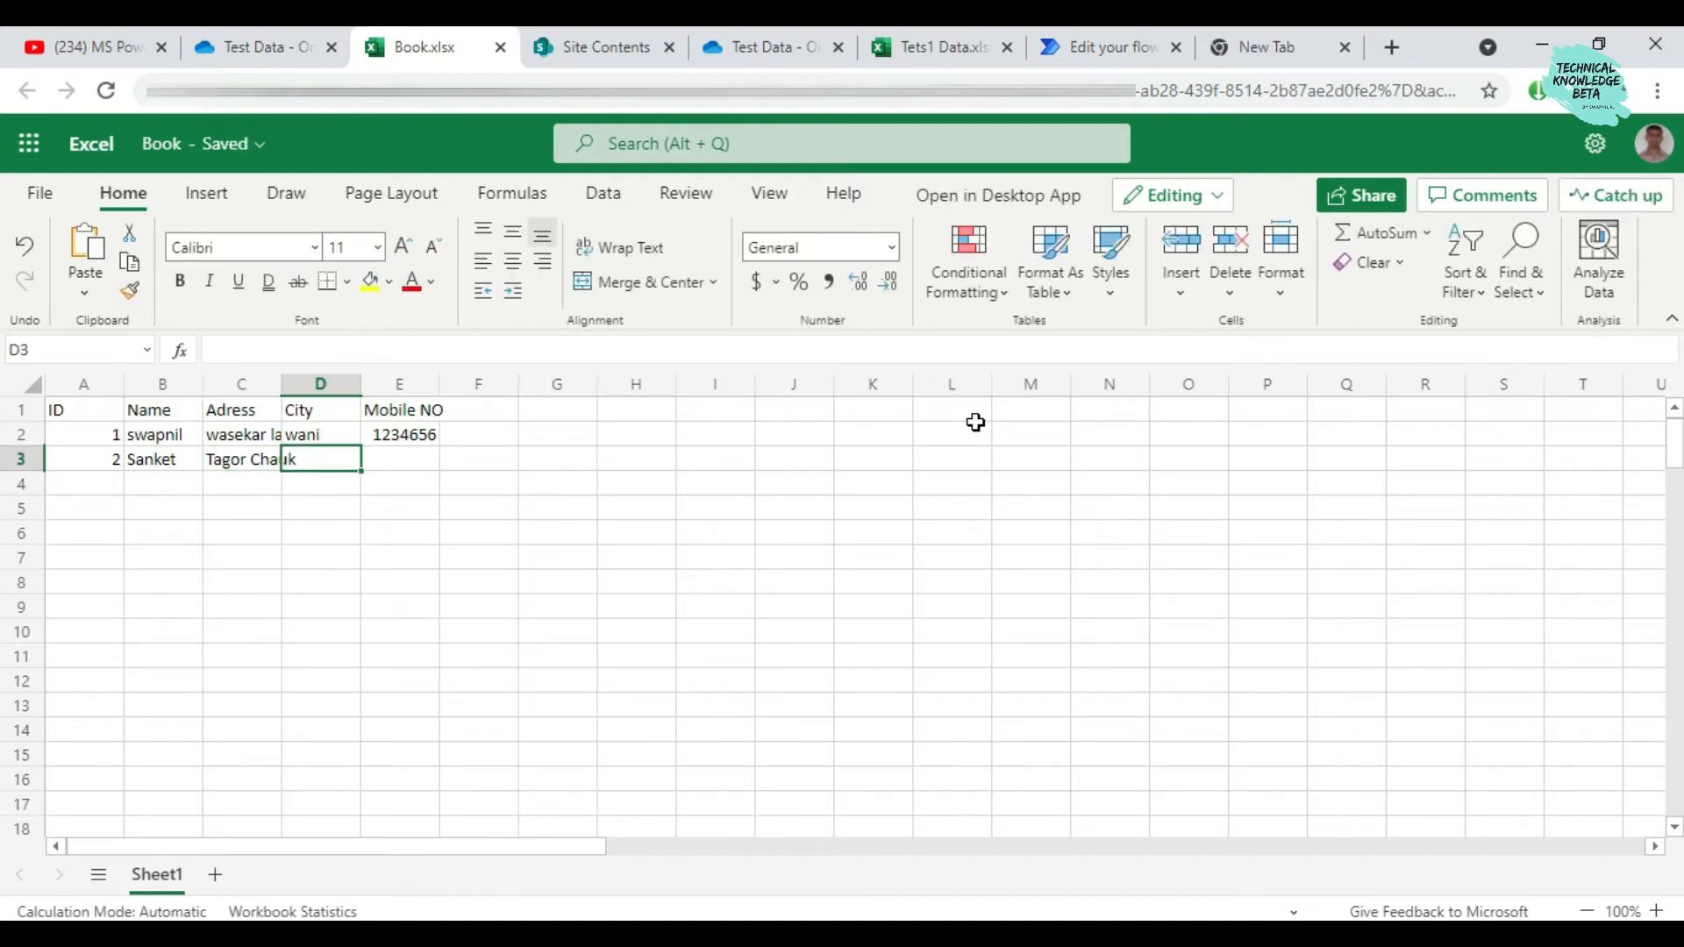
Fill in the second record's city in D3 and mobile number in E3
text(ww)
key(BackSpace)
text(ani)
key(Tab)
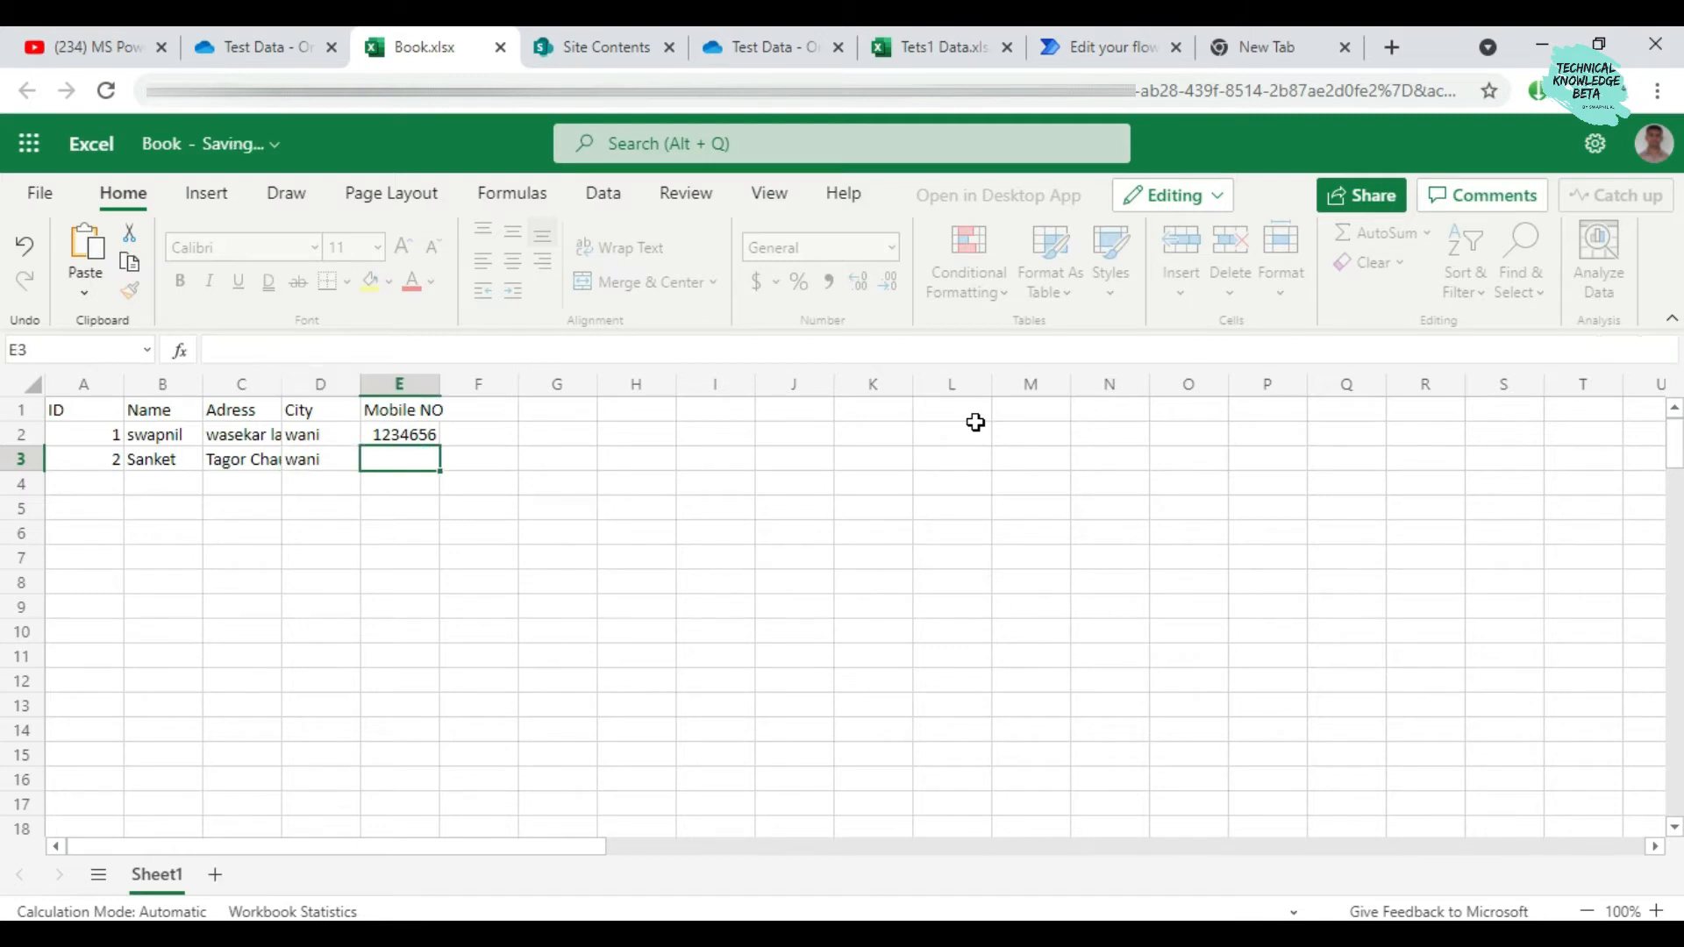
text(145236)
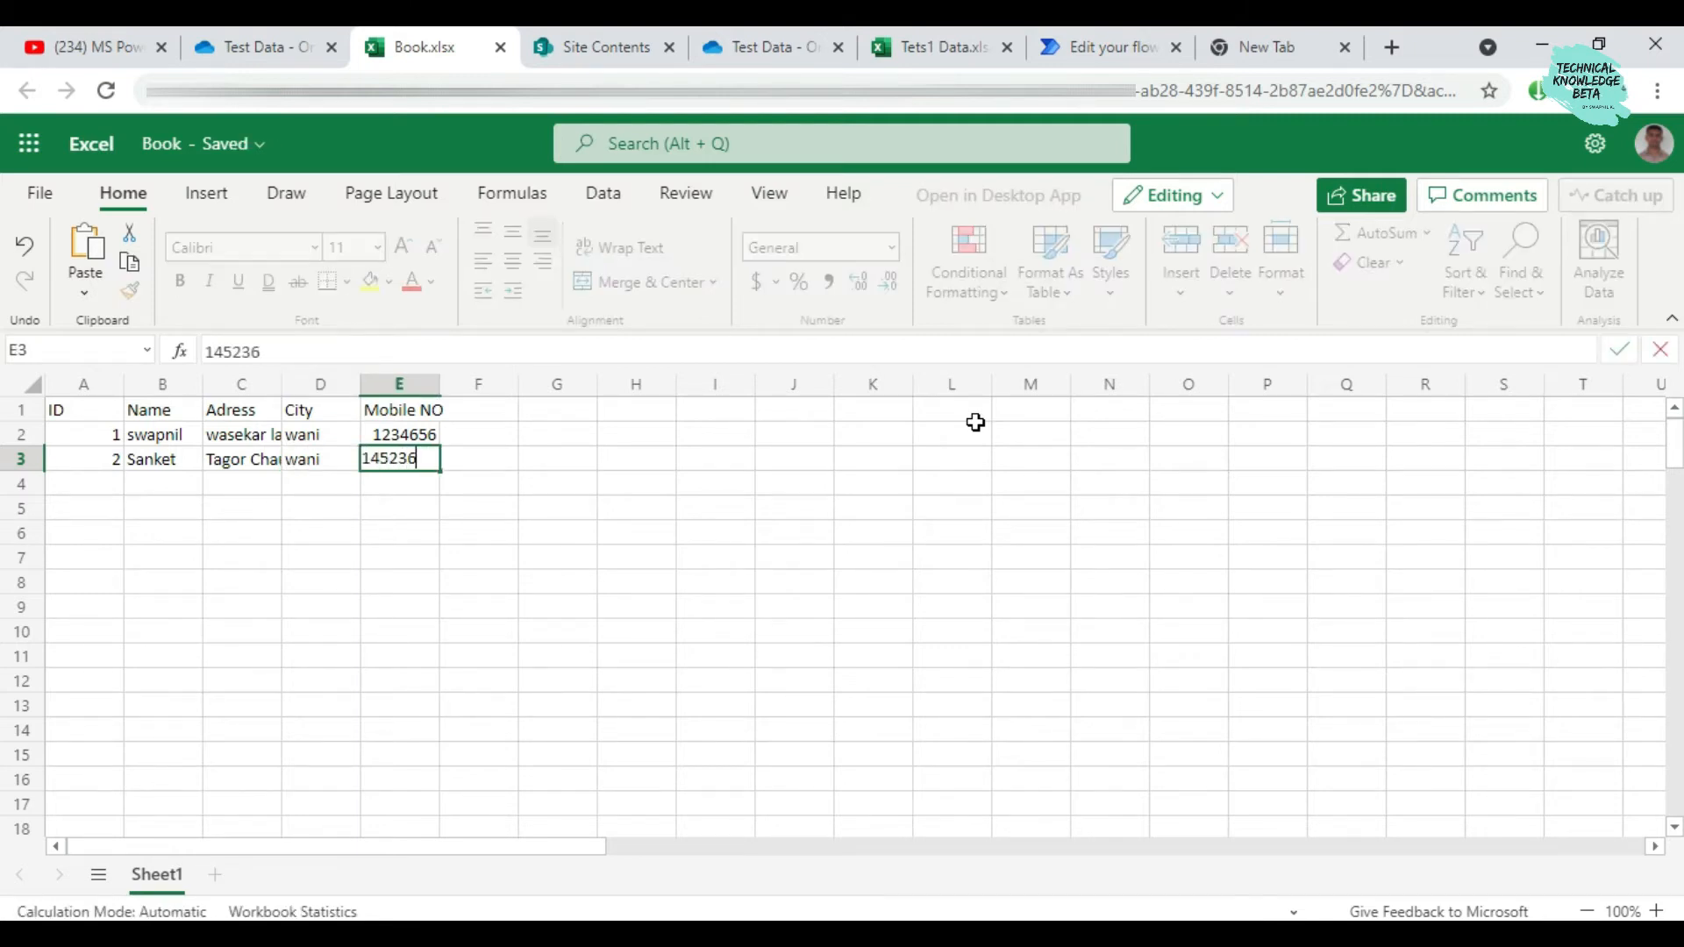
key(Return)
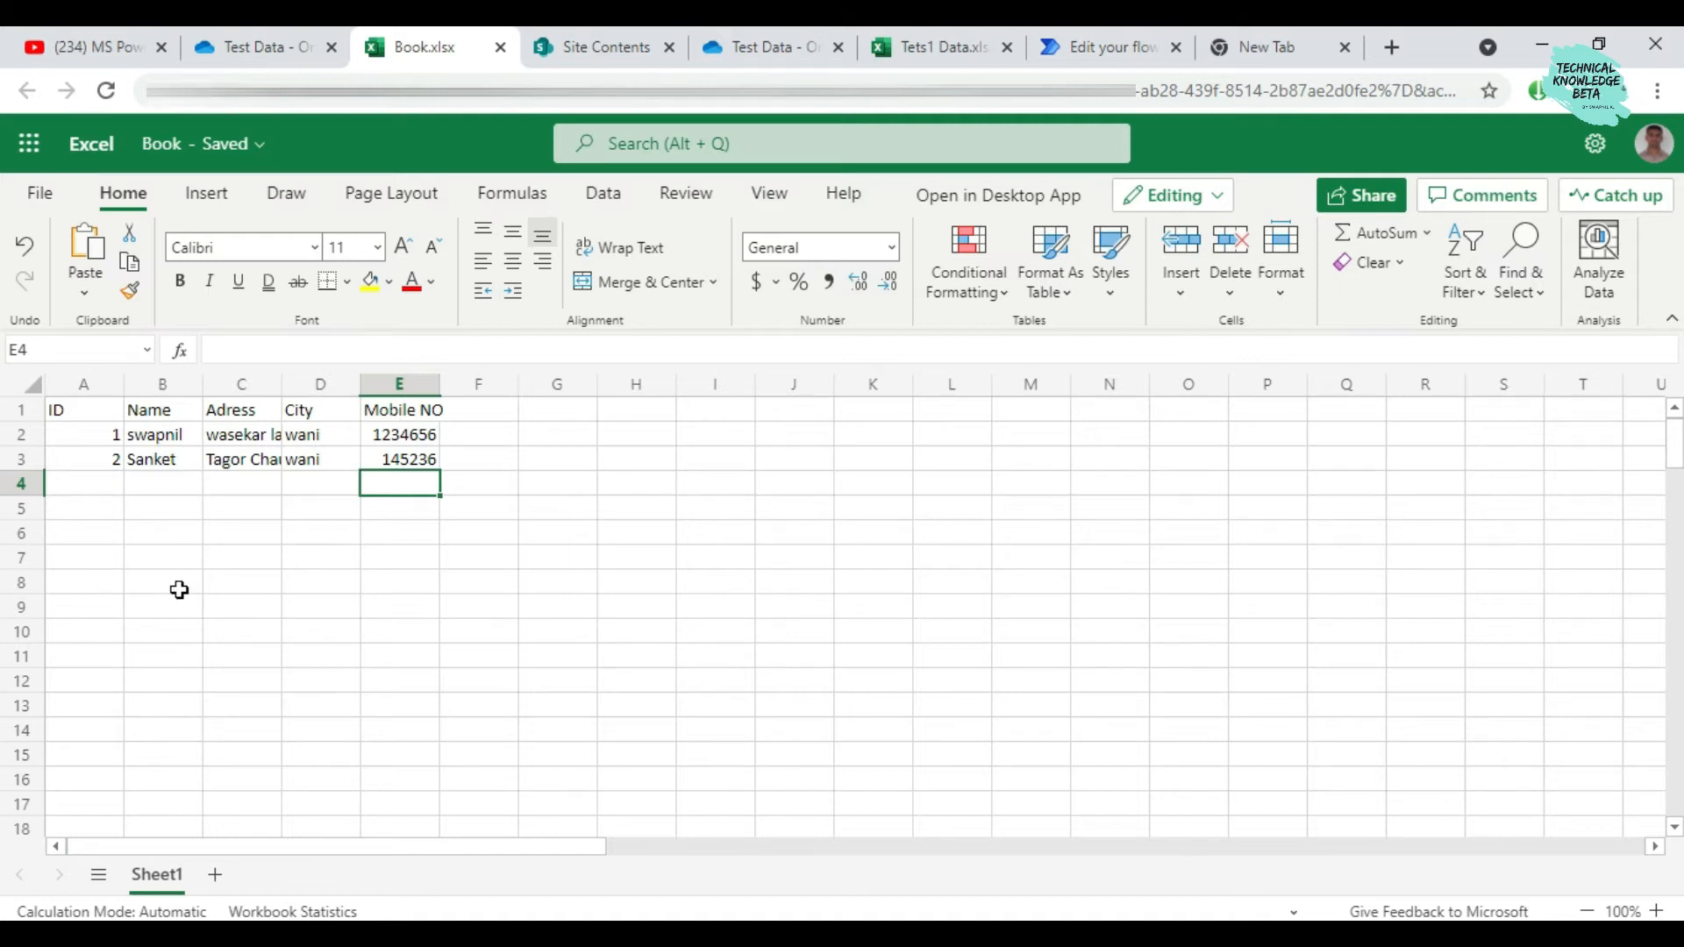
Convert the range A1:E3 into a table, using its first row as headers
drag(82, 410, 380, 458)
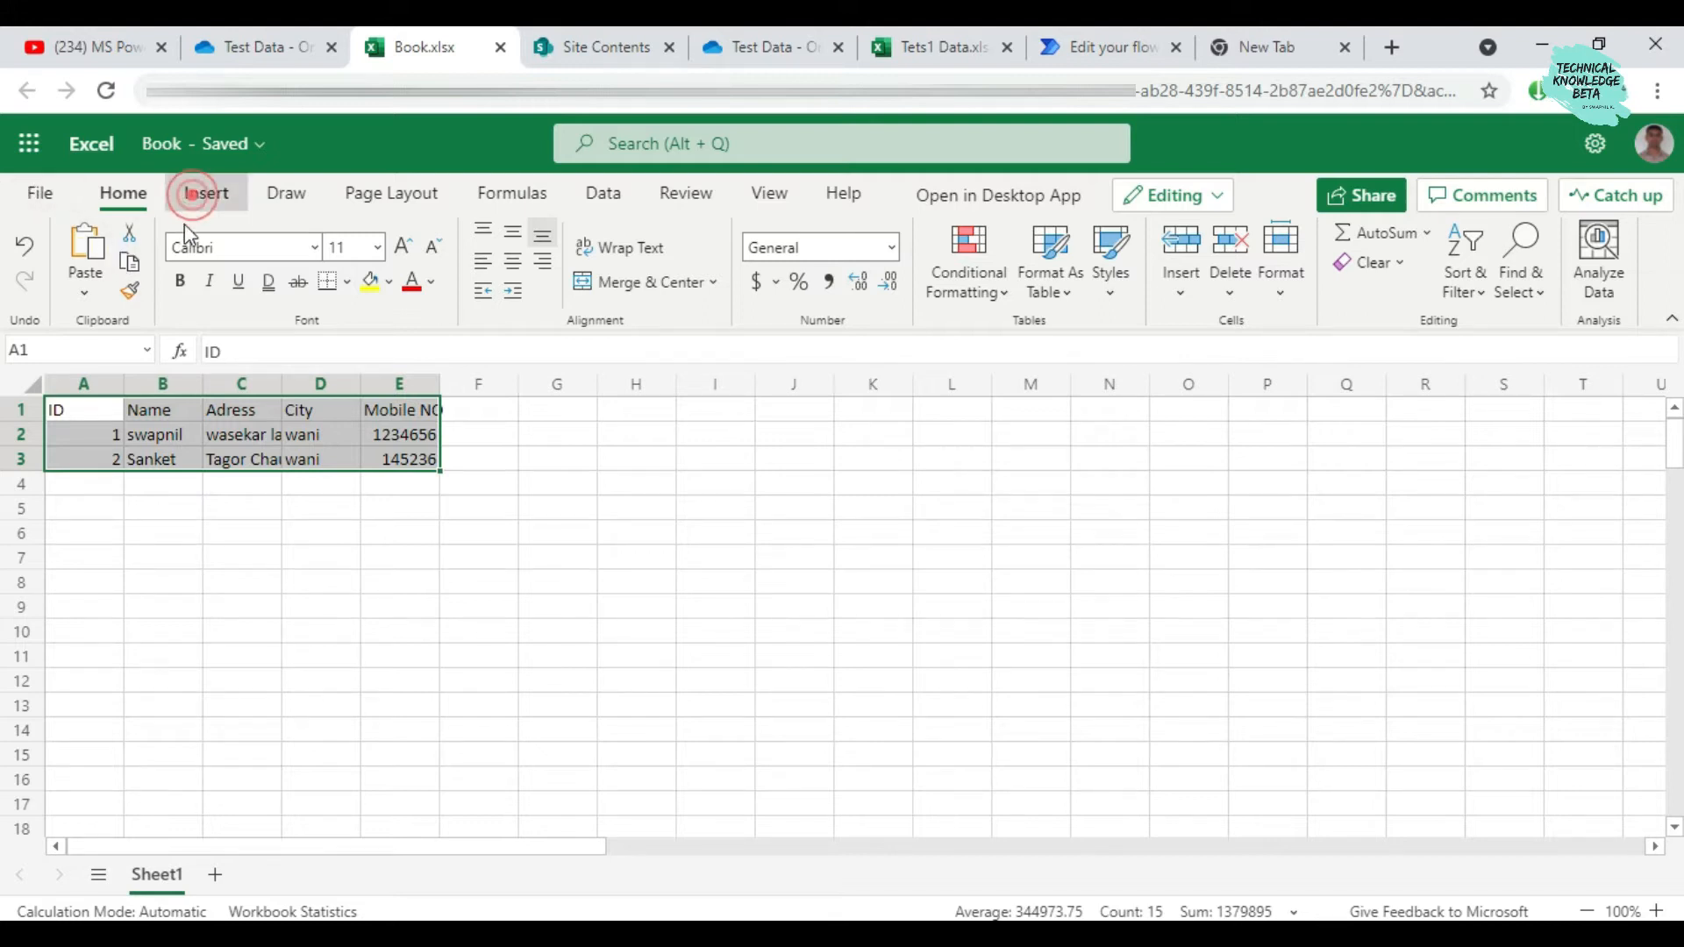
click(200, 197)
click(167, 245)
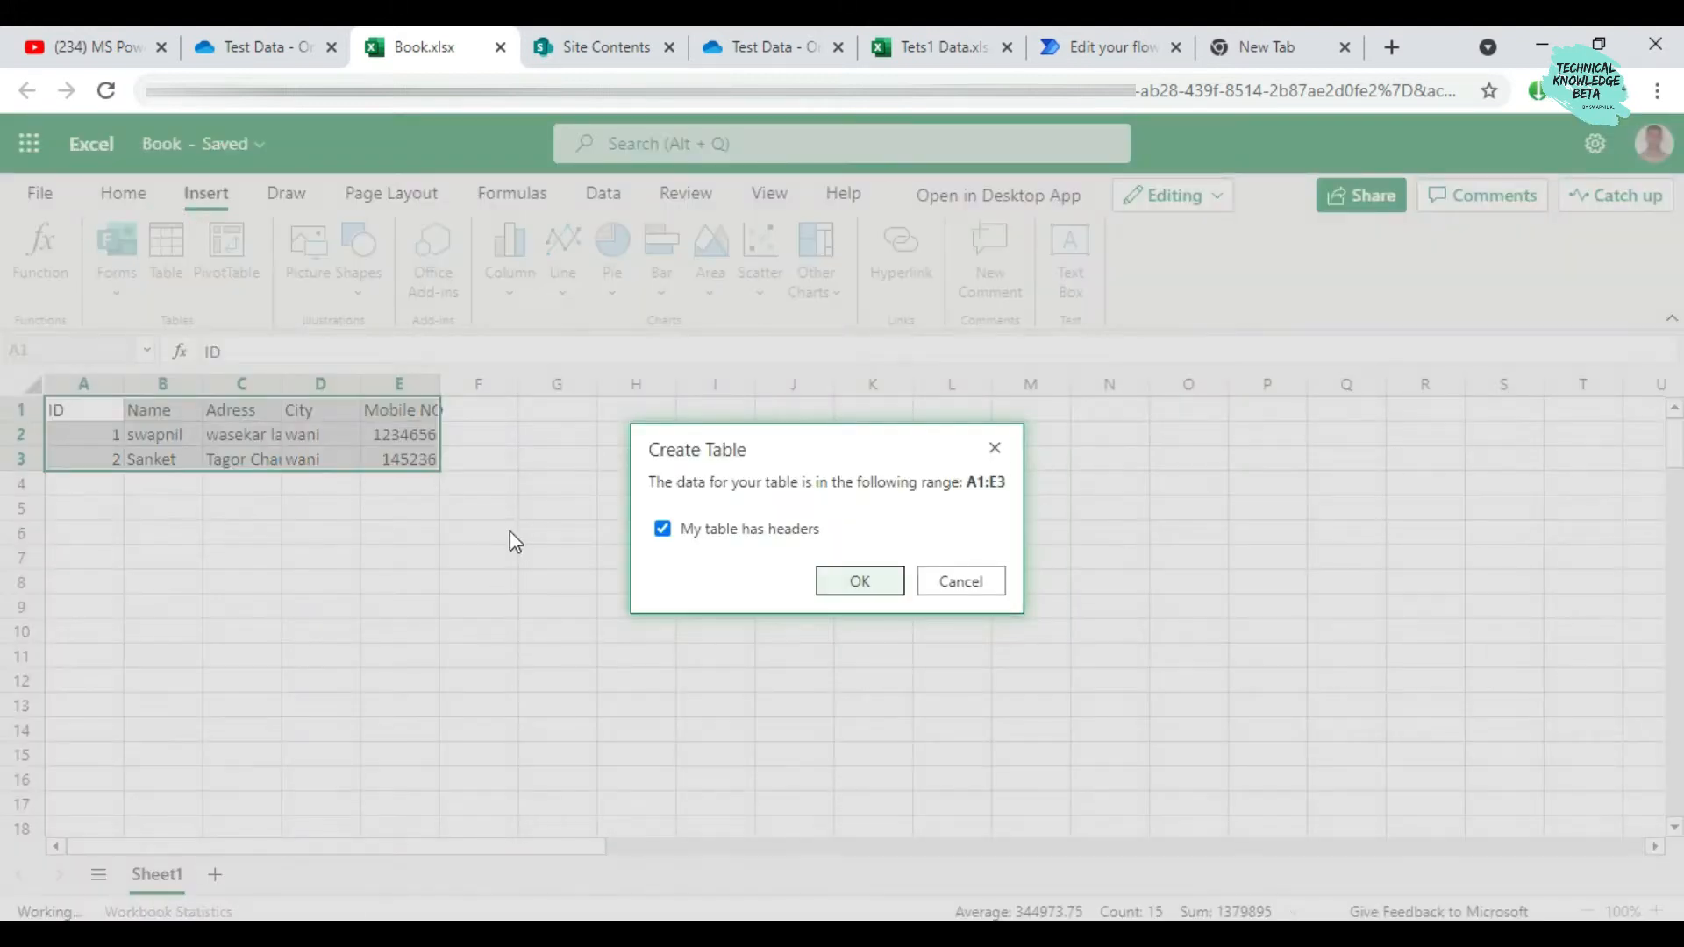
click(854, 578)
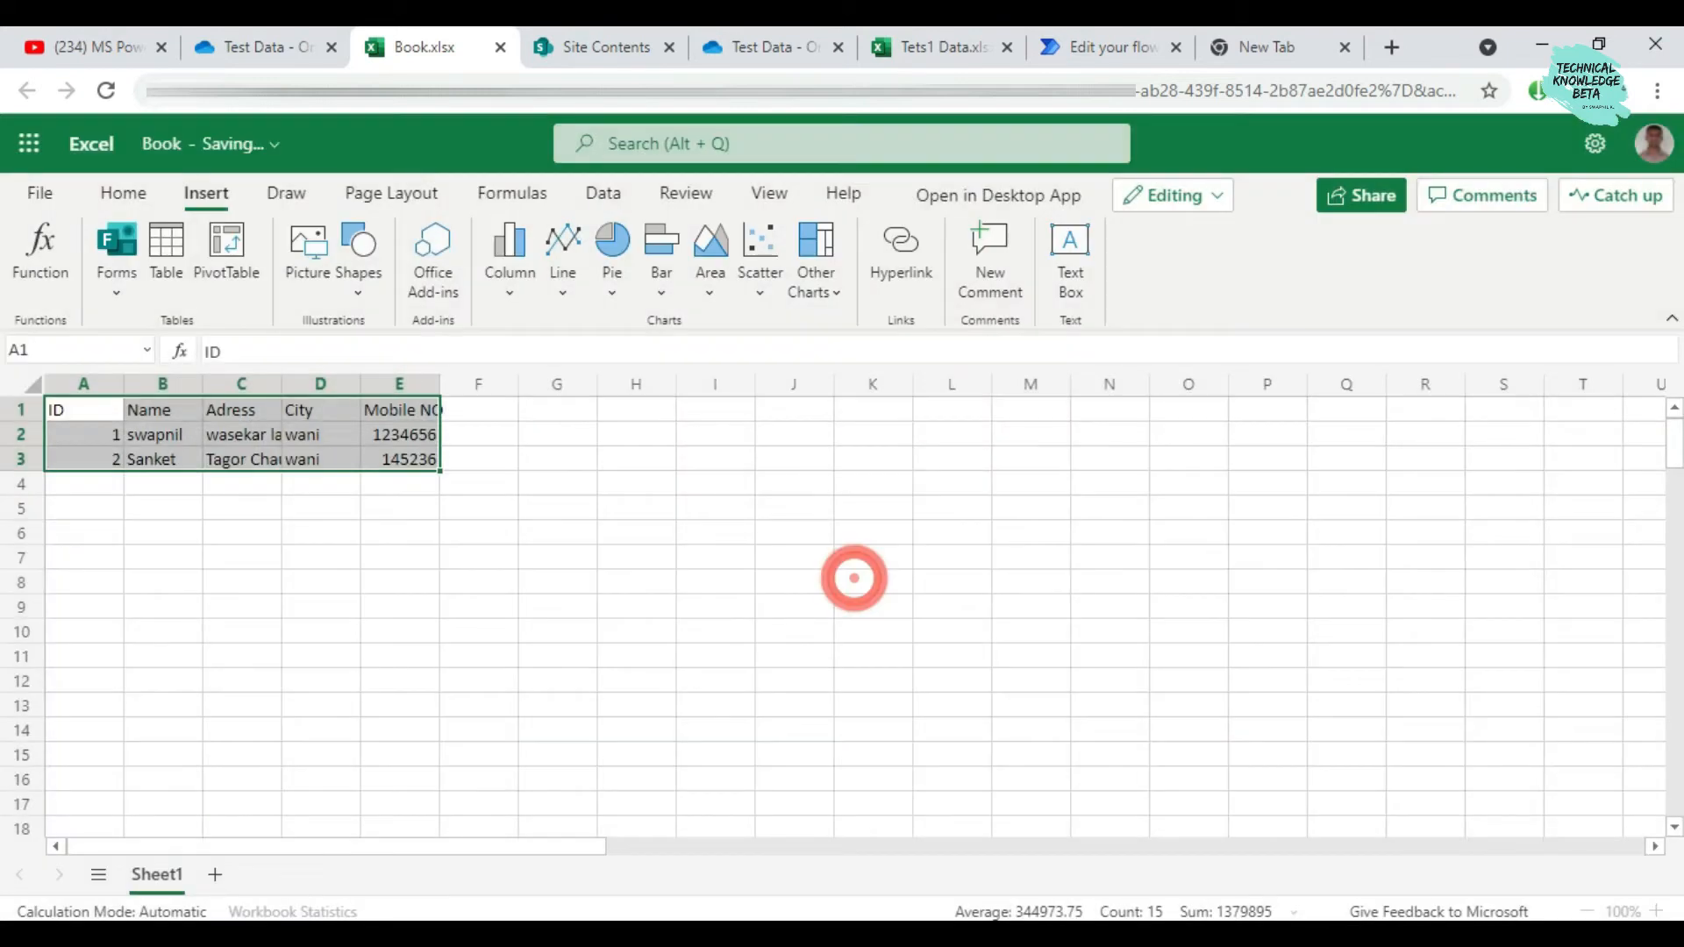
click(193, 607)
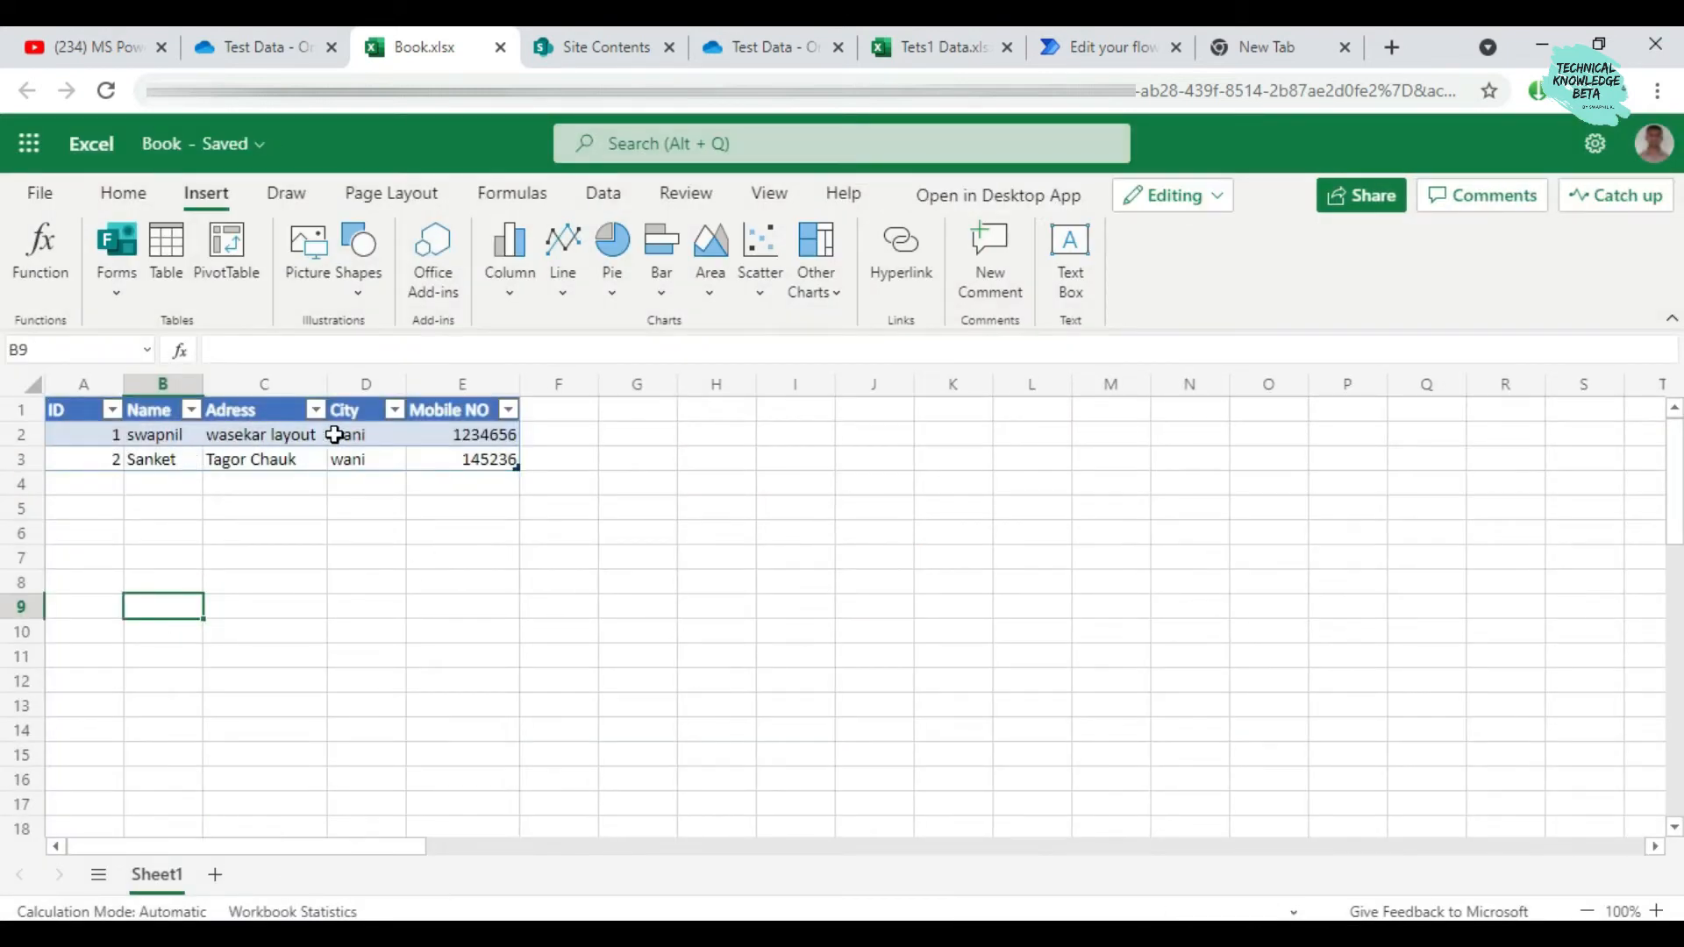
click(459, 416)
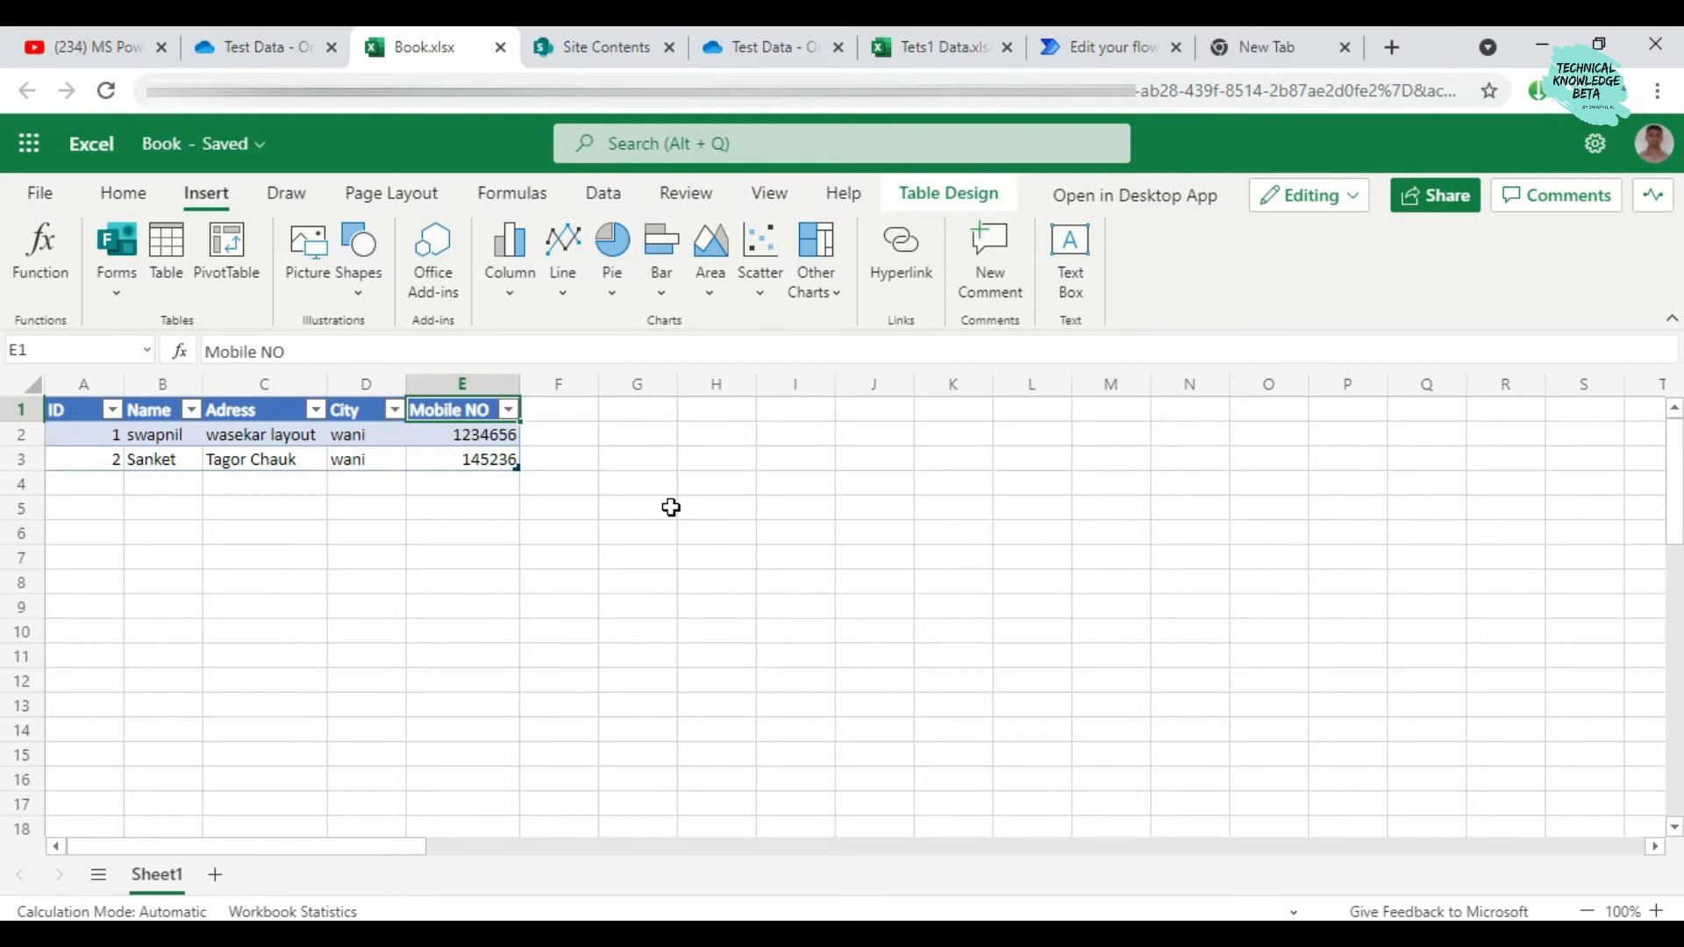
click(635, 587)
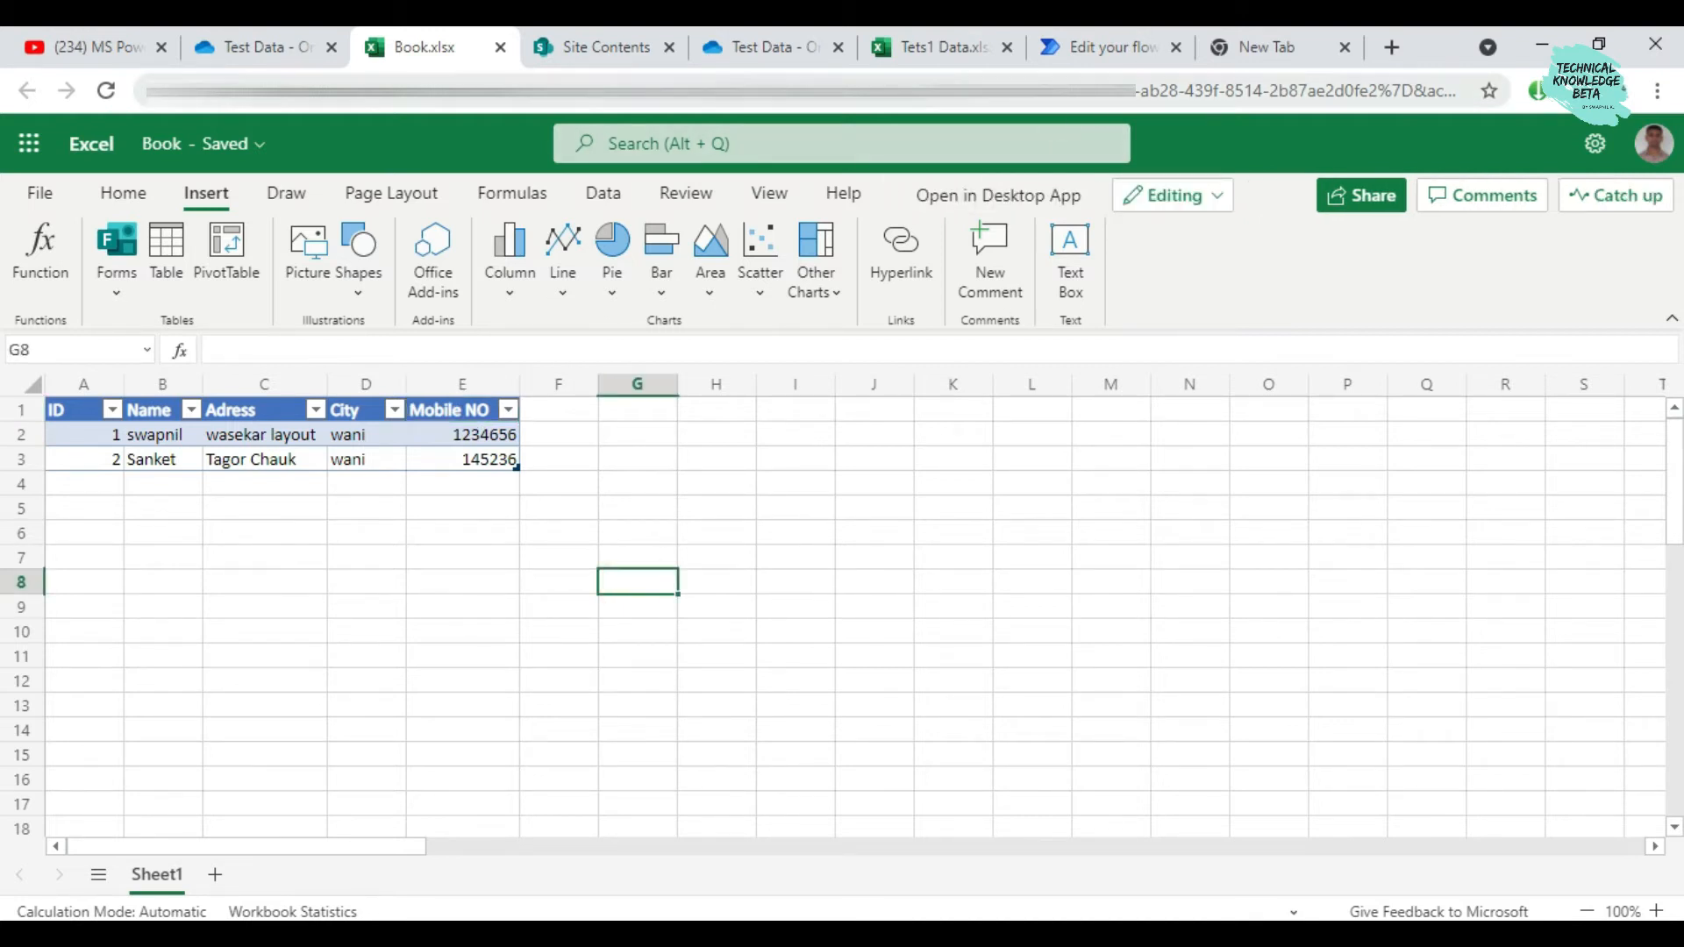
Switch to the NGPPM SharePoint site's contents and start a new blank list
click(604, 44)
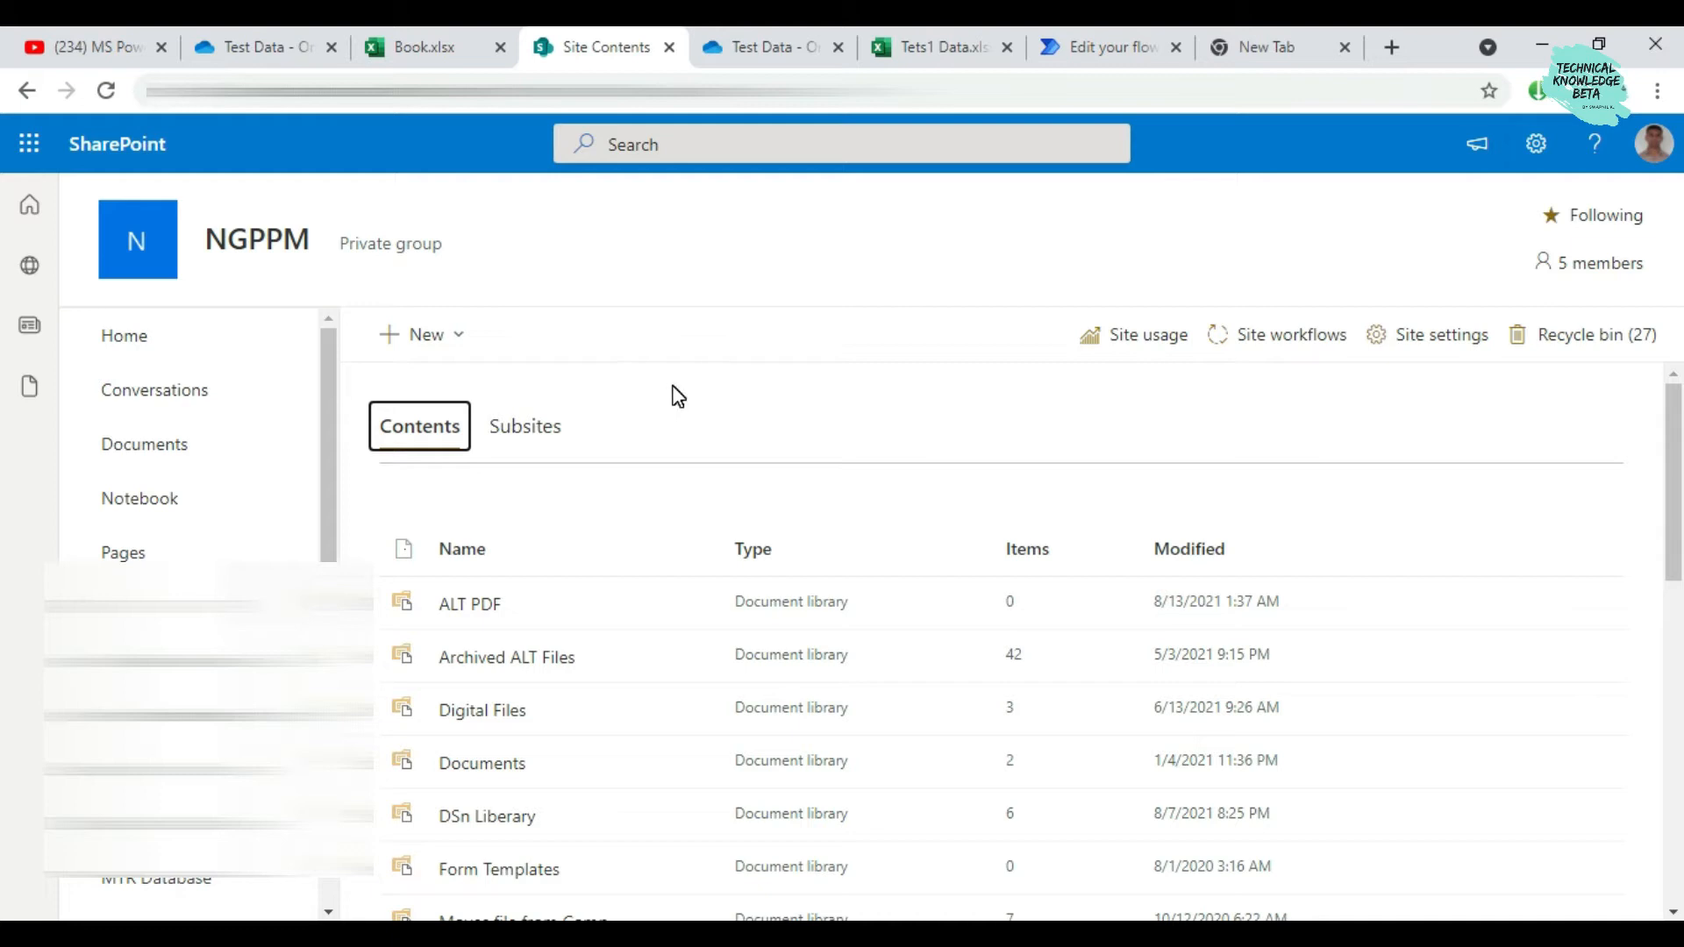
click(443, 329)
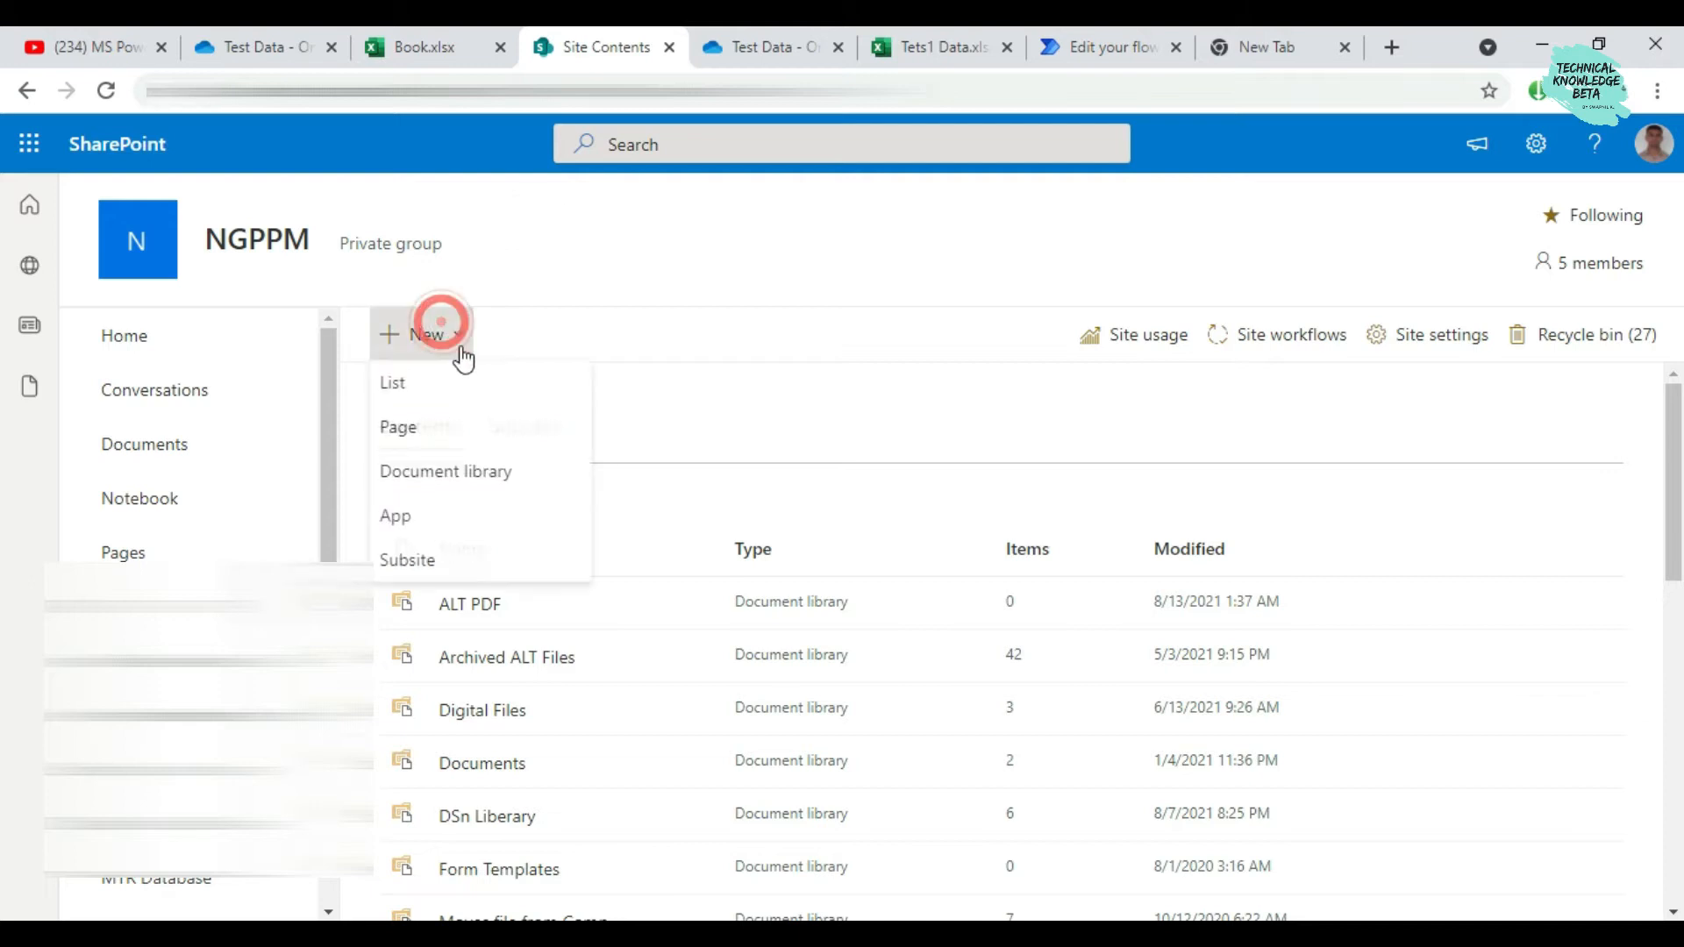
click(472, 382)
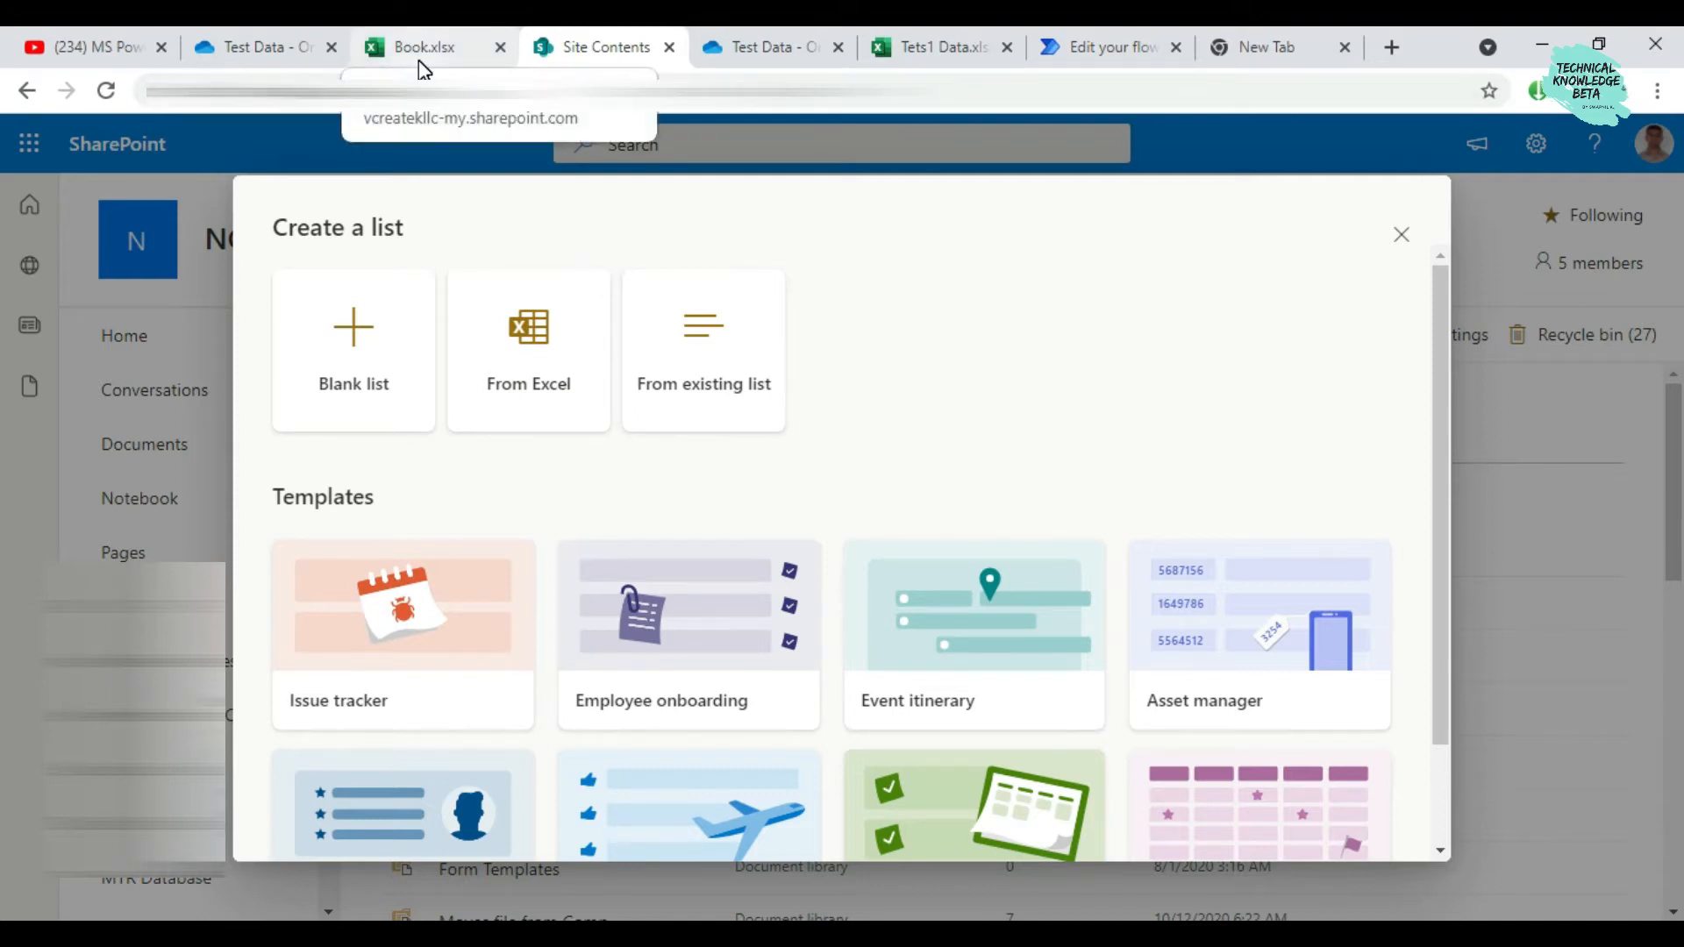
click(381, 329)
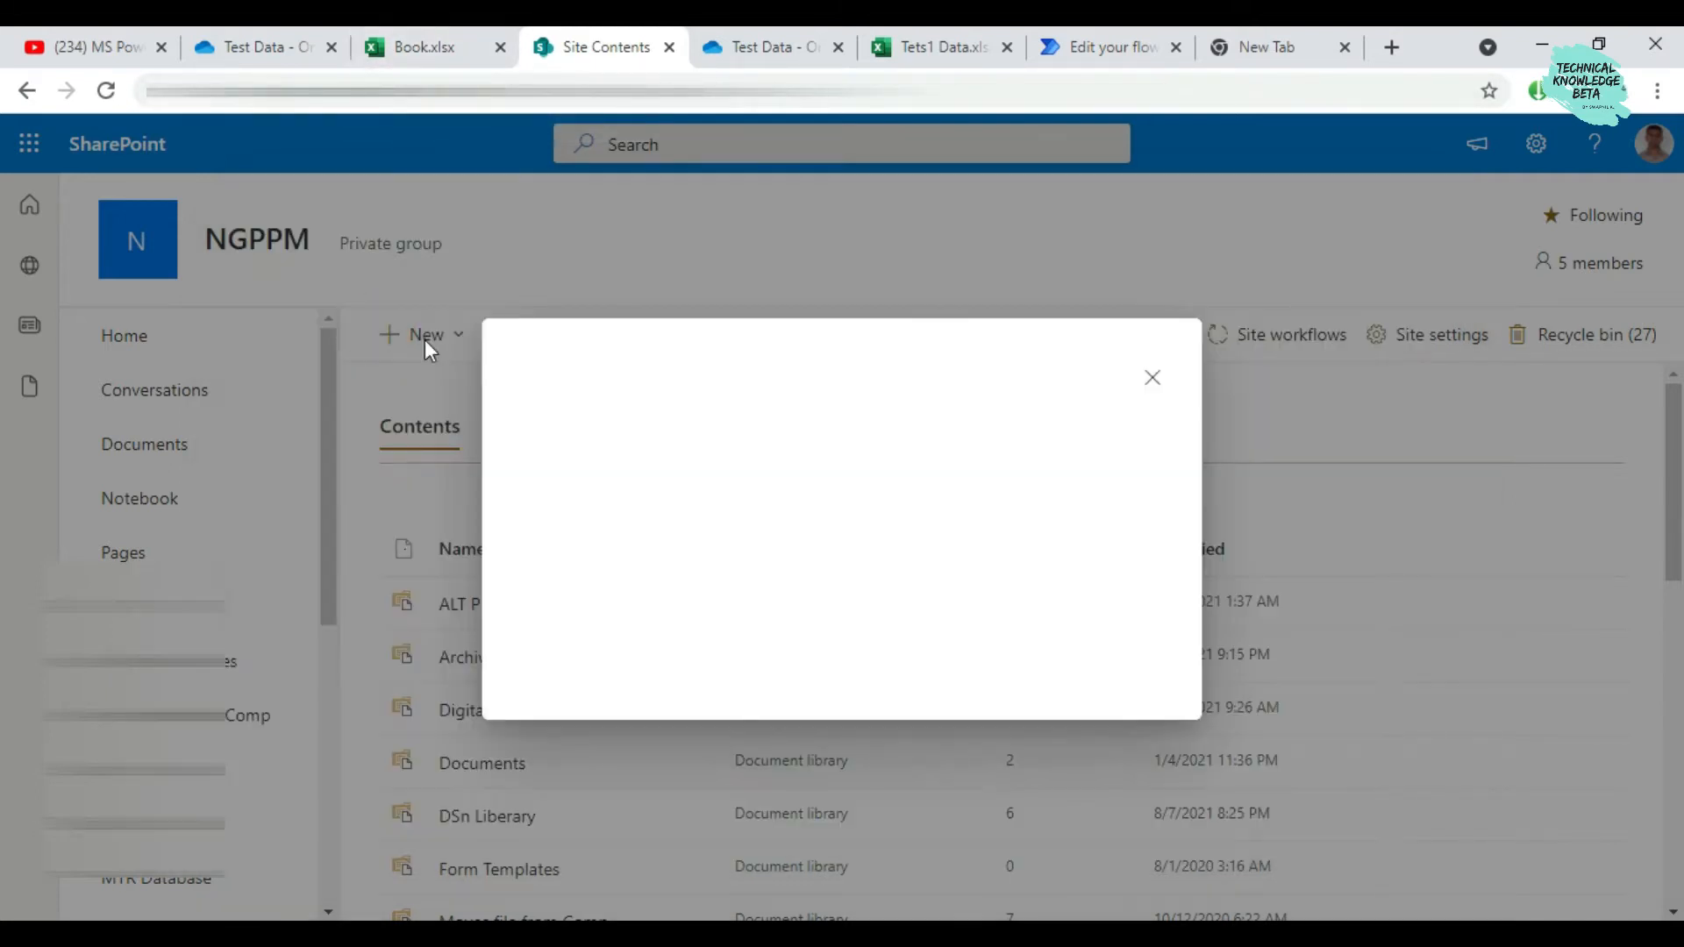
text(Test D)
key(BackSpace)
key(BackSpace)
key(BackSpace)
key(BackSpace)
key(BackSpace)
key(BackSpace)
text(sampe Test)
key(BackSpace)
key(BackSpace)
key(BackSpace)
key(BackSpace)
key(BackSpace)
key(BackSpace)
key(BackSpace)
key(BackSpace)
key(BackSpace)
key(BackSpace)
Name the new list "Sample Test List"
text(Sample L)
key(BackSpace)
text(Test List)
Add a short description stating that this is a test list, fix its misspelled "sis", and create the list
click(543, 507)
text(test list)
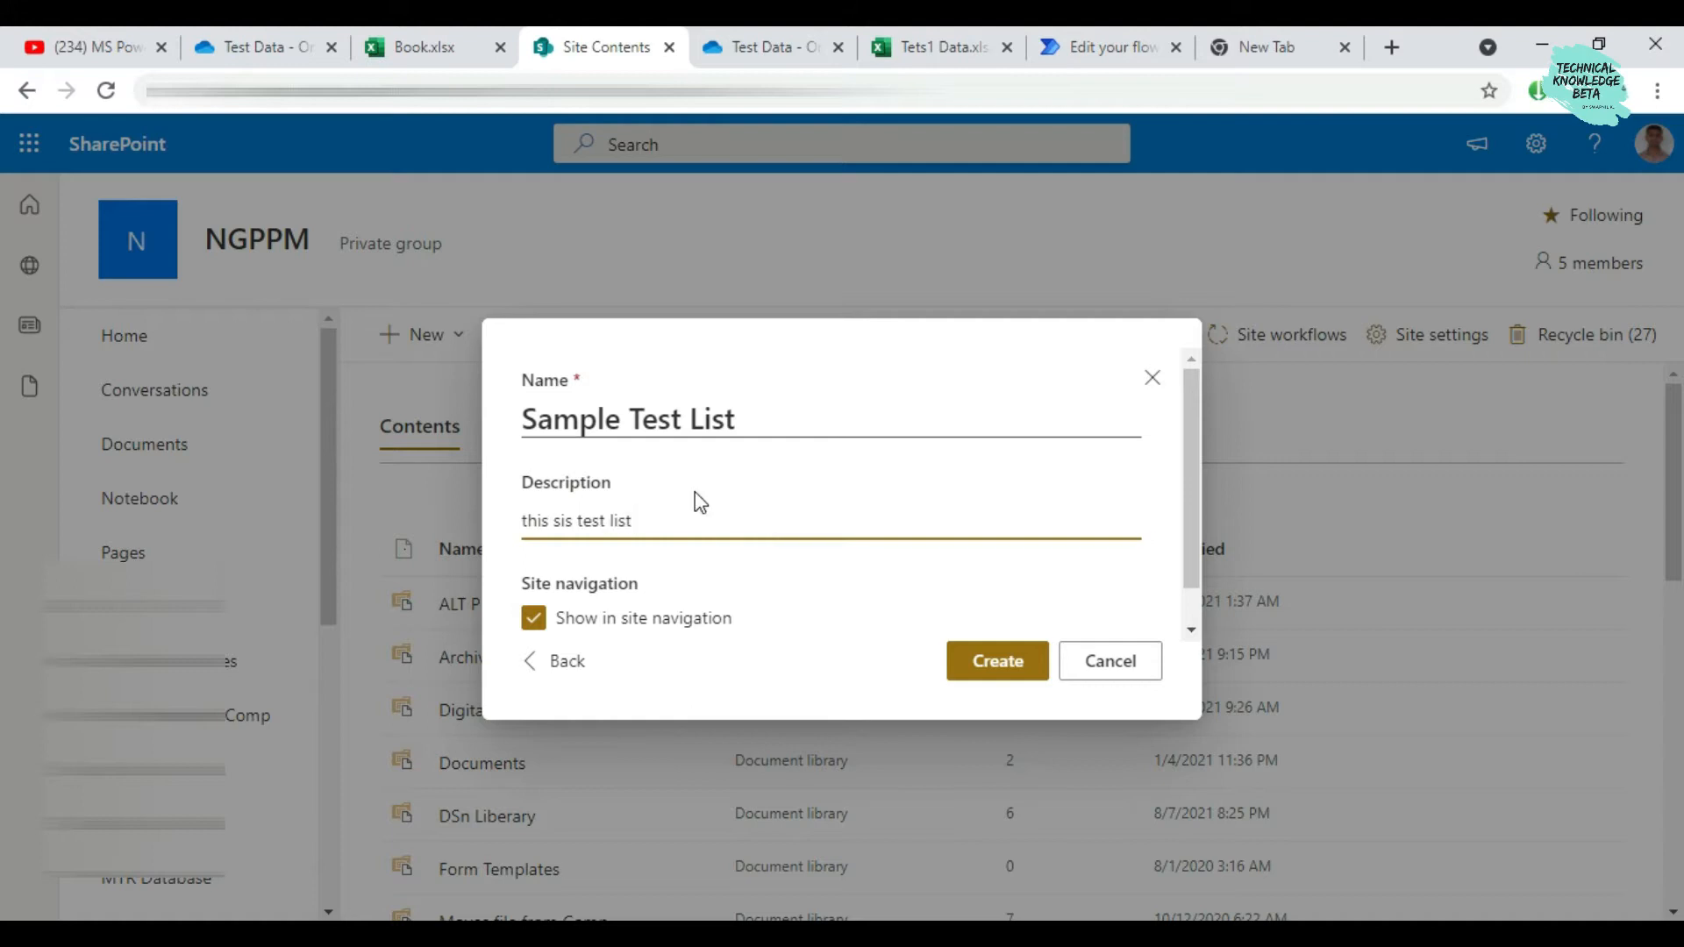
drag(561, 522, 592, 522)
key(Left)
key(BackSpace)
click(996, 659)
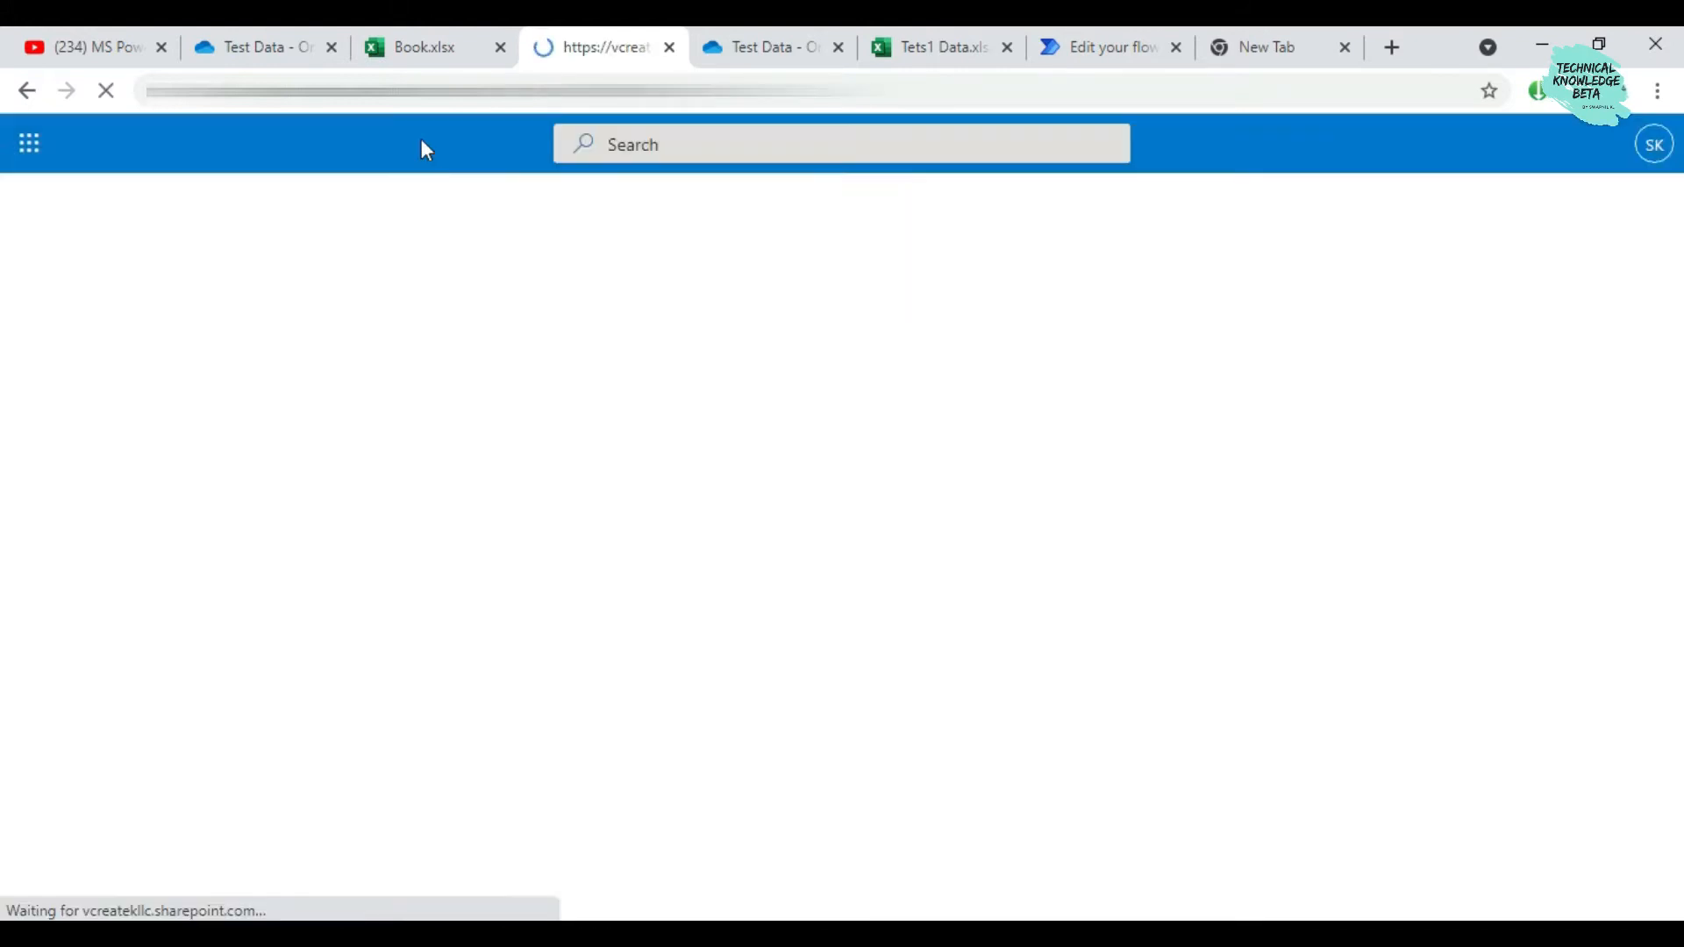
Try to rename the Title column of Sample Test List to ID, matching the first header in Book.xlsx
click(413, 30)
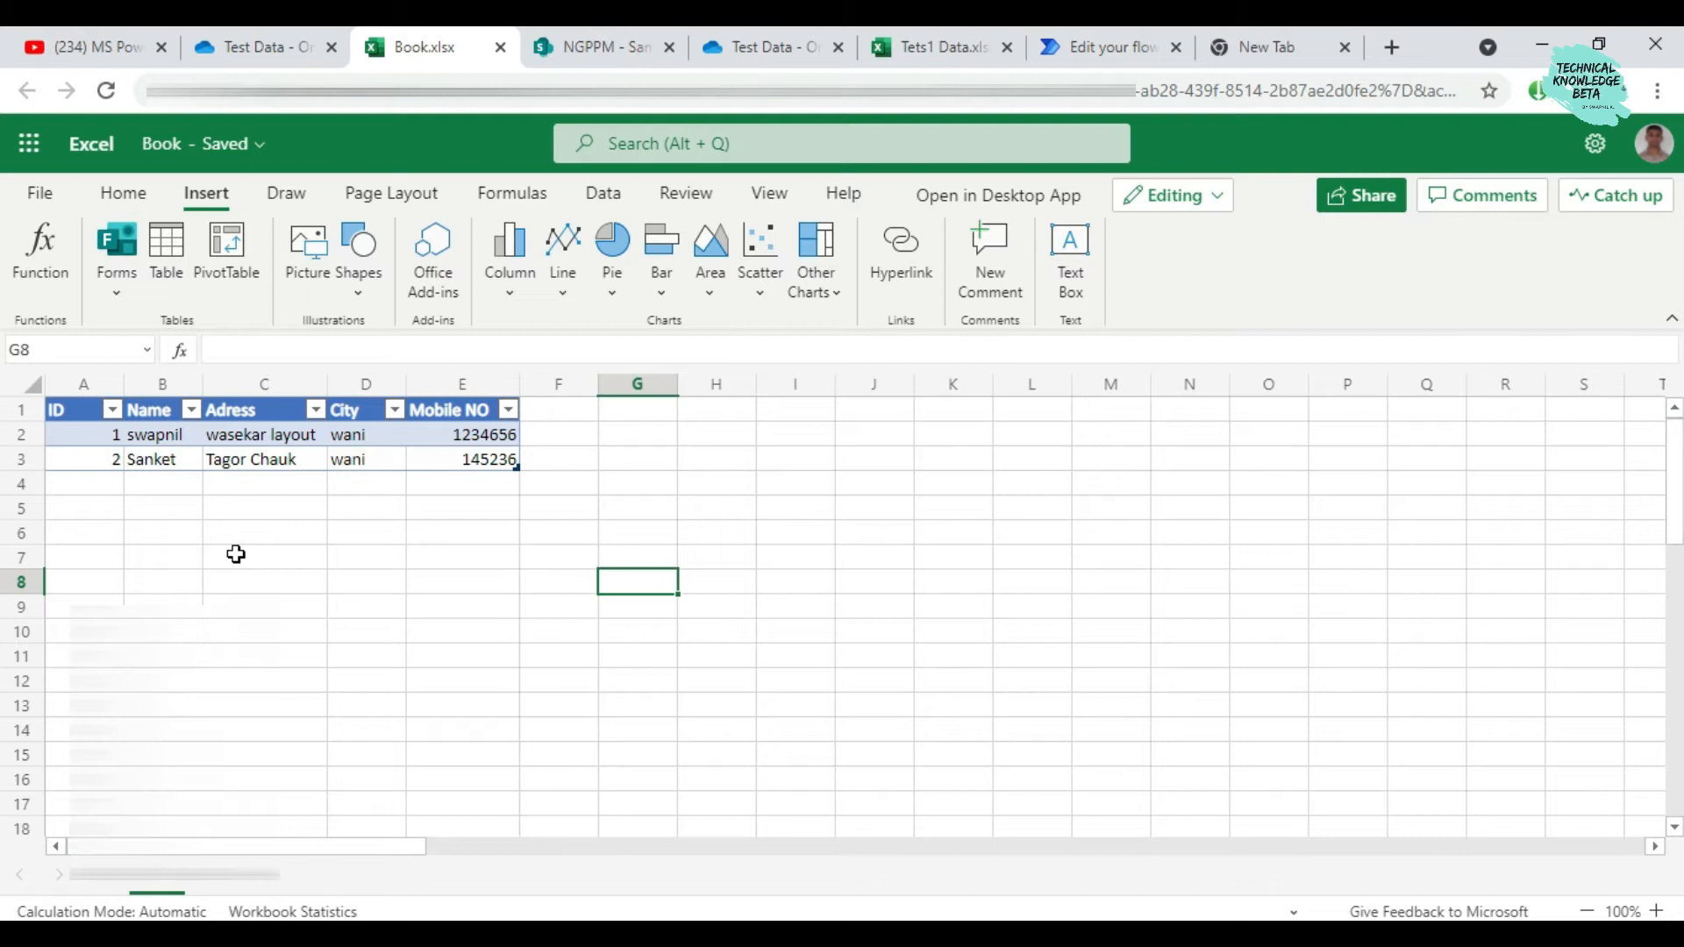
click(613, 51)
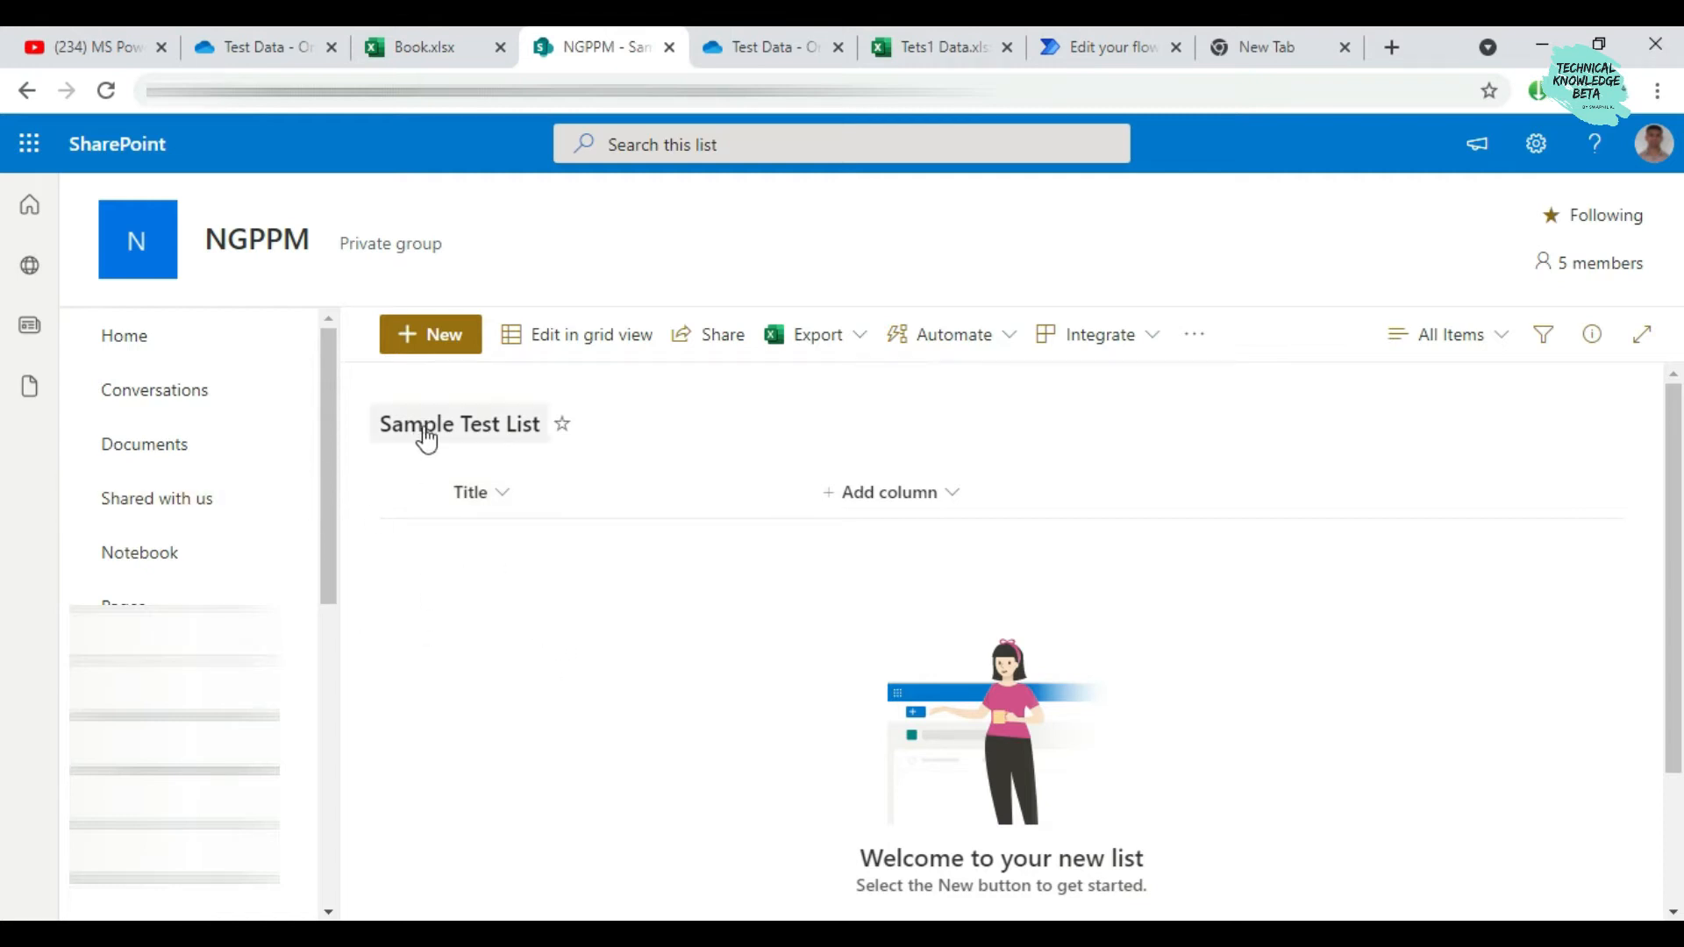
scroll(289, 703, down, 4)
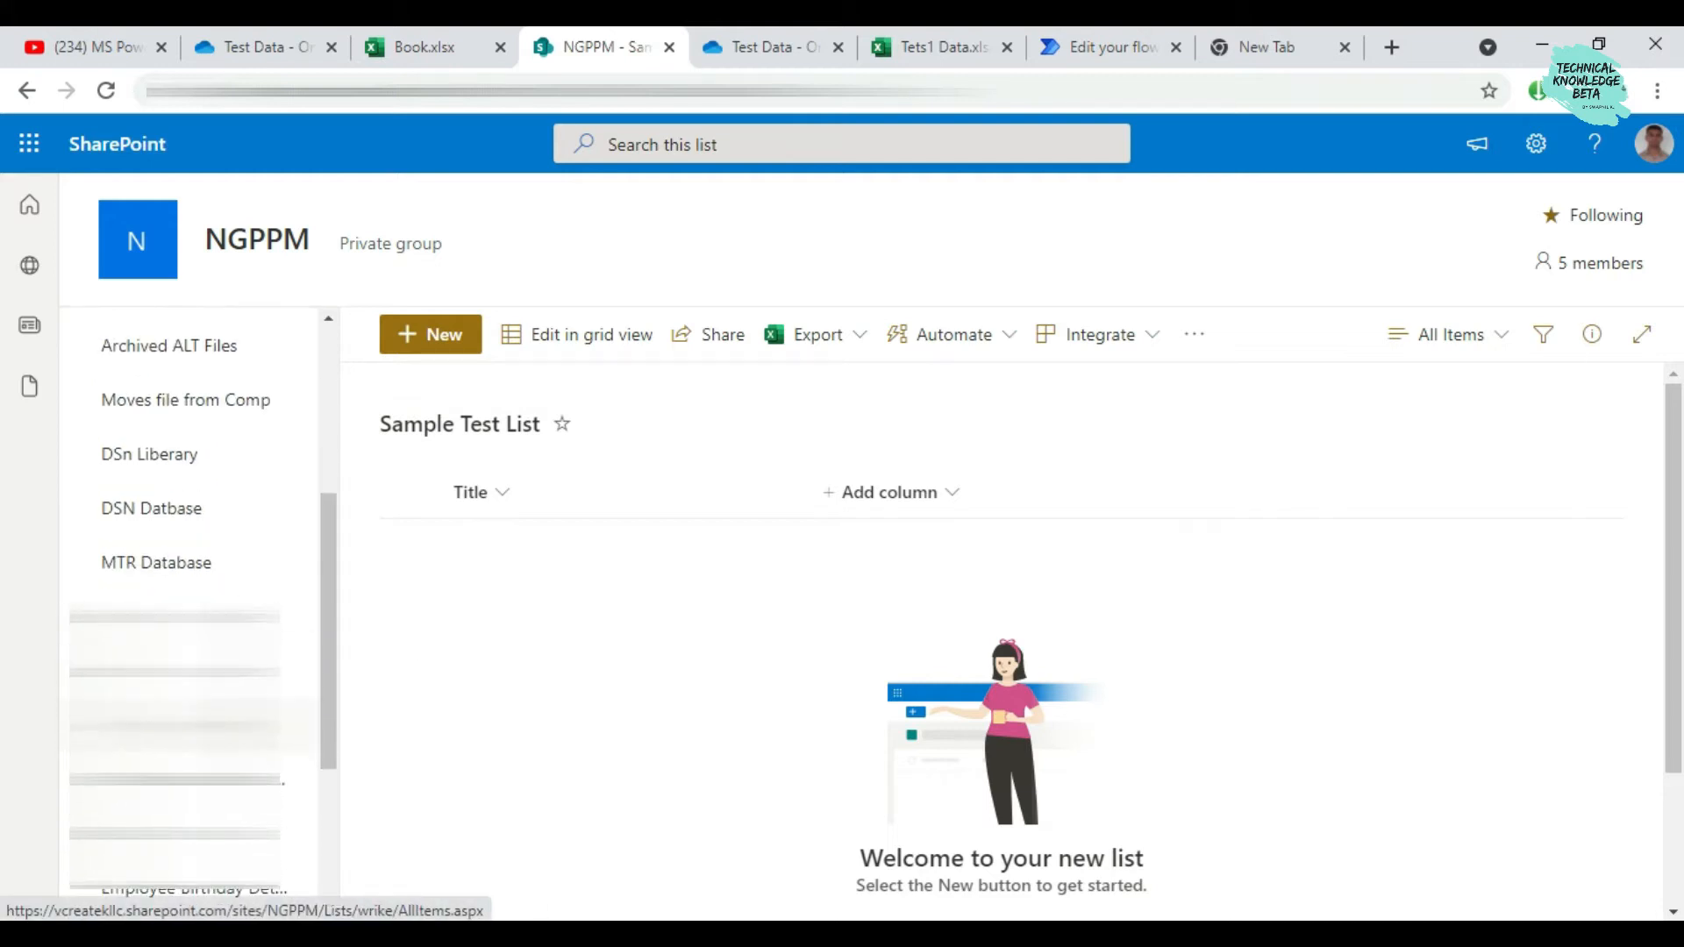
scroll(289, 703, up, 4)
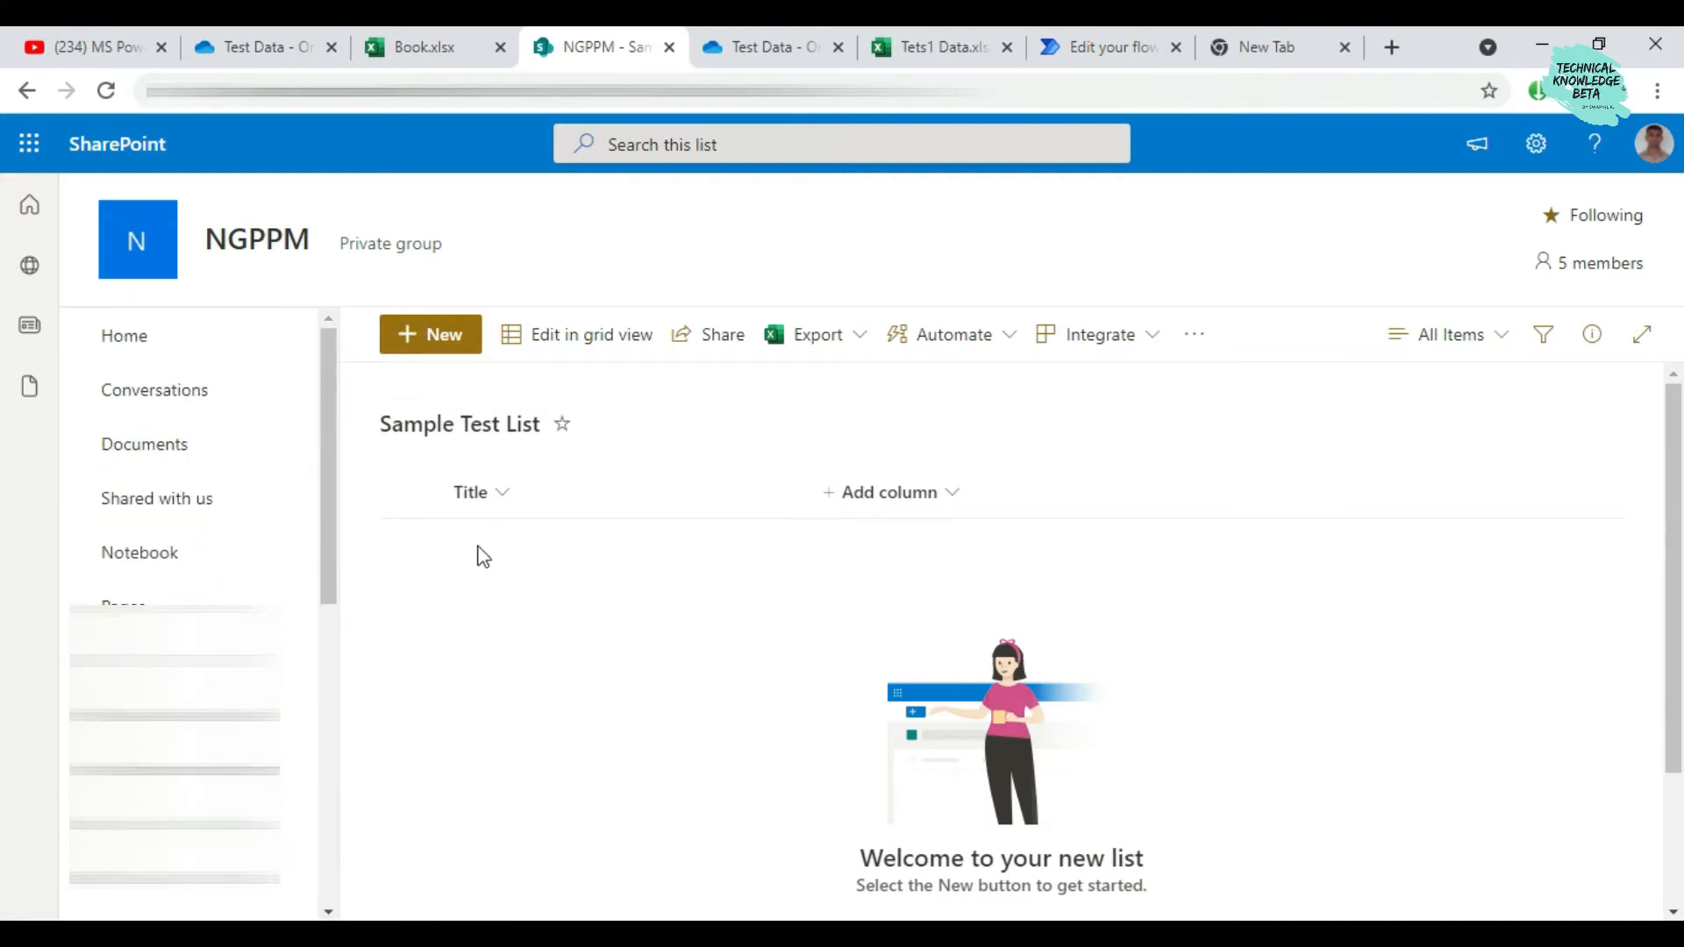
click(489, 507)
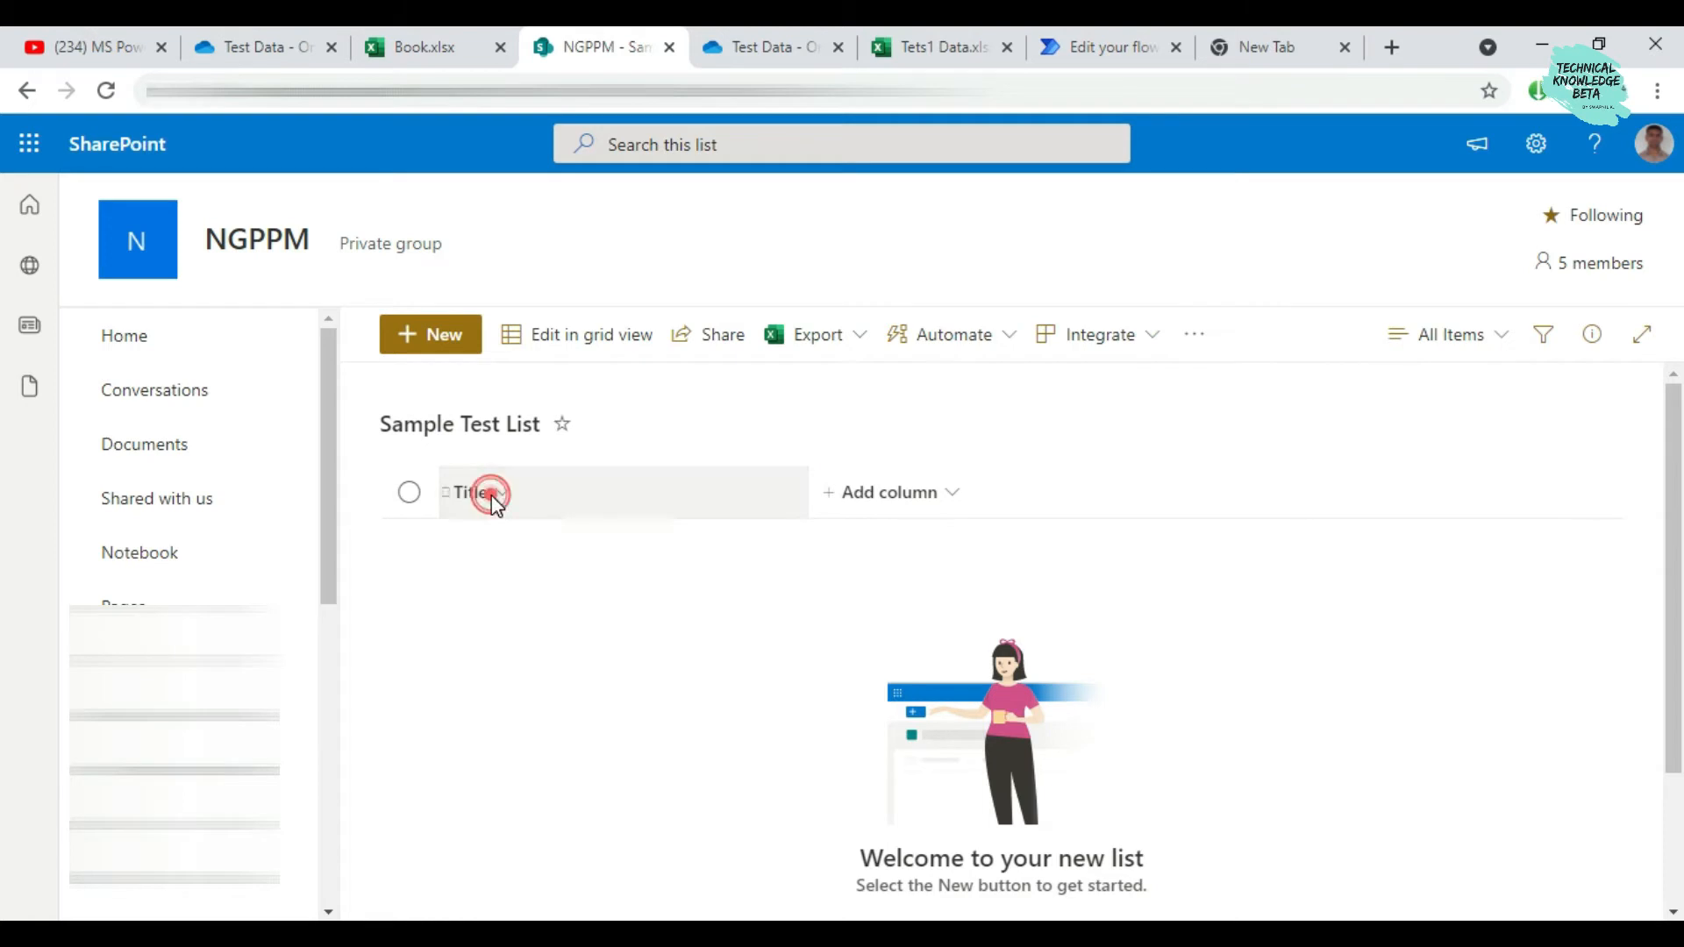
mouse_move(620, 682)
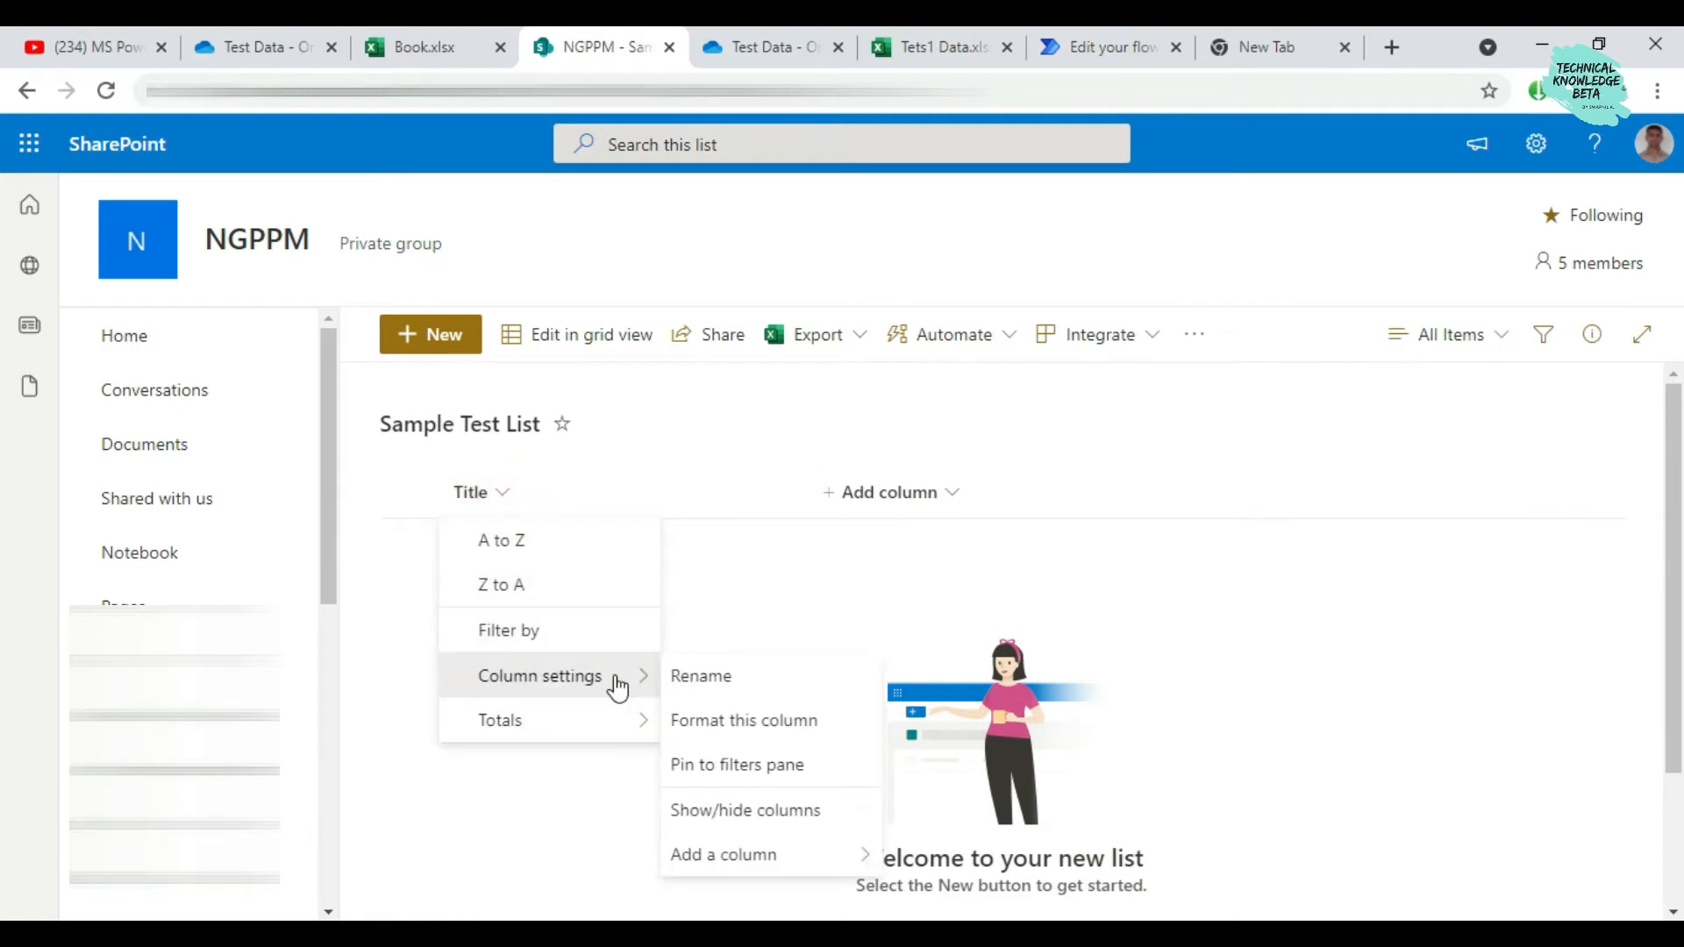
click(701, 674)
text(ID)
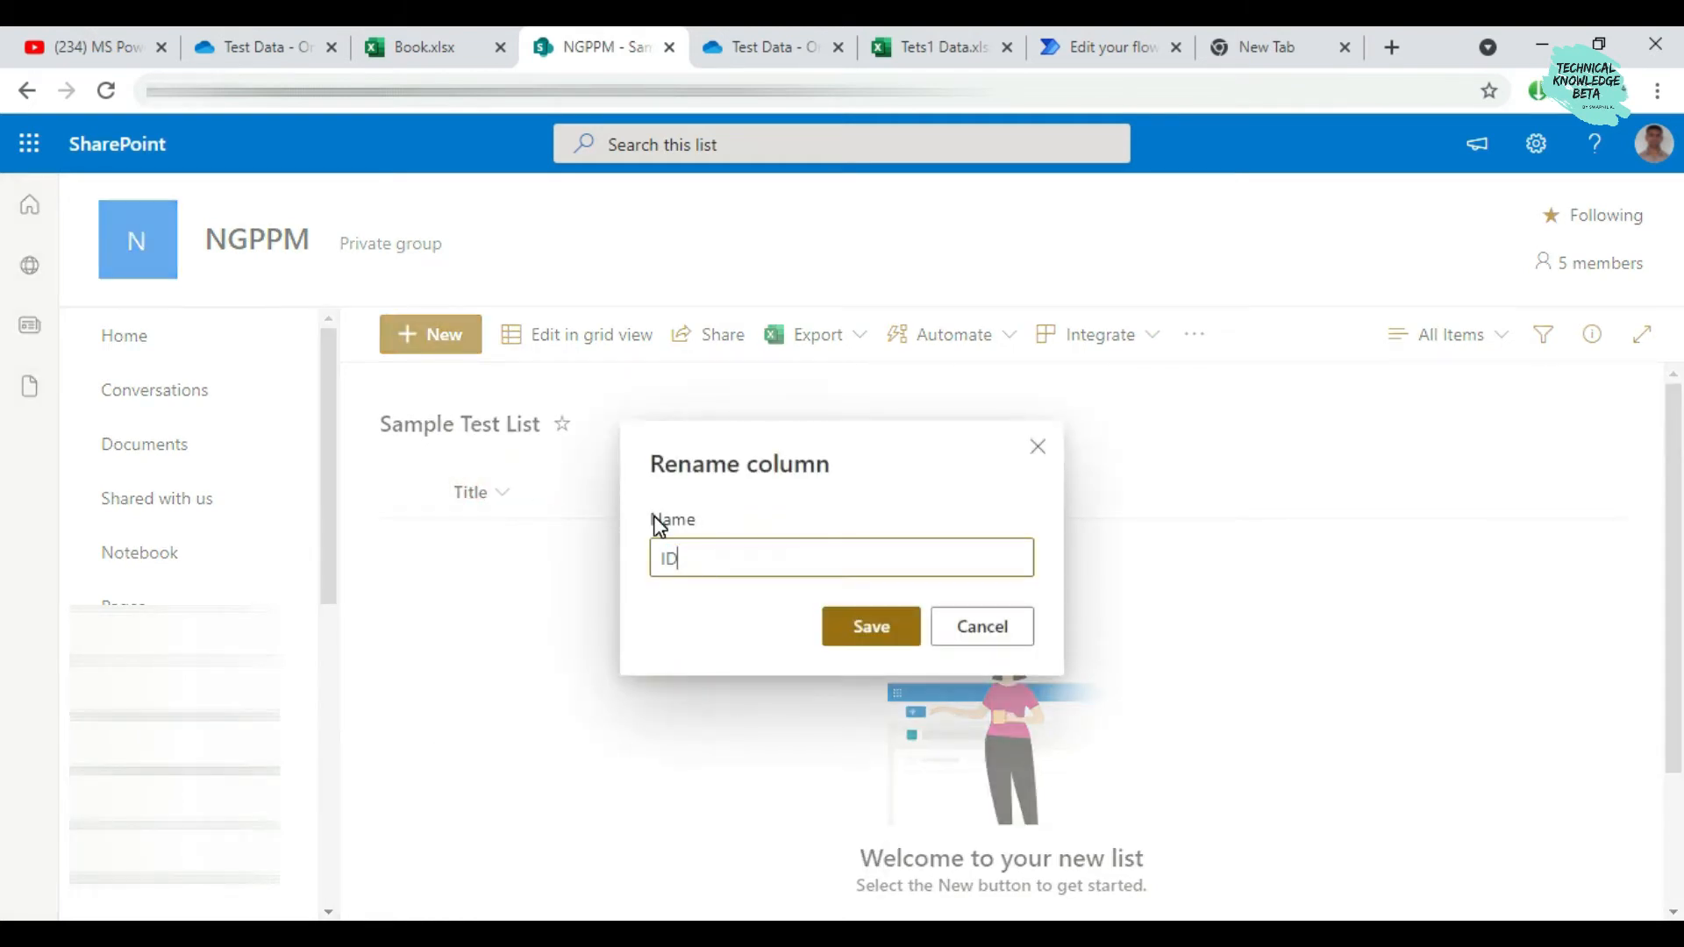
click(873, 621)
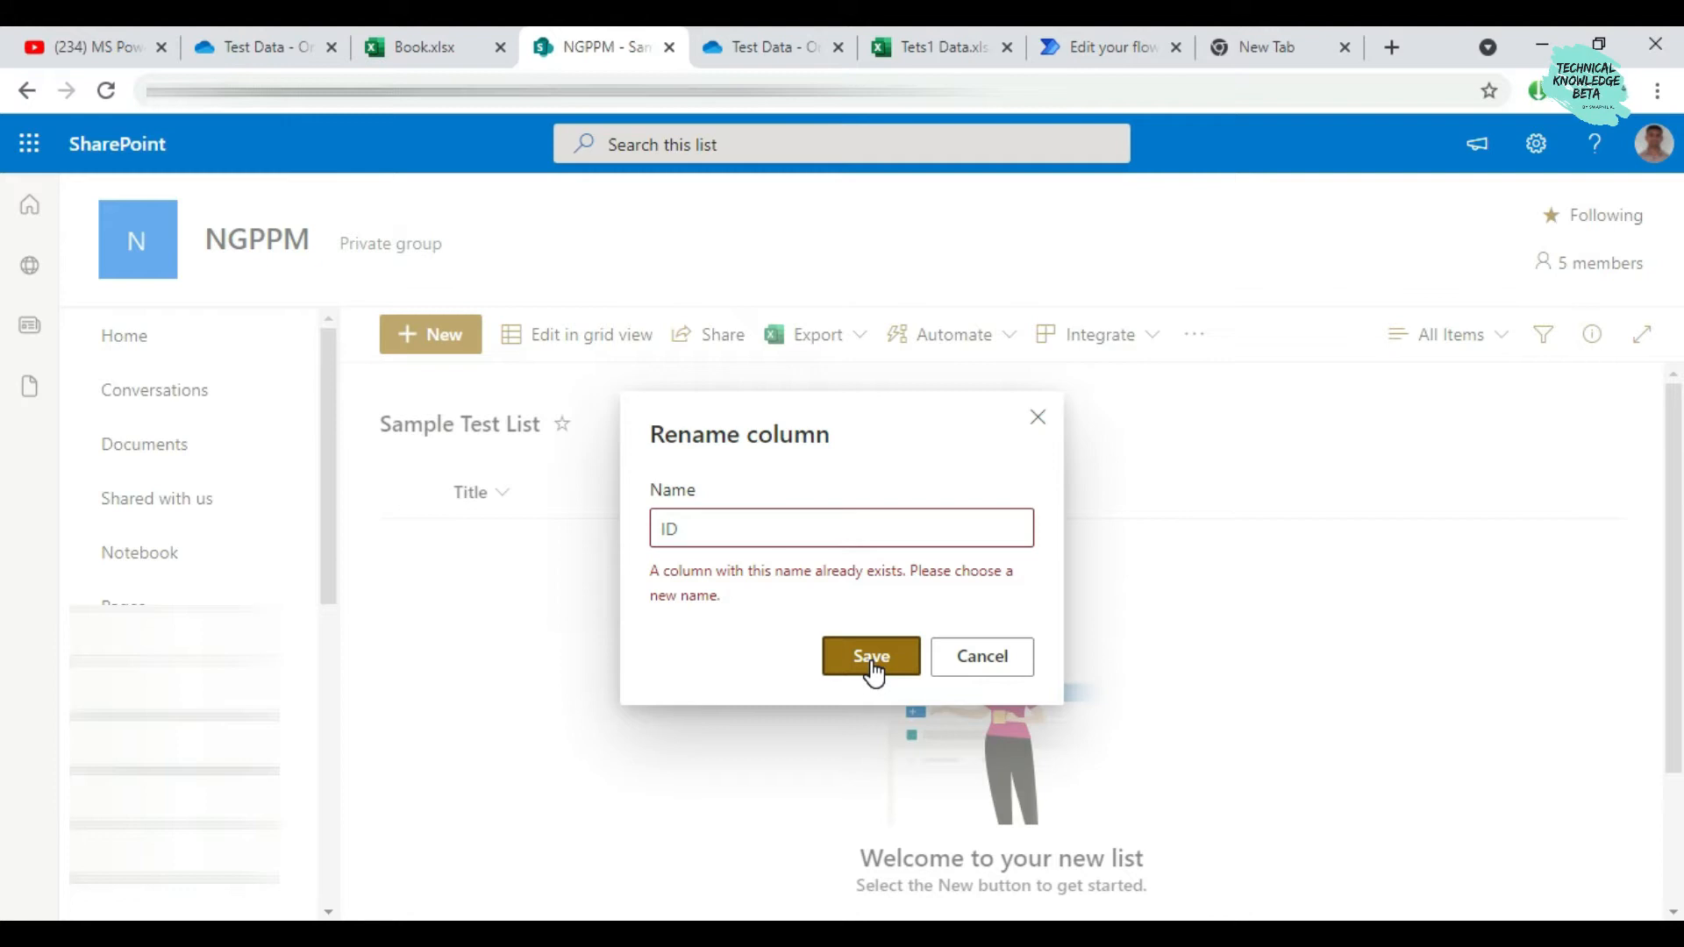
click(1004, 671)
Check the headers in Book.xlsx and add a single line of text column called Name to Sample Test List
click(429, 51)
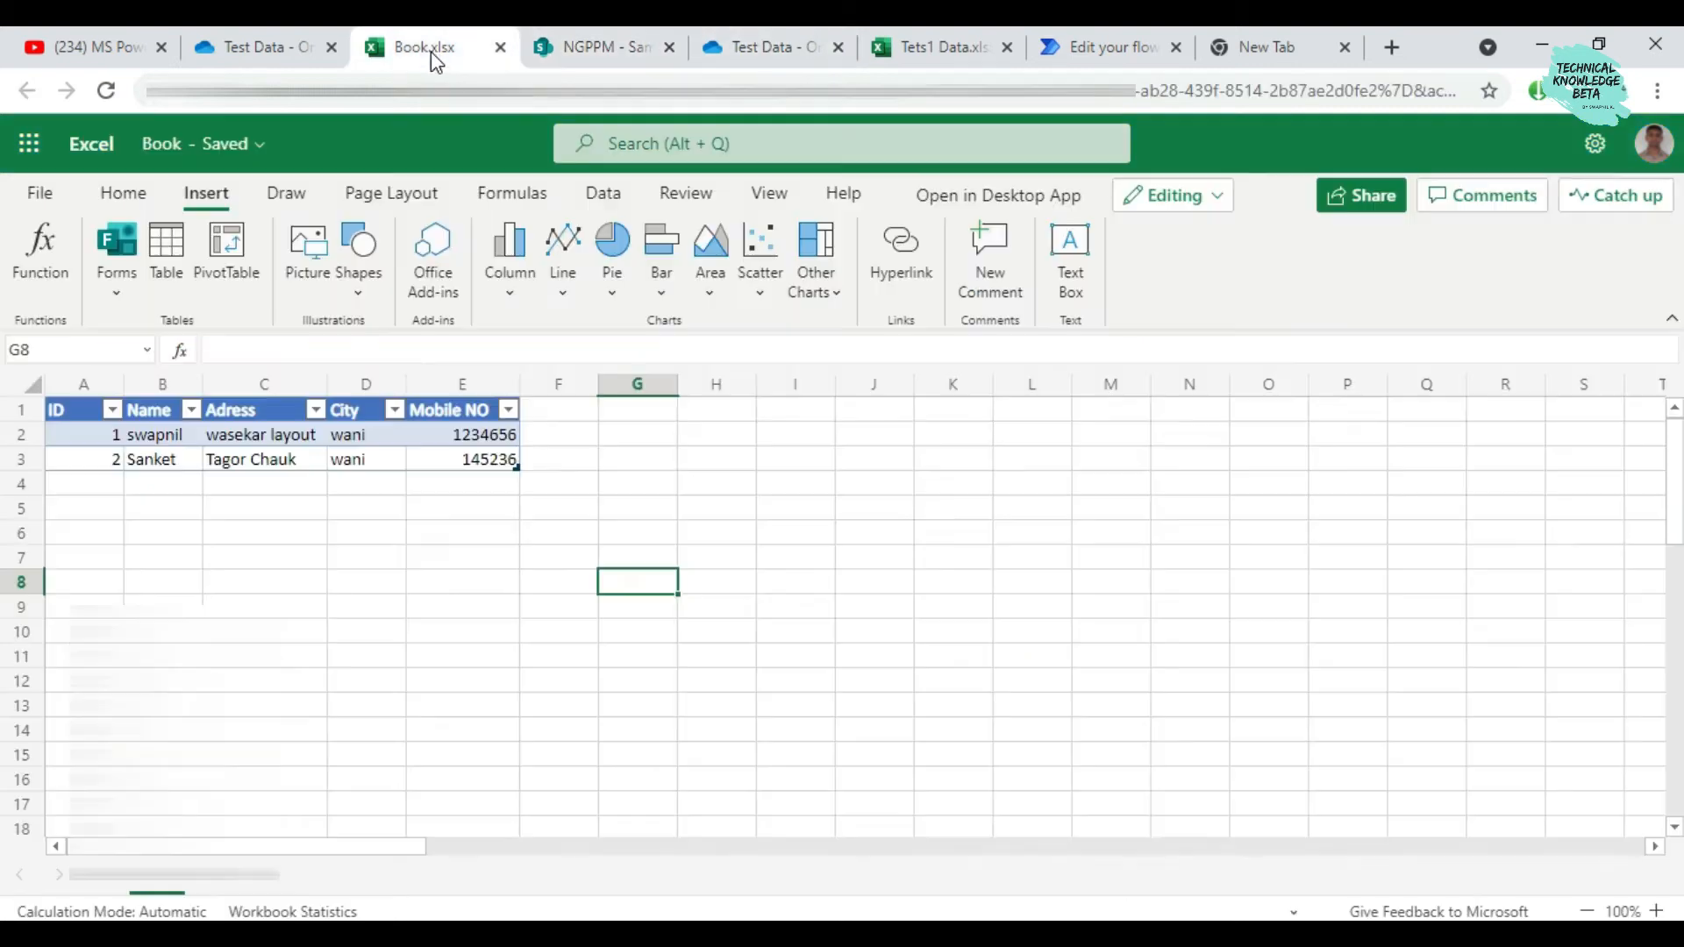
click(658, 52)
click(741, 53)
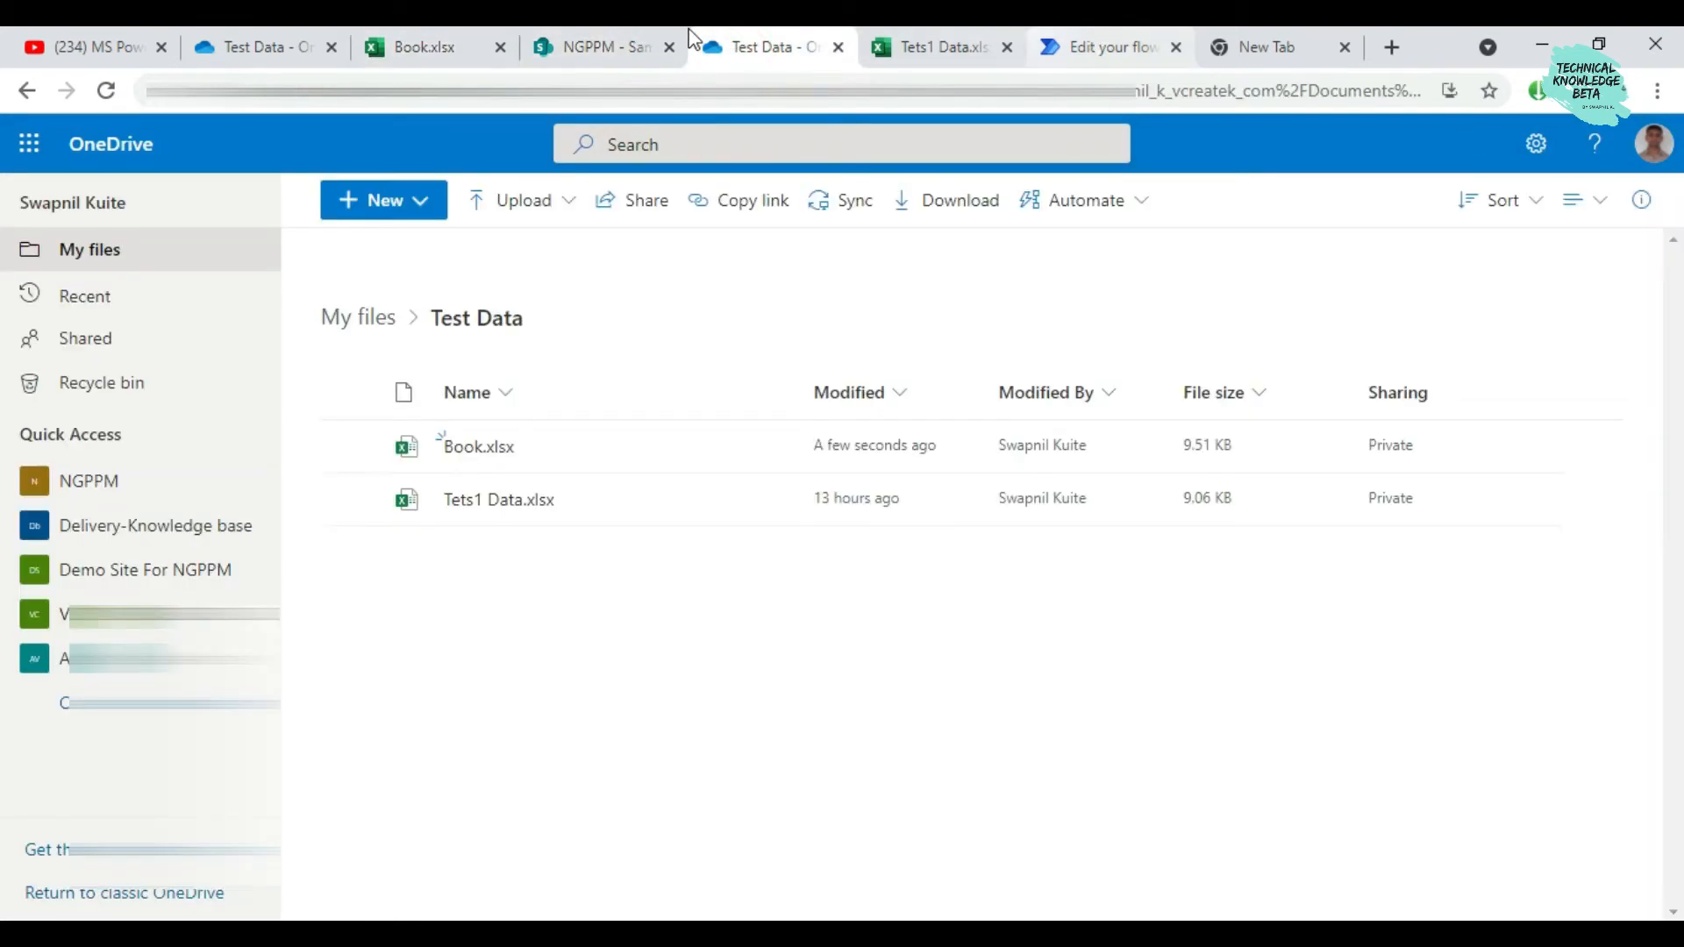
click(427, 48)
click(576, 40)
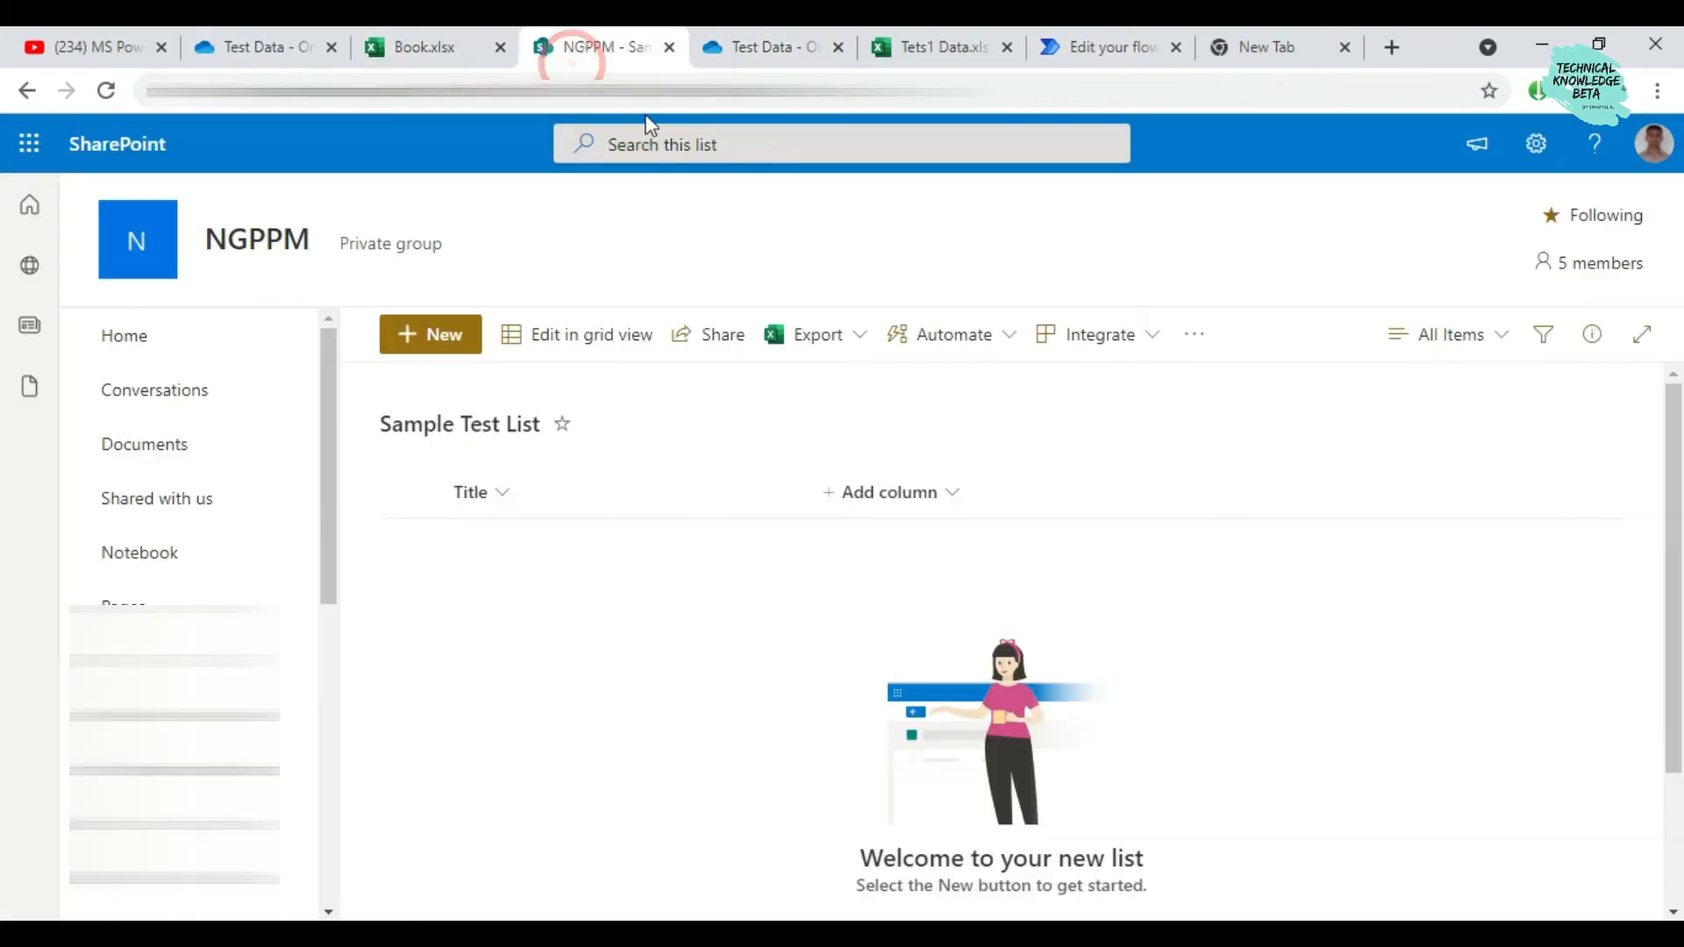
click(890, 498)
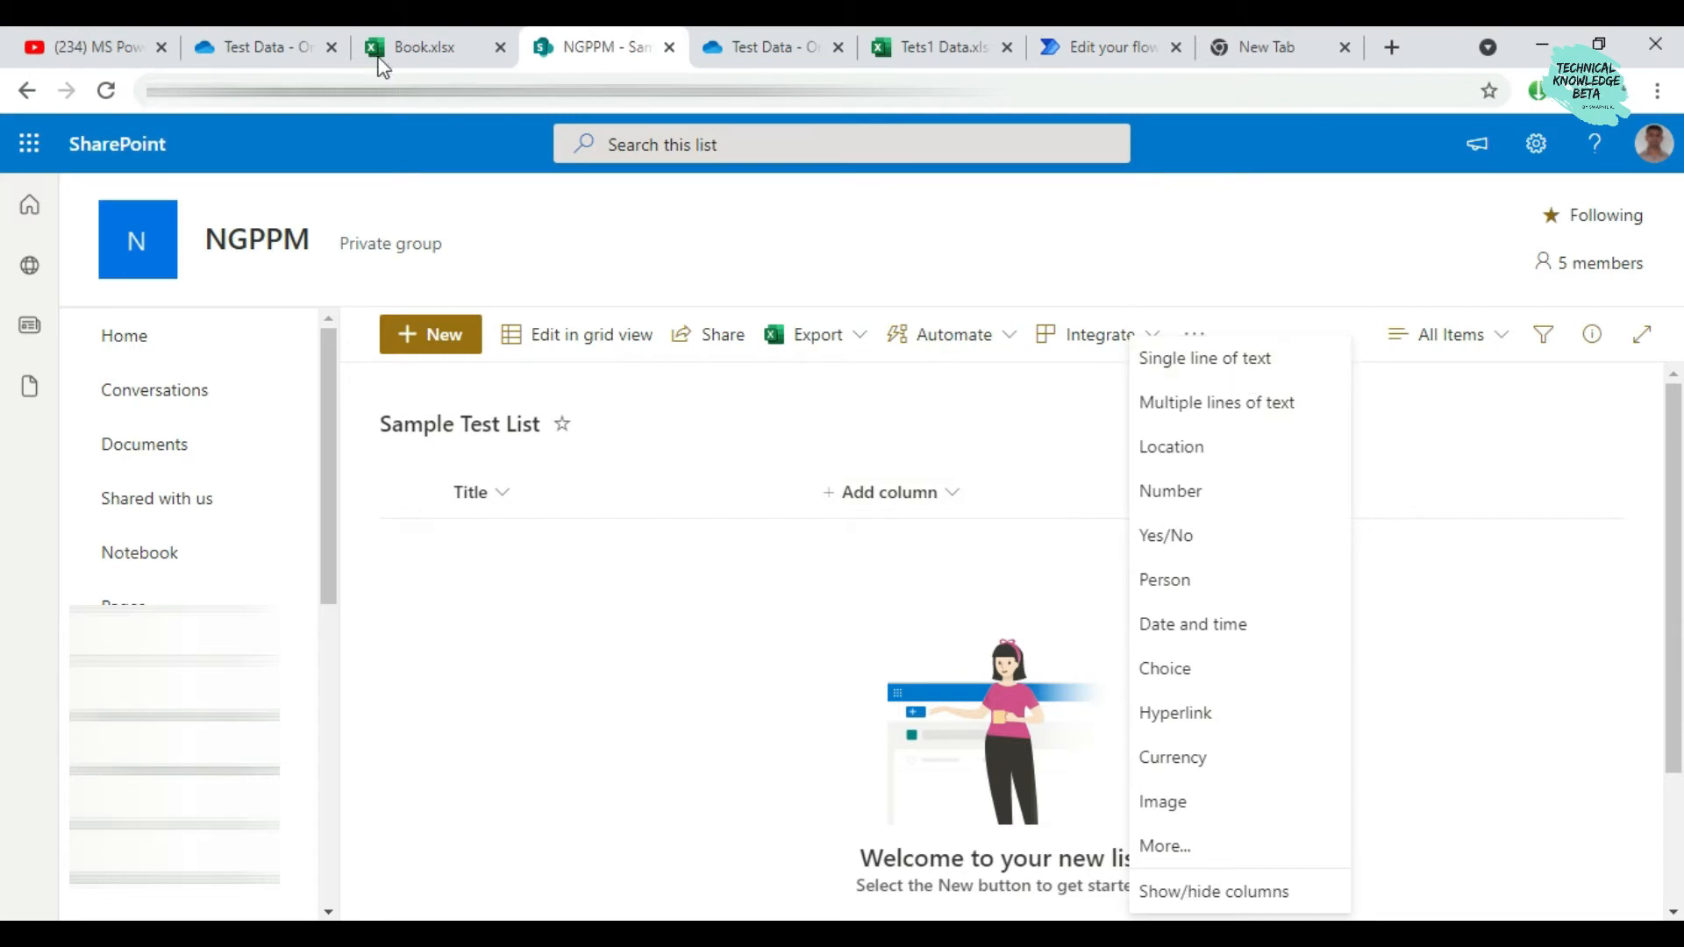
click(408, 46)
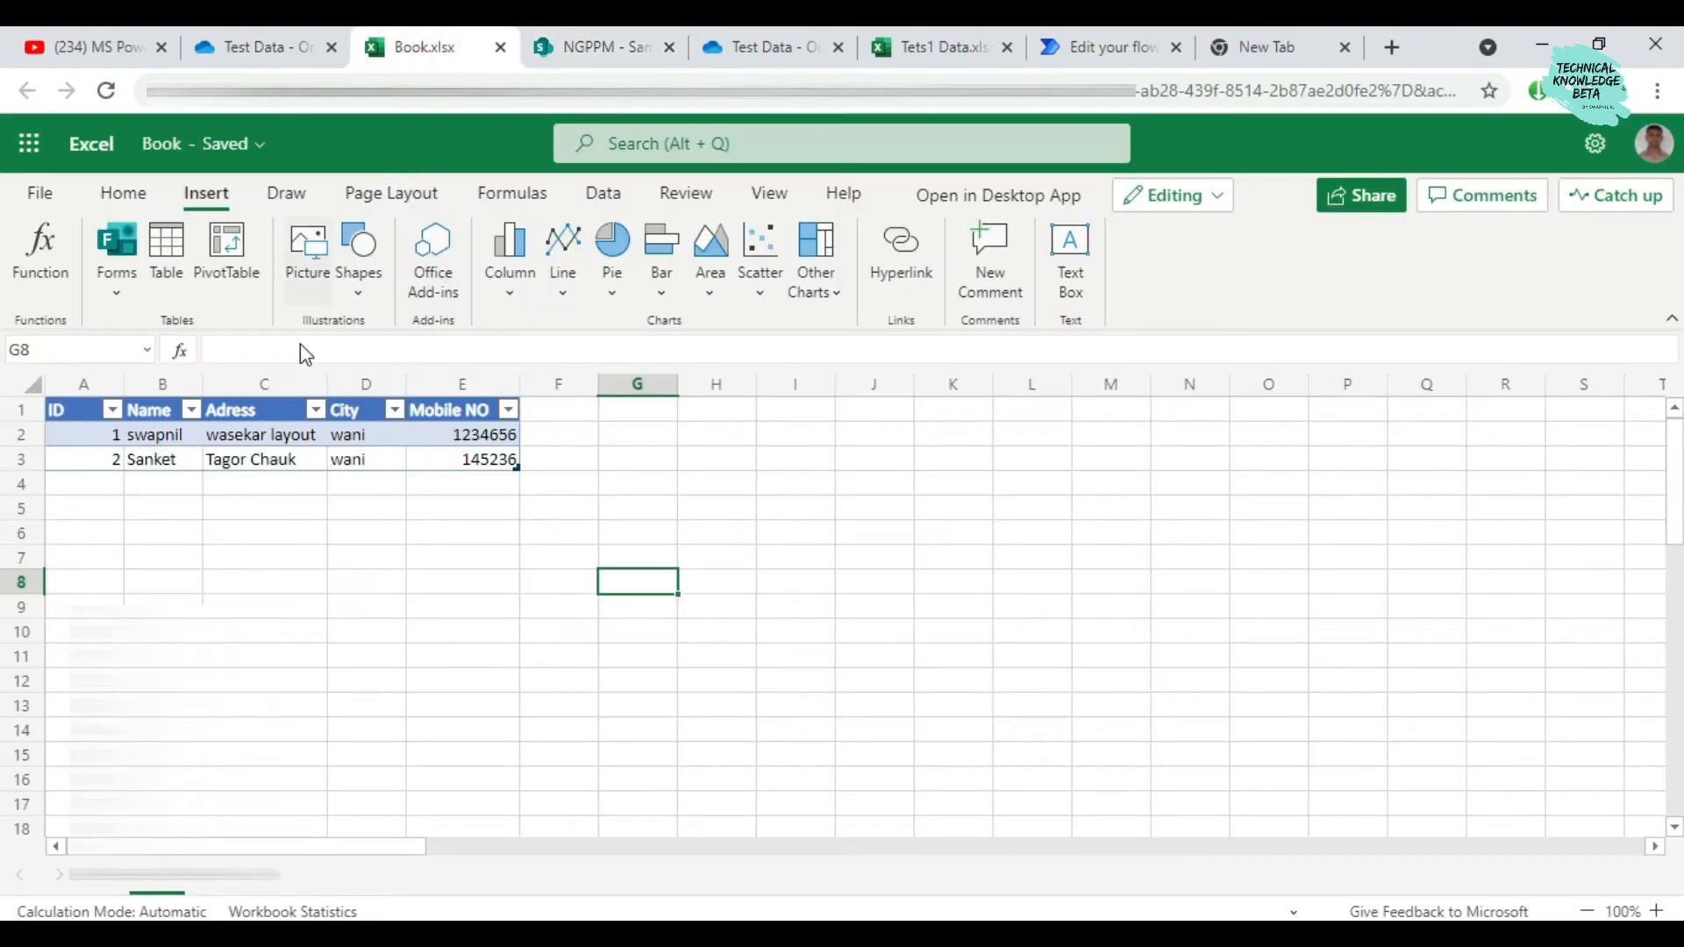
click(630, 48)
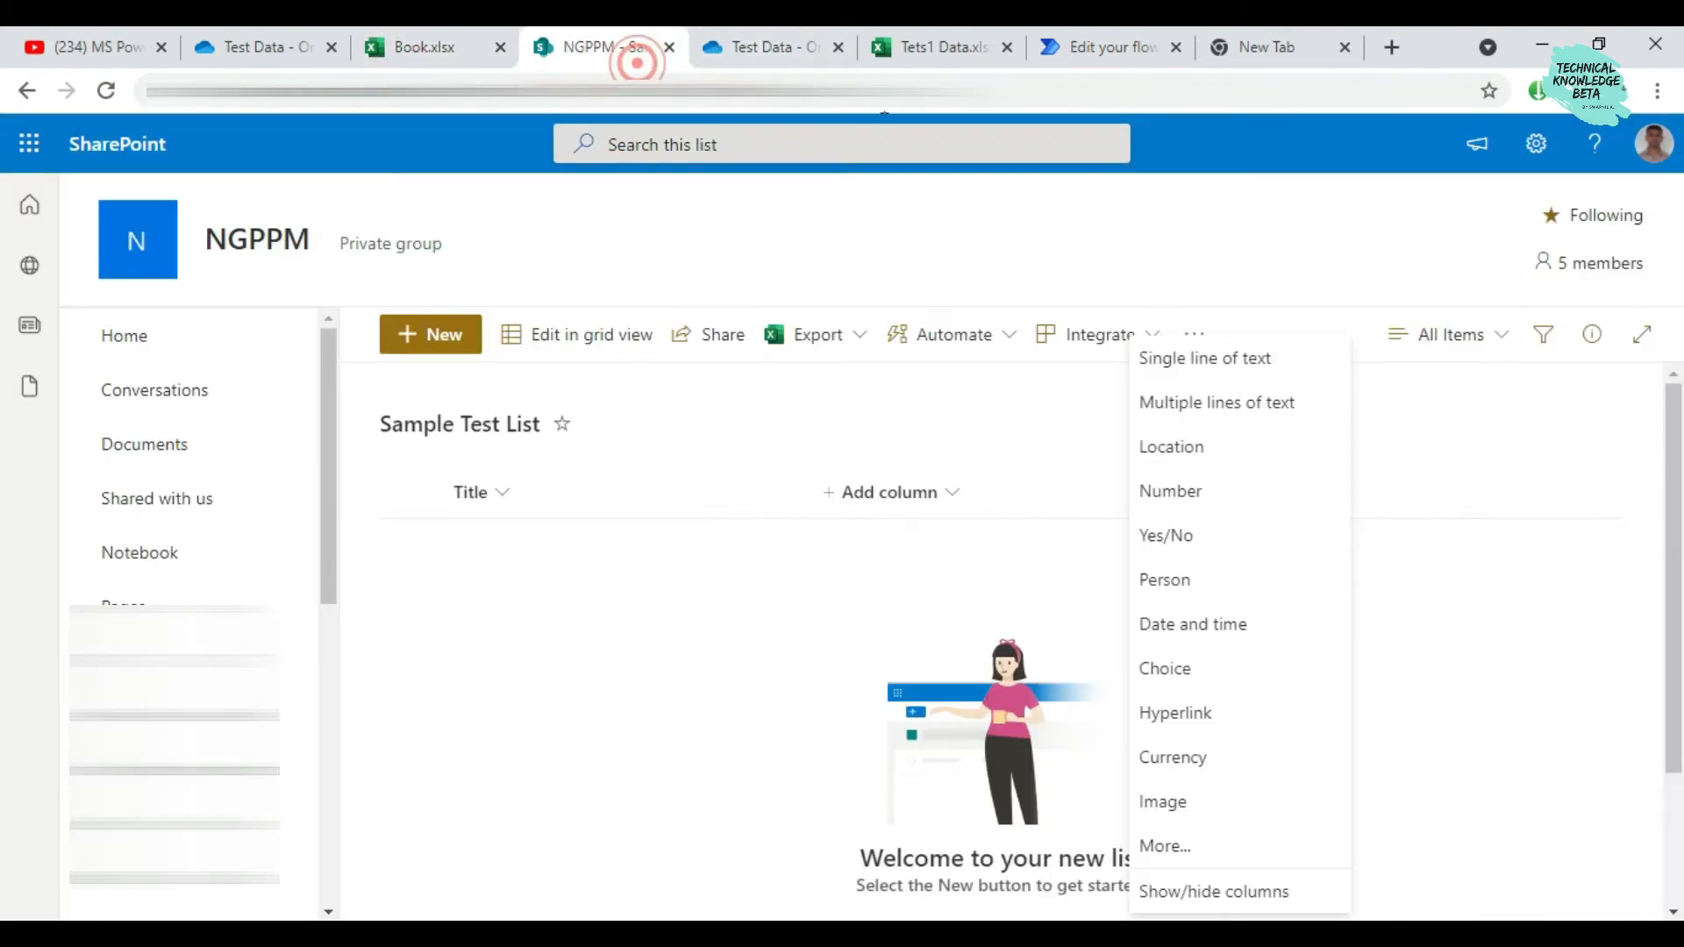
click(1202, 357)
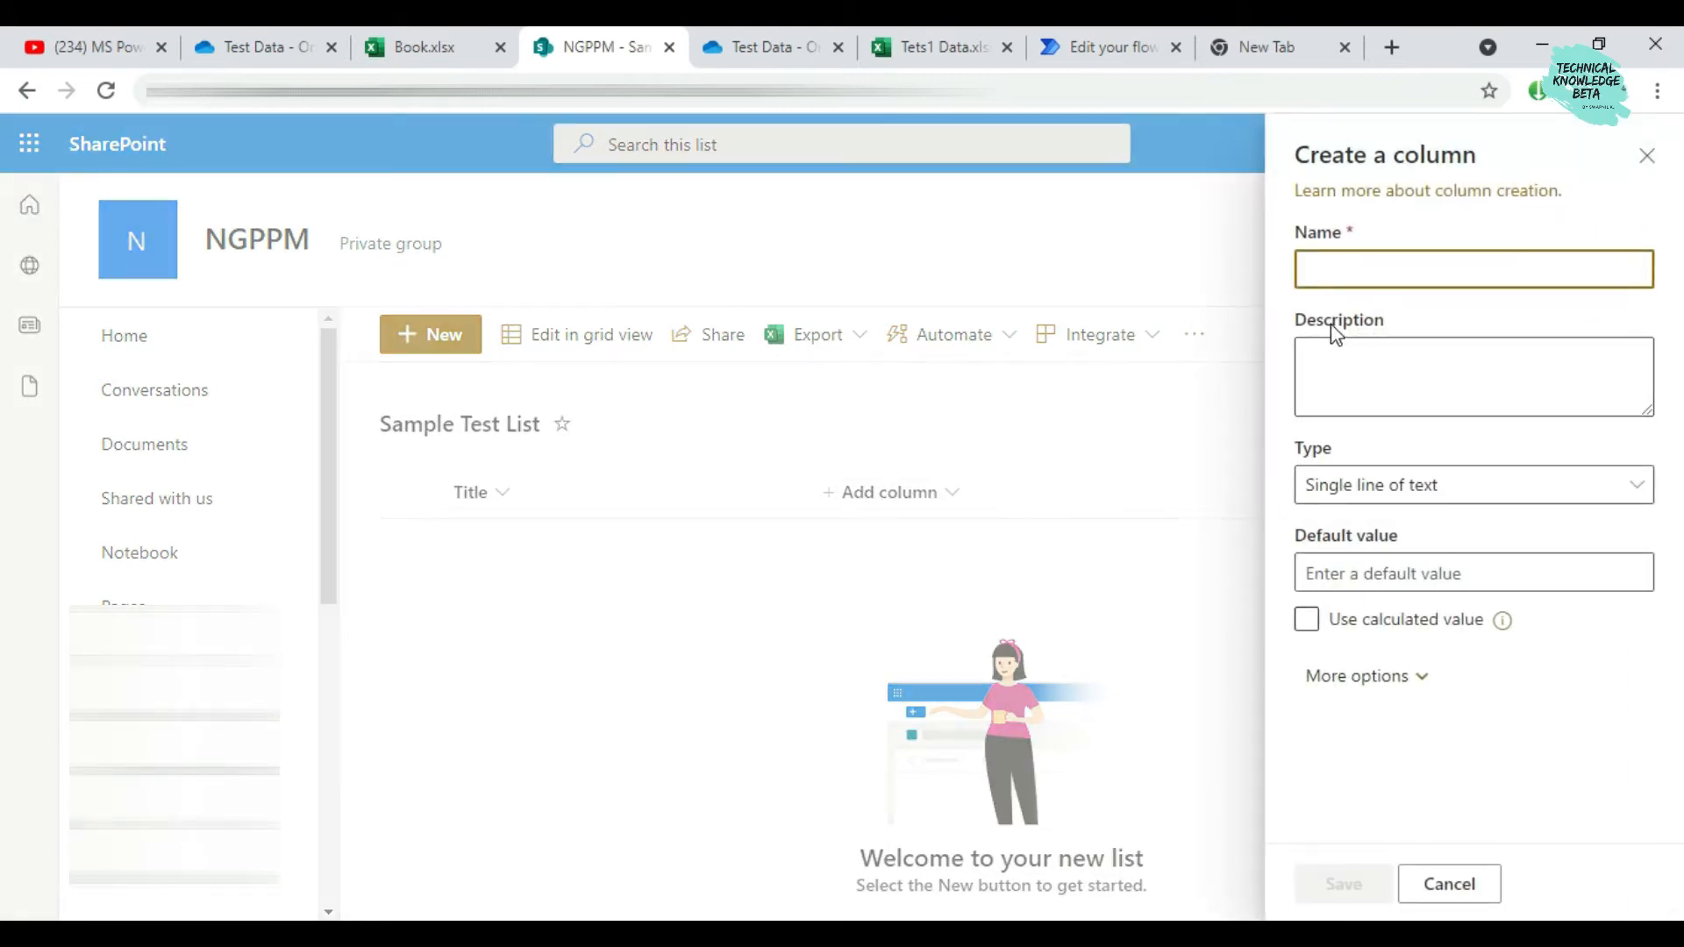
text(Name)
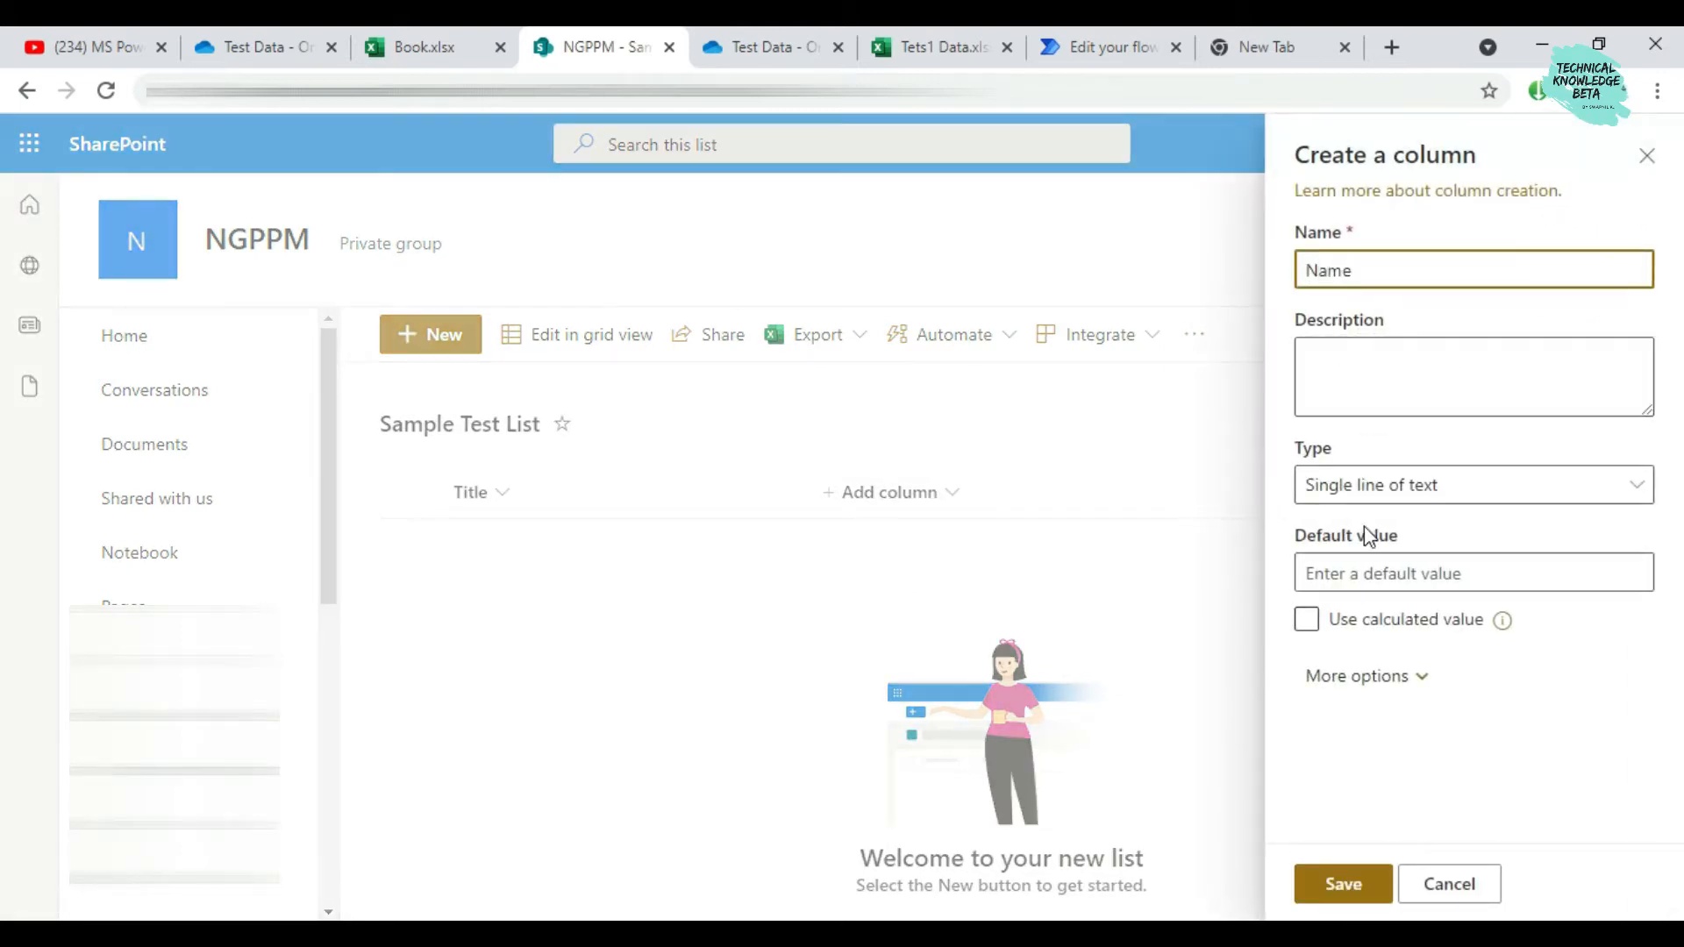
click(1320, 877)
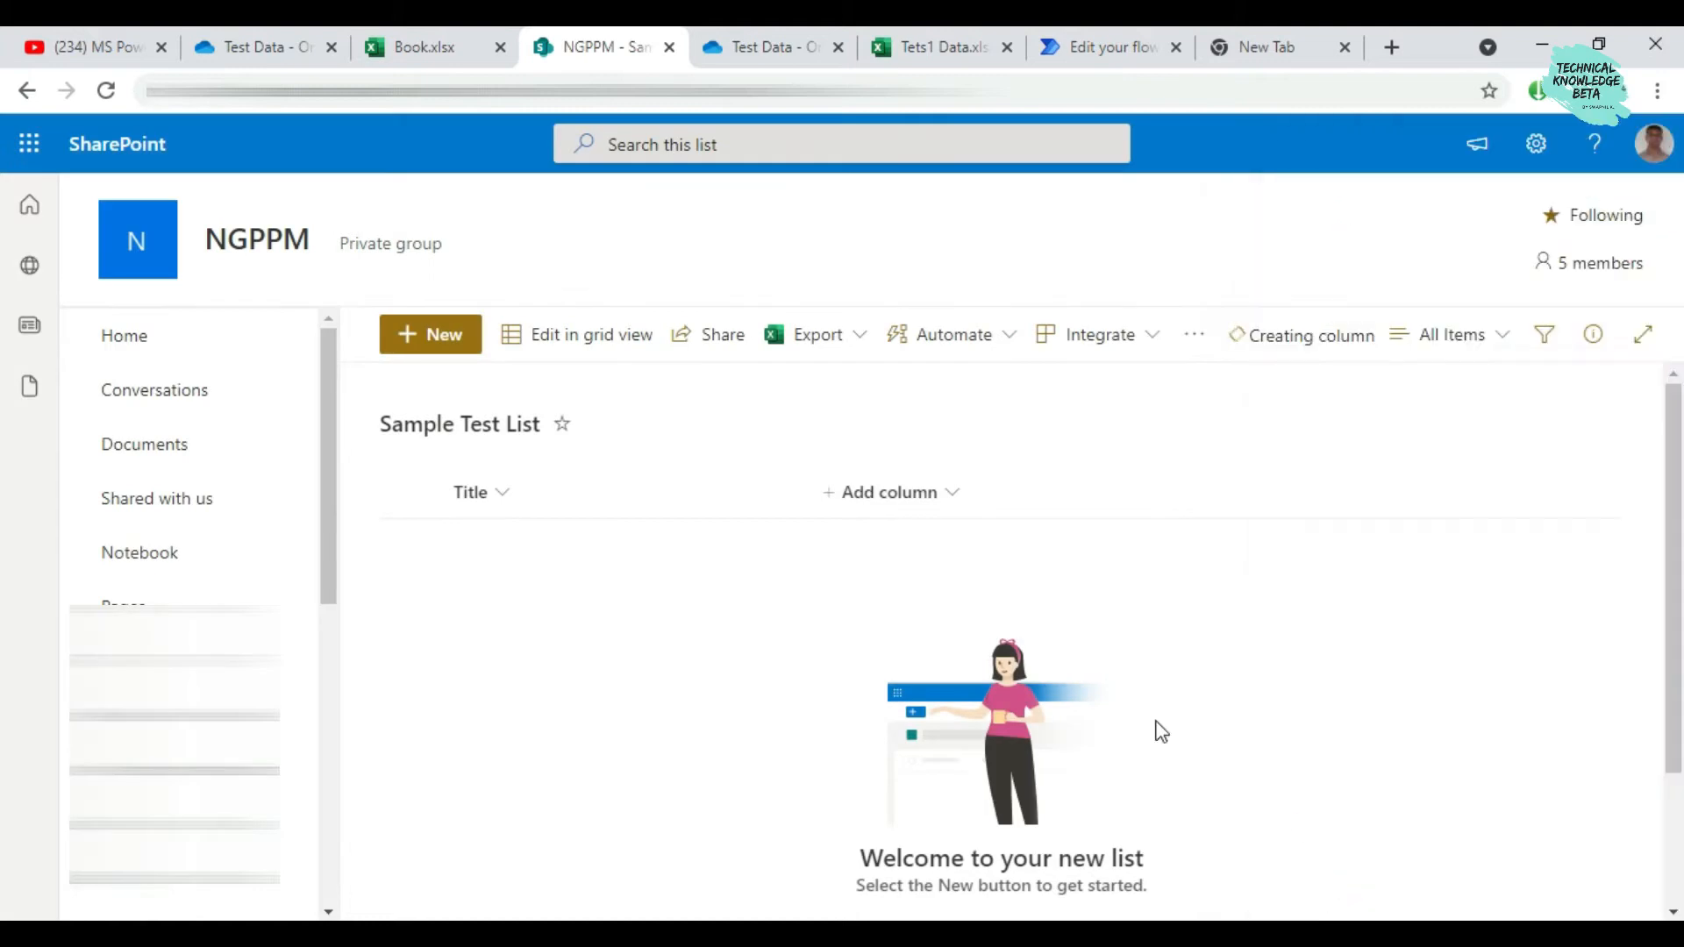
Add a multiple lines of text column called Address to Sample Test List
click(1039, 496)
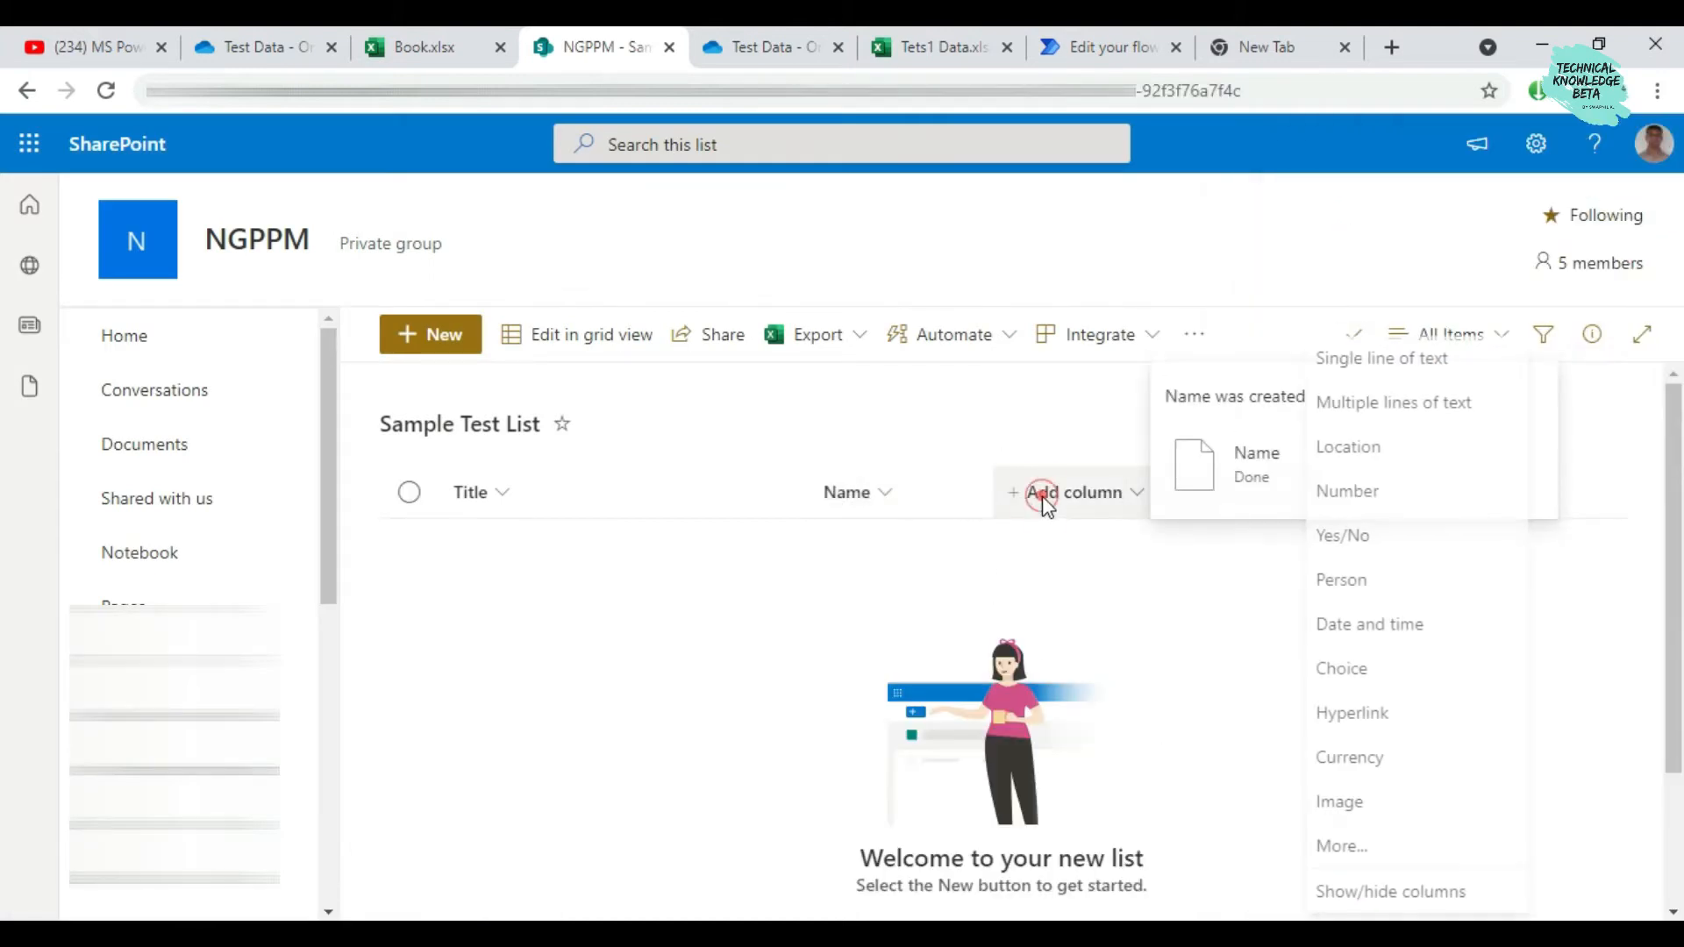
click(1353, 409)
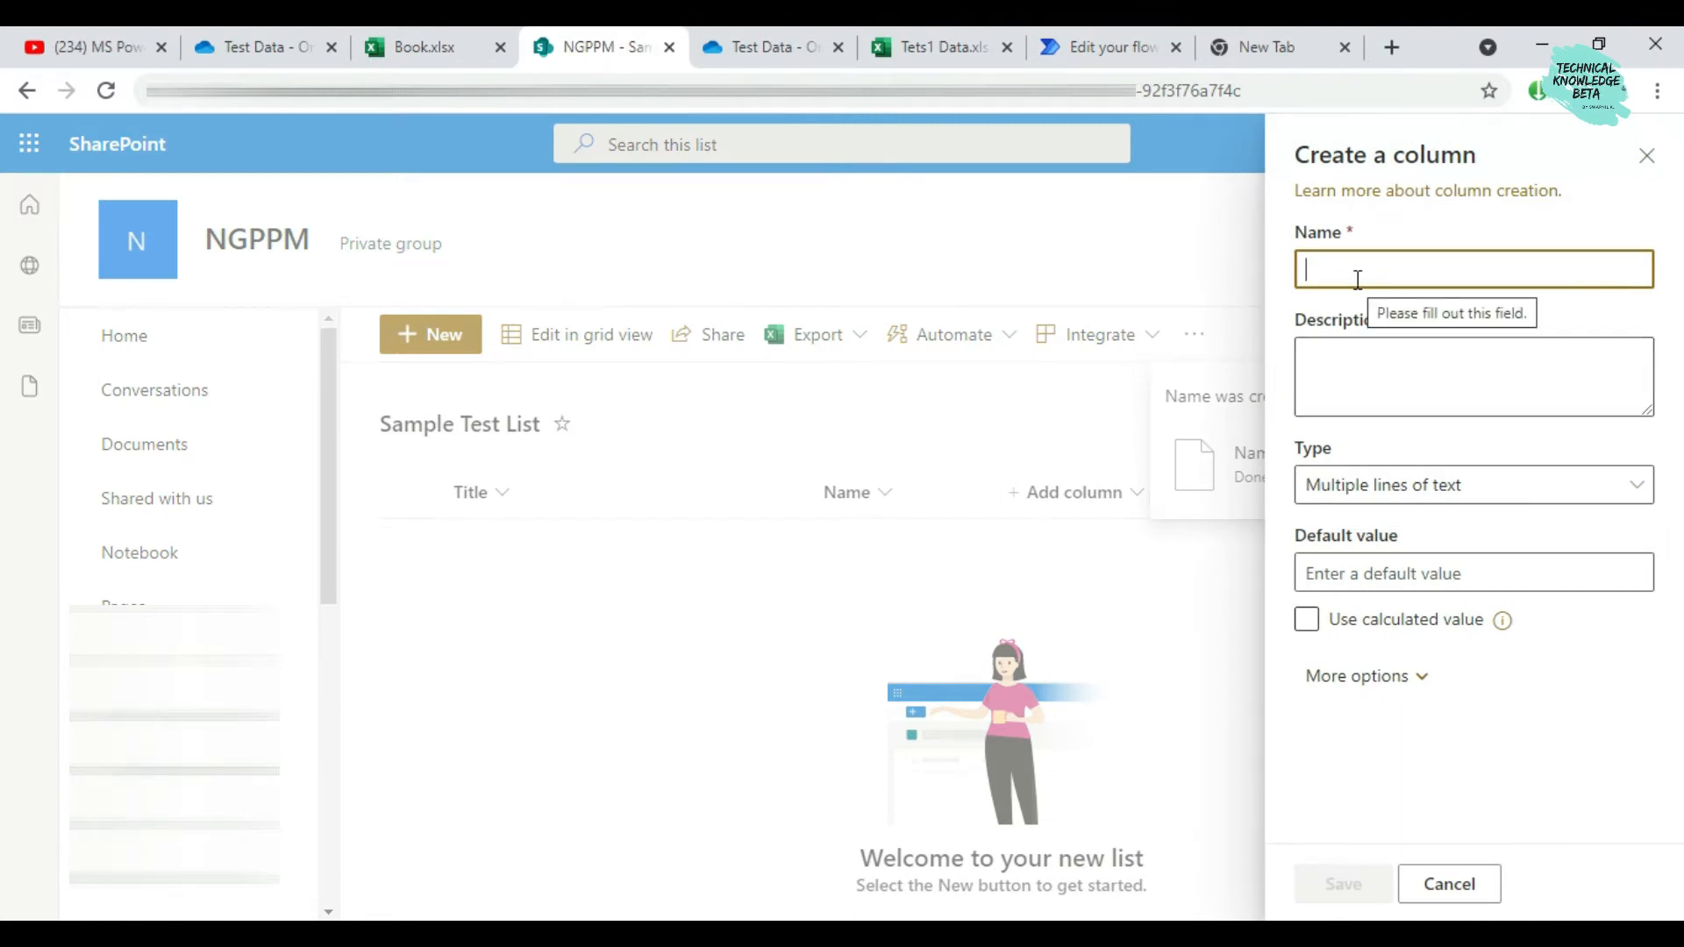
text(Address)
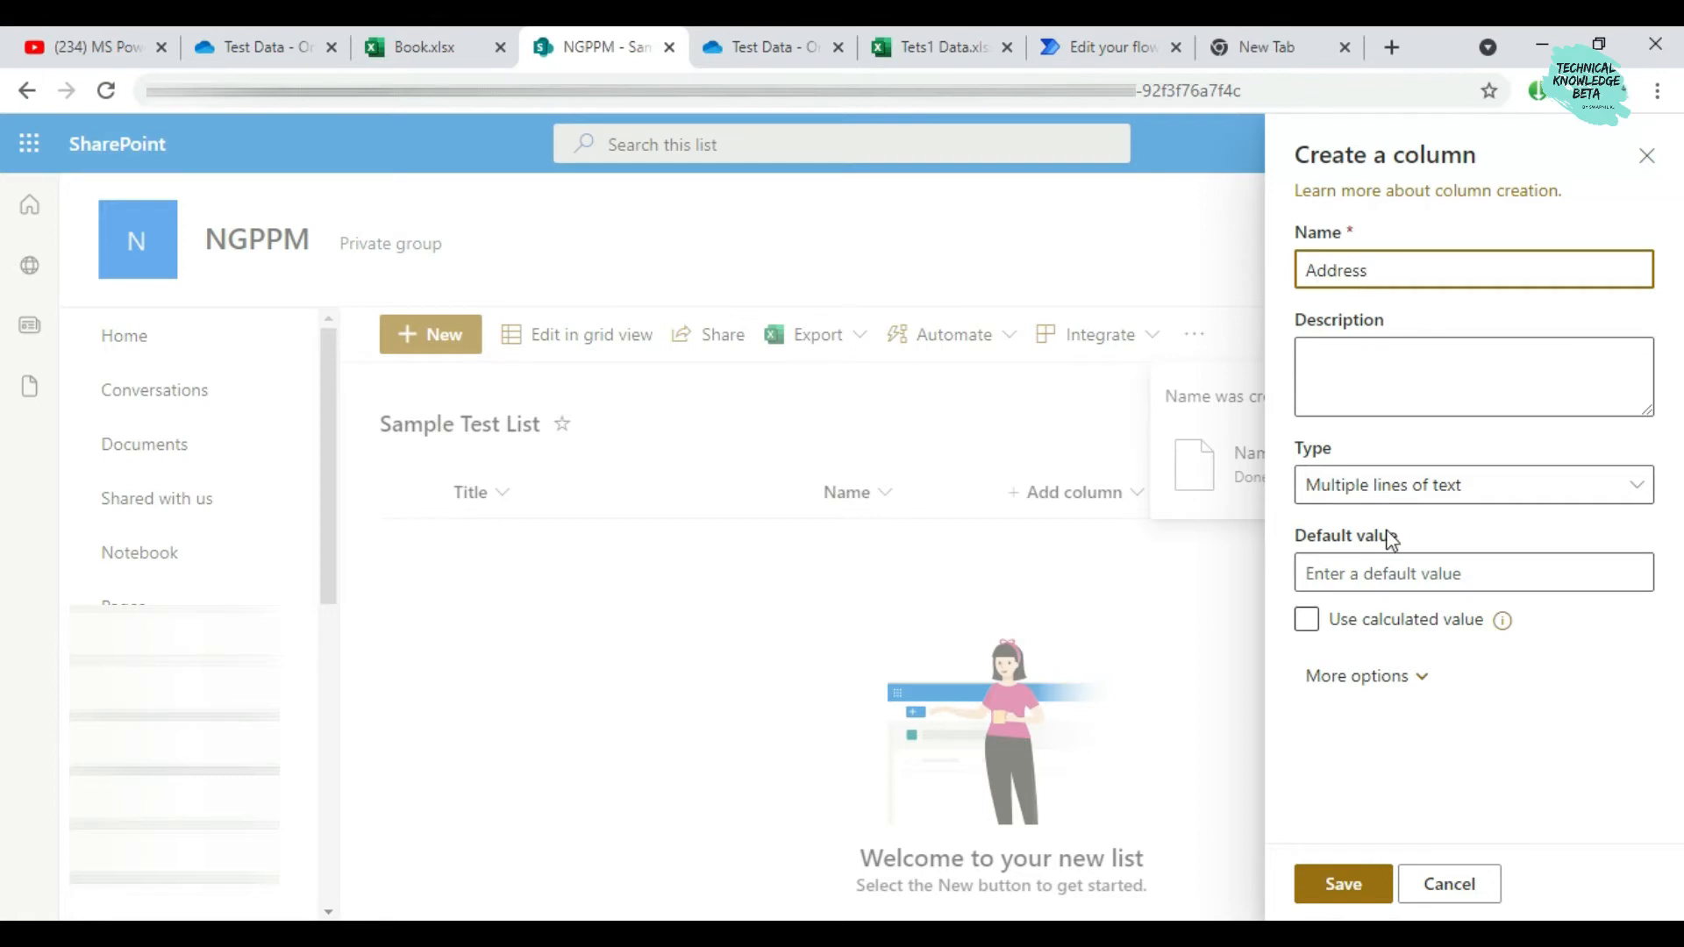
click(1328, 887)
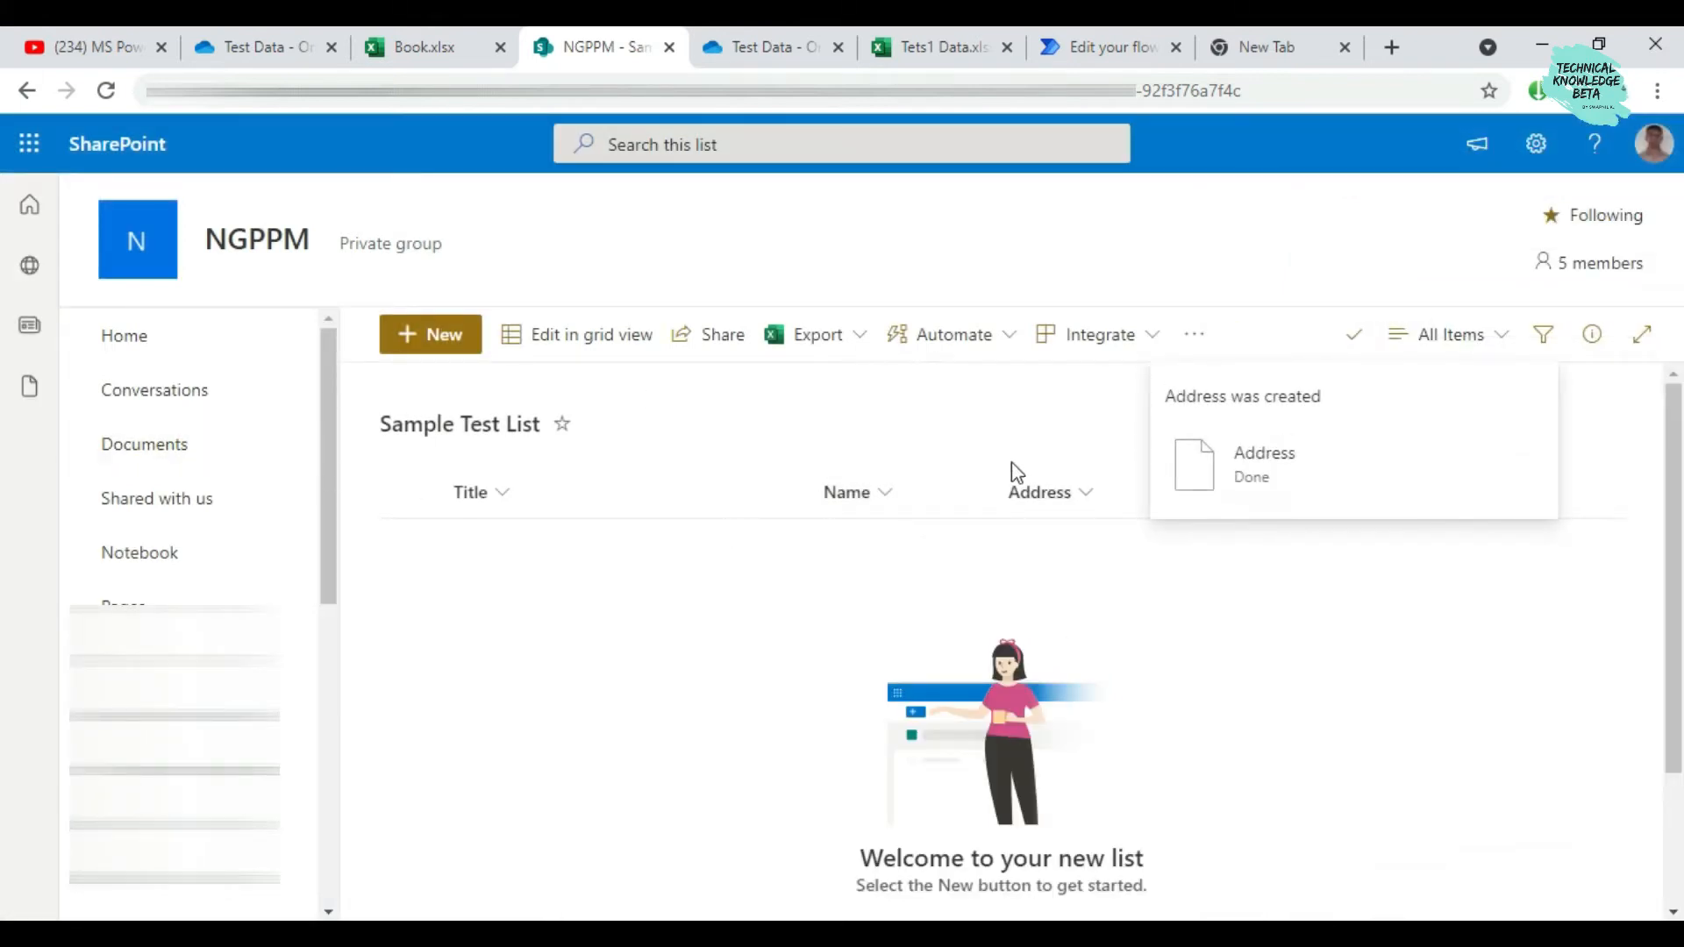
Check the next header in Book.xlsx and add a single line of text column called City to Sample Test List
click(386, 44)
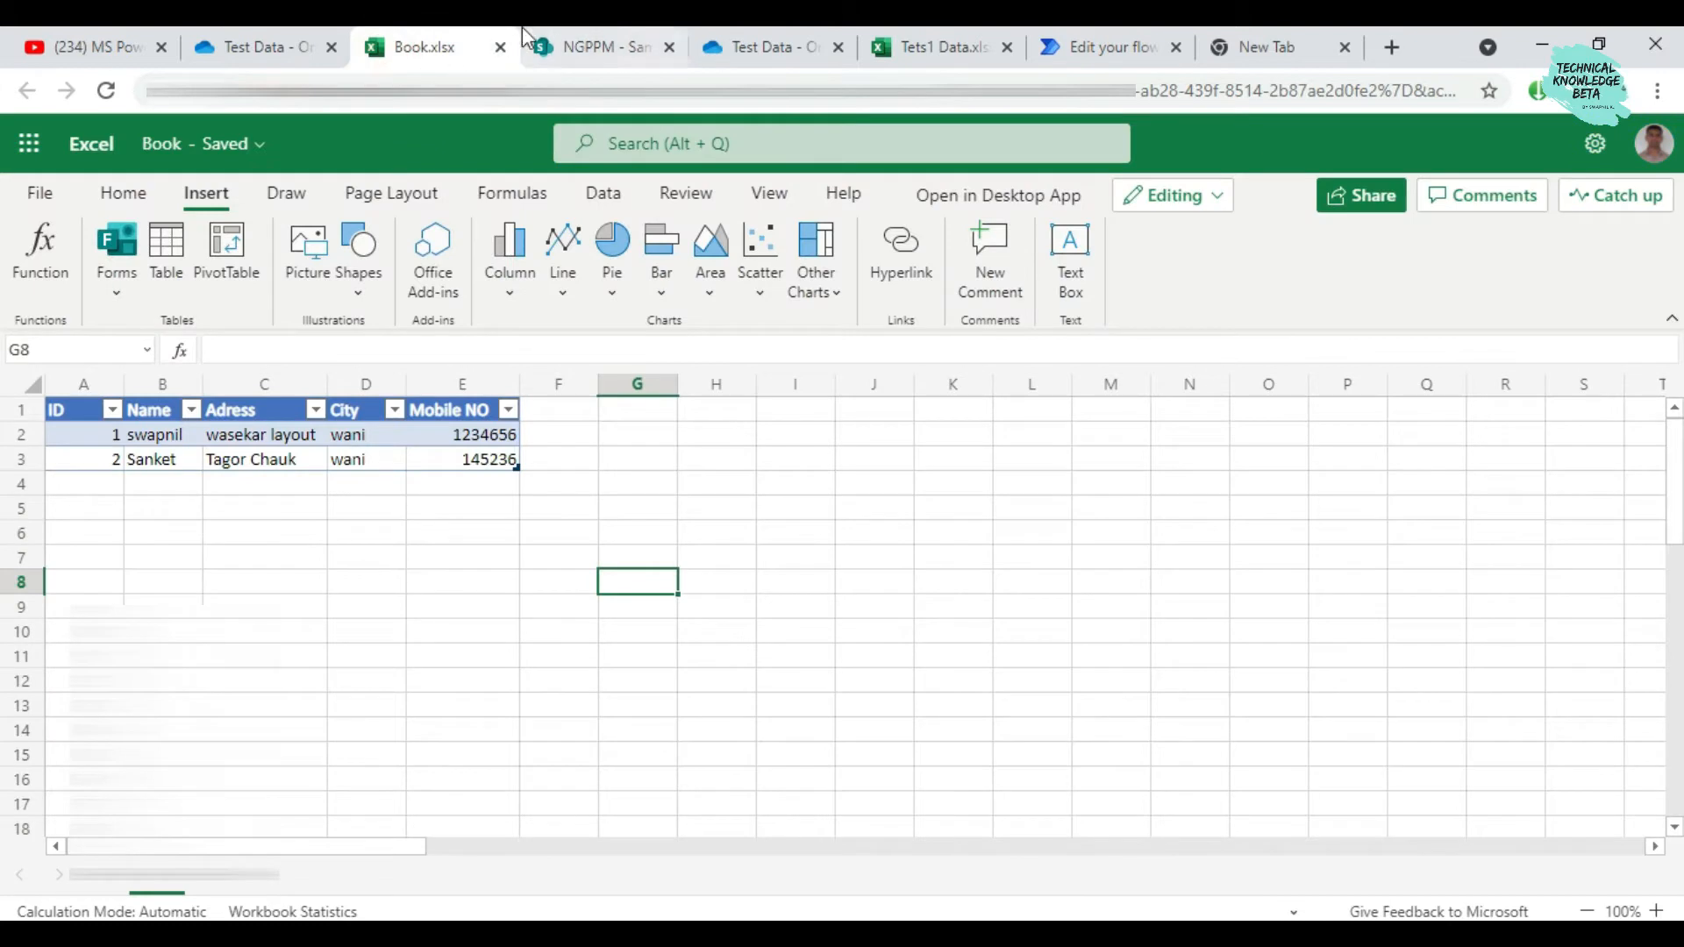
click(597, 46)
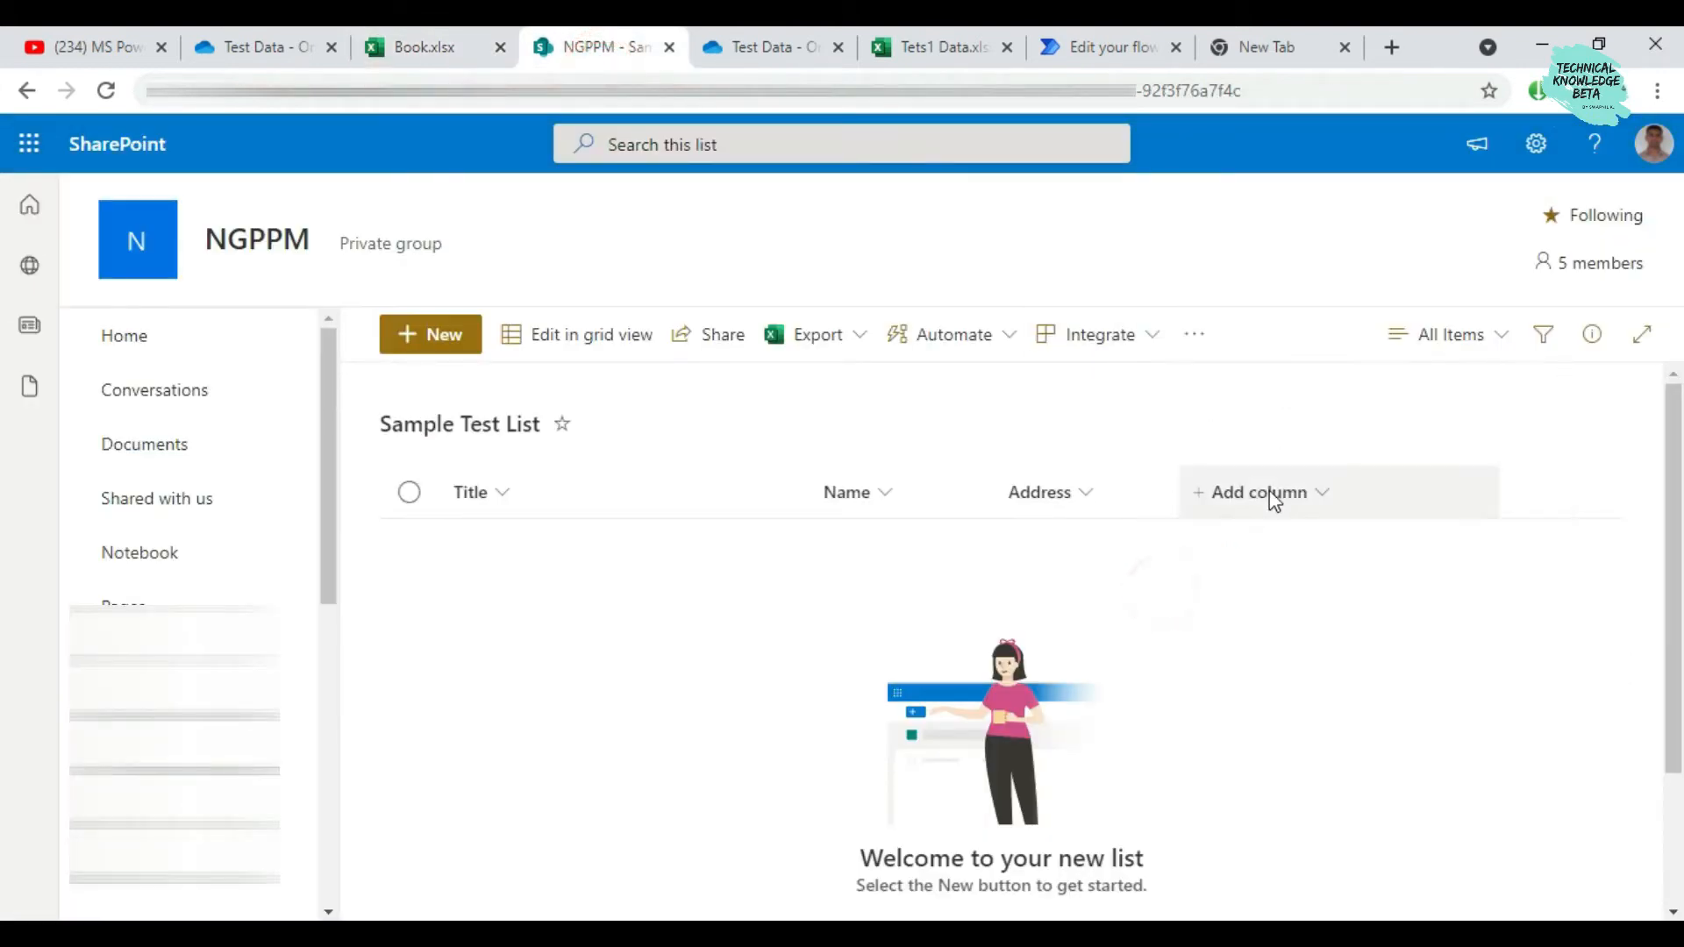
click(1269, 492)
click(1008, 358)
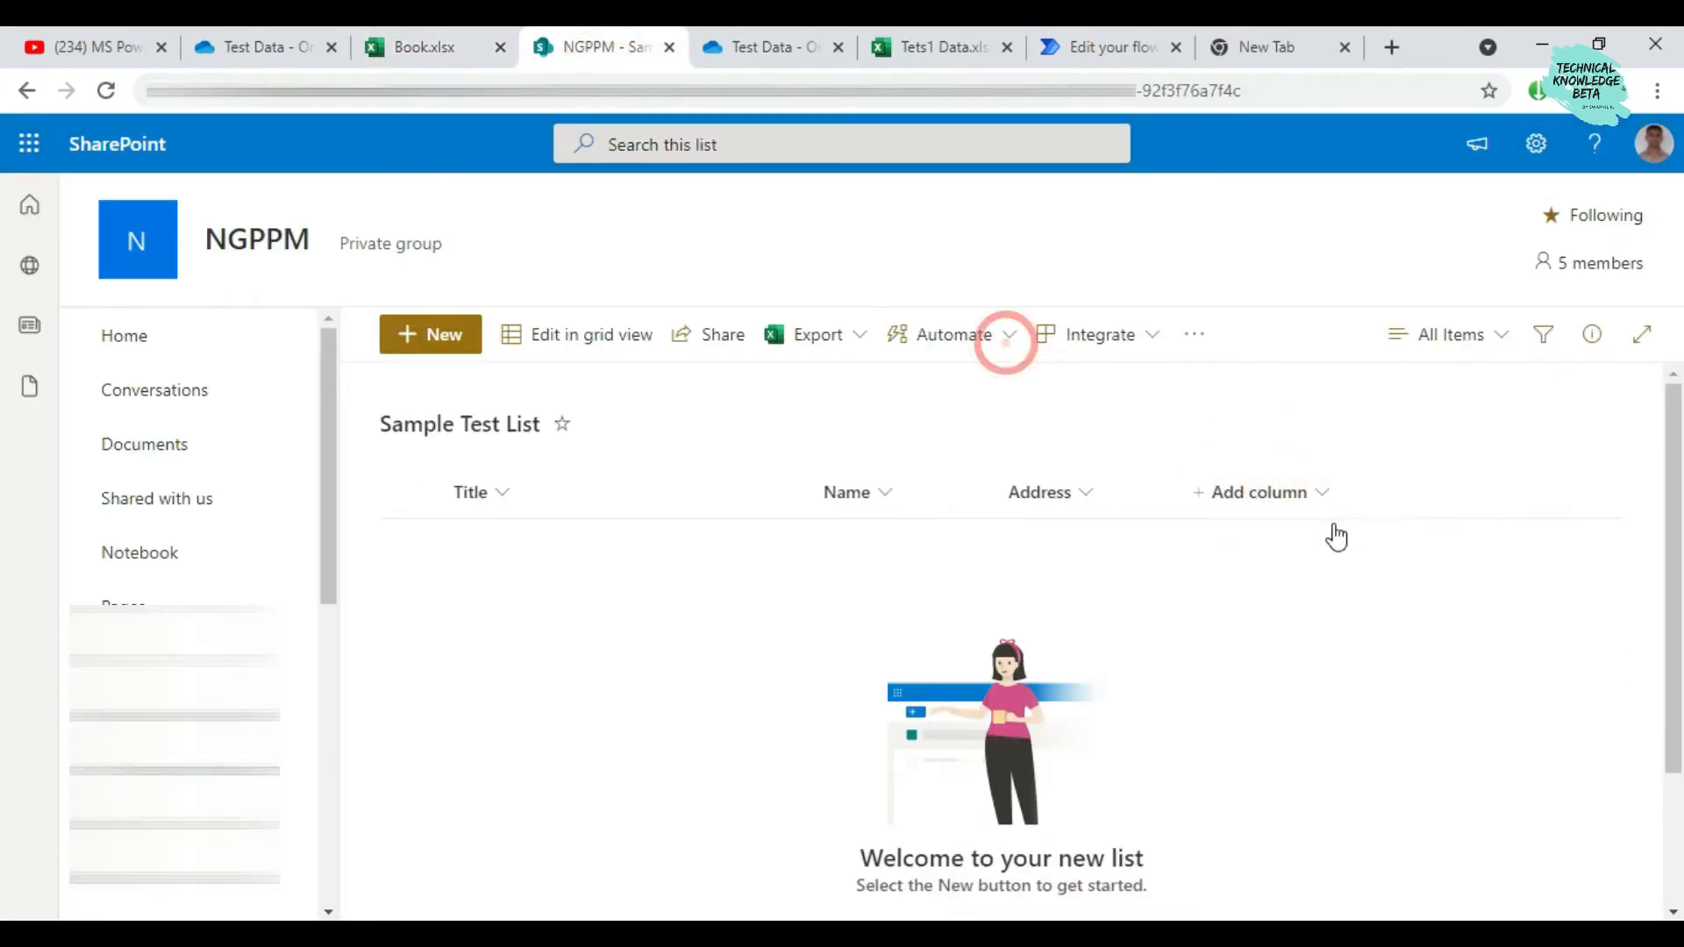
text(City)
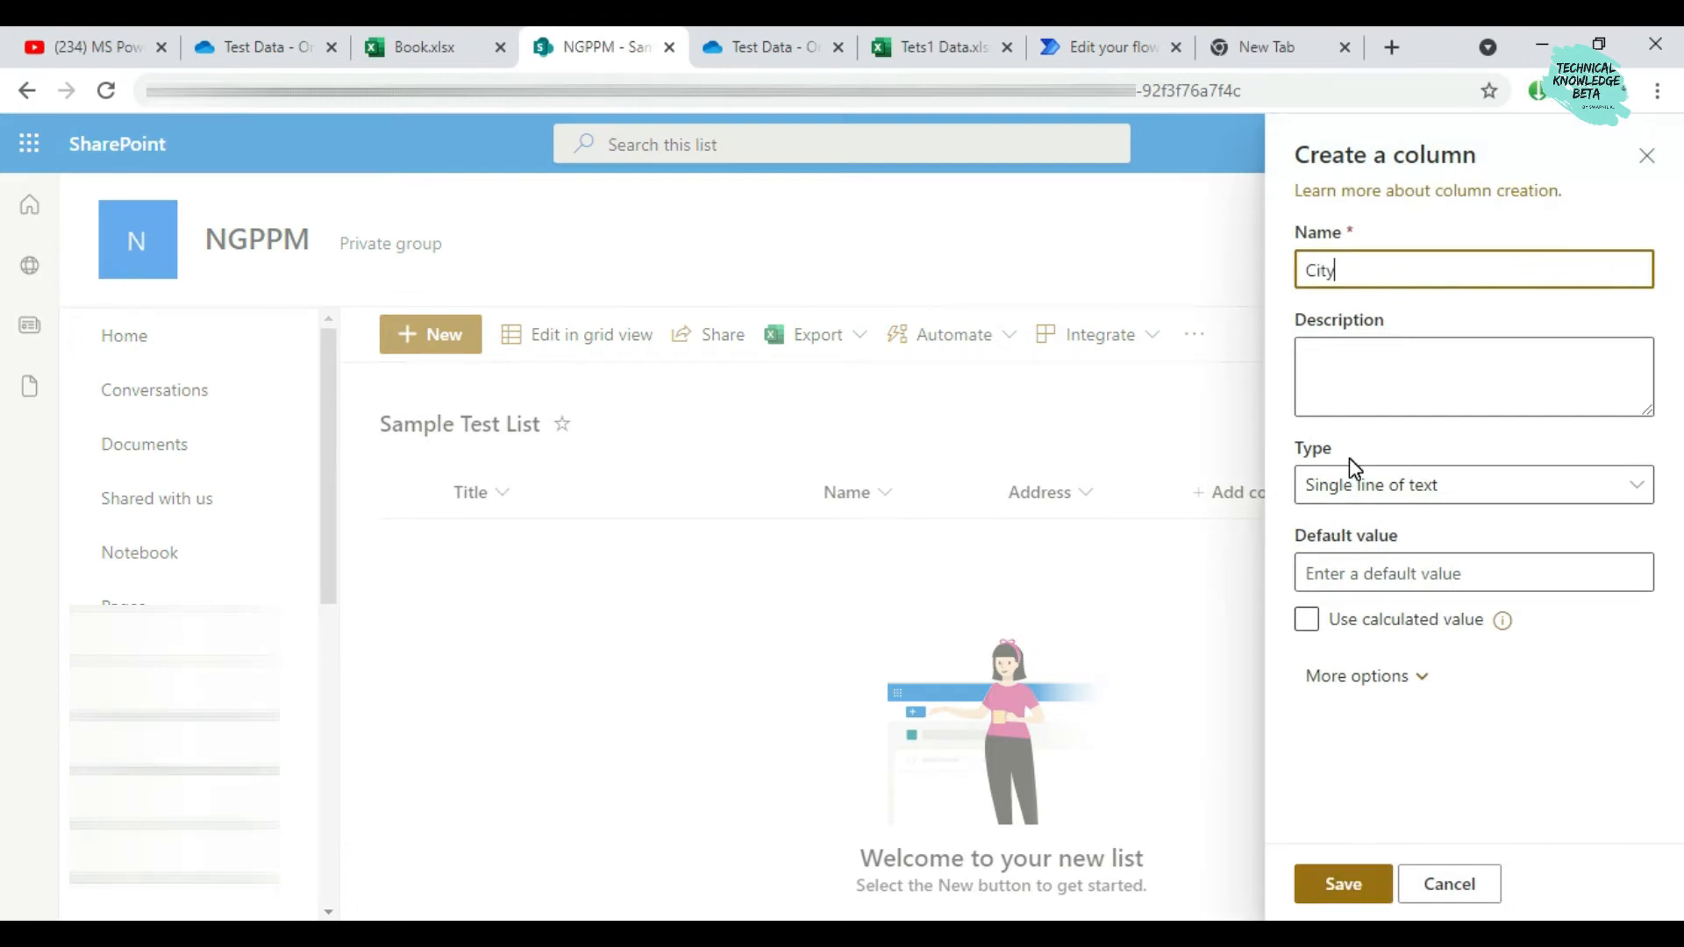
click(1333, 884)
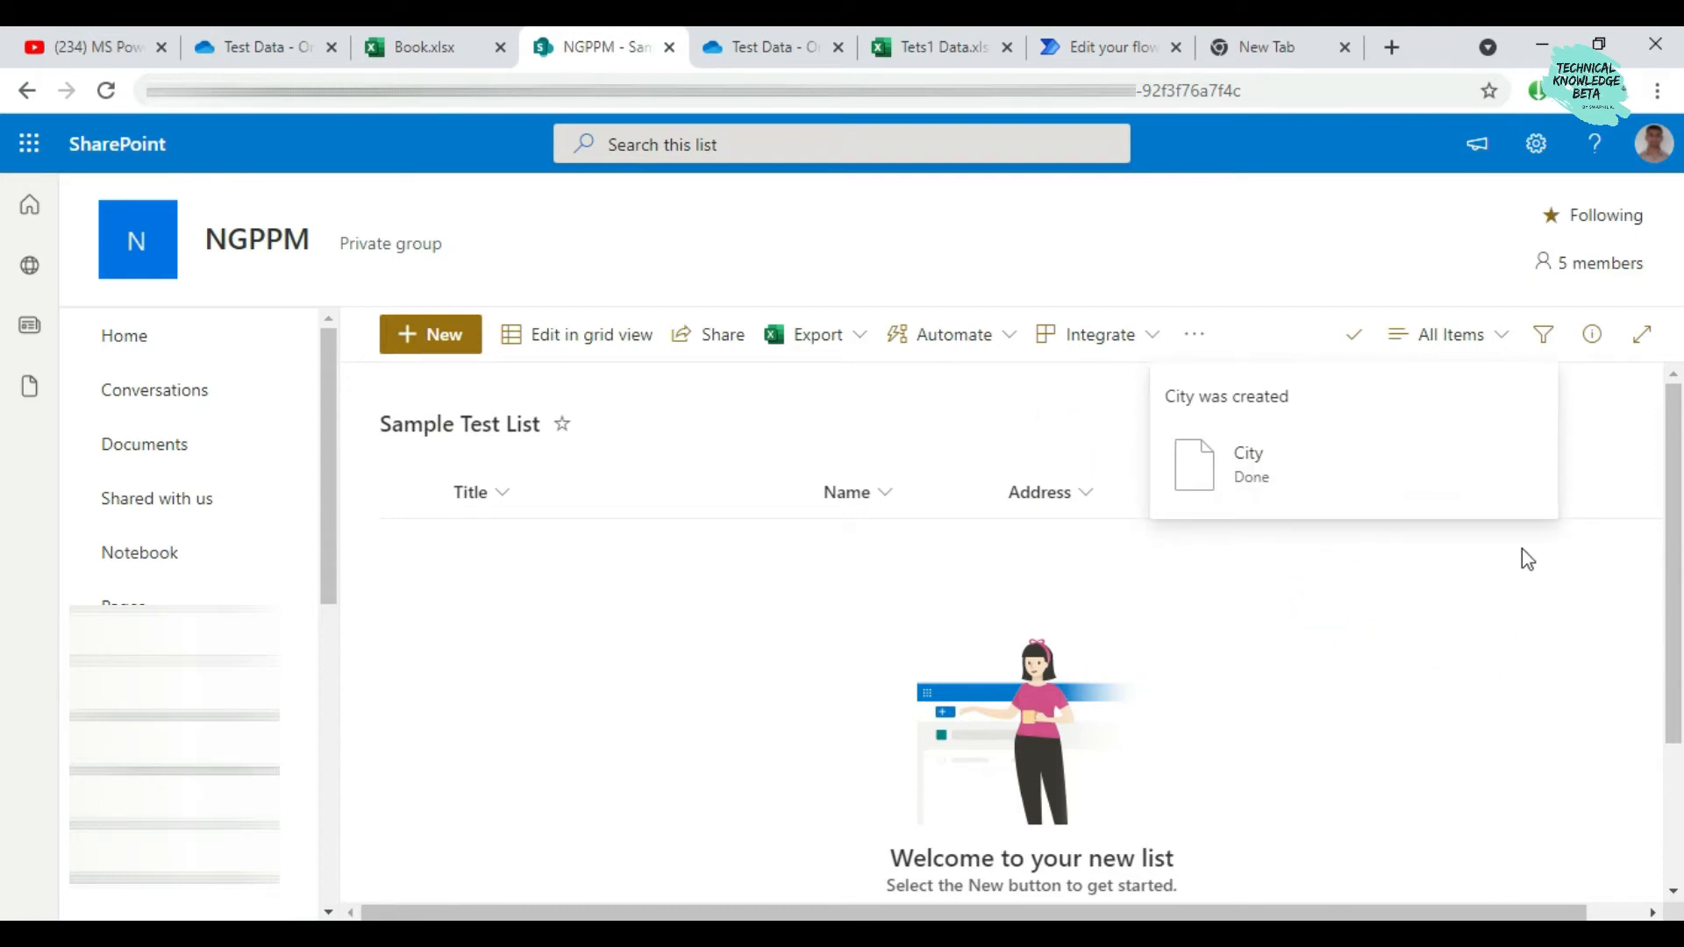
click(1486, 647)
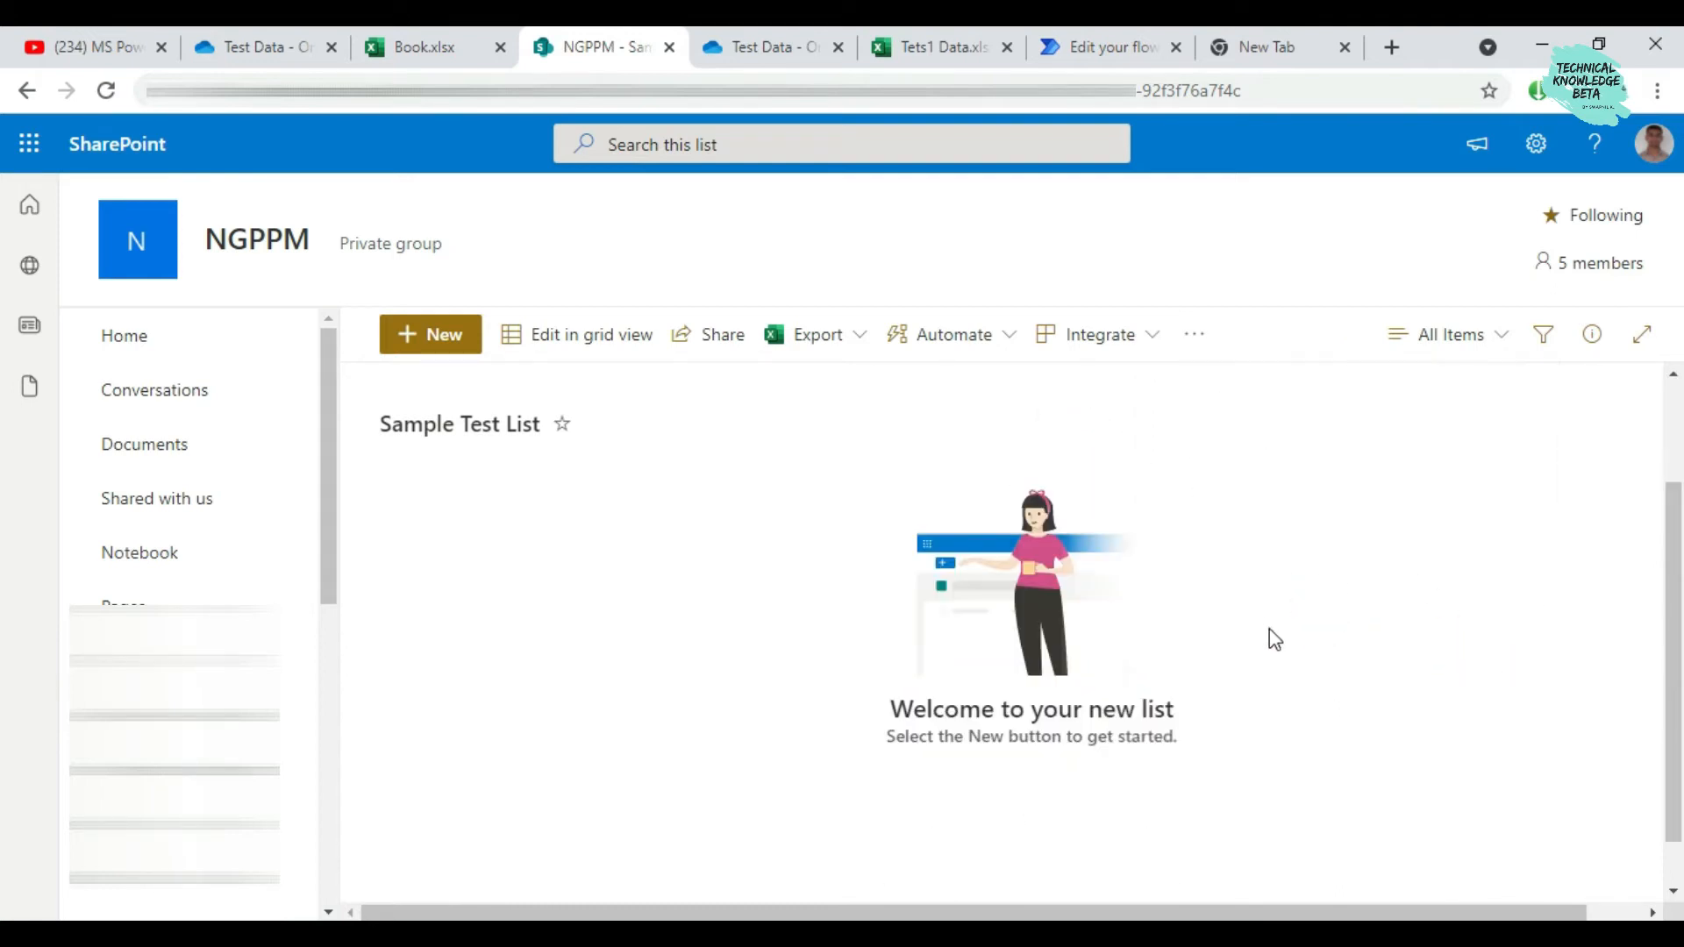
Add a single line of text column called Mobile NO, and compare the list's columns with the headers in Book.xlsx
click(1397, 492)
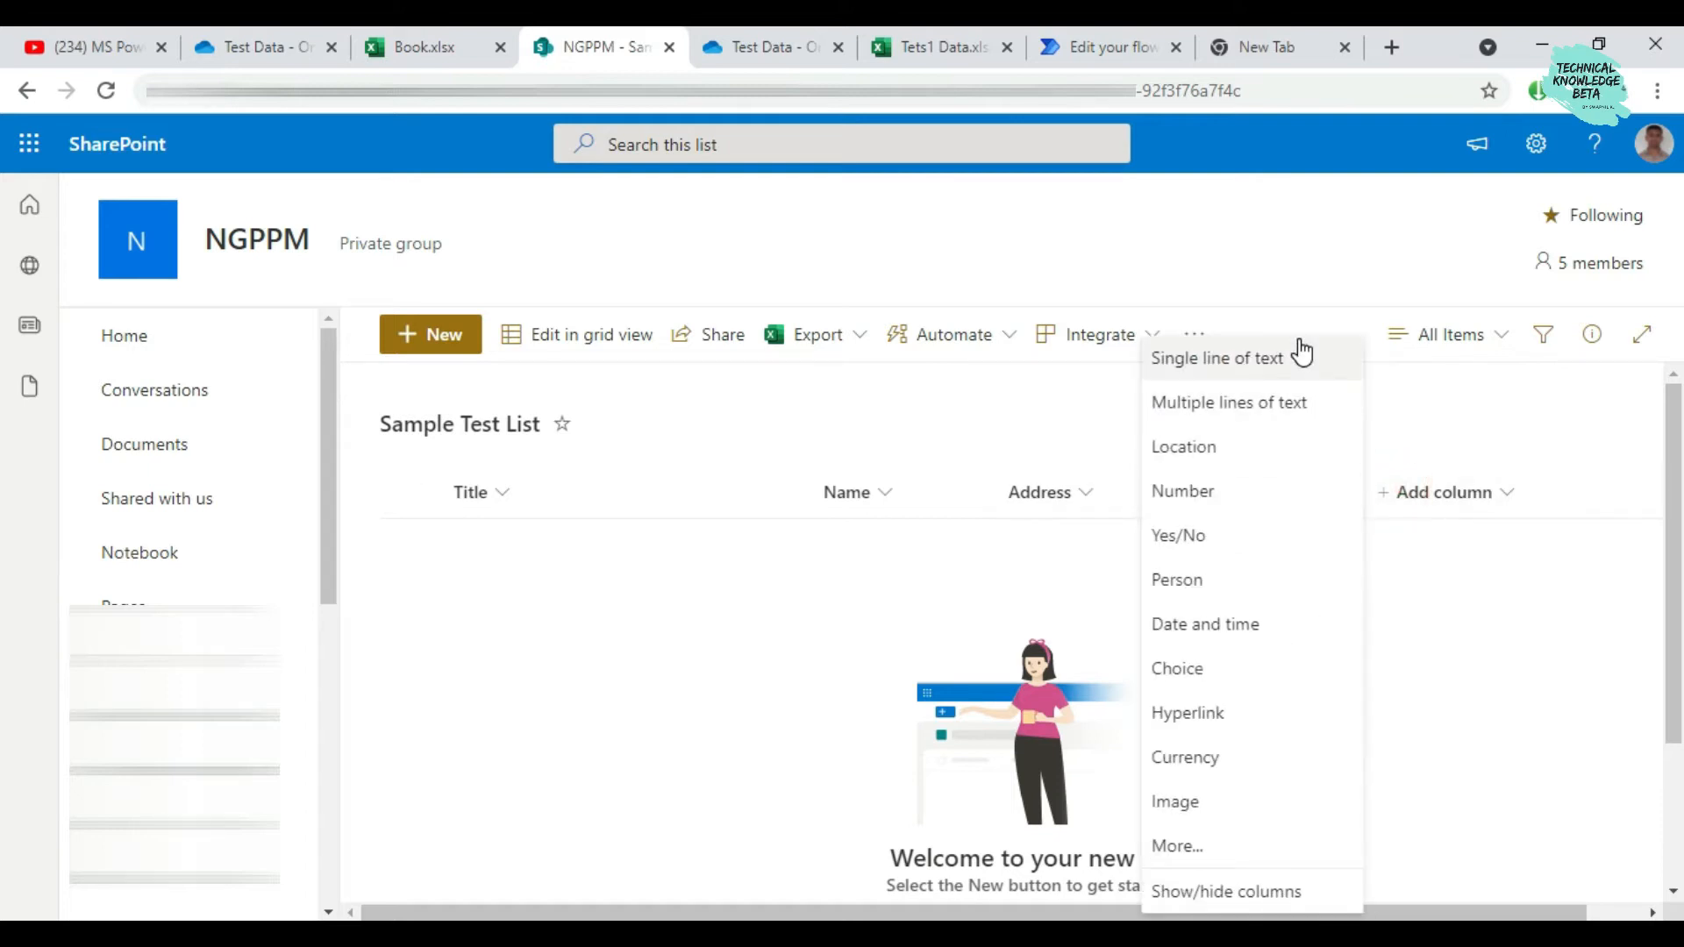
click(1276, 356)
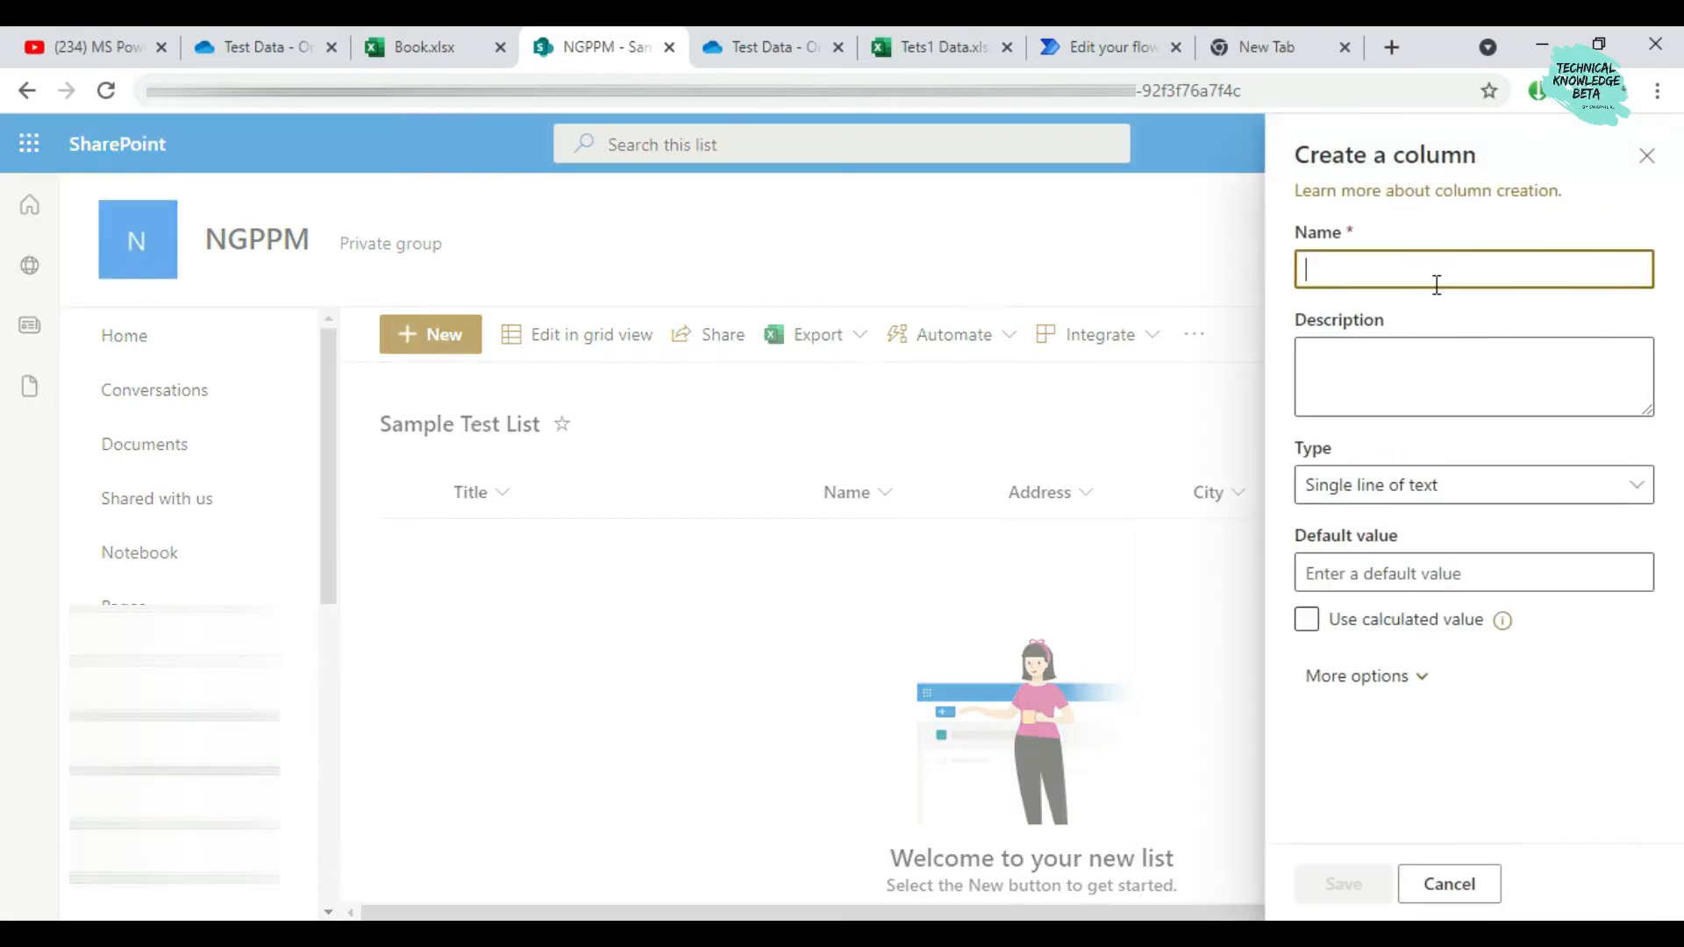
text(Mobile NO)
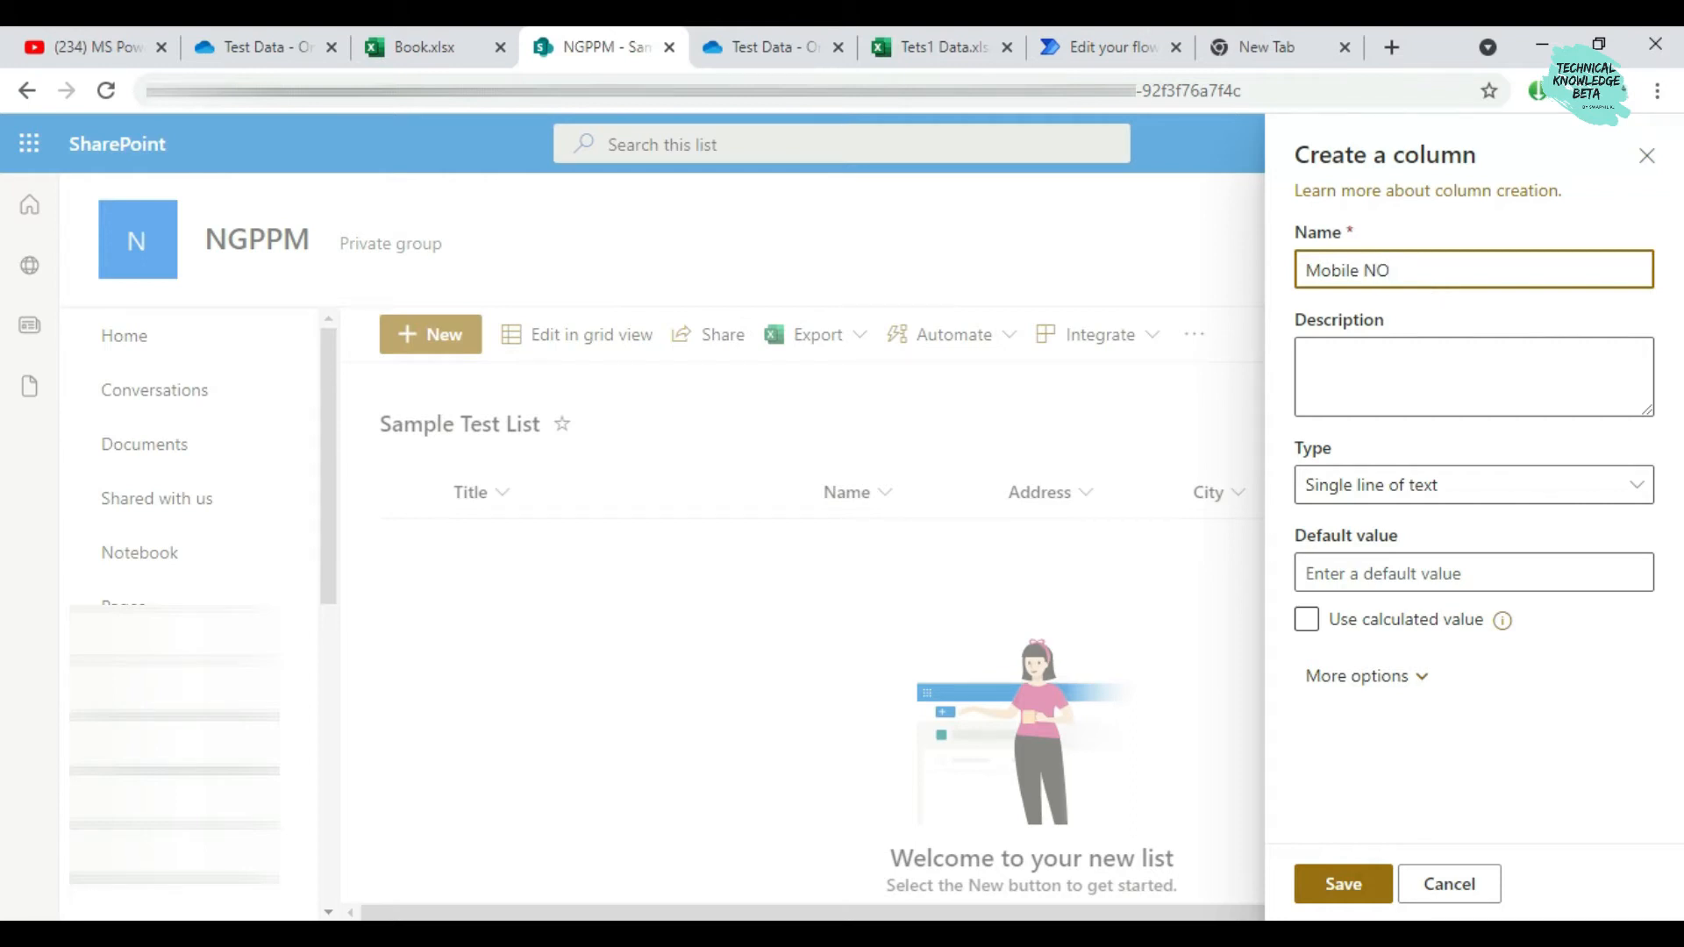
click(1341, 884)
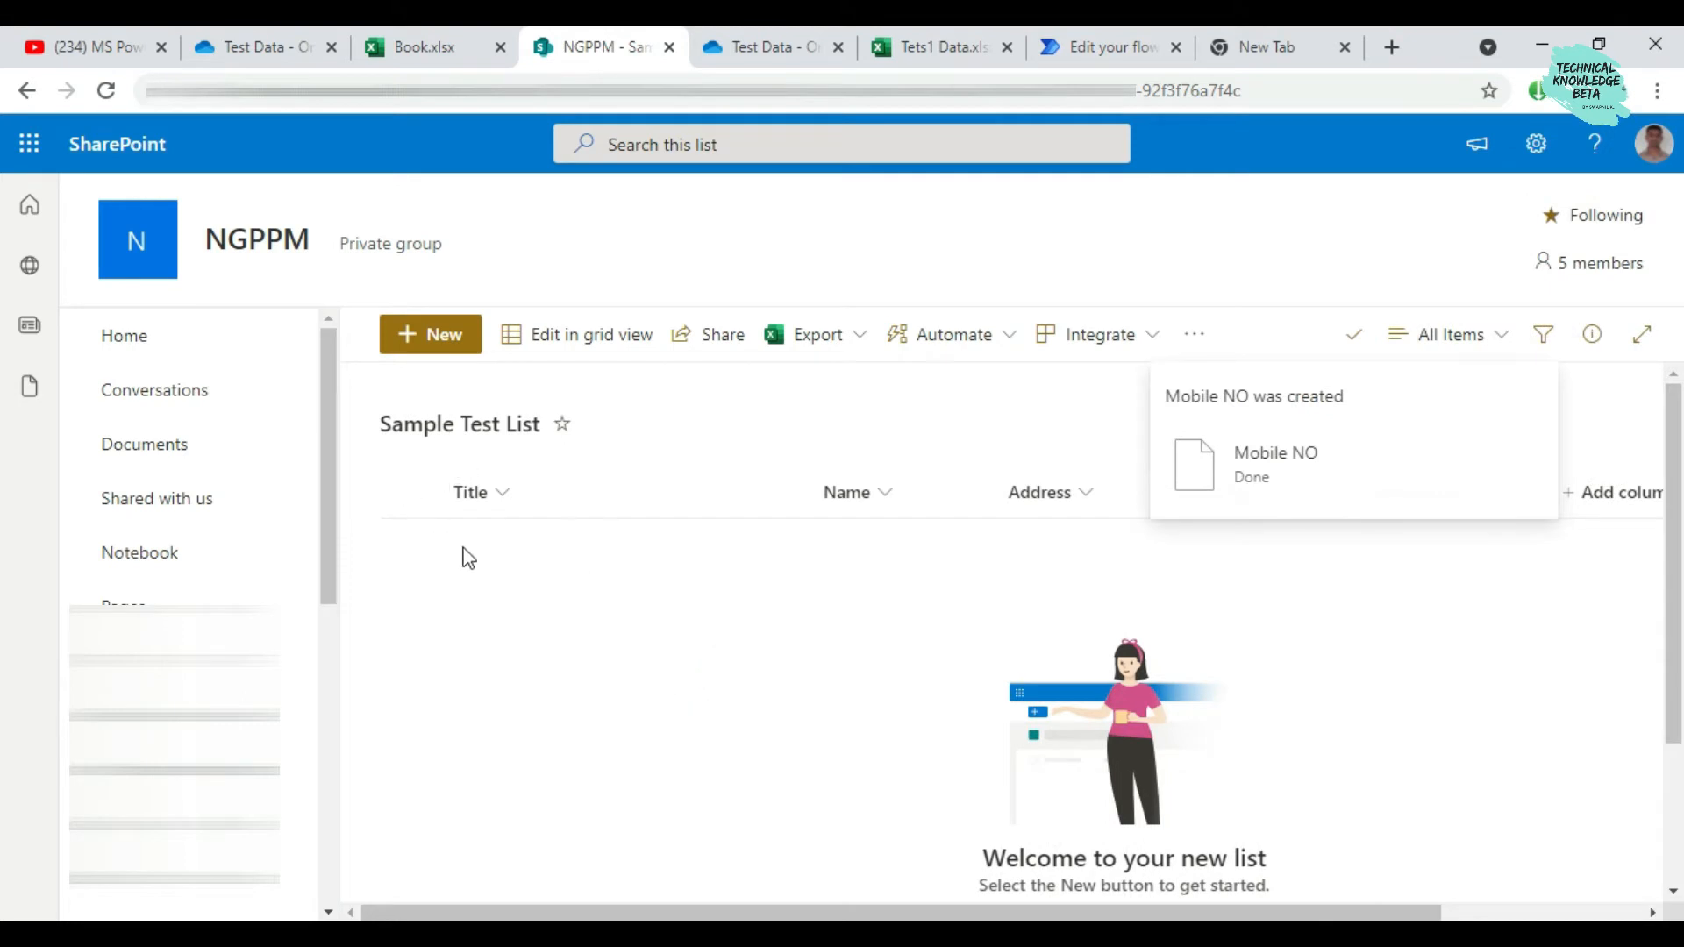
click(413, 46)
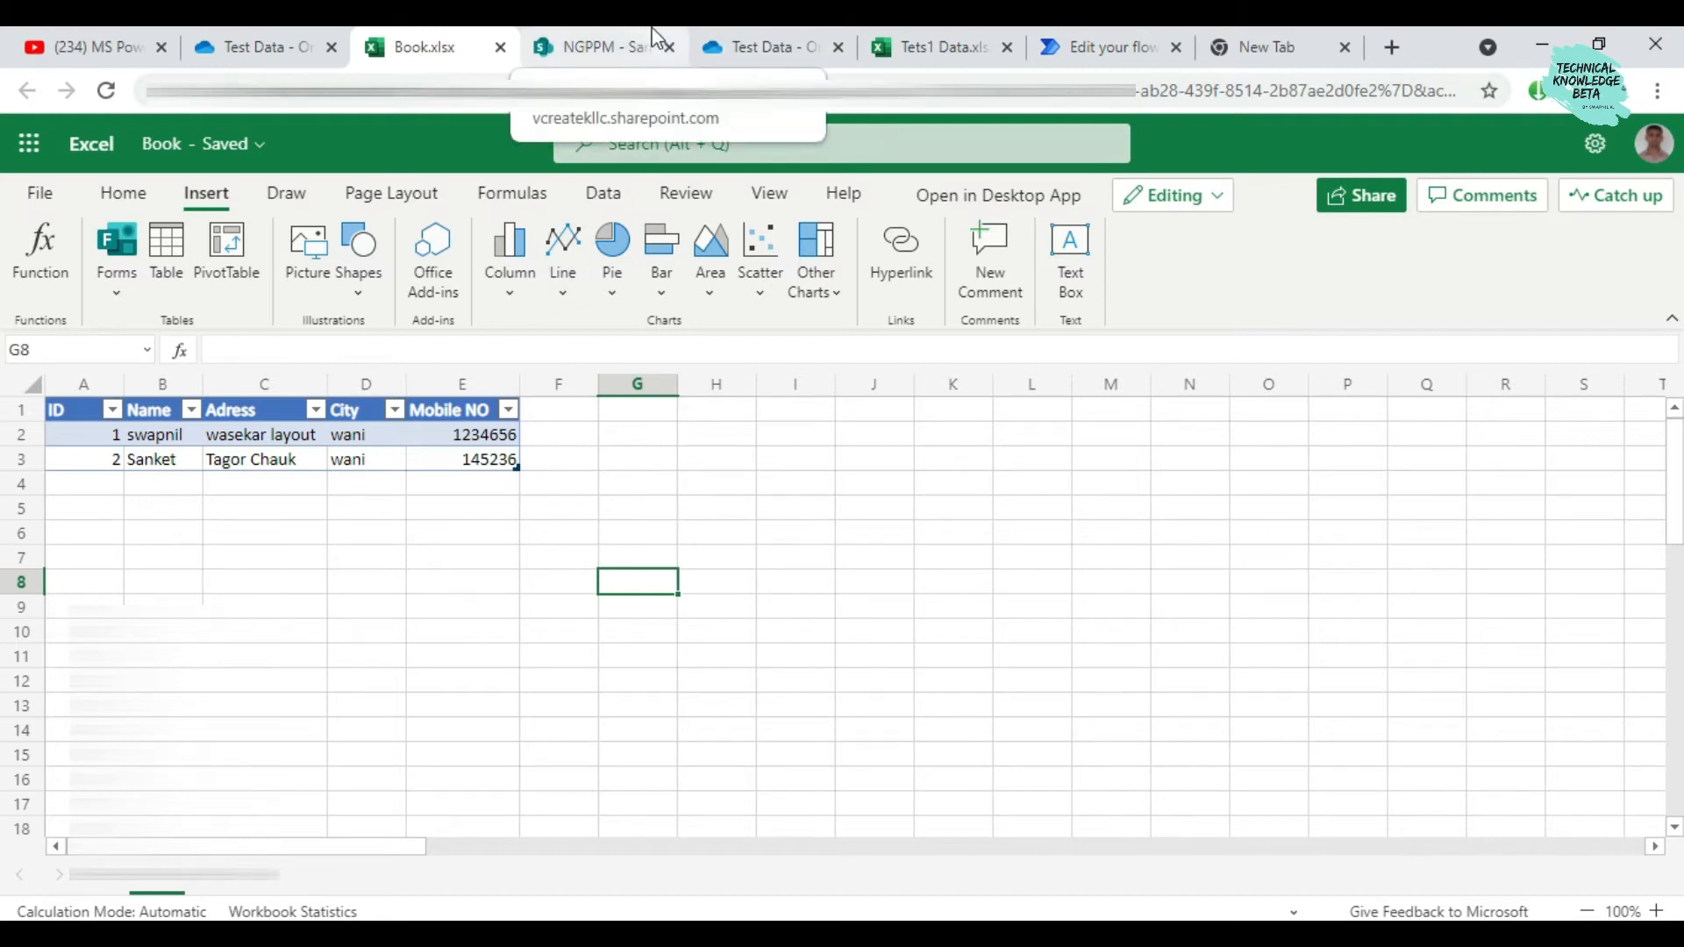
click(604, 54)
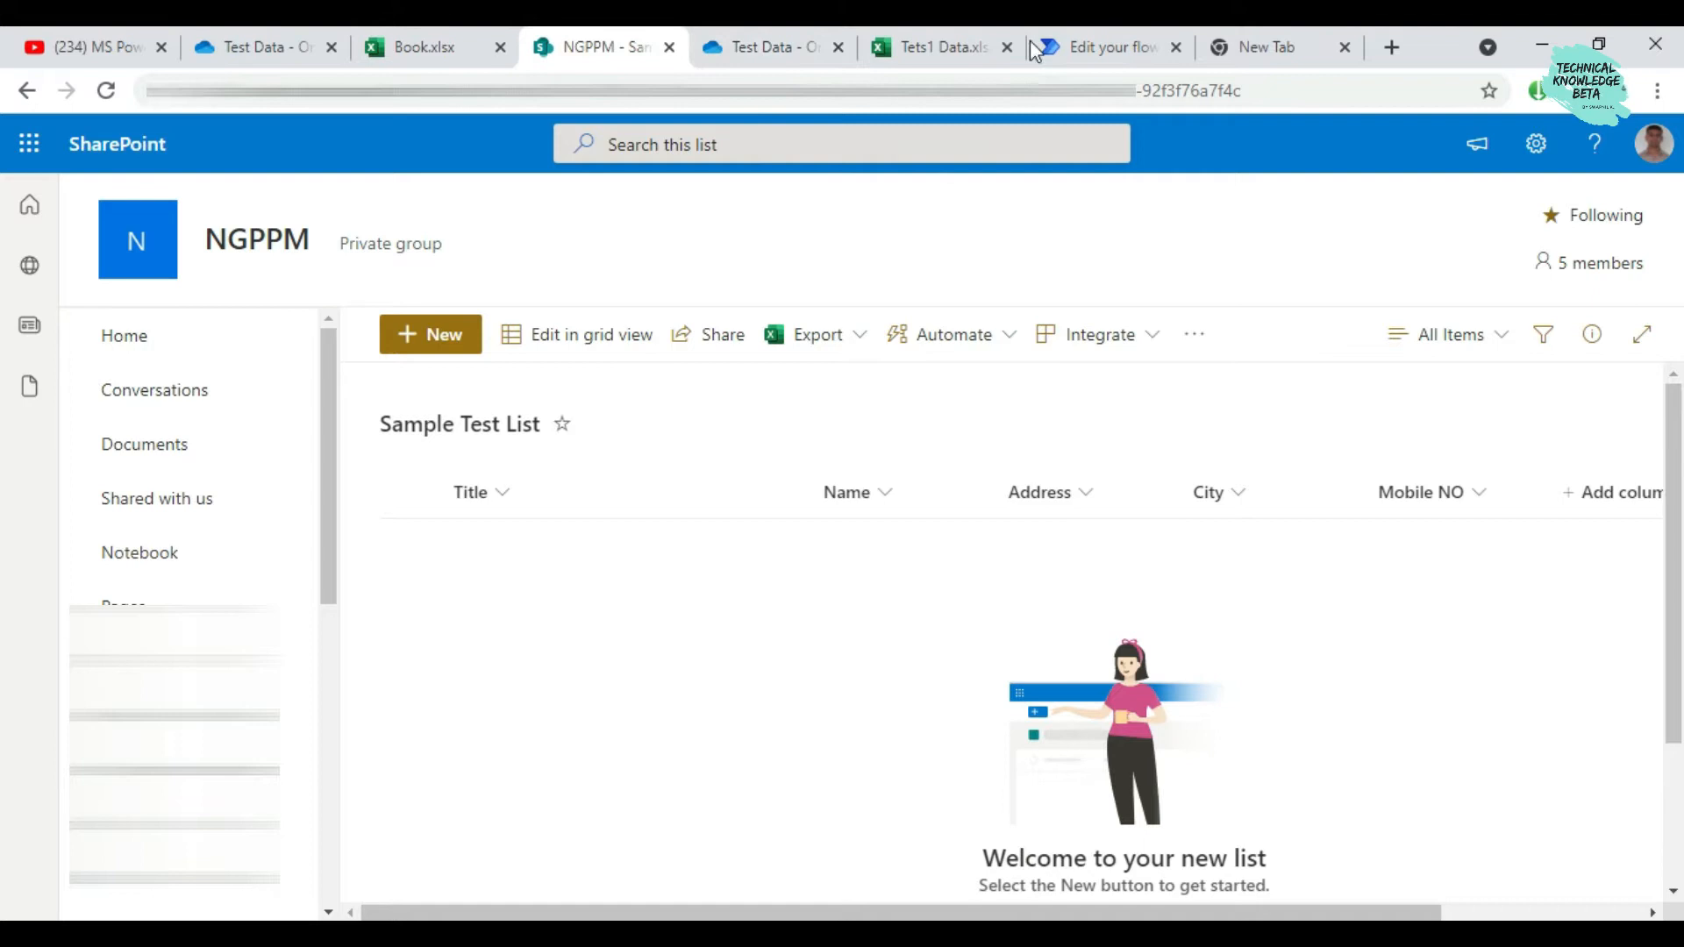
Open the Power Automate site at flow.microsoft.com in the empty browser tab
click(1224, 44)
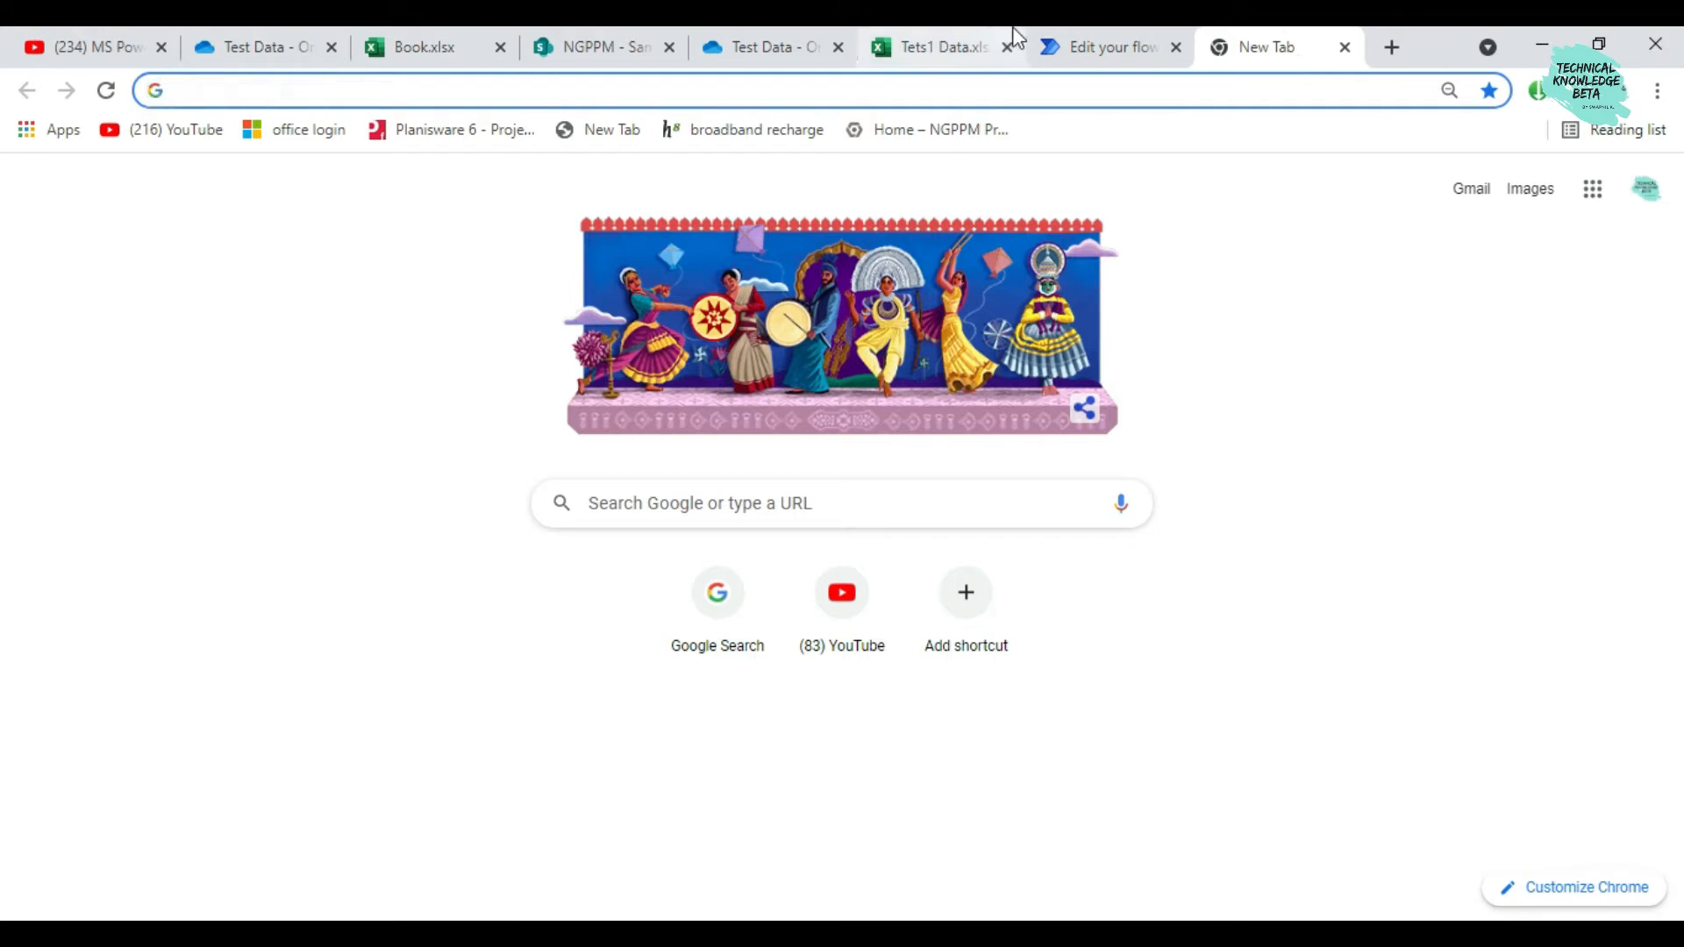
click(989, 94)
text(floe)
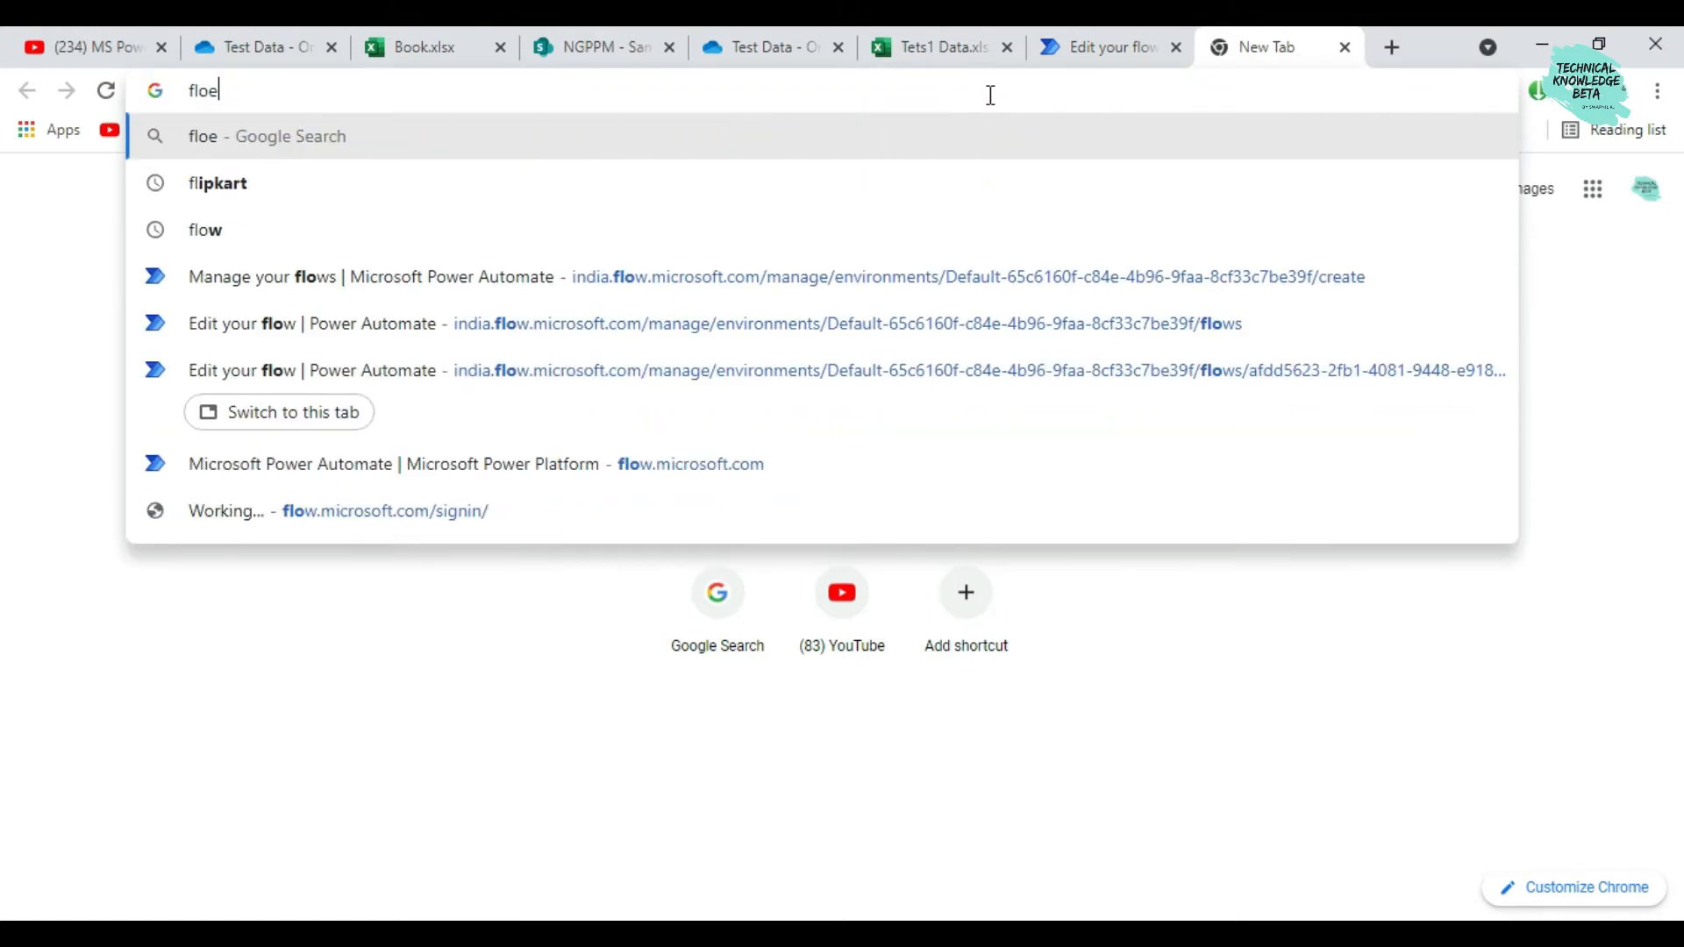
key(BackSpace)
text(w)
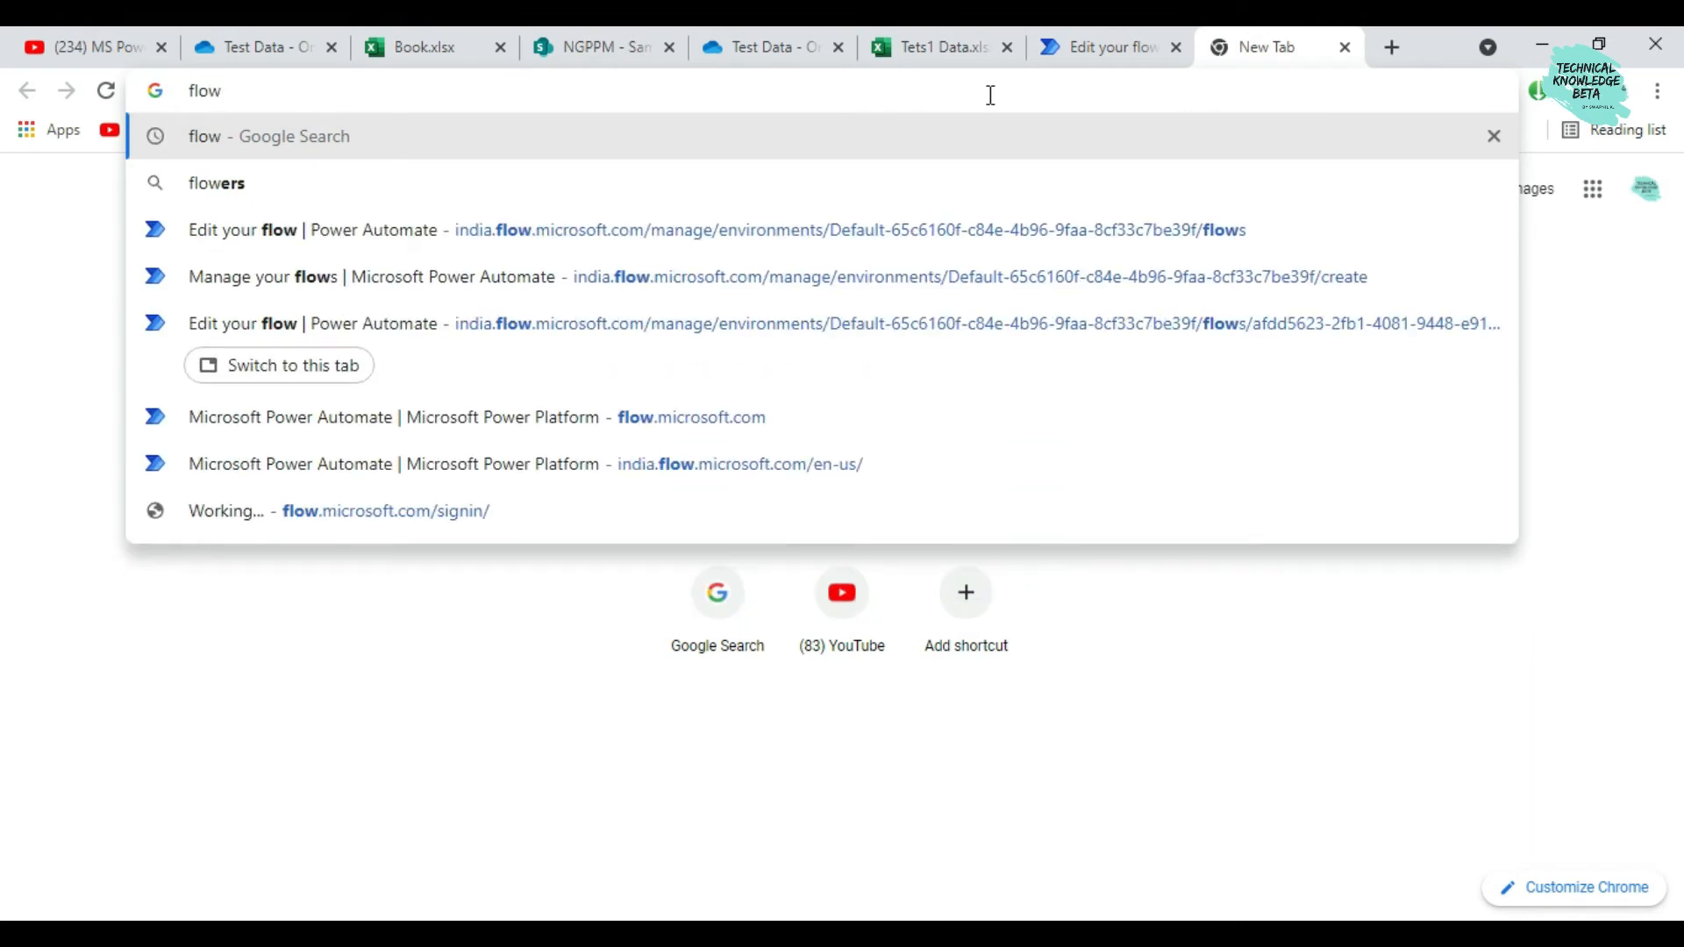
key(Down)
key(Down)
key(Down)
key(Down)
key(Down)
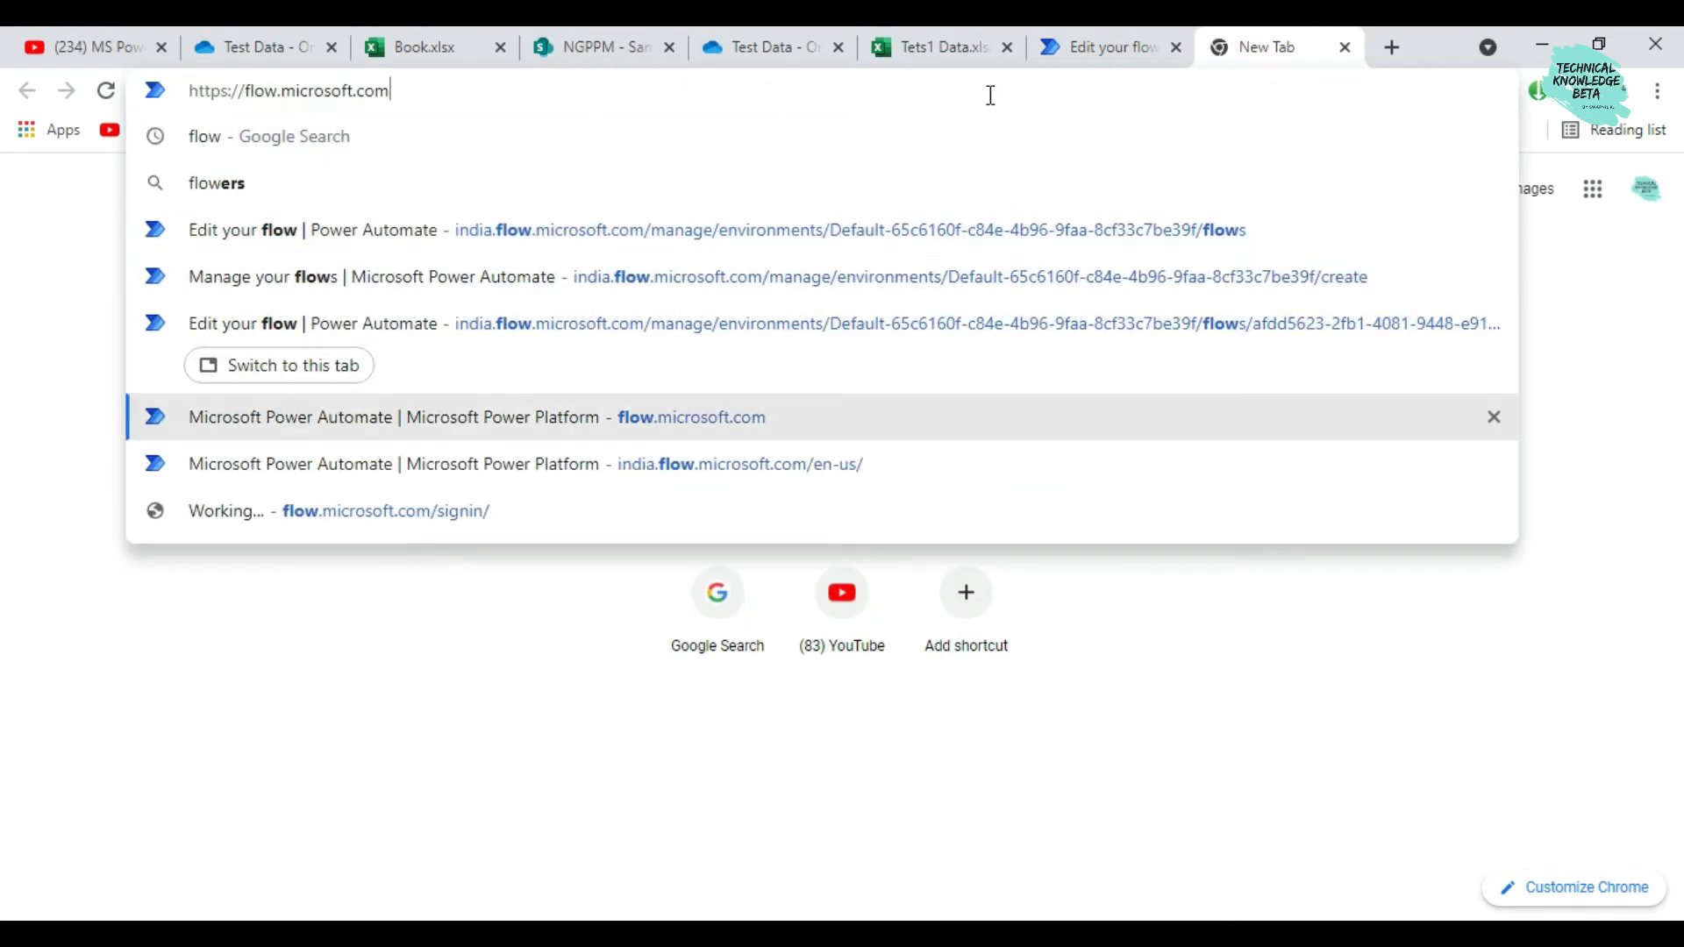
key(Return)
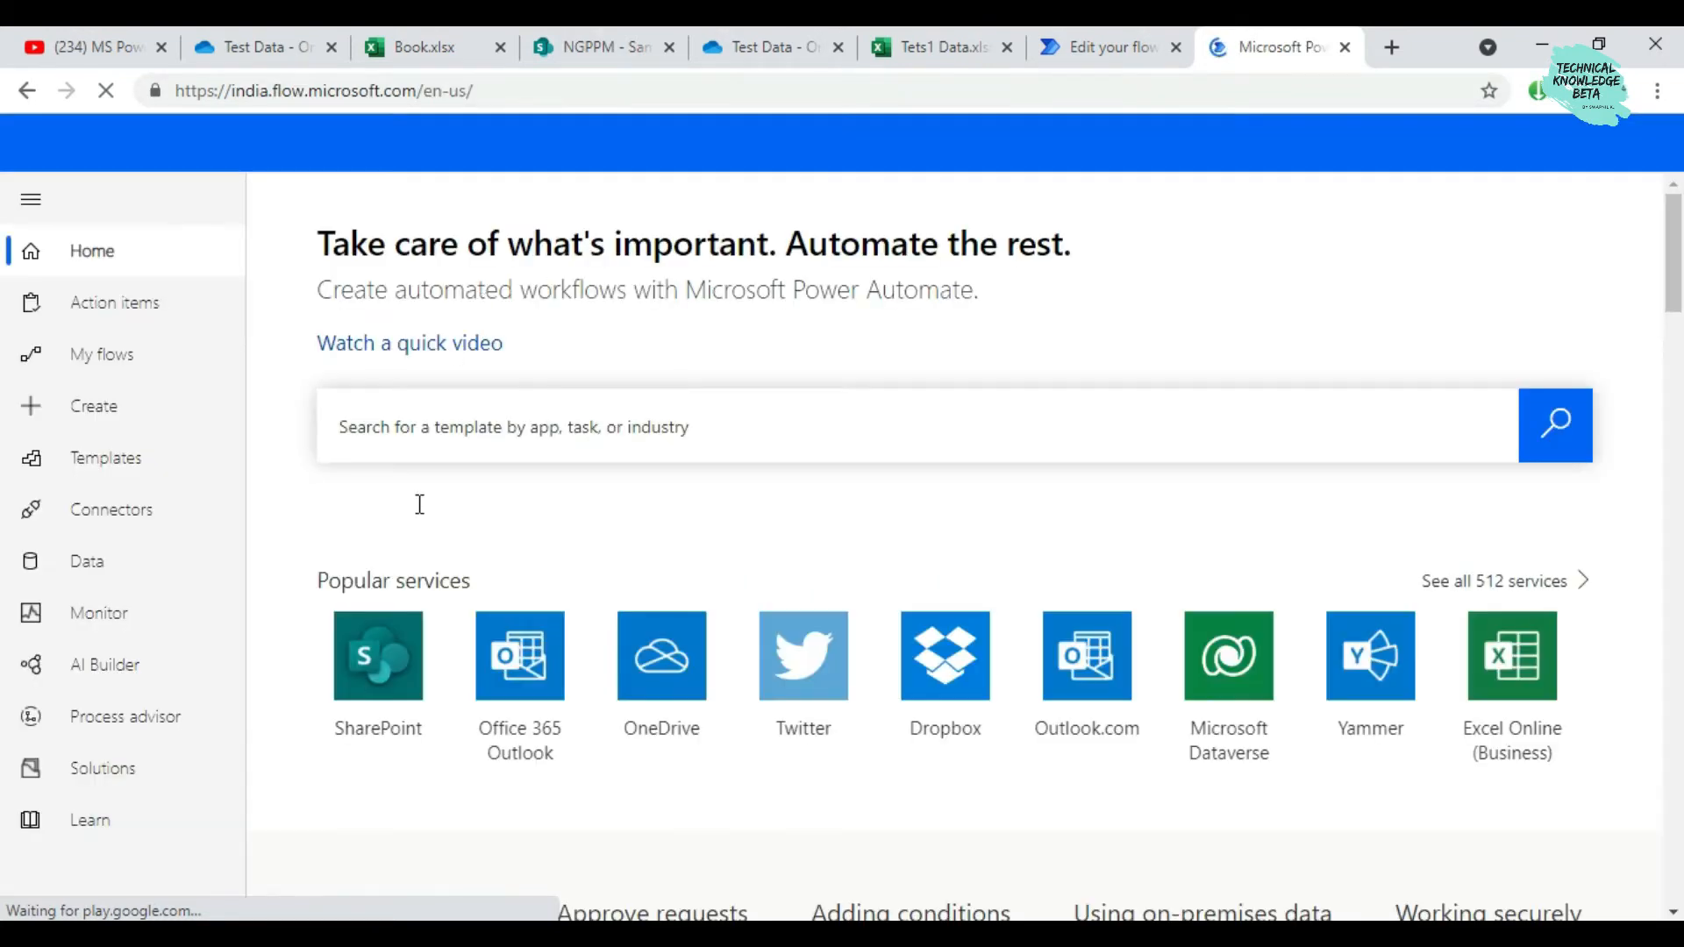
Start building a blank scheduled cloud flow and enter Tets as its name
click(96, 419)
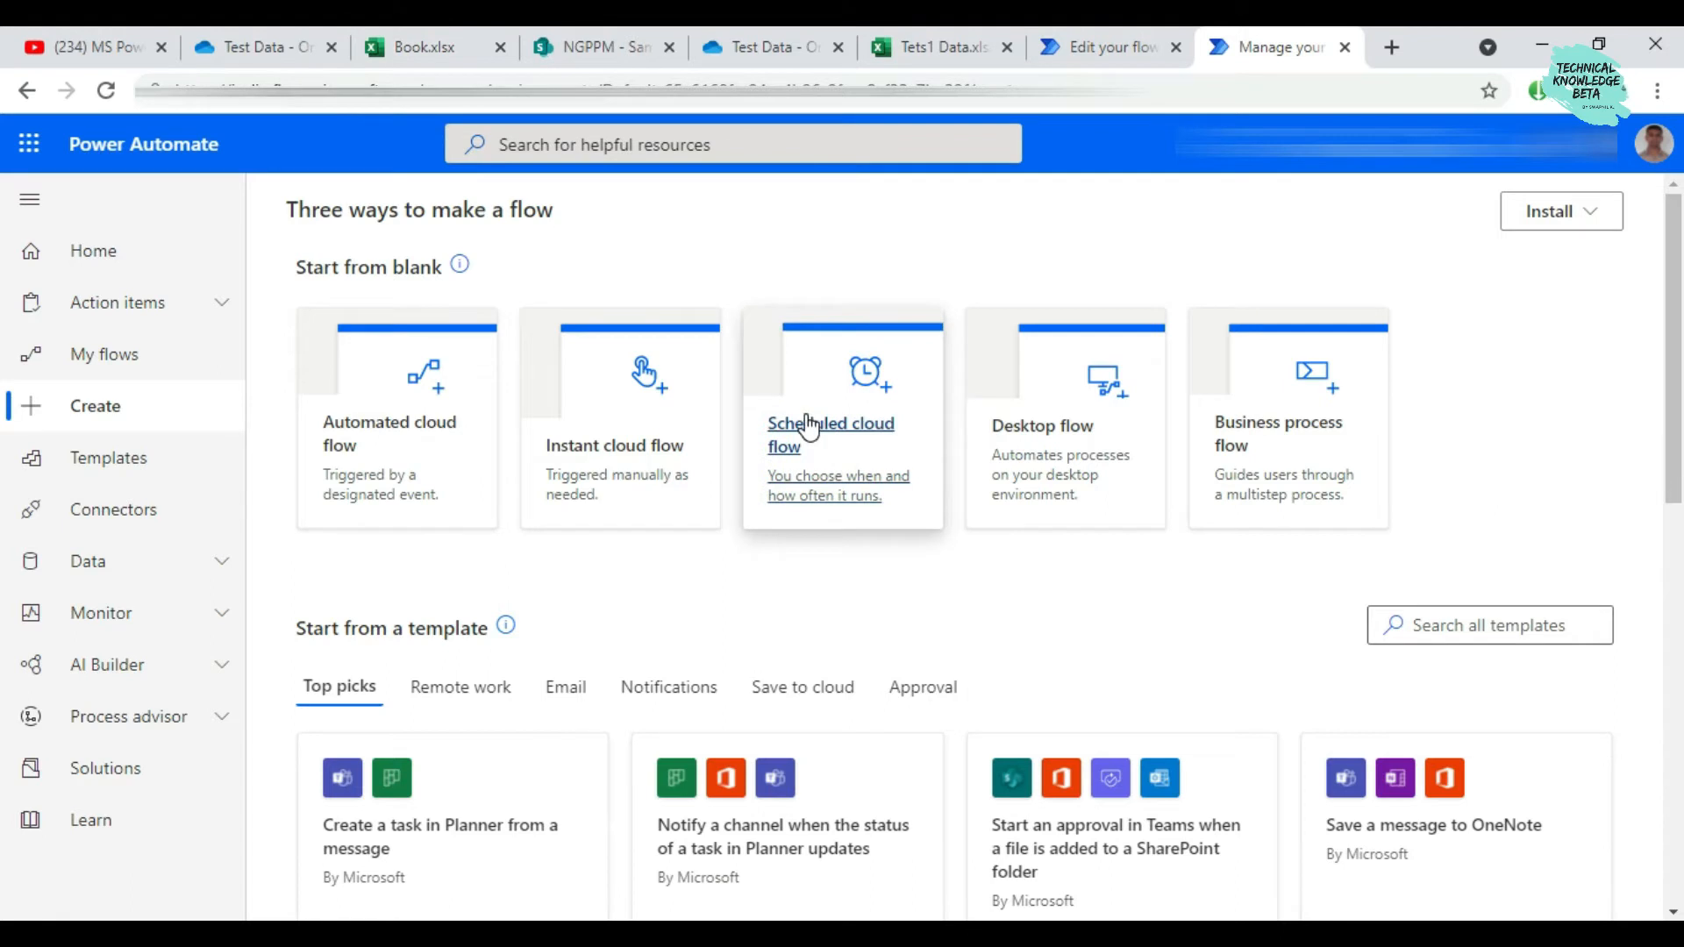
click(814, 368)
click(1032, 292)
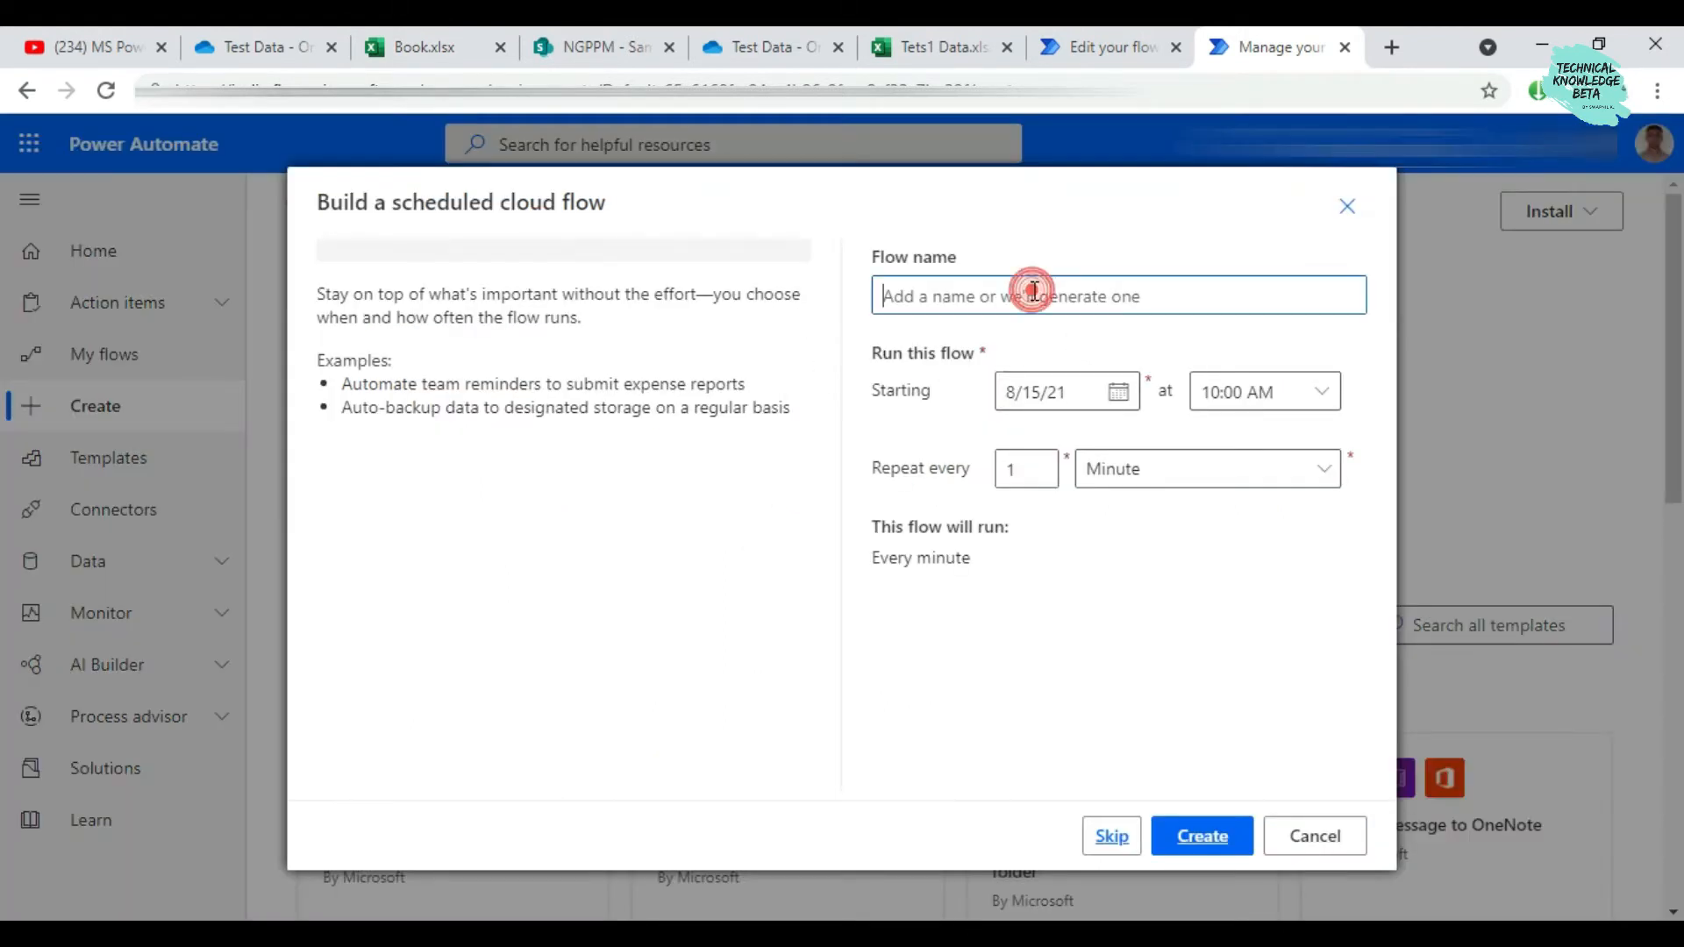
text(Tets)
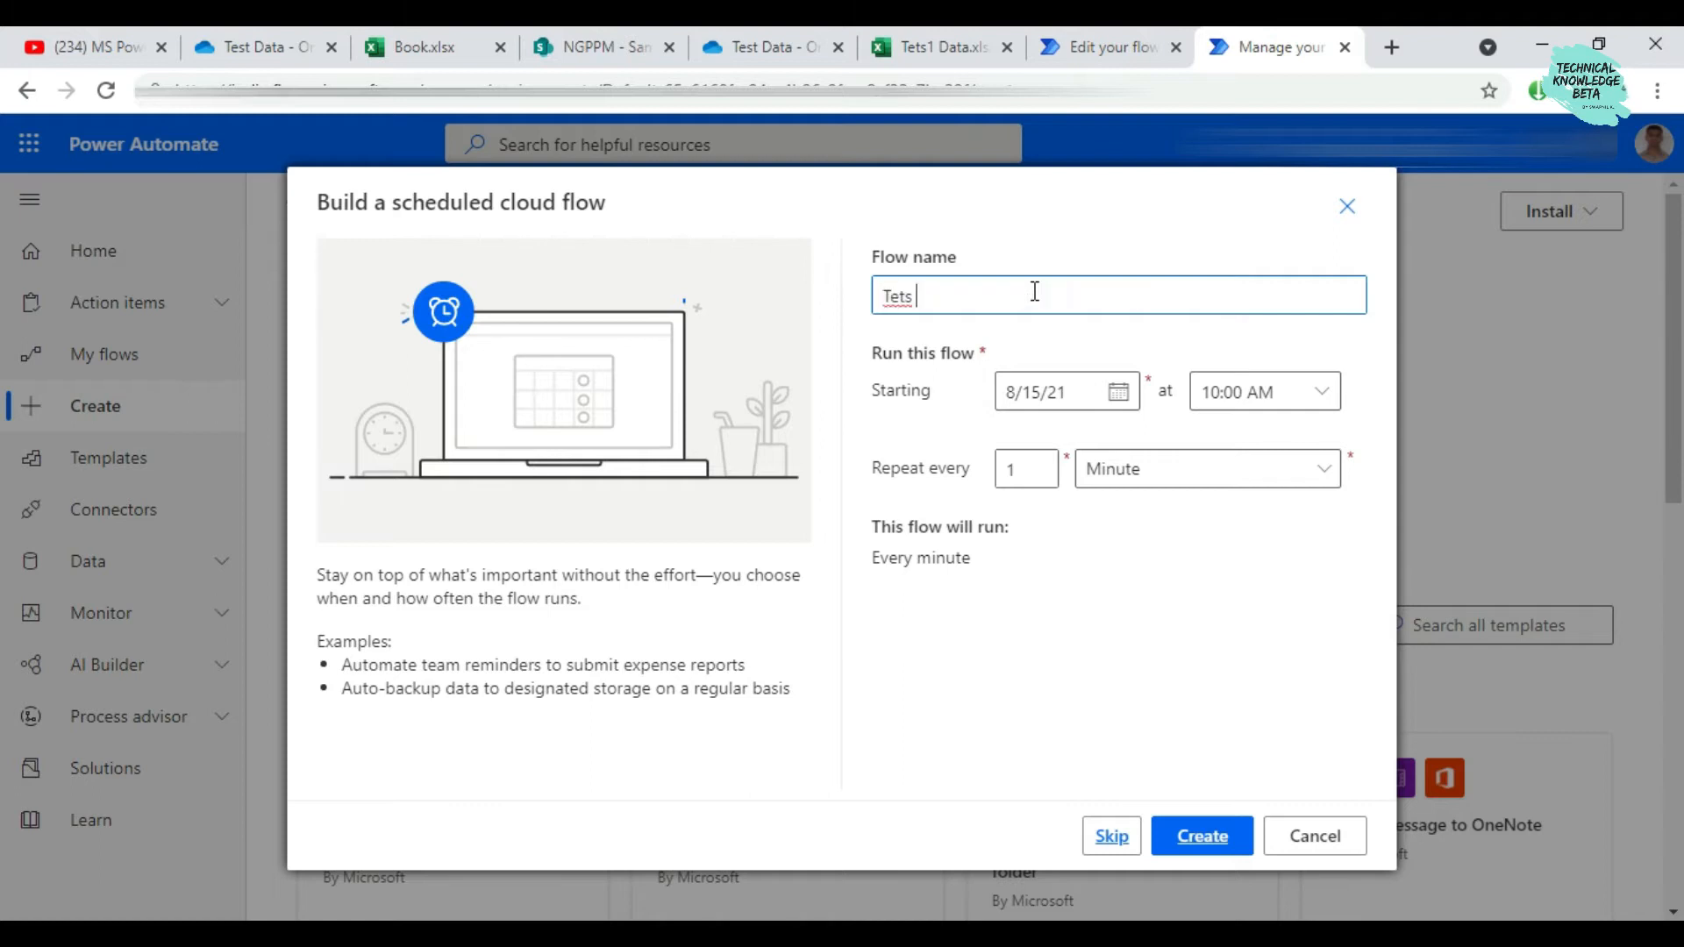
Check the workbook, the SharePoint list and the OneDrive Test Data folder for a matching flow name, and return to Power Automate
click(399, 44)
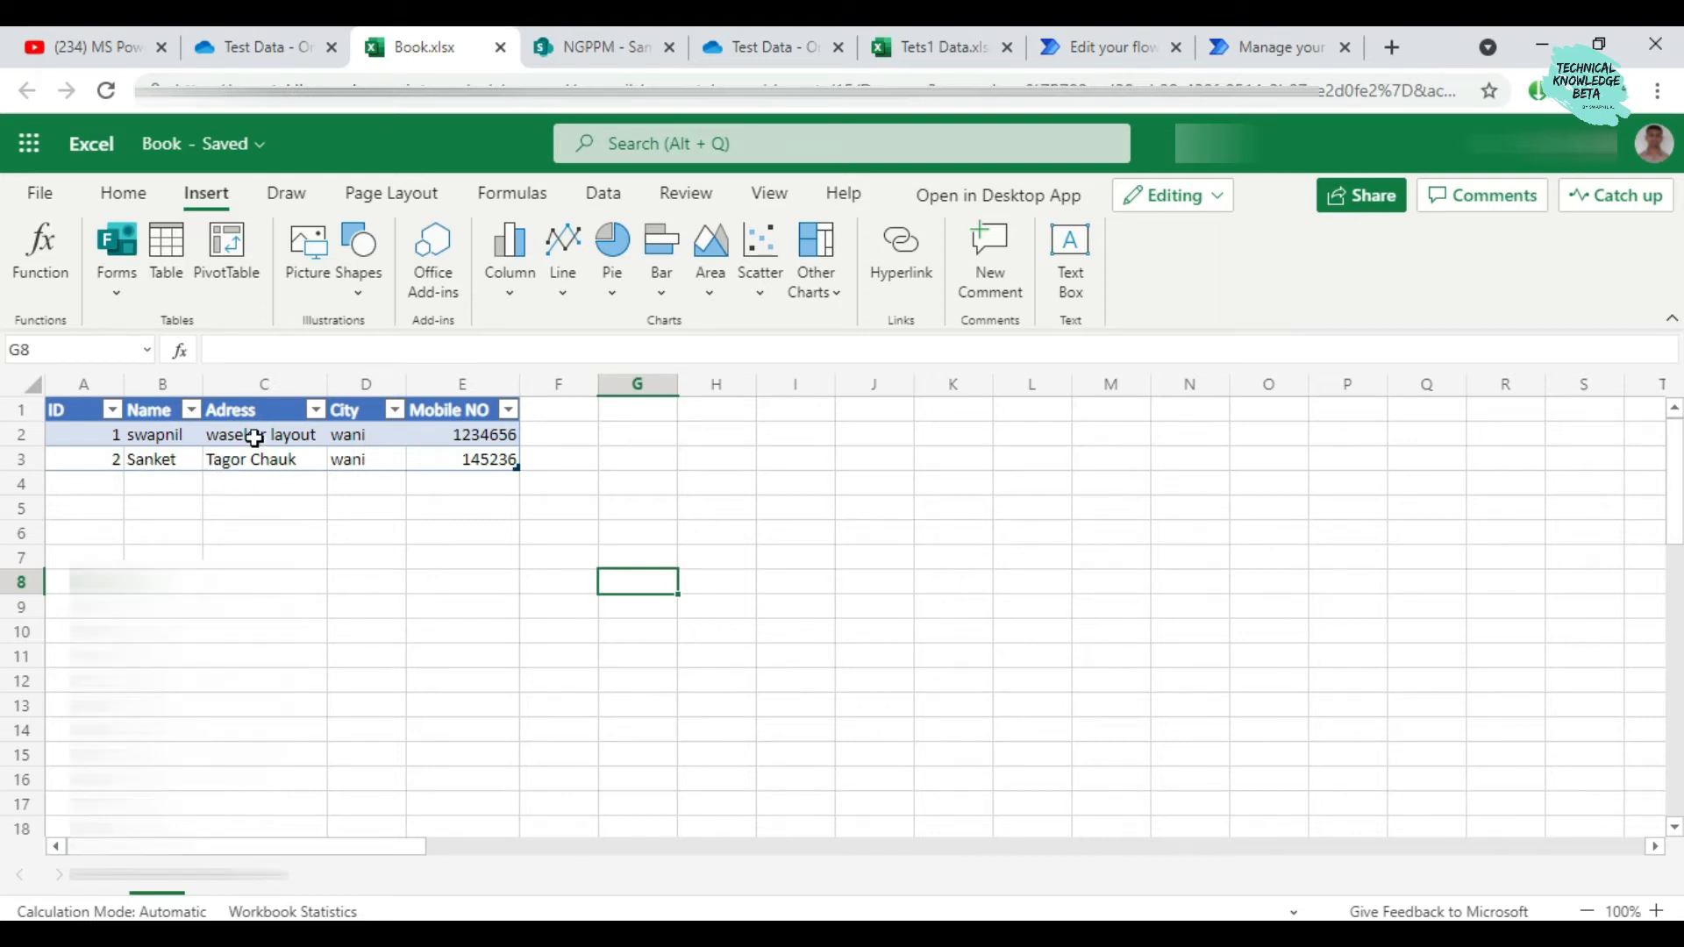
click(568, 48)
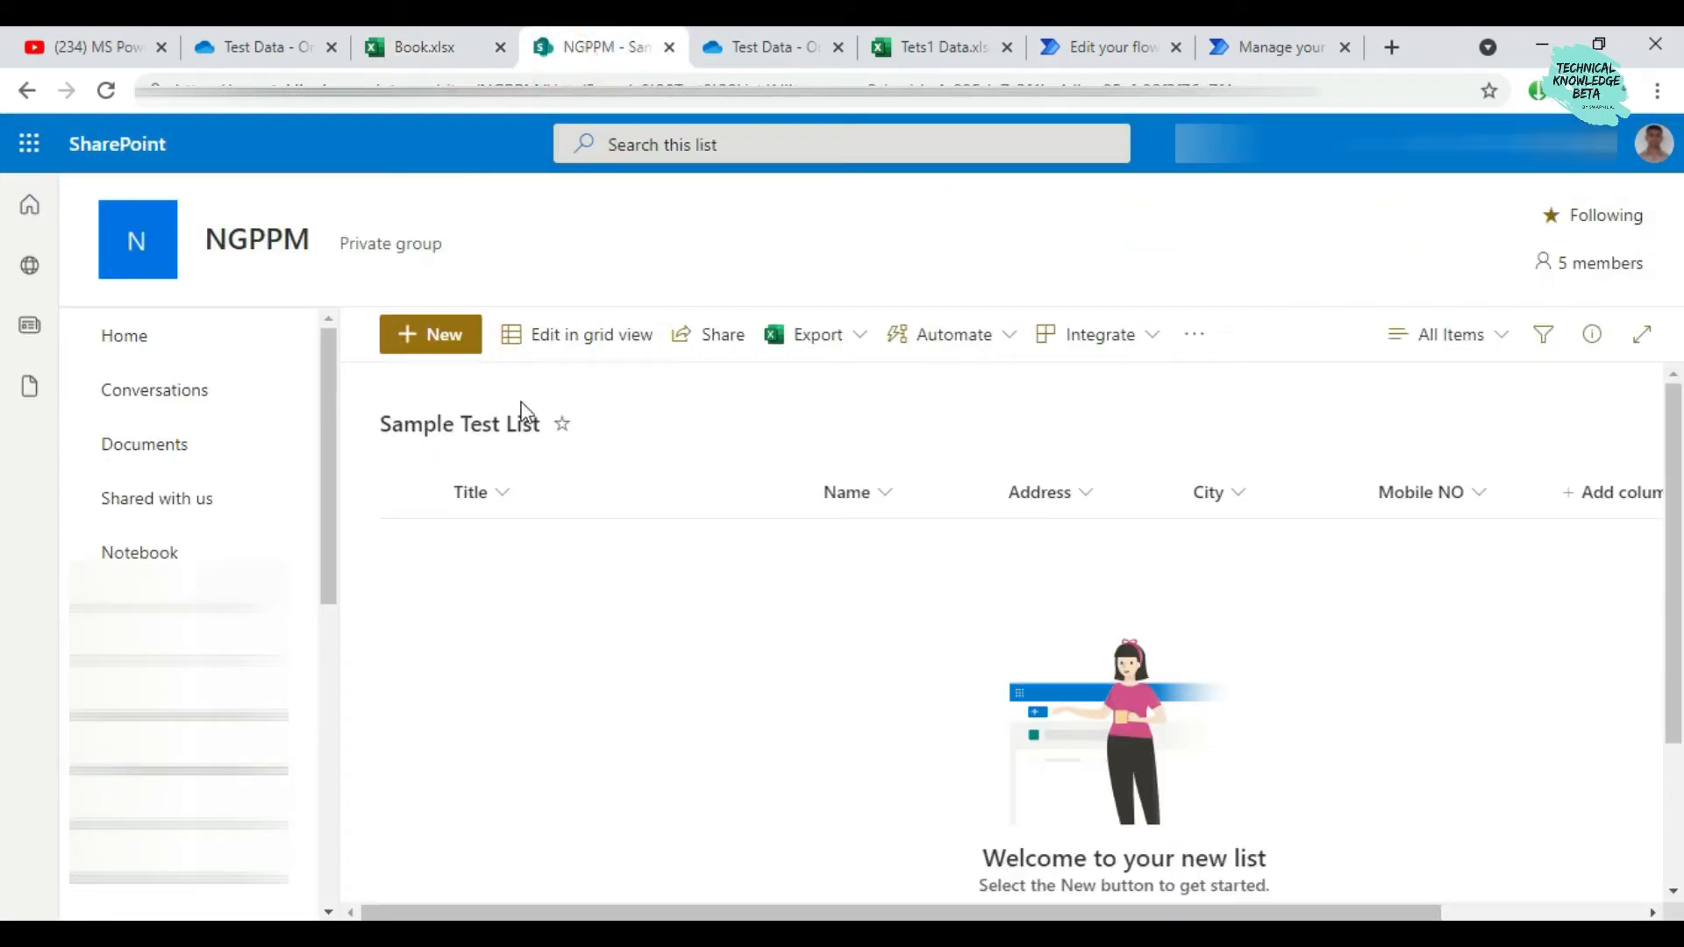
click(760, 51)
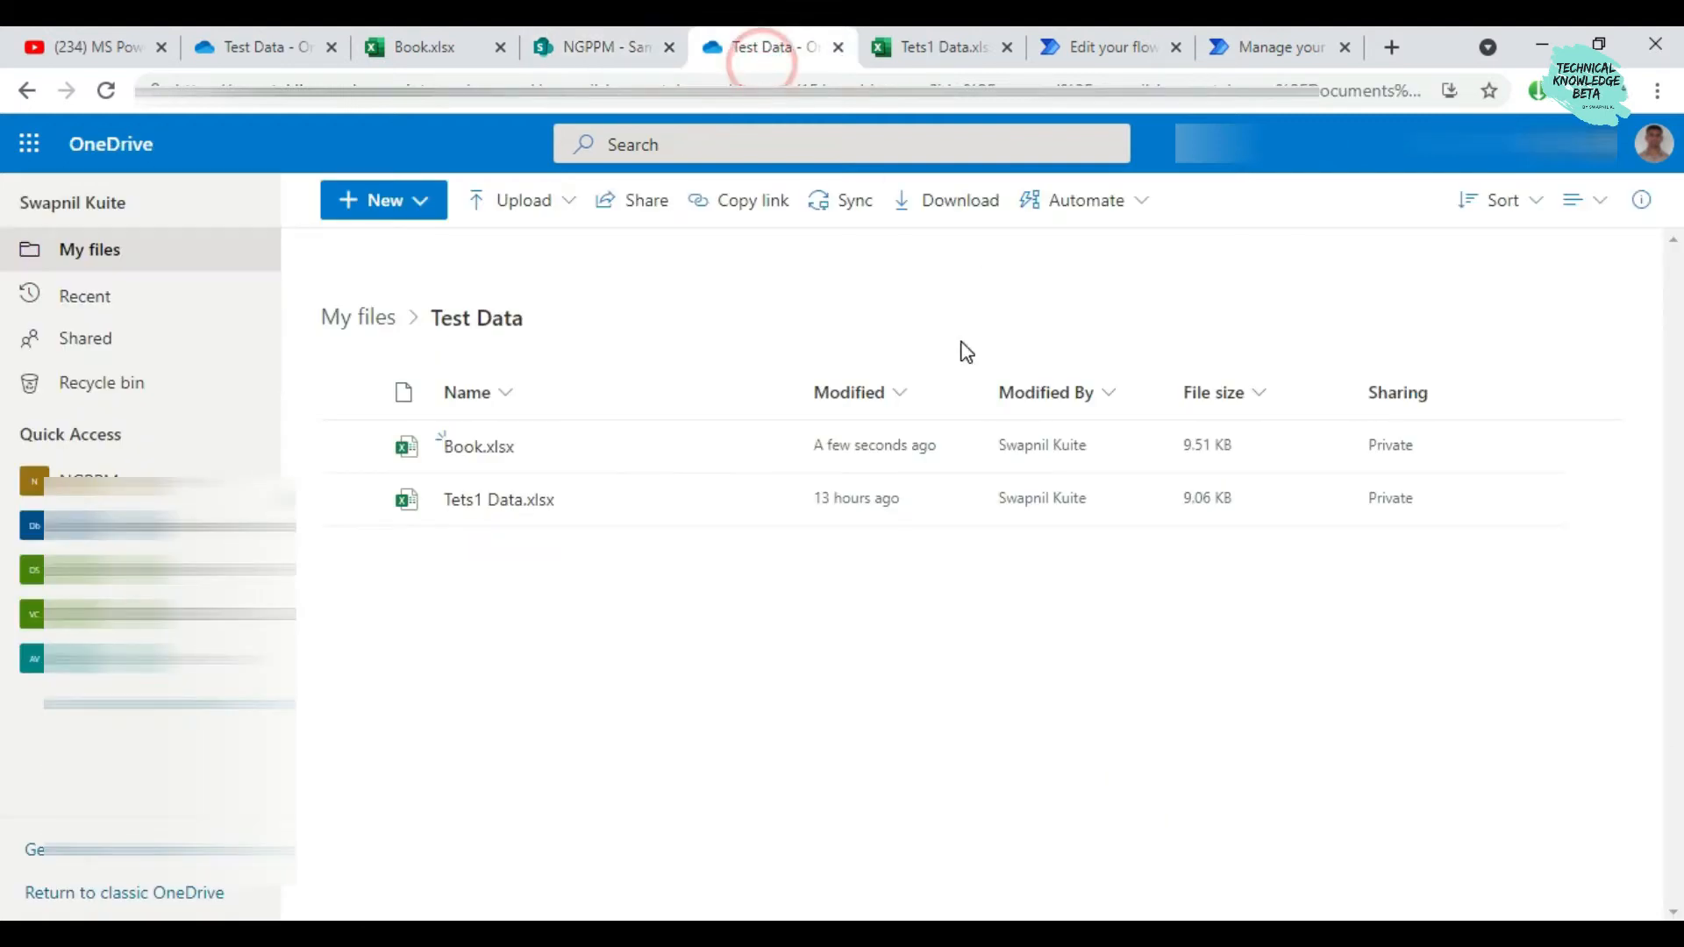
click(1280, 48)
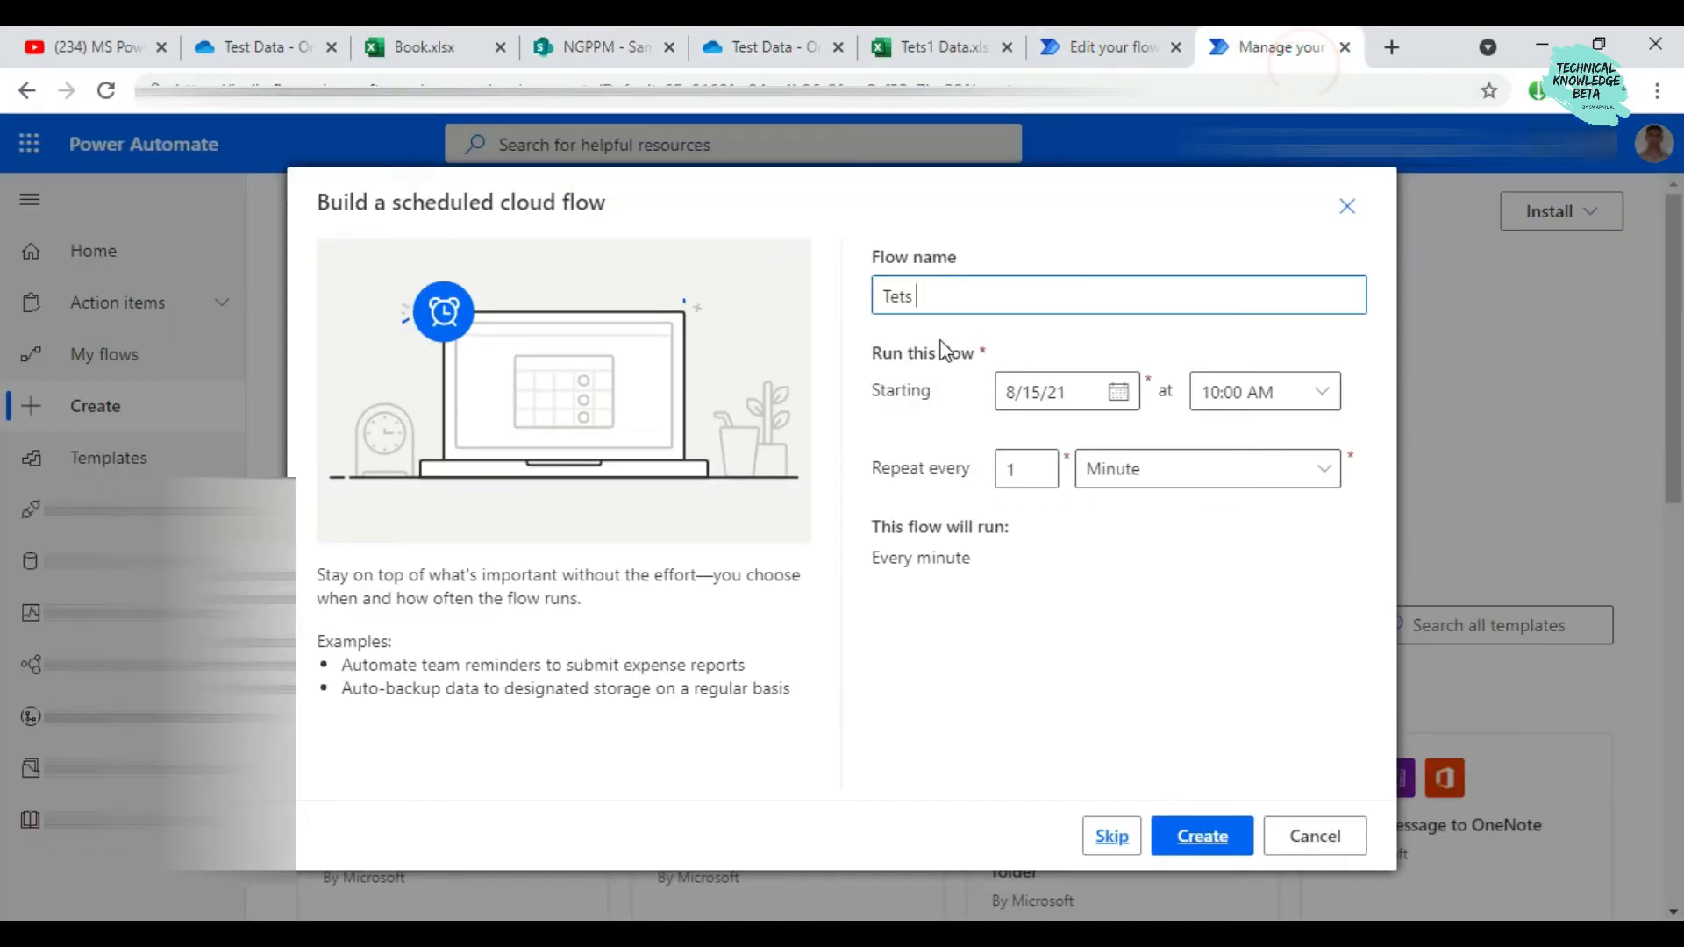
Change the flow name to Sample Test List, set it to repeat every 1 day, and create the flow
key(BackSpace)
key(BackSpace)
key(BackSpace)
key(BackSpace)
text(Sample Test List)
click(1289, 464)
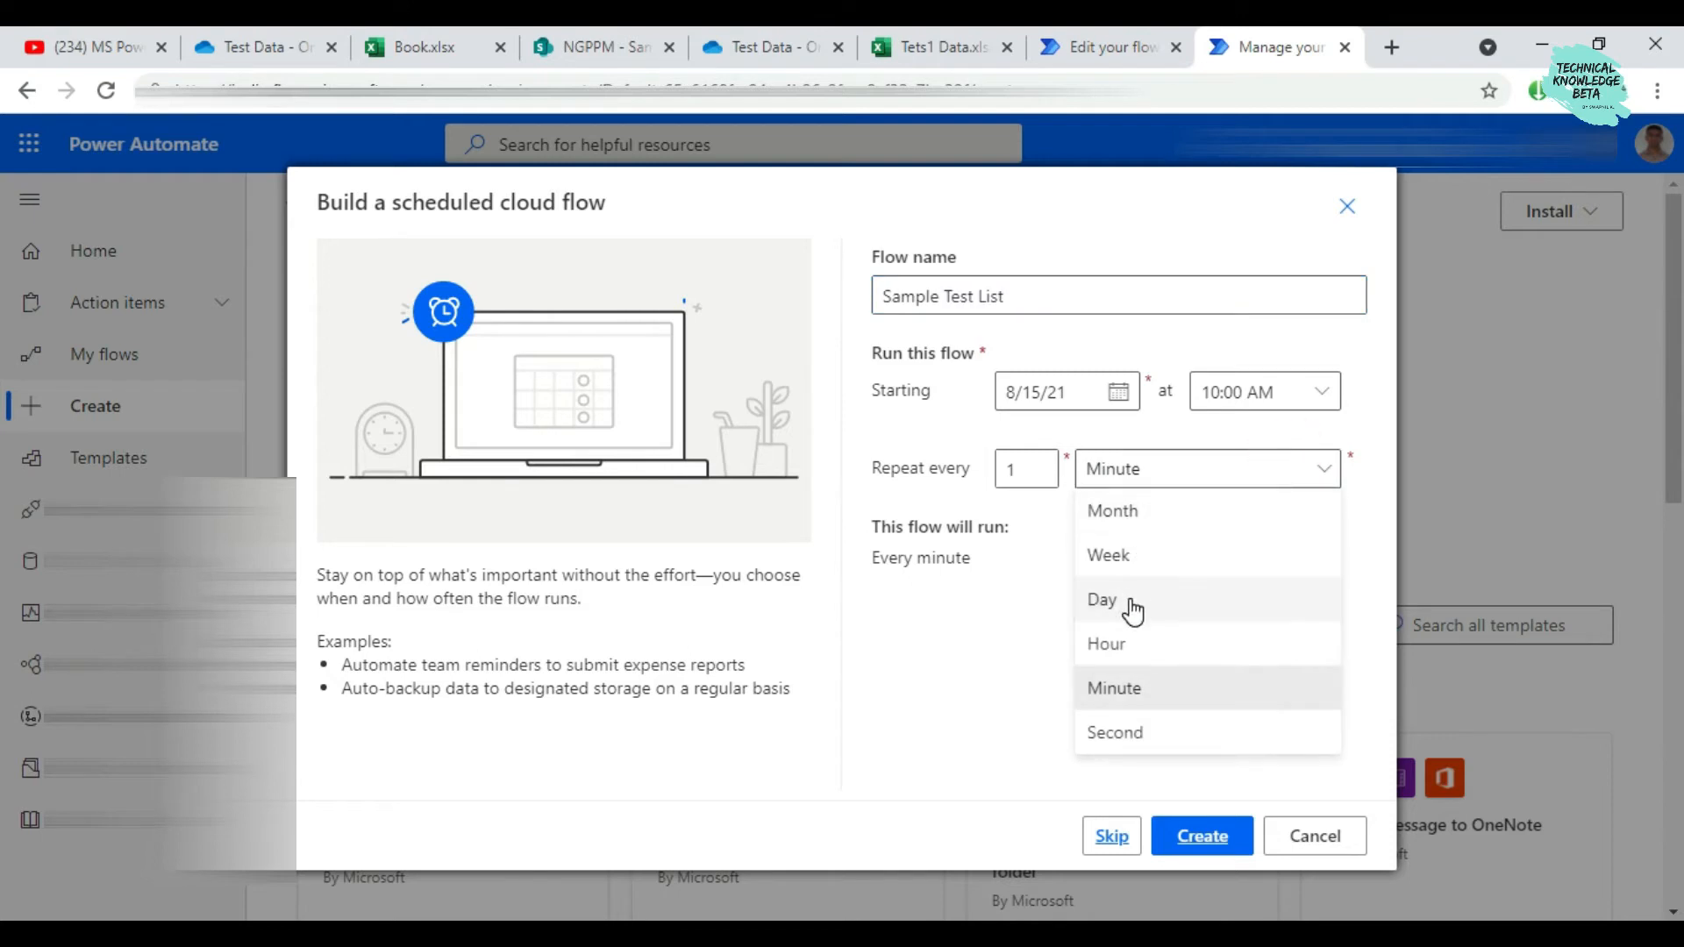
click(1129, 599)
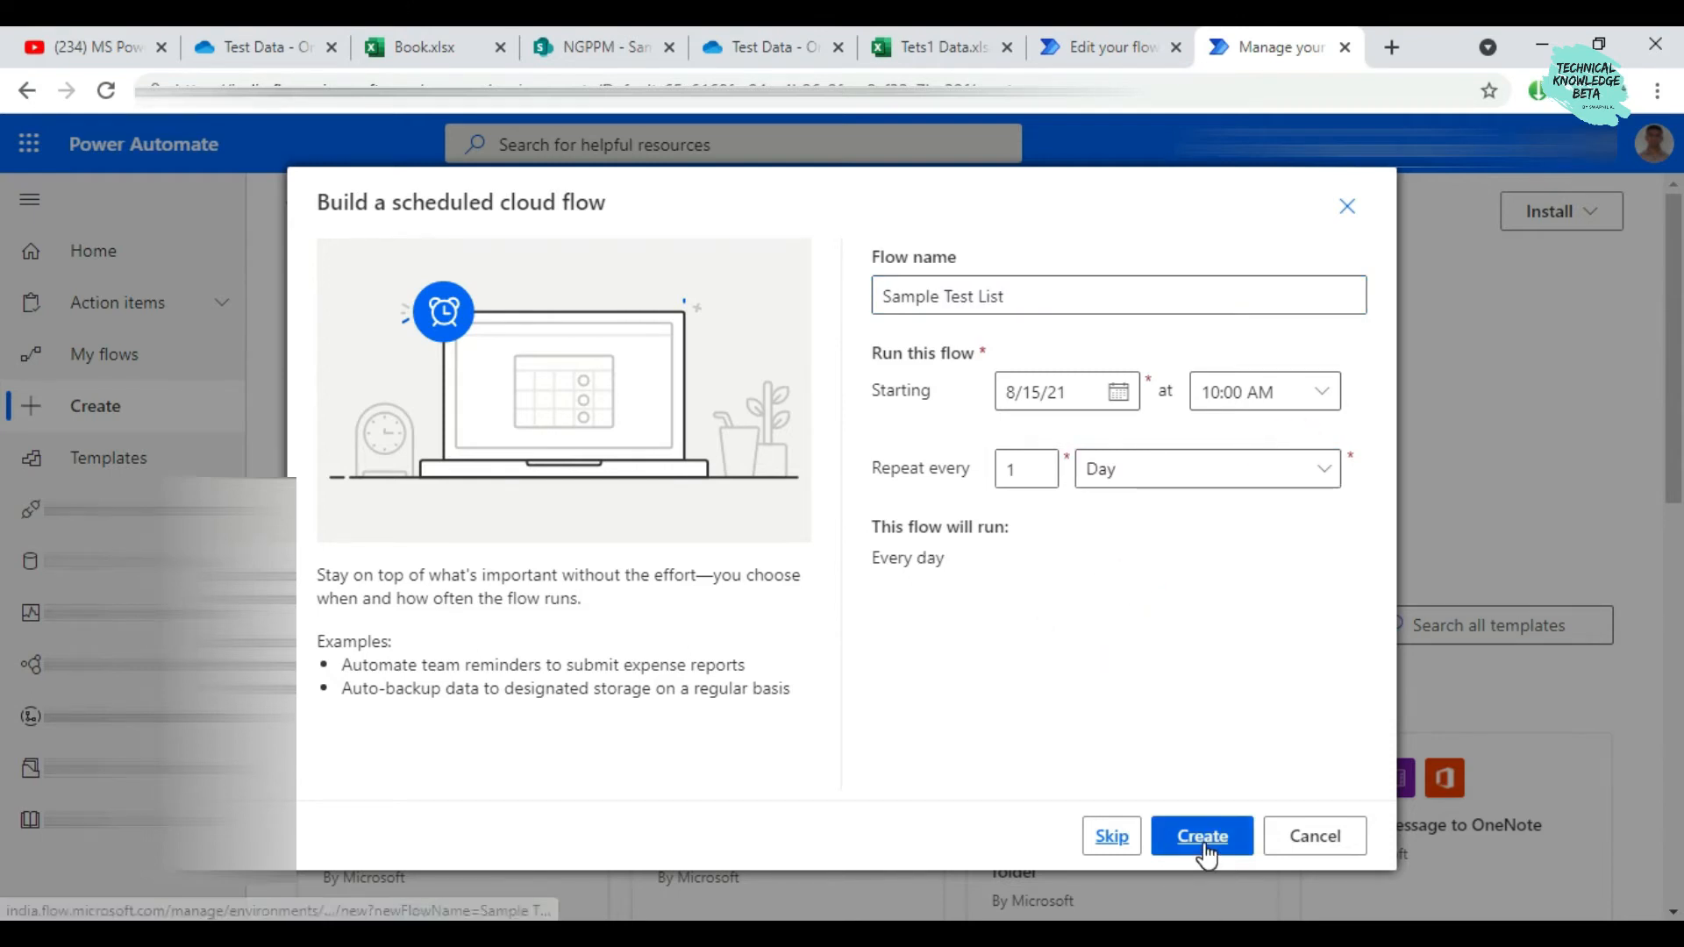
click(1203, 840)
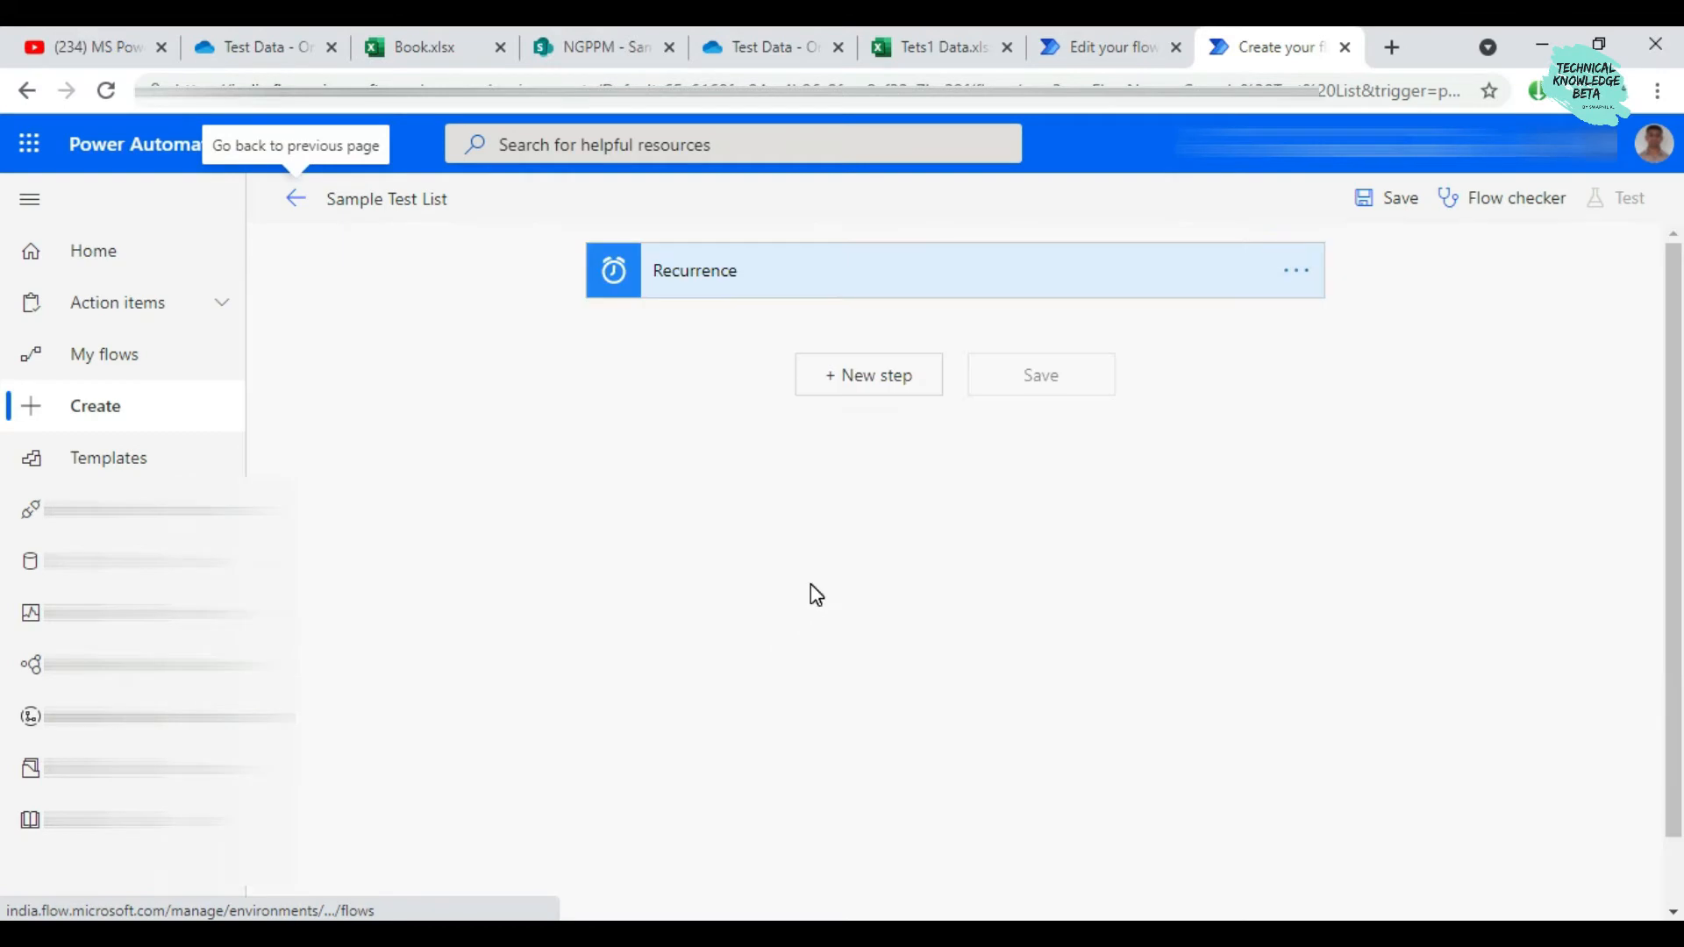
Review the interval and frequency settings of the Recurrence trigger, and collapse its card
click(906, 294)
click(725, 327)
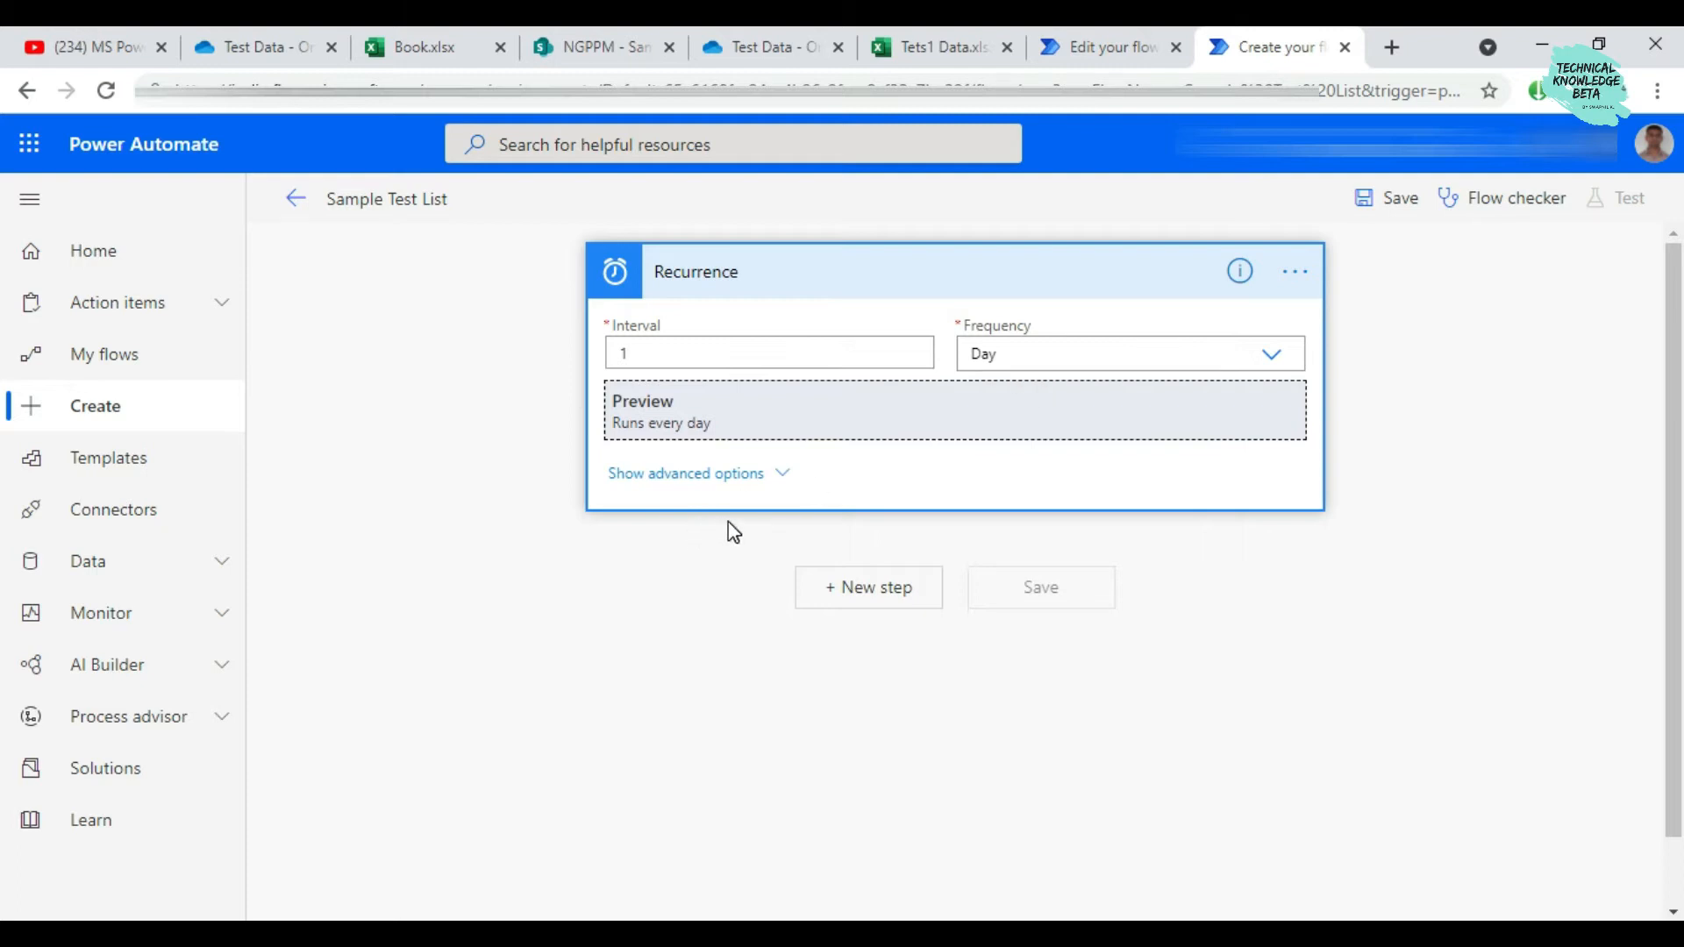
click(834, 268)
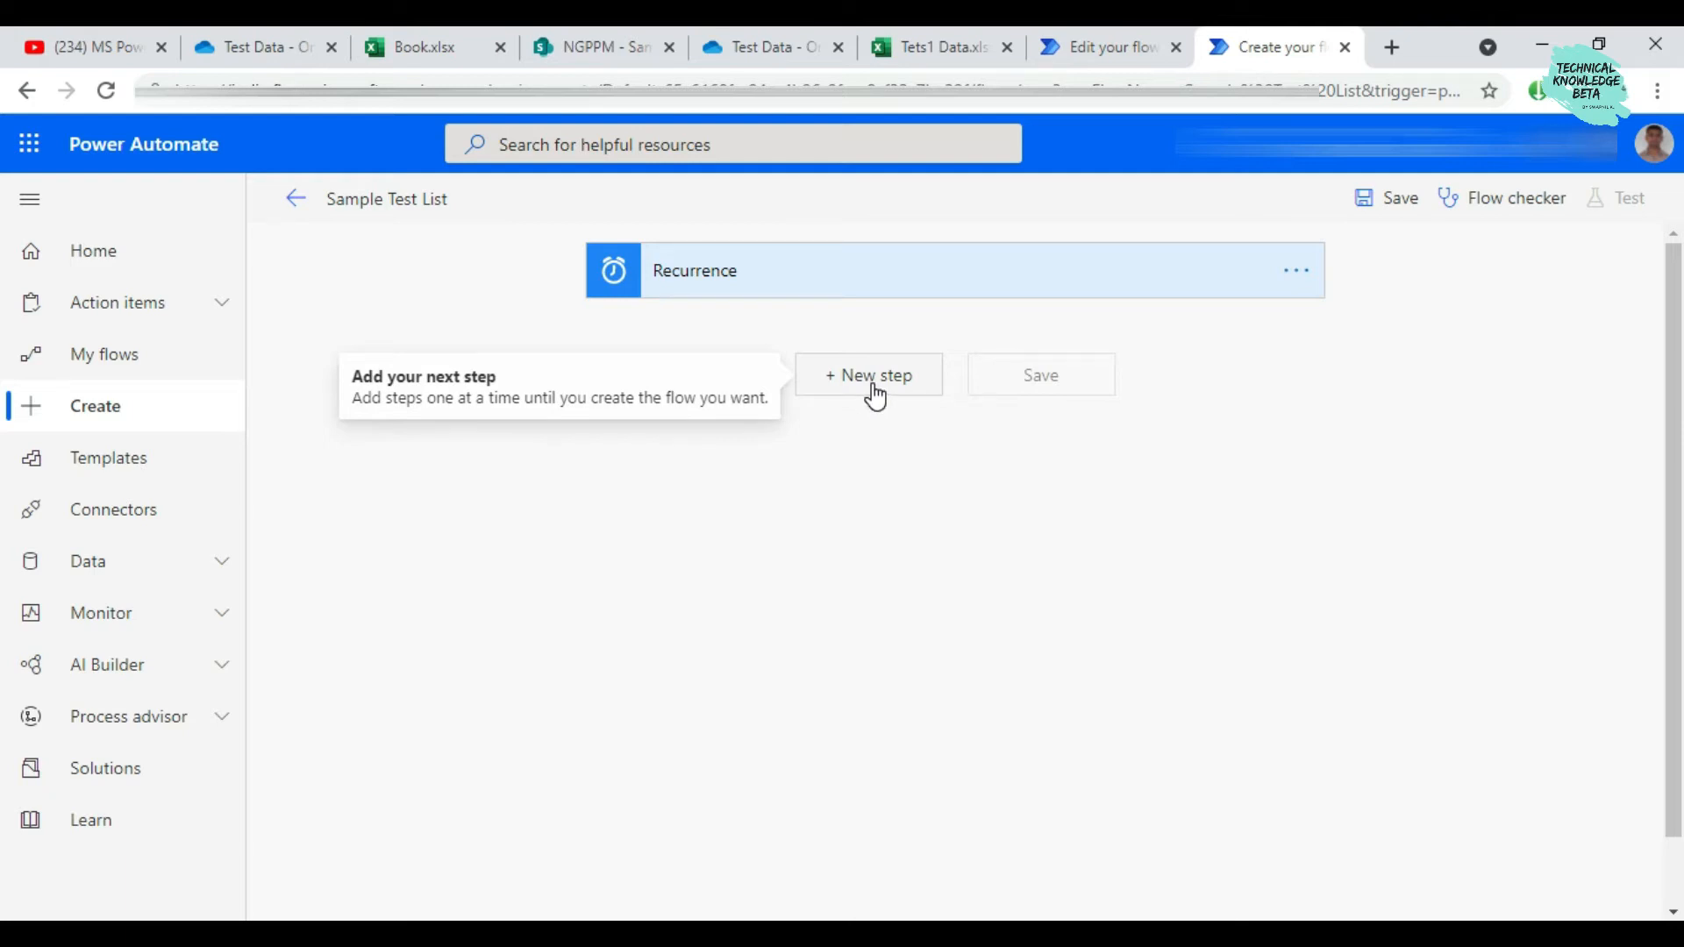
Rename Book.xlsx in the OneDrive Test Data folder as Sample Test List
click(444, 45)
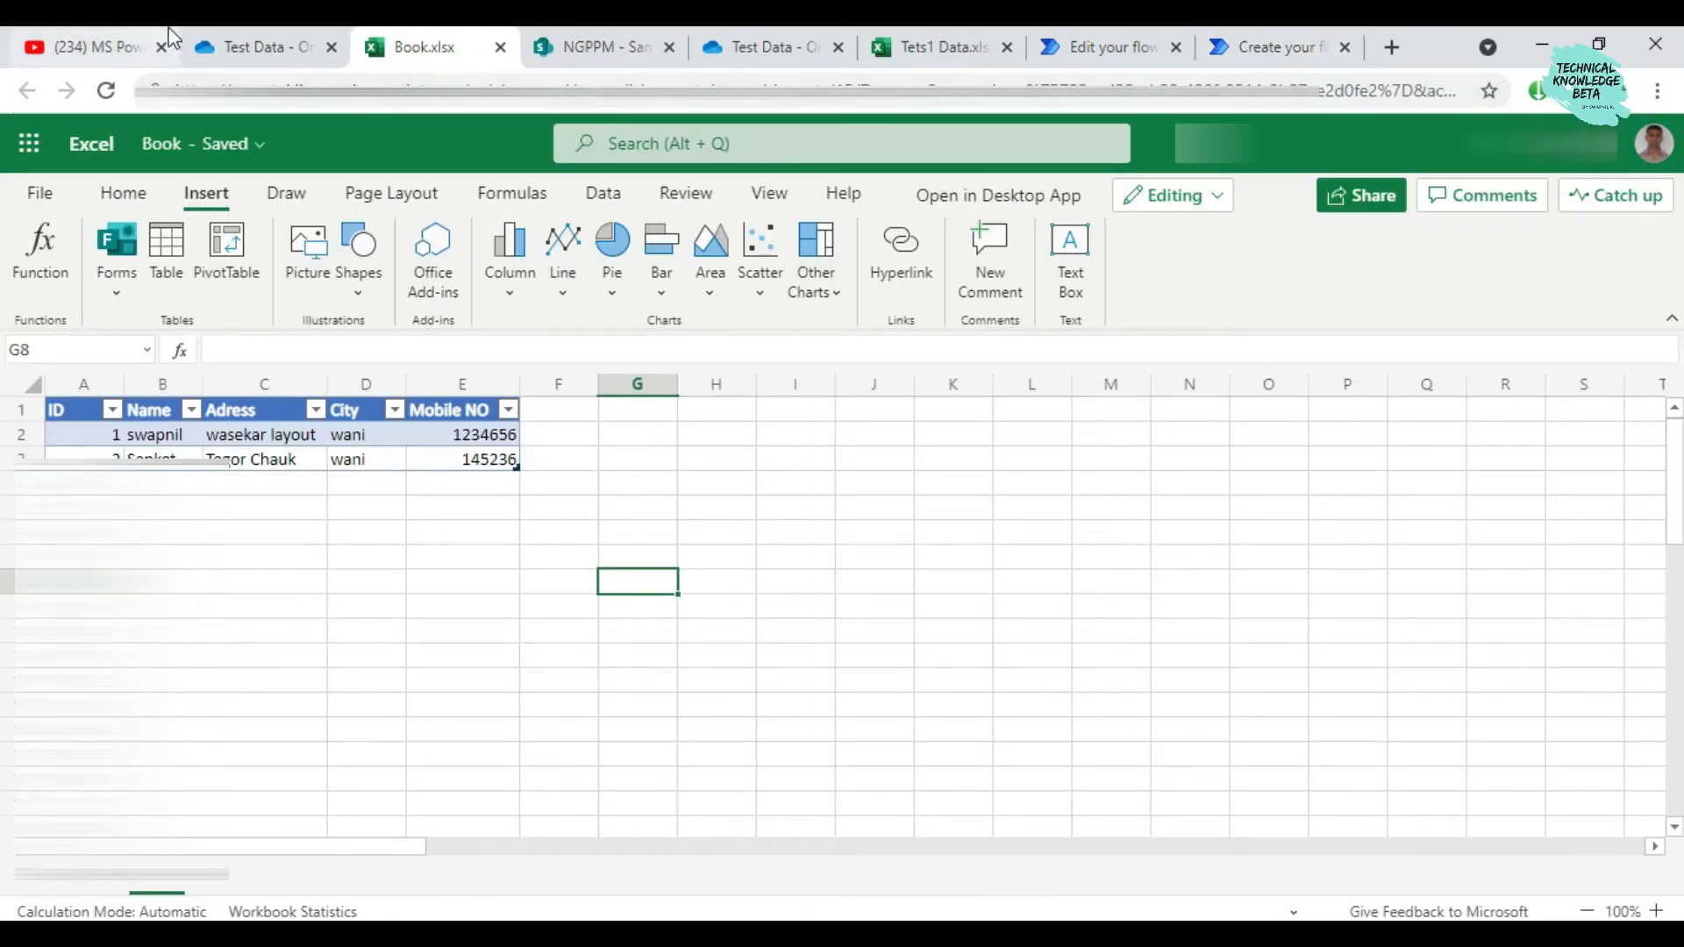
click(254, 48)
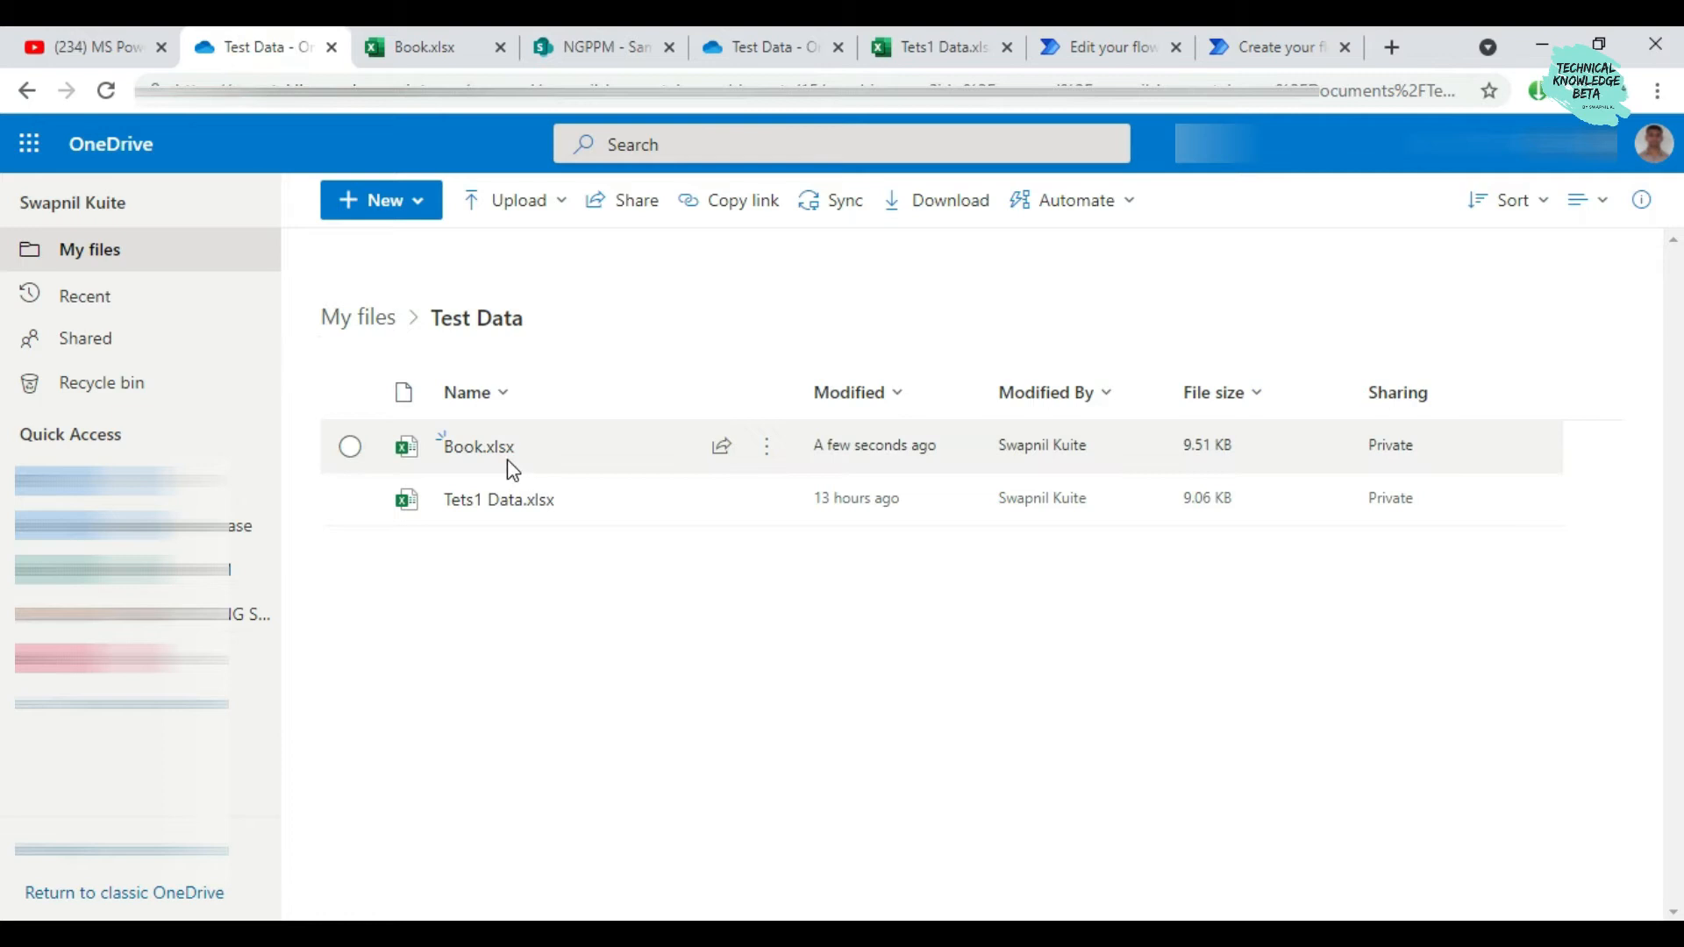
click(767, 446)
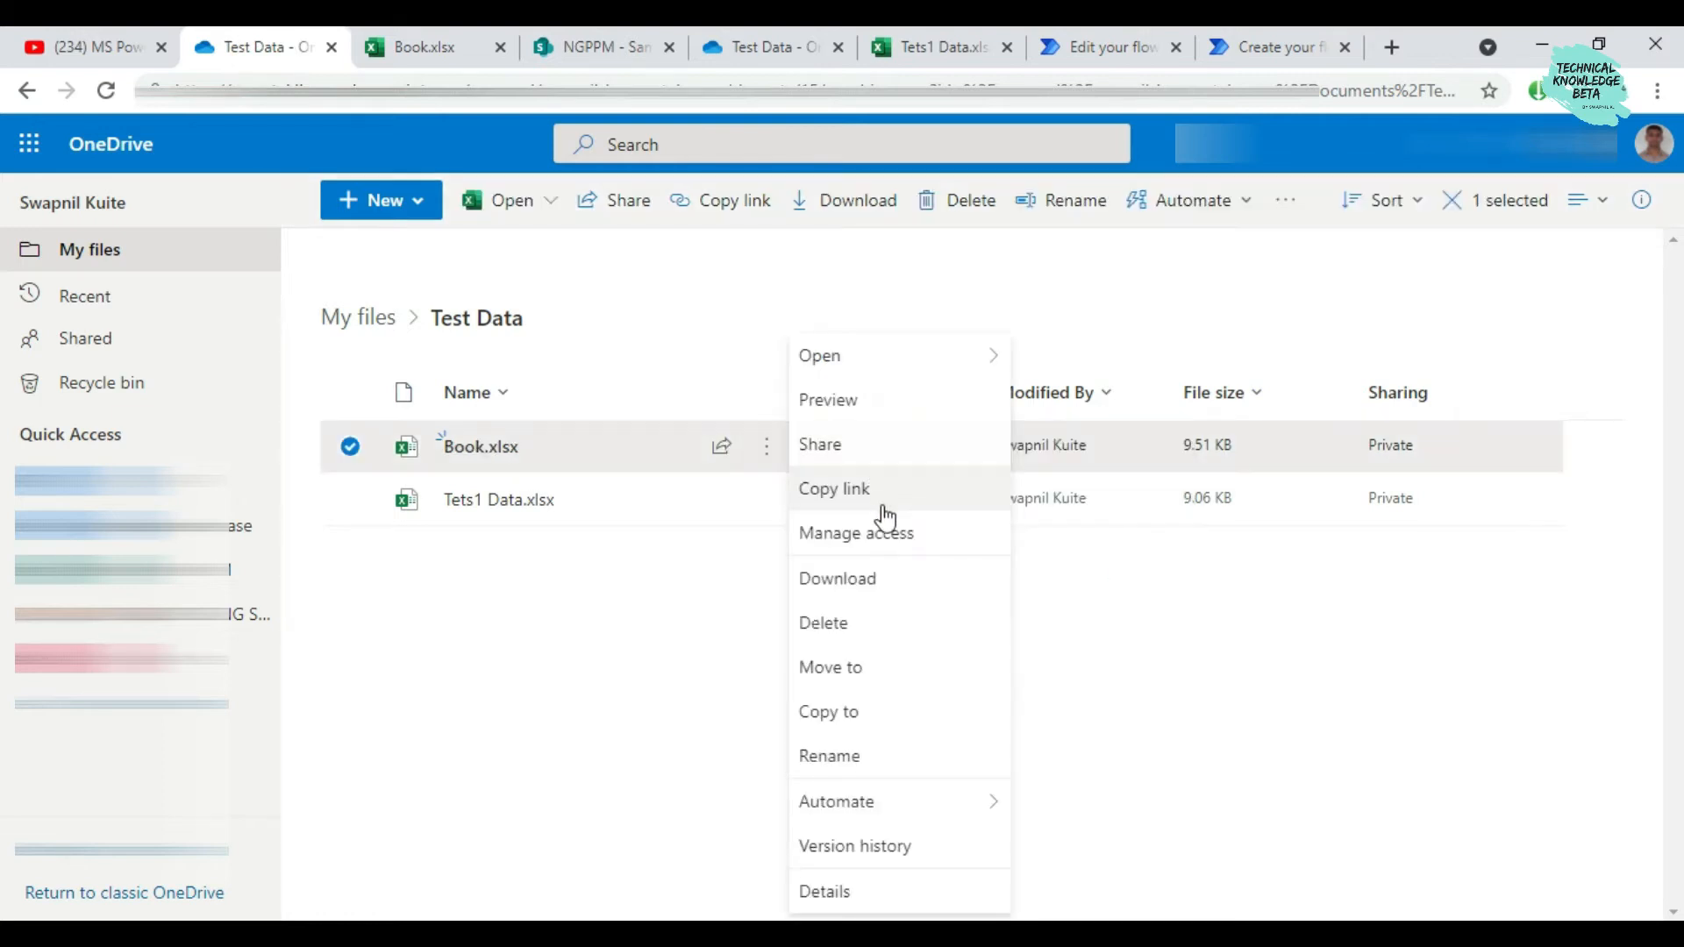
click(847, 756)
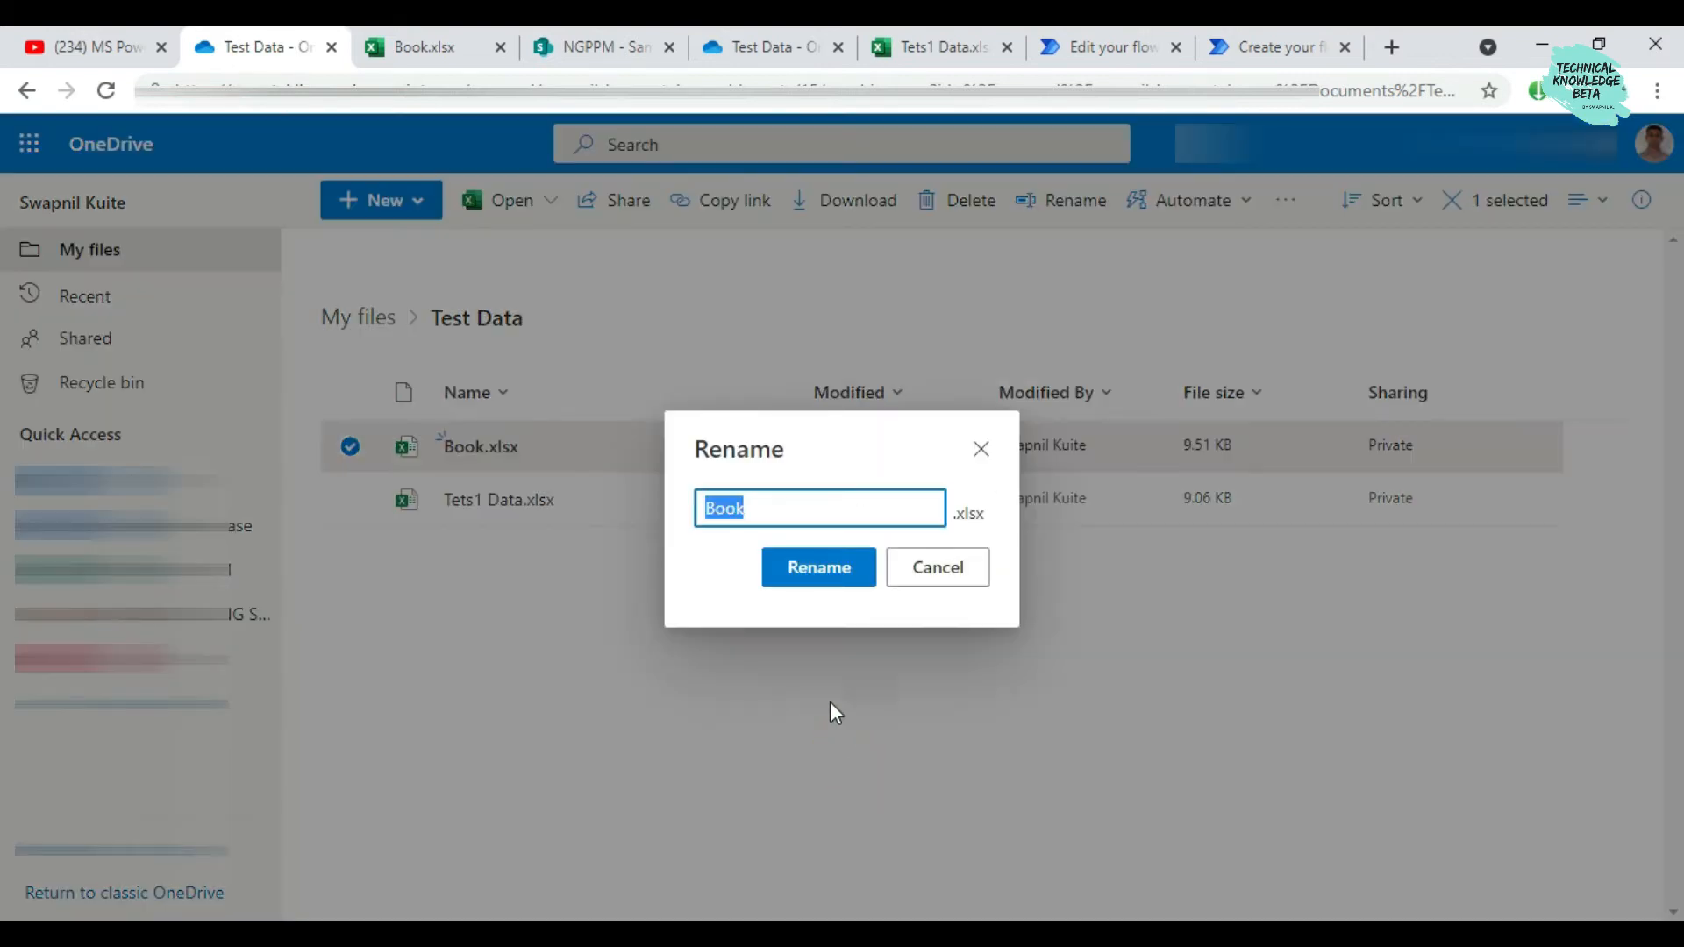
key(BackSpace)
text(Sample Test List)
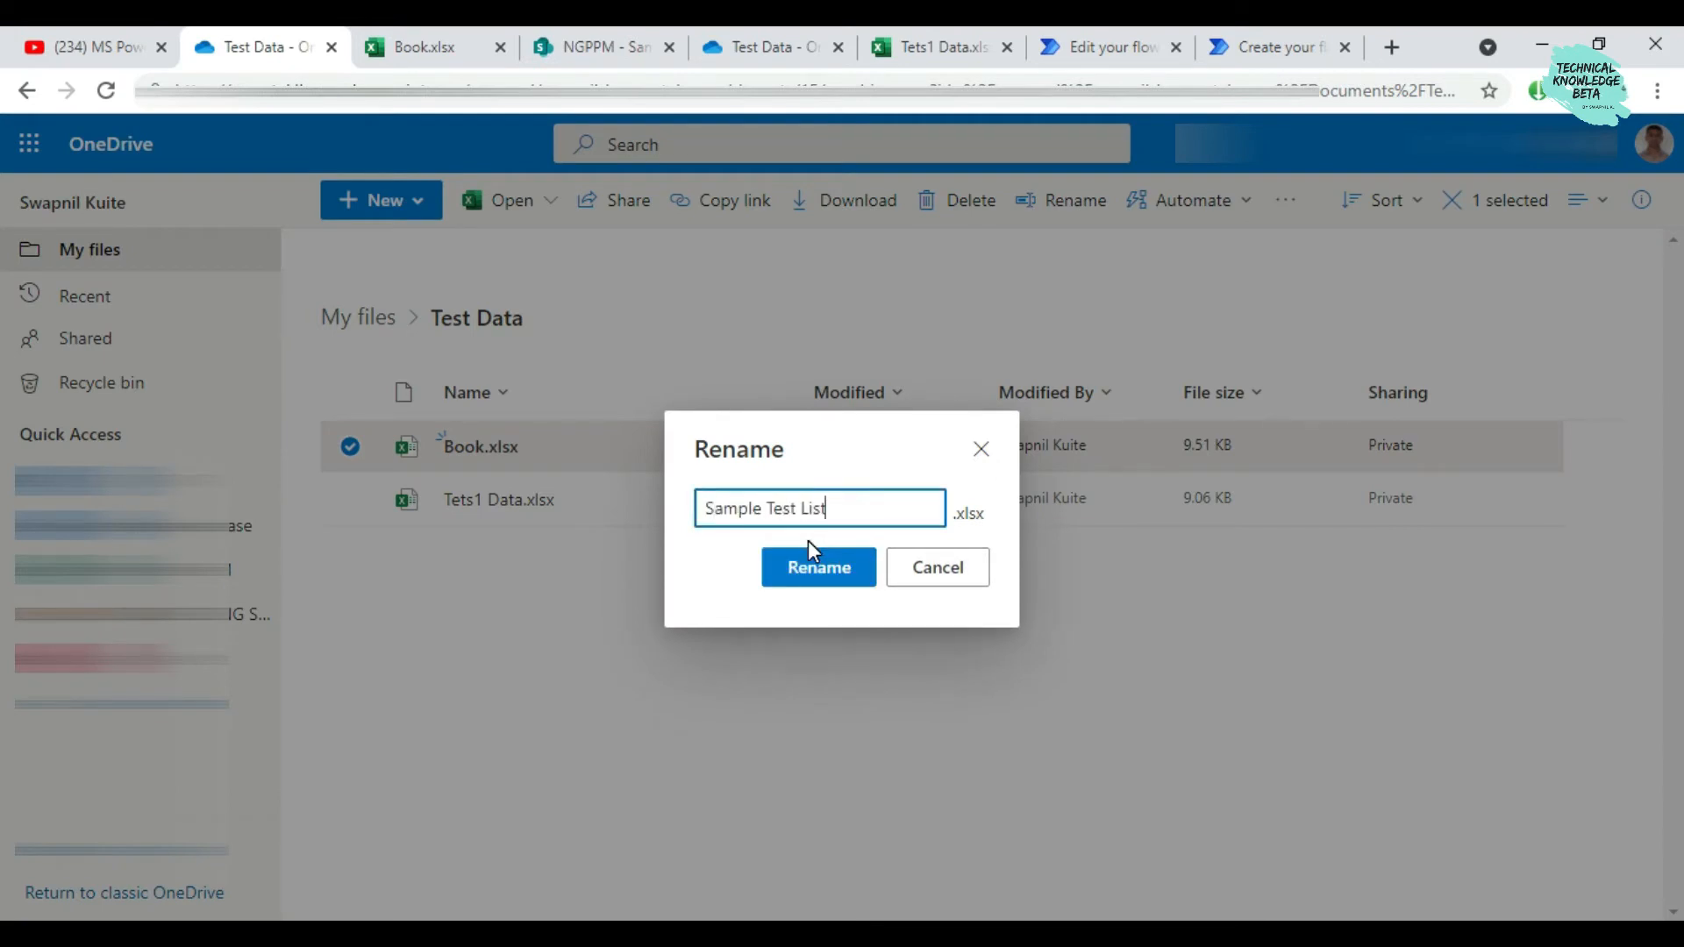
click(814, 567)
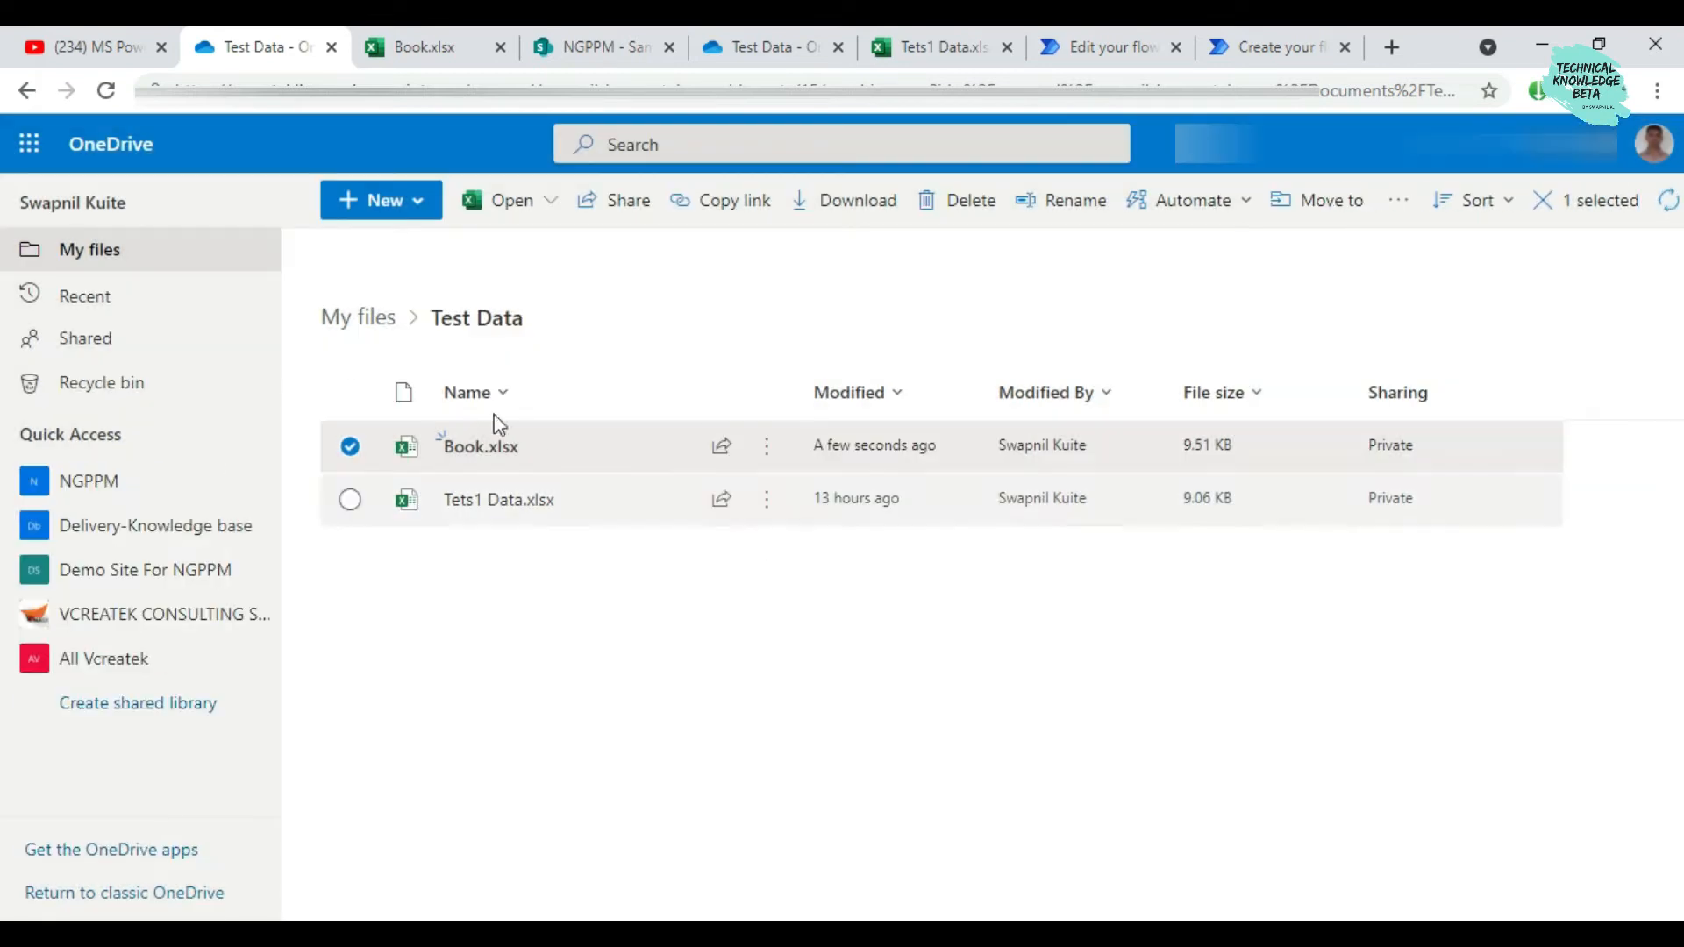
Open the renamed workbook from OneDrive and look over its contact table
click(476, 447)
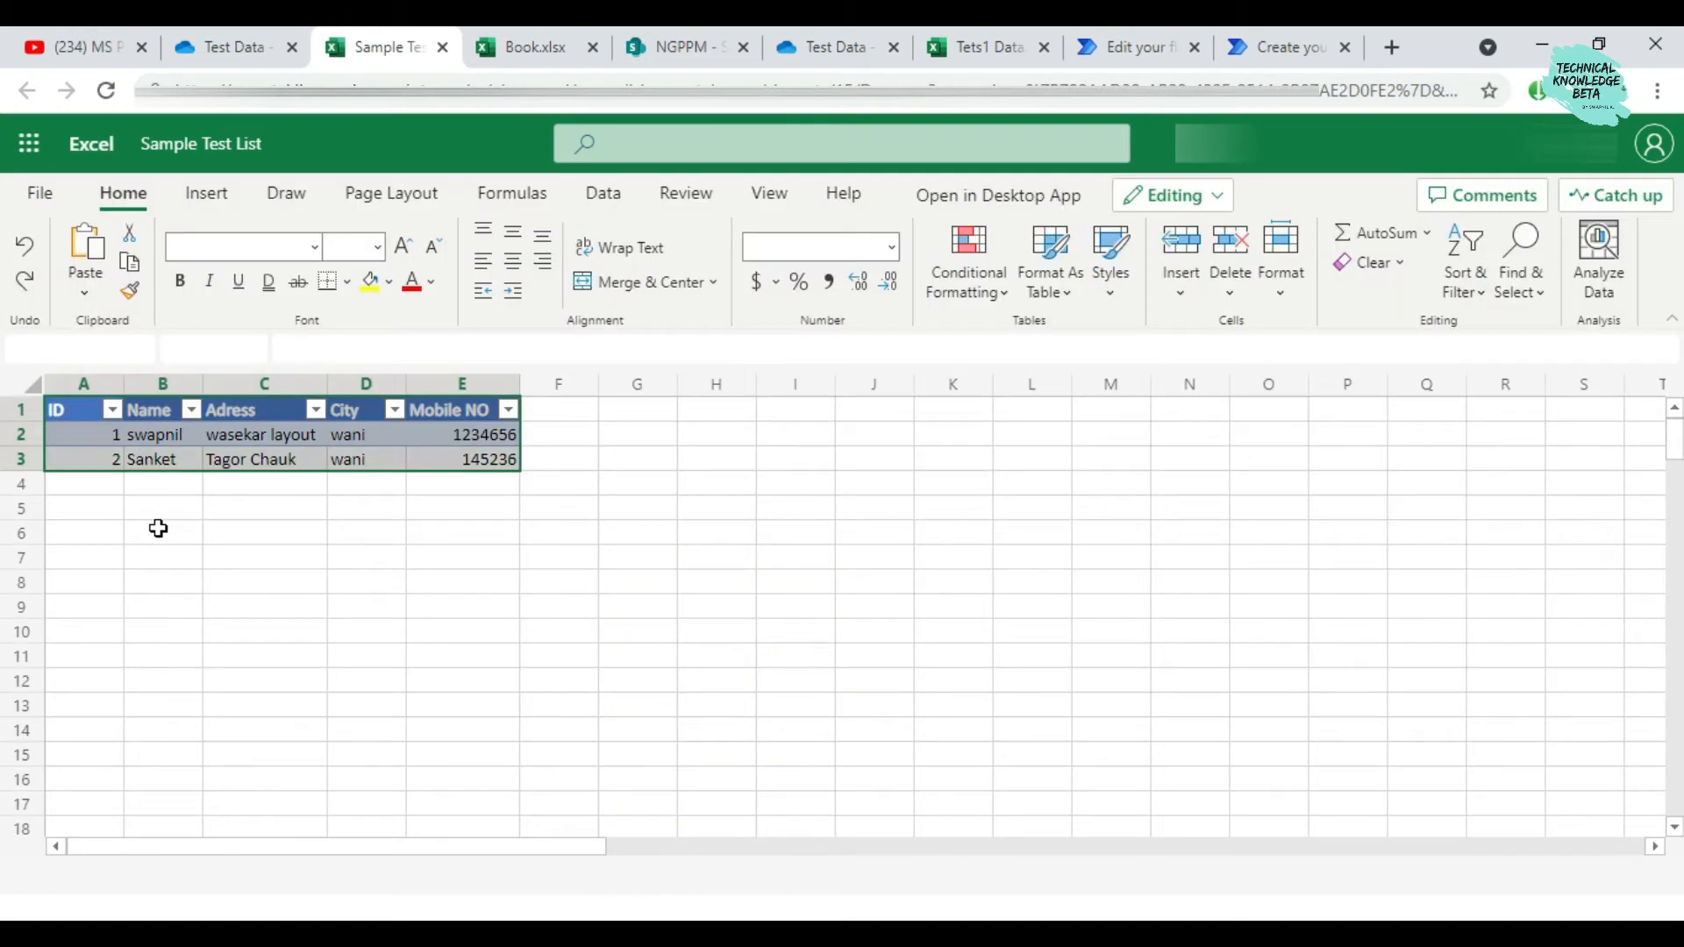
click(203, 194)
click(190, 487)
click(142, 430)
click(123, 194)
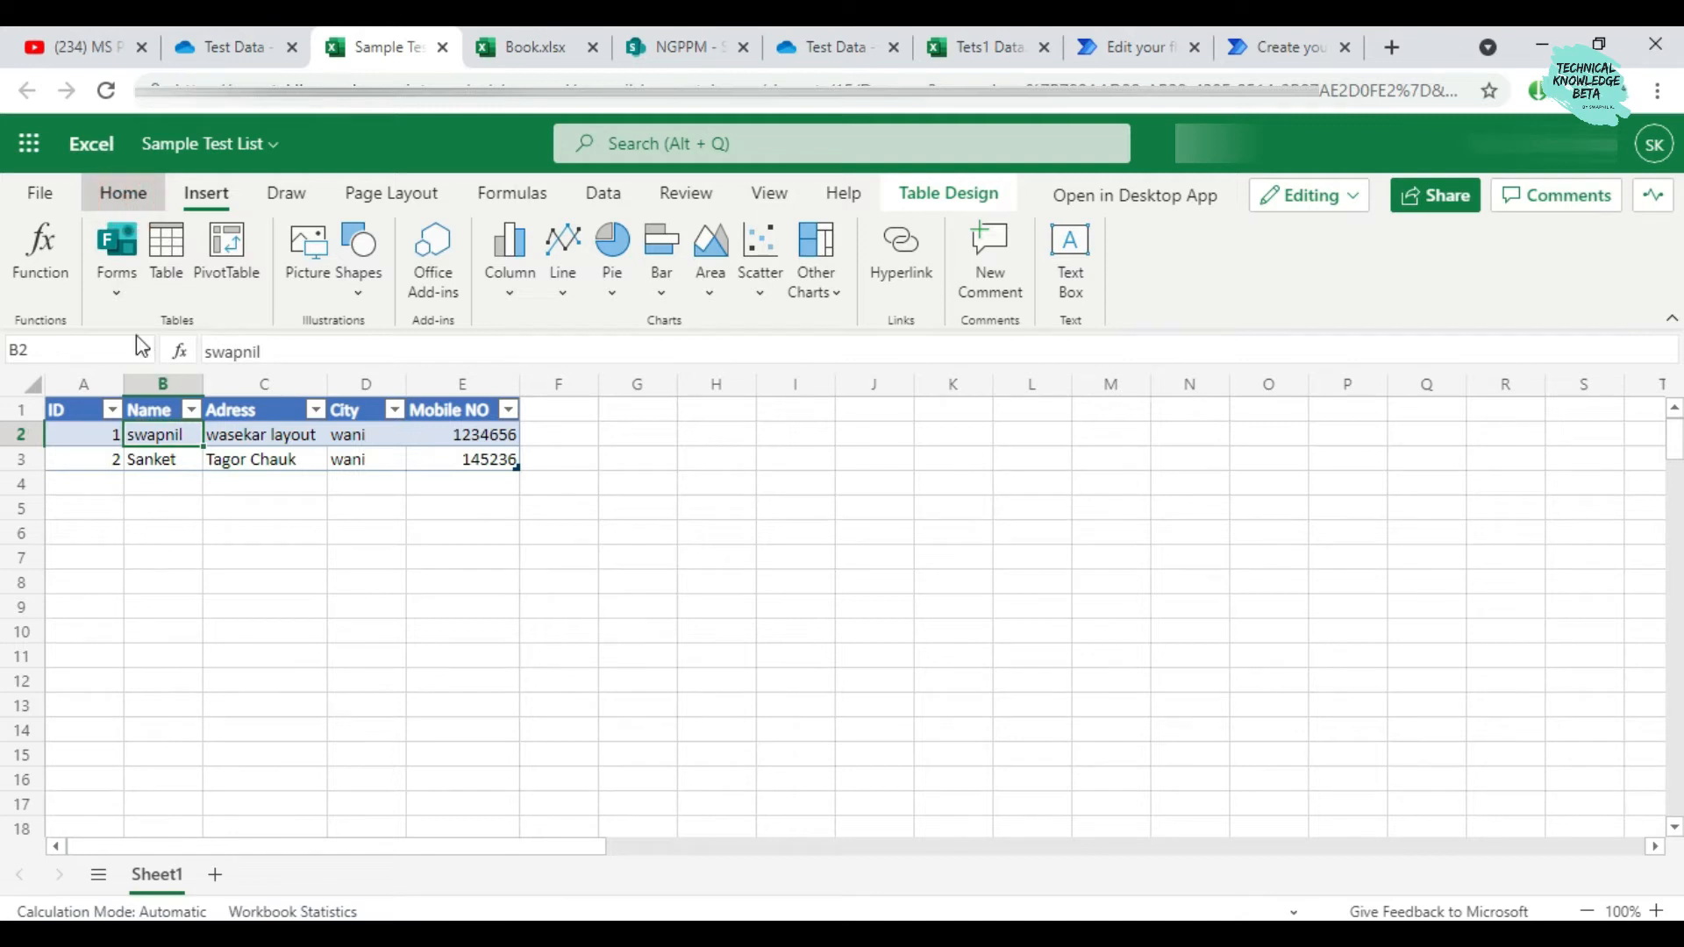
click(189, 188)
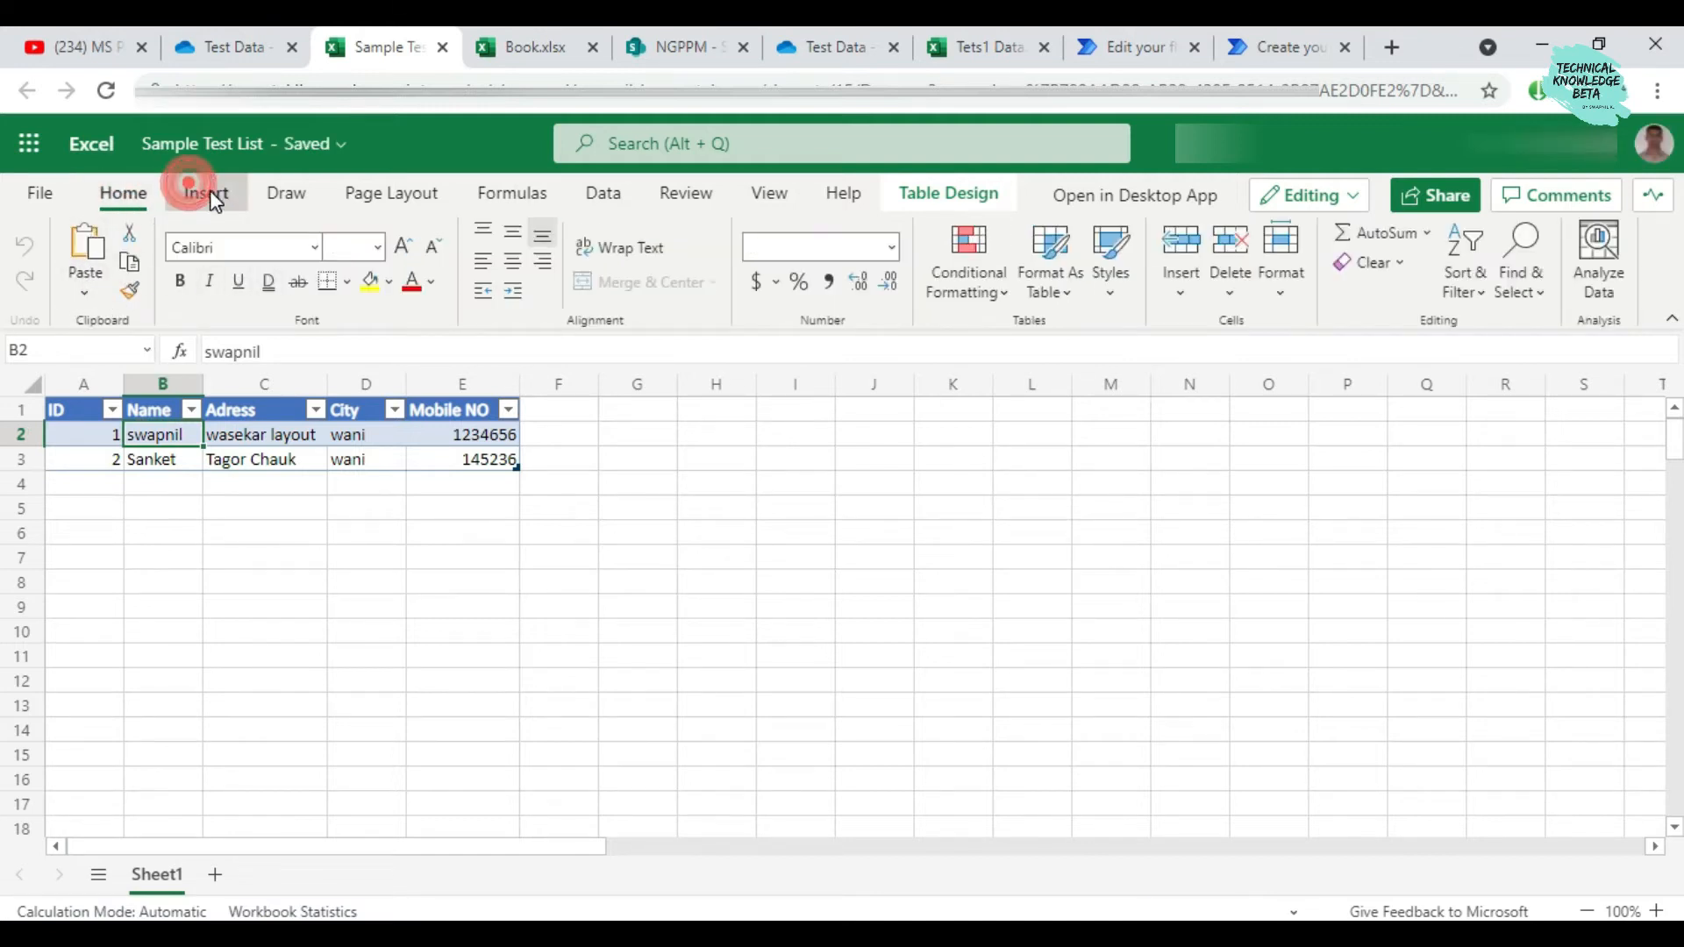
click(140, 581)
Select the data range with its headers and pick Table1 from the named ranges to check the table's name and extent
drag(79, 411, 474, 465)
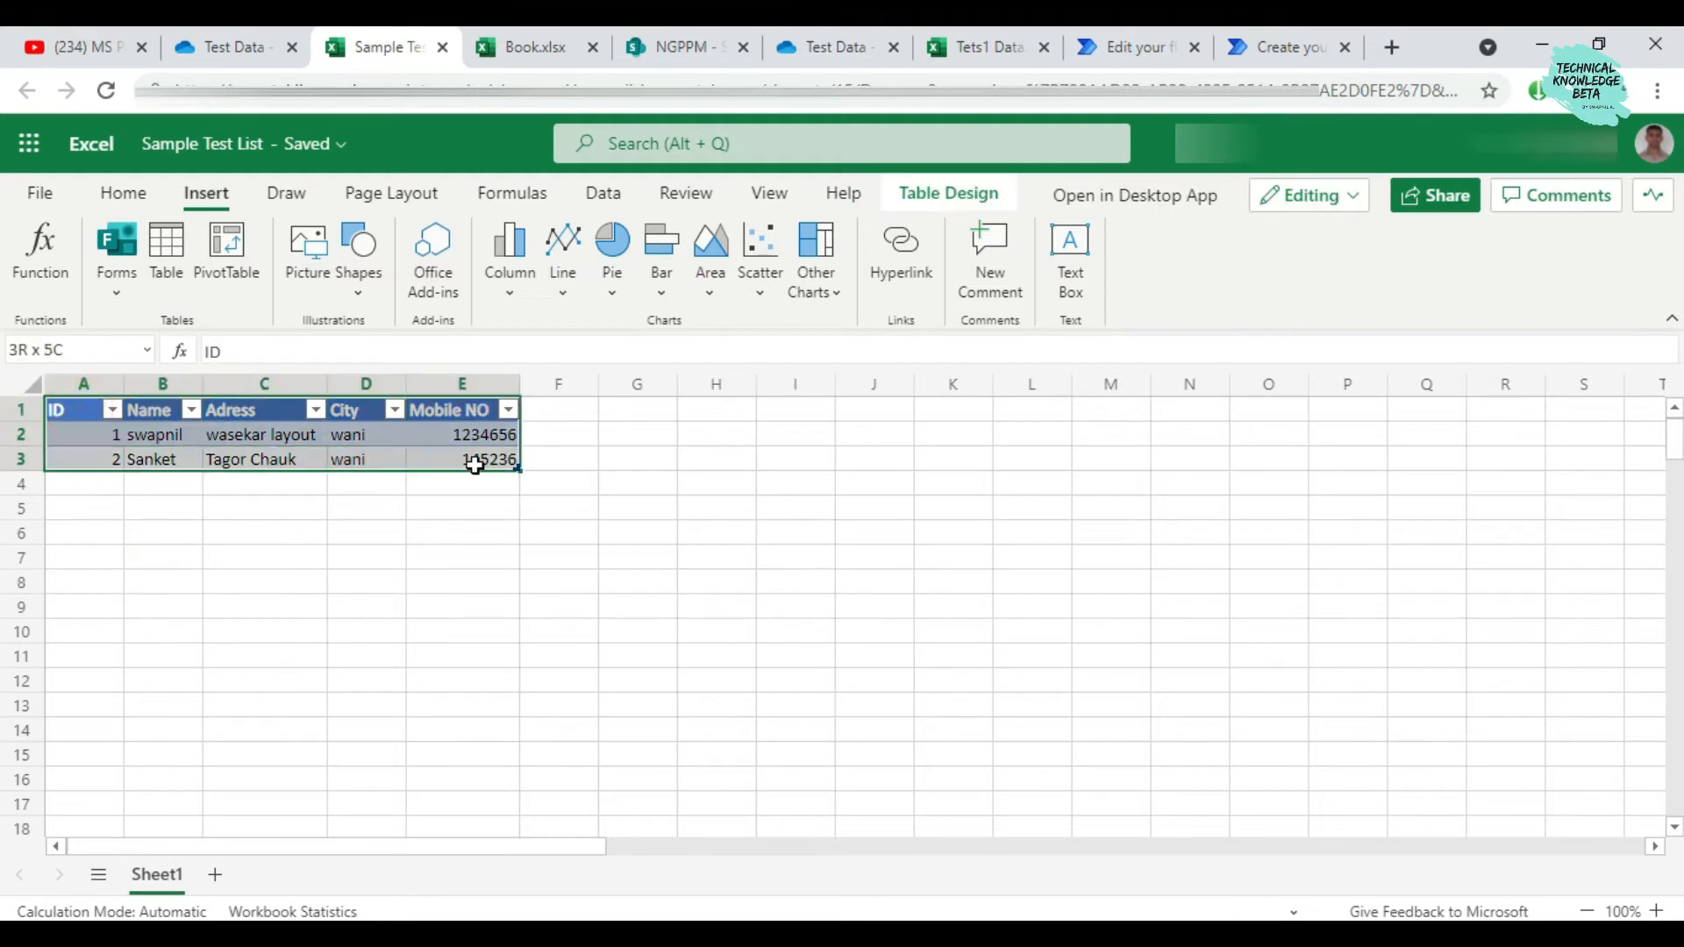
click(145, 350)
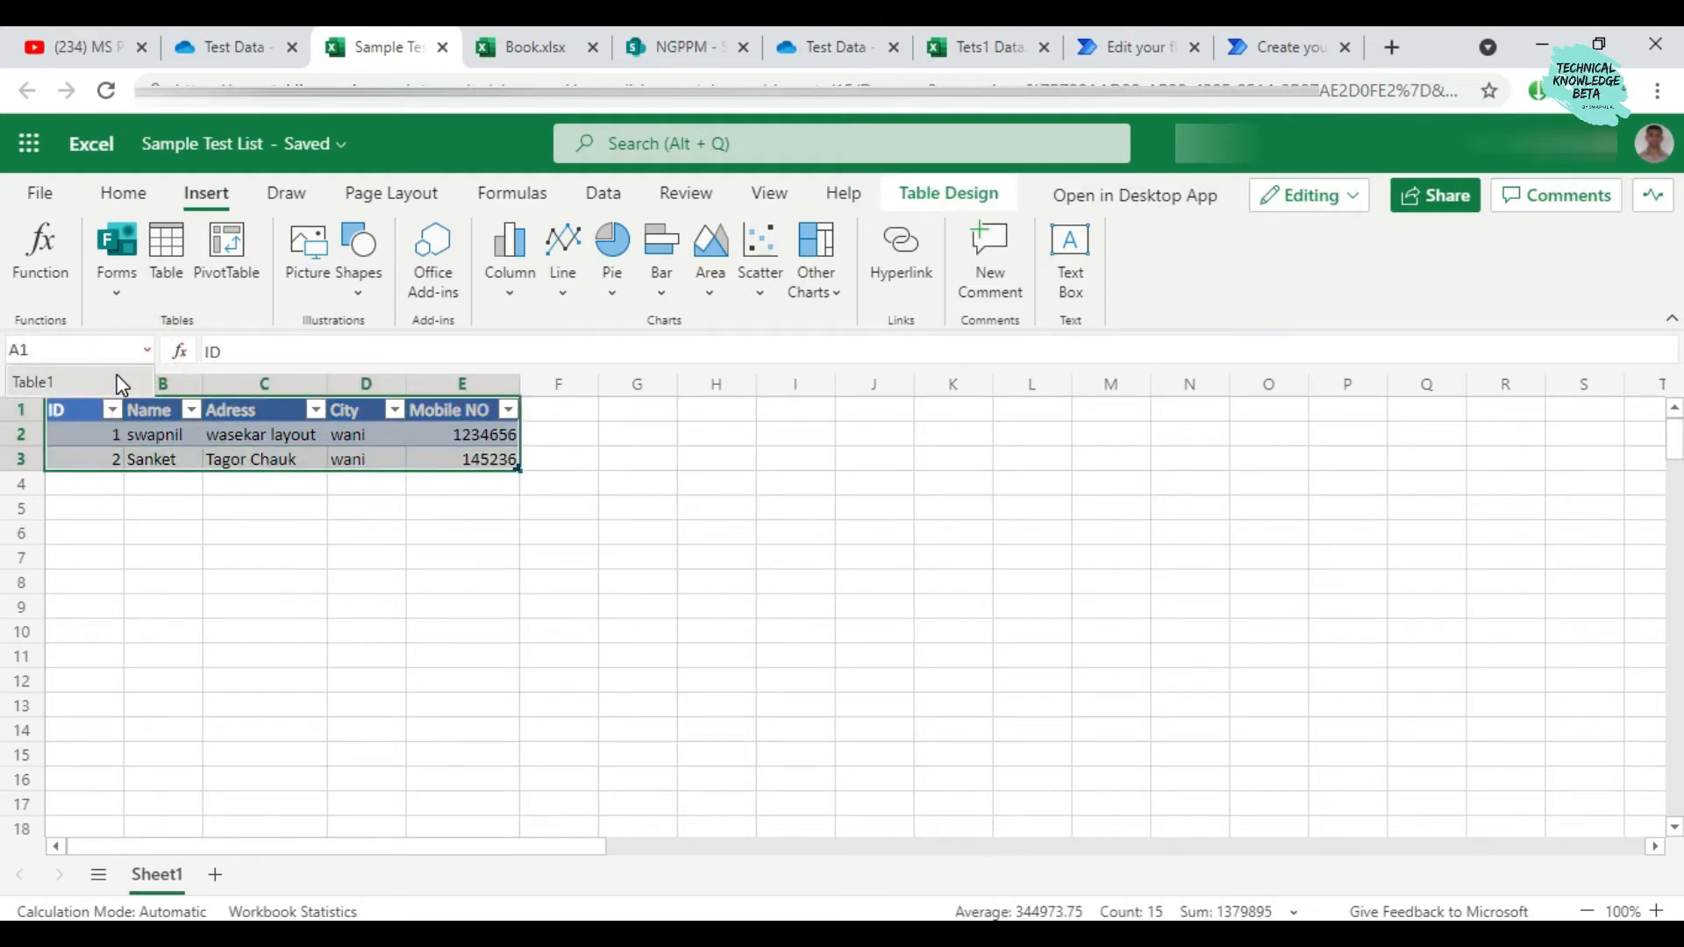
click(122, 383)
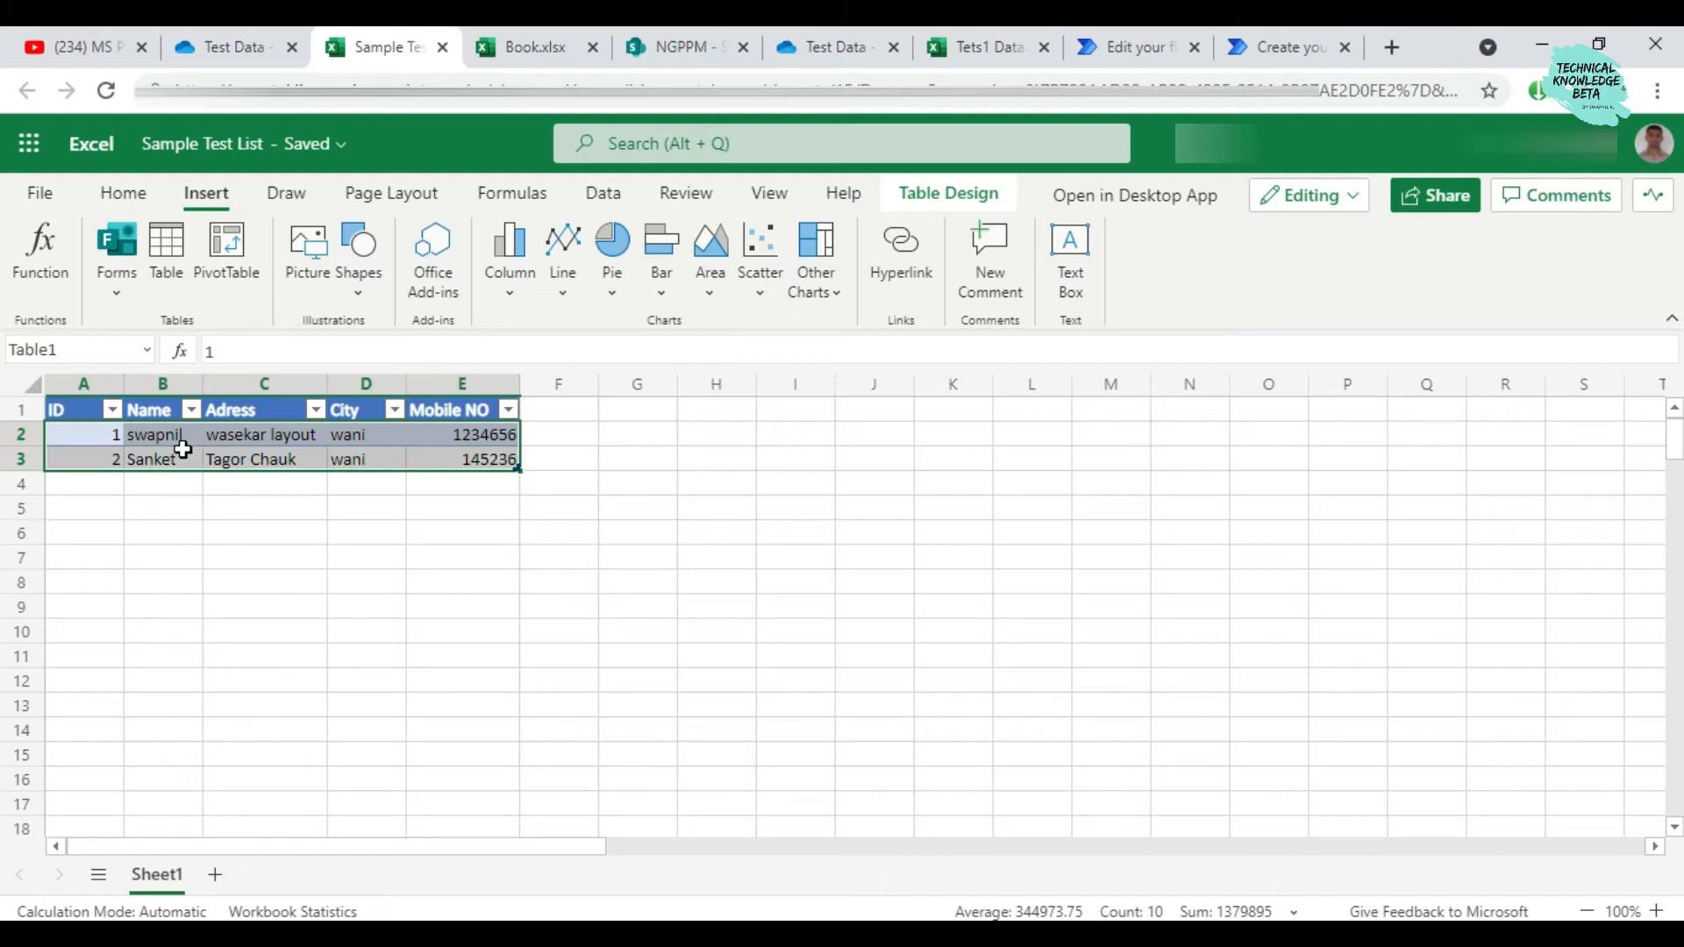
click(209, 530)
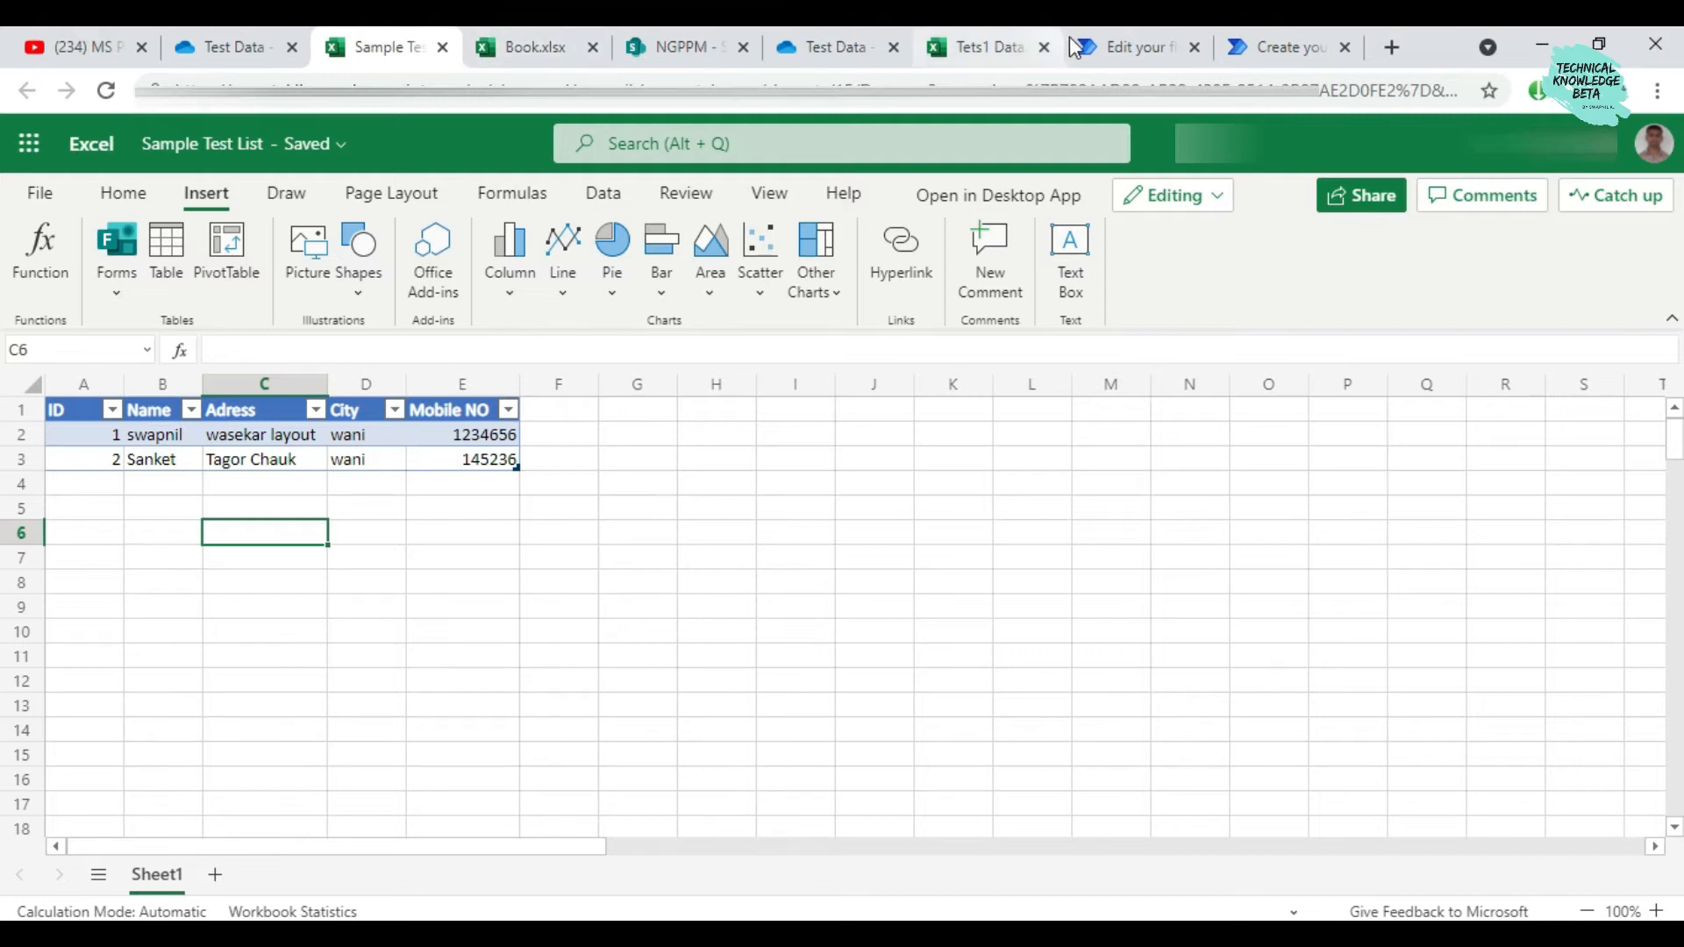
Switch to the Sample Test List flow in Power Automate and add a new step below the Recurrence trigger
click(1273, 47)
click(896, 367)
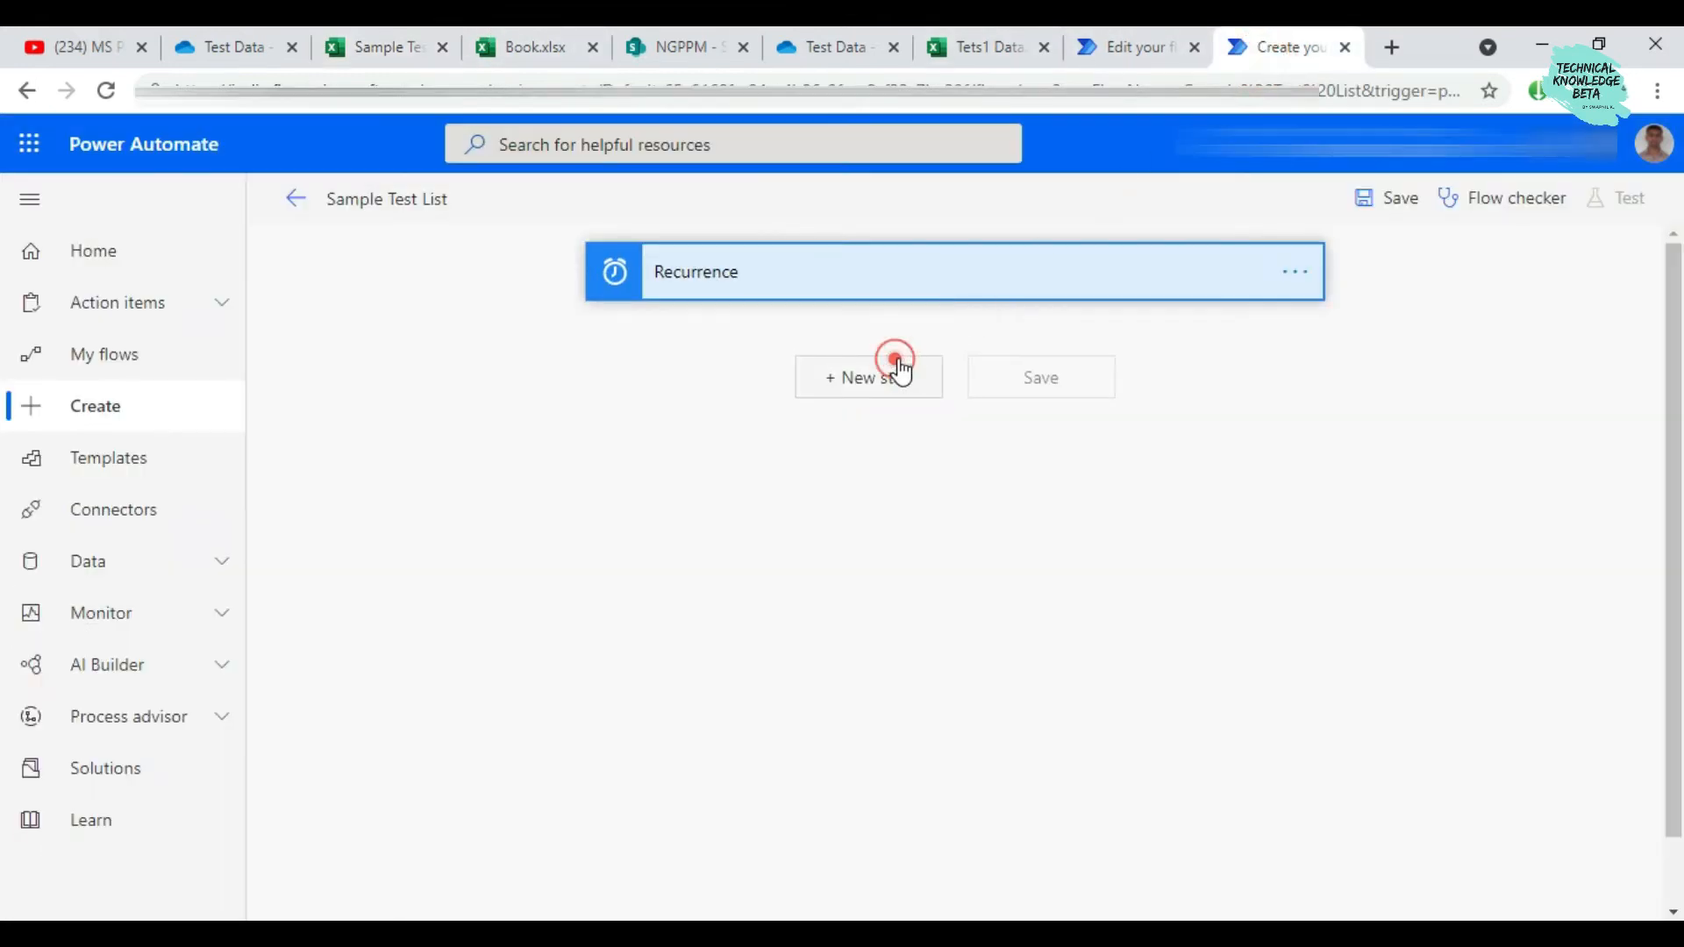
click(729, 435)
text(get)
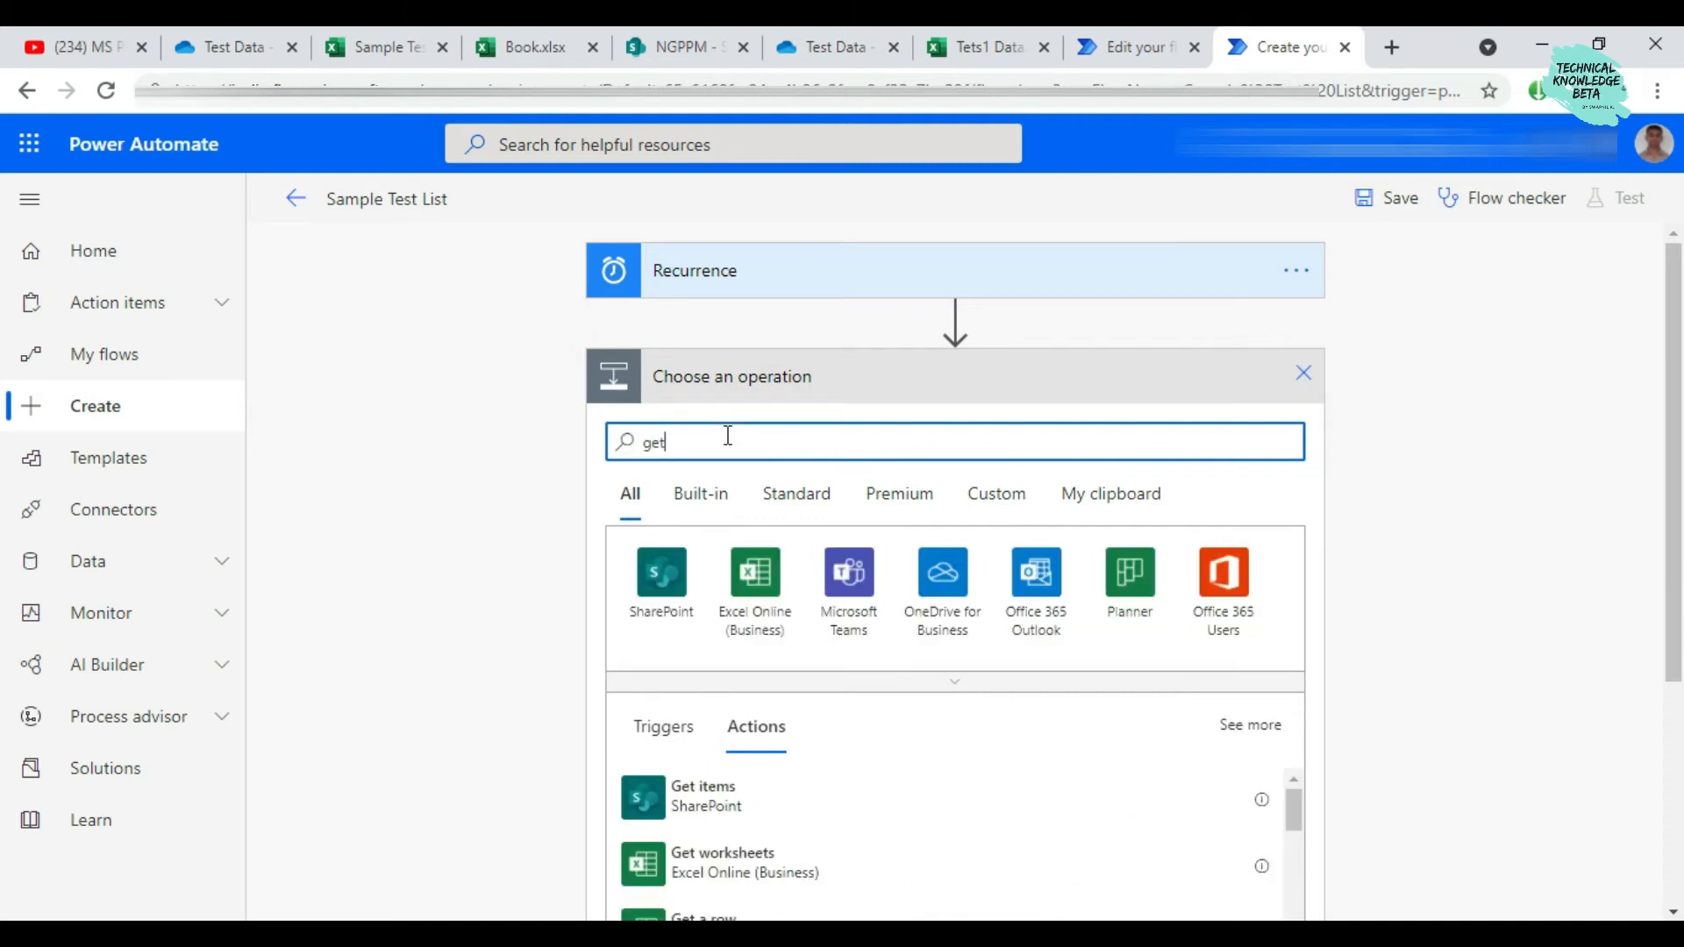
key(BackSpace)
key(BackSpace)
key(BackSpace)
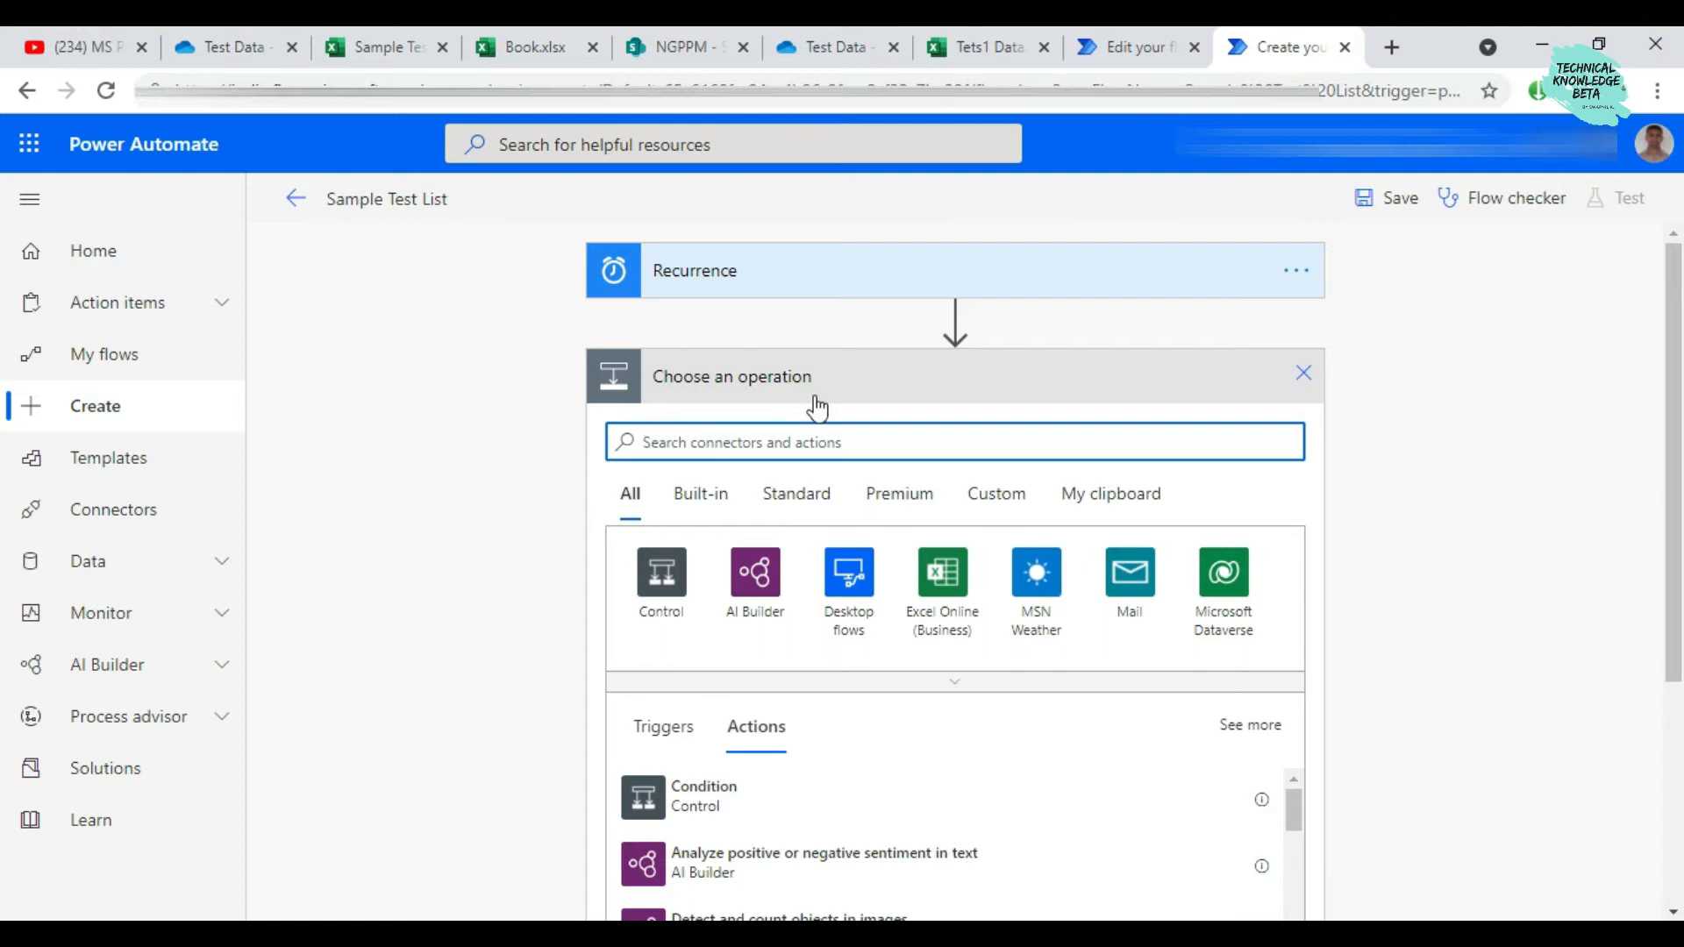
Add the Excel Online (Business) action List rows present in a table and set its location to OneDrive for Business
click(947, 625)
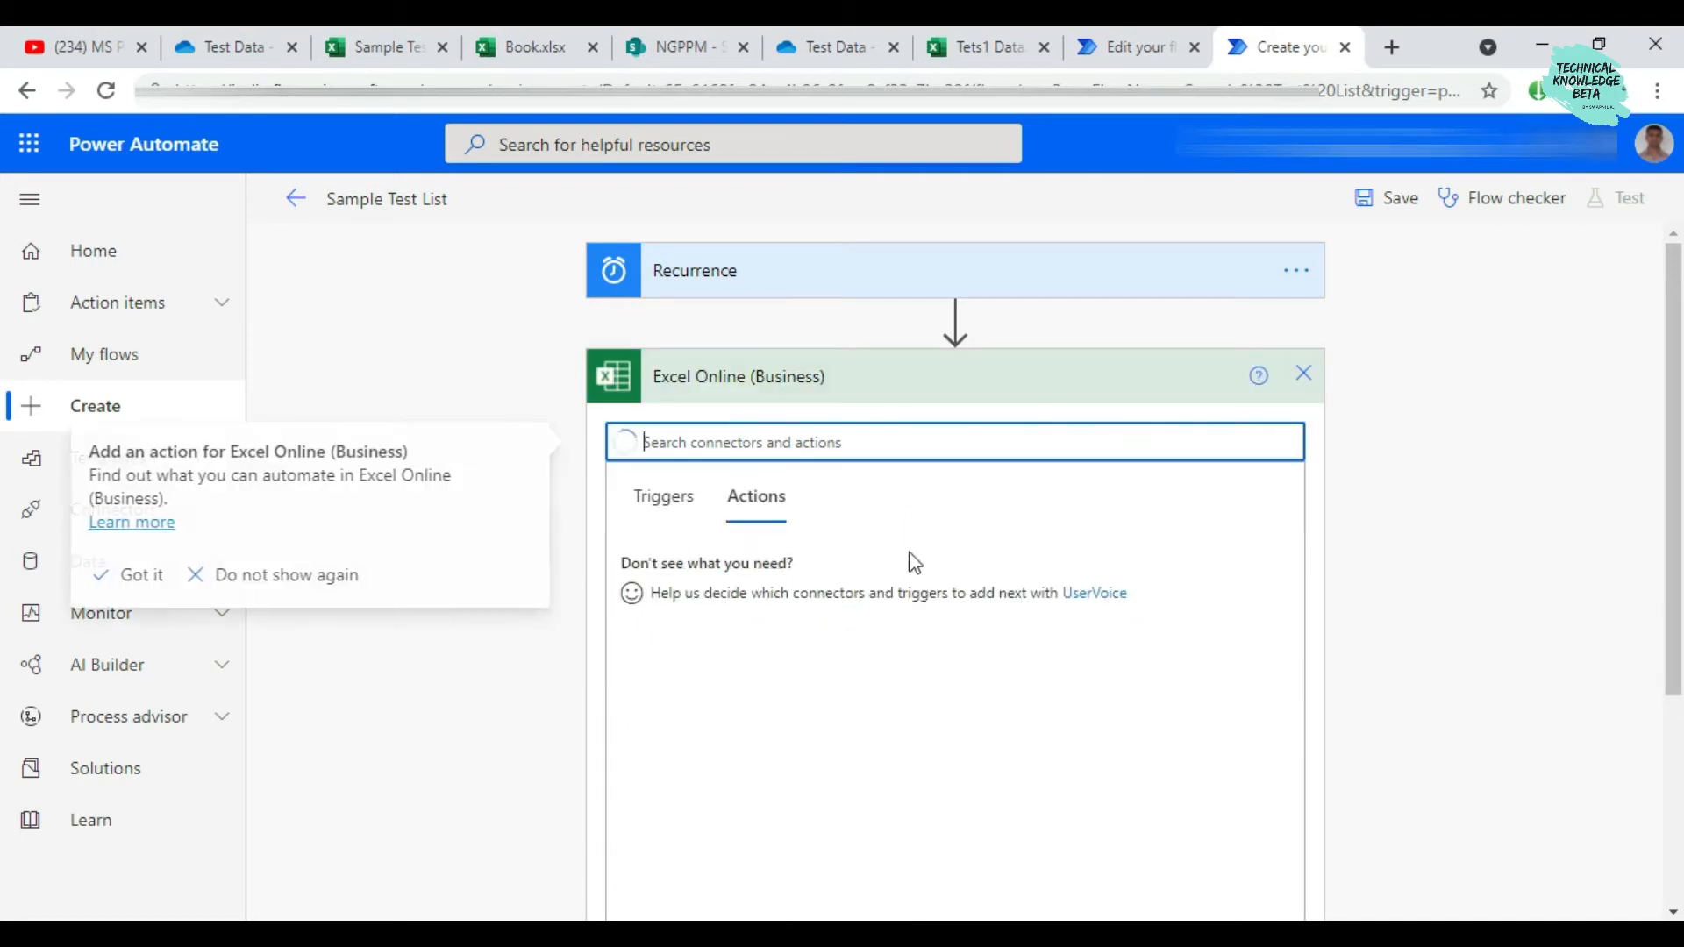
click(714, 440)
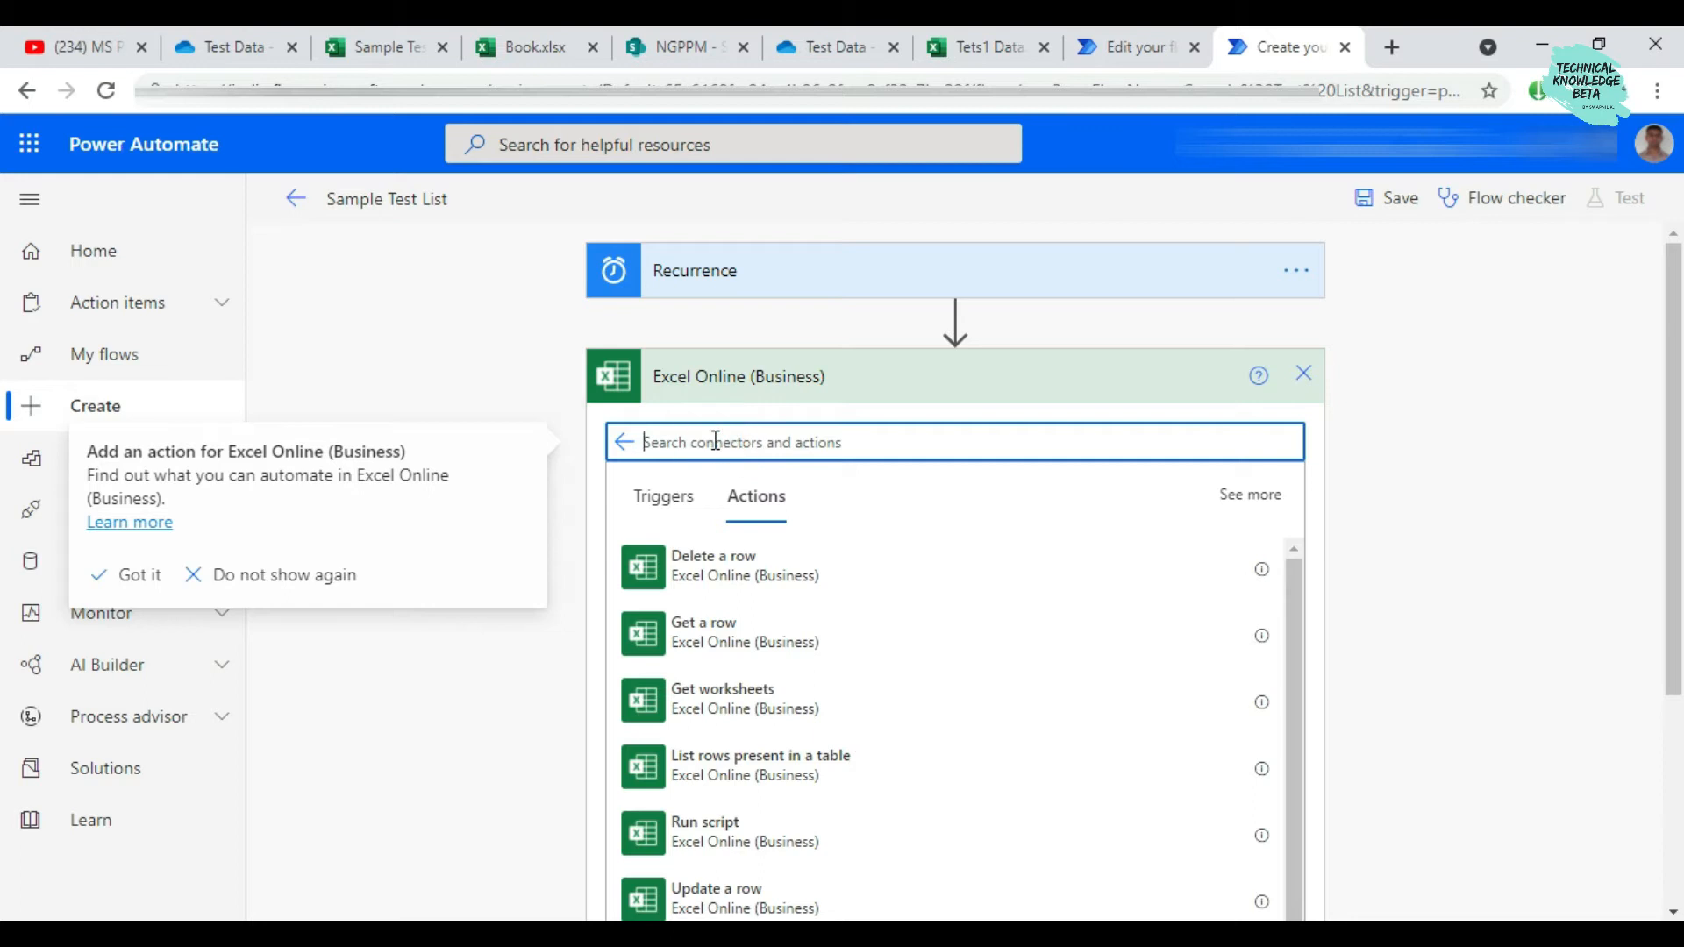
text(list ro)
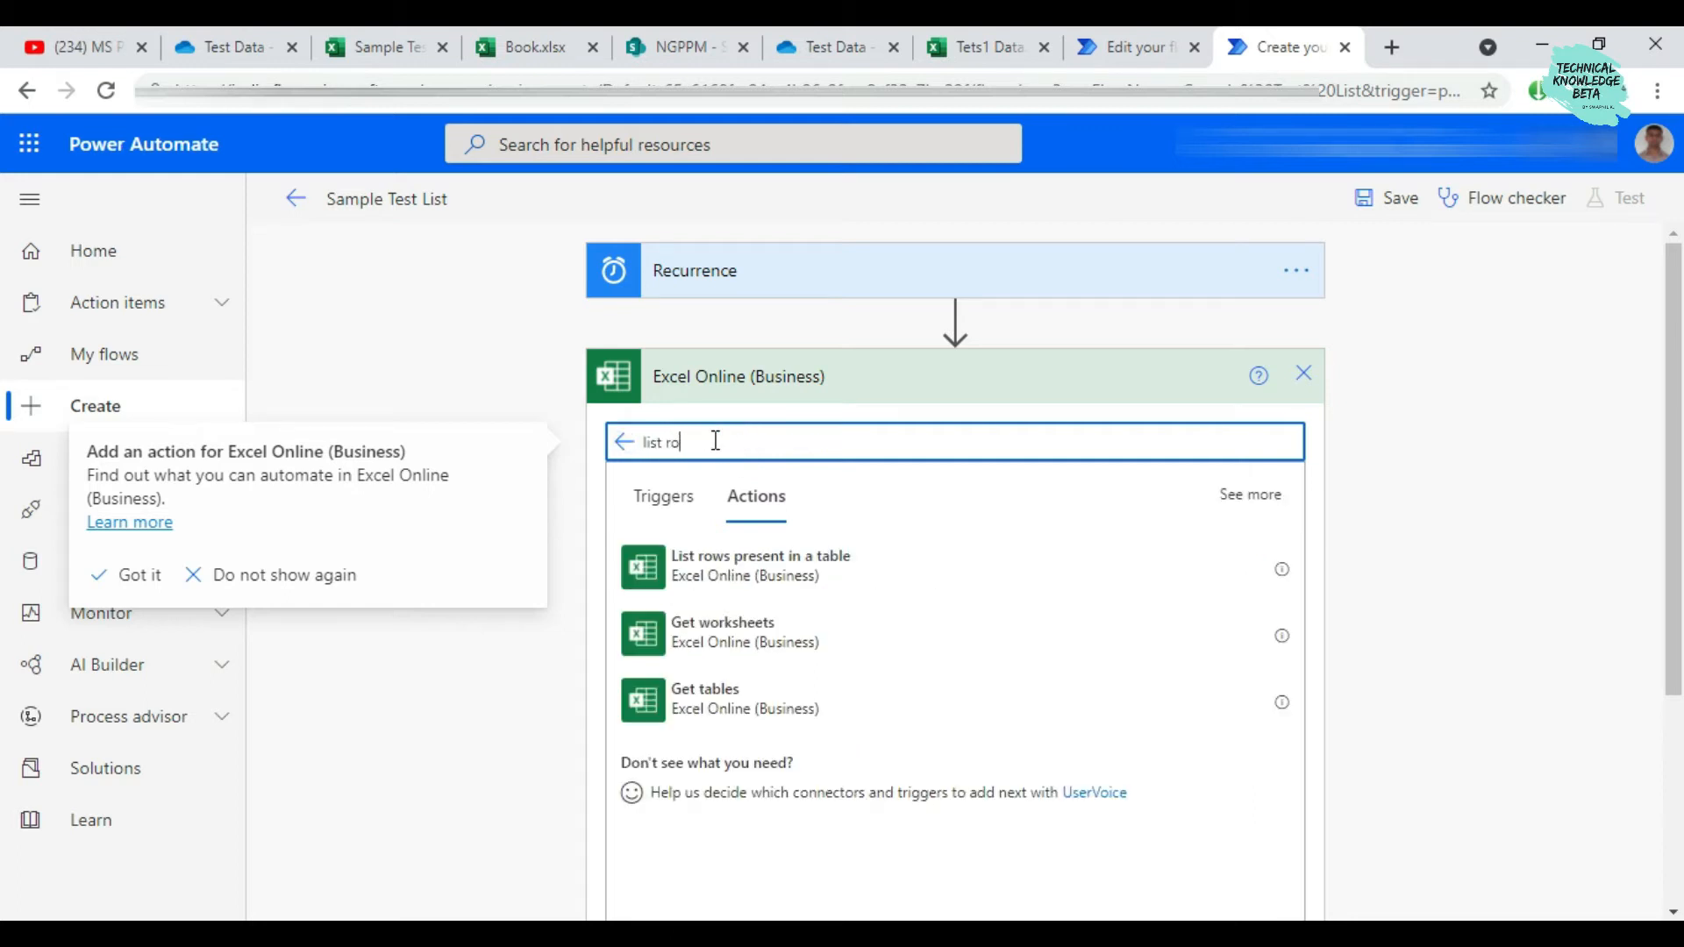
text(ws)
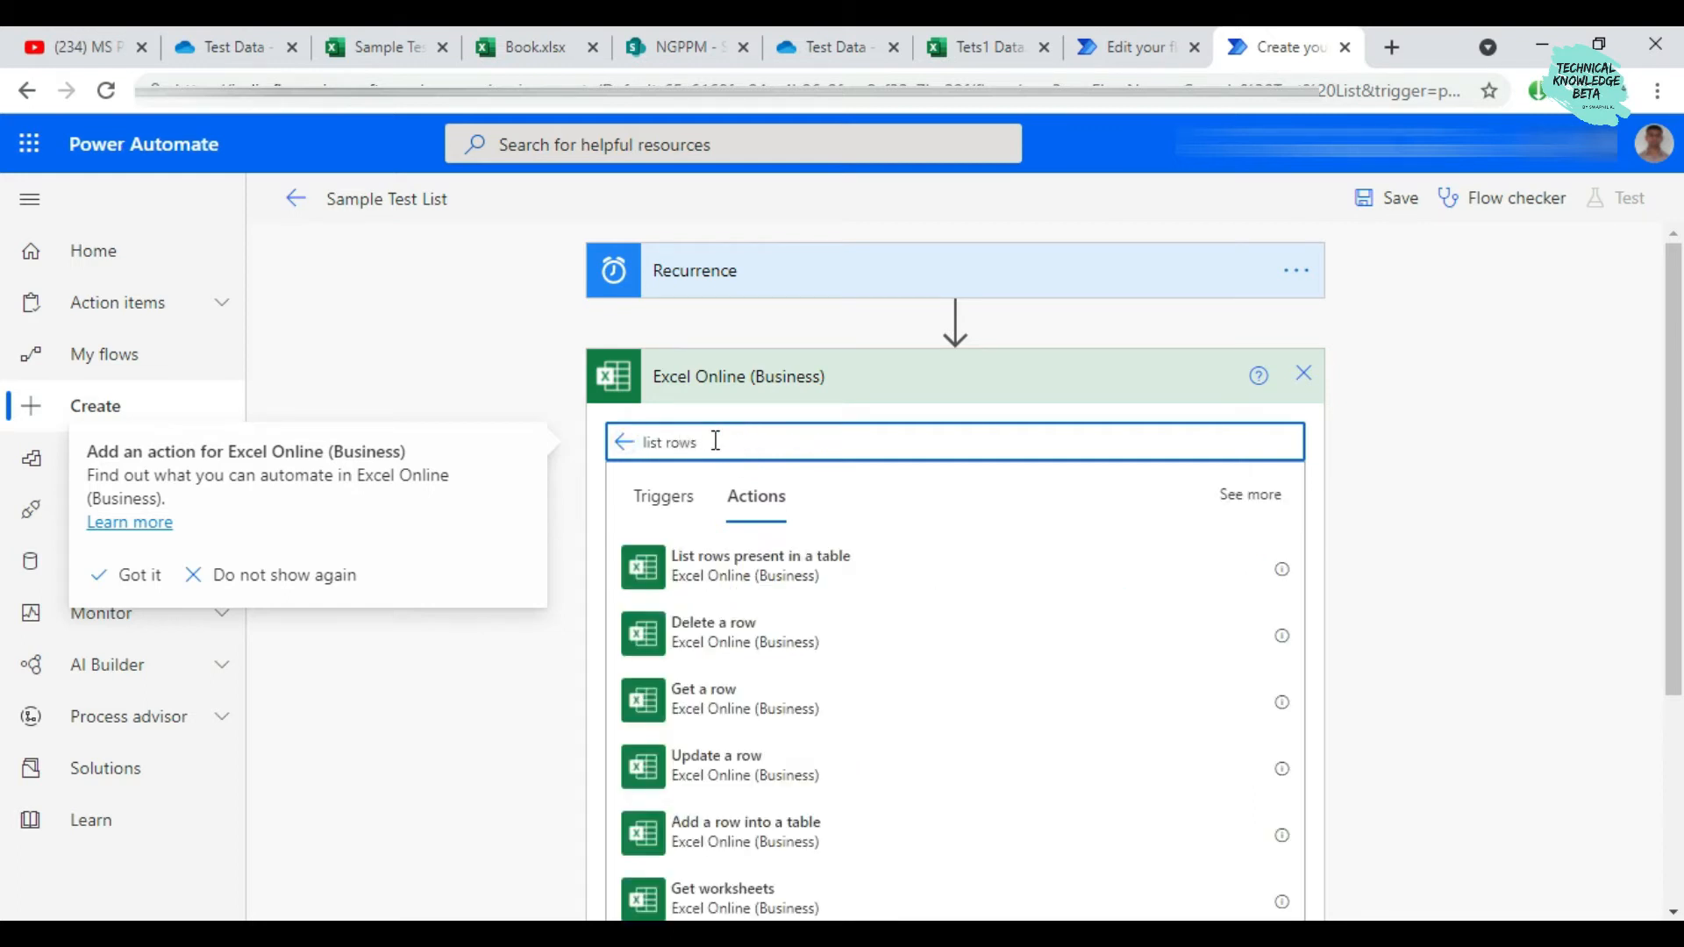
click(754, 585)
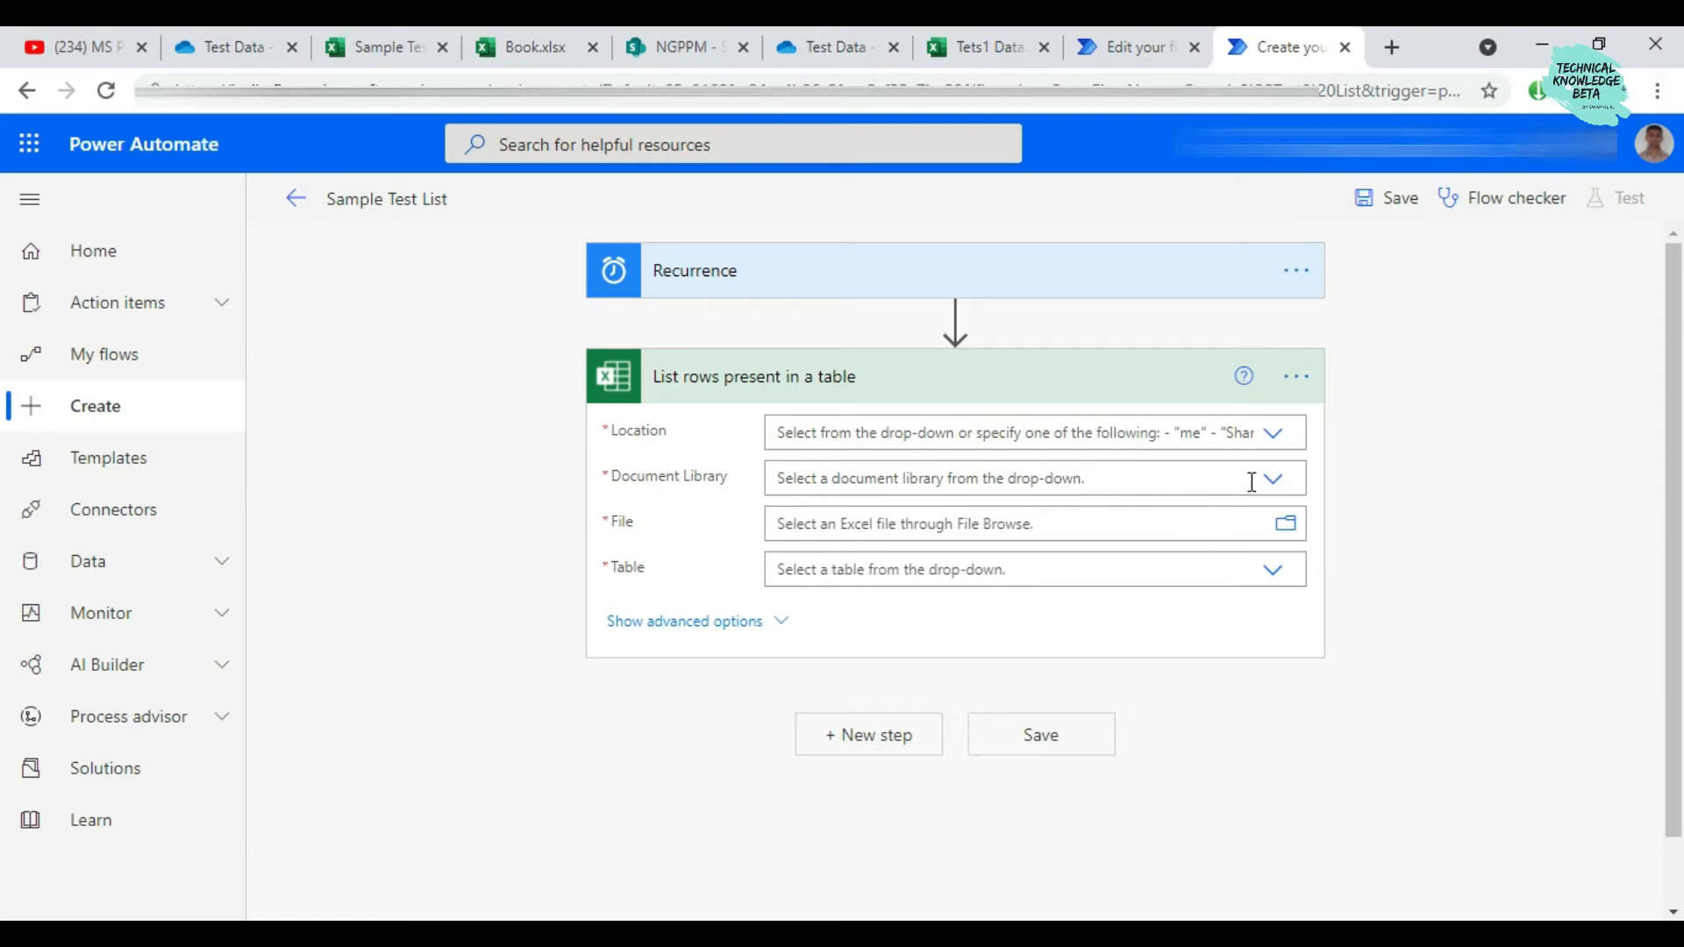
click(1270, 434)
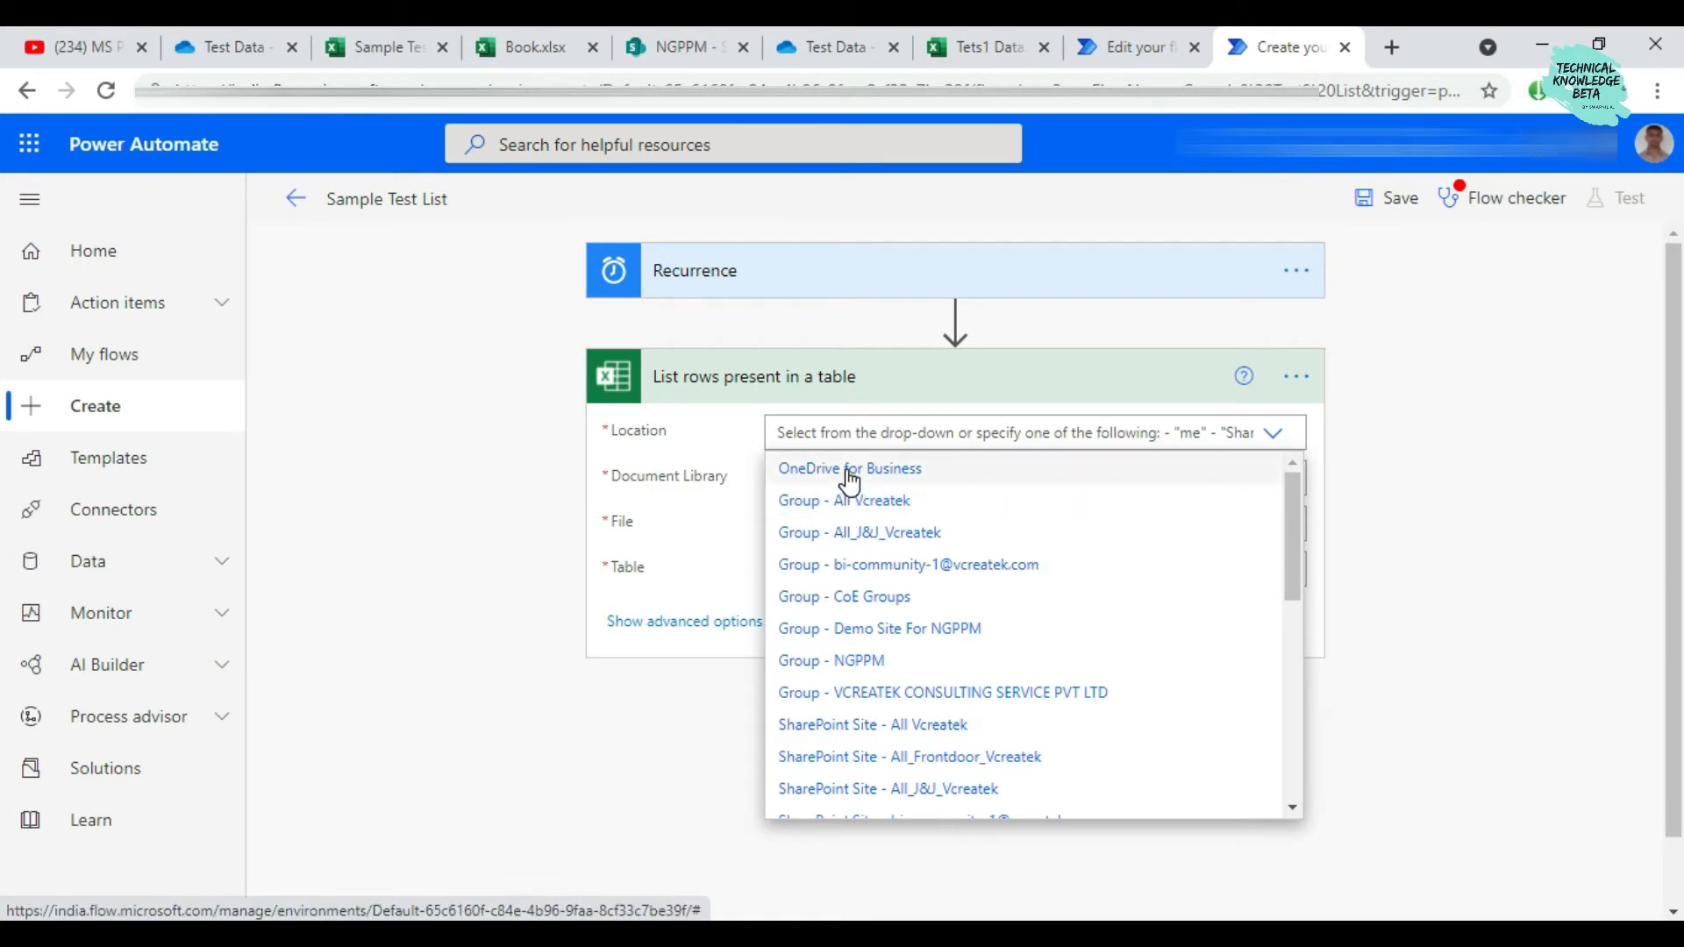
click(849, 473)
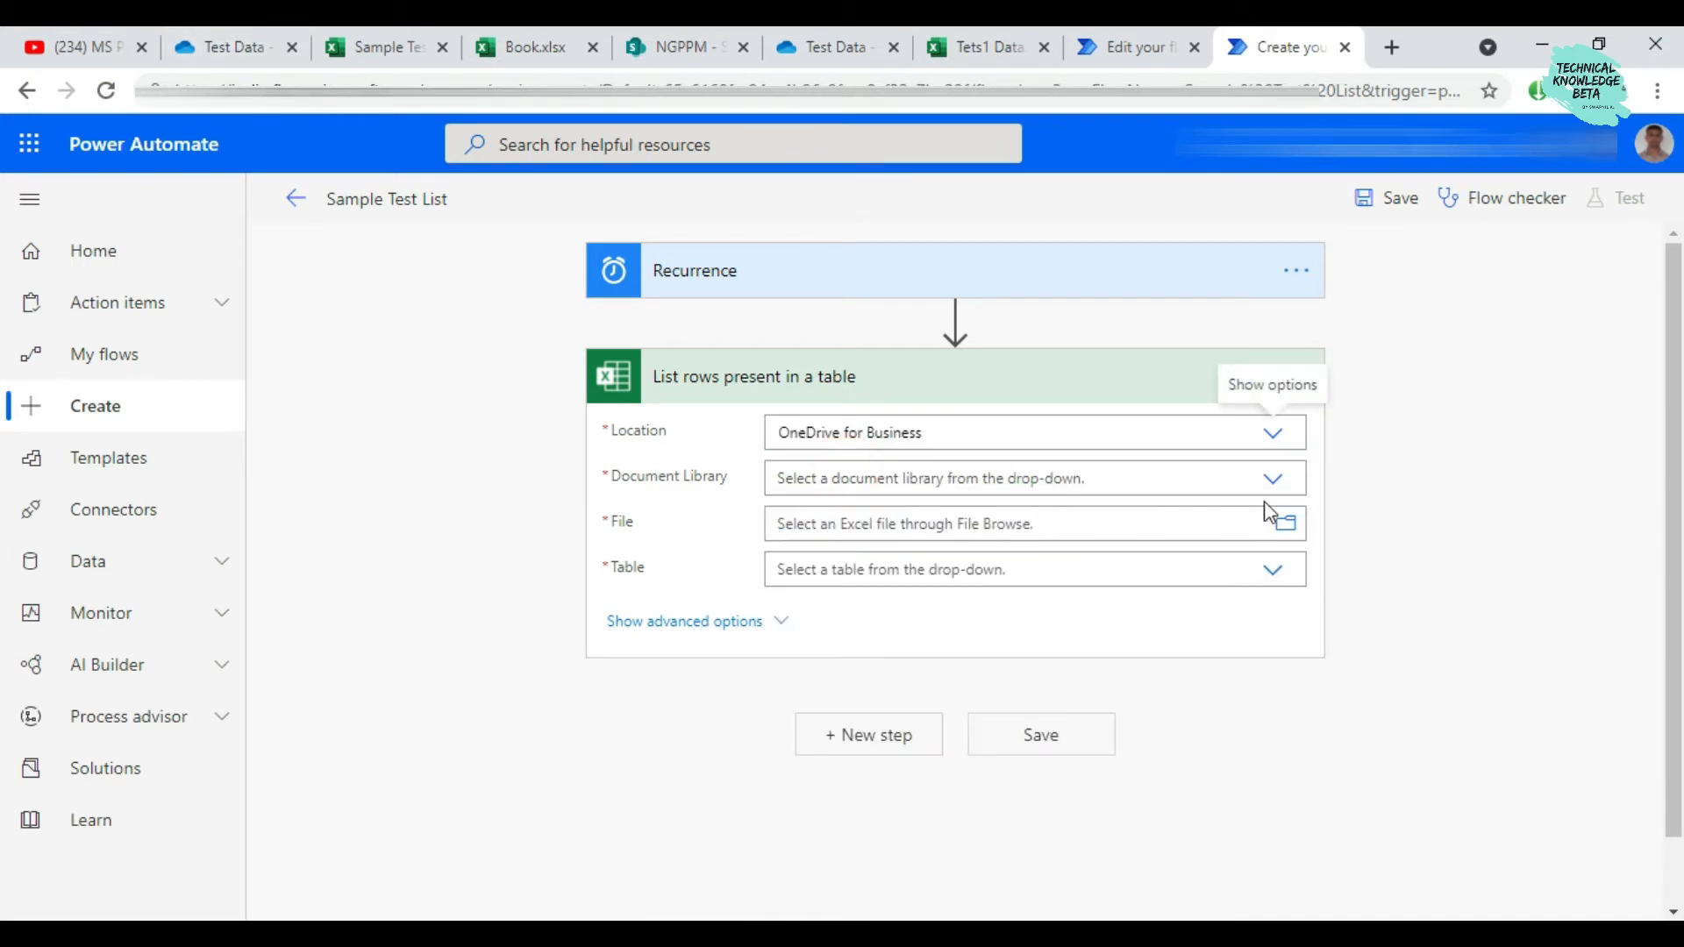
Set the document library to OneDrive and choose Sample Test List.xlsx from the Test Data folder as the file
click(1274, 474)
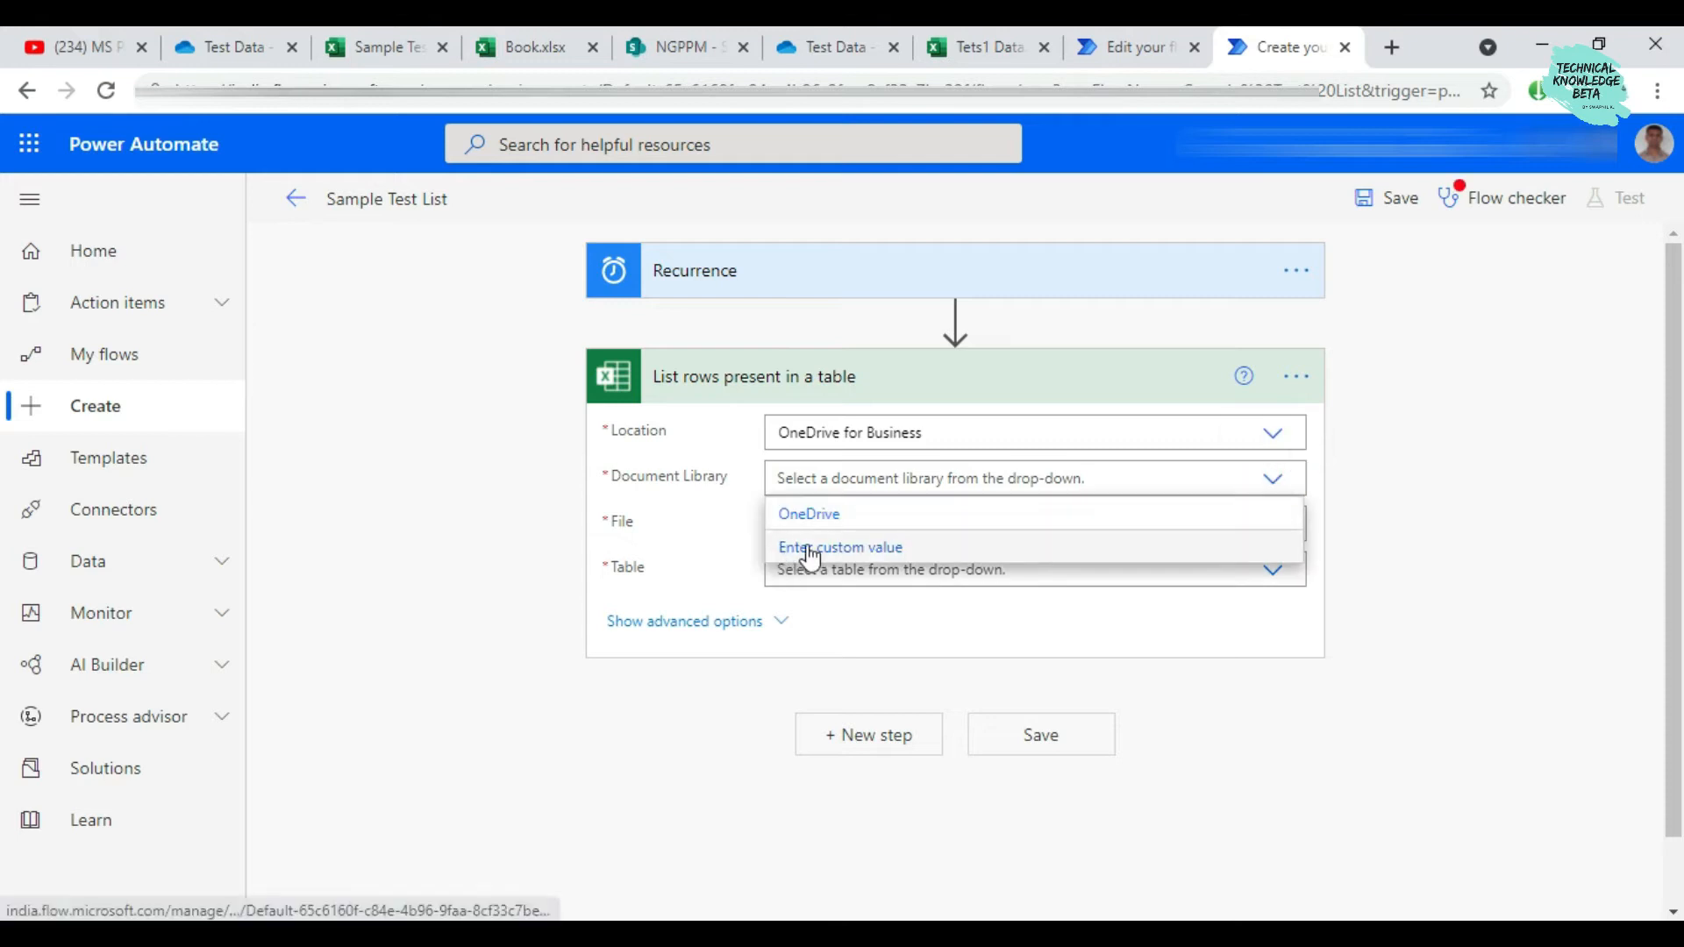
click(842, 523)
click(1287, 525)
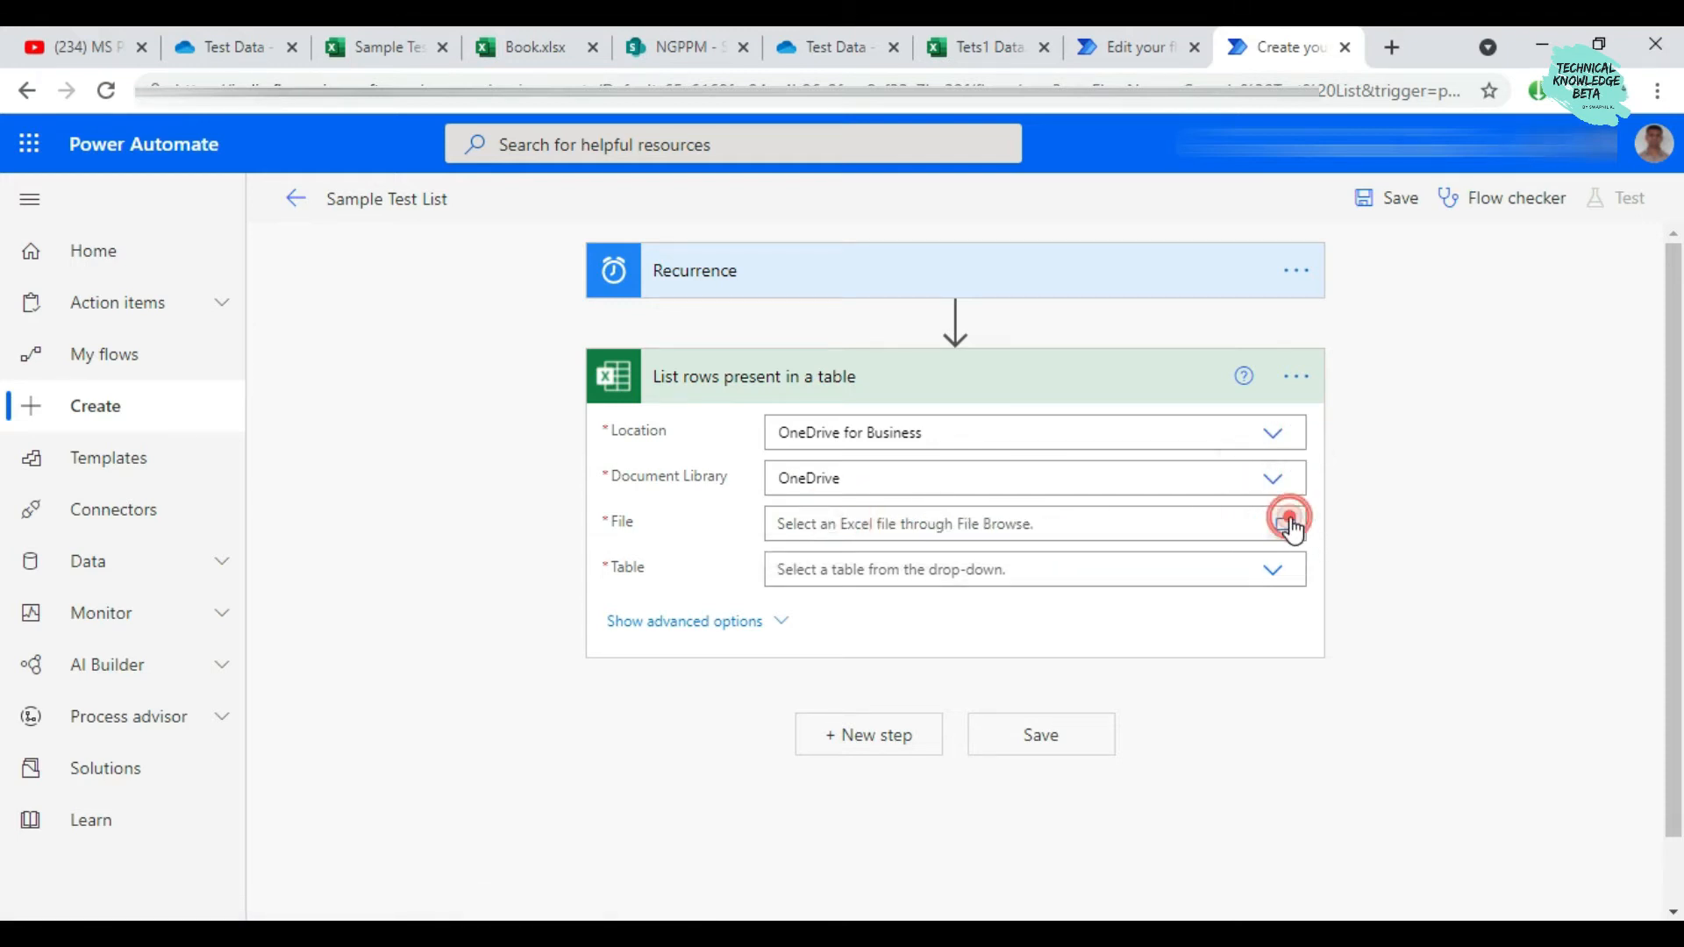
scroll(1094, 454, up, 1)
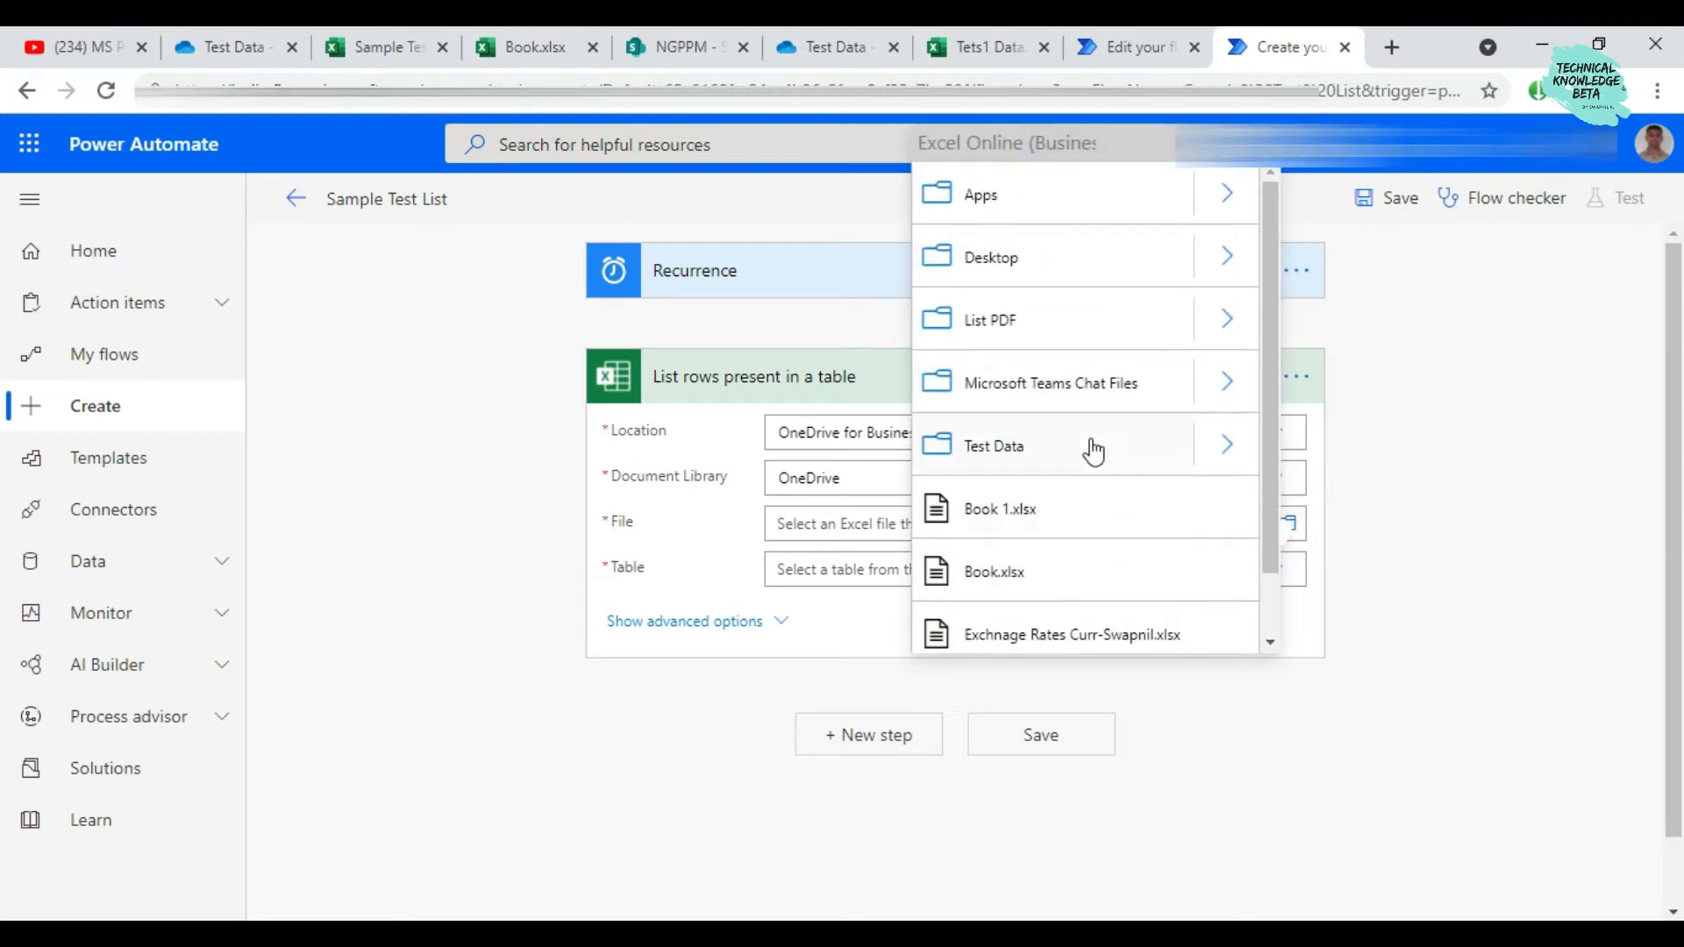
click(248, 35)
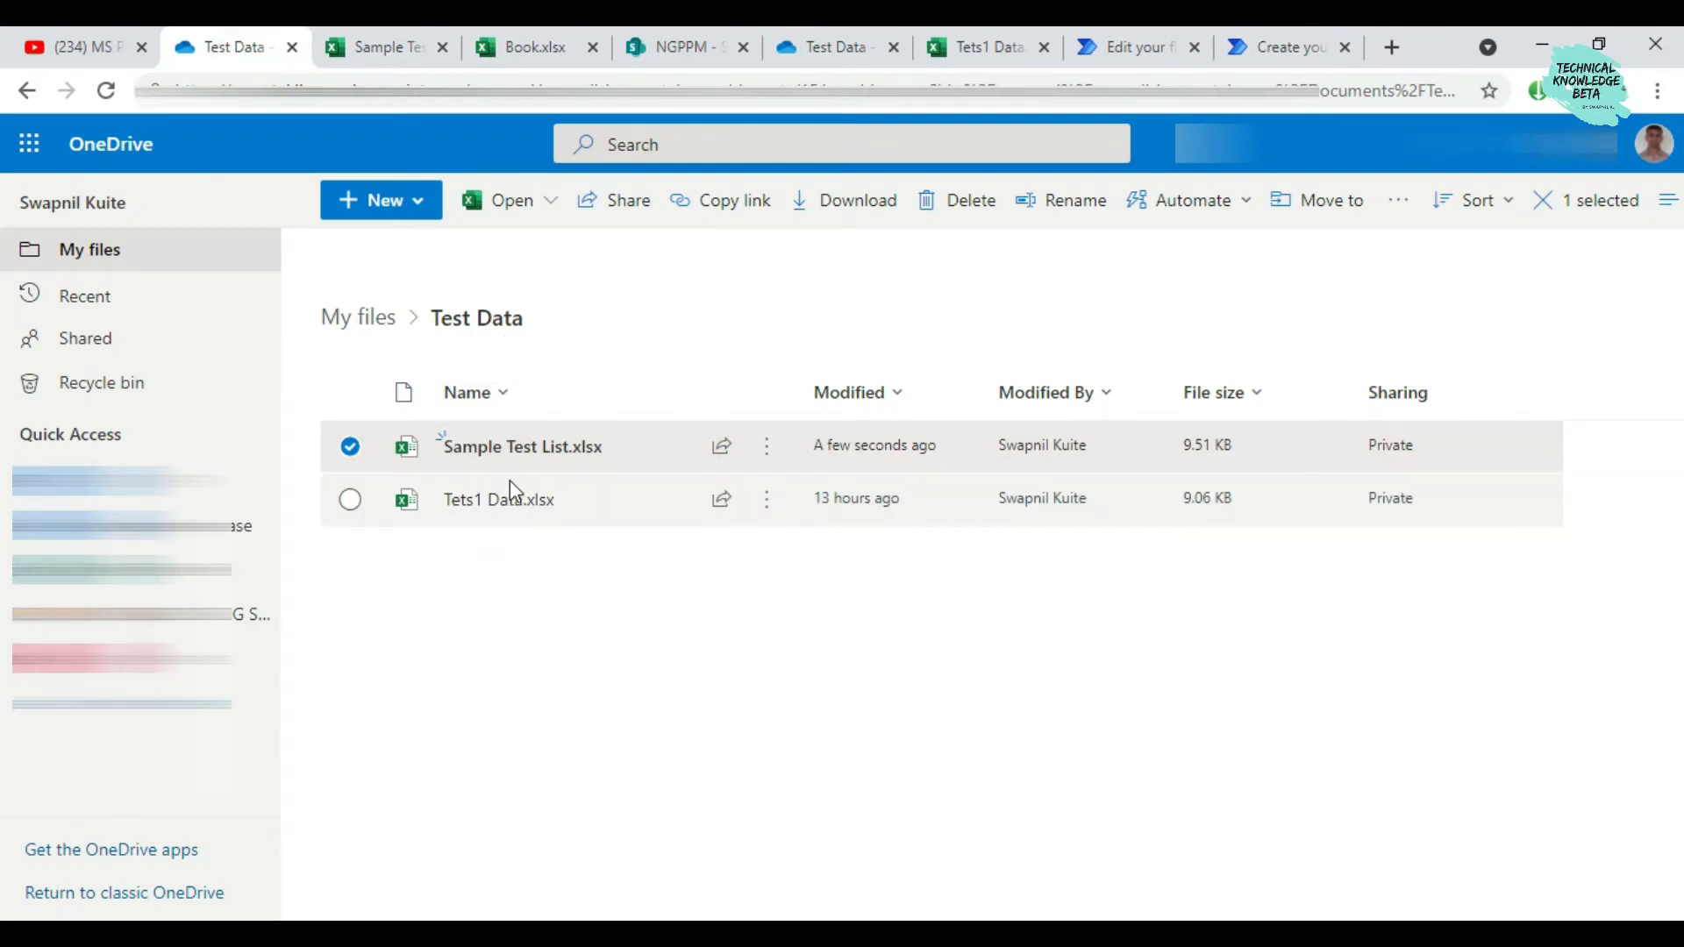
click(1236, 51)
click(1223, 441)
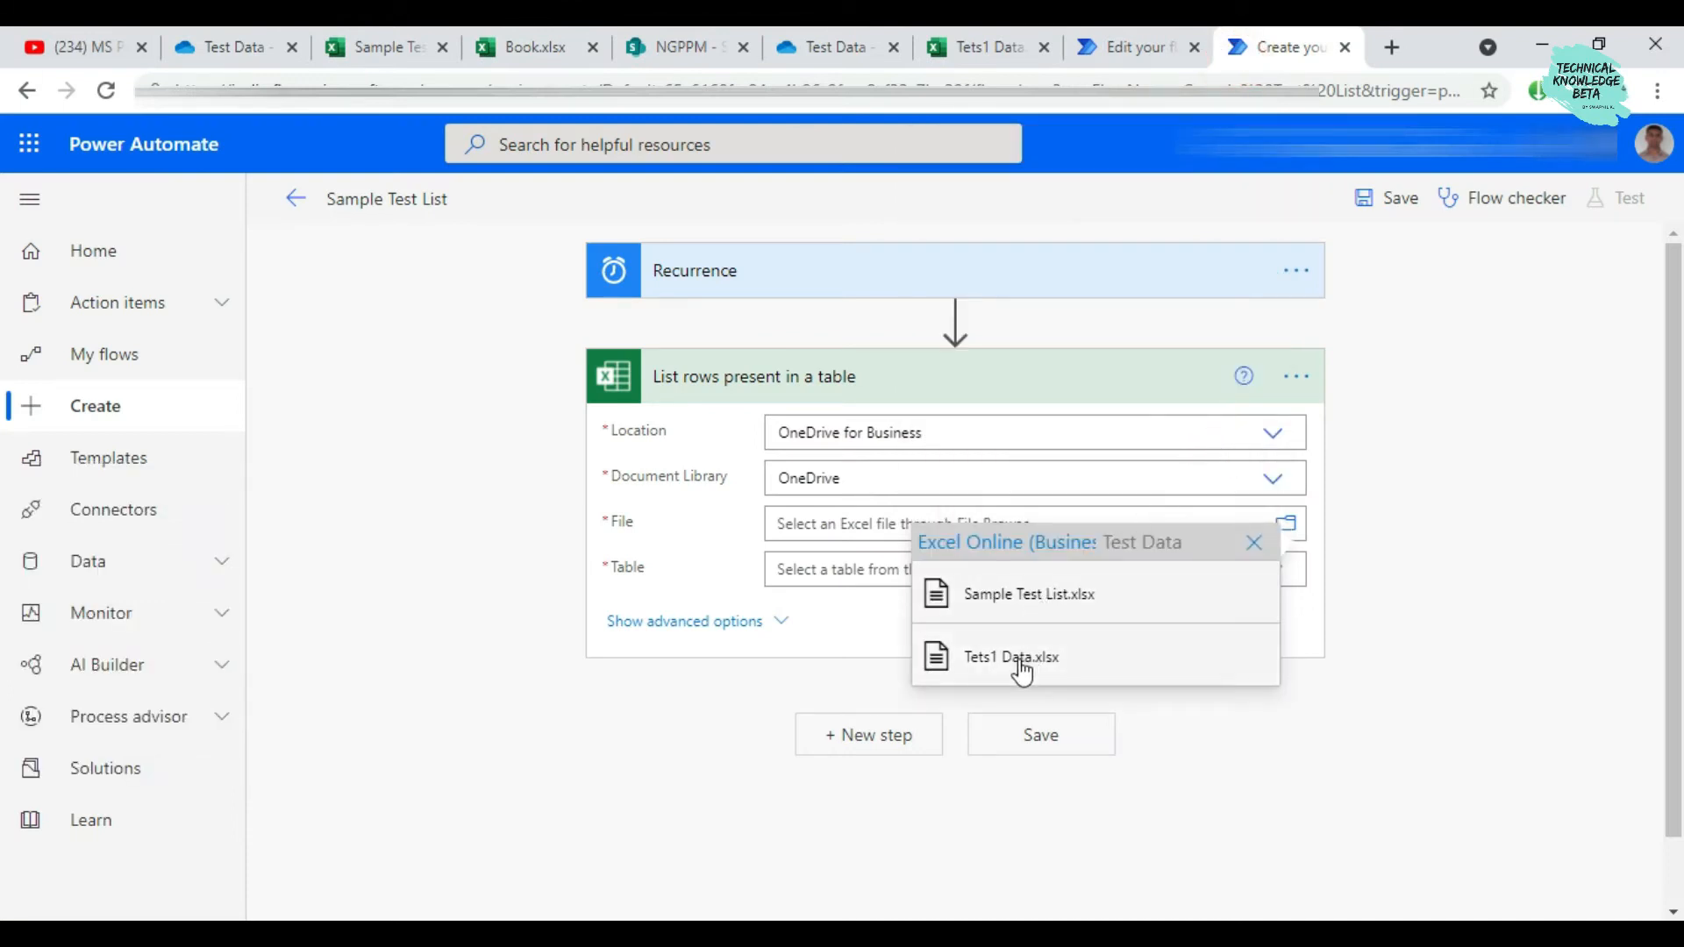
click(990, 603)
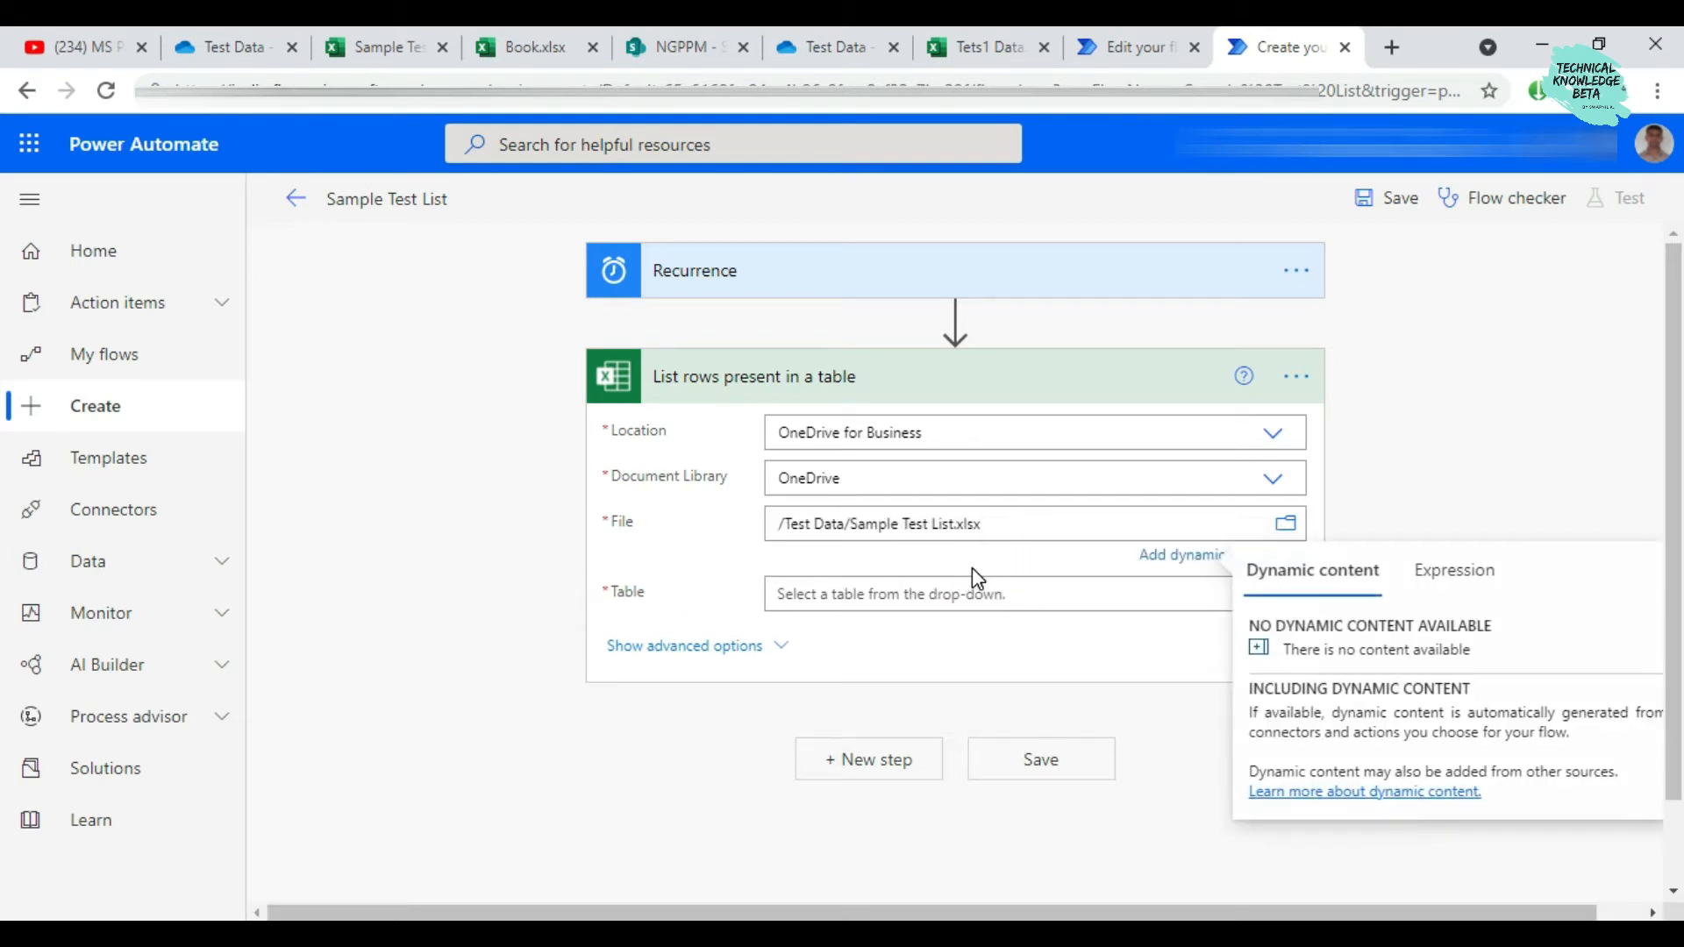
click(1099, 566)
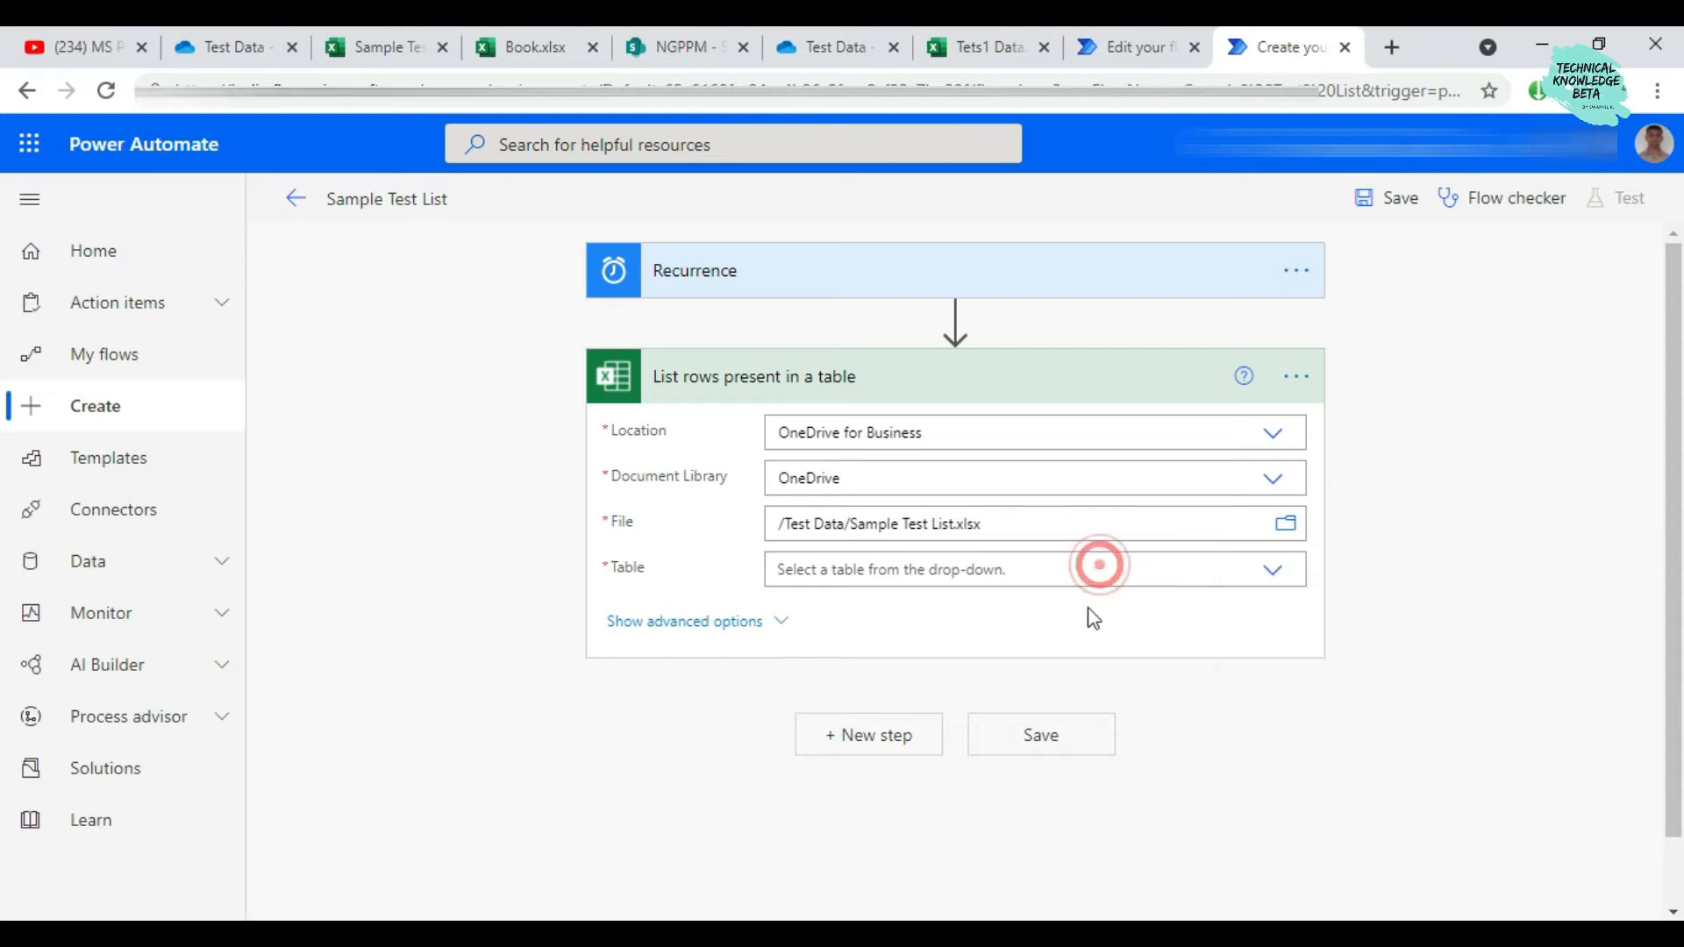
Set the table to Table1 and collapse the List rows present in a table action
click(1271, 574)
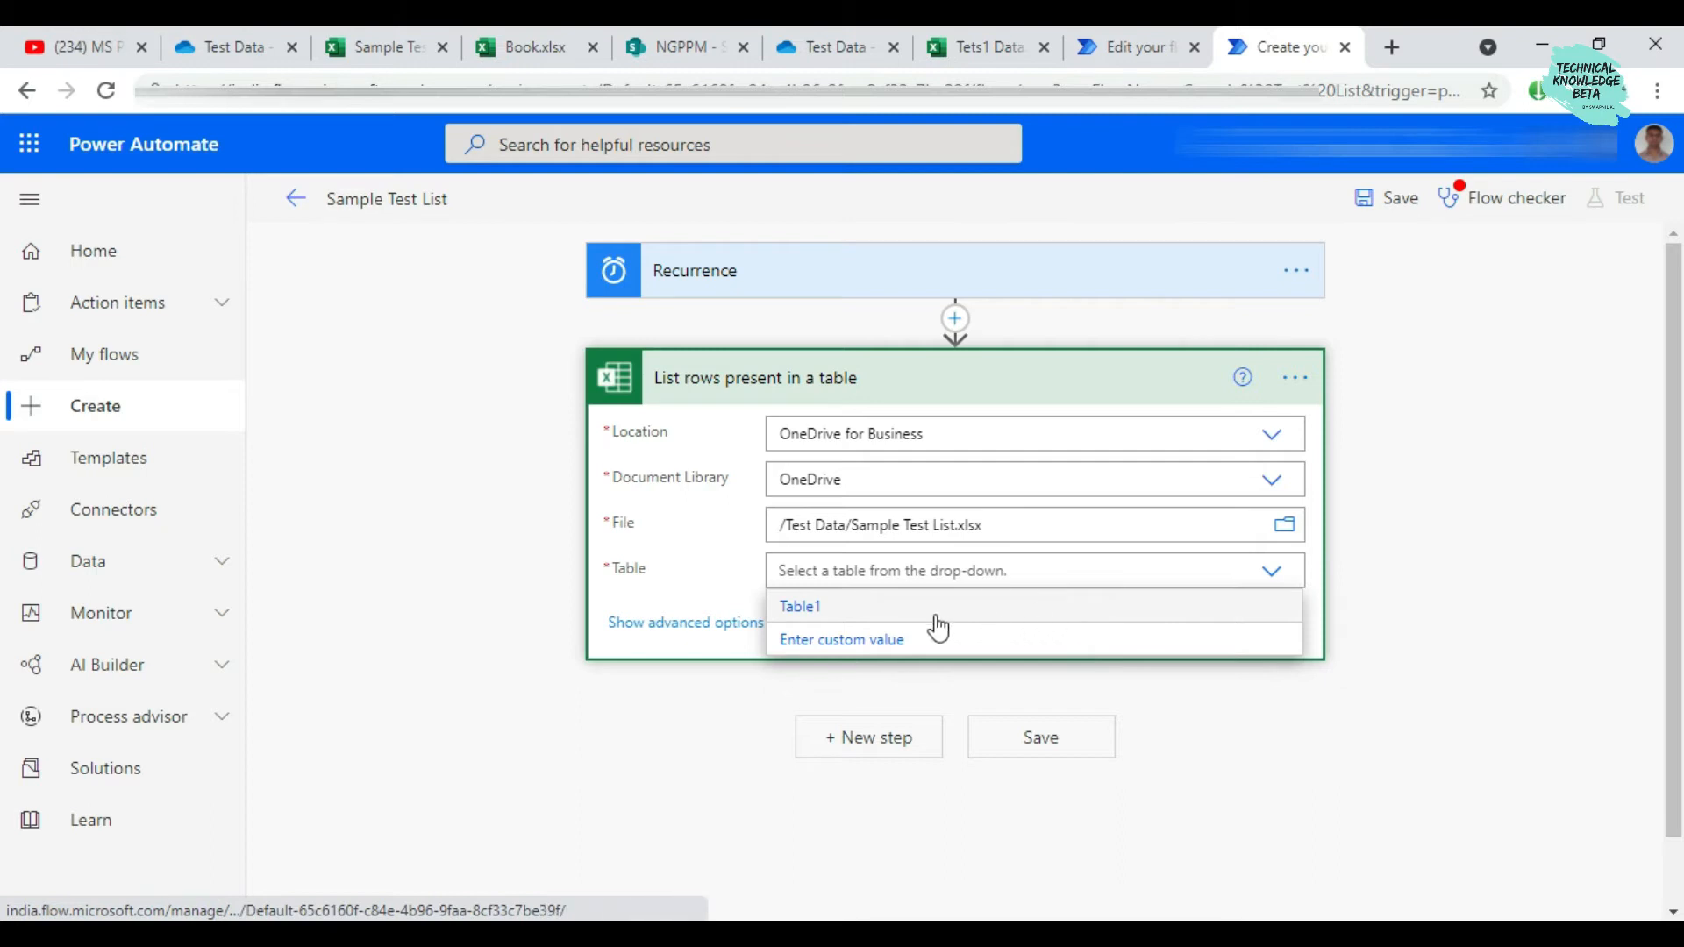
click(811, 607)
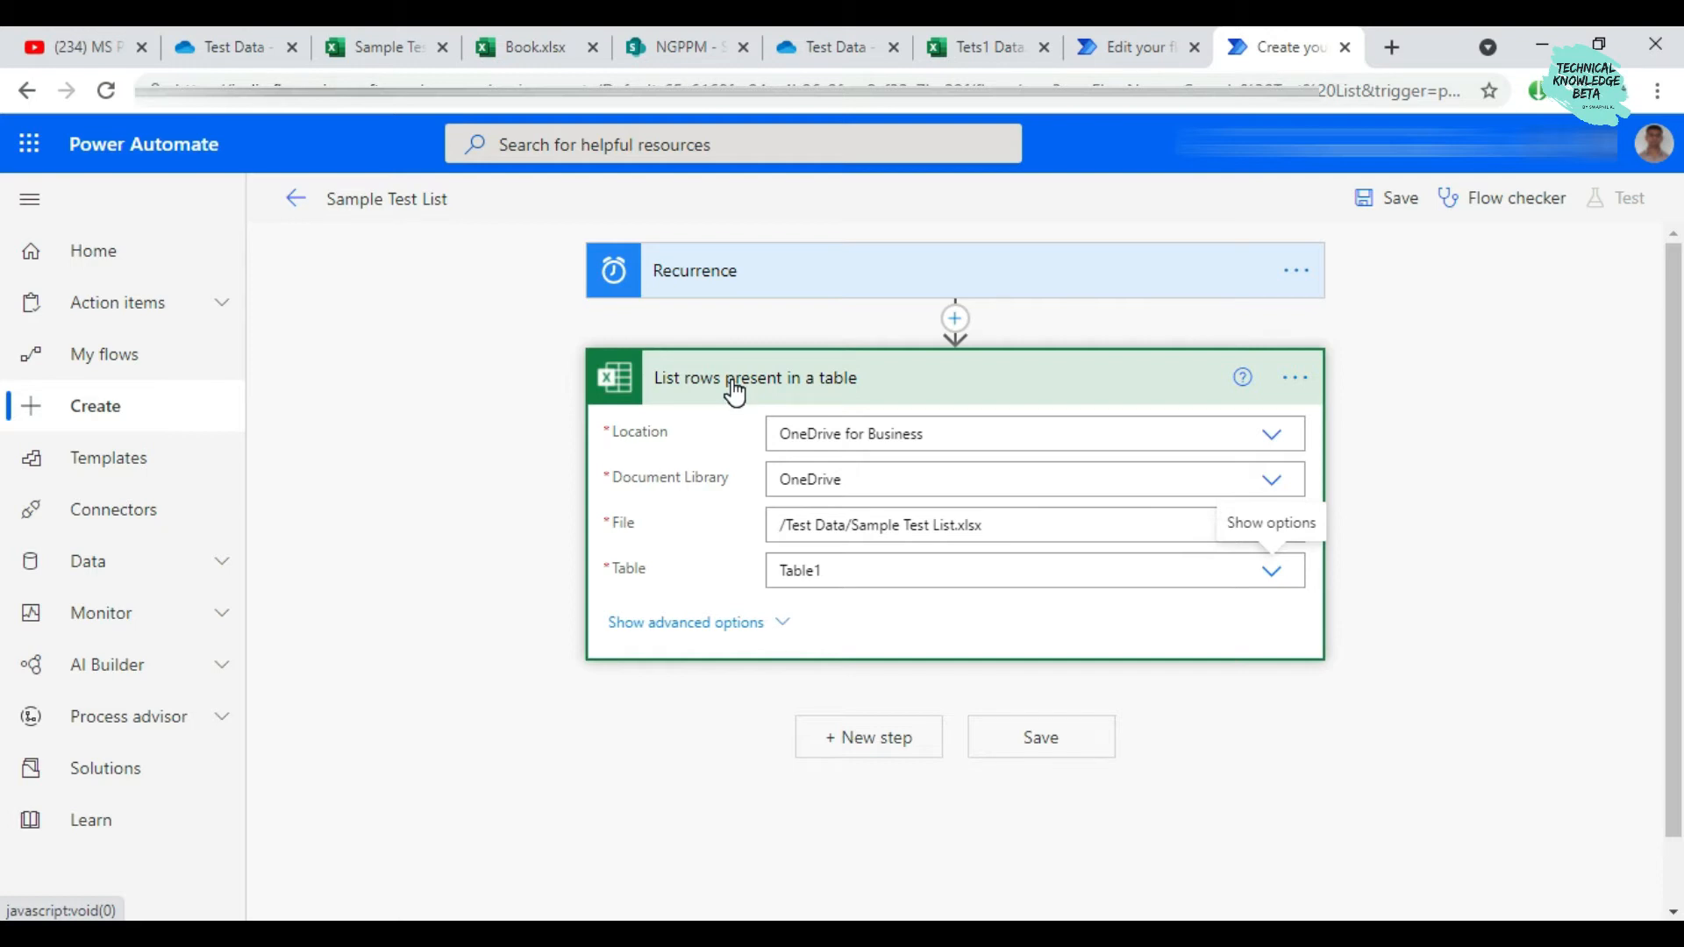
click(845, 377)
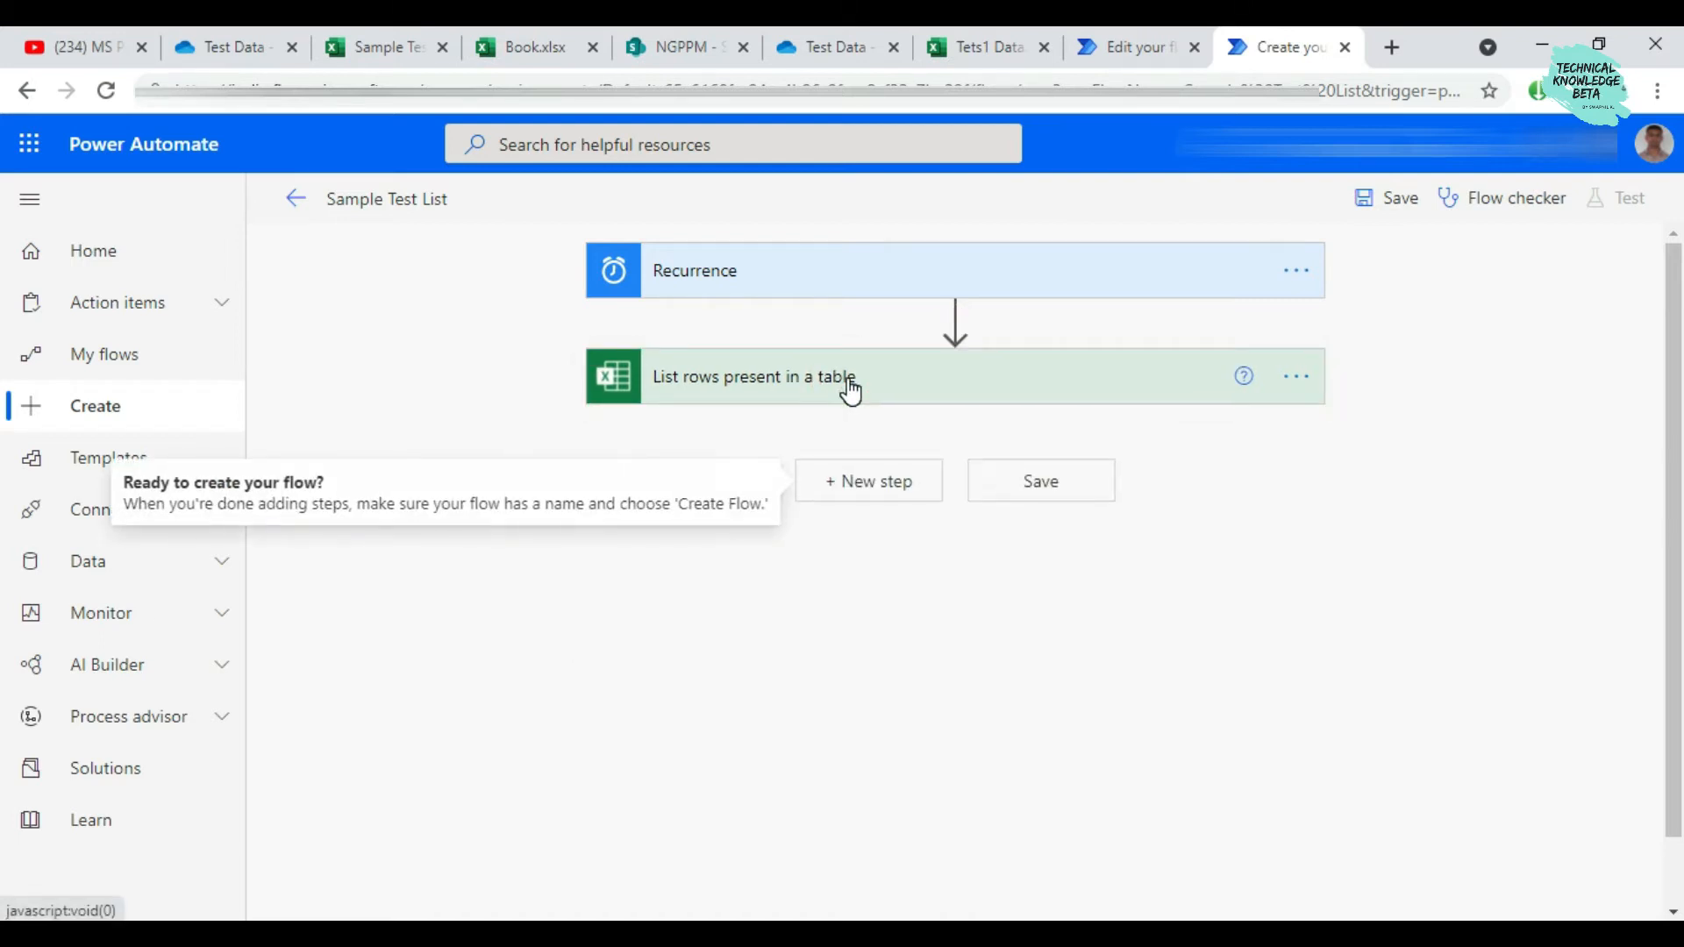
click(947, 662)
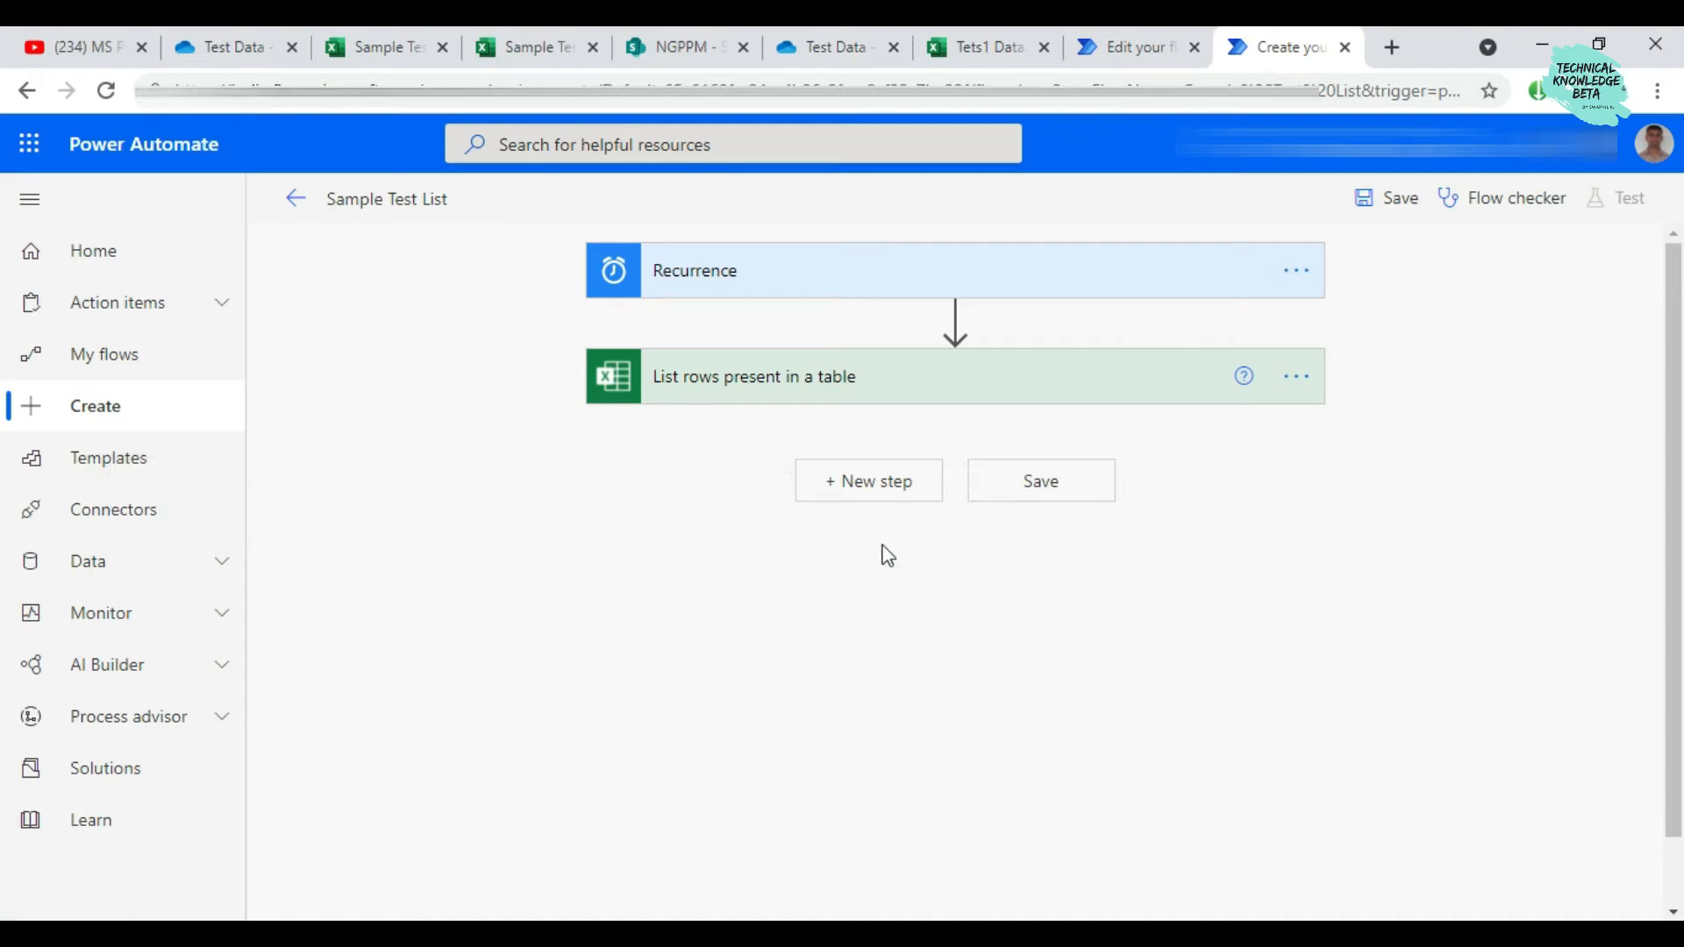
Add an Apply to each control as a new step below List rows present in a table
click(859, 487)
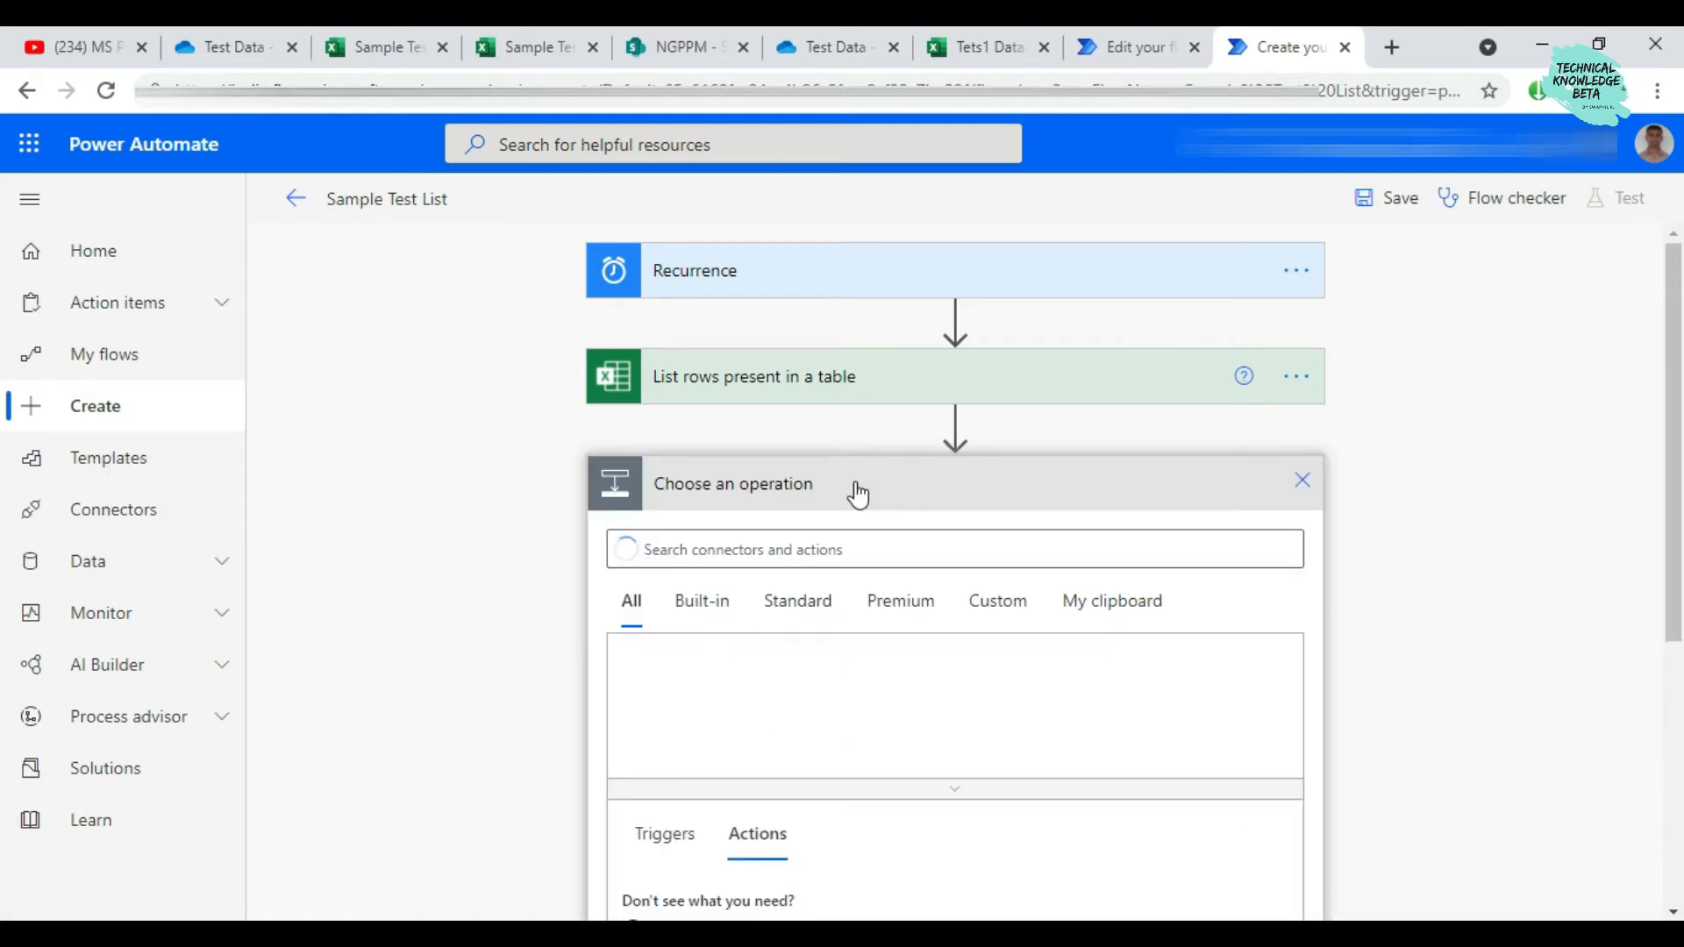
click(754, 550)
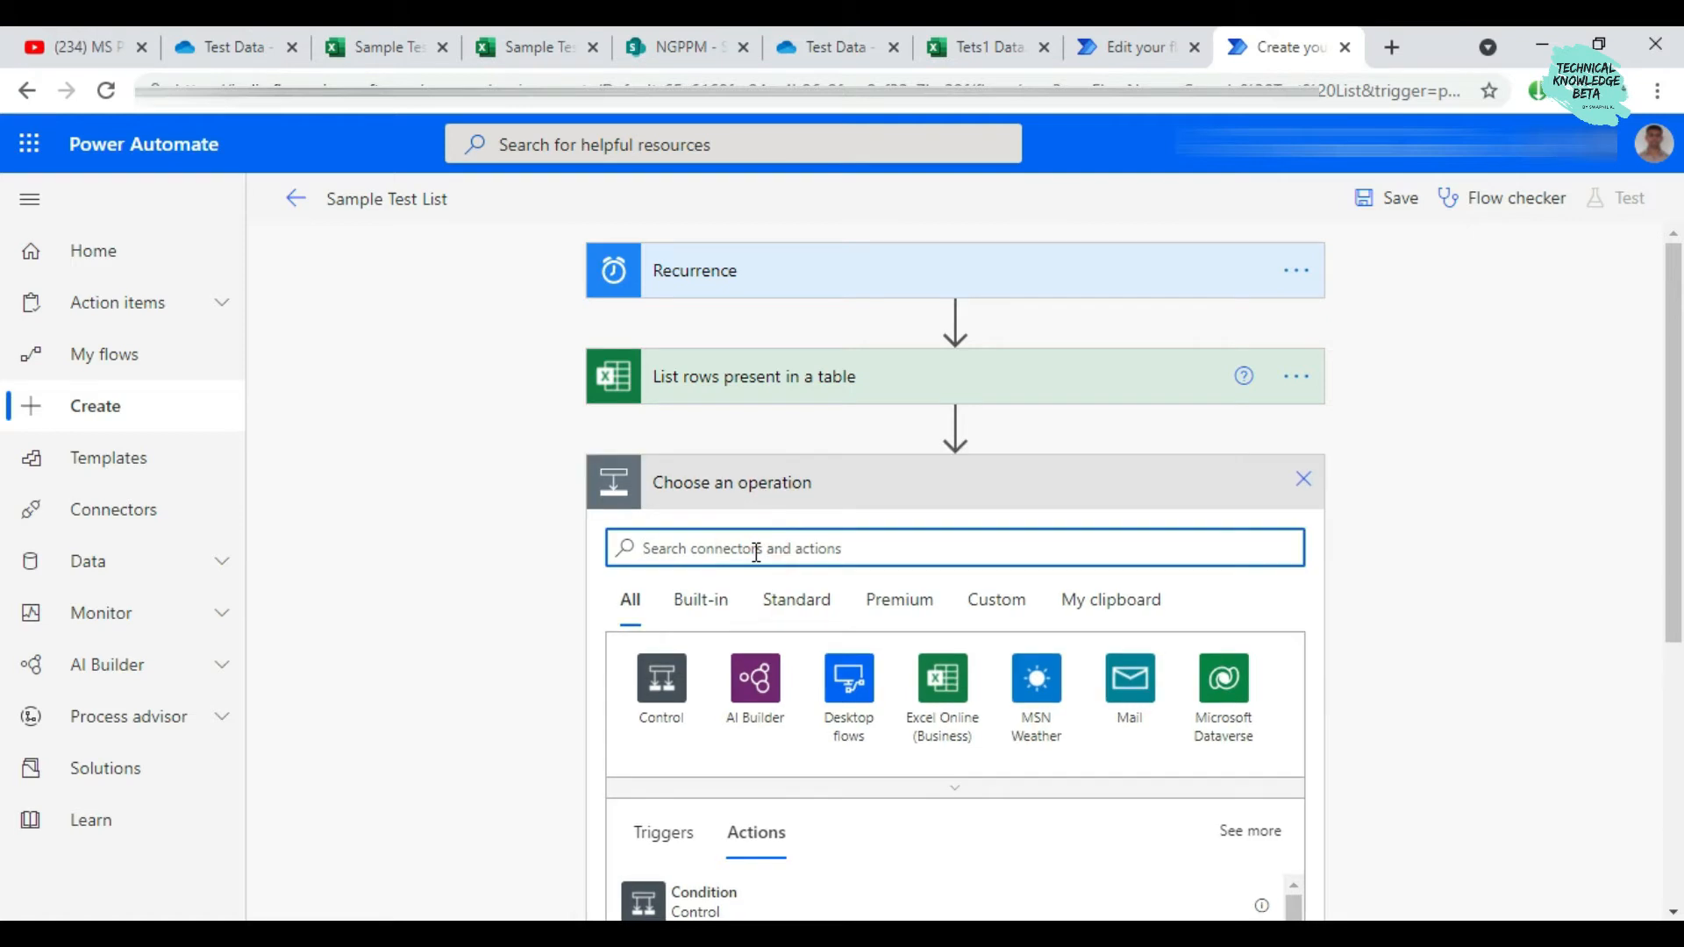
text(a)
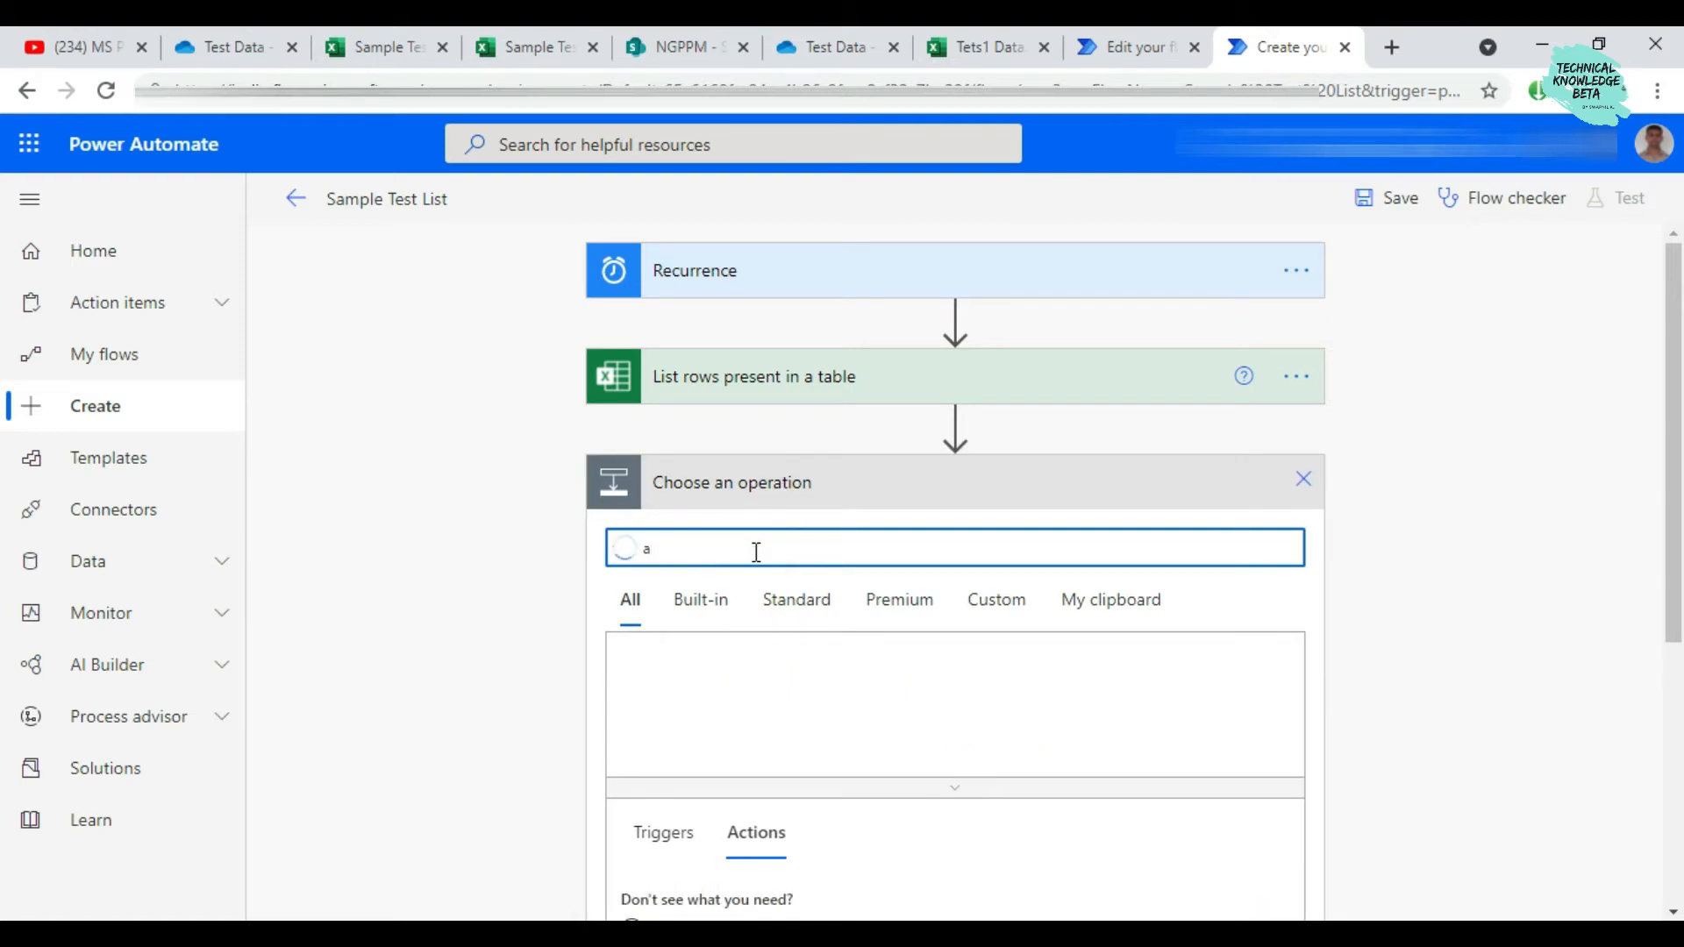
text(apply)
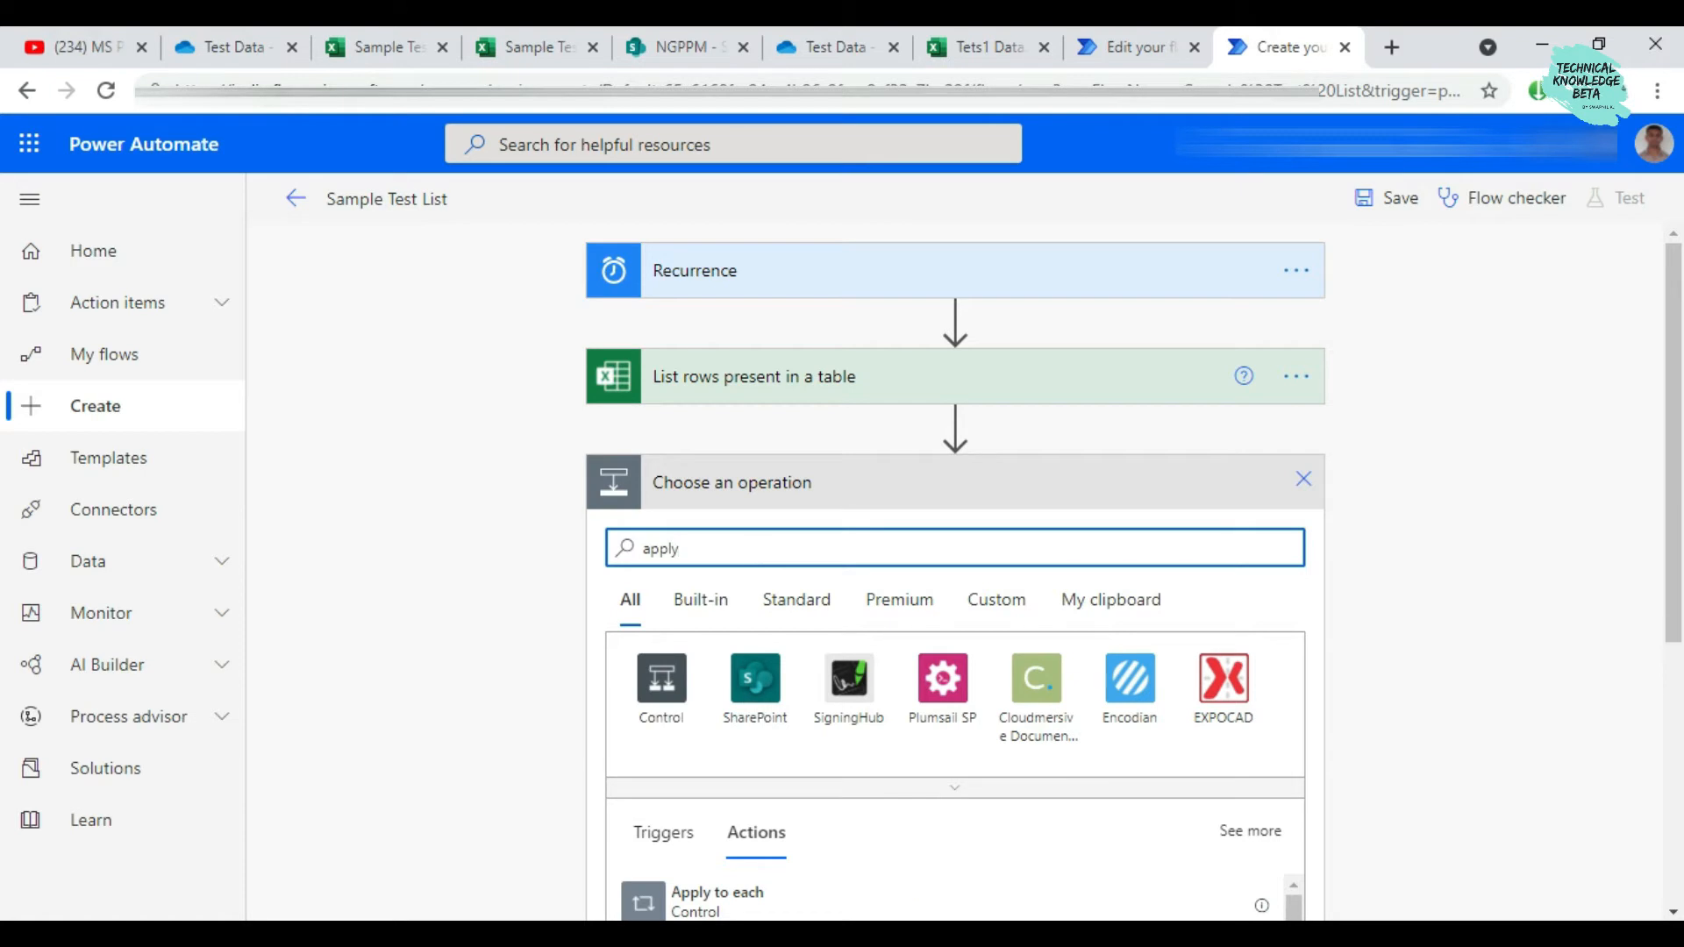
scroll(861, 829, down, 3)
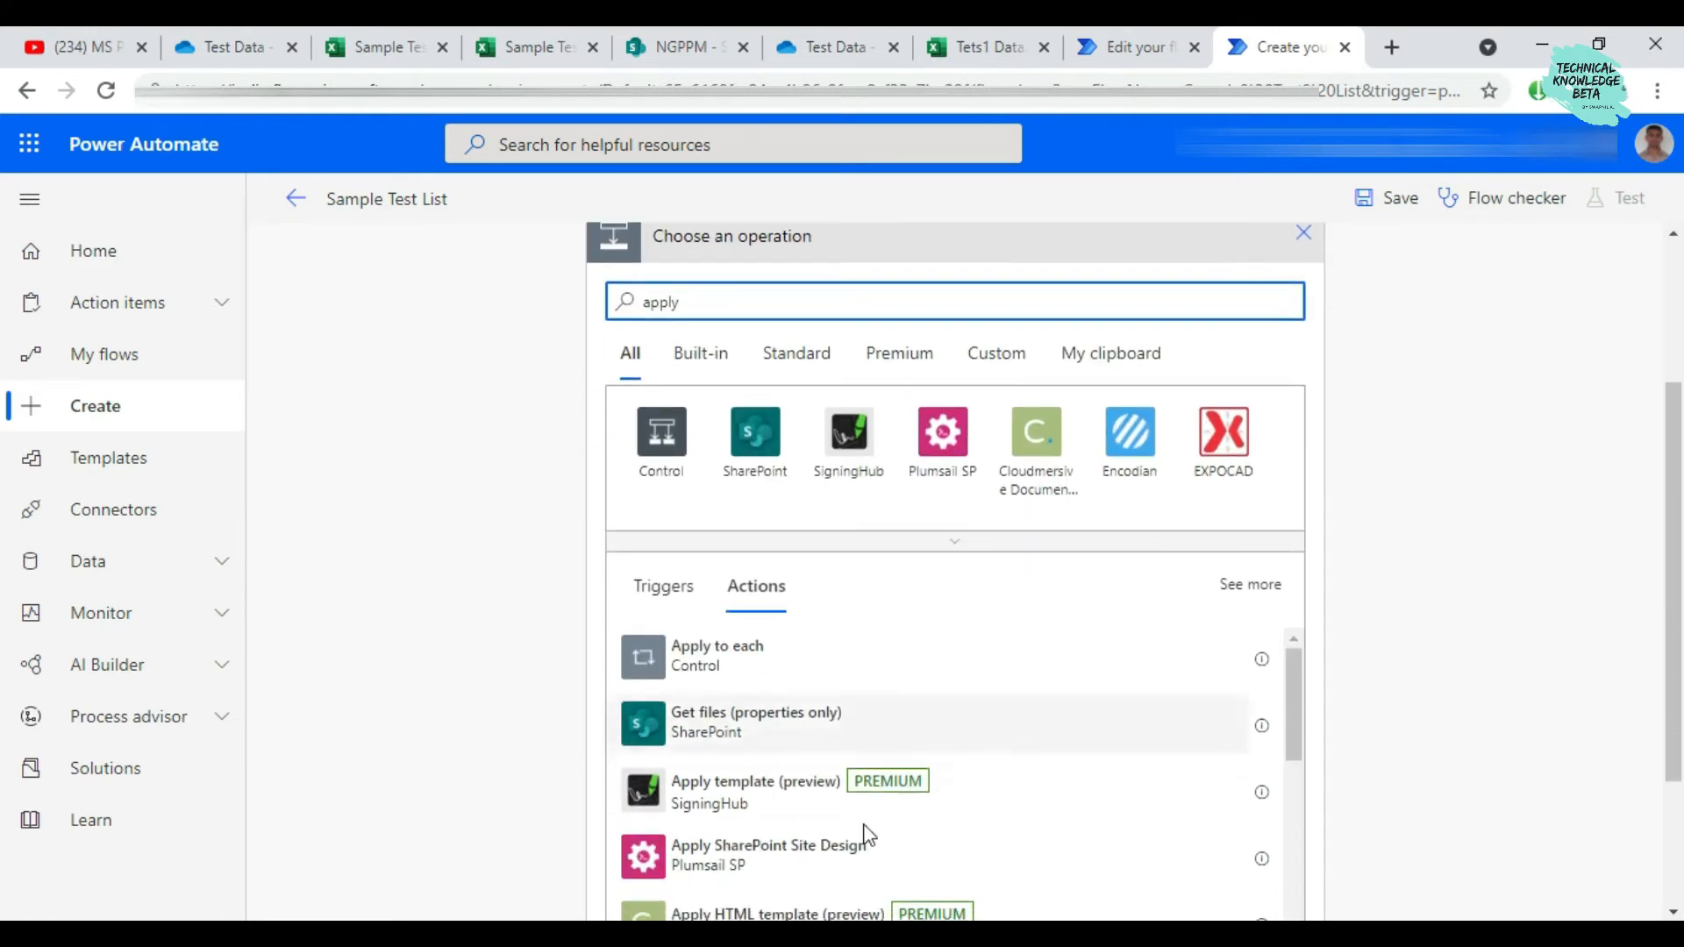
click(739, 659)
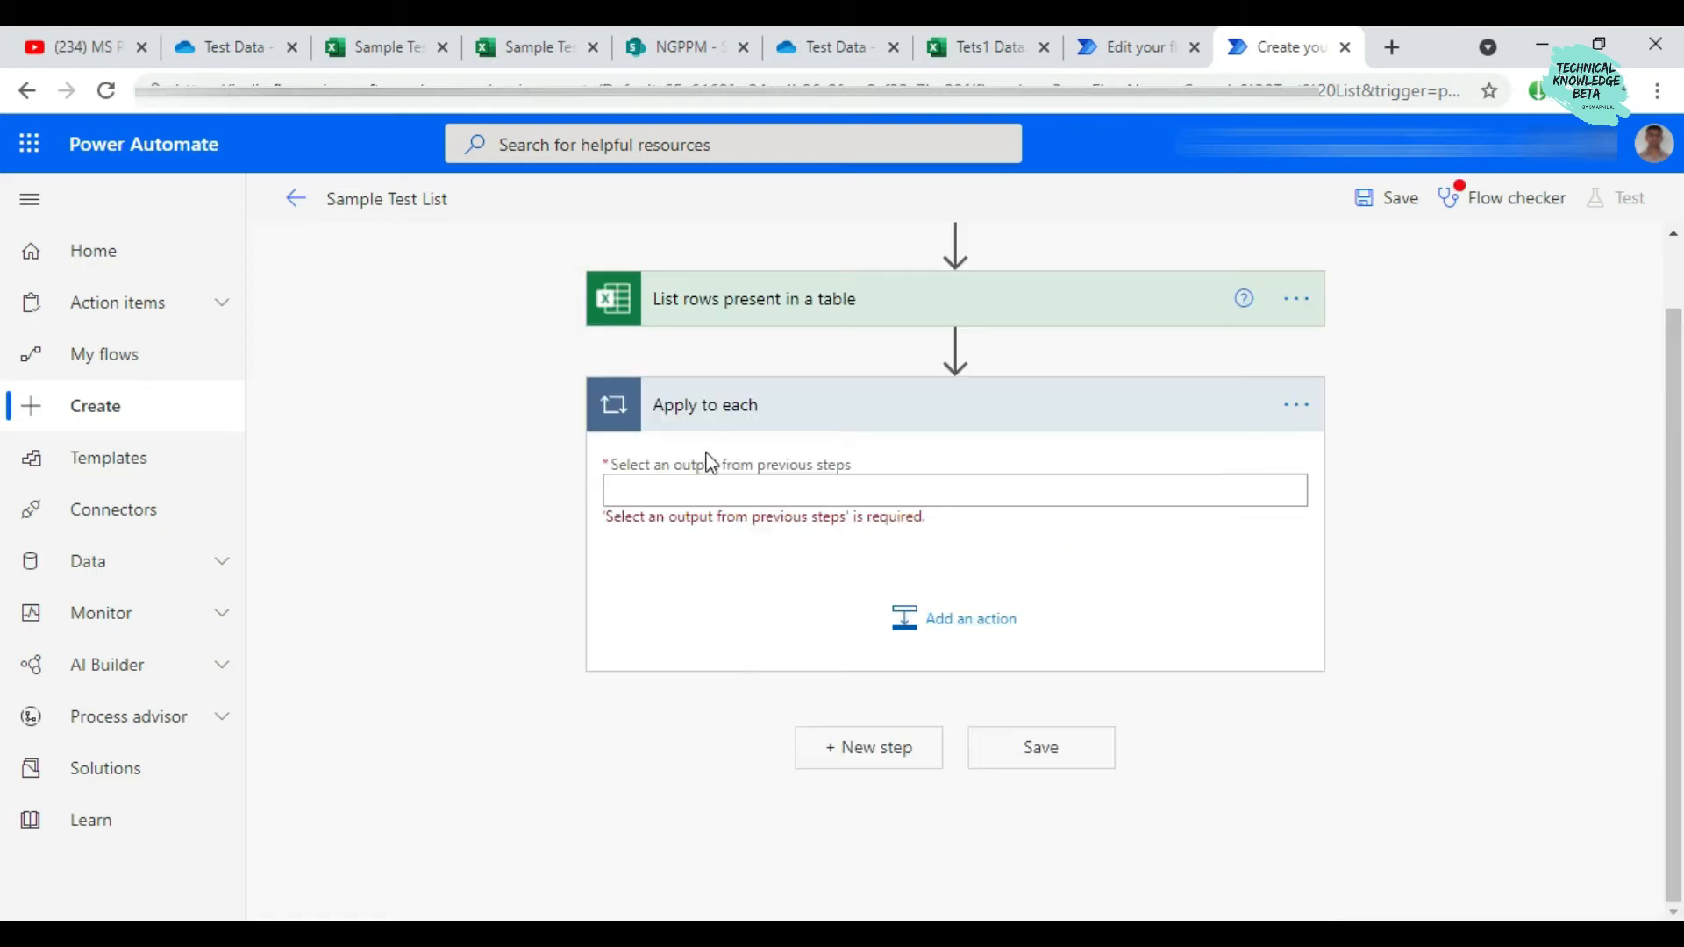
Set the Apply to each loop's input to the value output of List rows present in a table
click(710, 481)
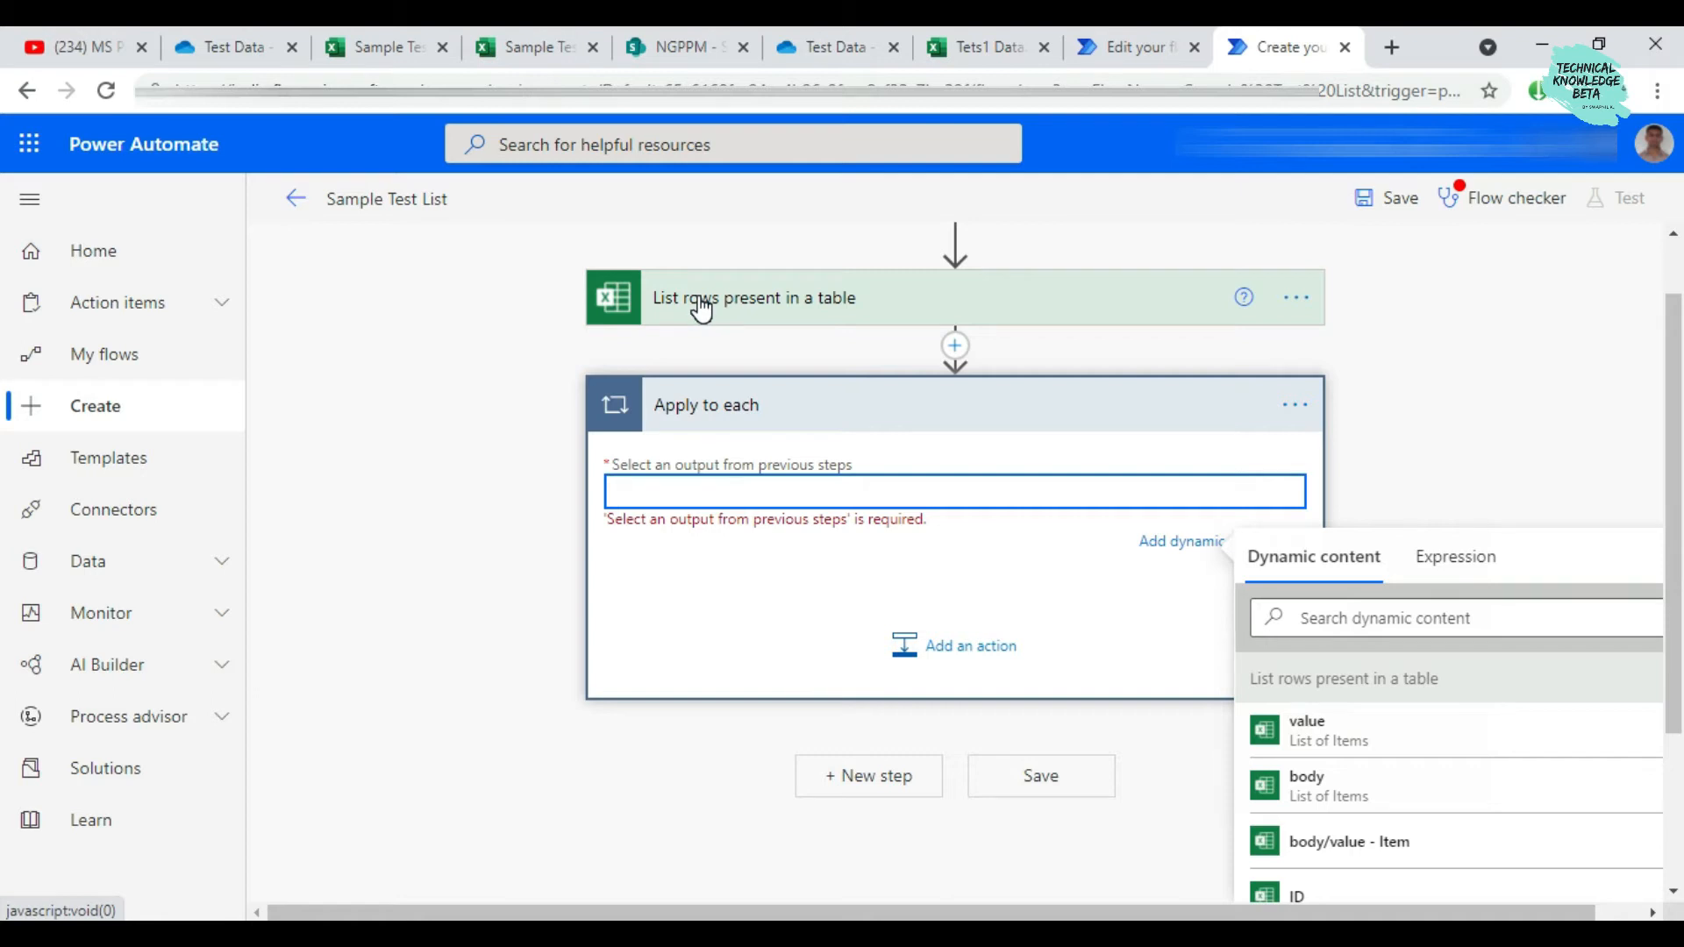
click(665, 494)
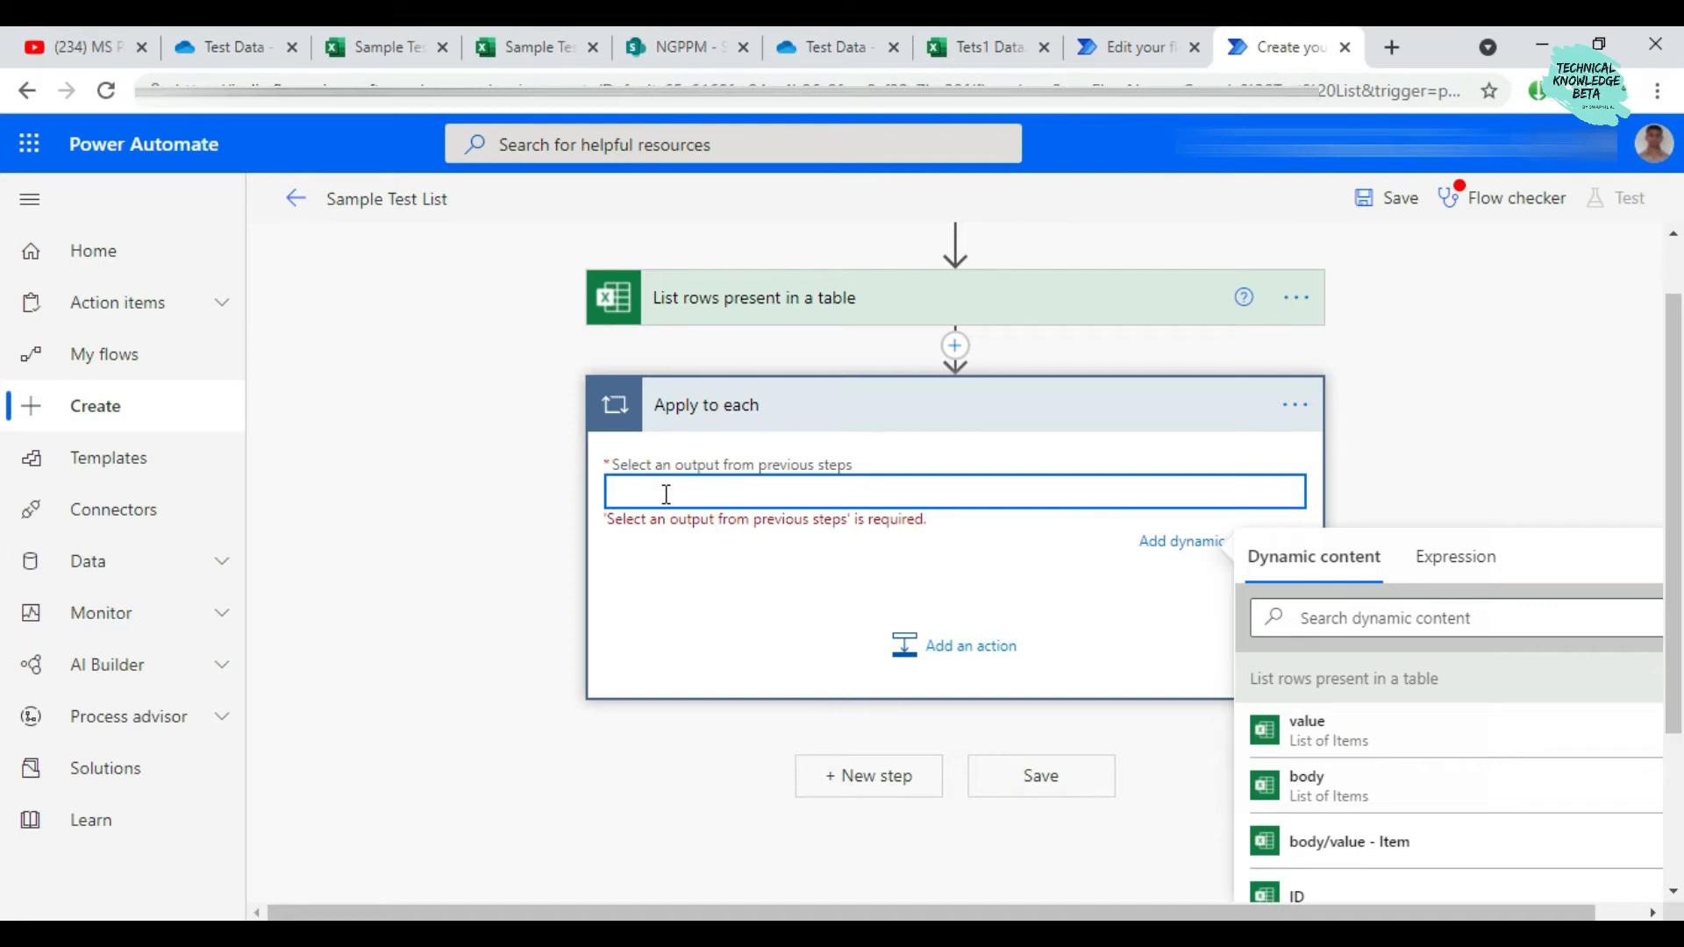
click(1315, 737)
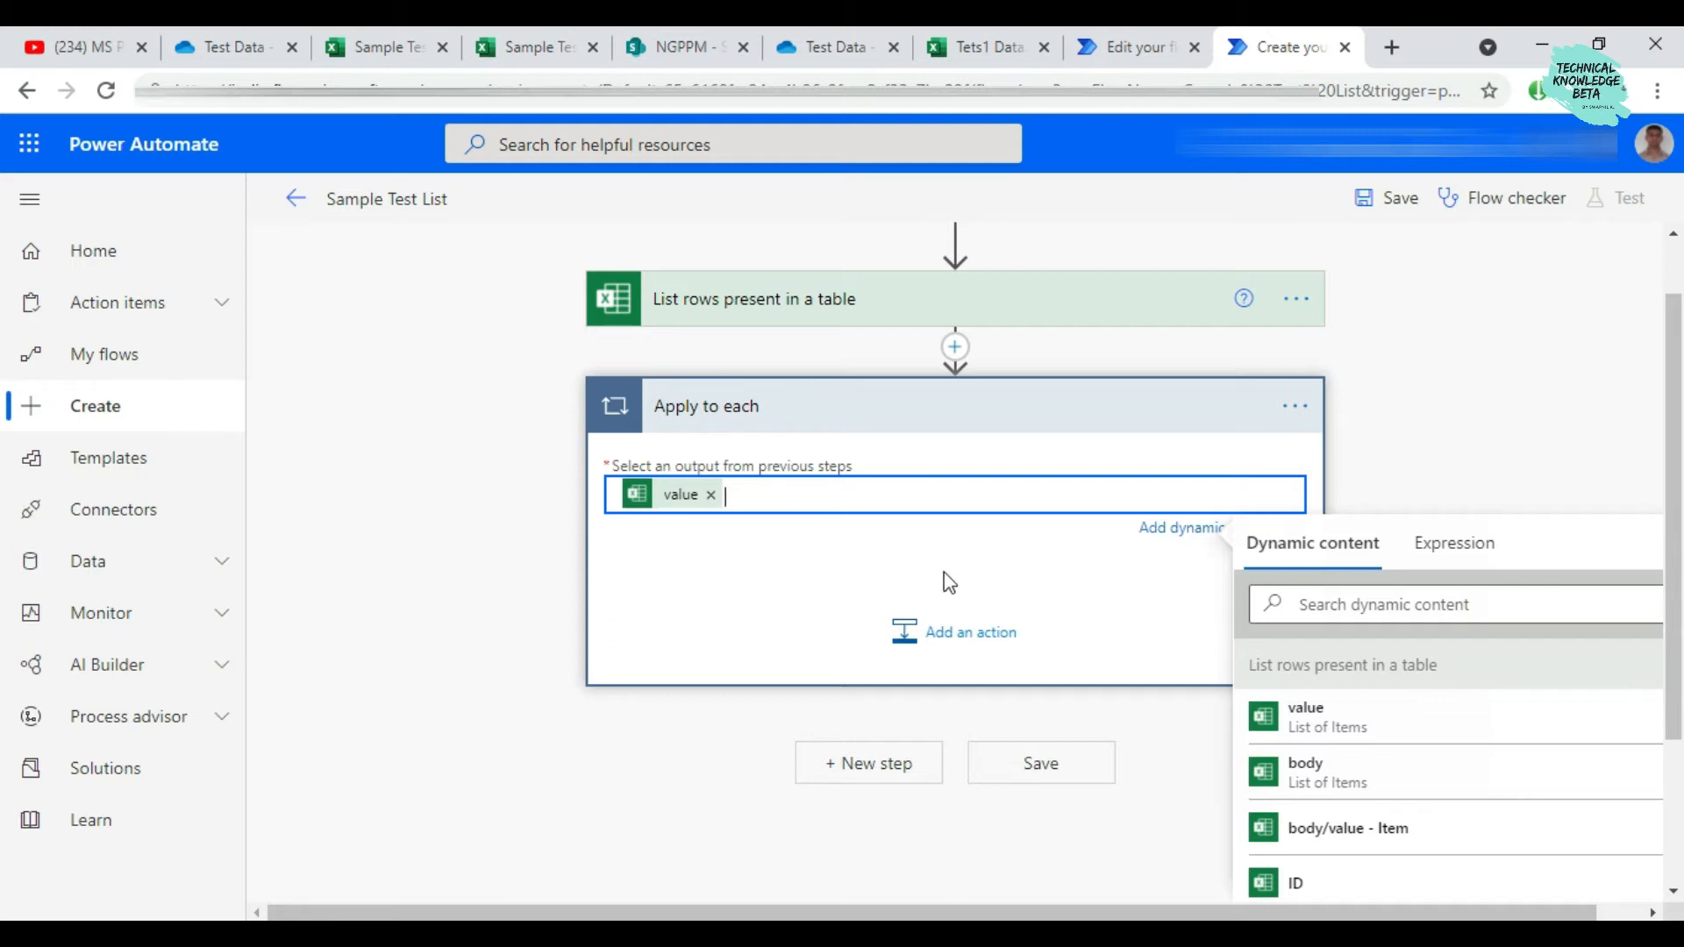
Add the SharePoint action Get items inside the Apply to each loop
click(962, 652)
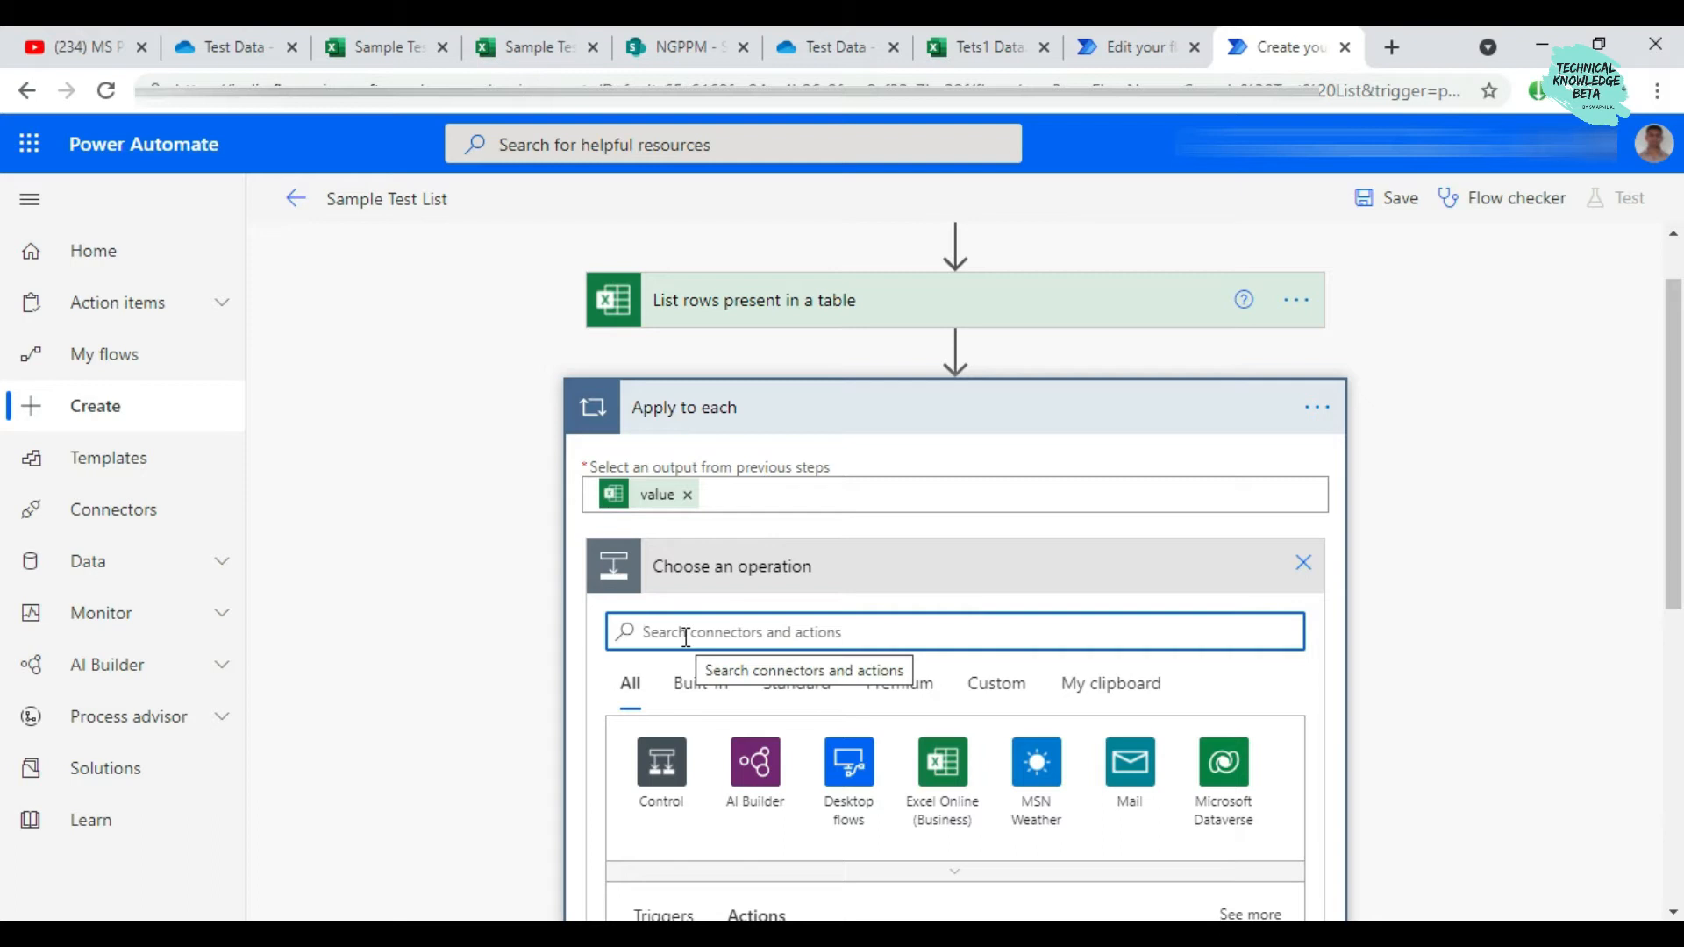
text(share)
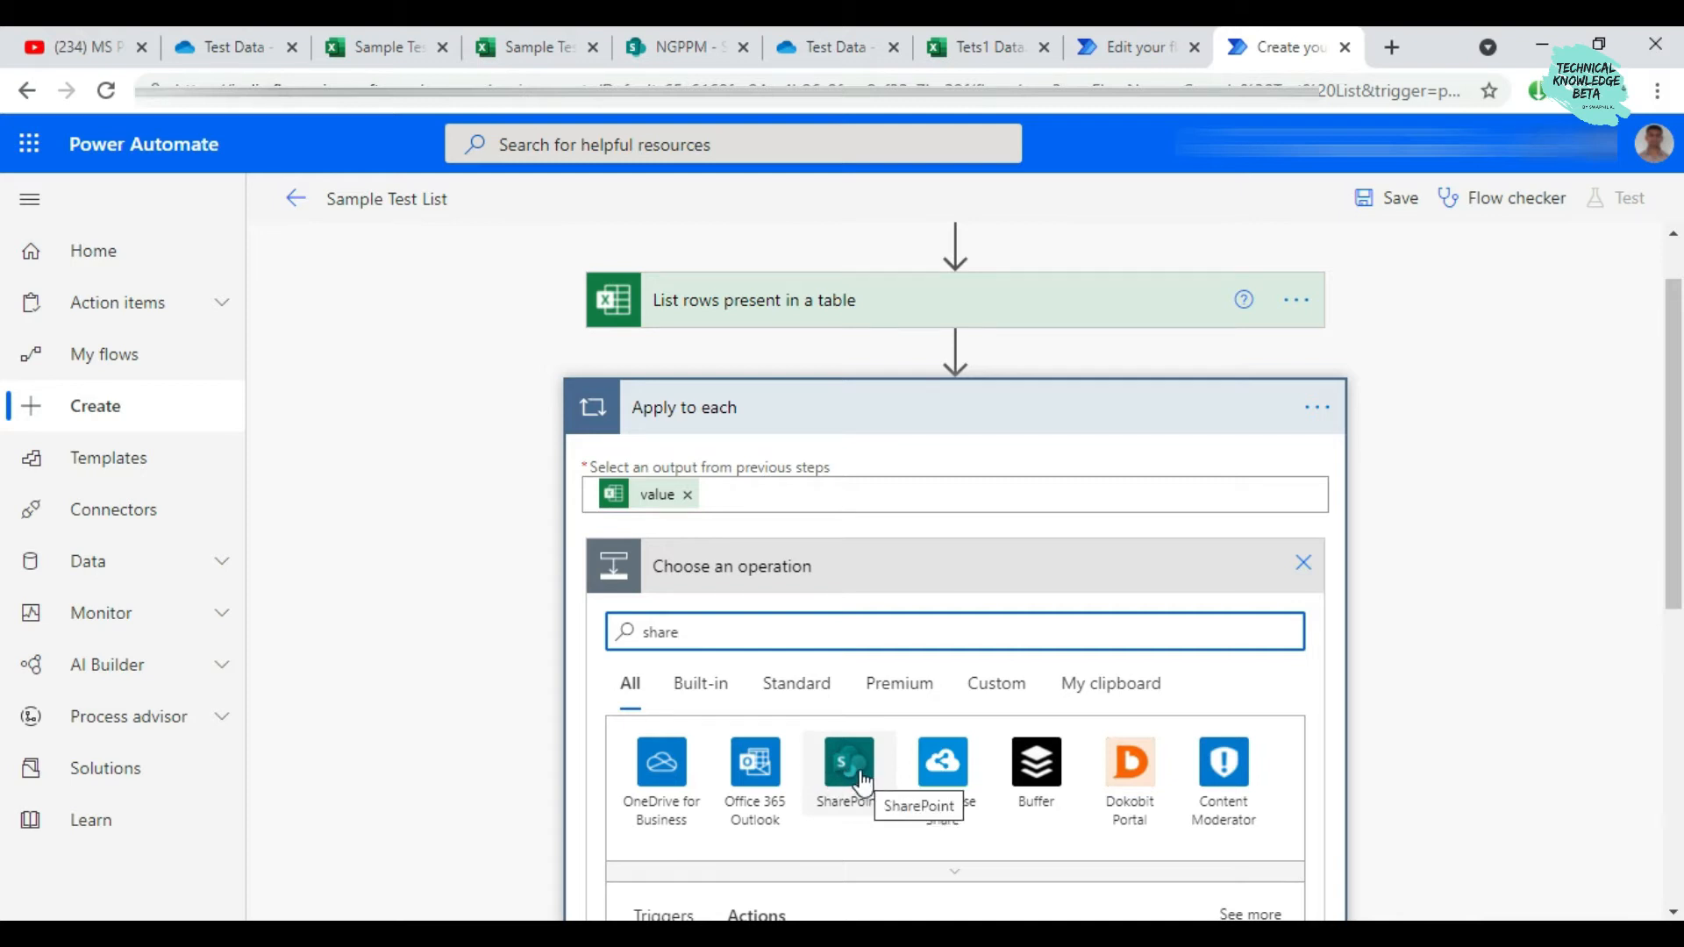
click(846, 779)
scroll(816, 619, down, 3)
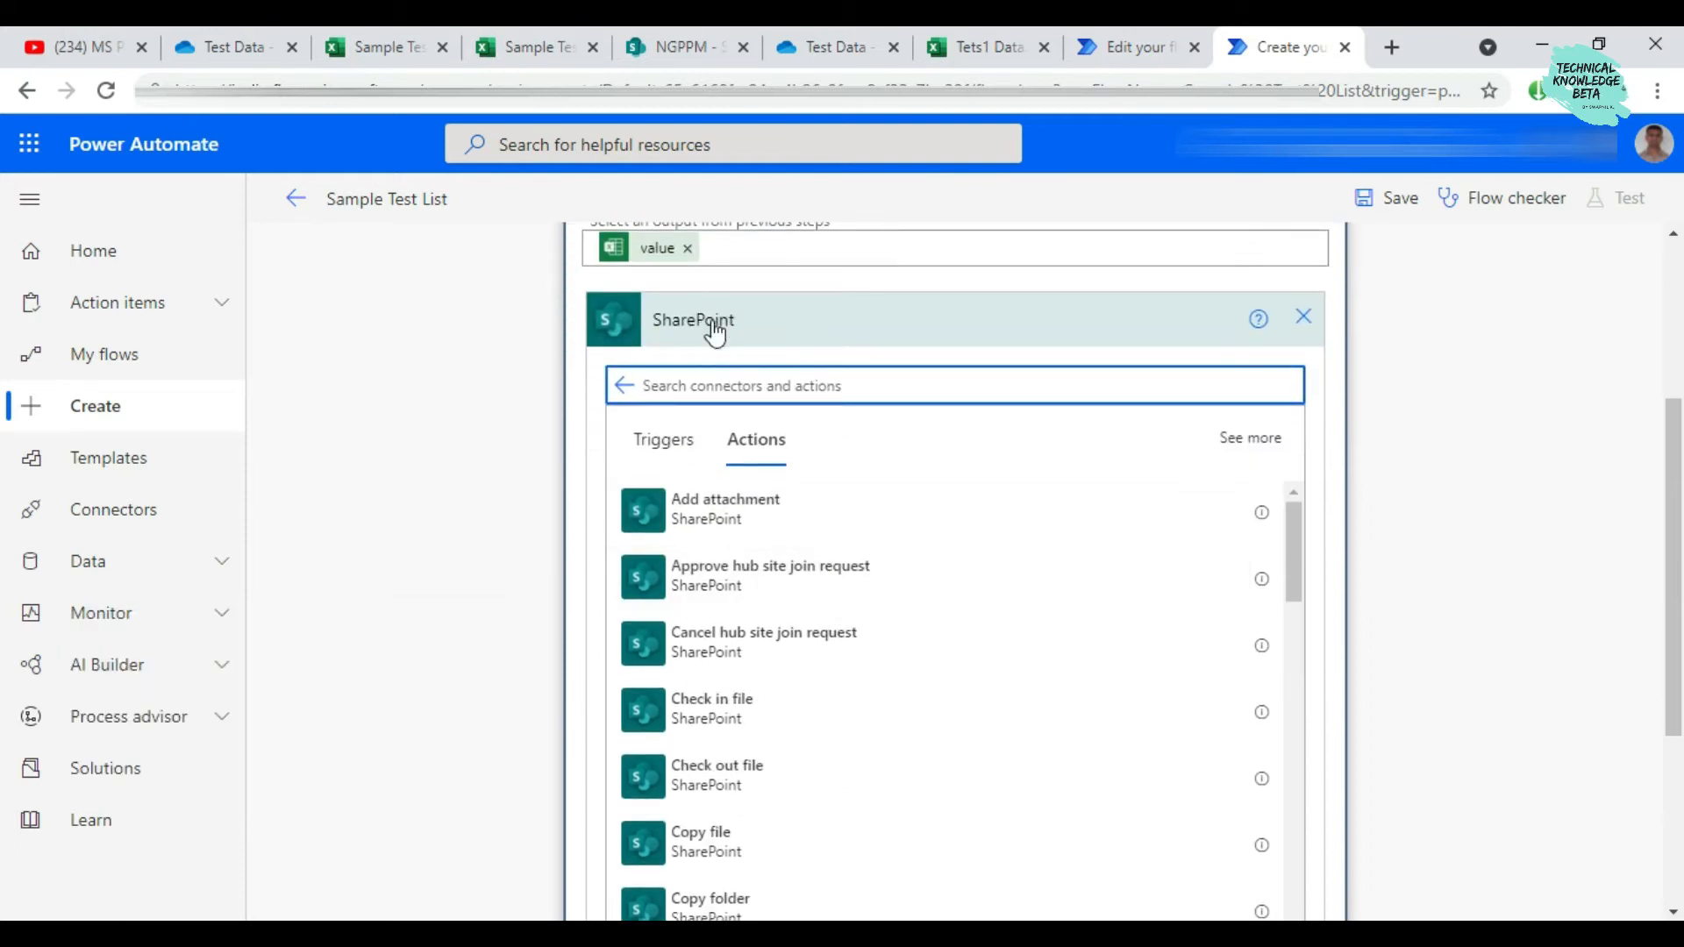
click(704, 382)
text(get)
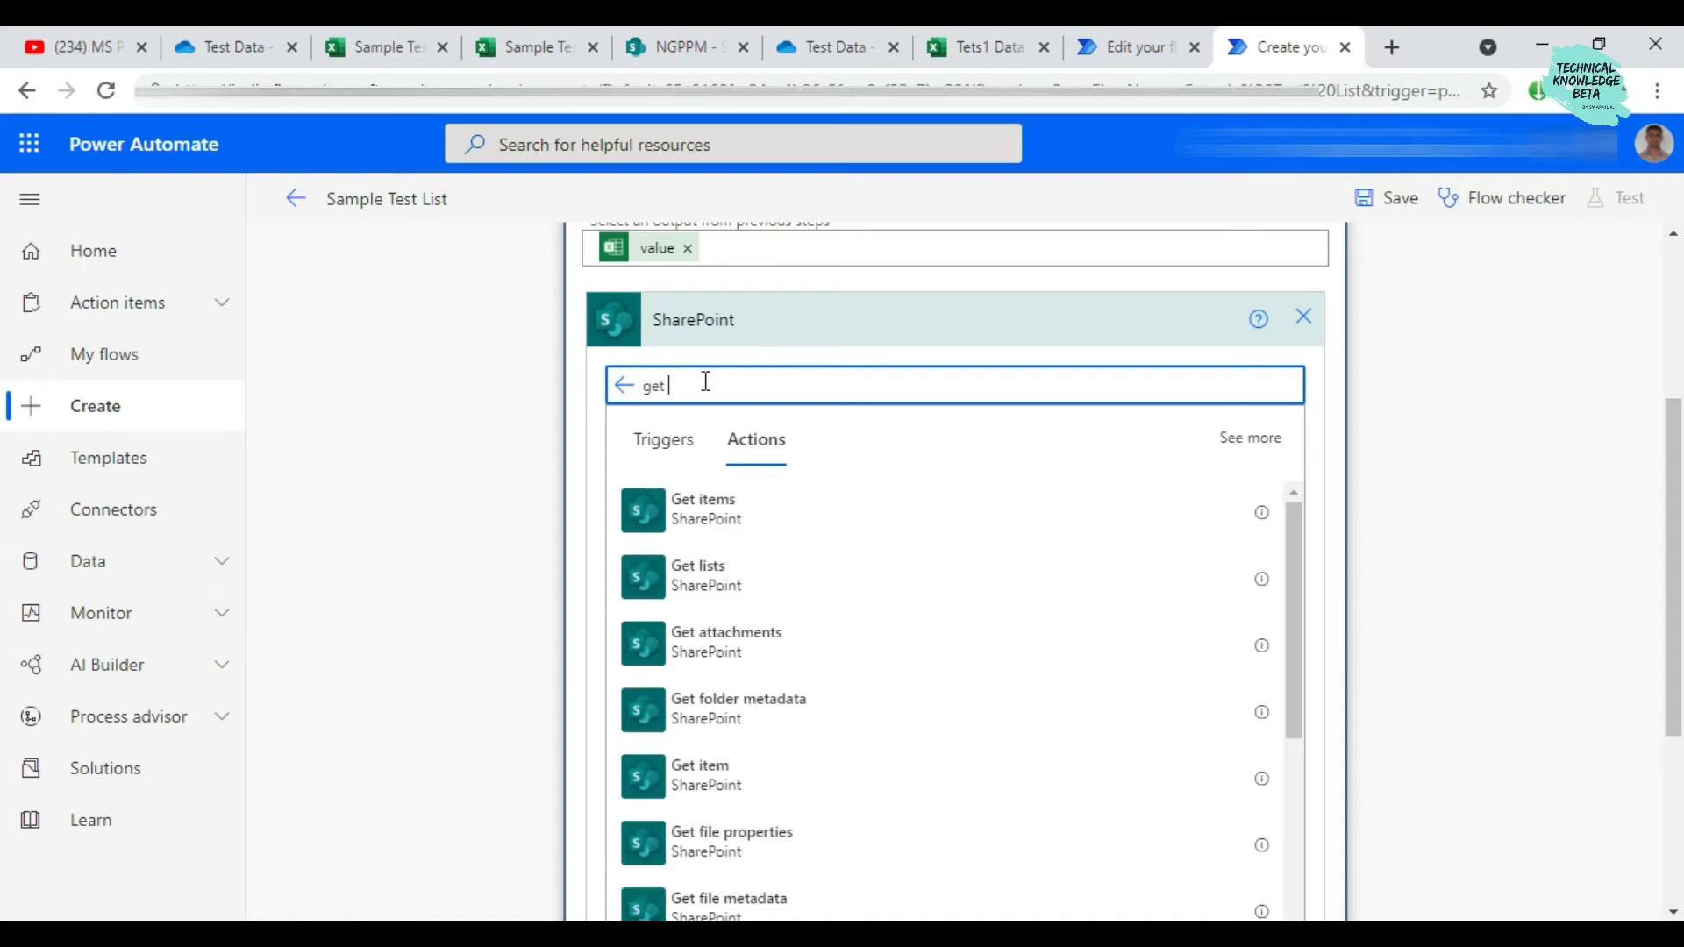
click(698, 524)
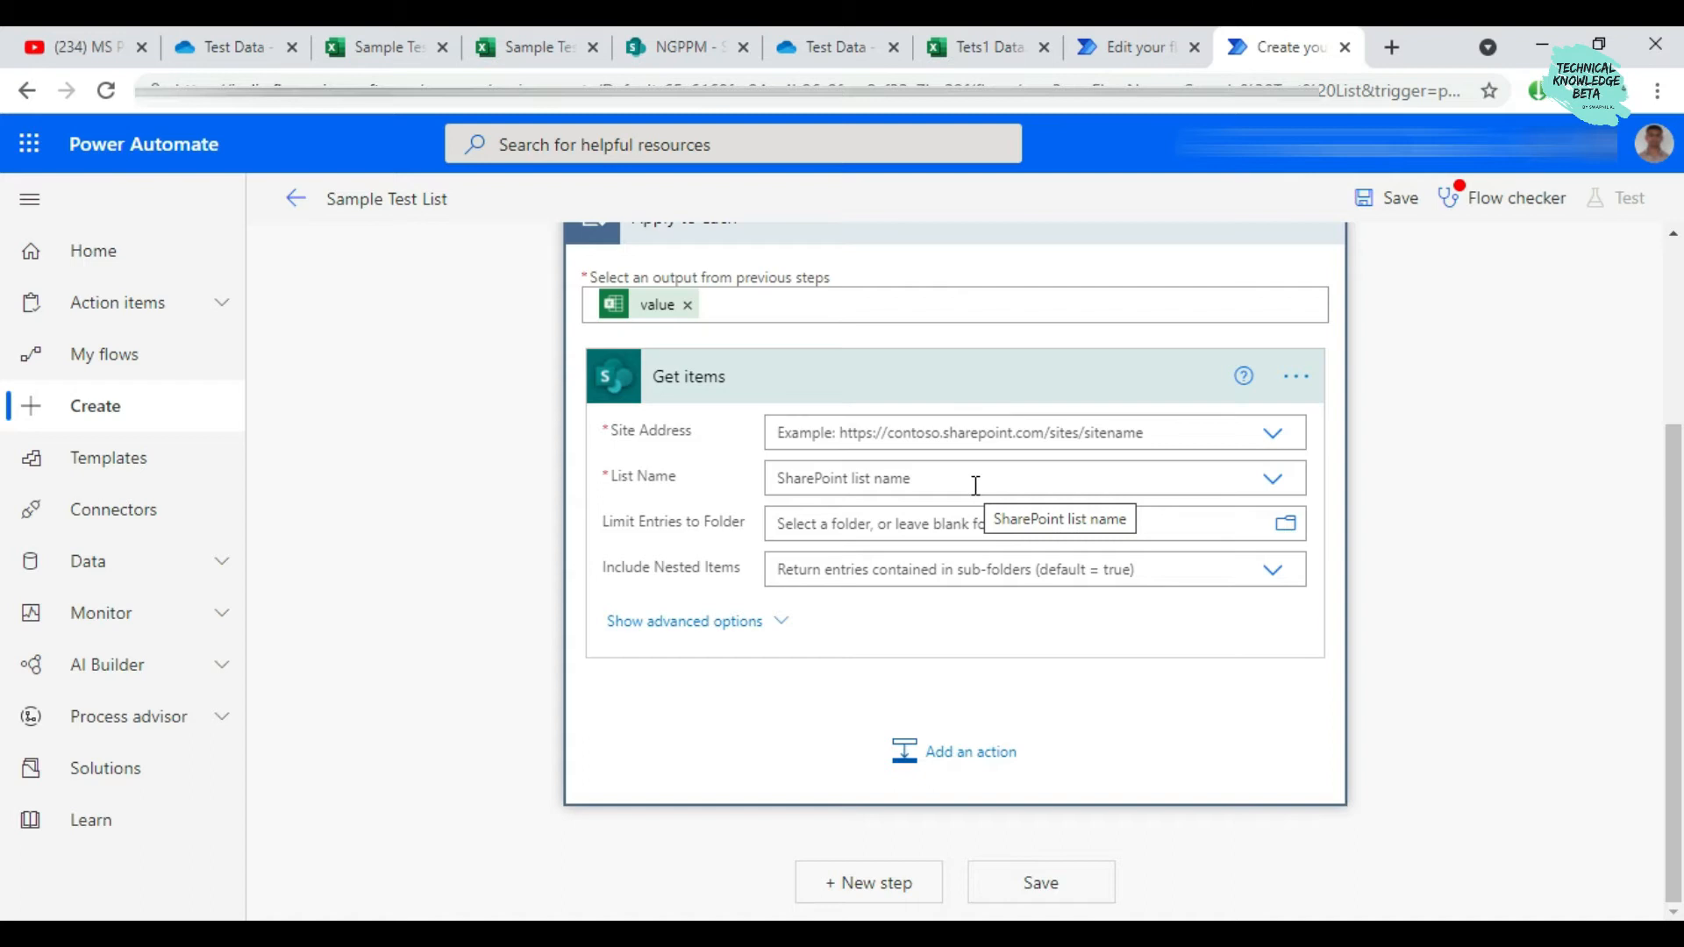
click(997, 433)
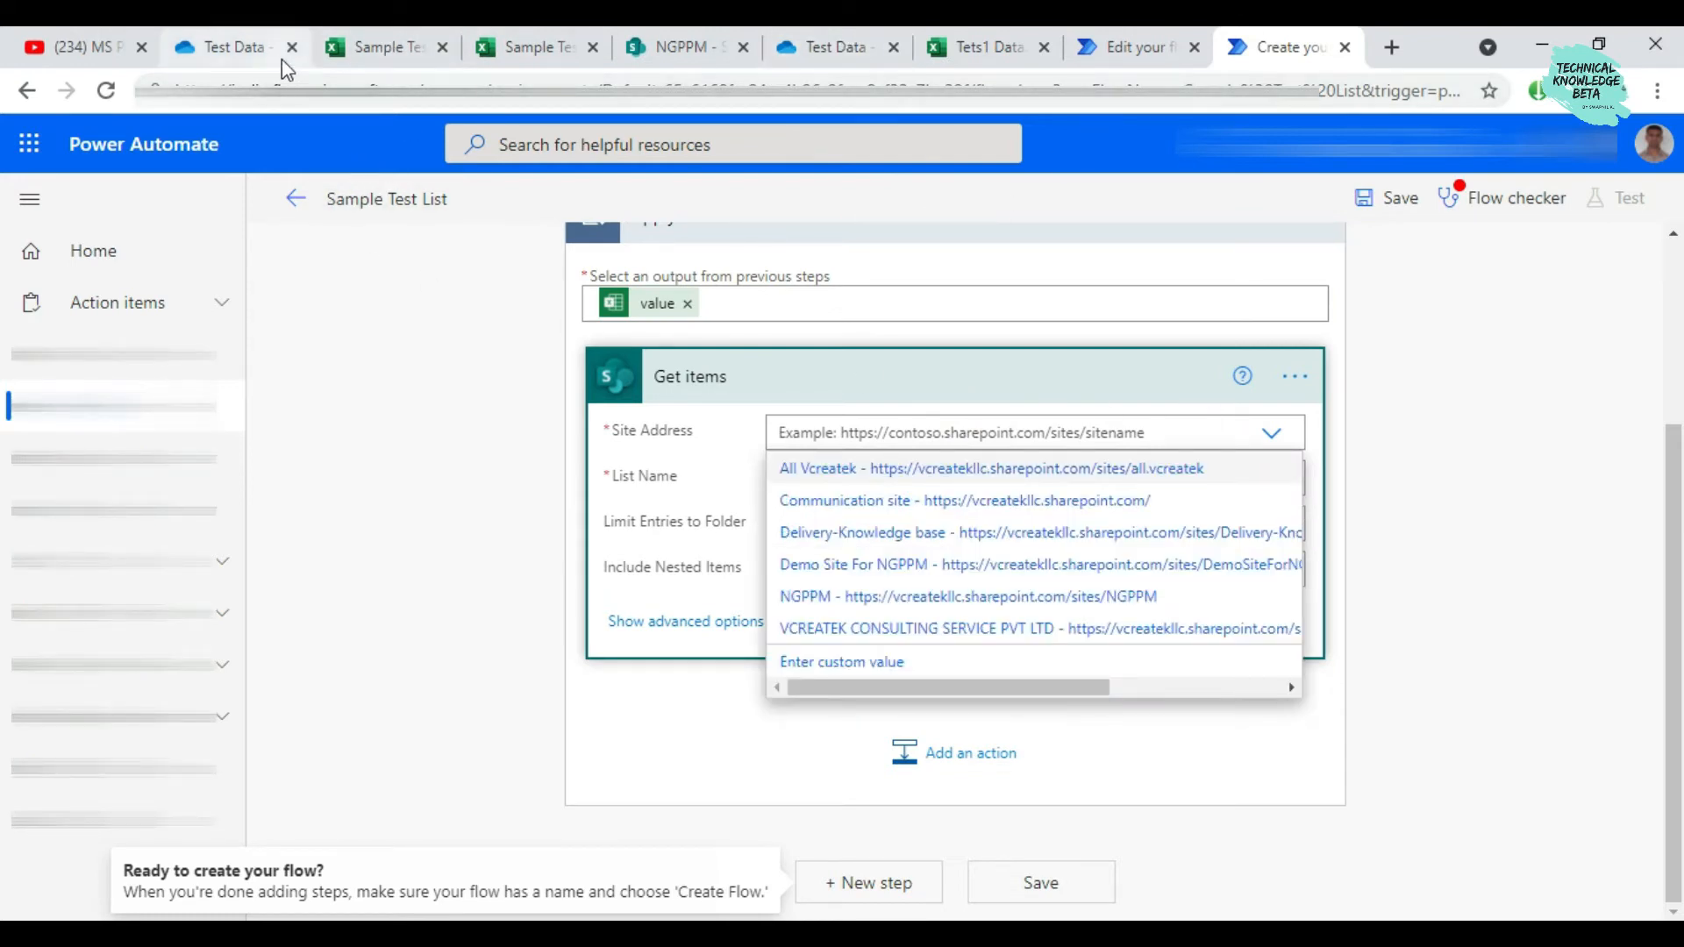
click(671, 49)
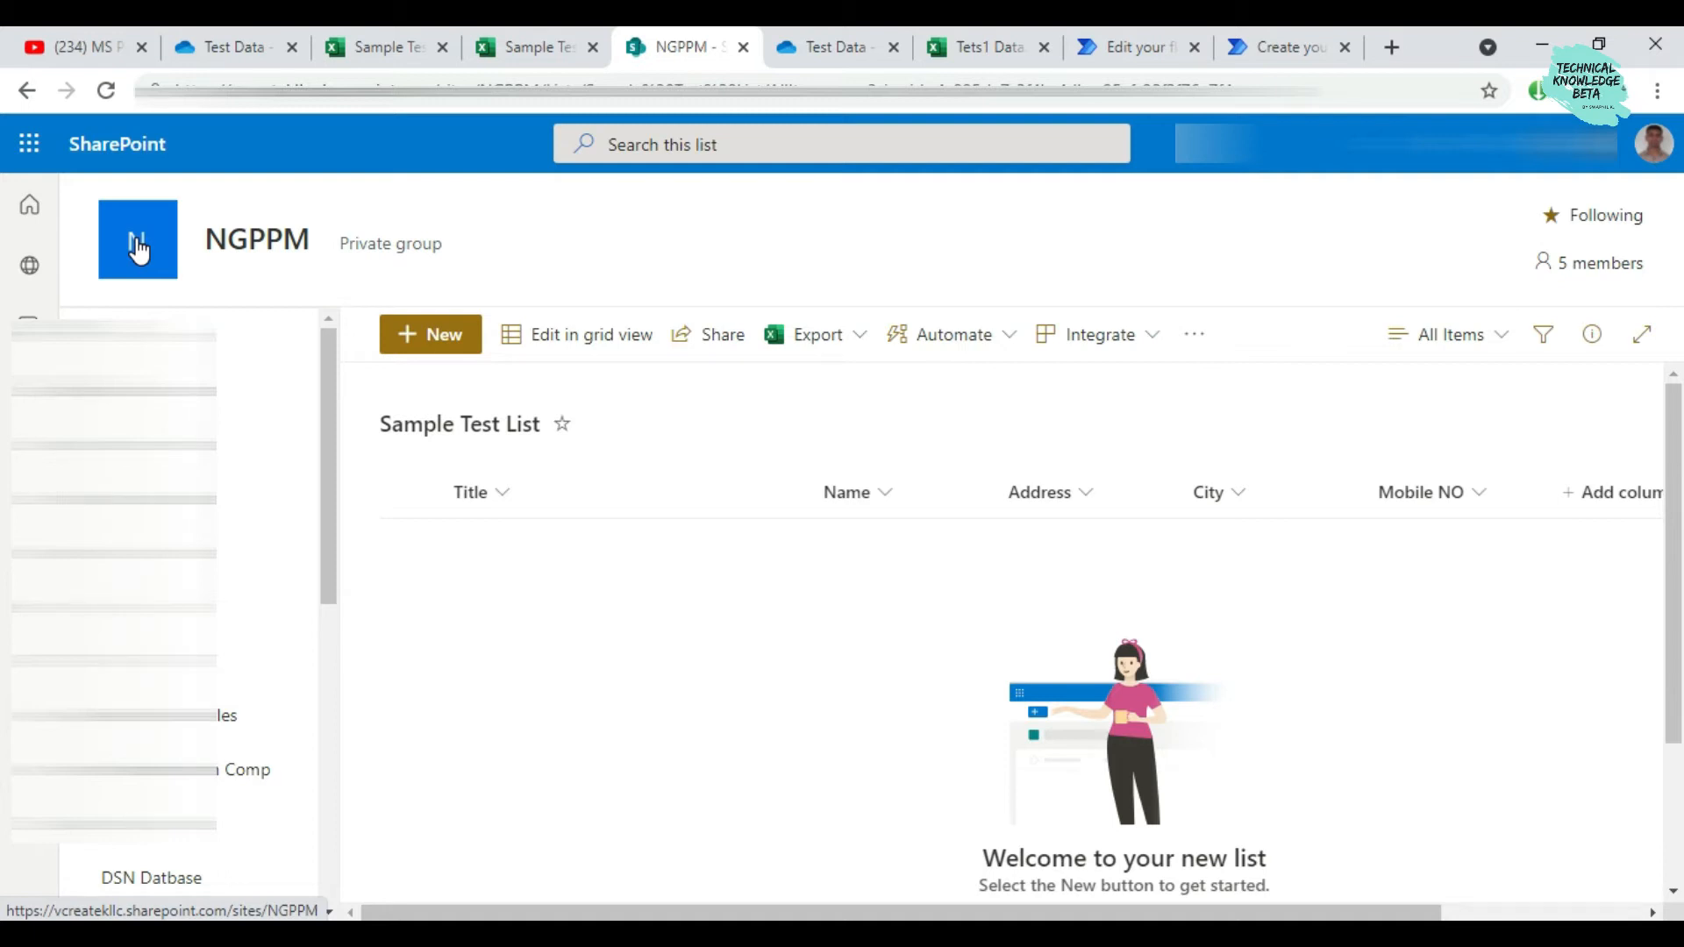
right_click(164, 239)
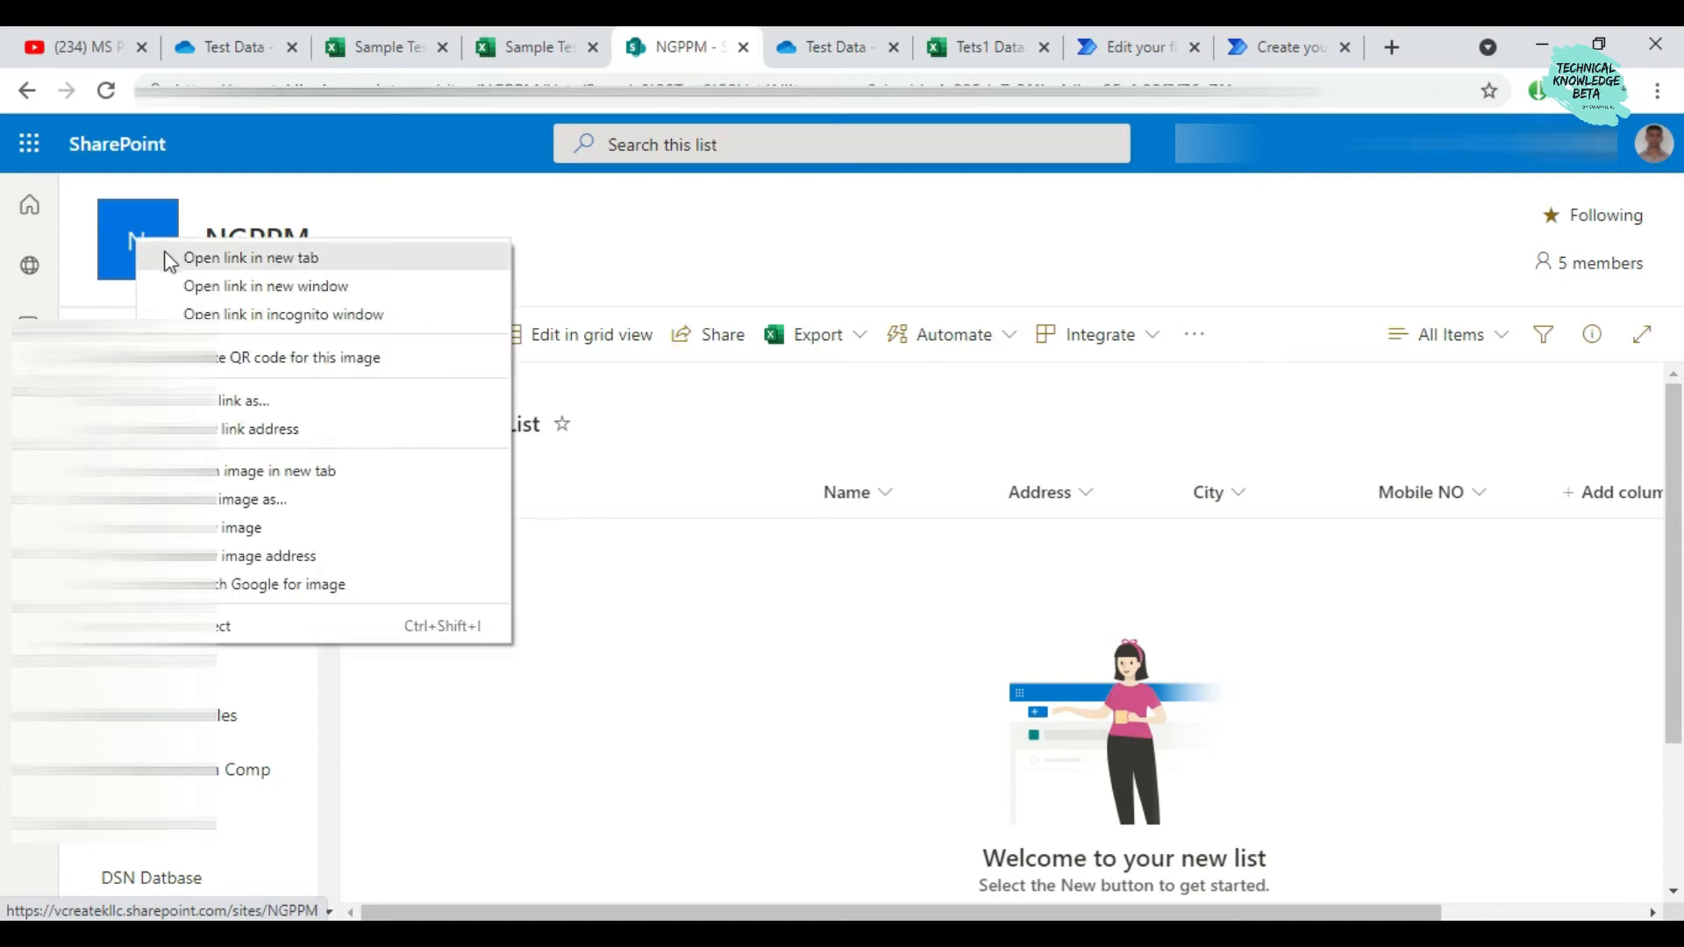
click(167, 258)
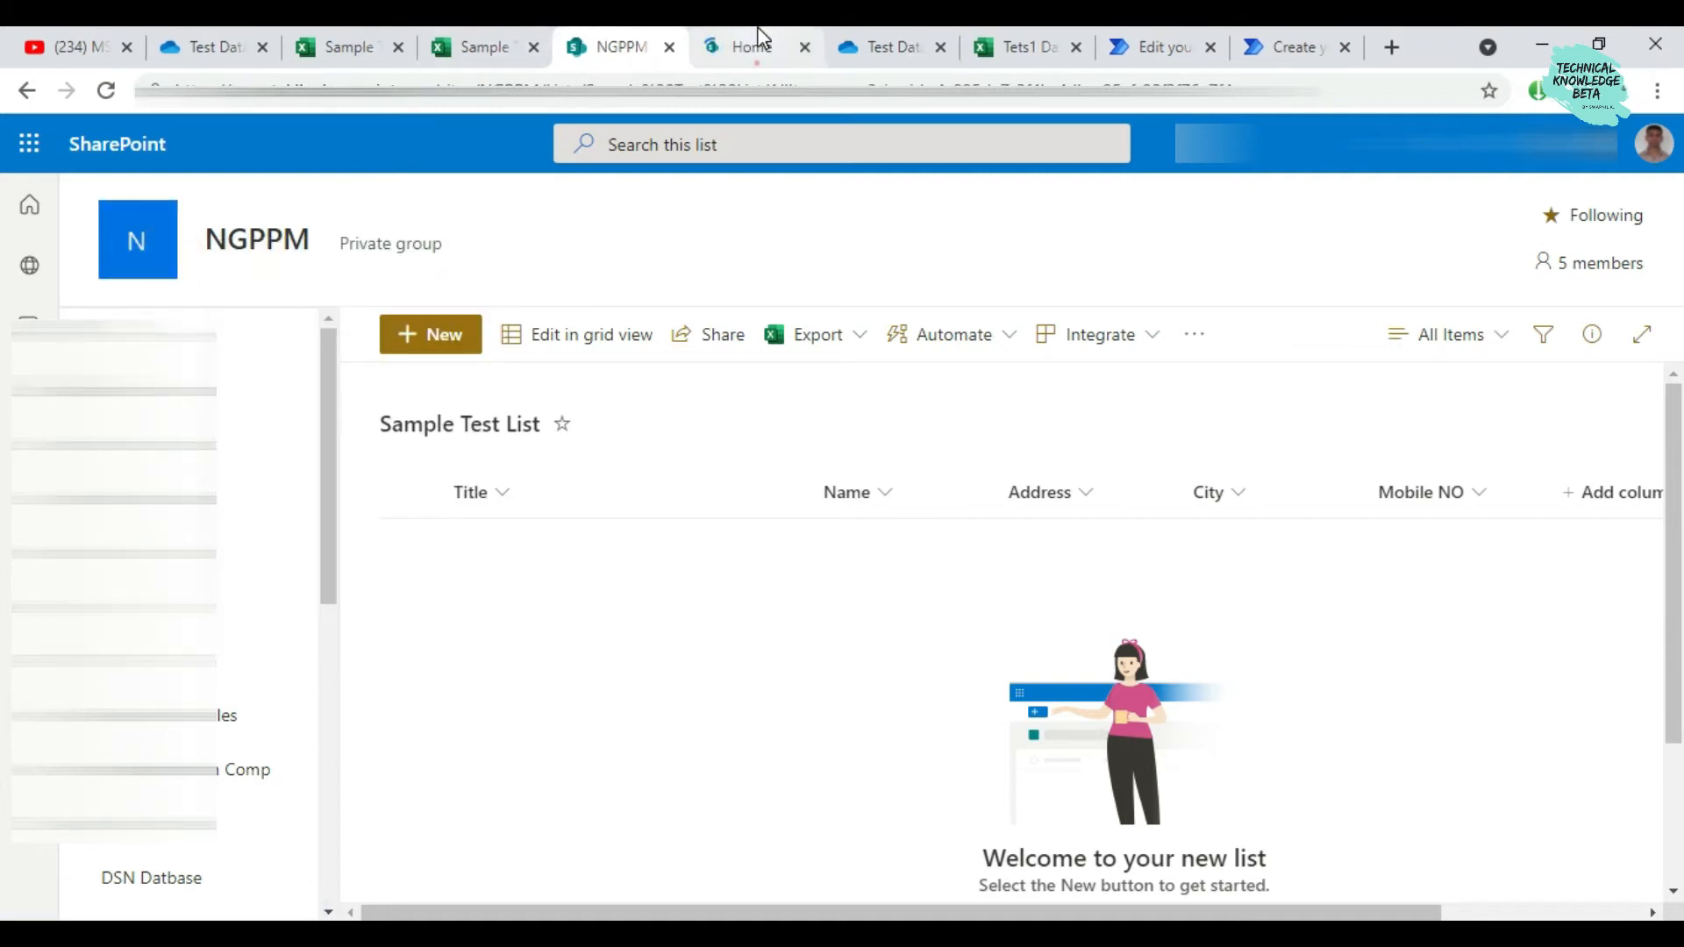
click(753, 40)
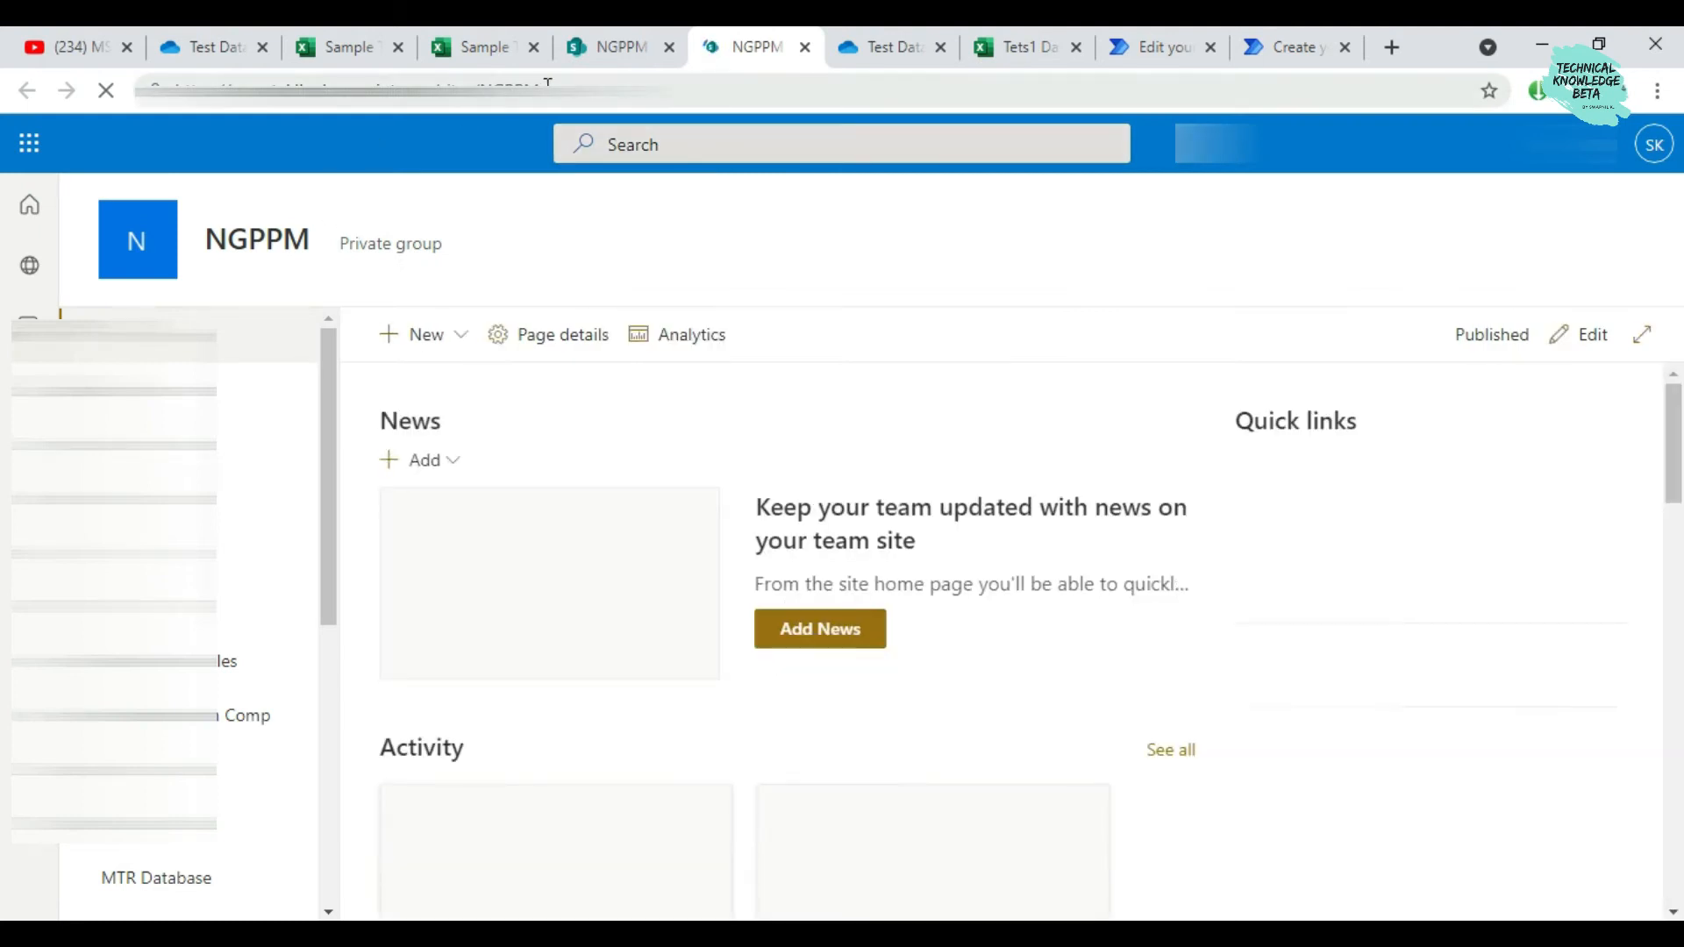
click(221, 89)
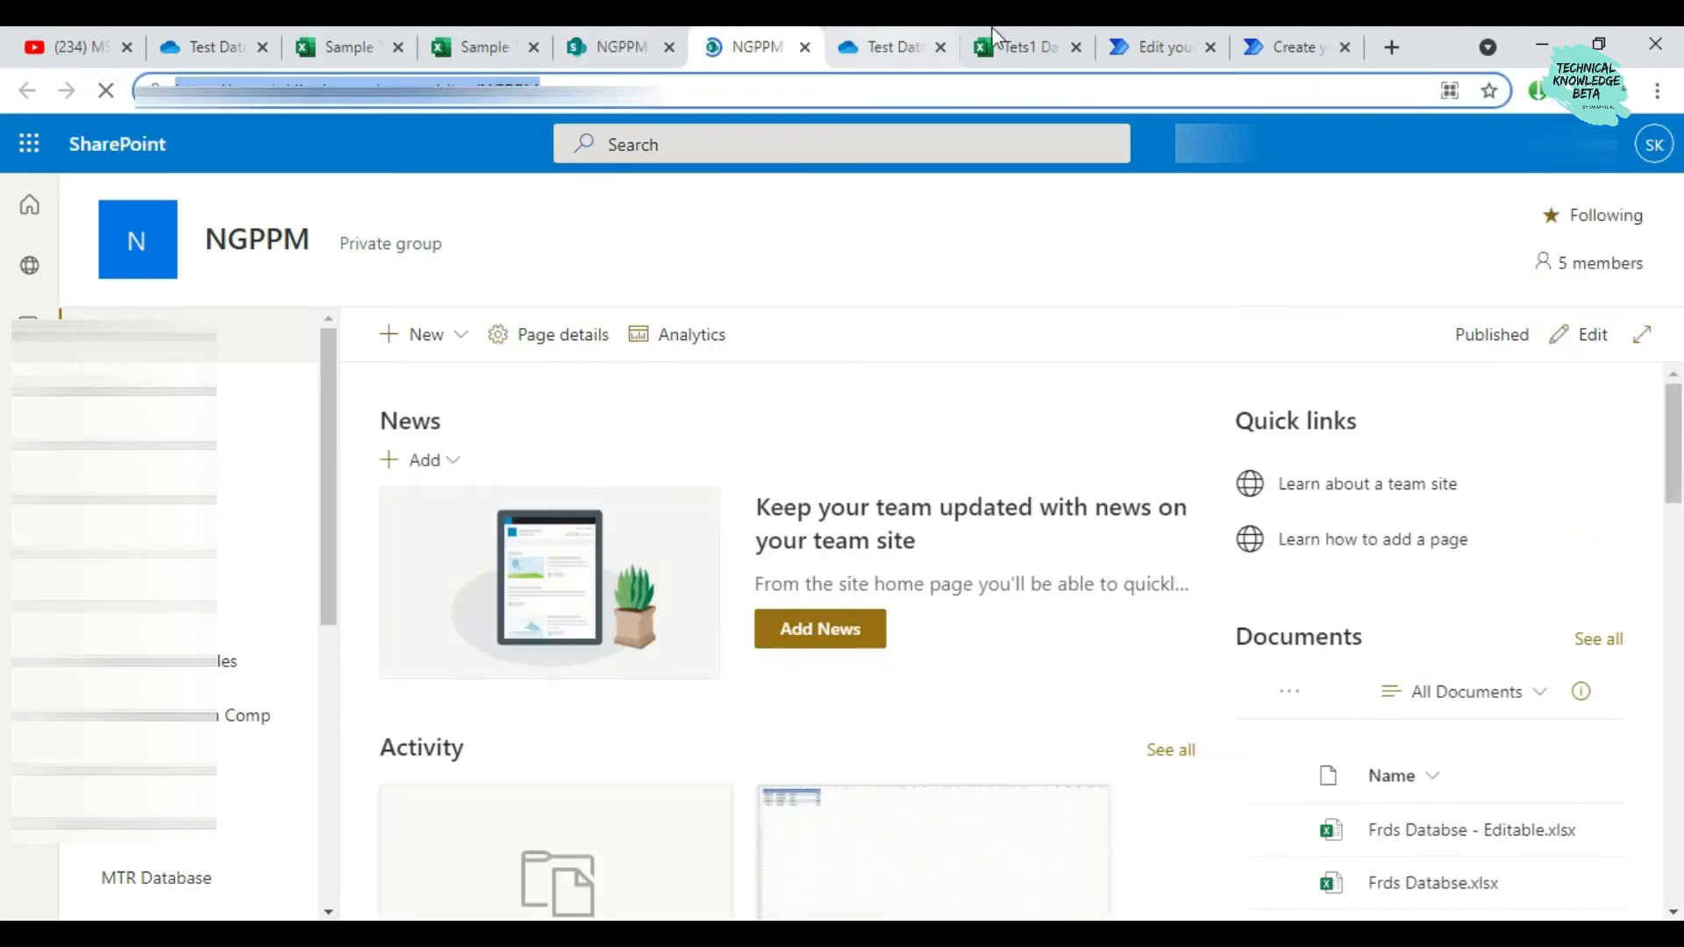
click(1251, 48)
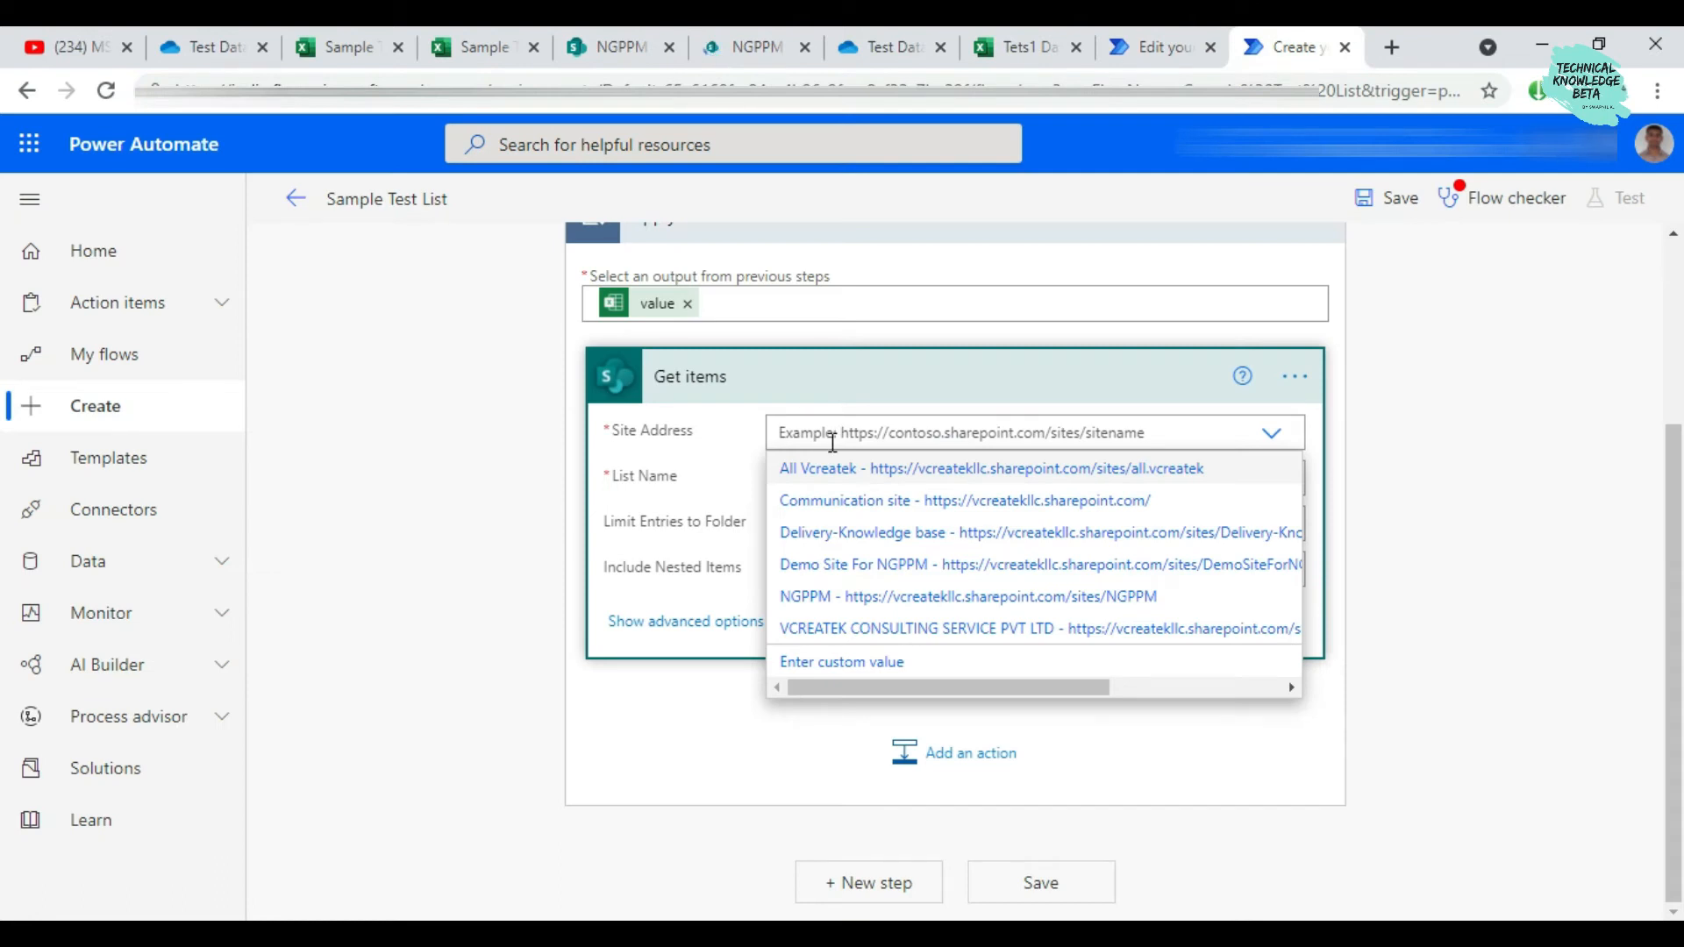
text(https://vcreatekllc.sharepoint.com/sites/NGPPM)
Set the List Name of Get items to Sample Test List, checking the name against the list open in SharePoint
click(978, 479)
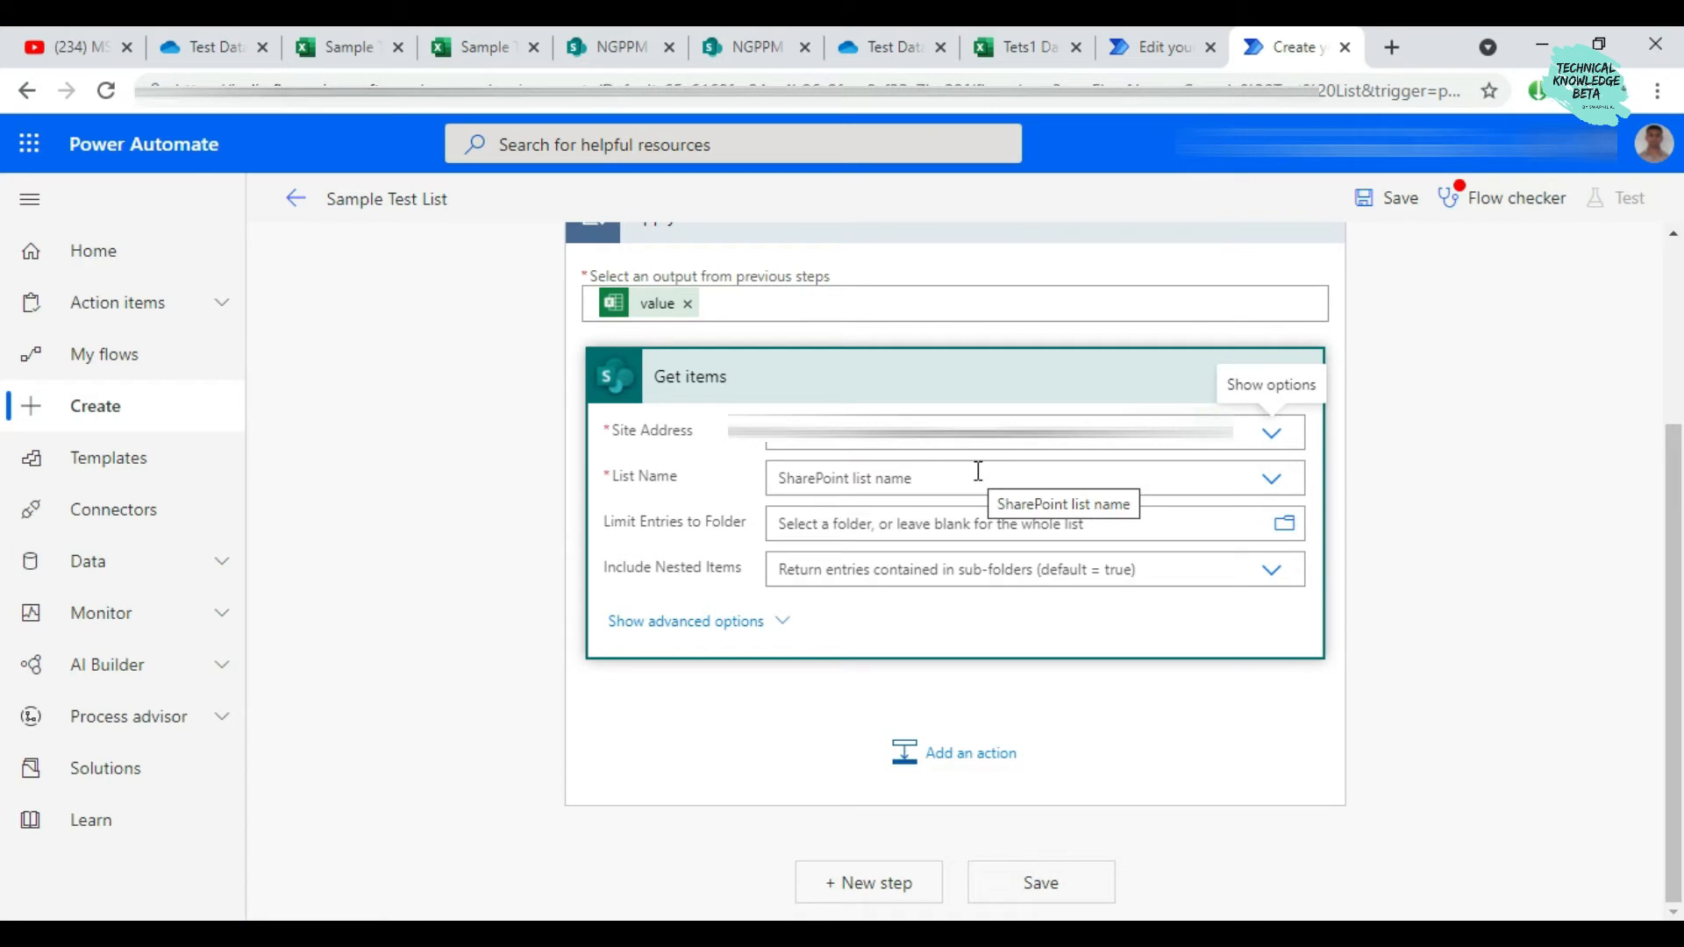
click(1271, 479)
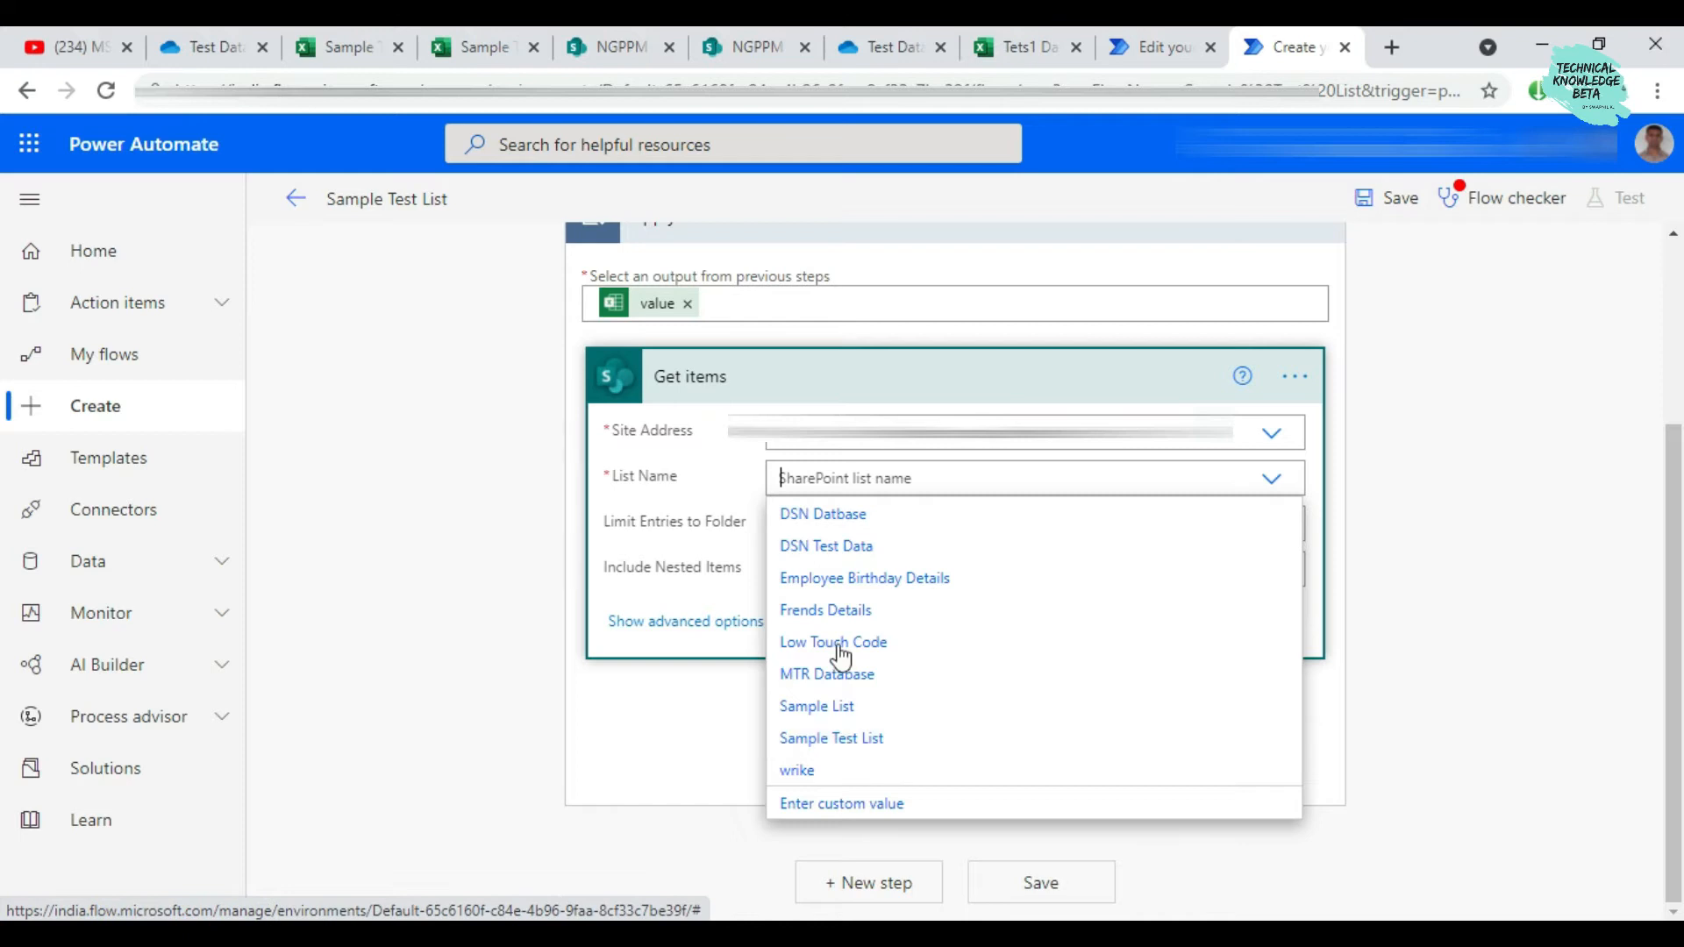
click(750, 44)
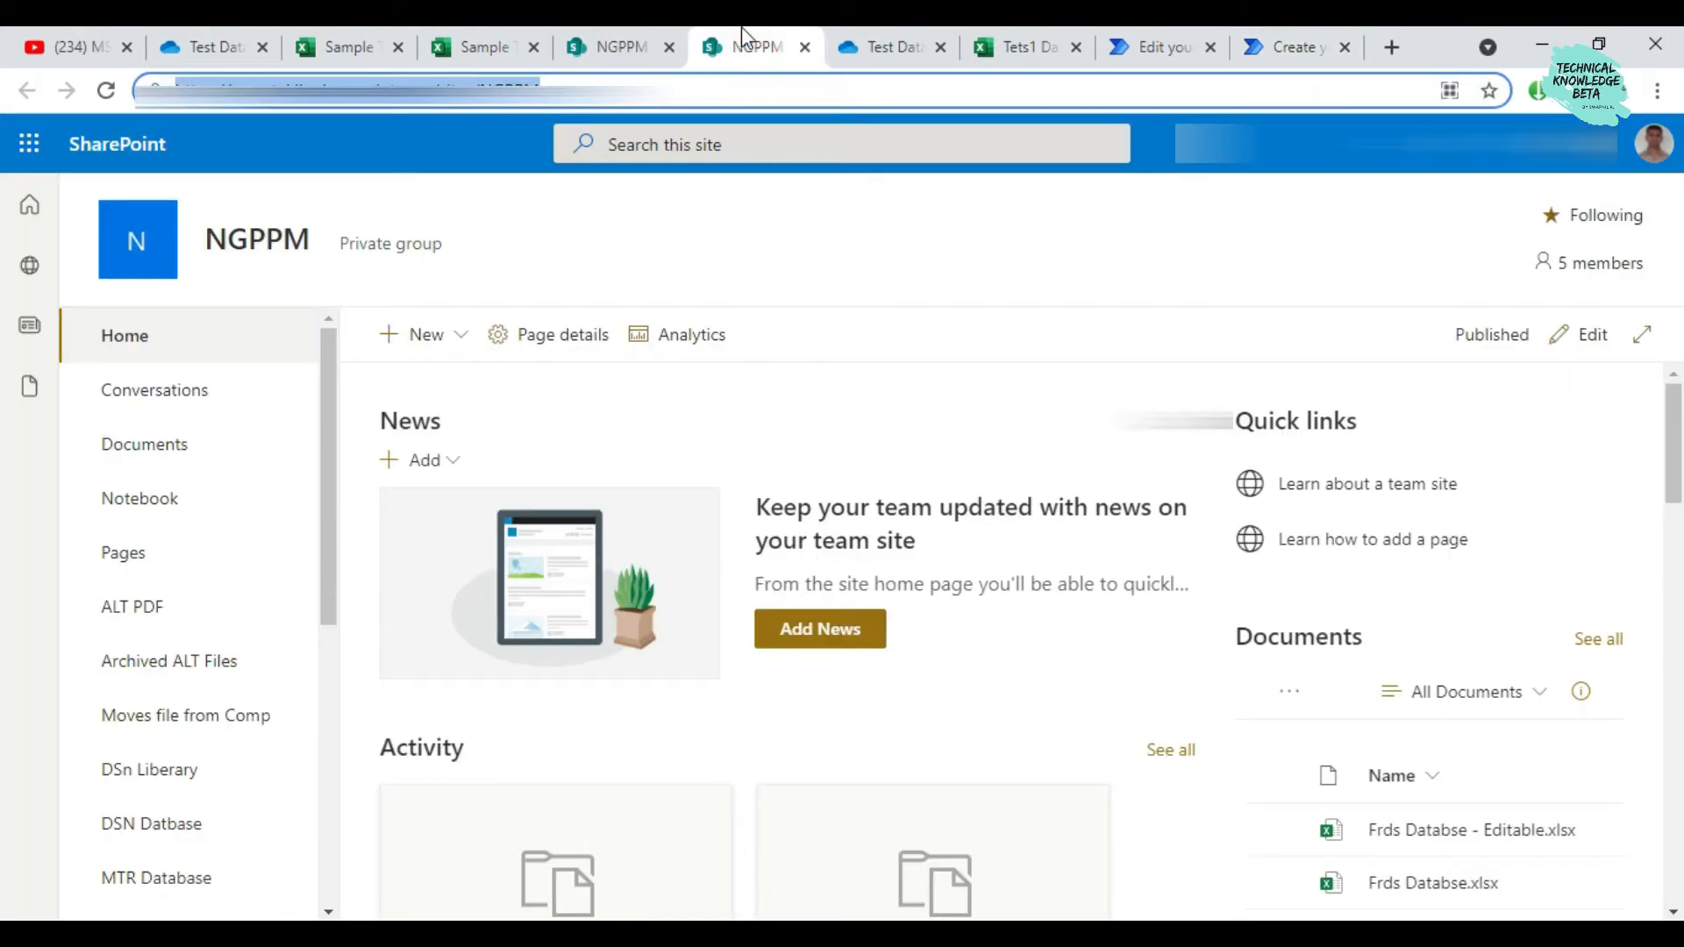
click(640, 40)
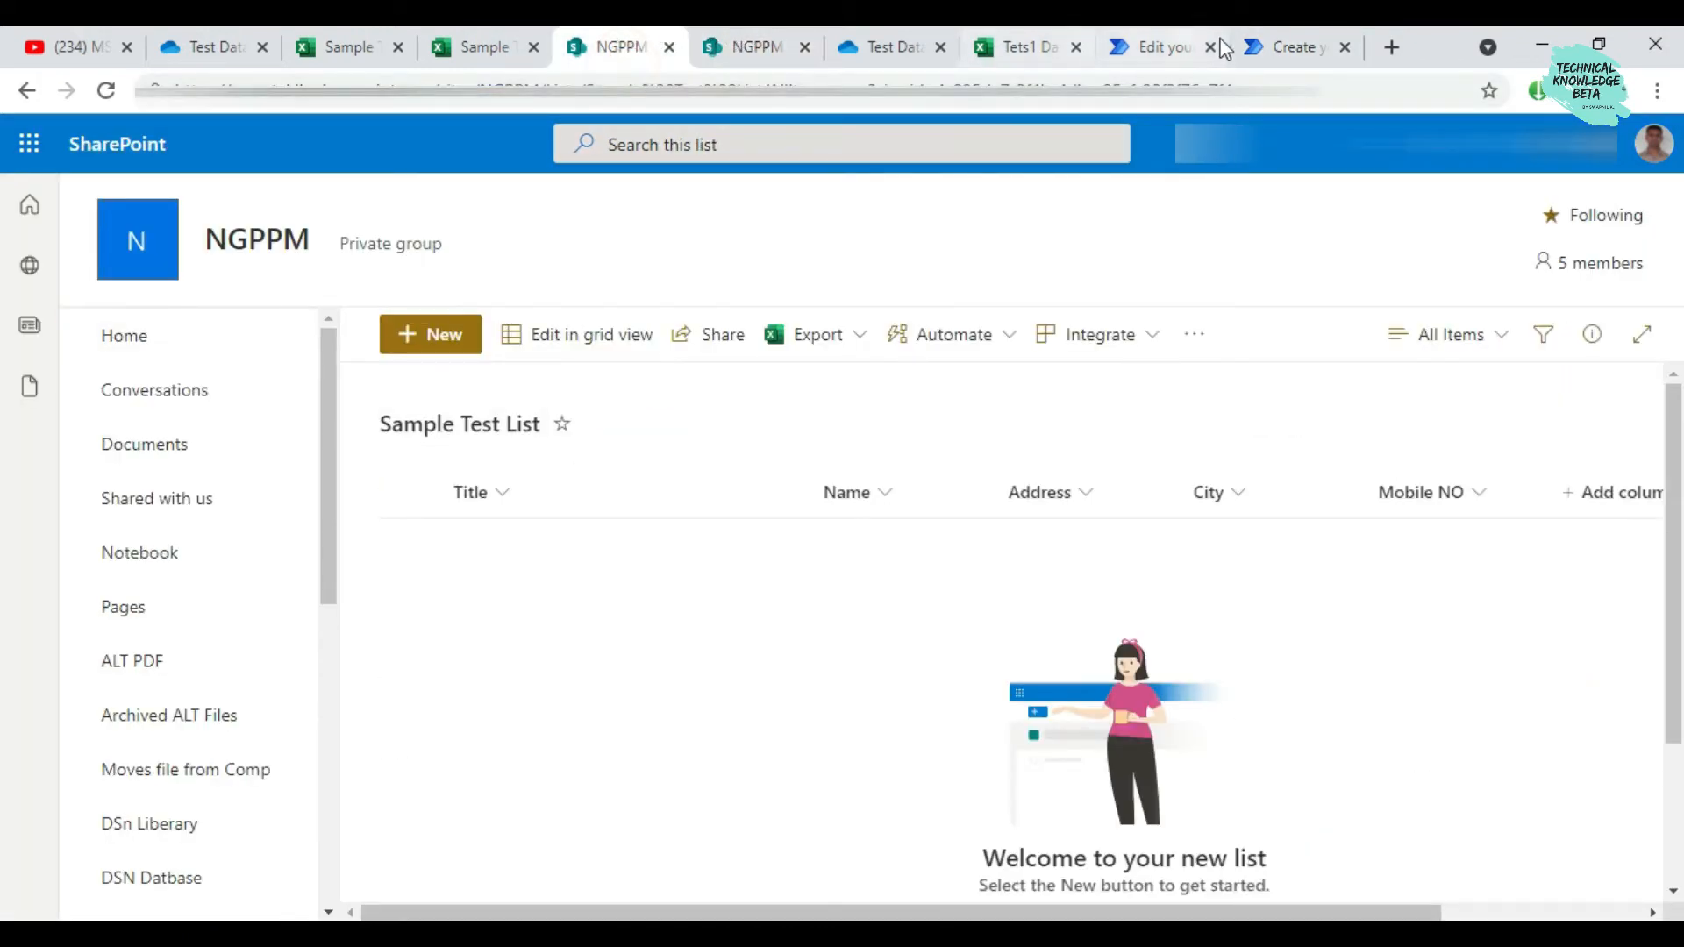
click(1284, 46)
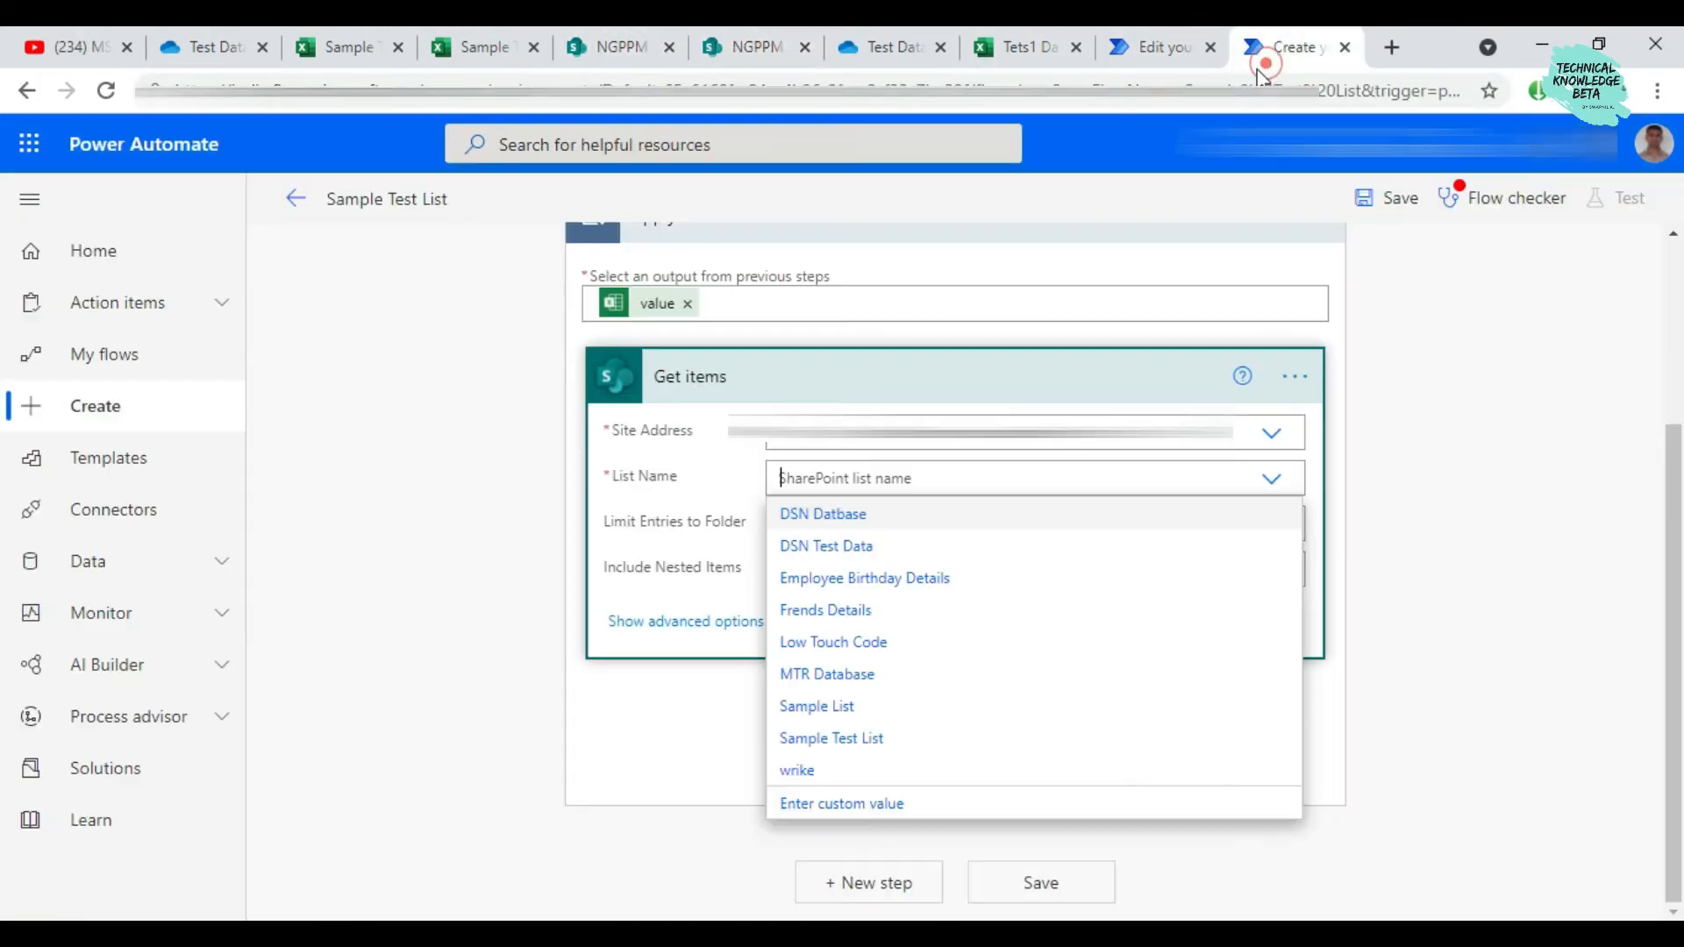
click(868, 742)
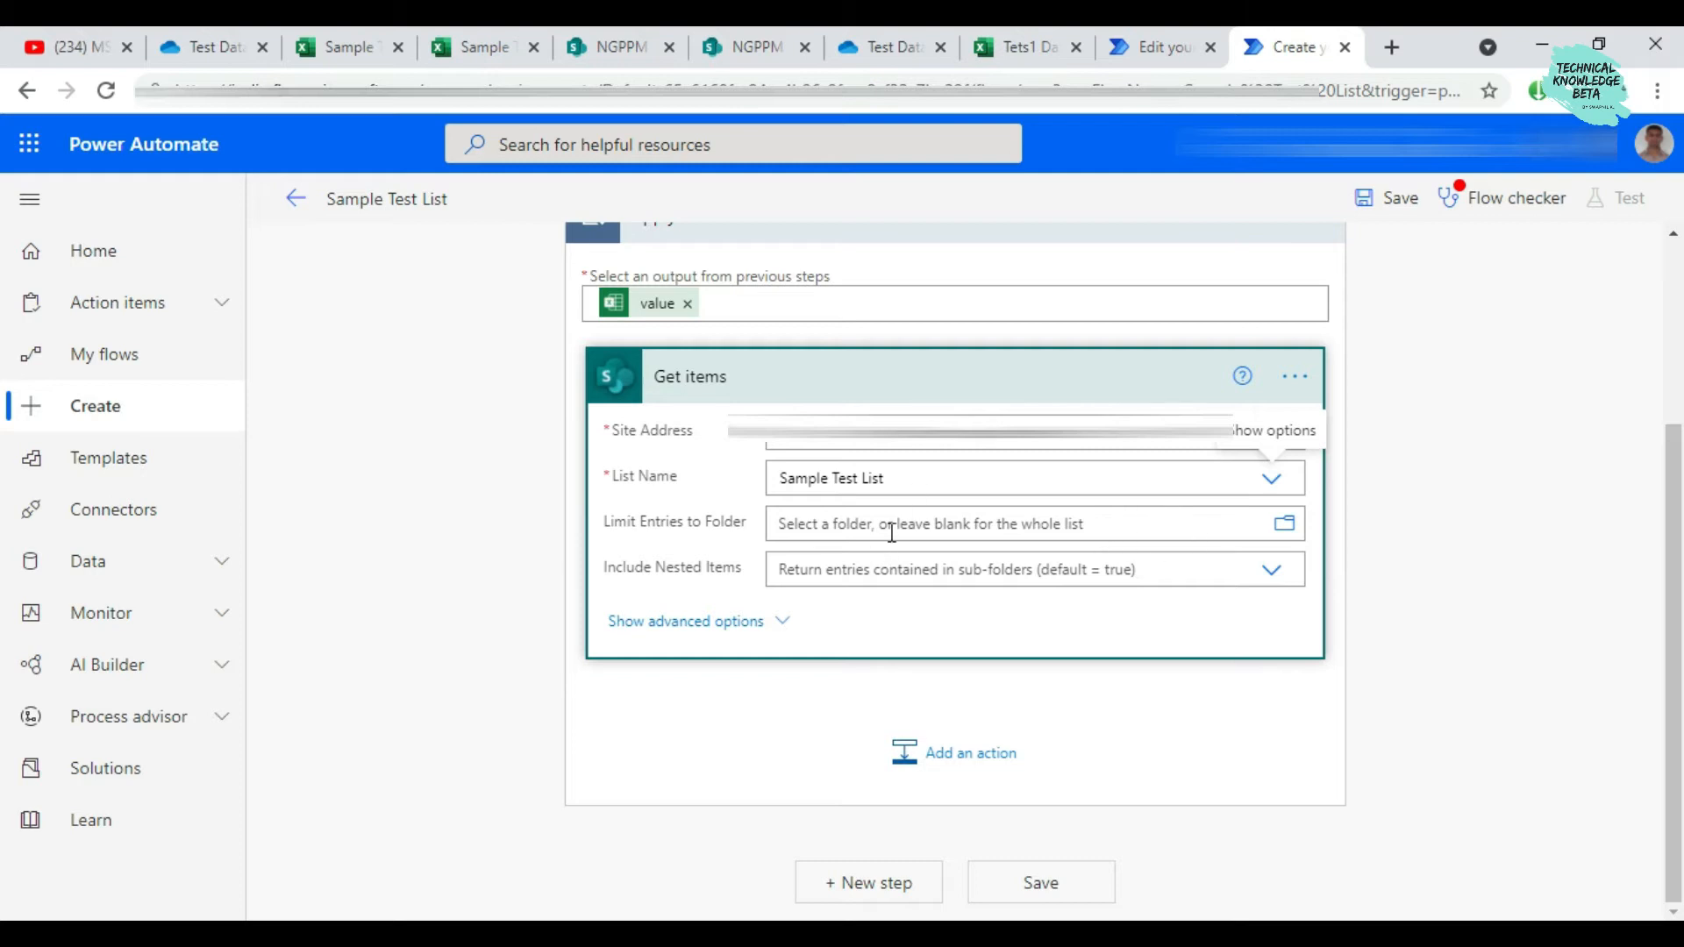
Show the advanced options of Get items and set its Filter Query to Title eq 'ID', using the Excel table's ID as dynamic content
click(778, 621)
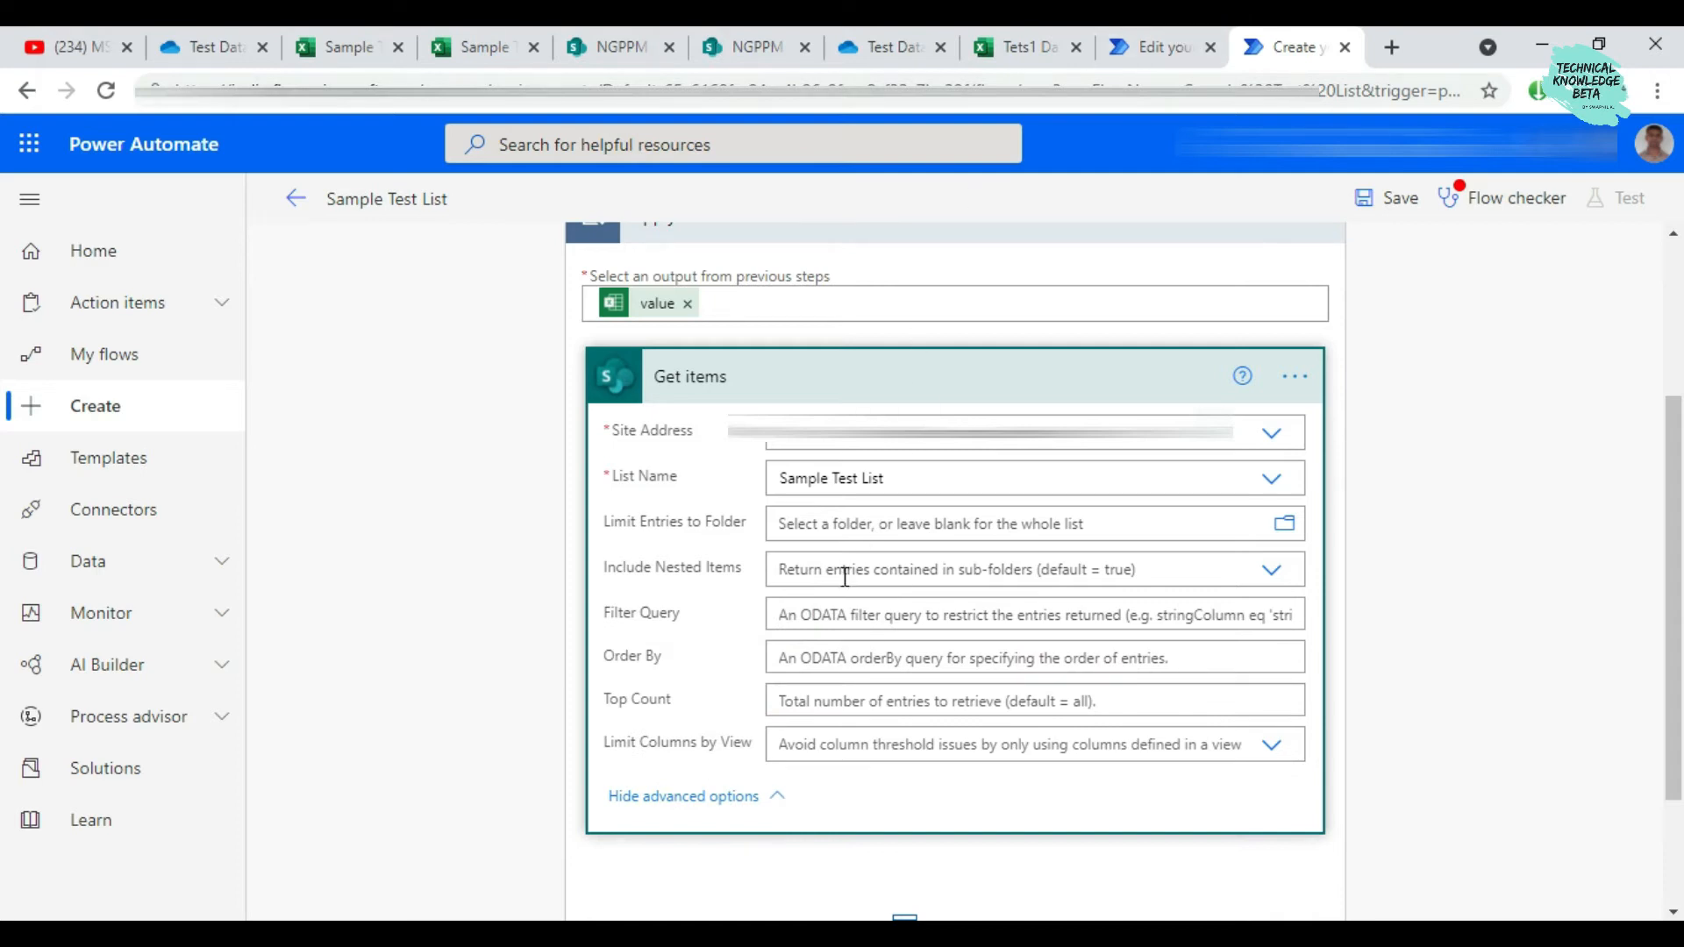
click(878, 615)
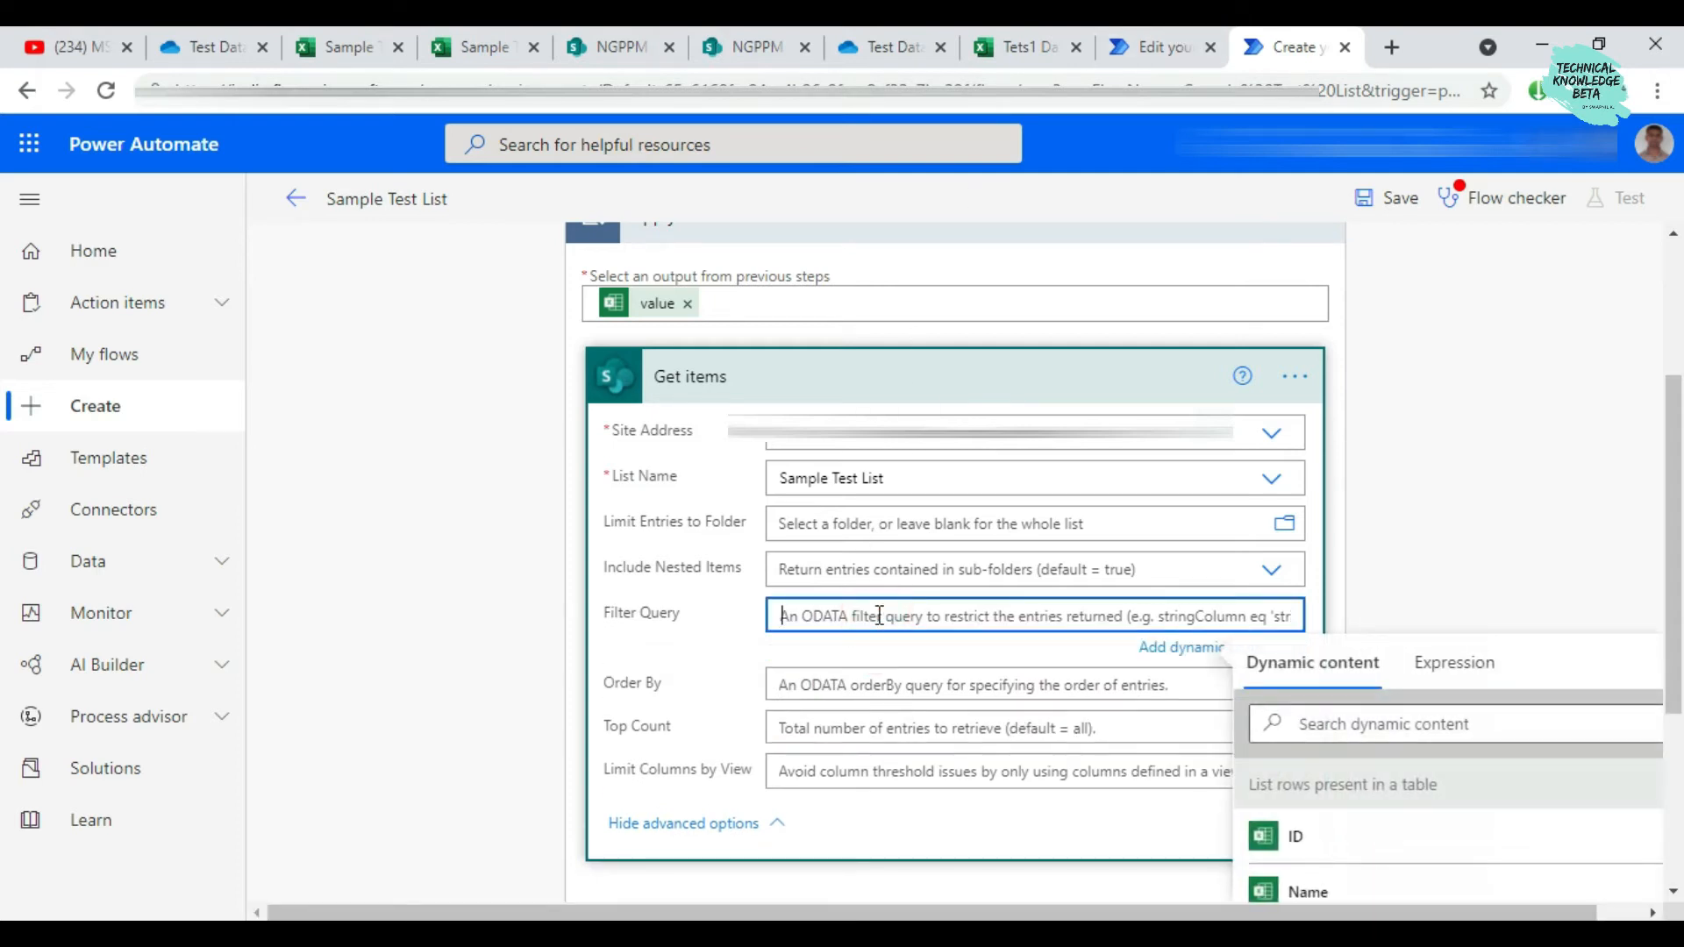
text(t)
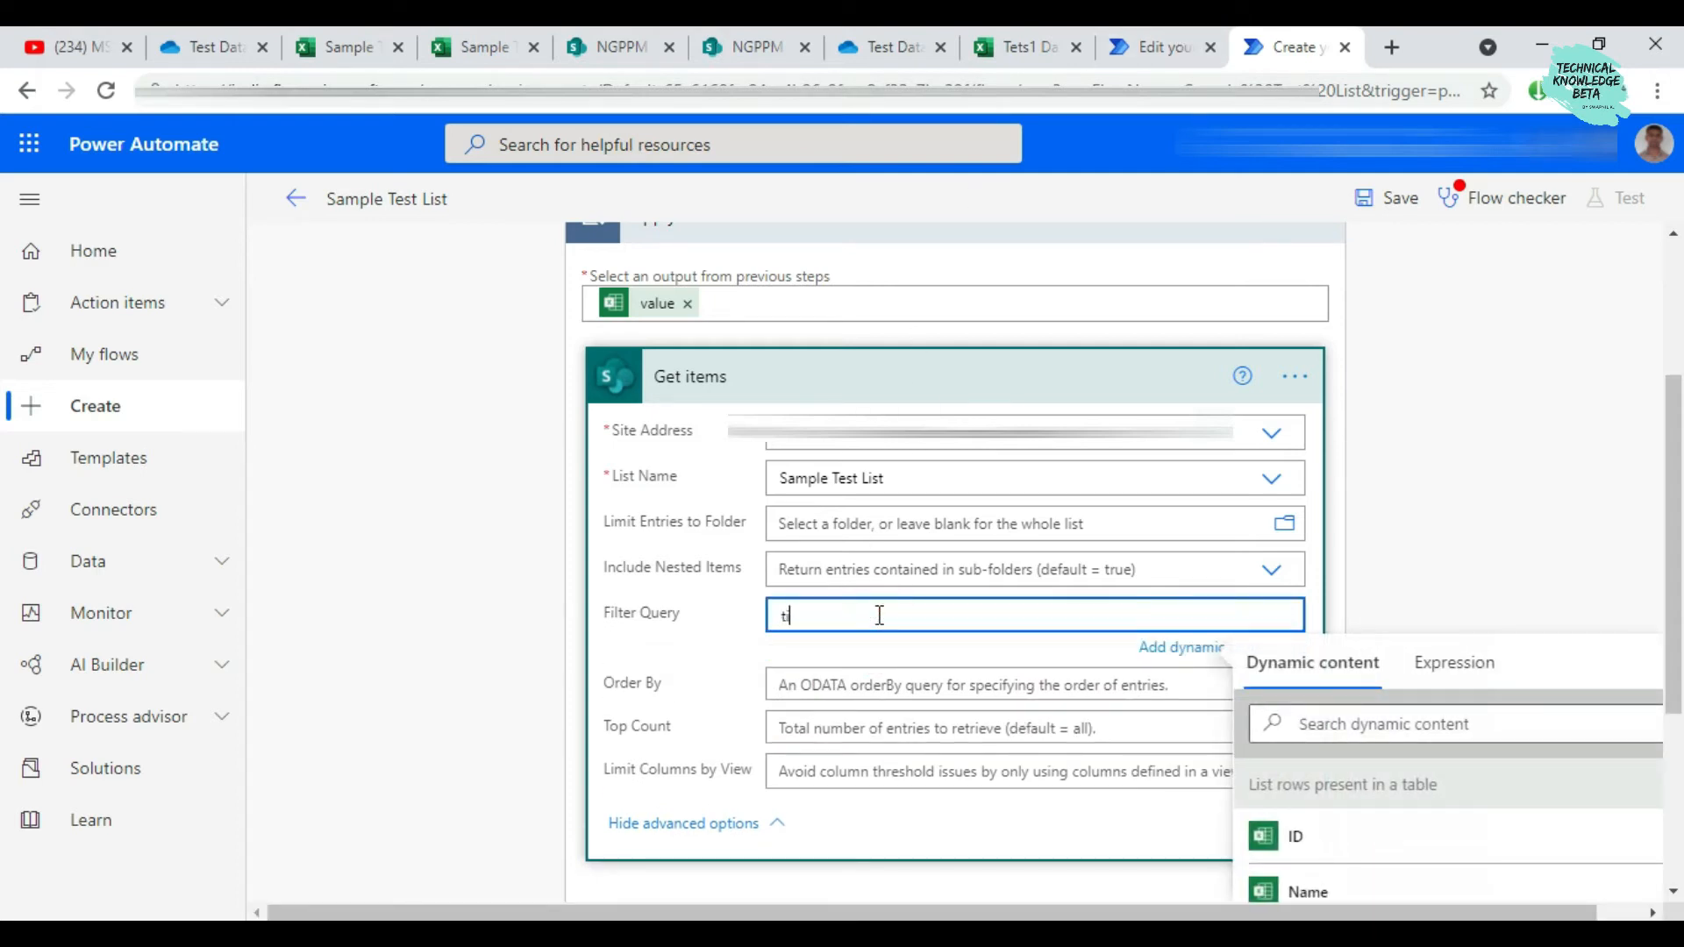
text(Title eq )
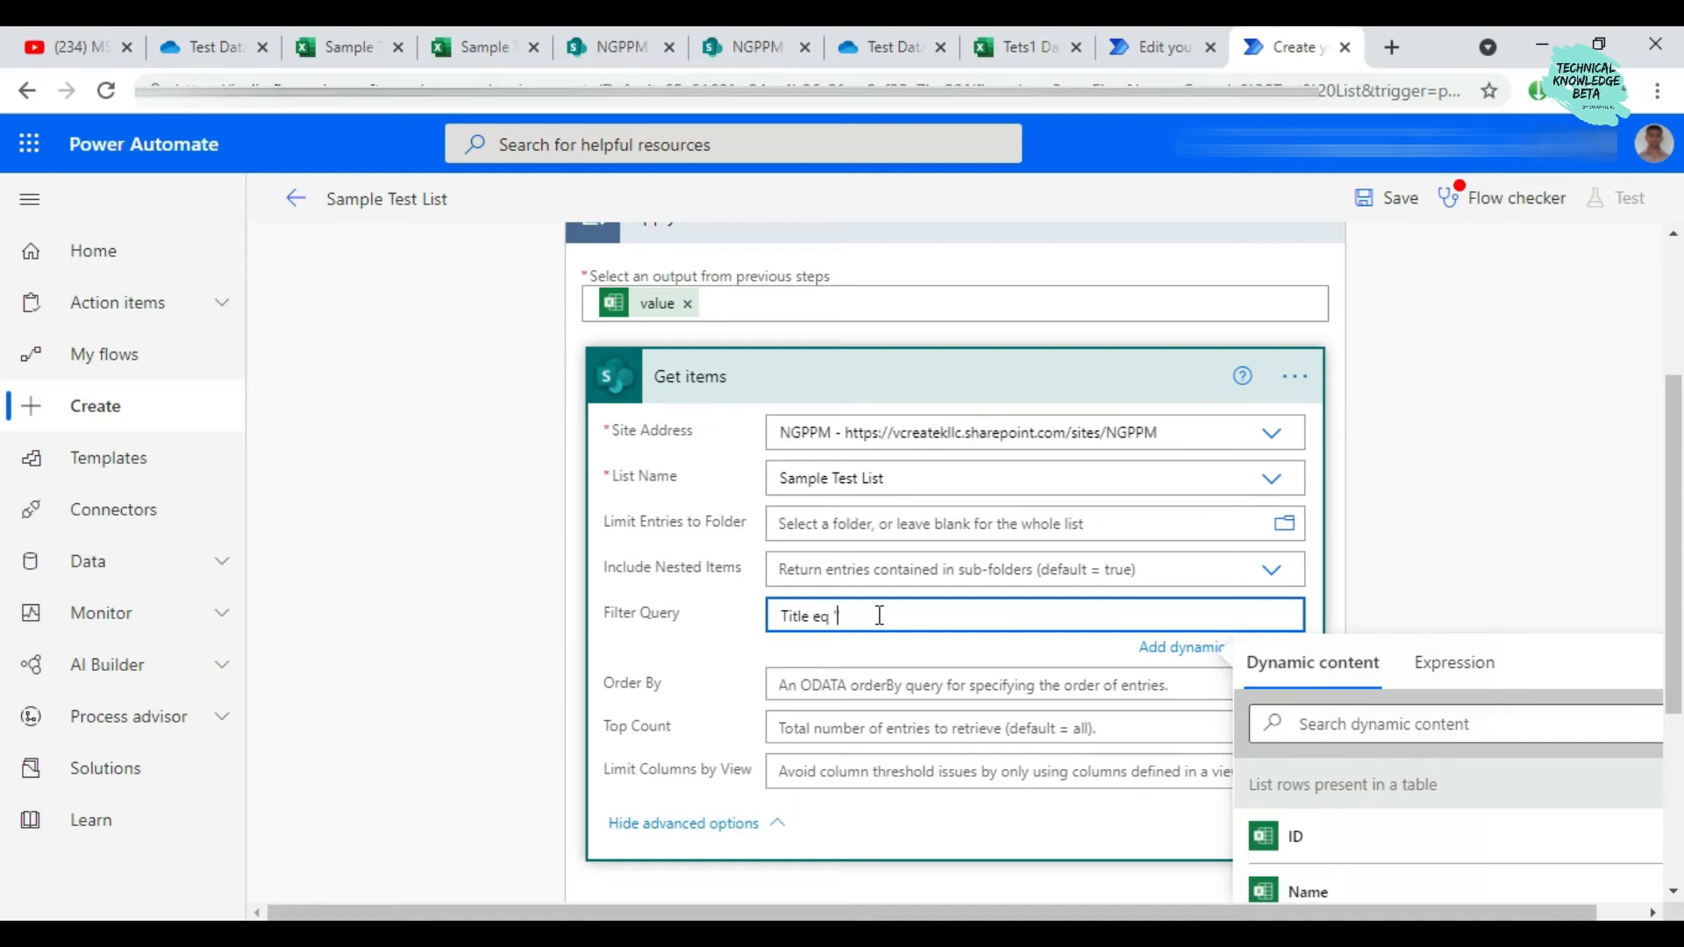
text(i)
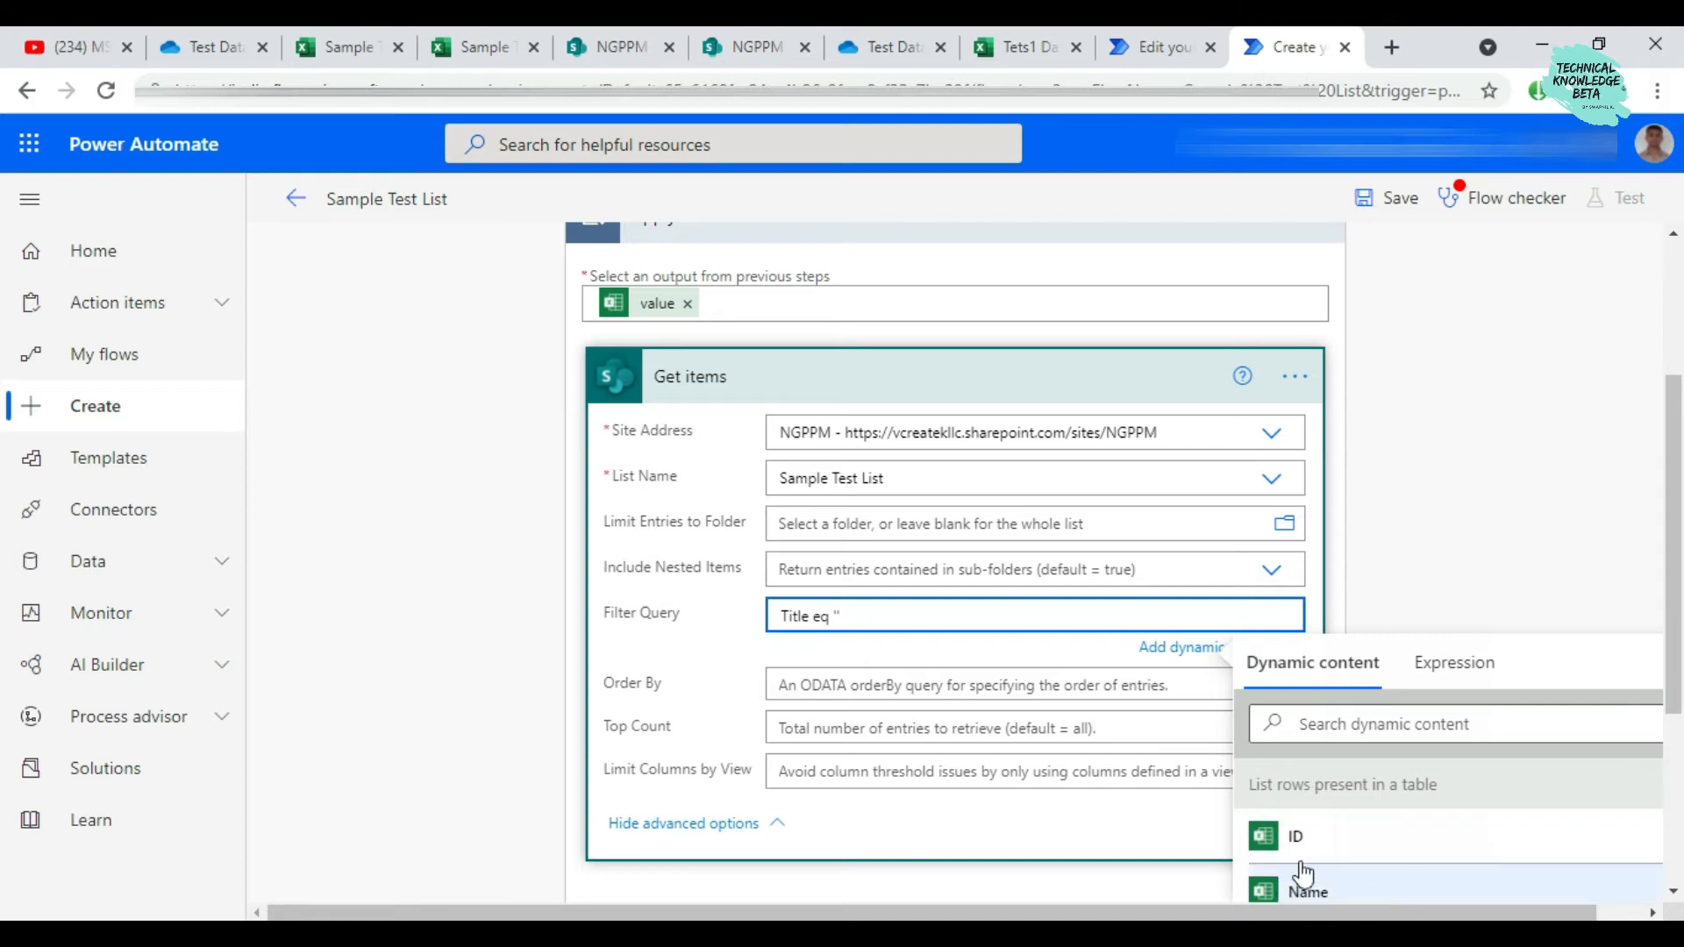
click(1341, 835)
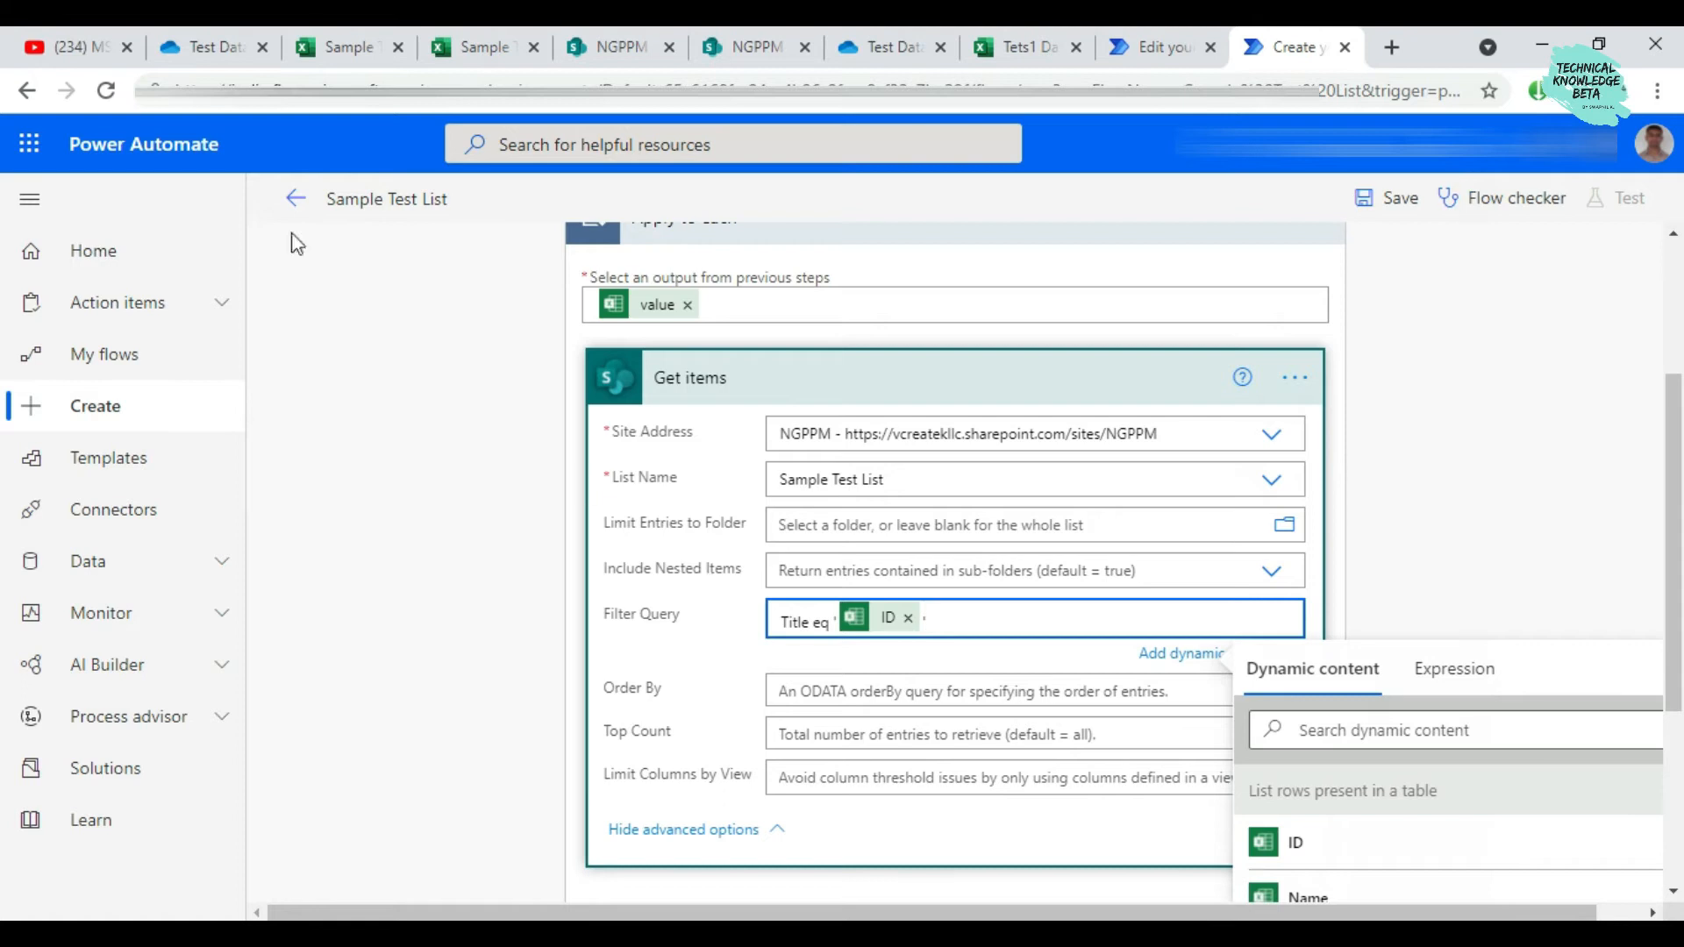
Check the Sample Test List in SharePoint and close the Tets1 Data workbook before returning to the Sample Test List flow
click(714, 37)
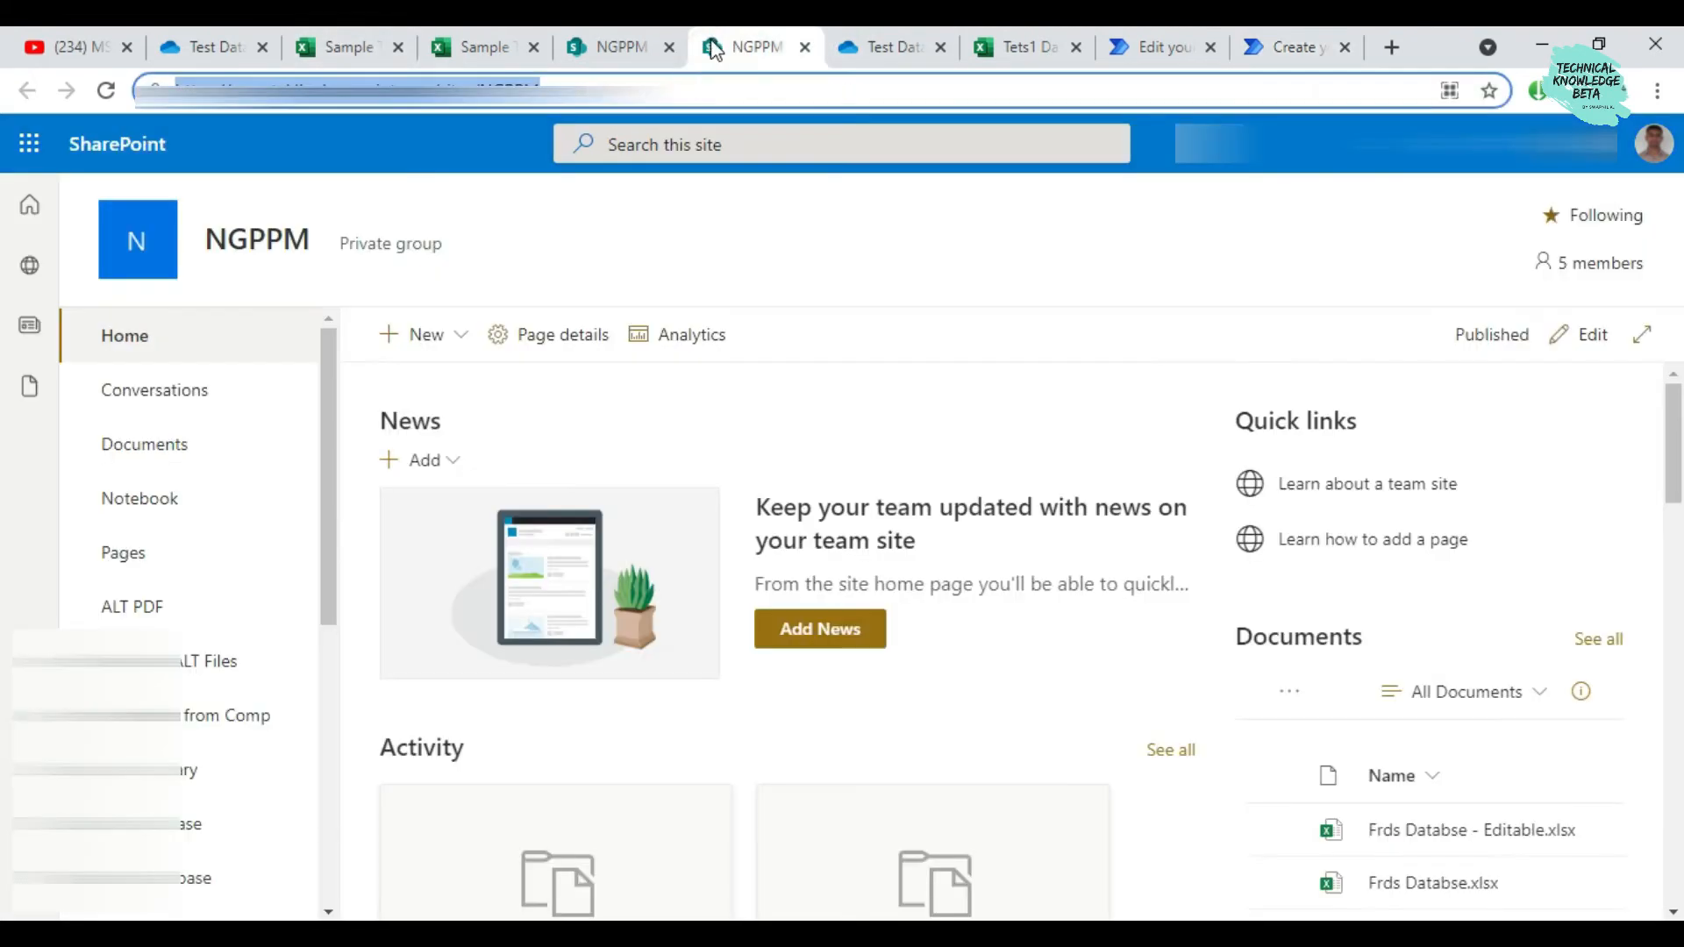
click(637, 35)
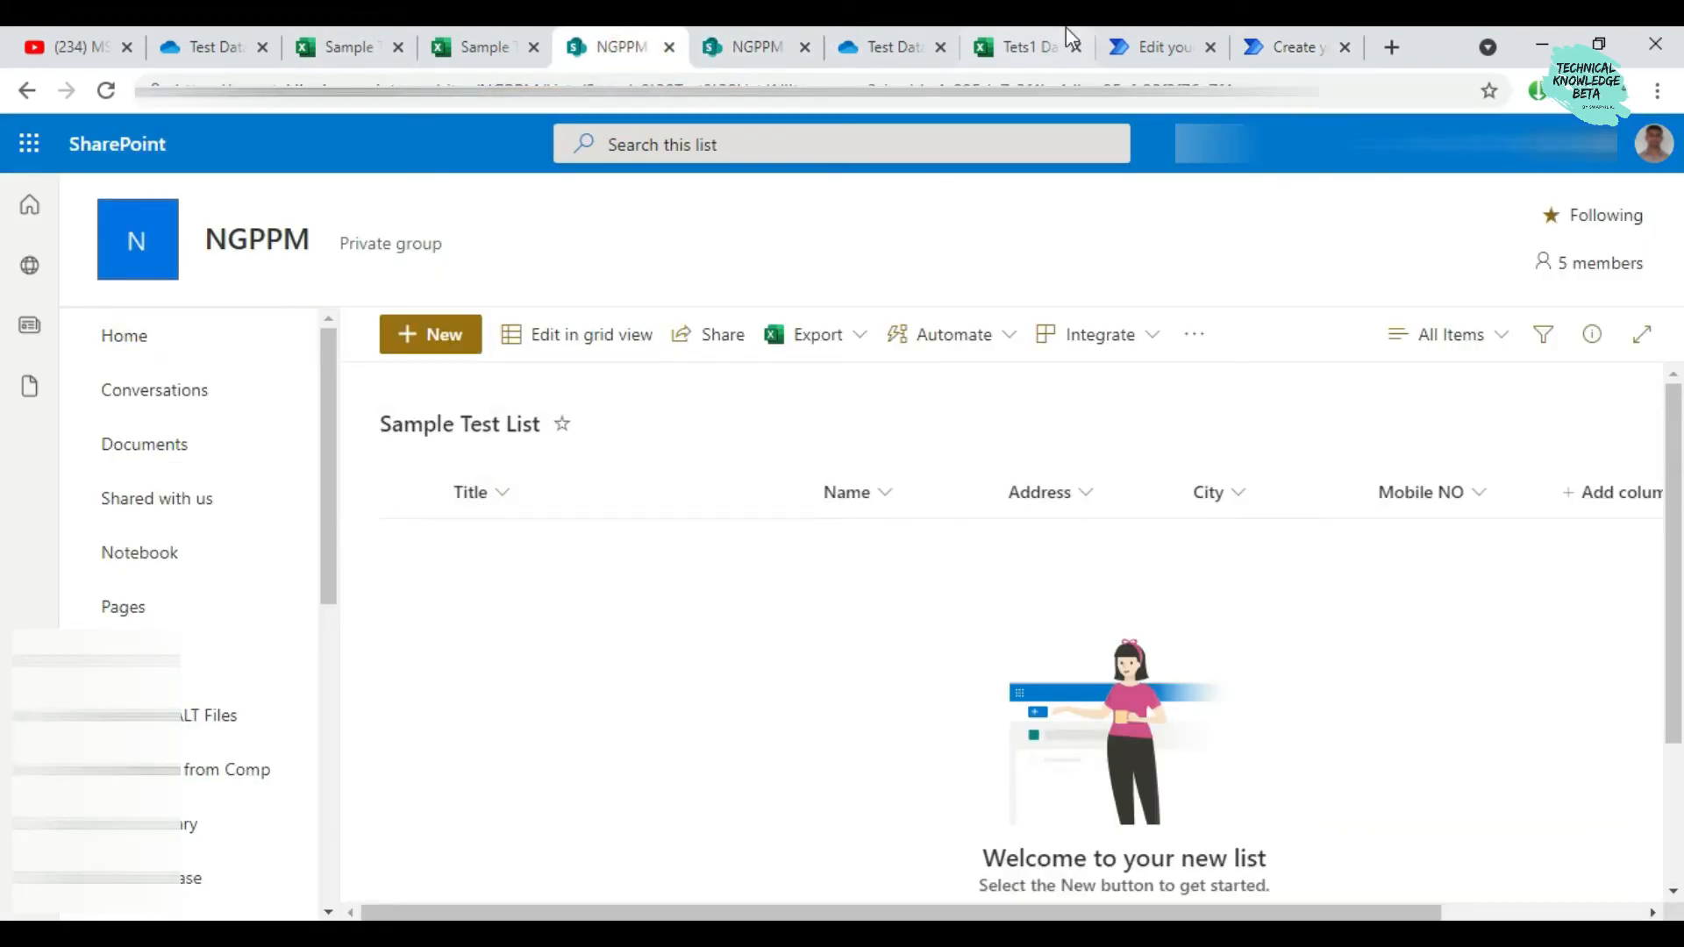
click(1030, 29)
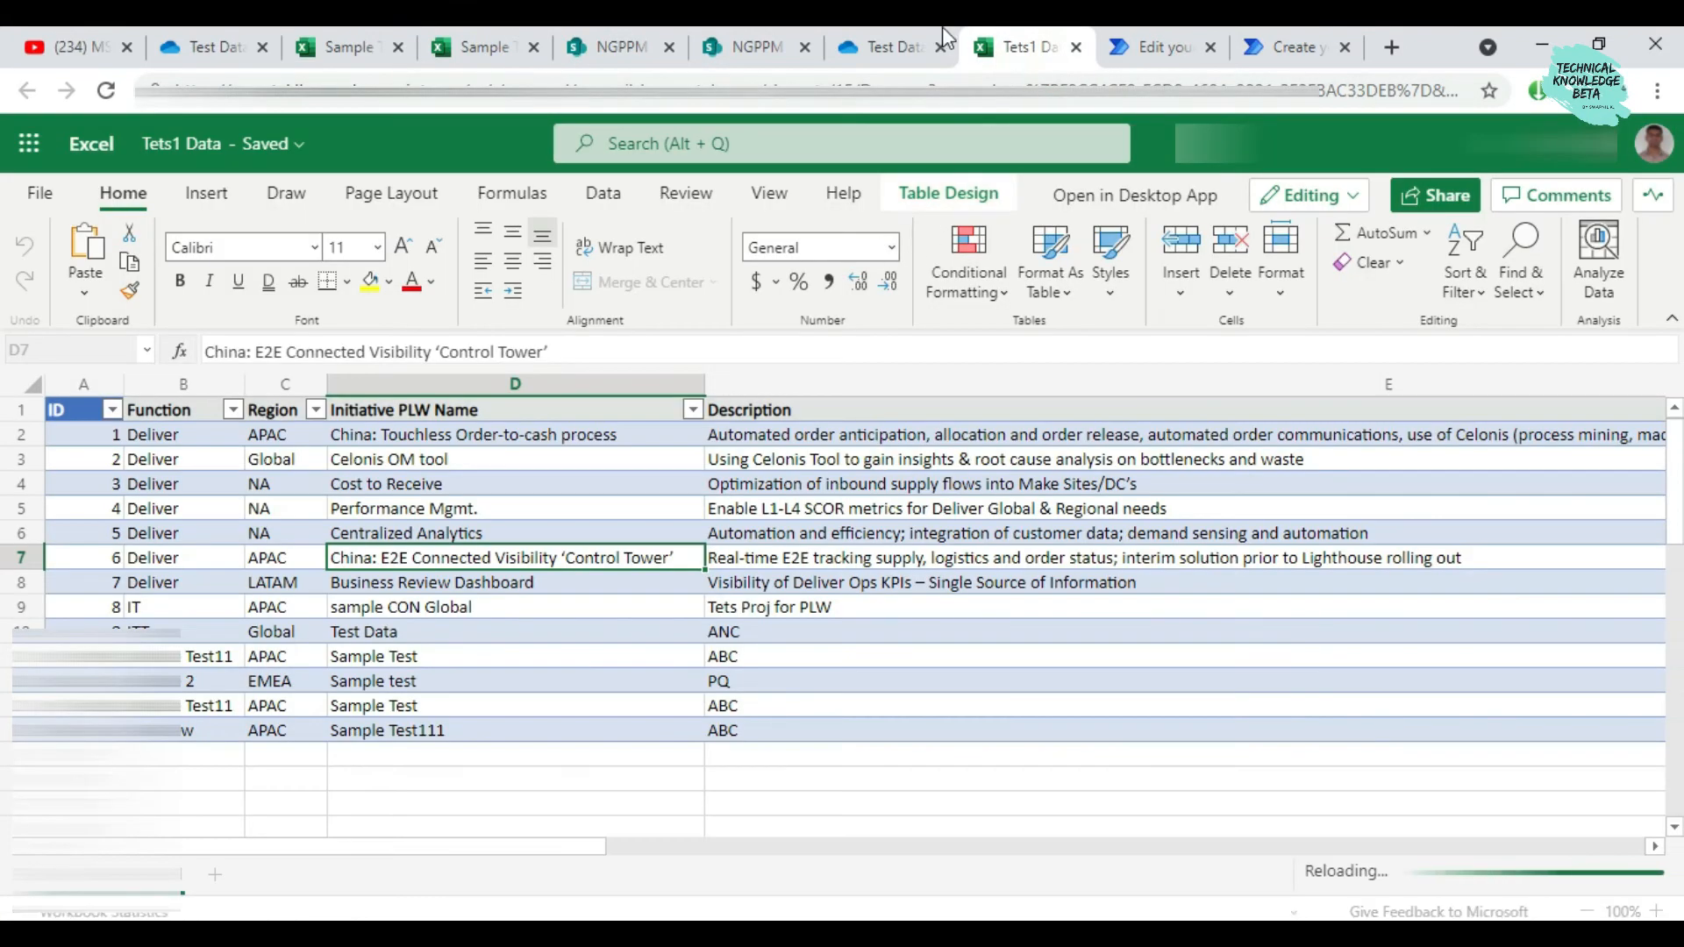
click(1077, 46)
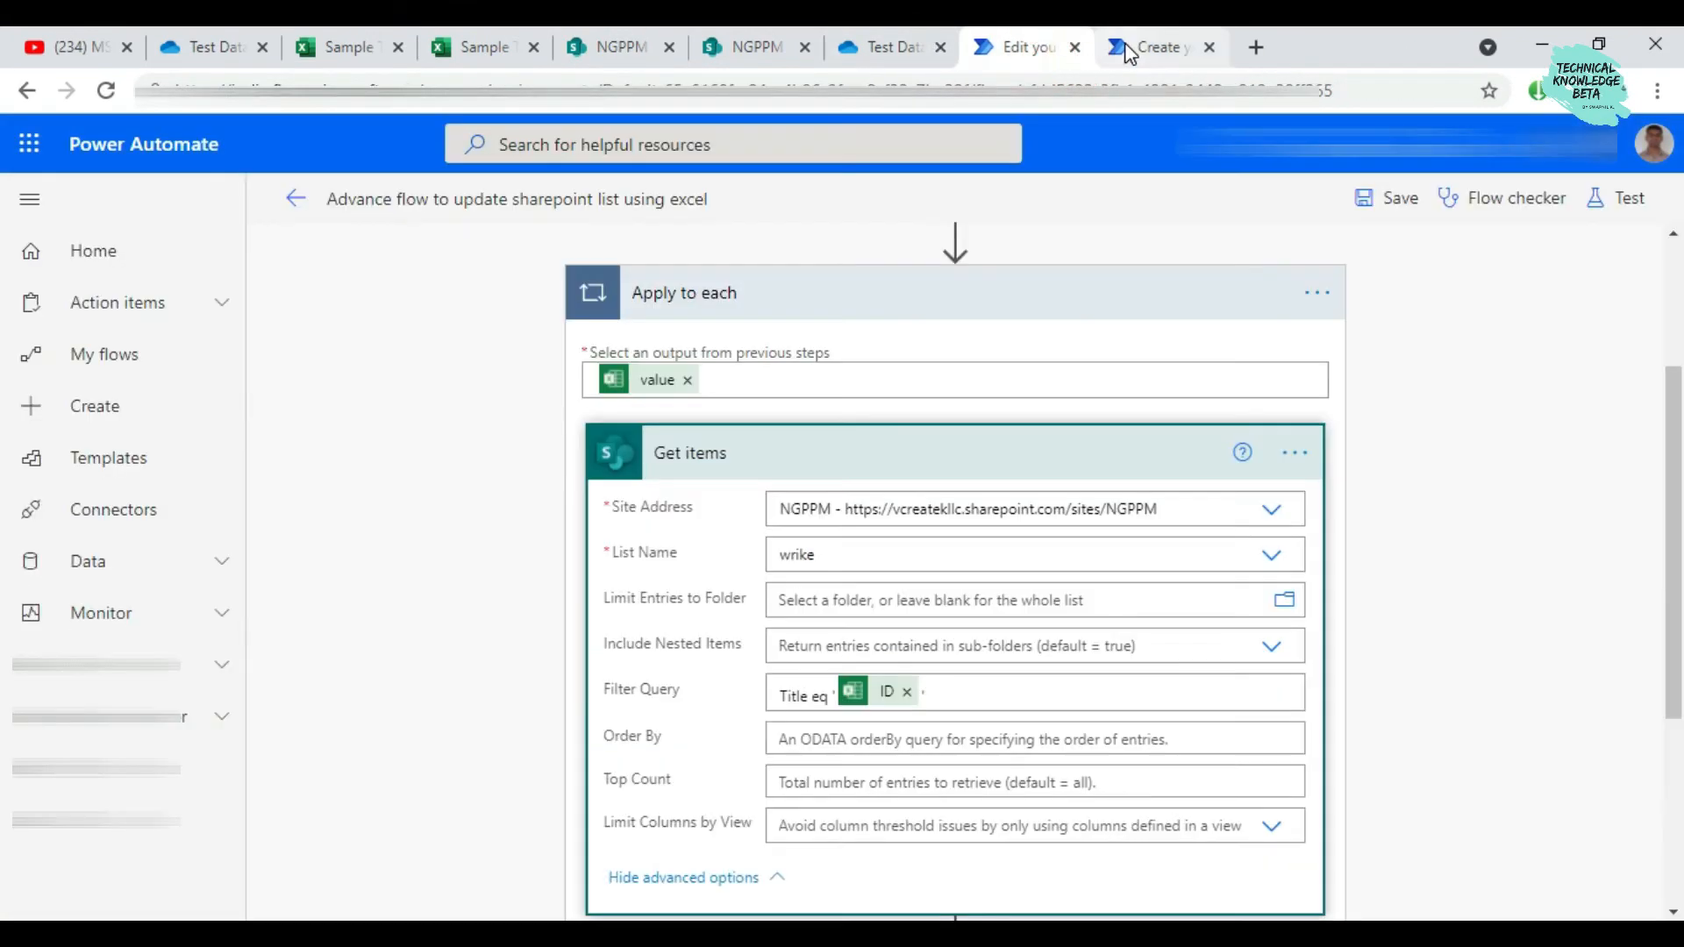
click(1127, 51)
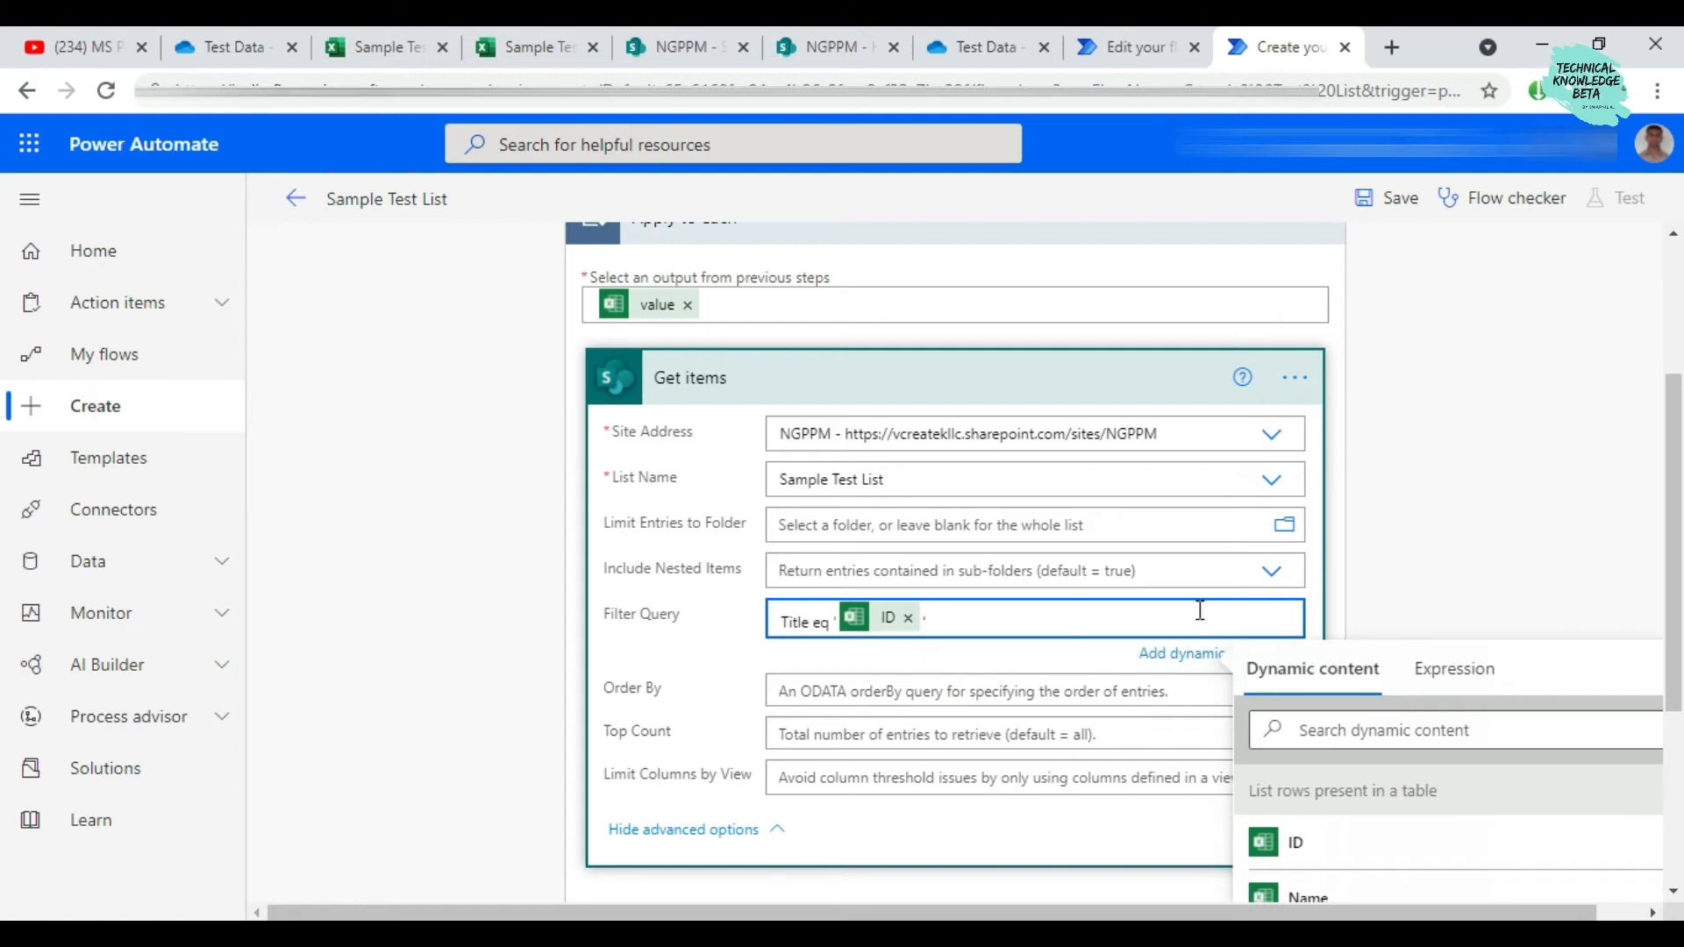
Review the settings of the Get items action and collapse its card inside Apply to each
click(1436, 571)
scroll(1207, 575, down, 1)
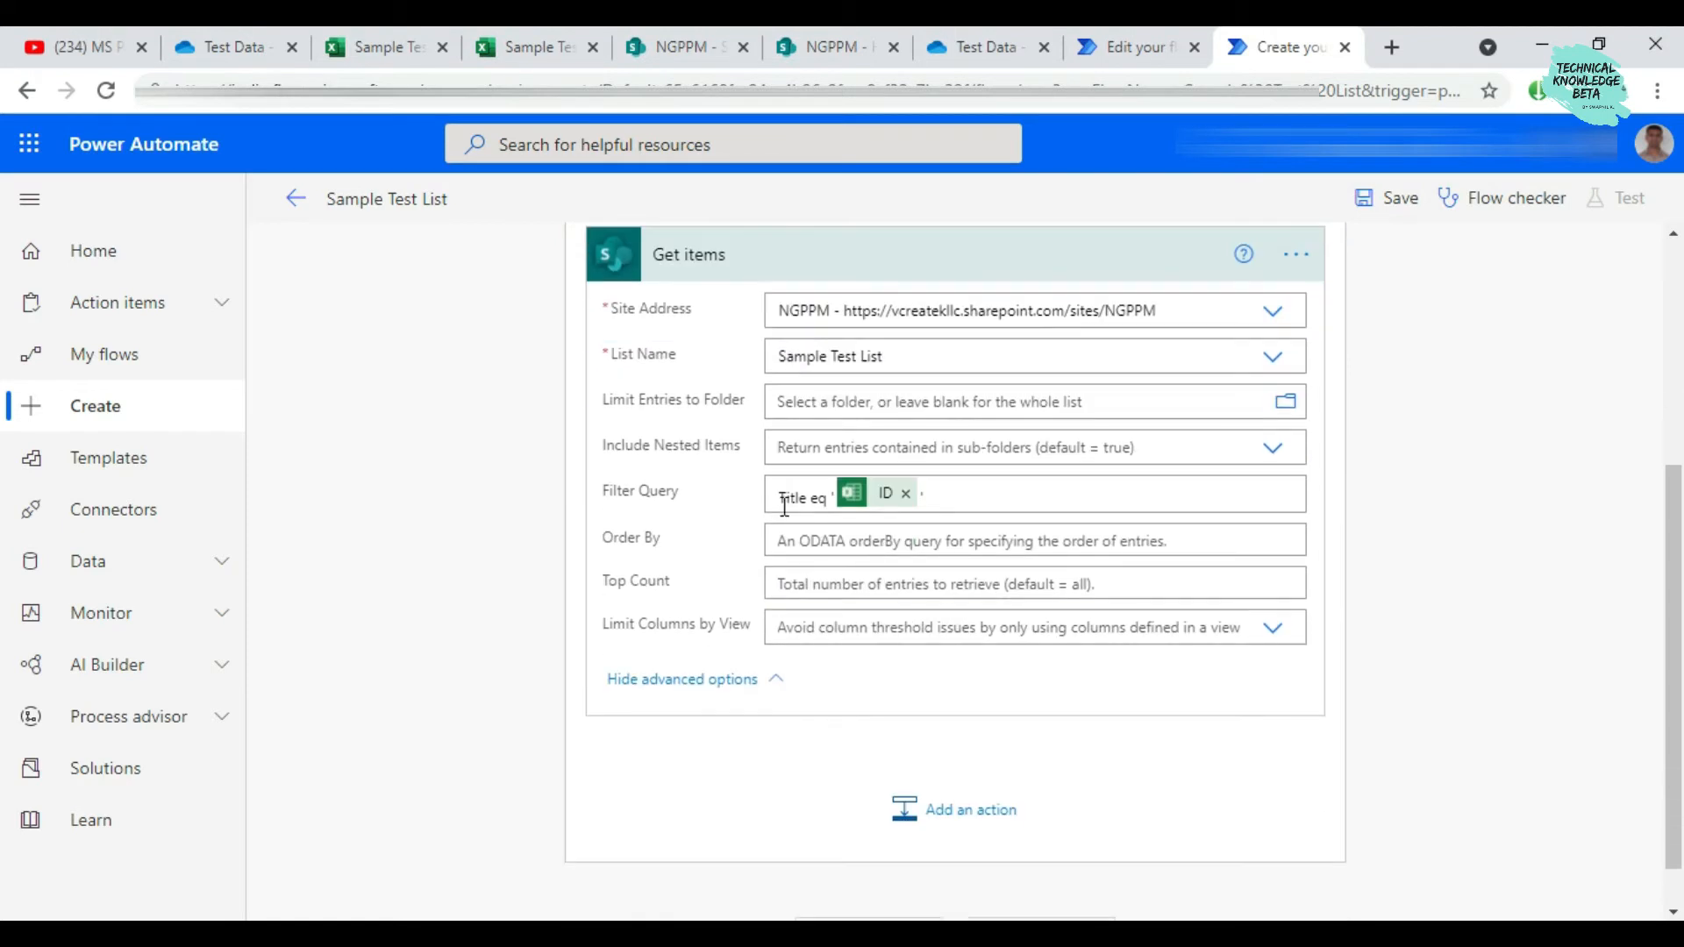
click(759, 263)
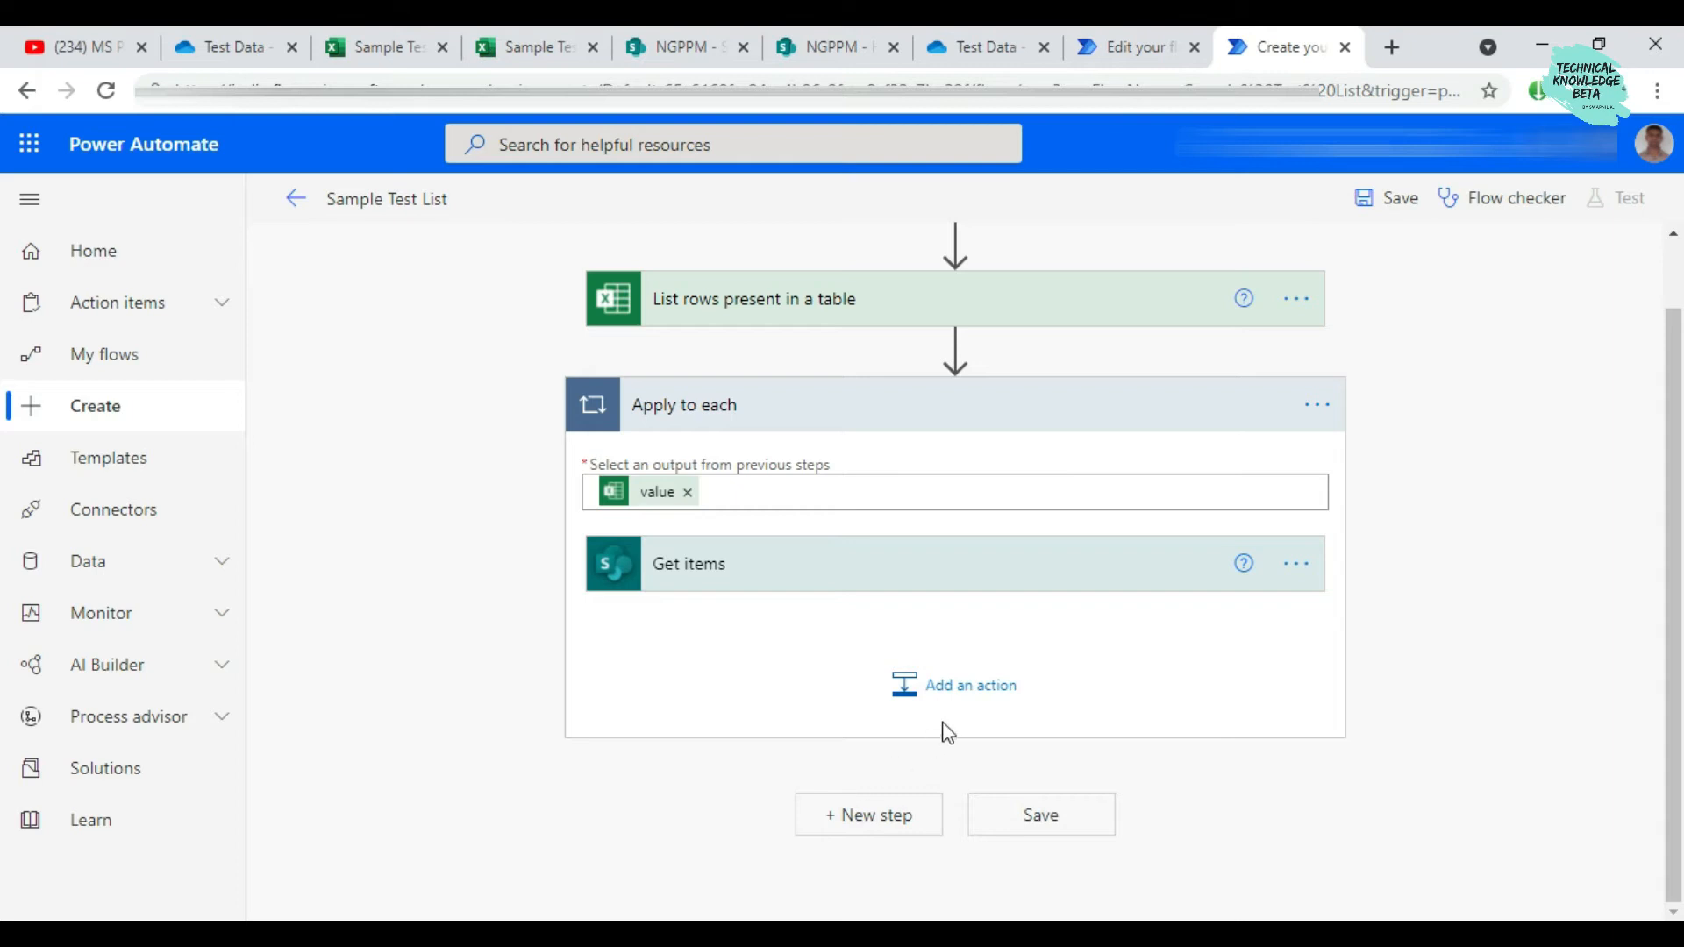
click(866, 578)
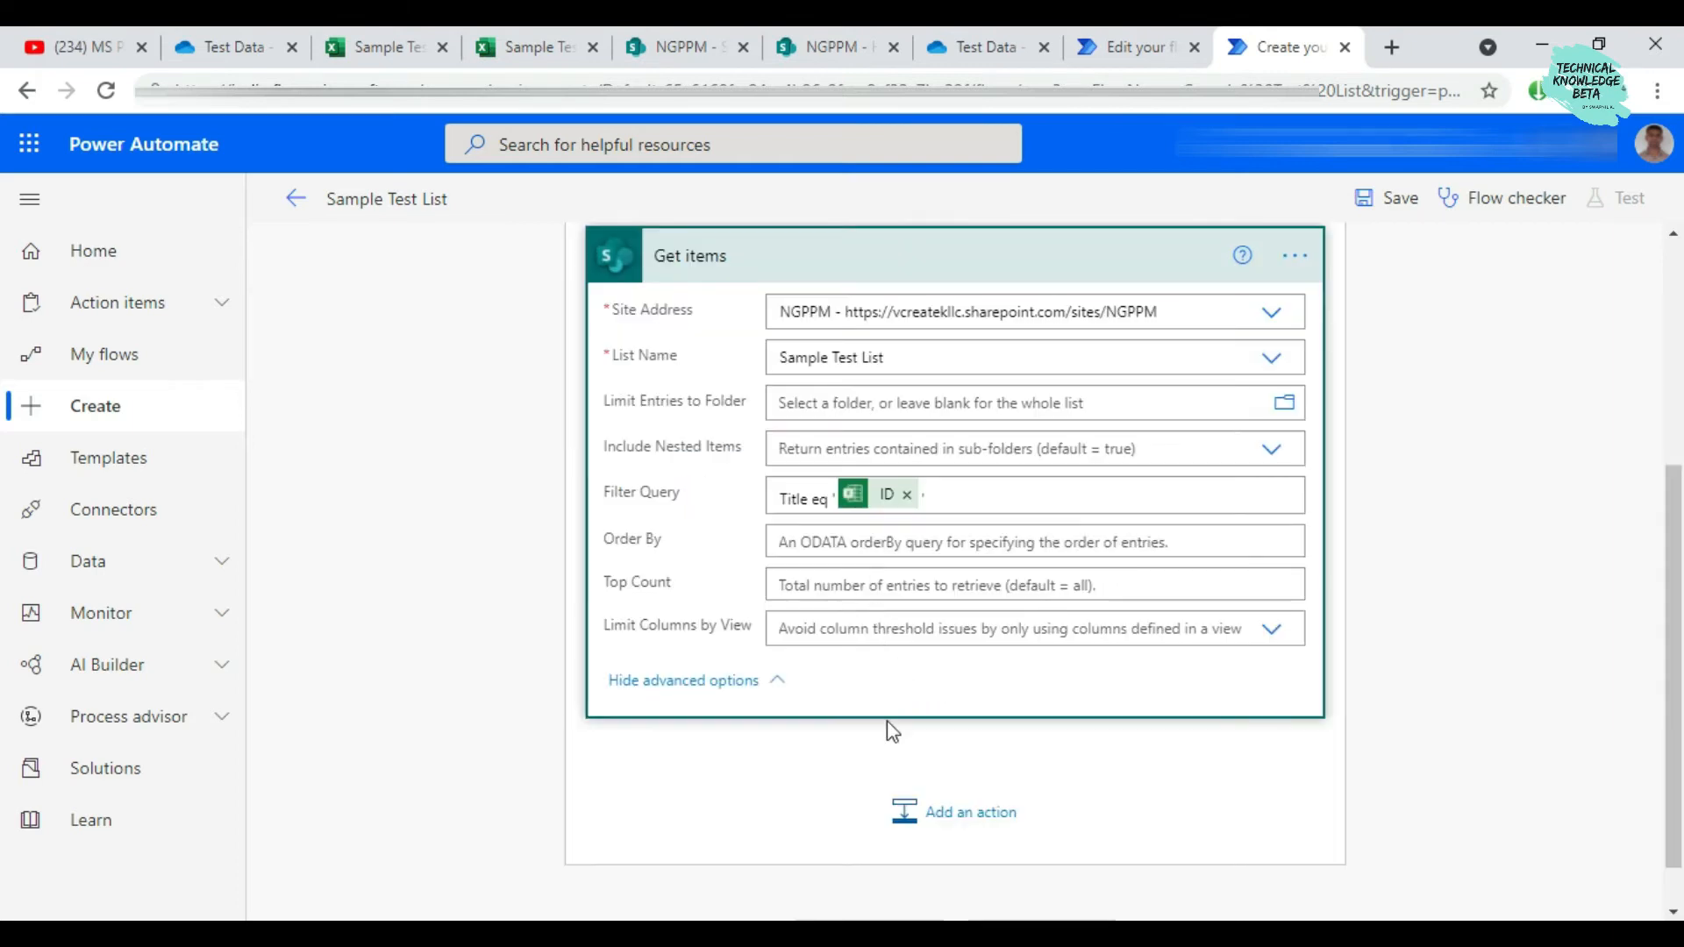
scroll(886, 755, up, 5)
click(861, 641)
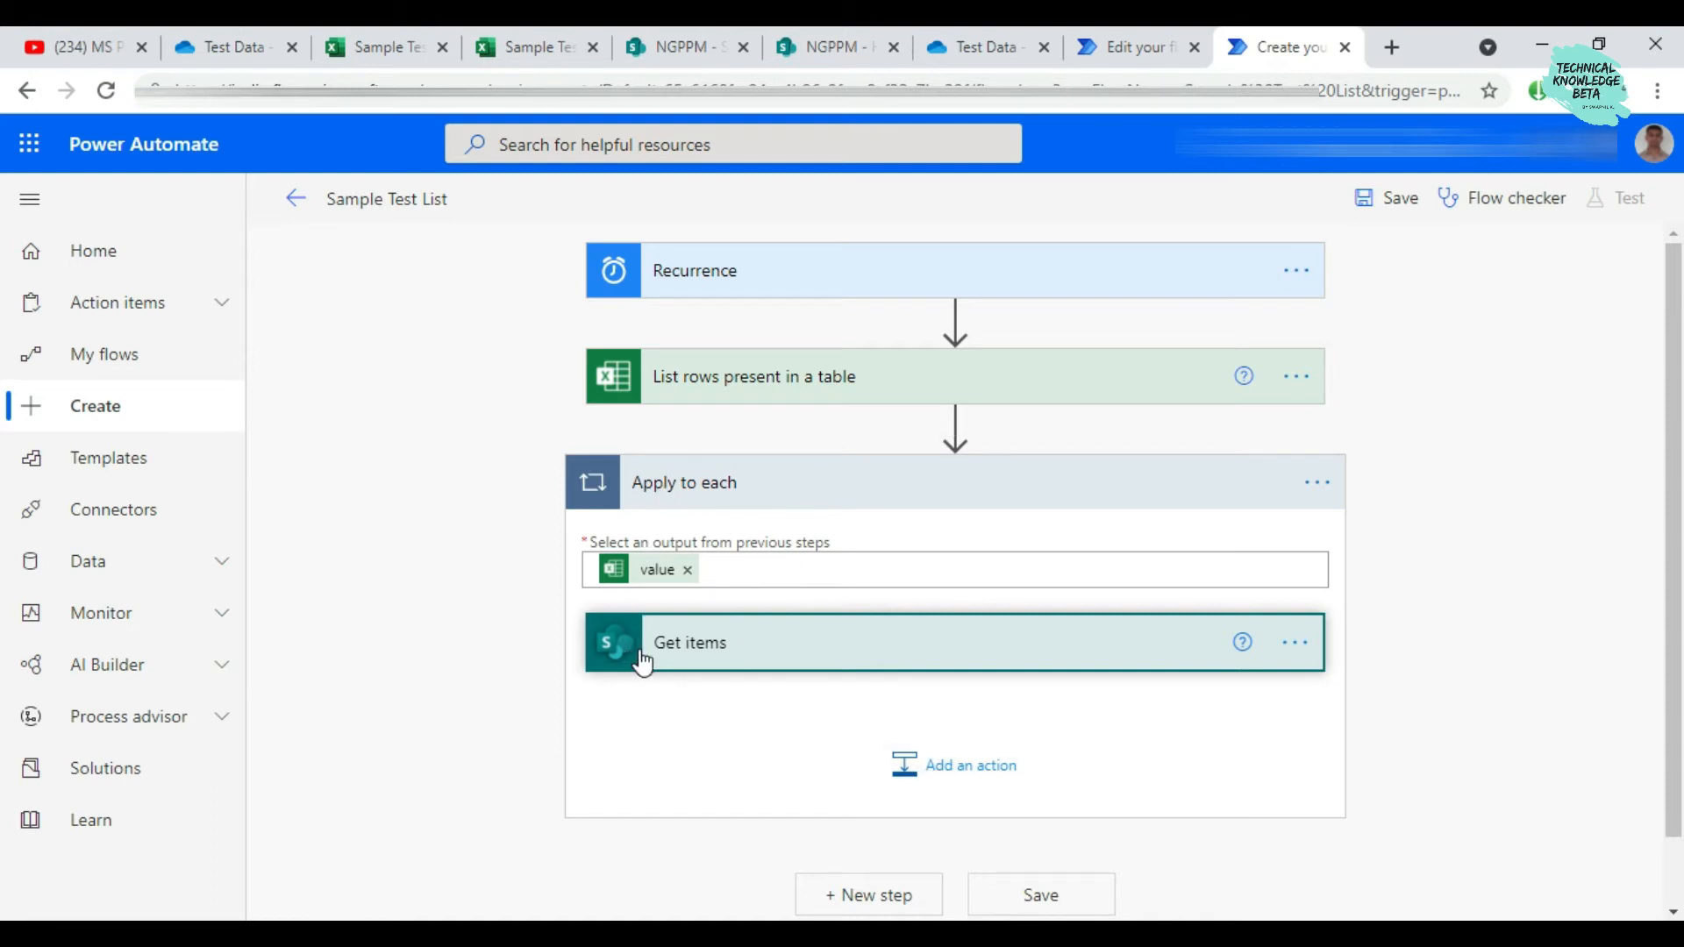
Add a Condition control below Get items inside the Apply to each loop
click(977, 761)
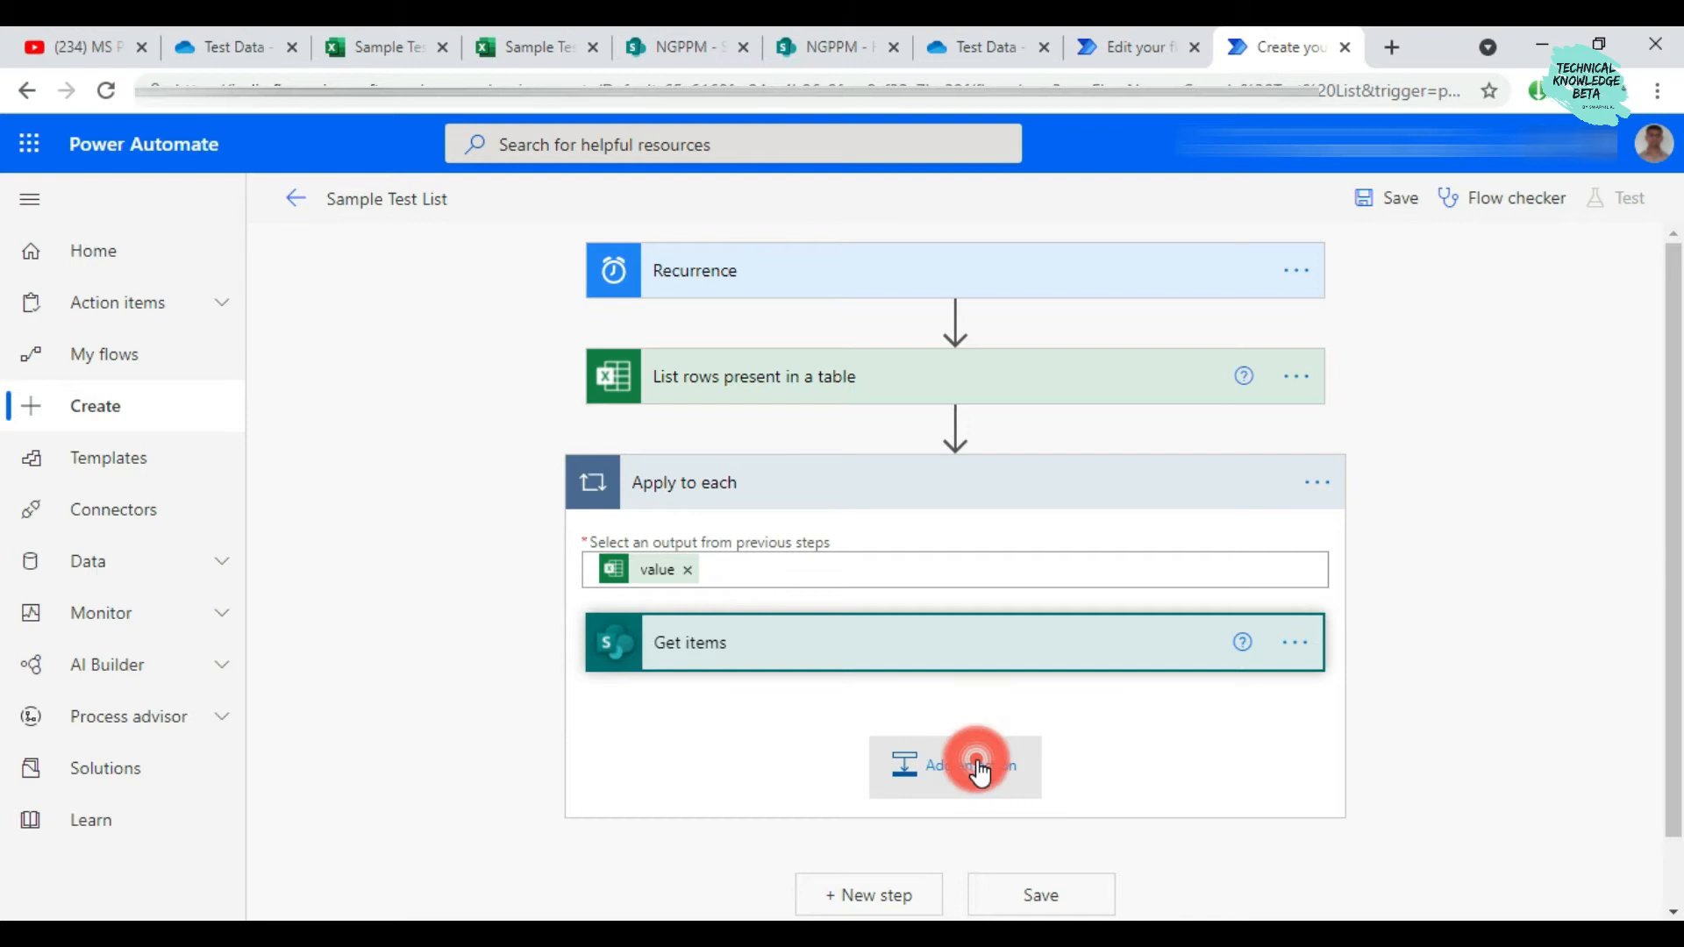
scroll(721, 754, down, 3)
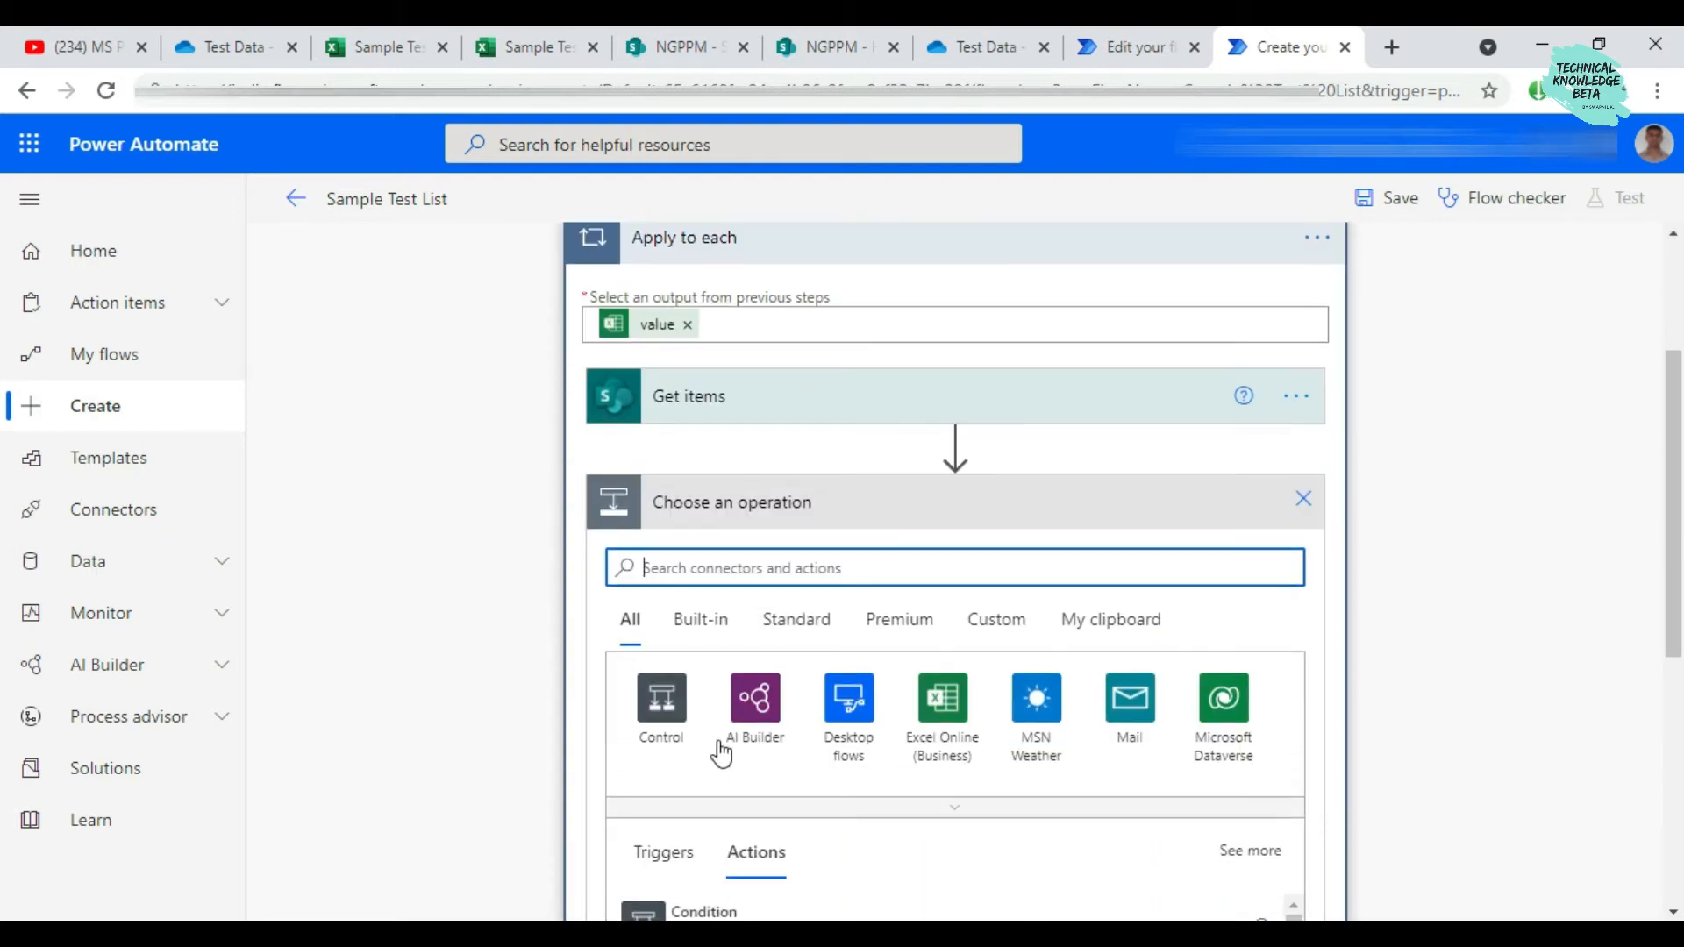
scroll(720, 754, down, 3)
click(701, 677)
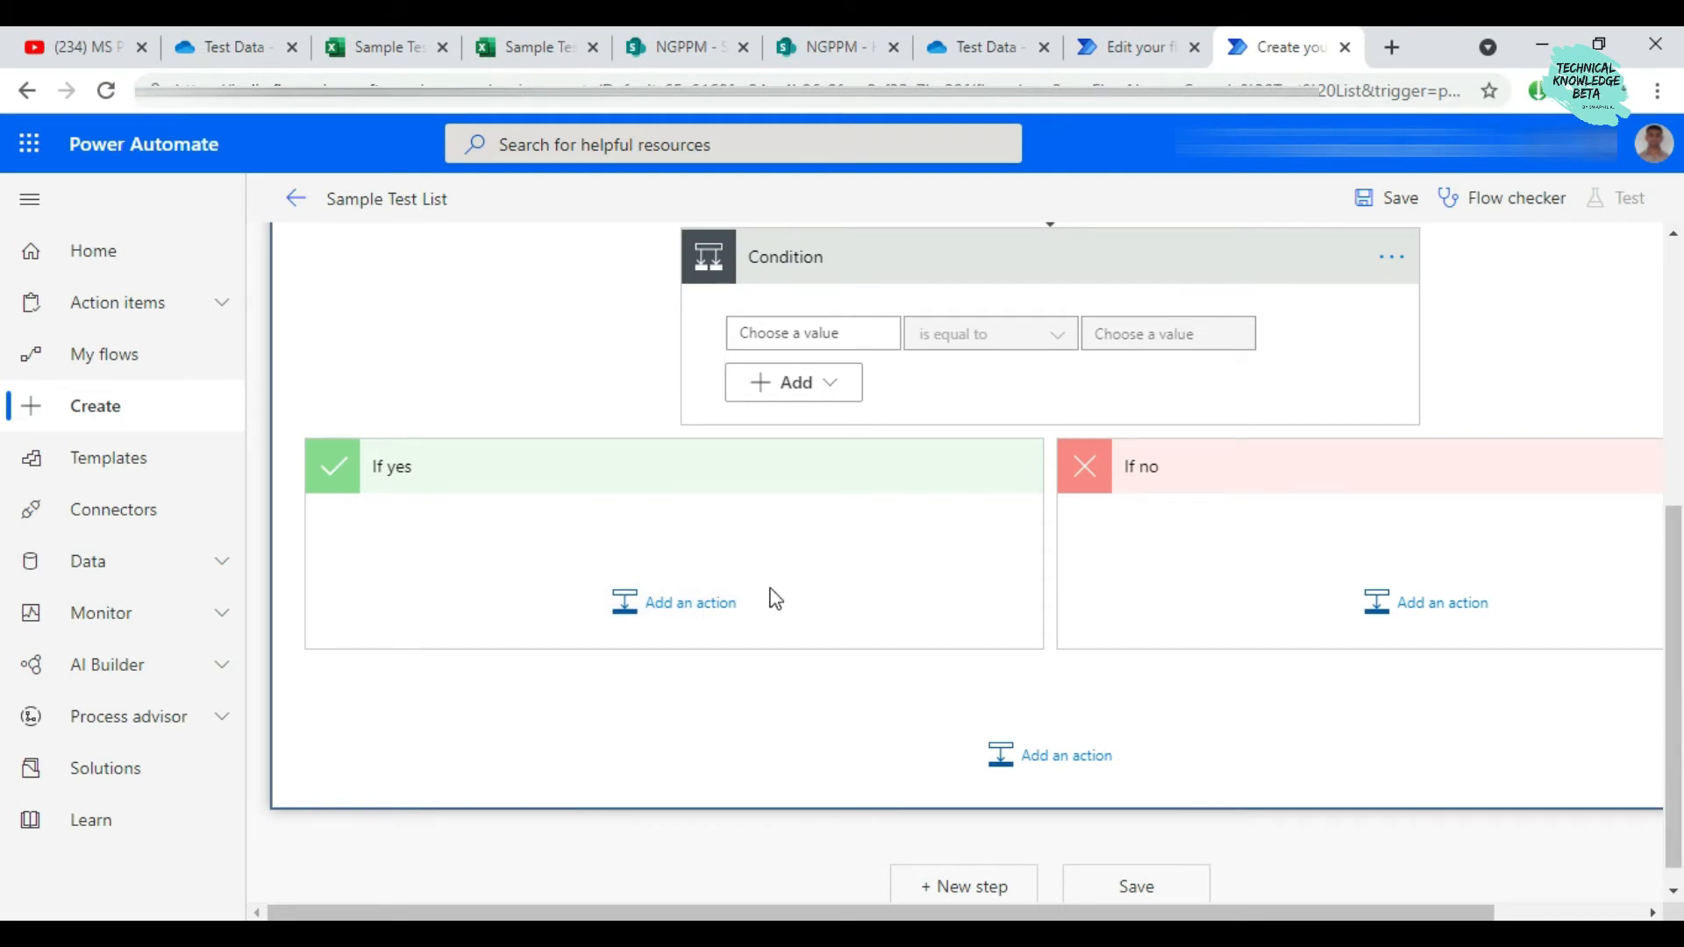
scroll(763, 601, up, 2)
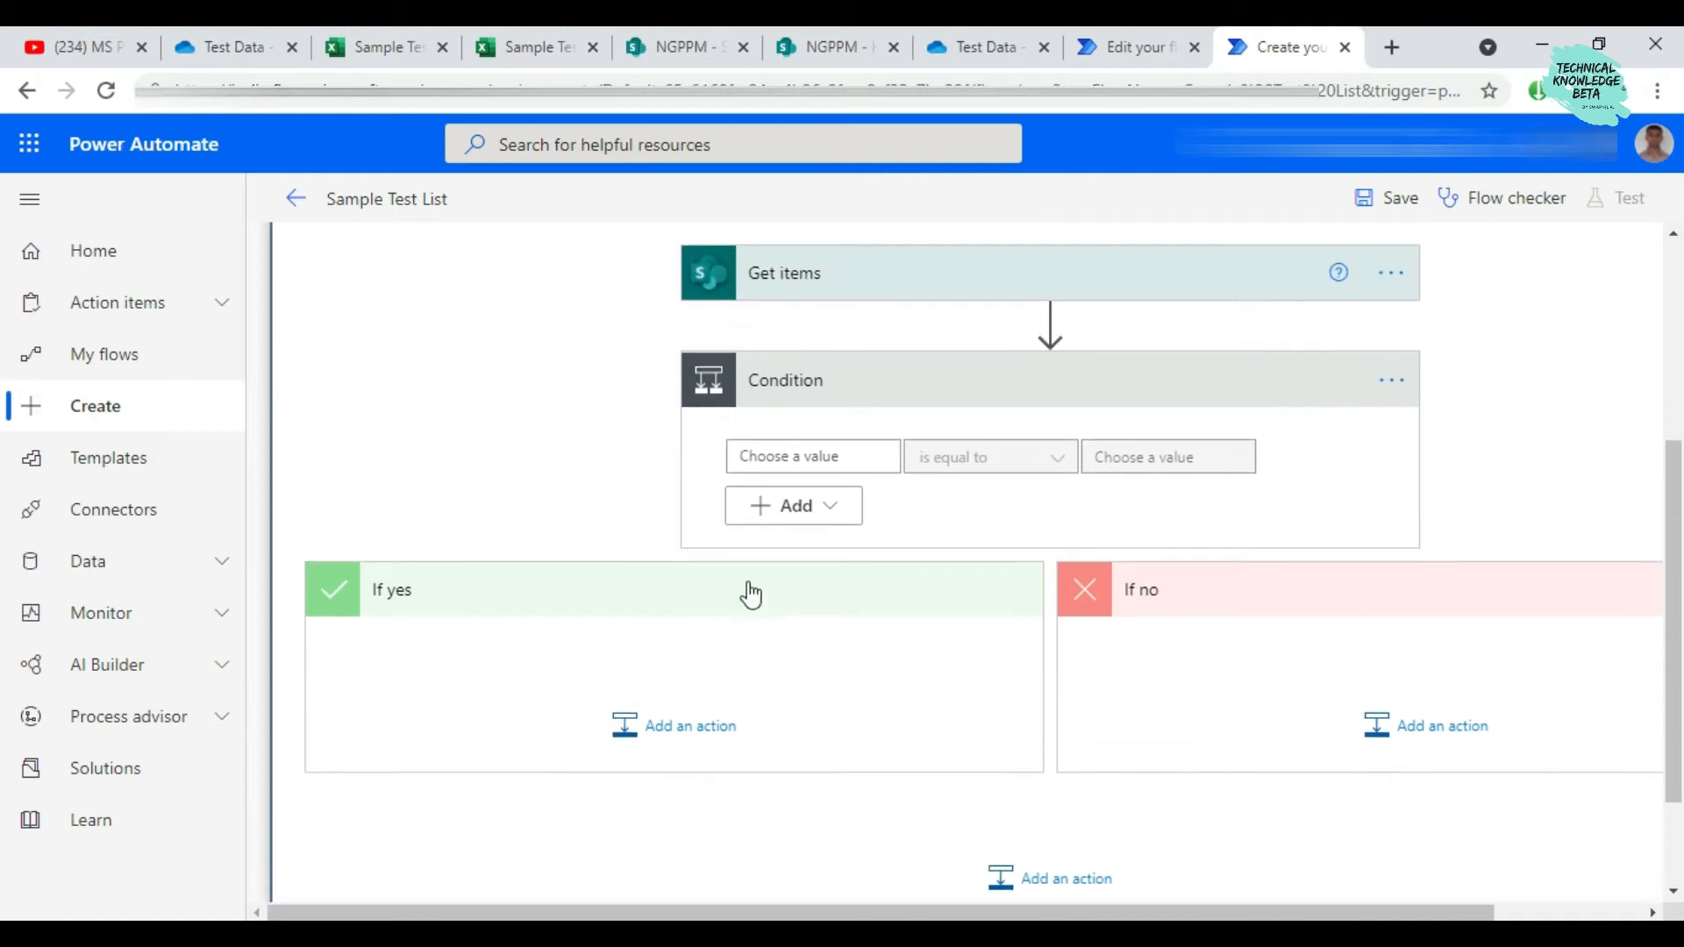
View the Sample Test List in SharePoint and return to the flow's Condition
click(830, 53)
click(694, 32)
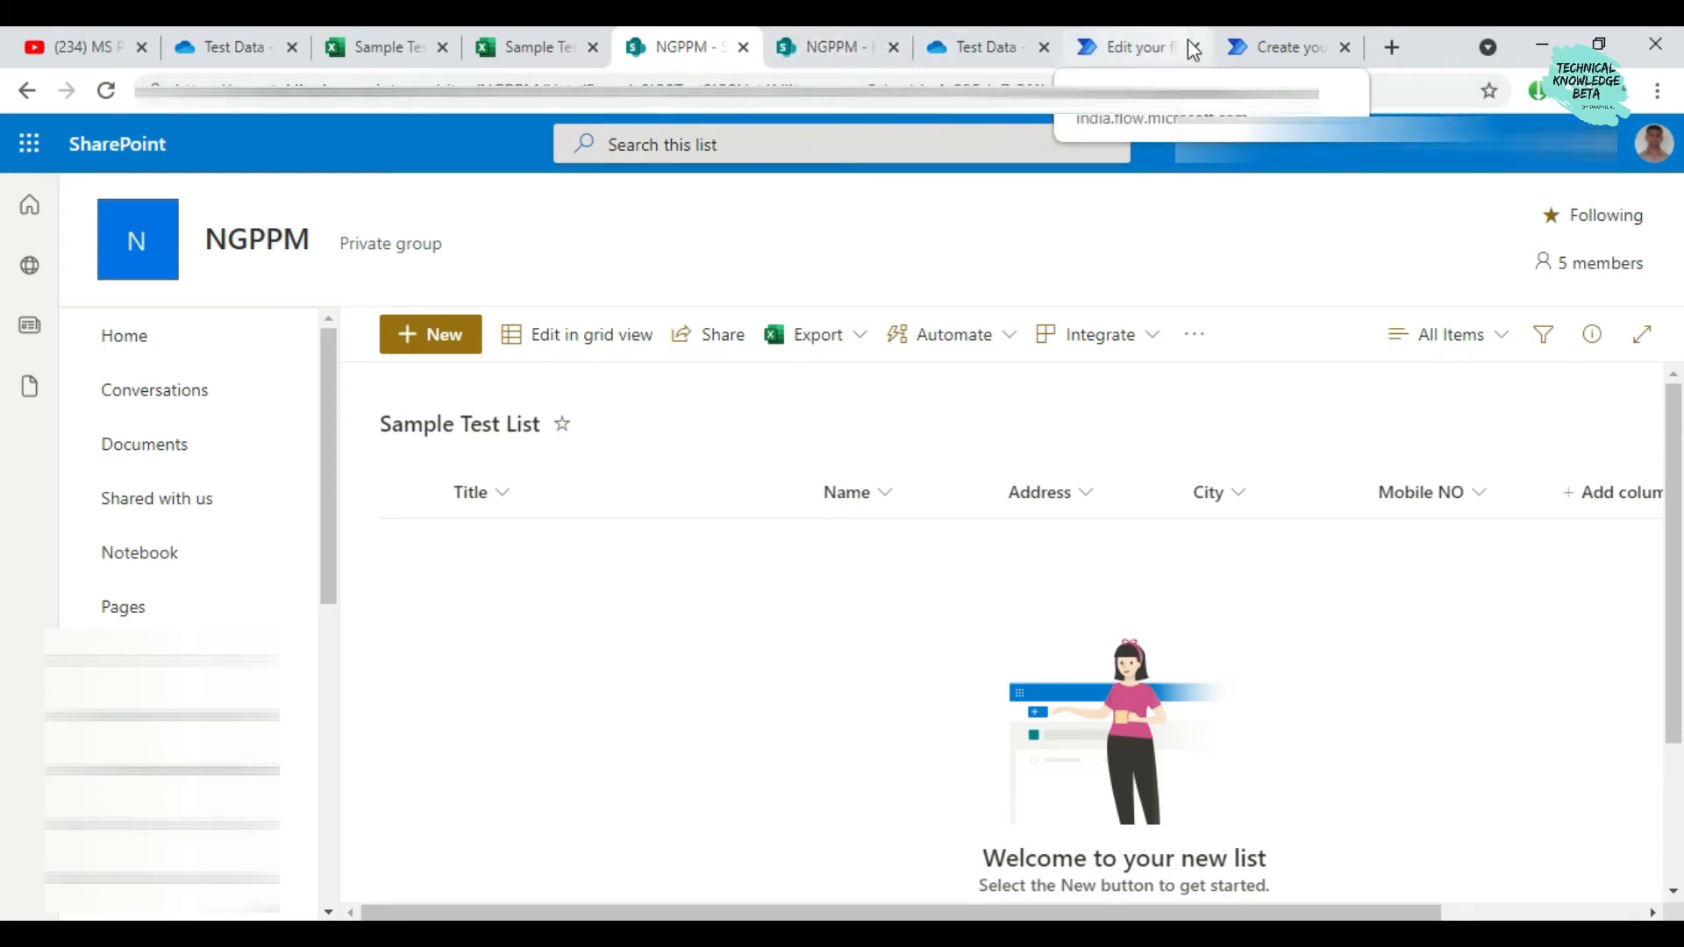
click(1261, 47)
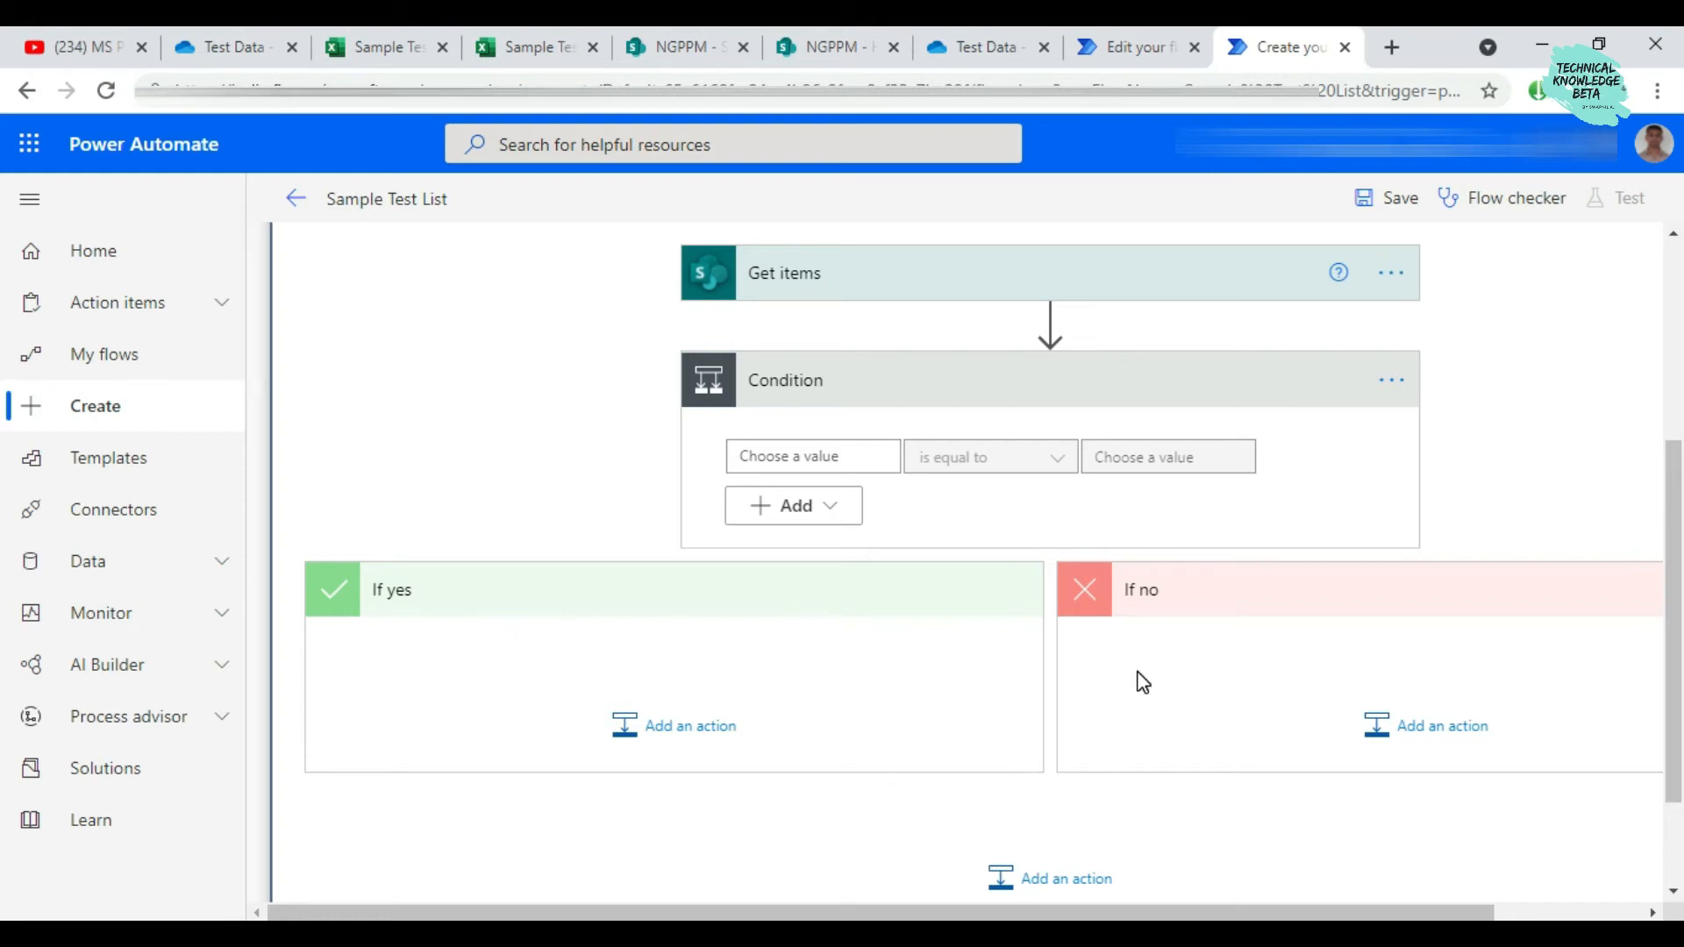
Set the Condition's first value to the expression length(outputs('Get_items')?['body'])
click(816, 456)
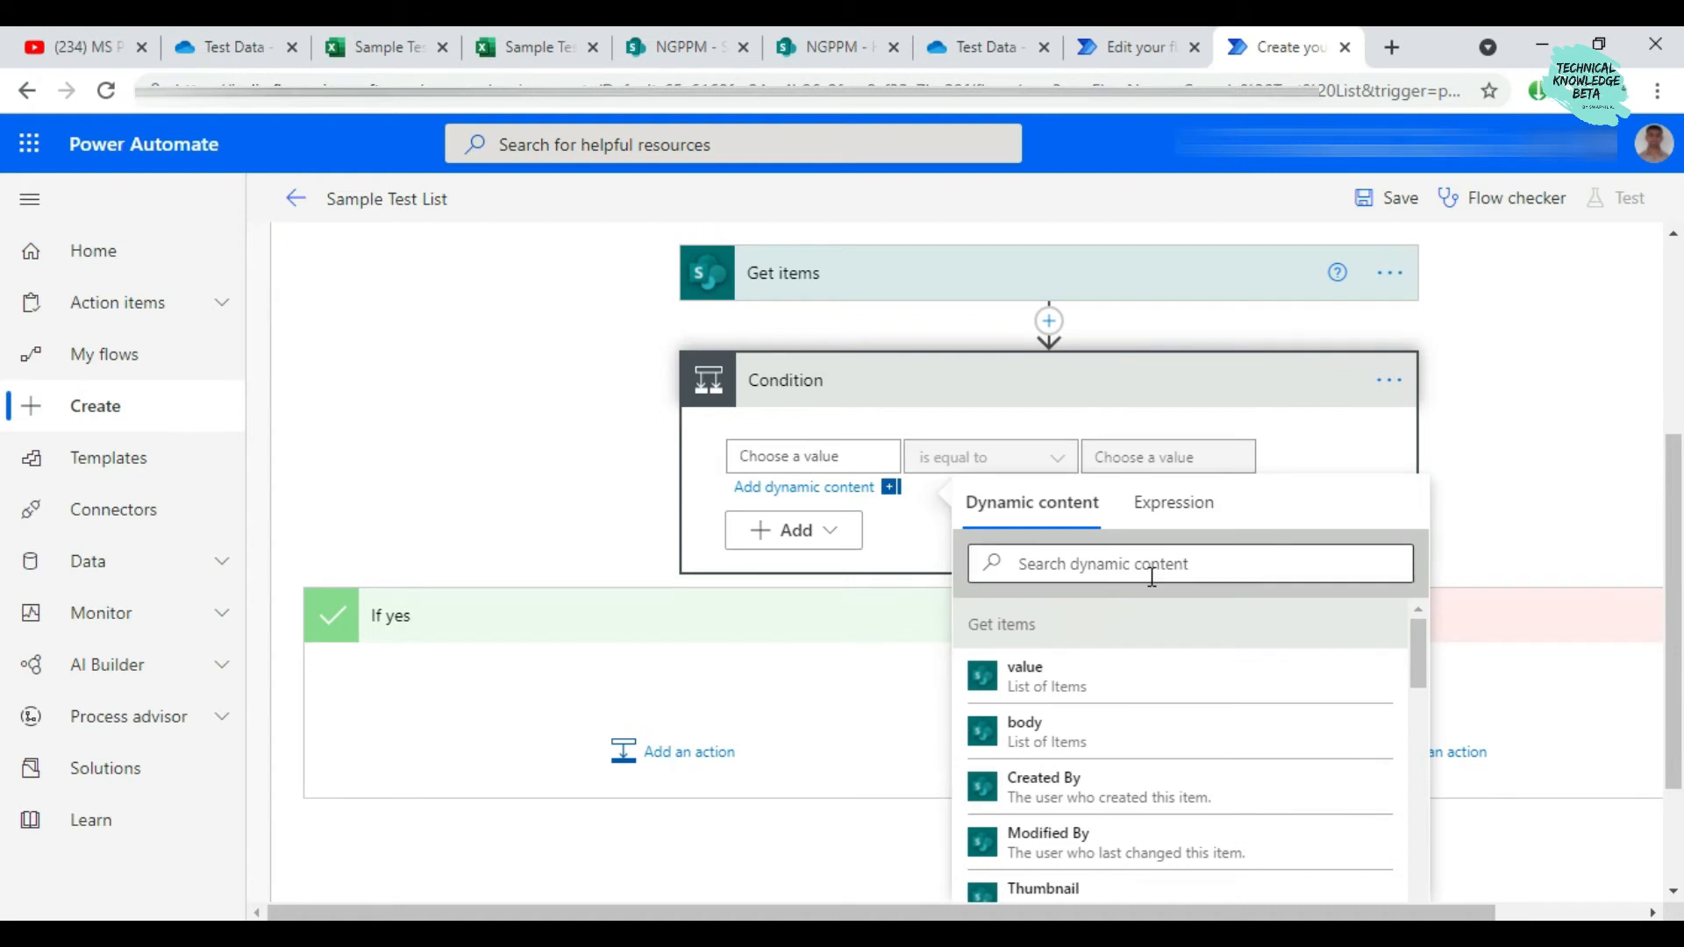
click(1184, 502)
click(1086, 566)
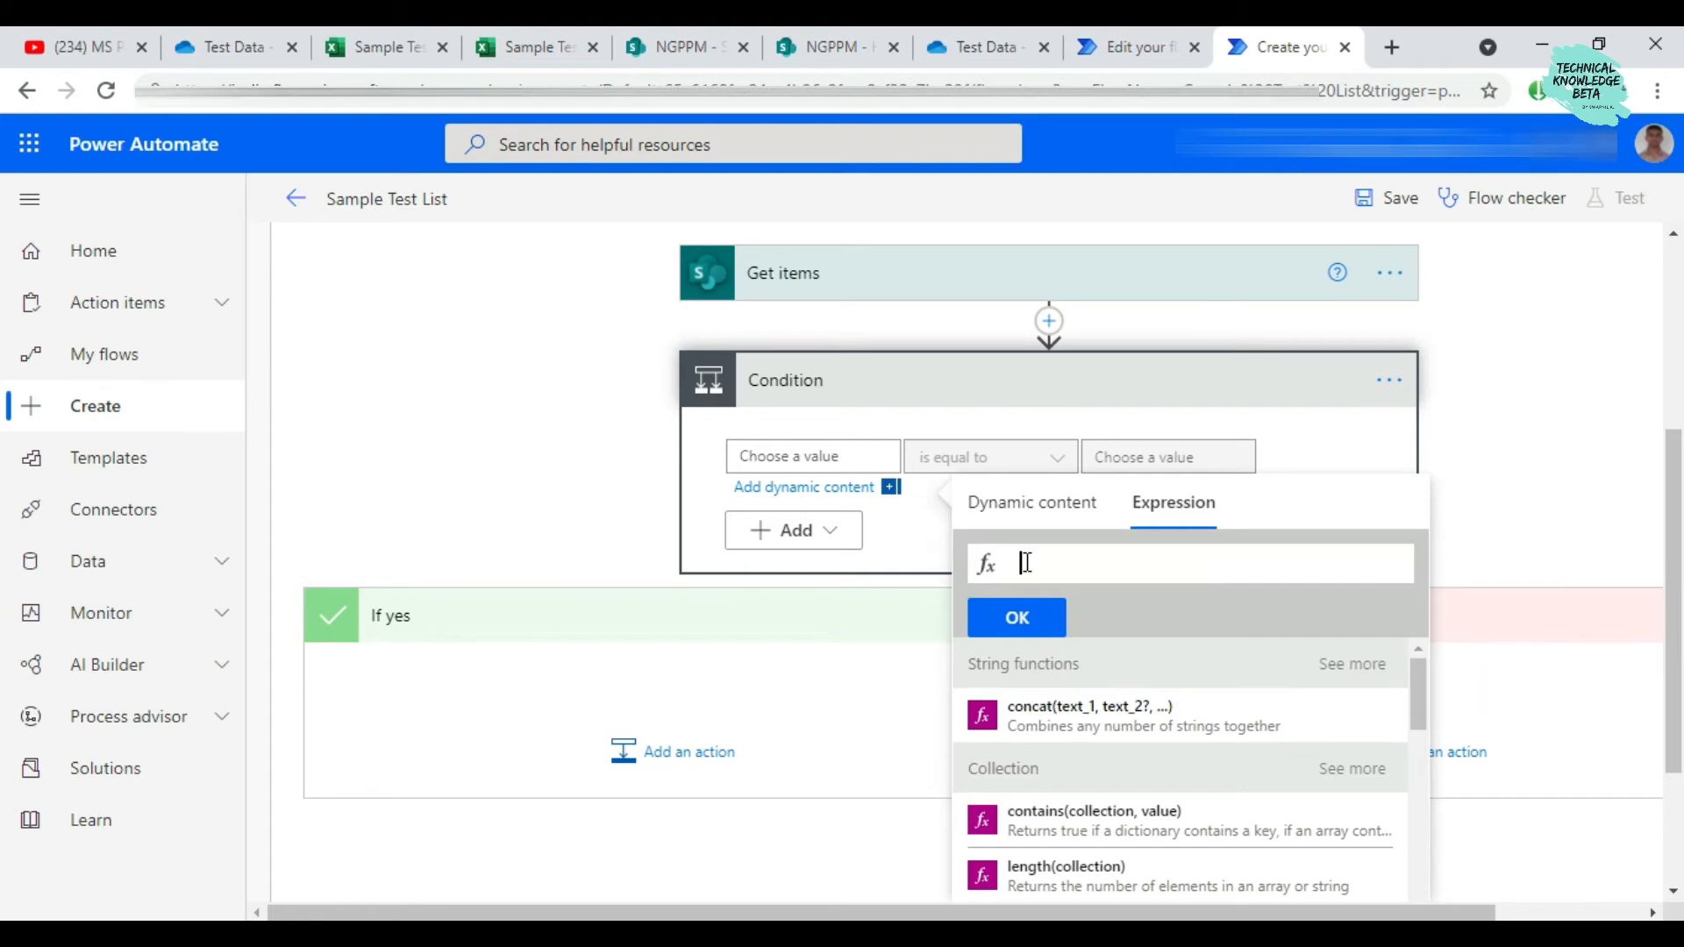
text(len)
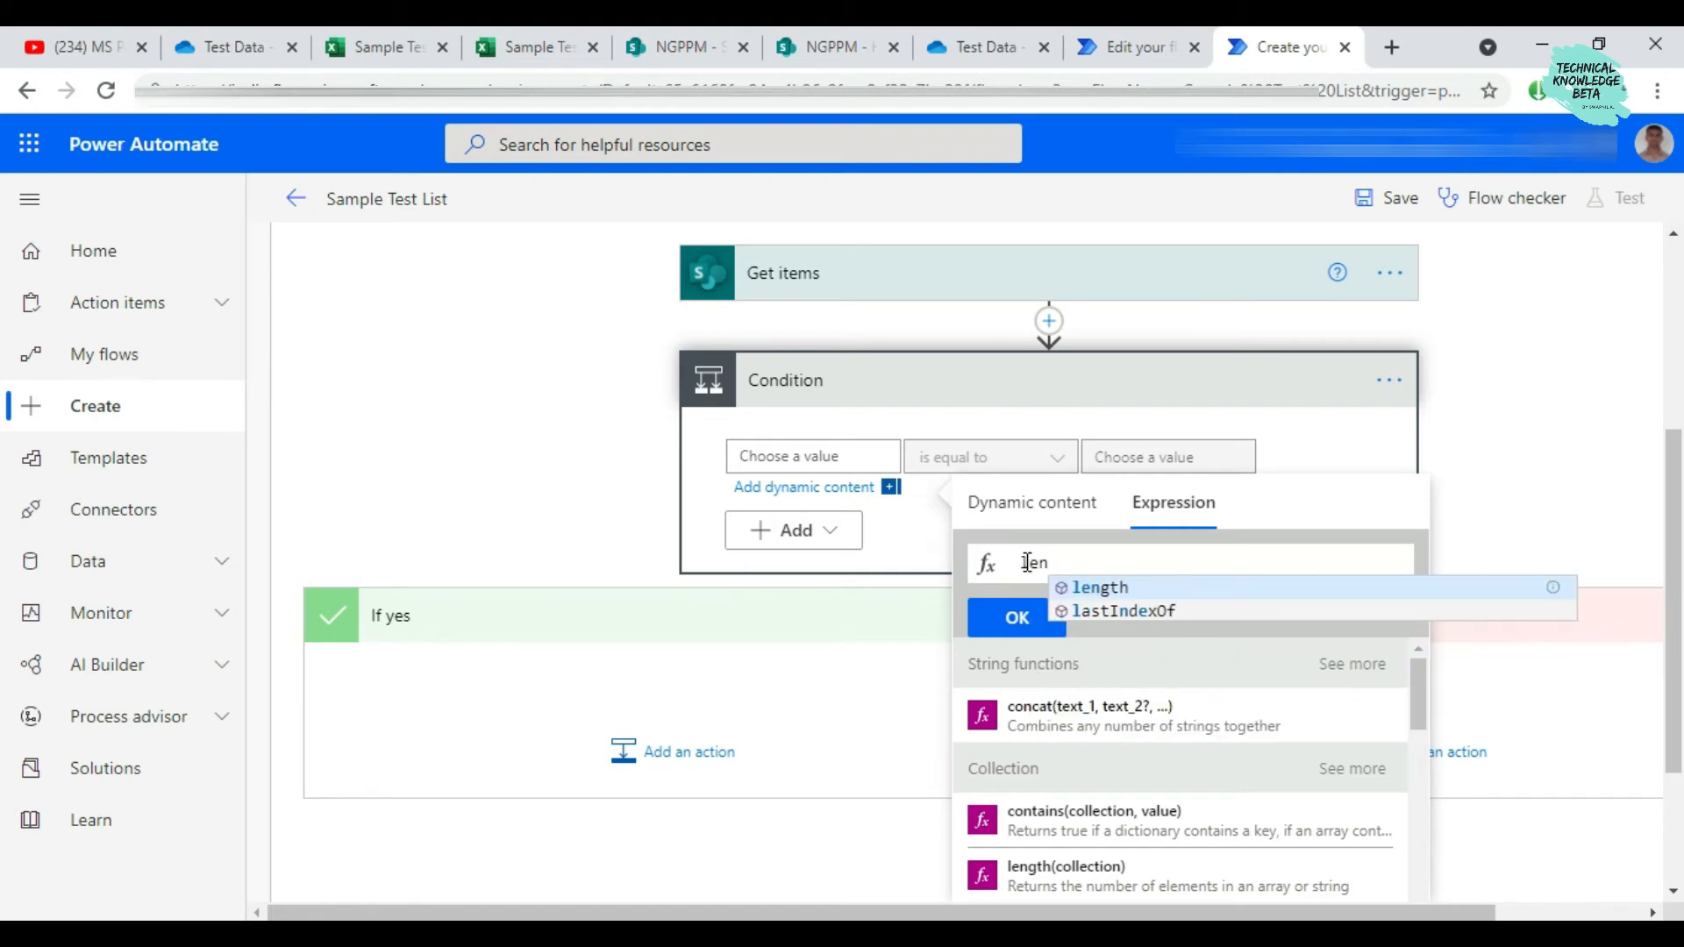
key(Return)
text(())
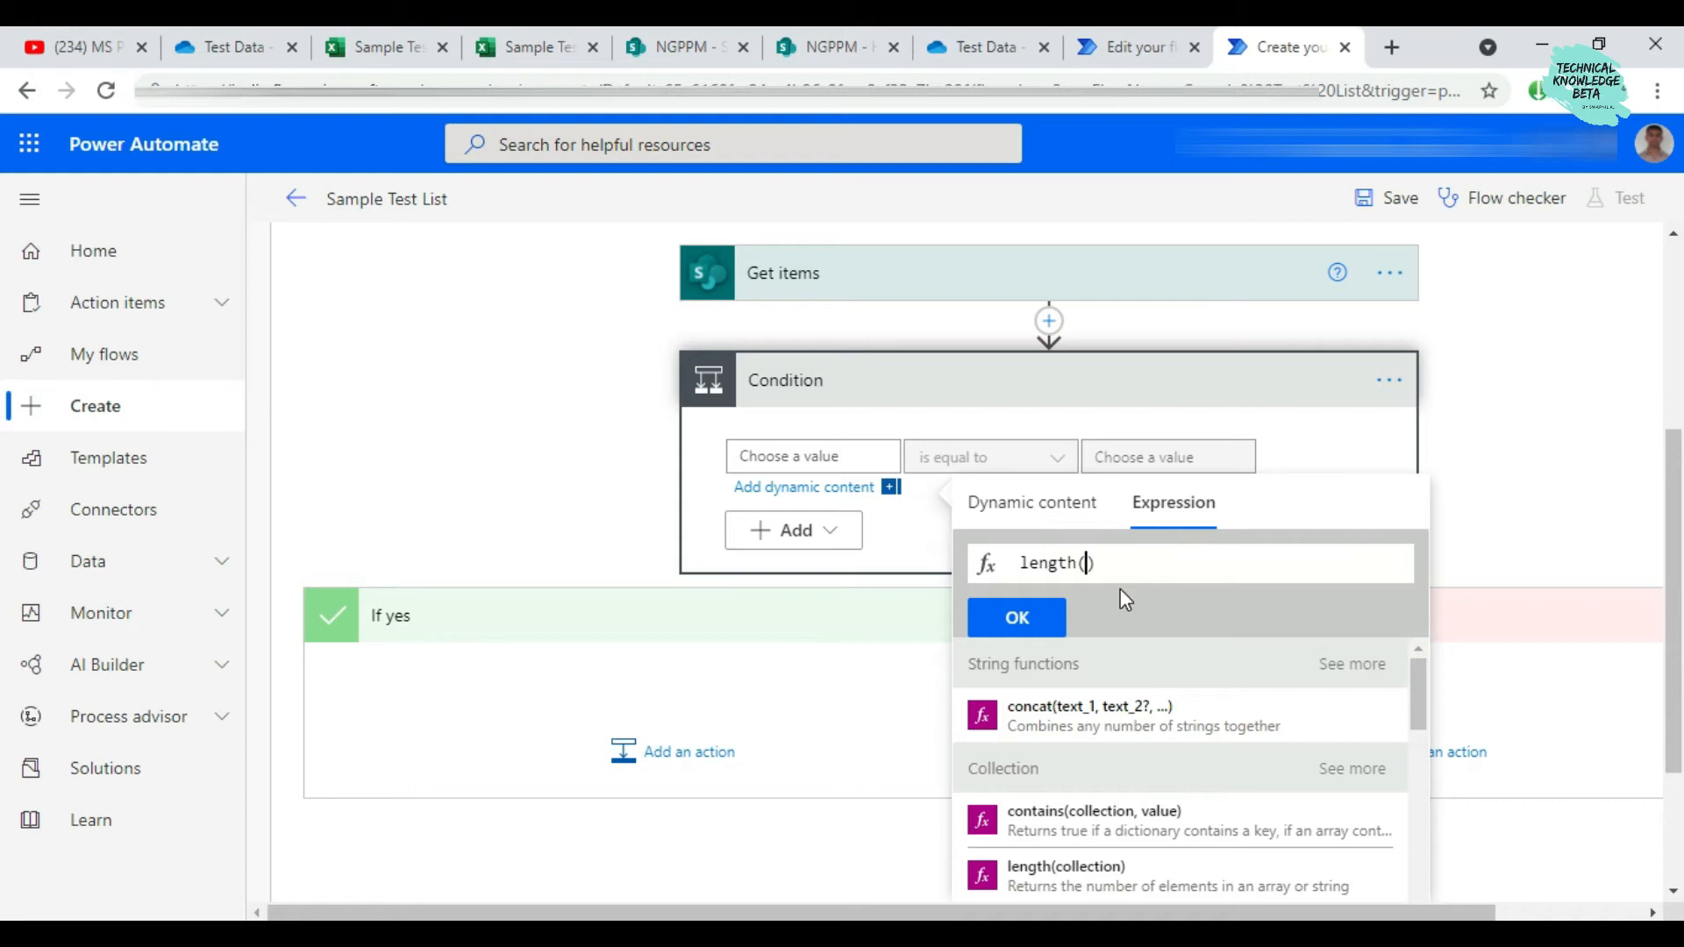
click(995, 501)
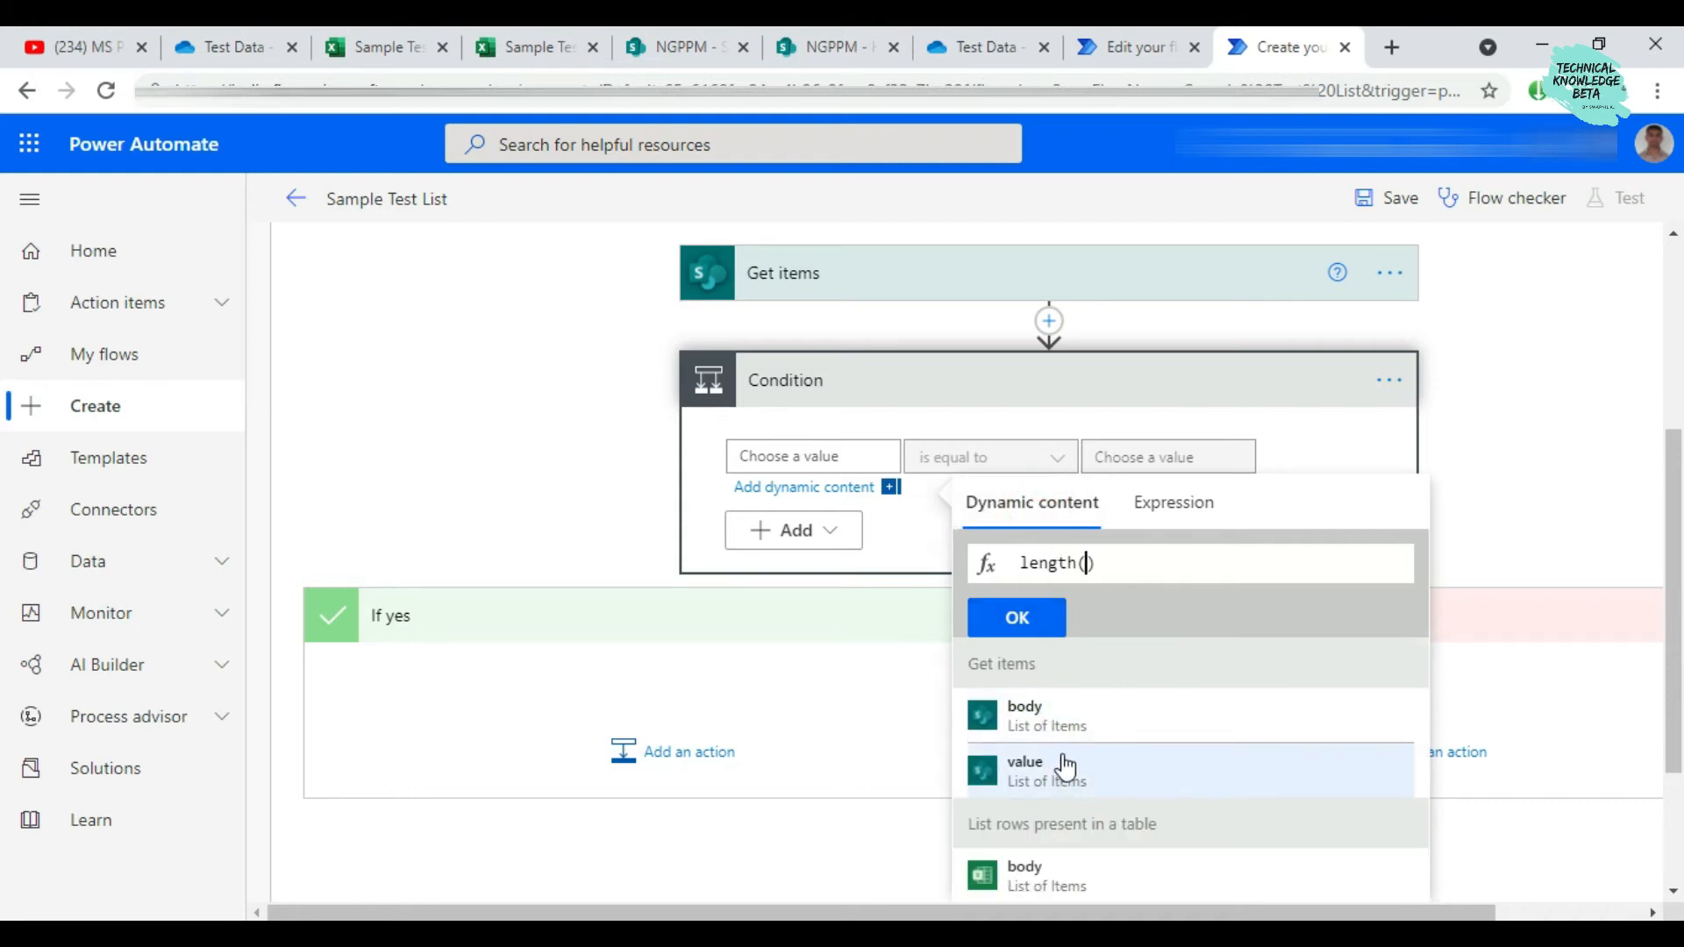
scroll(1061, 765, down, 1)
click(1063, 628)
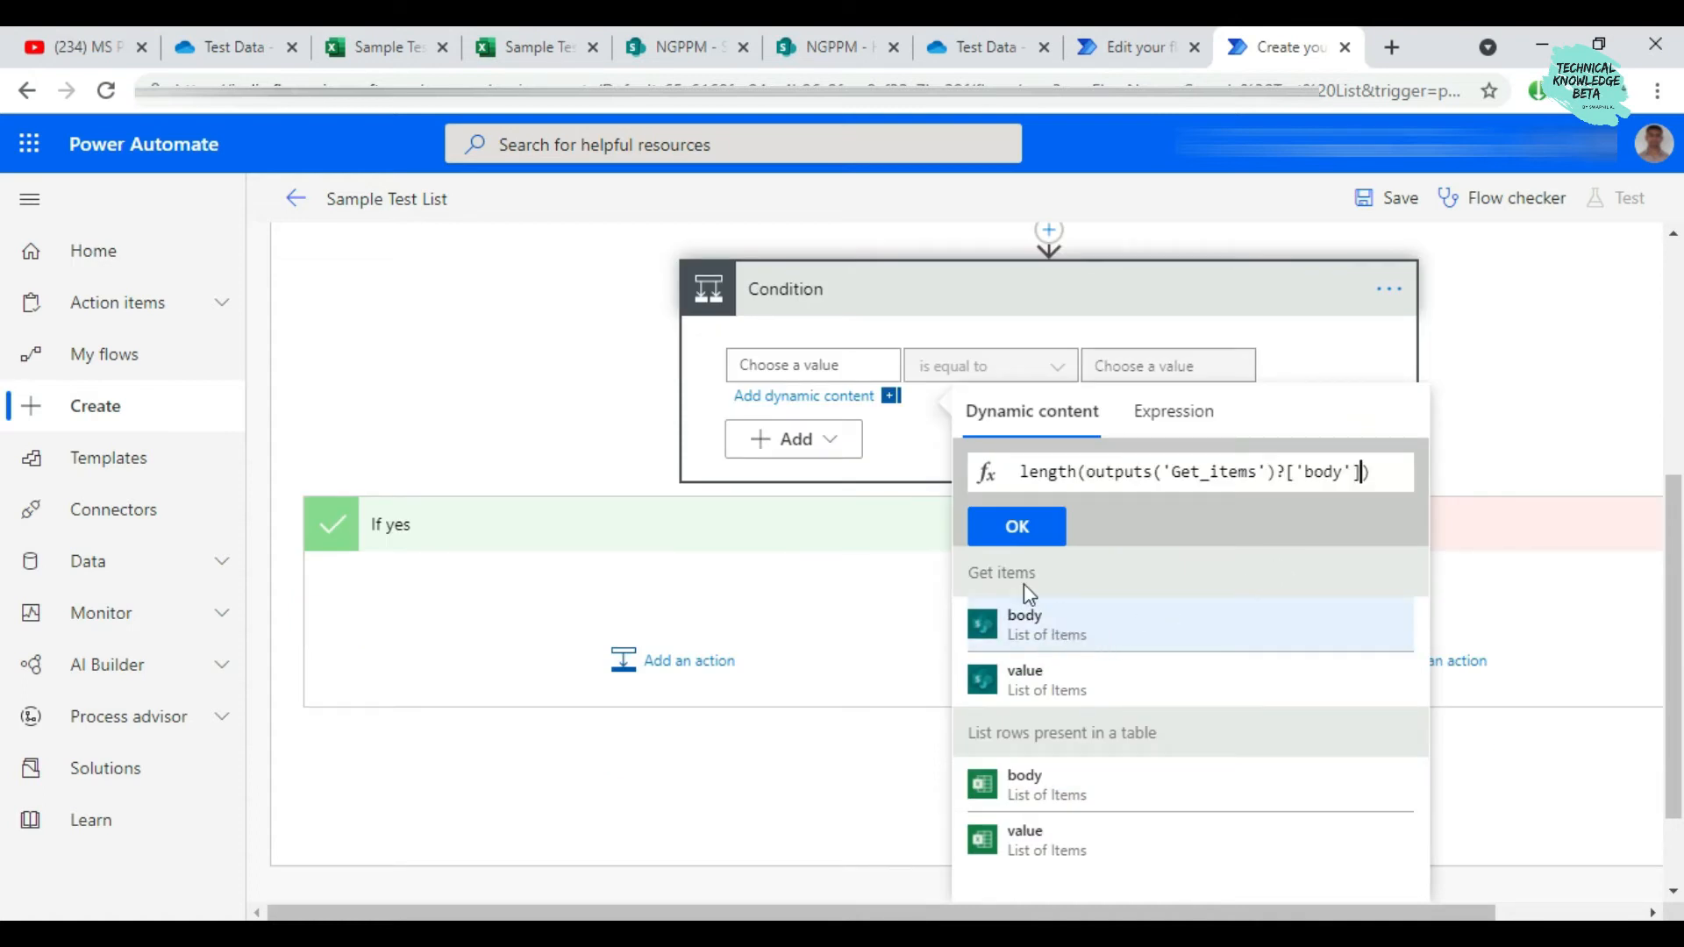
click(1015, 526)
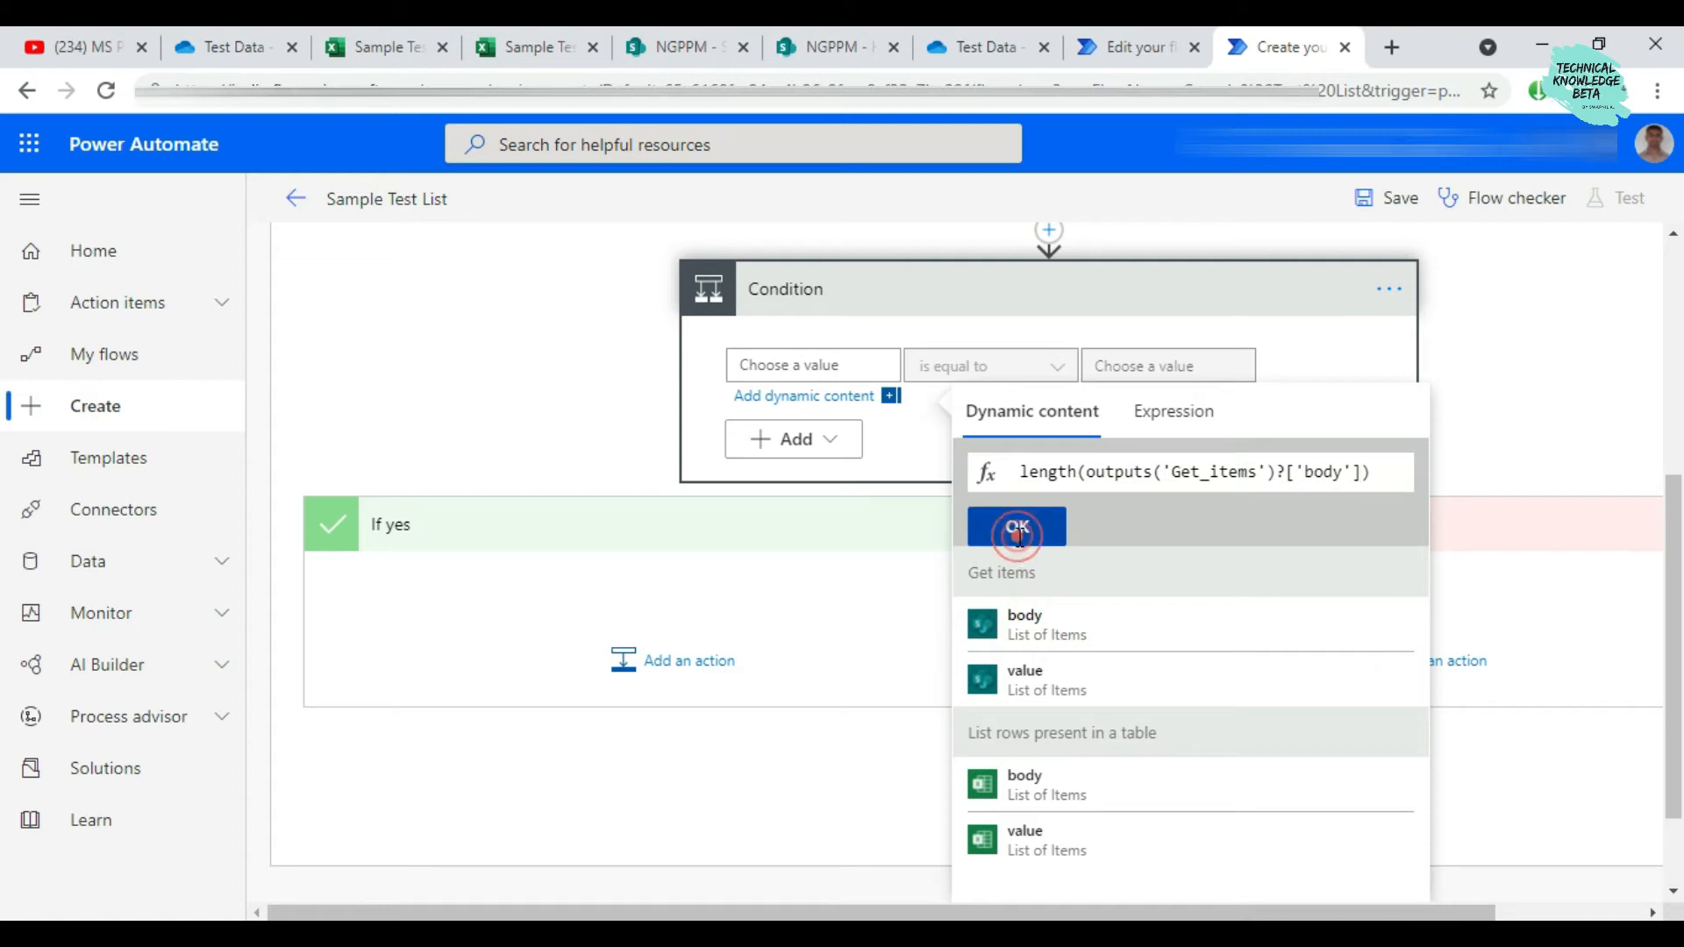
Complete the Condition with the operator is not equal to and the comparison value 0
click(1056, 377)
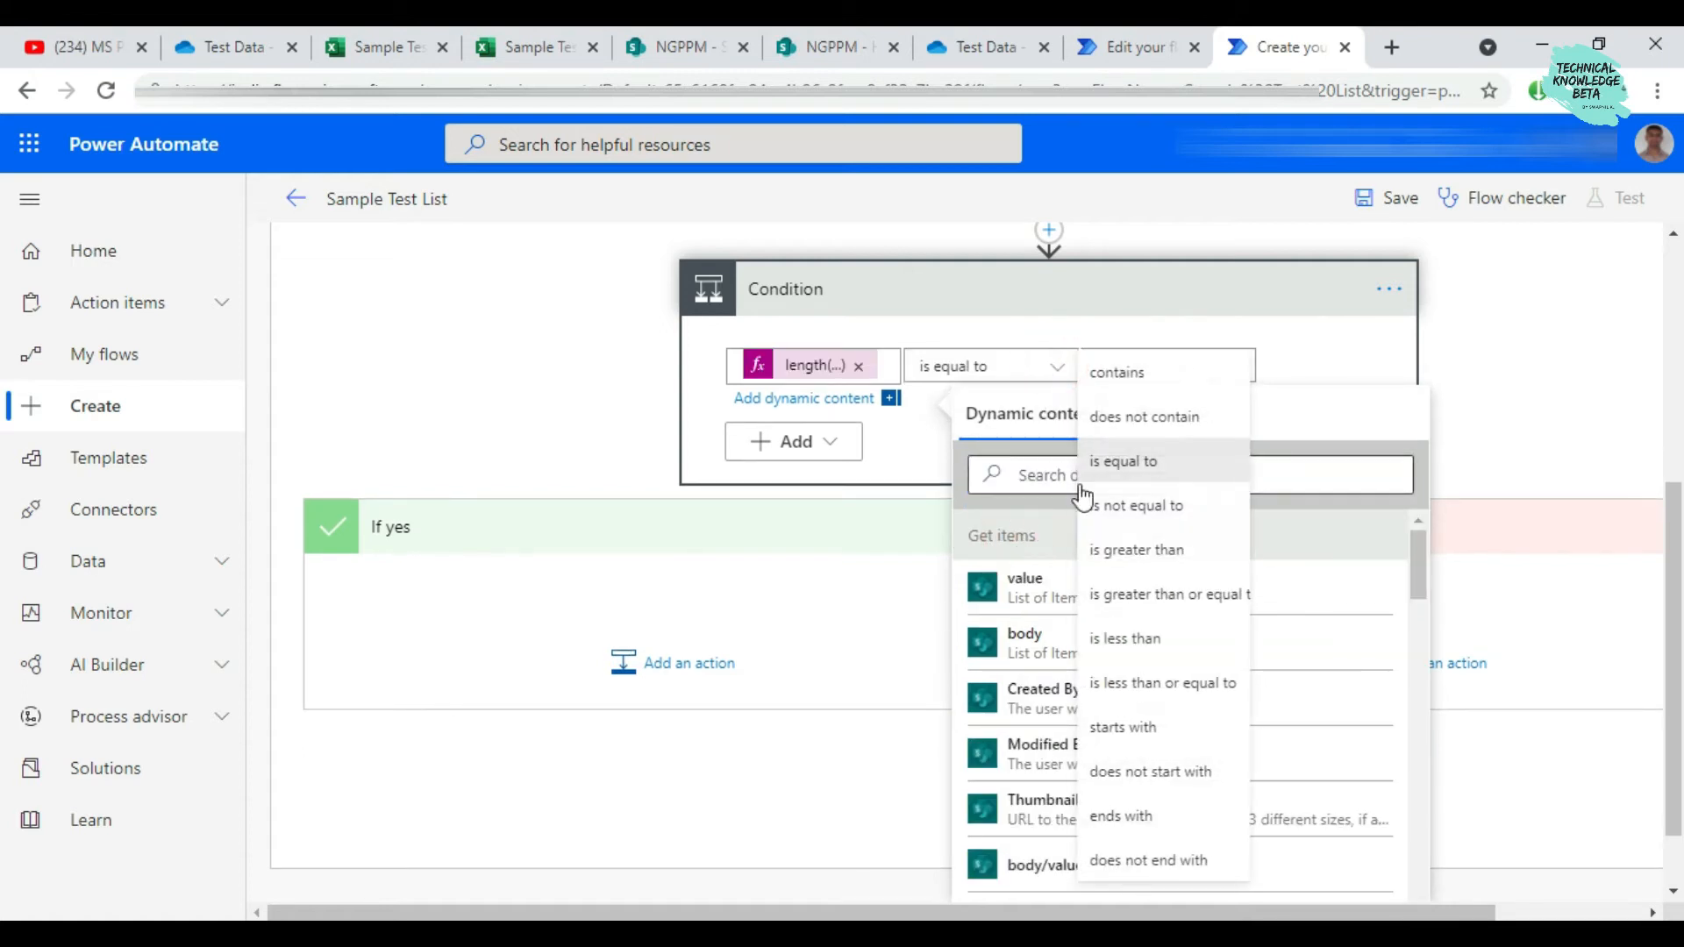
click(1109, 507)
click(1141, 366)
text(0)
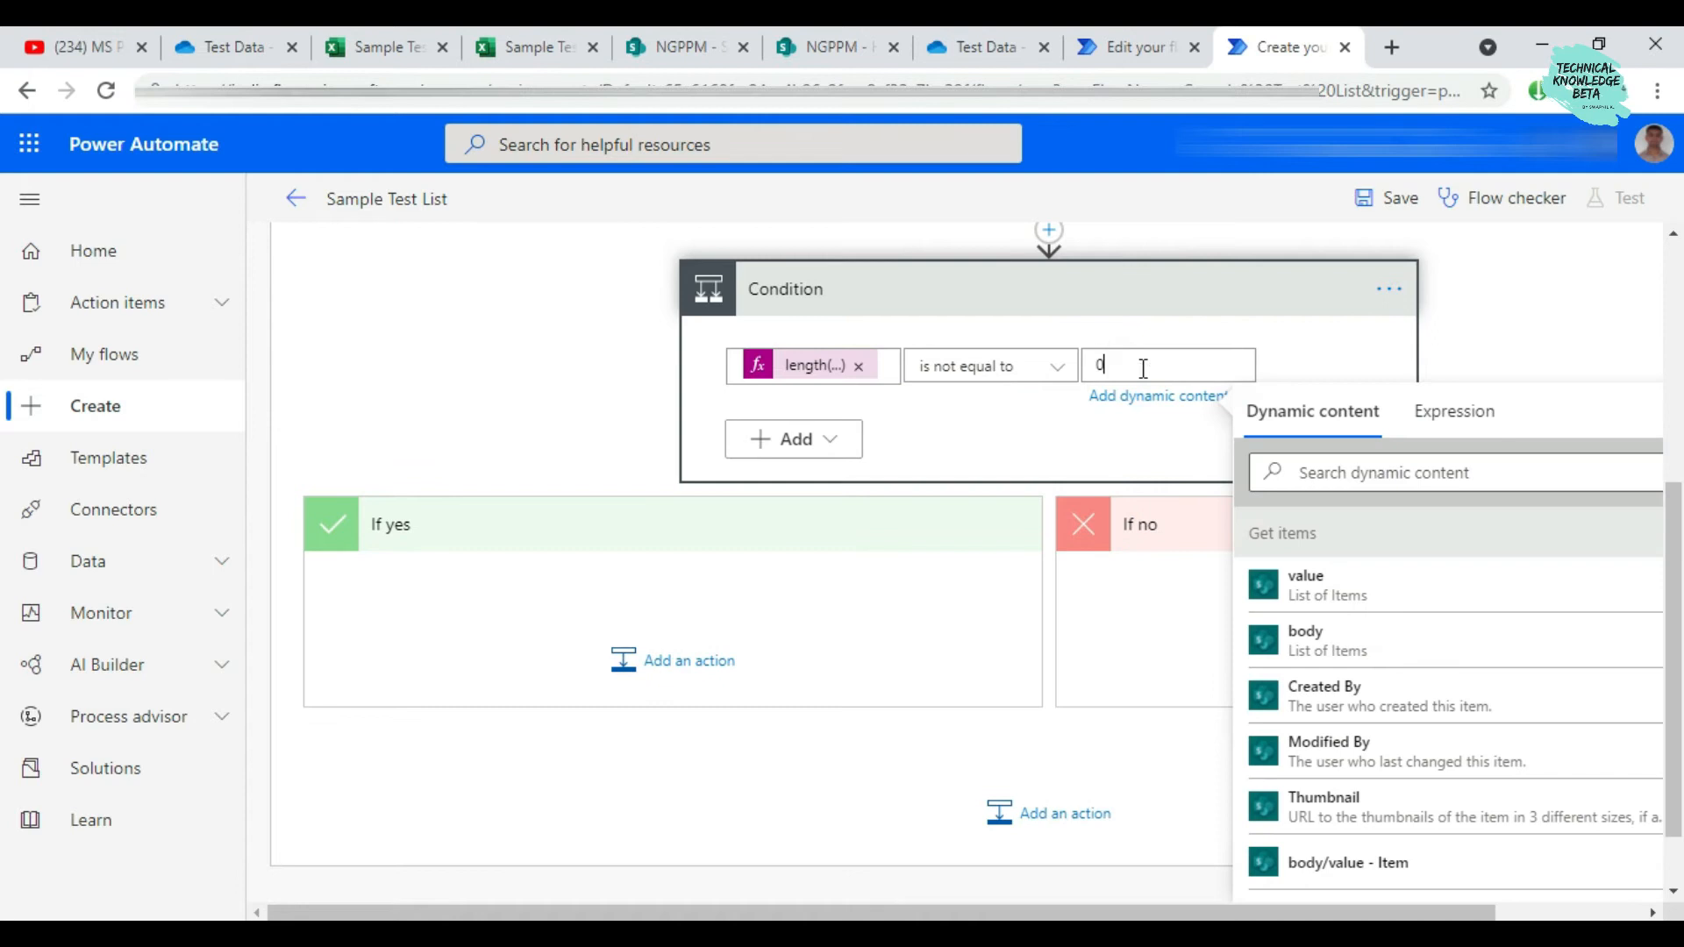
click(1275, 345)
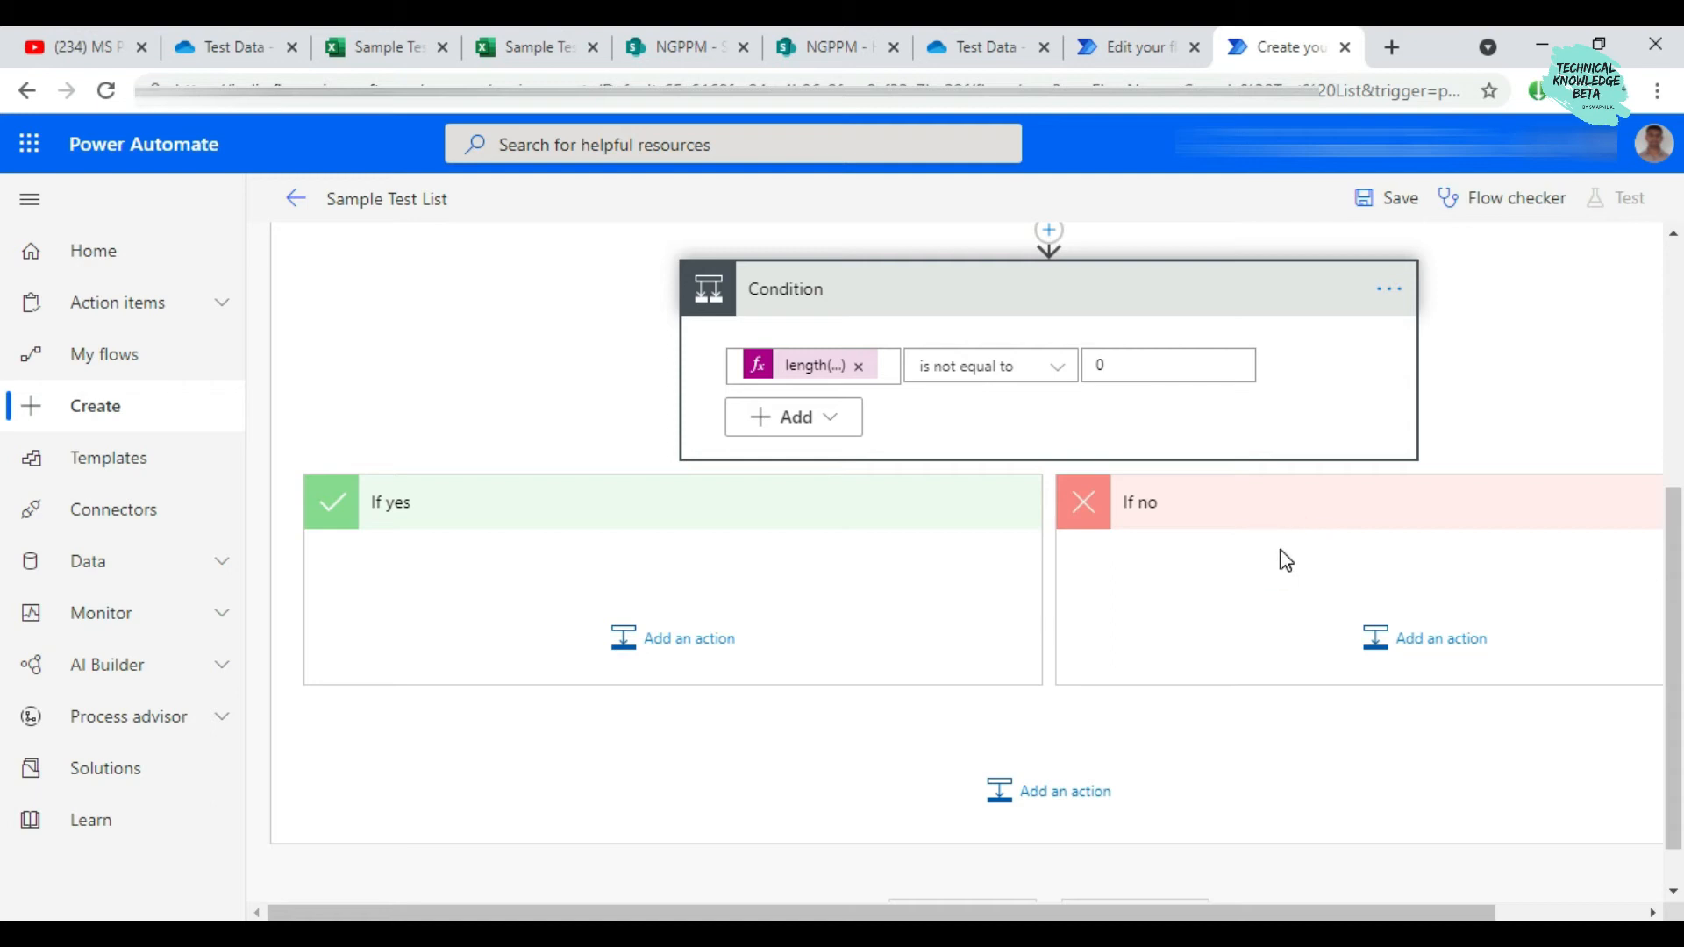
Add an Apply to each control inside the Condition's If yes branch
click(655, 633)
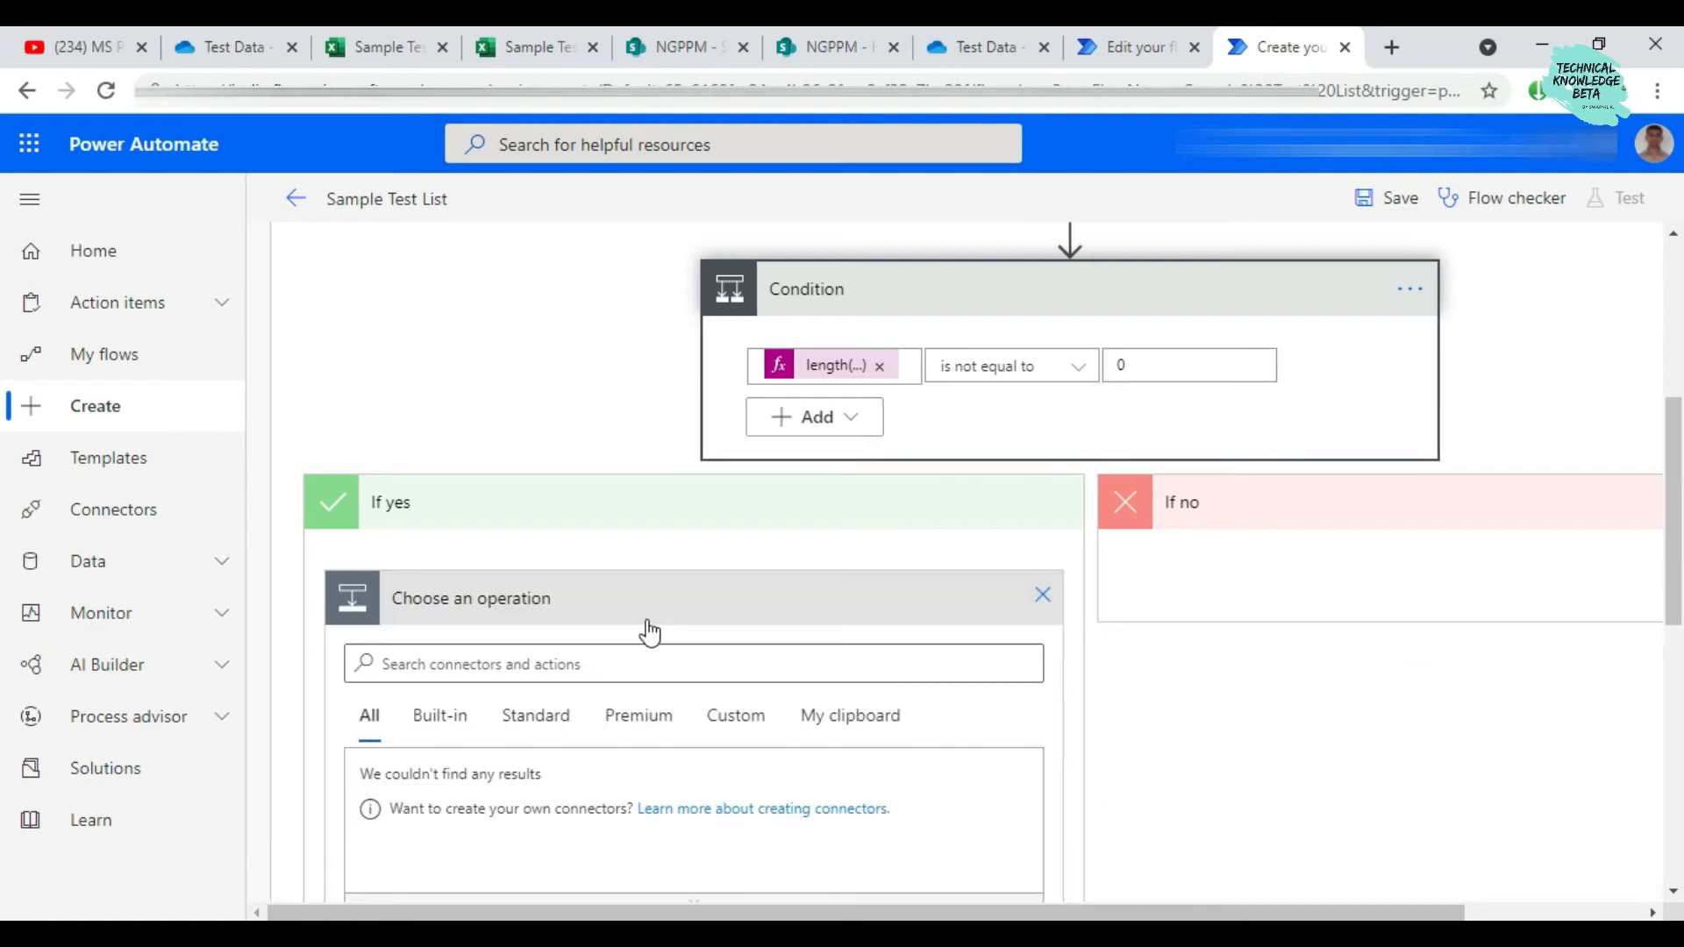
scroll(659, 579, down, 3)
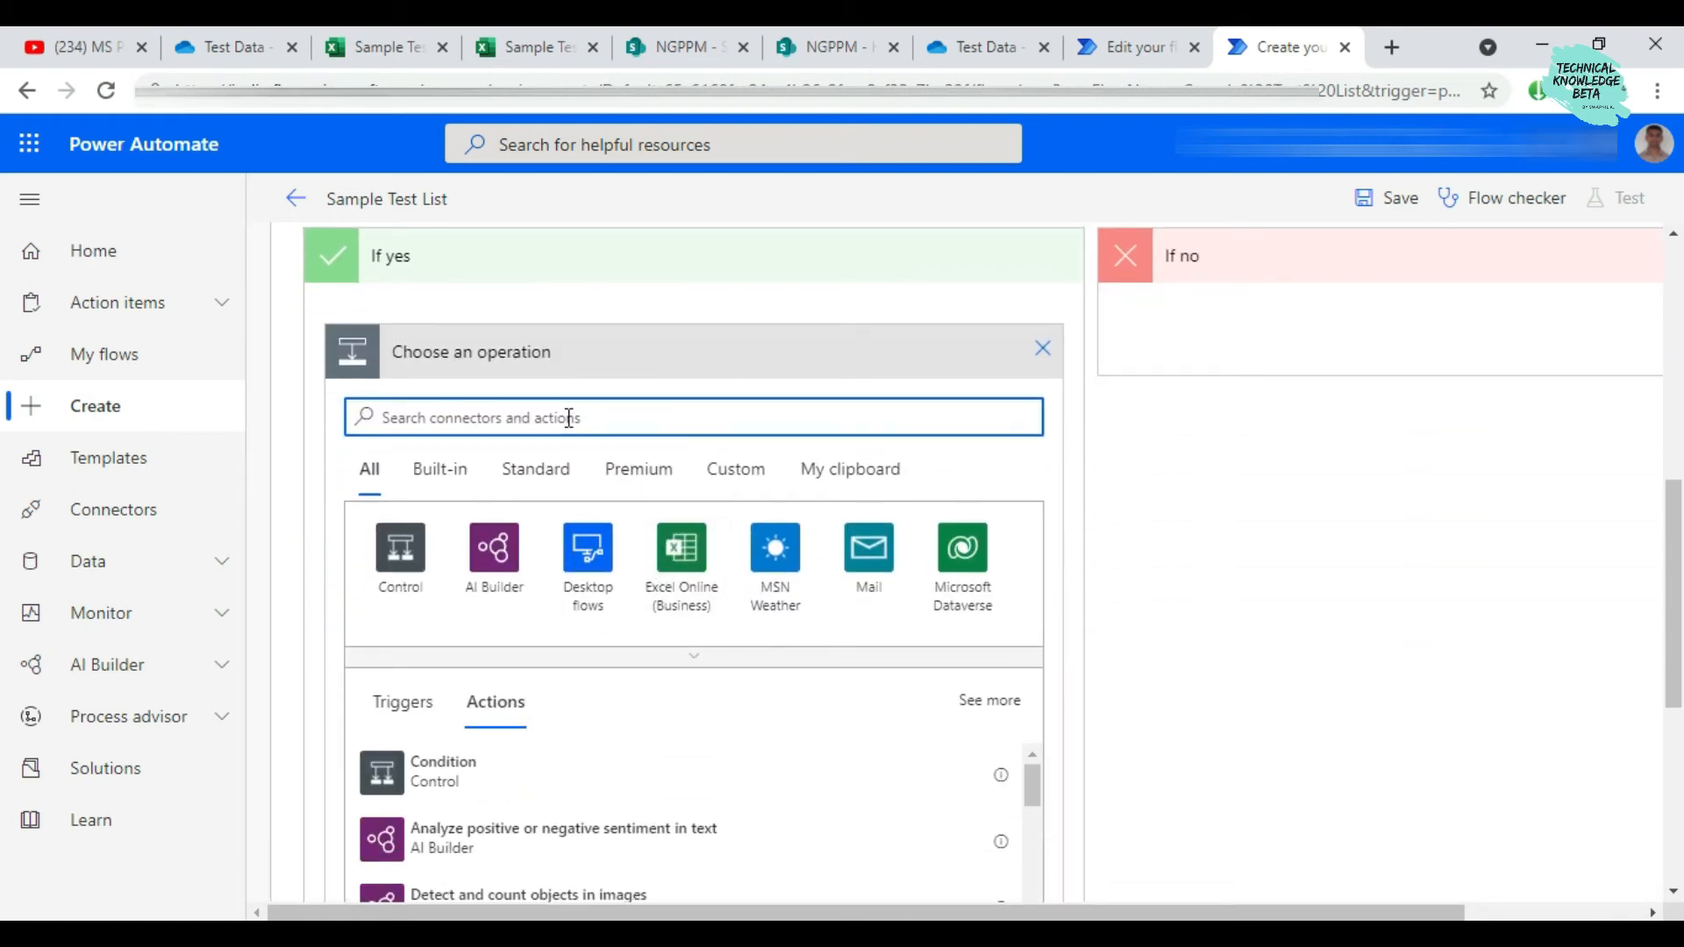
text(app)
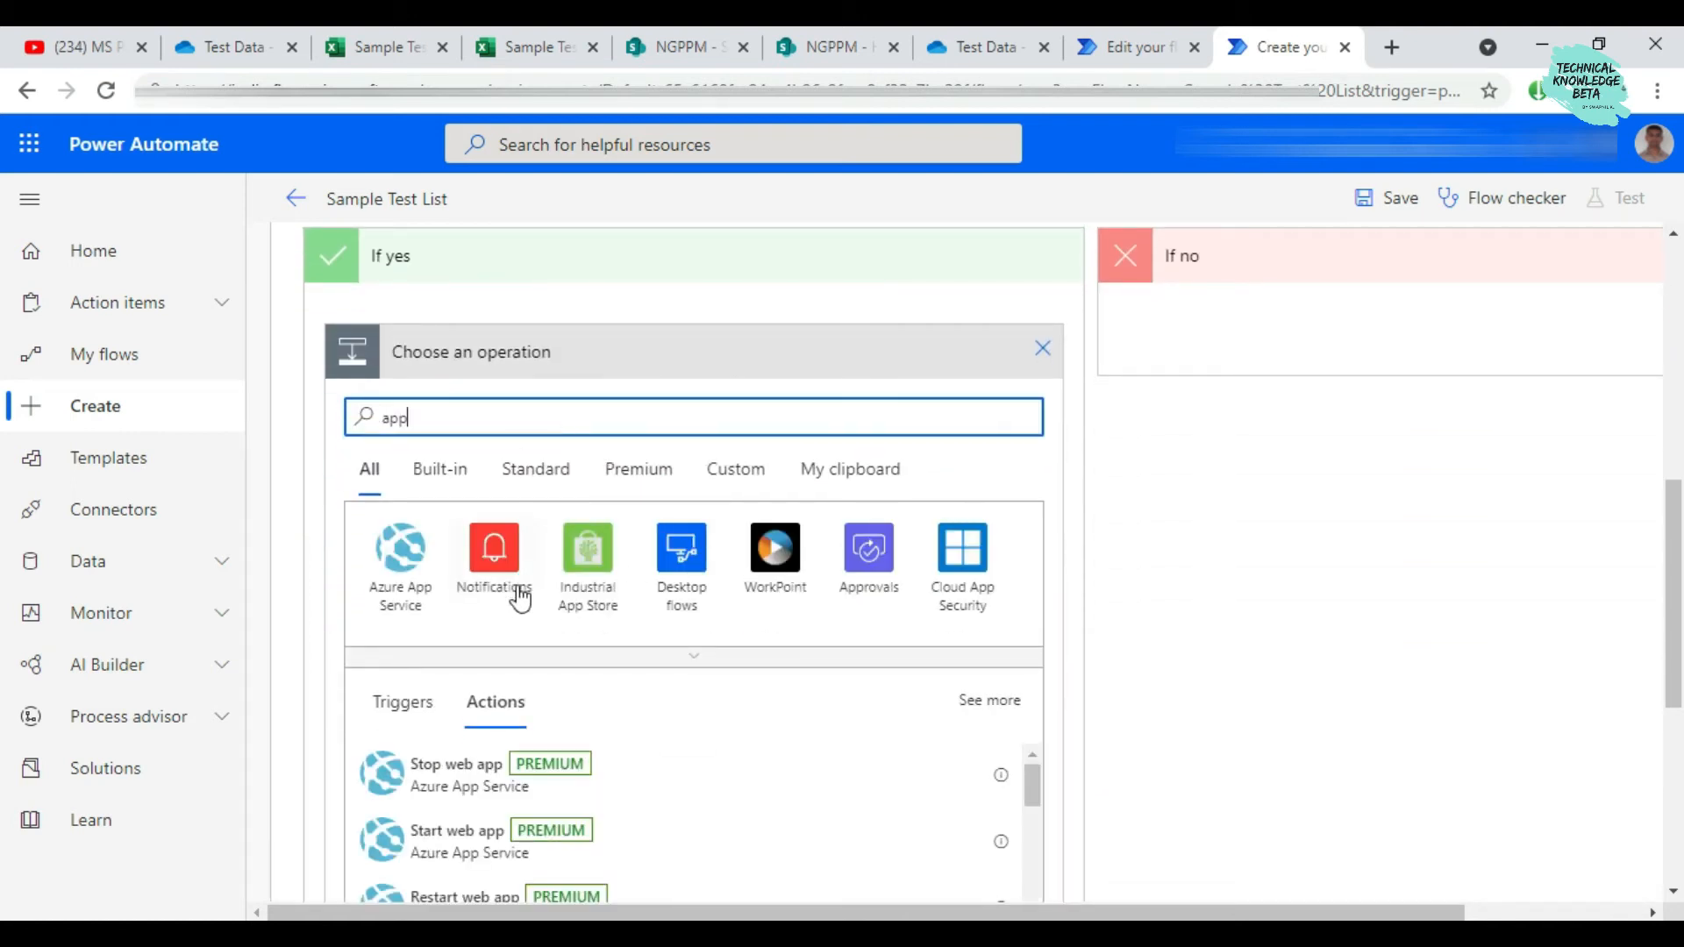
scroll(481, 470, up, 2)
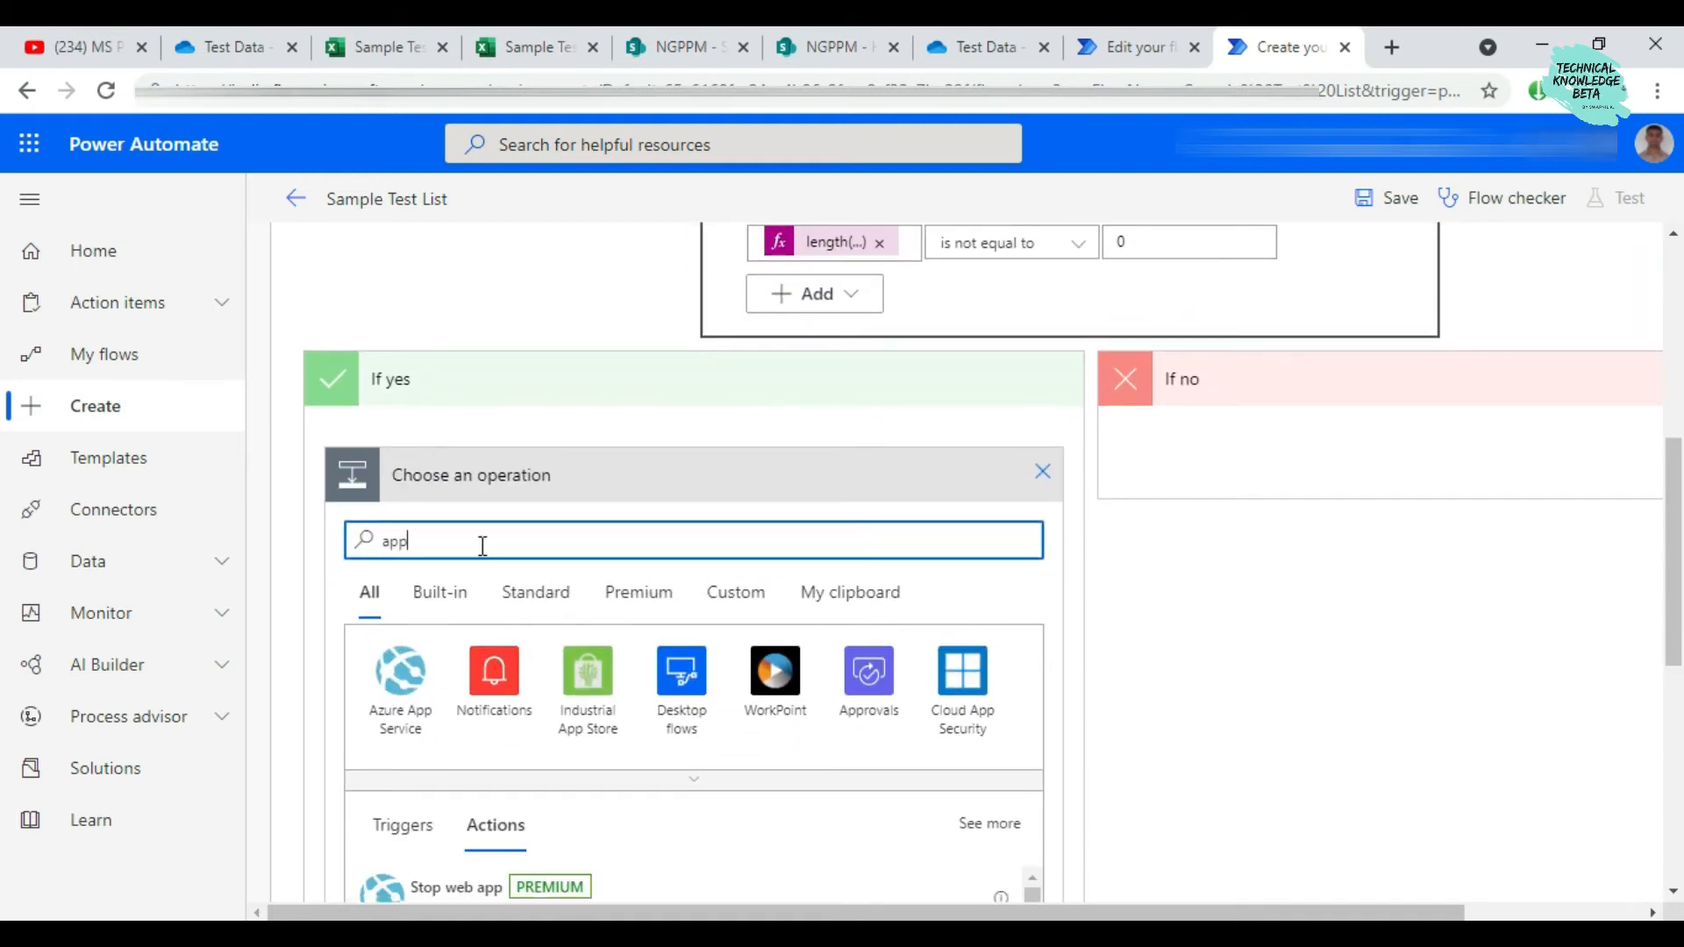
key(BackSpace)
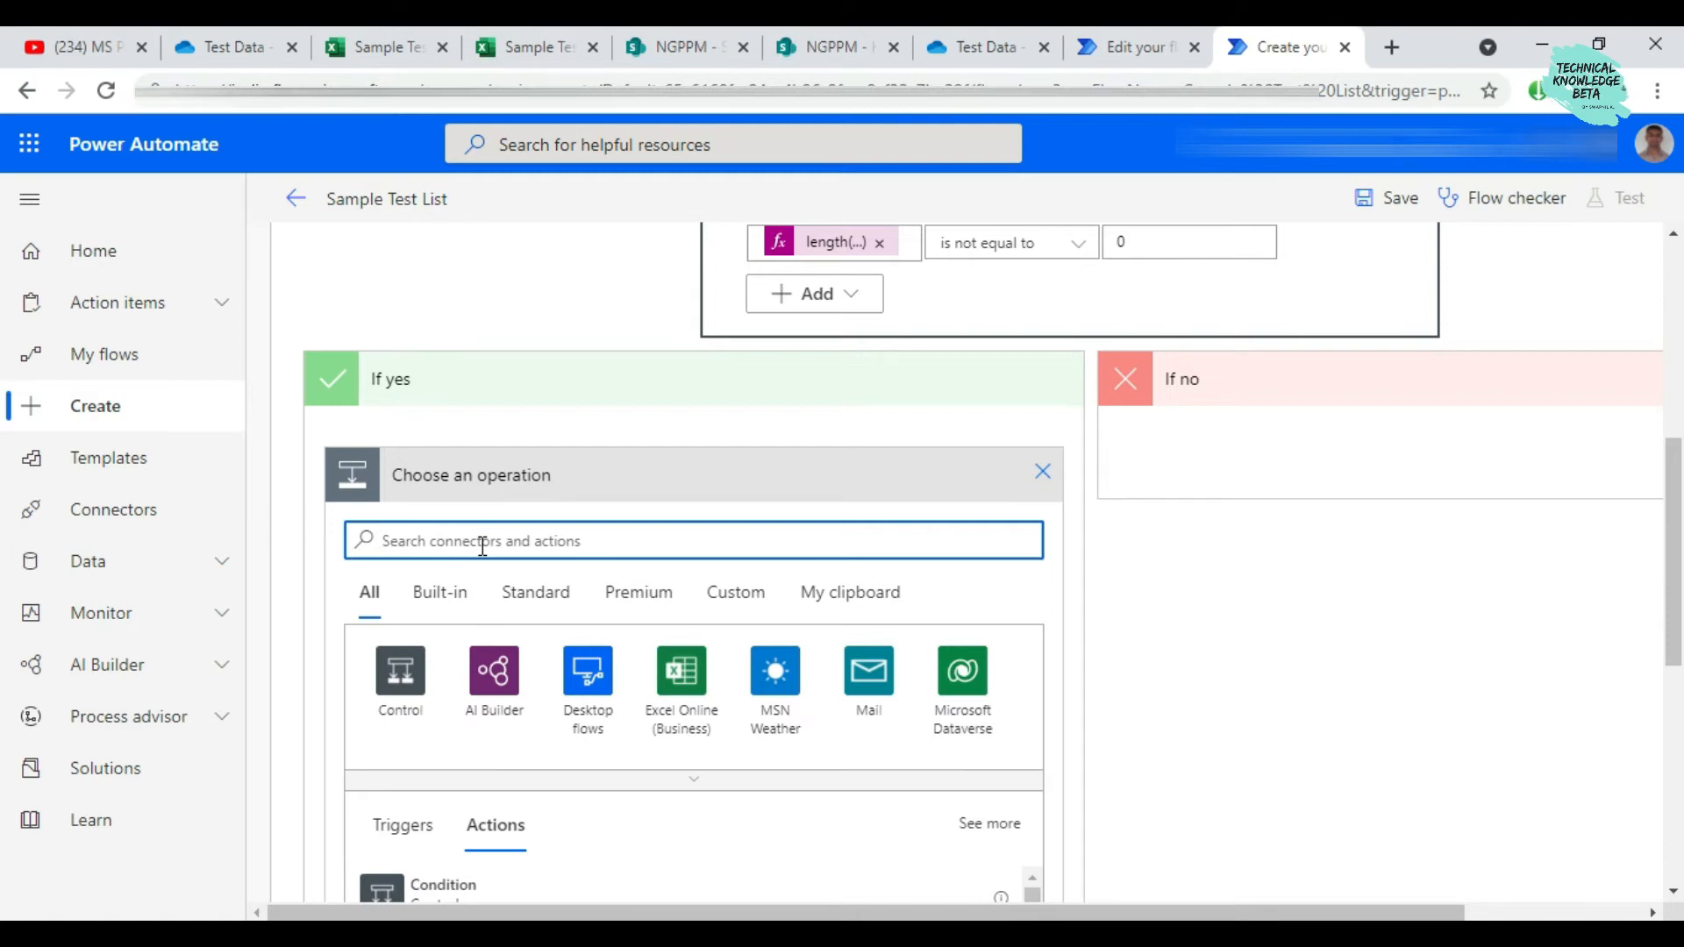
scroll(482, 545, down, 2)
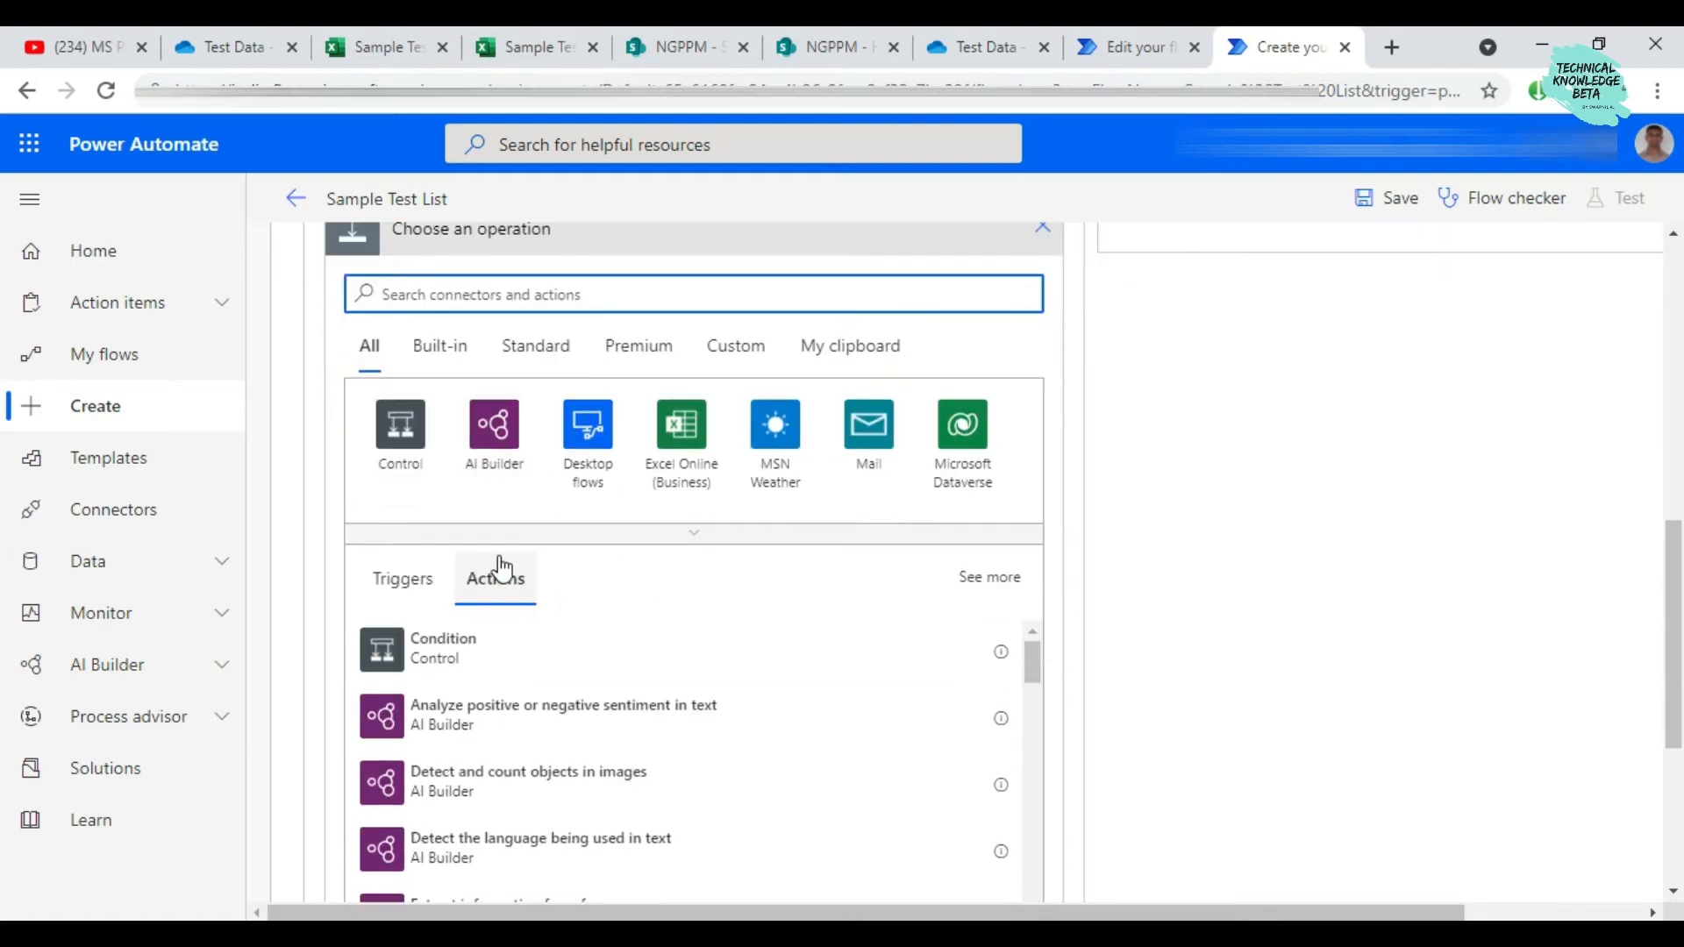
scroll(478, 570, up, 1)
text(a)
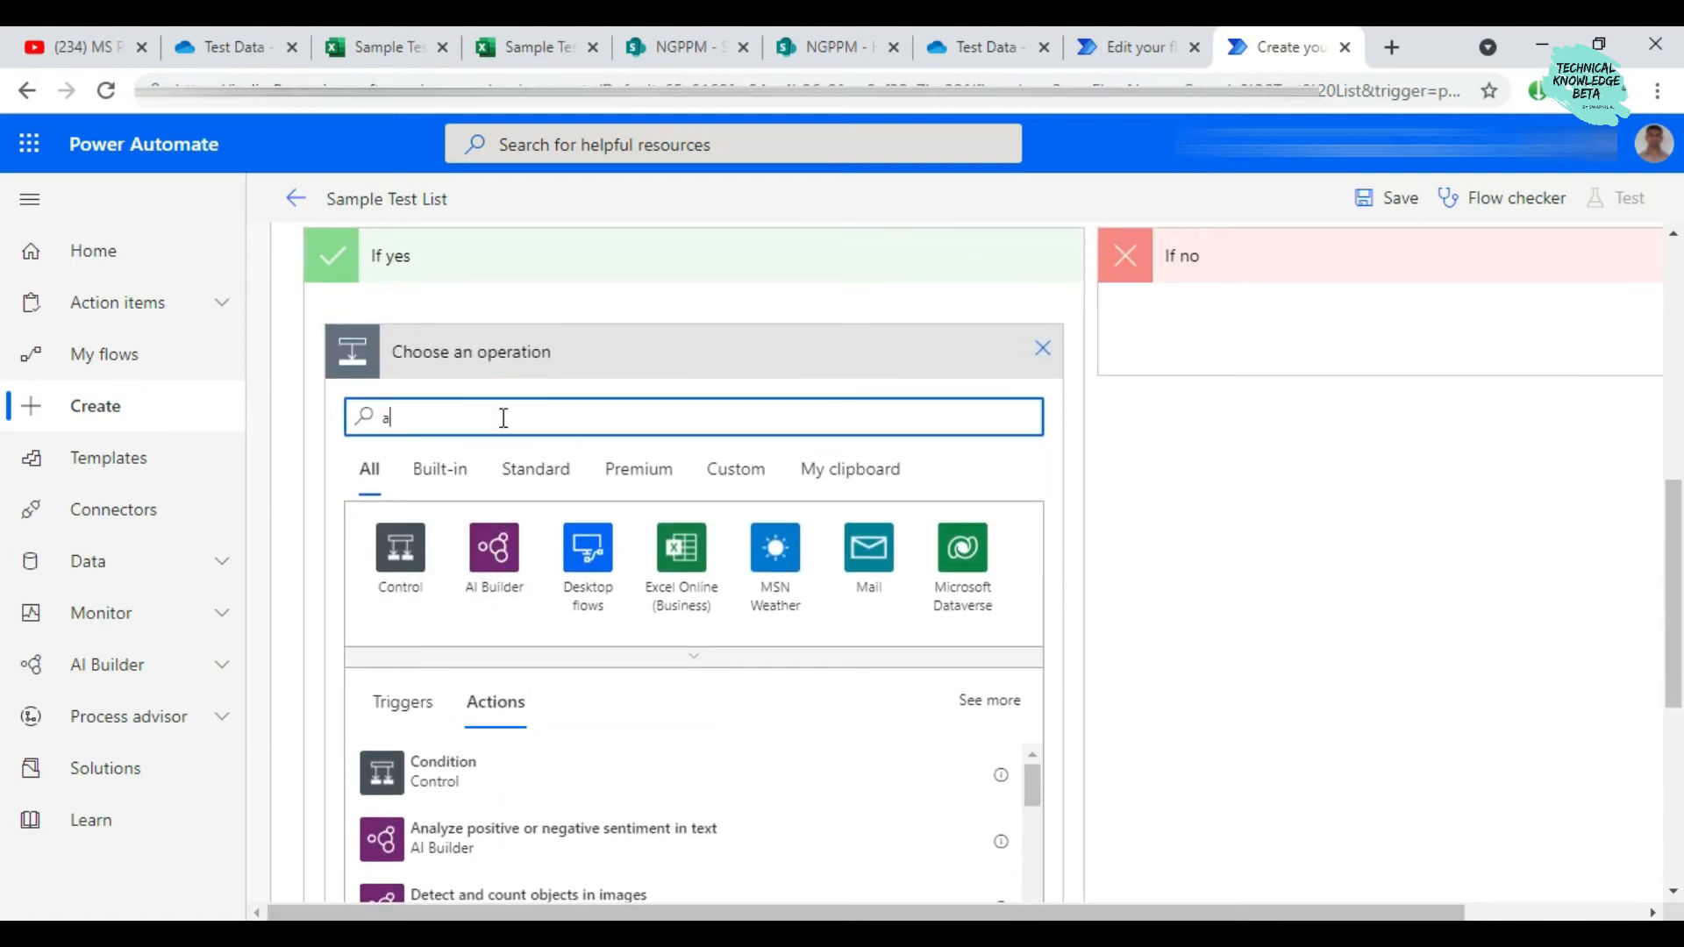
text(ppl)
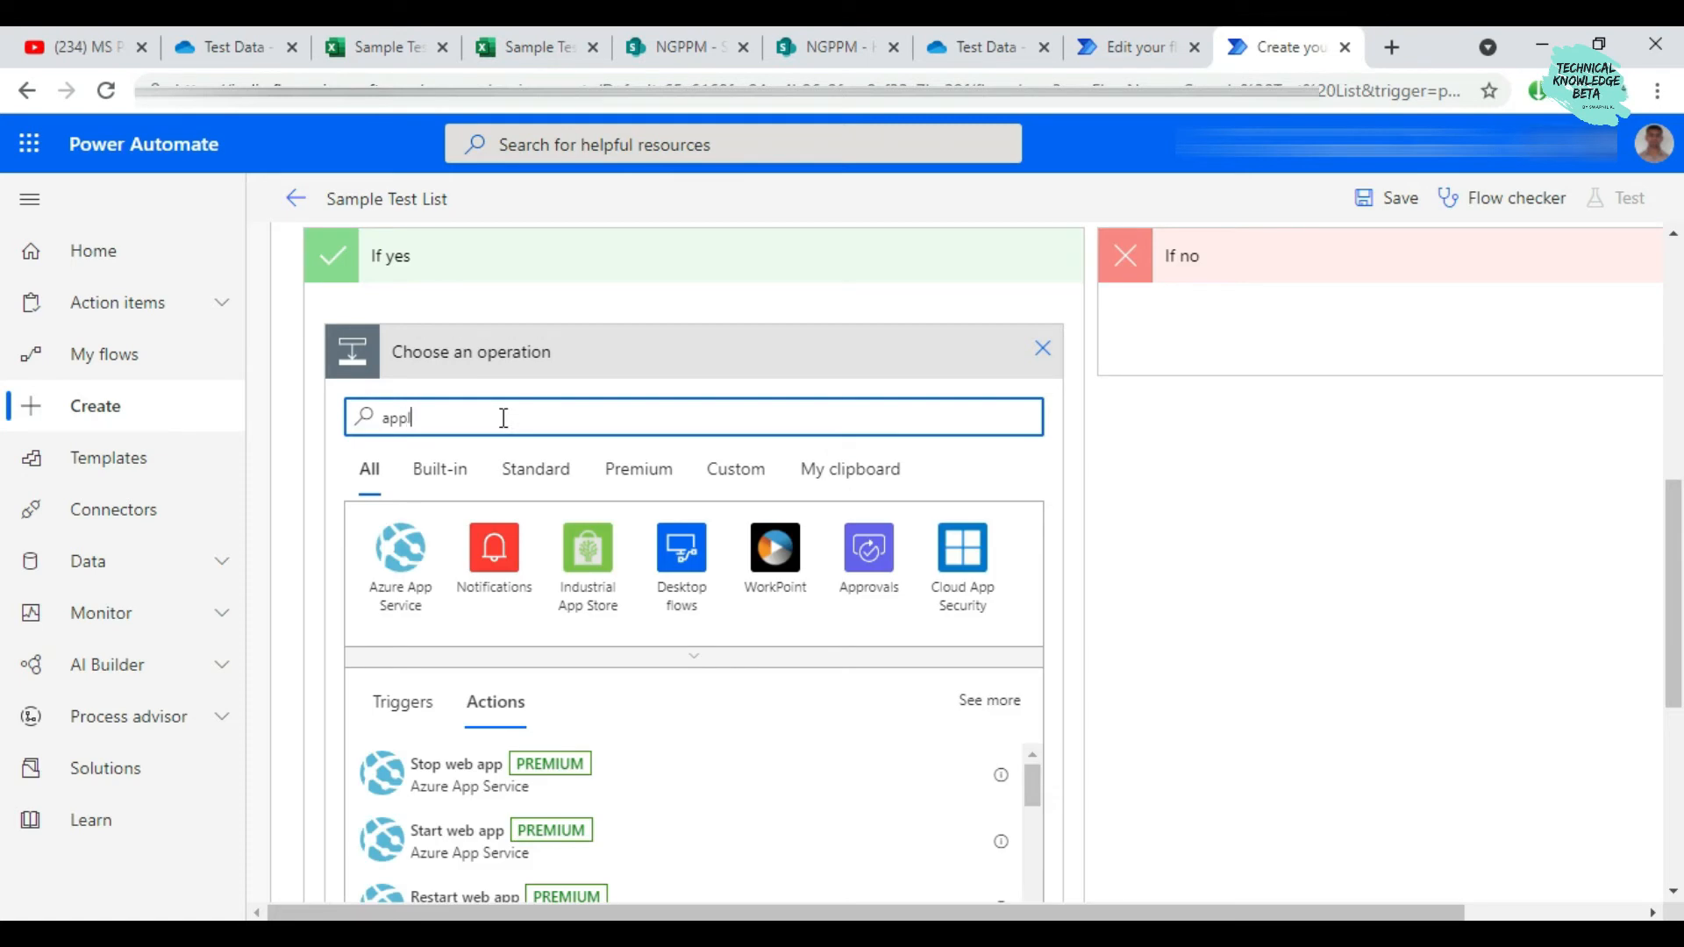
text(y)
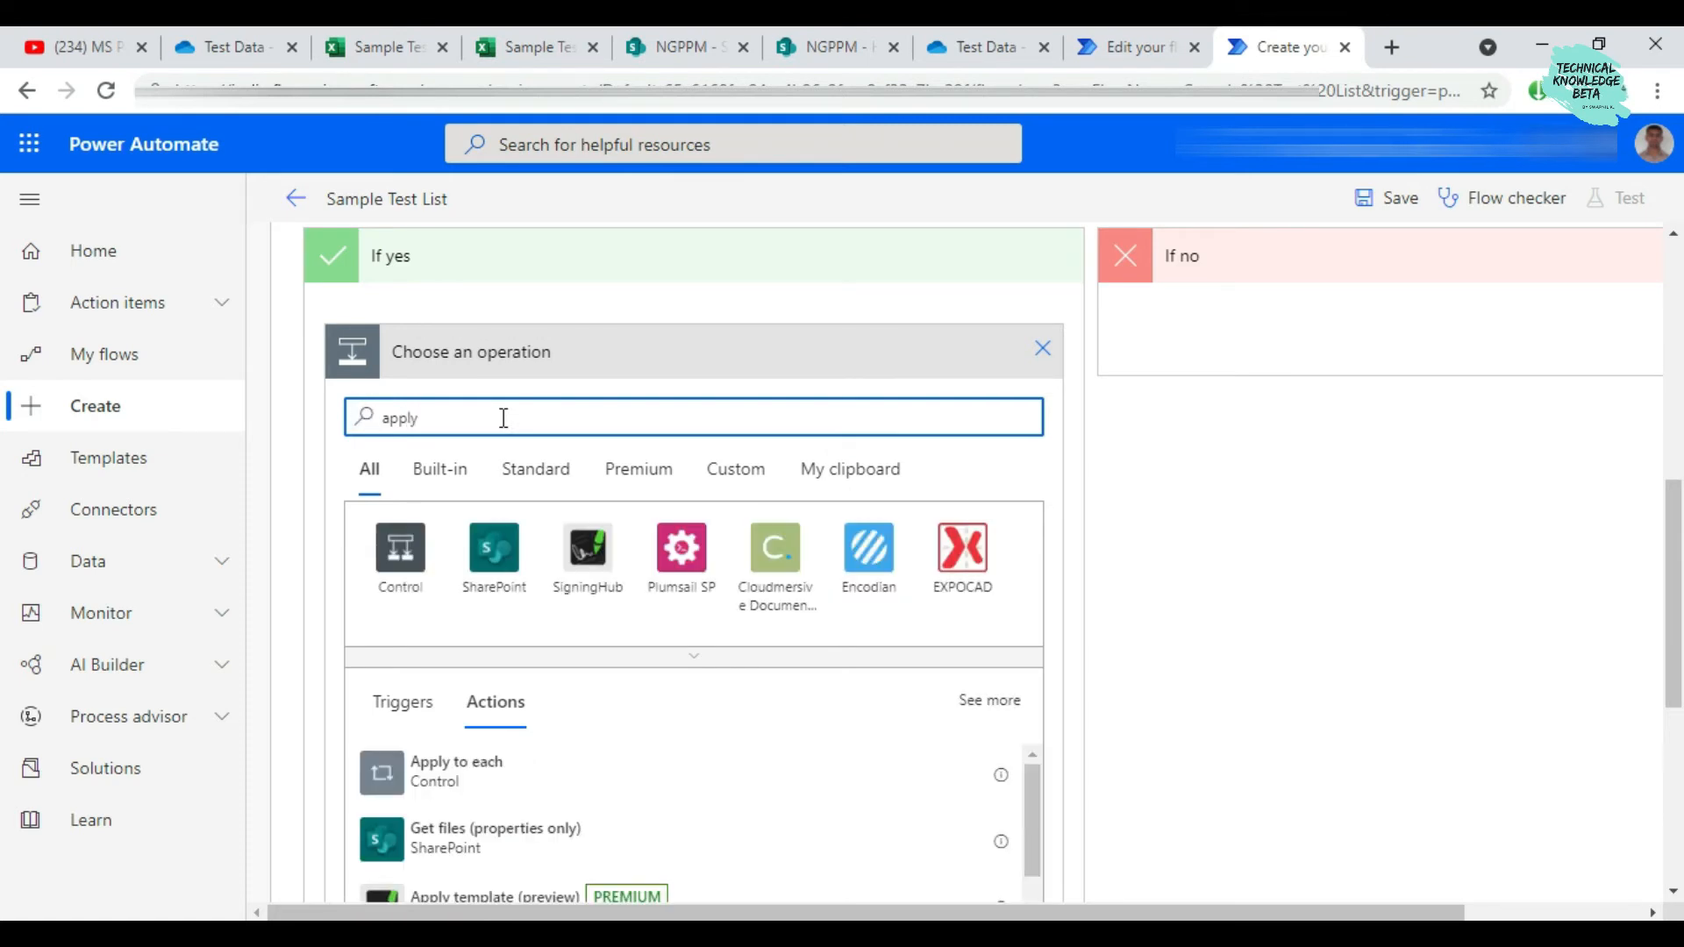
click(477, 771)
Use the value output of Get items as the input of Apply to each 2
click(512, 437)
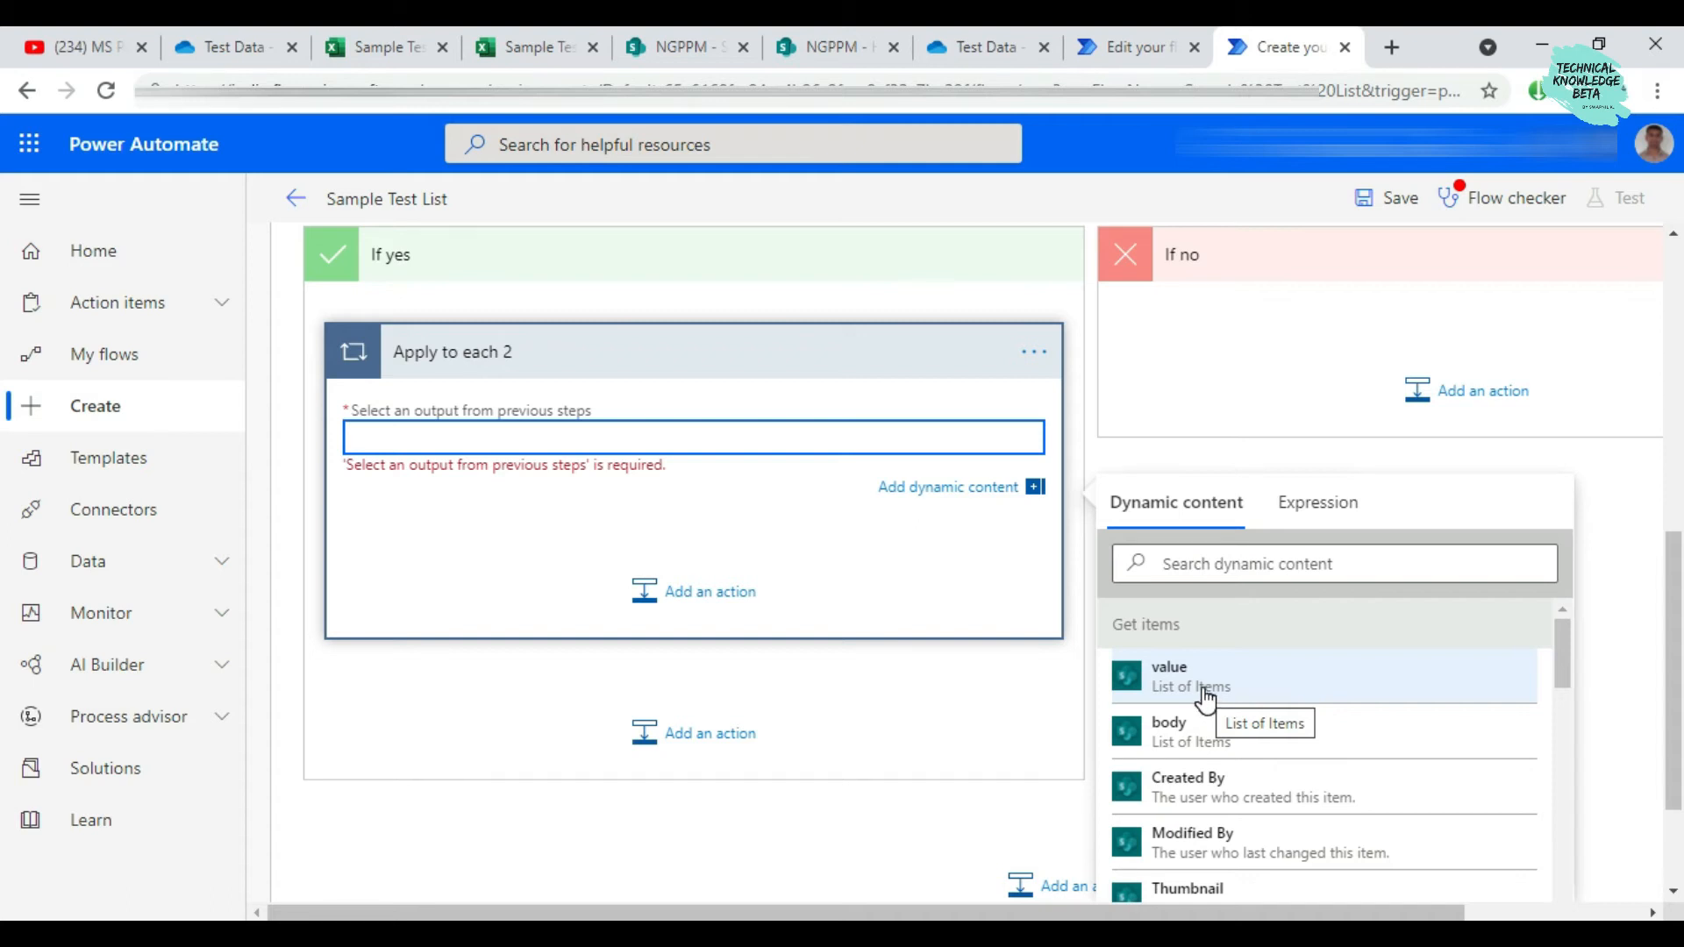
click(1205, 699)
click(595, 513)
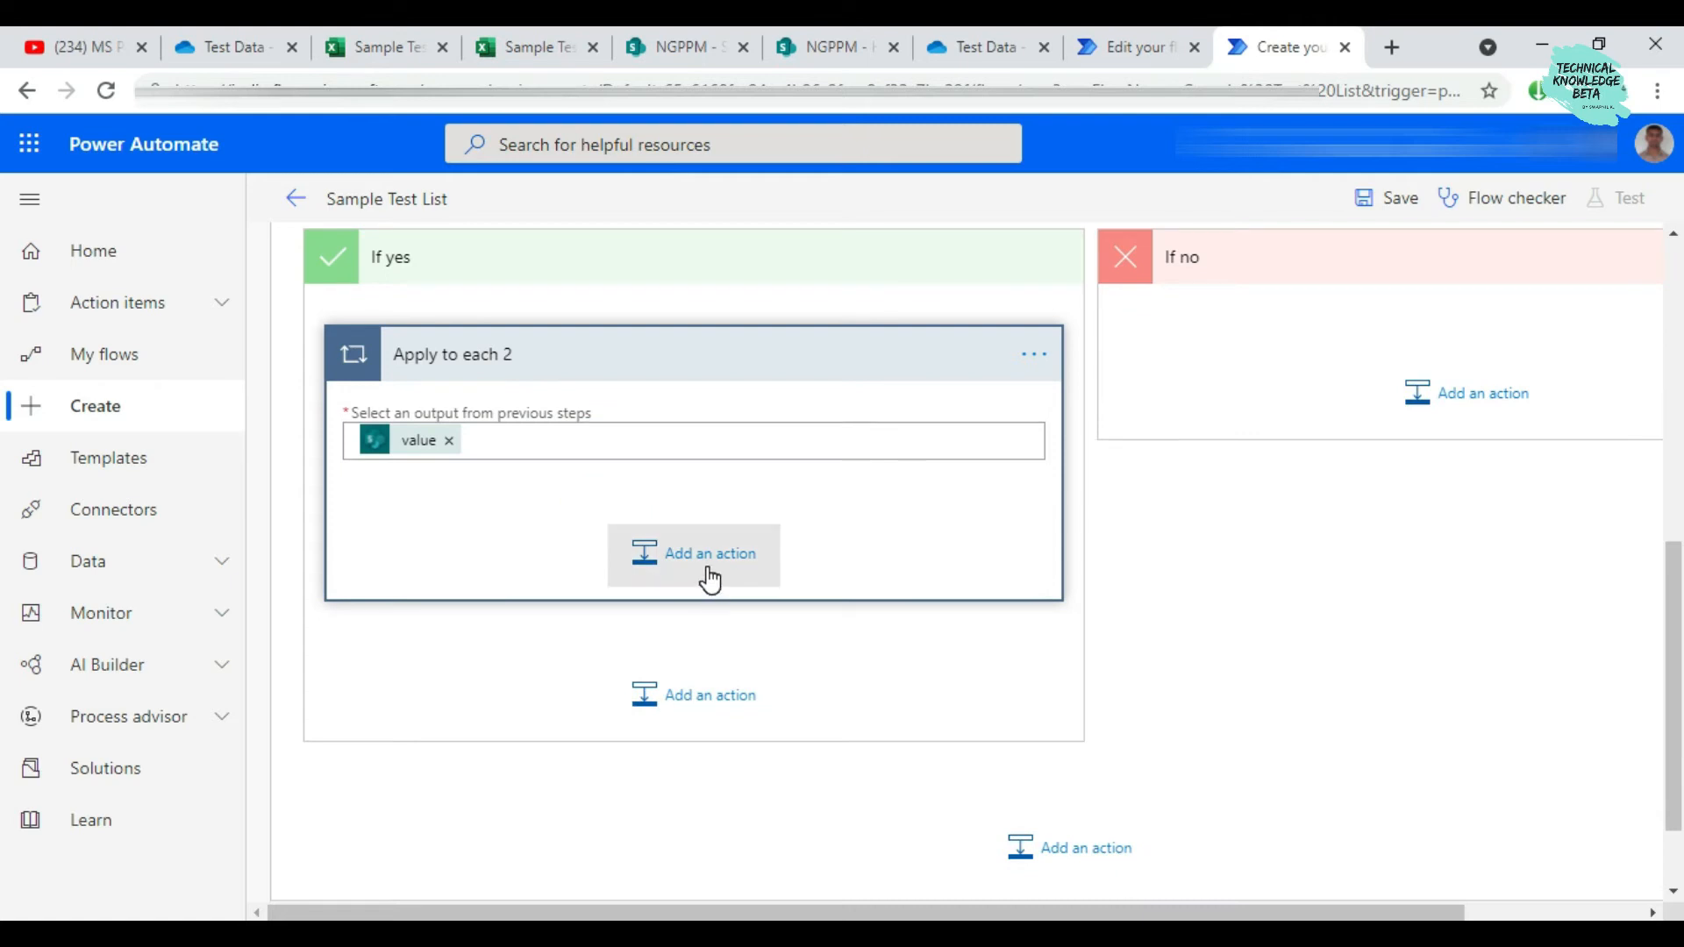
Add a SharePoint Update item action inside the Apply to each 2 loop
click(710, 580)
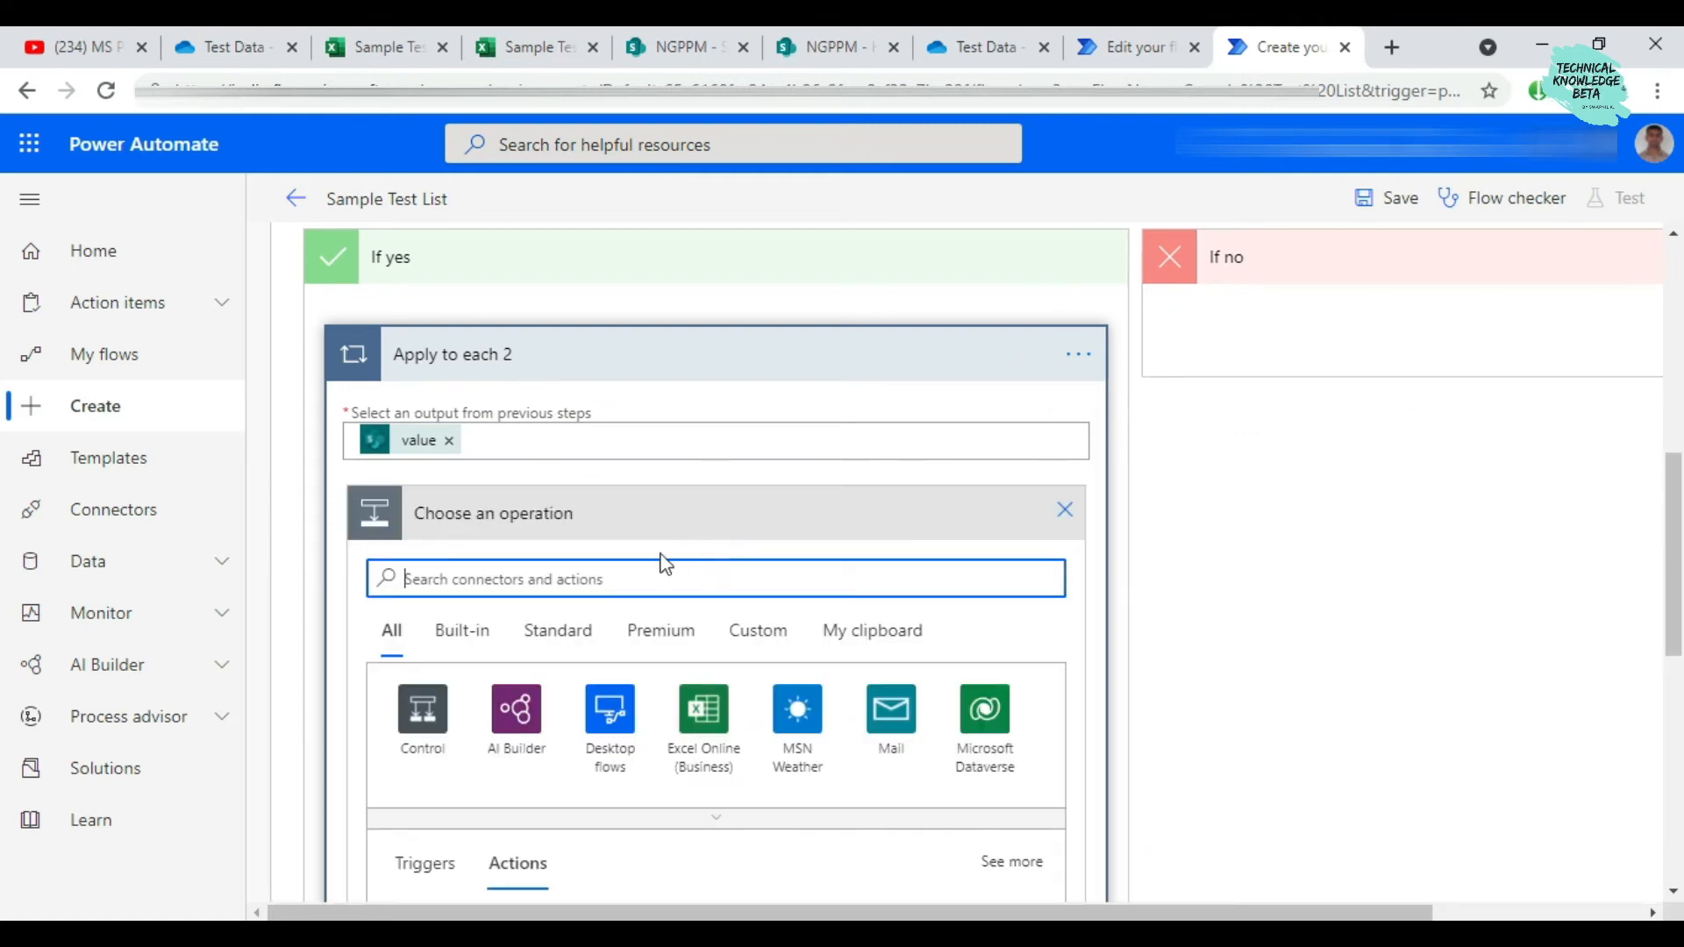
click(503, 584)
text(update)
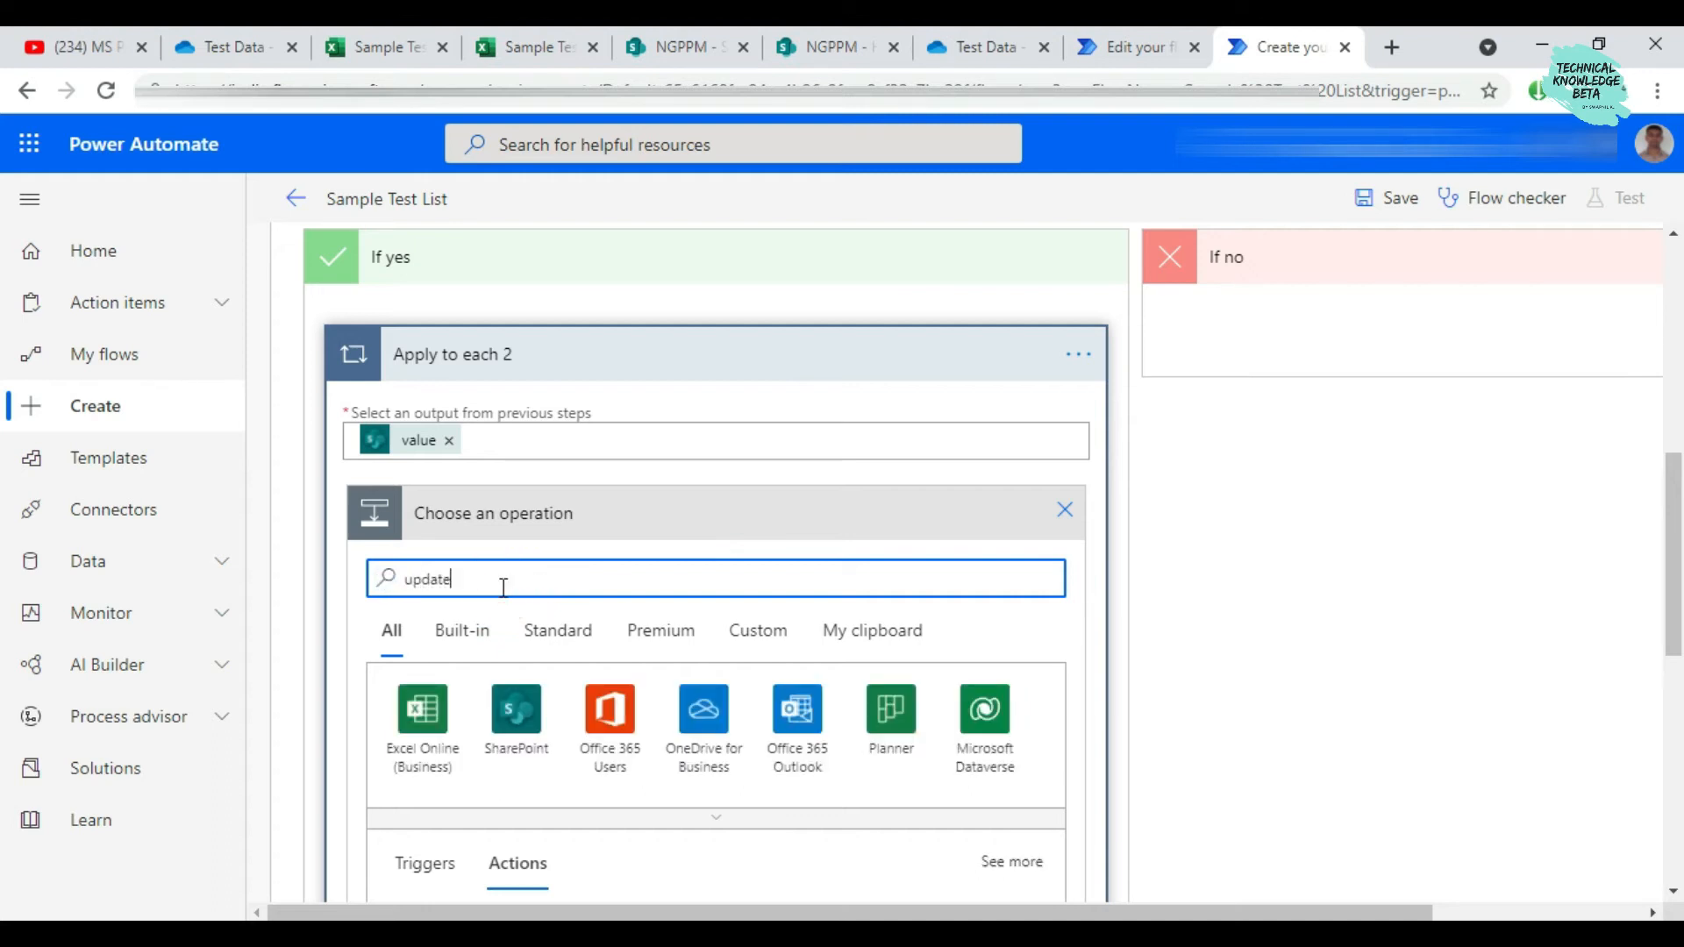
click(510, 736)
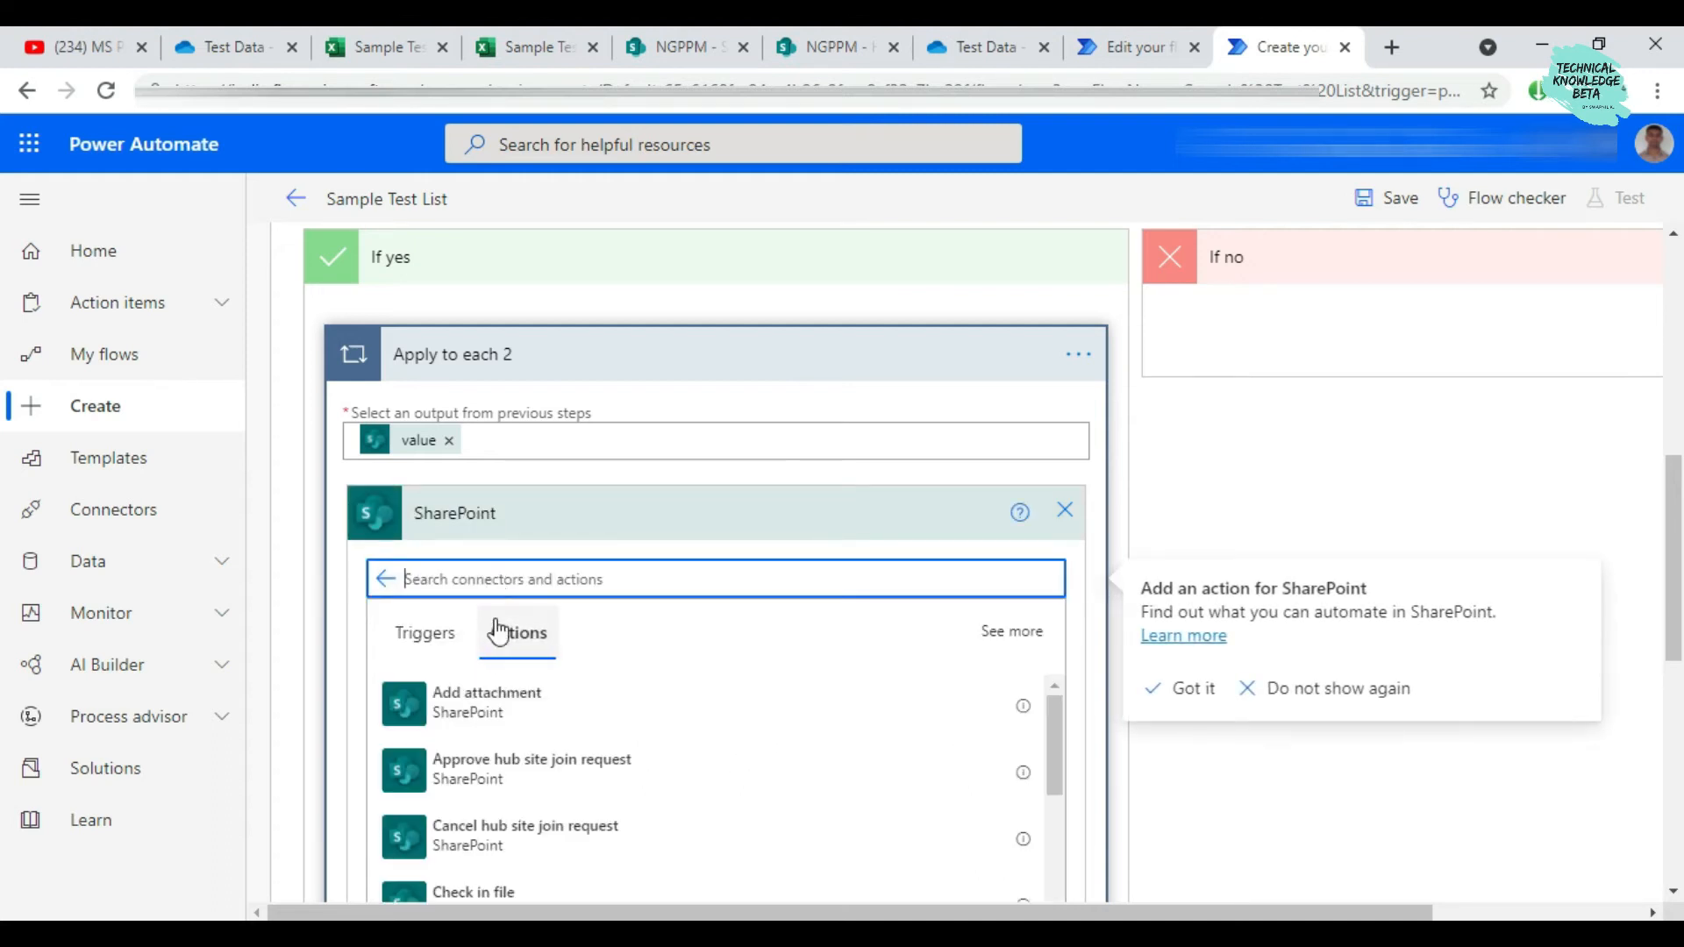
text(upa)
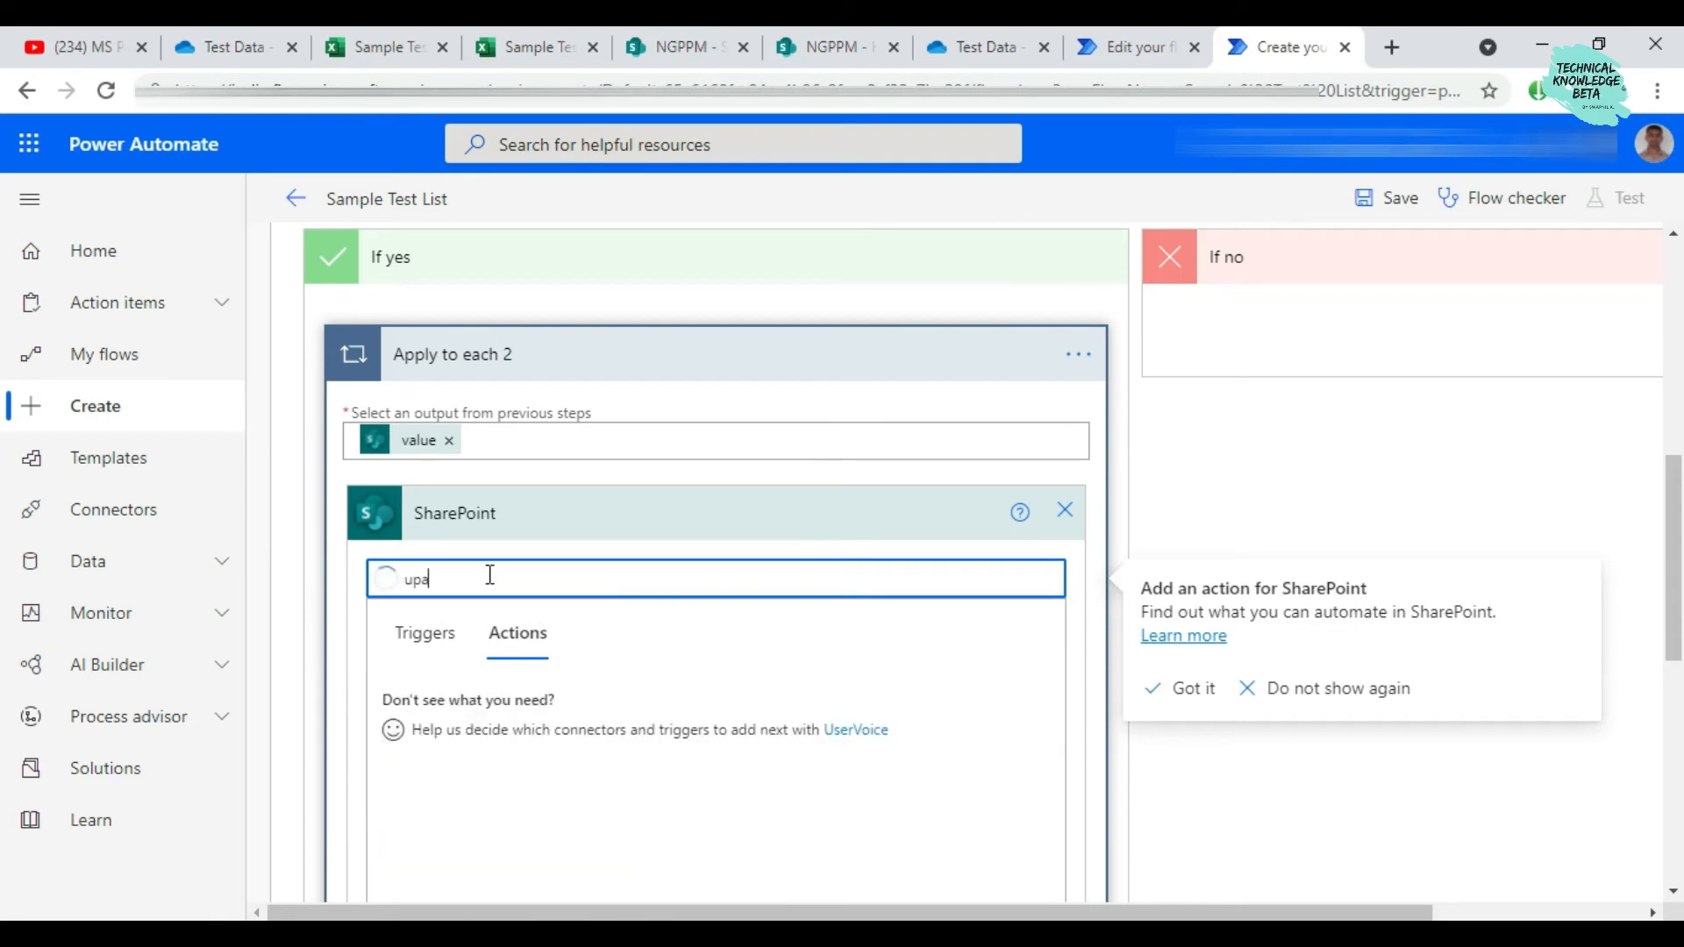
text(te)
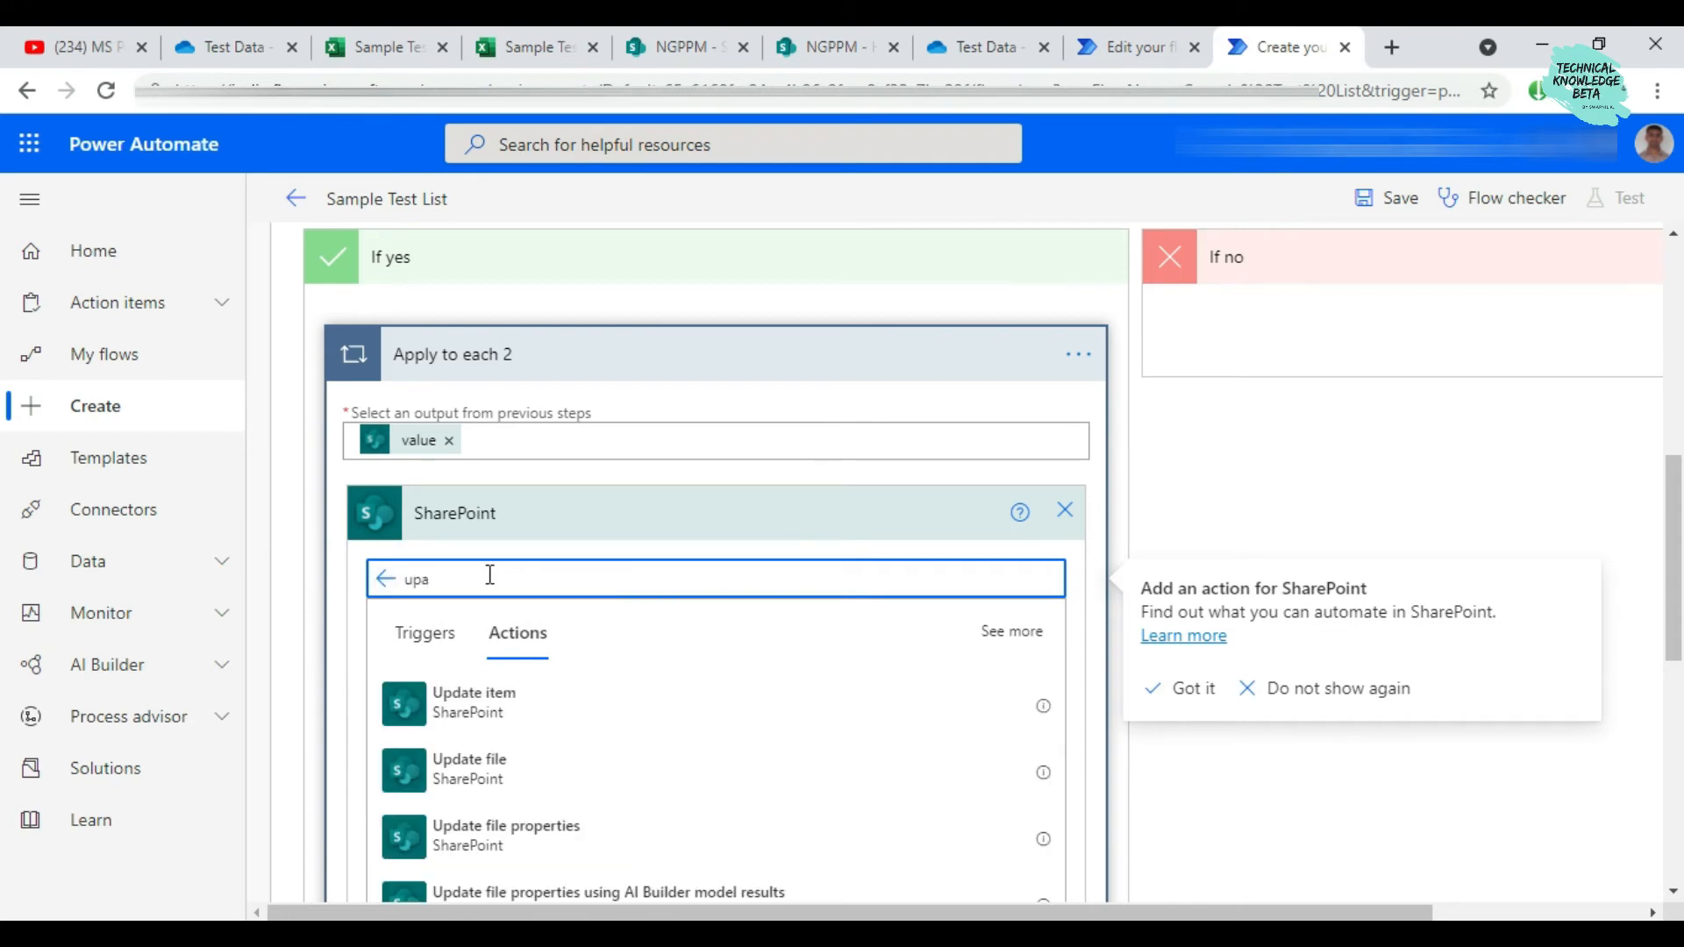
key(BackSpace)
text(date)
click(462, 712)
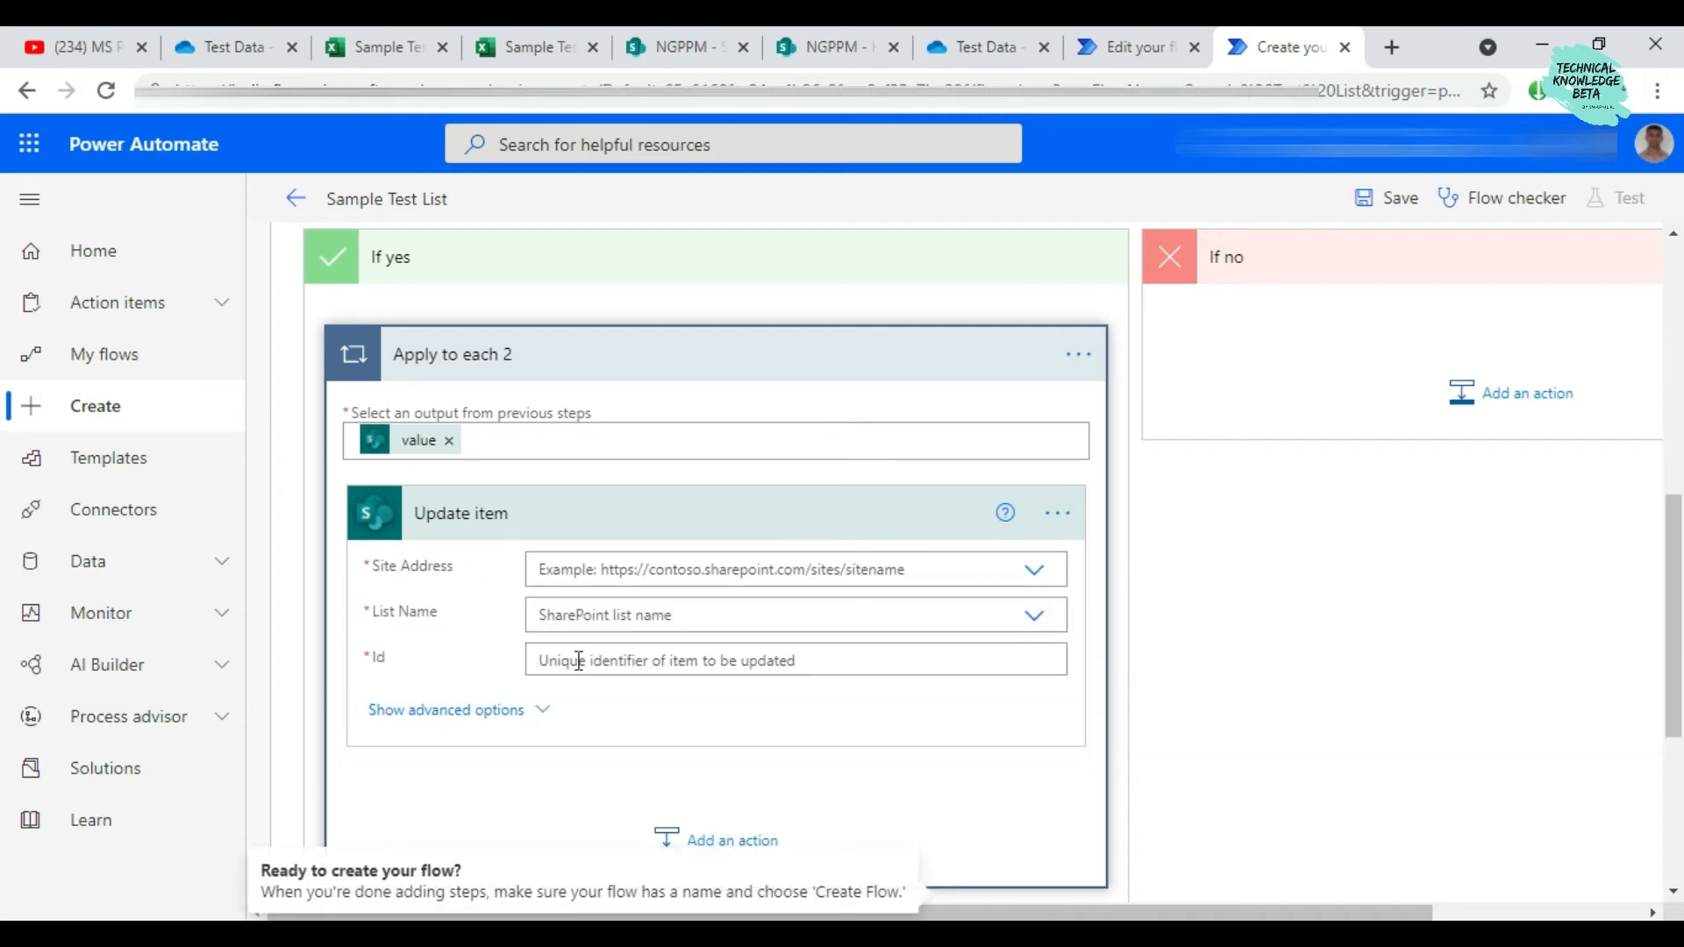
Set the Update item action's site address to the NGPPM site and its list name to Sample Test List
click(1033, 574)
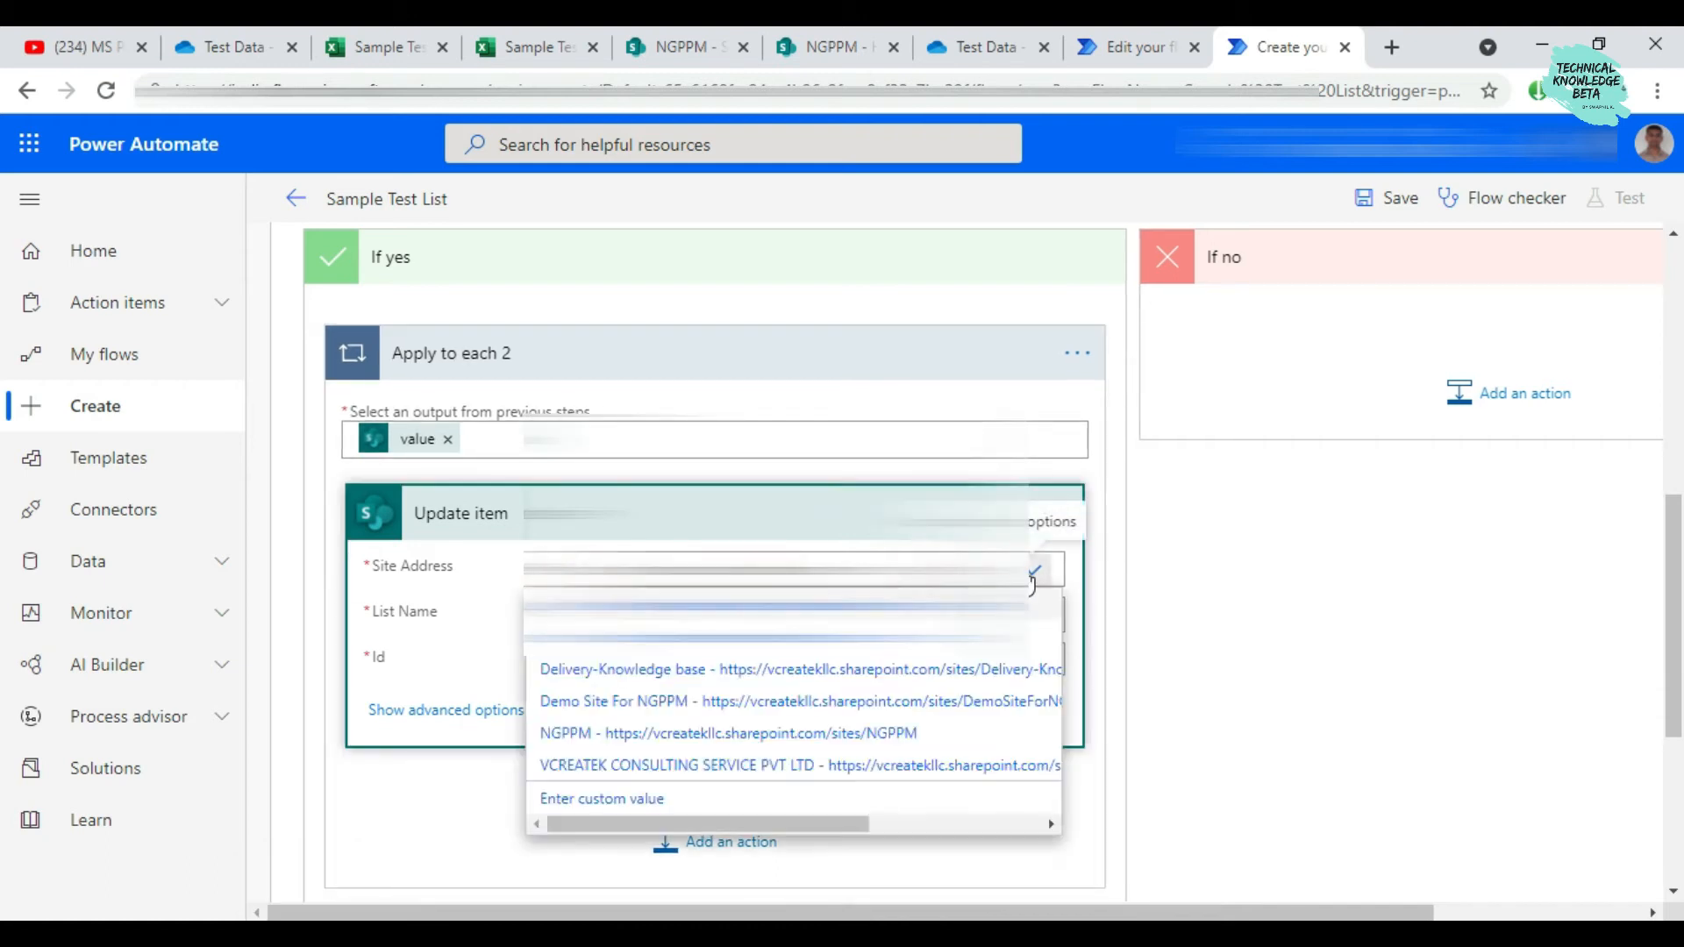
click(1032, 577)
click(1035, 571)
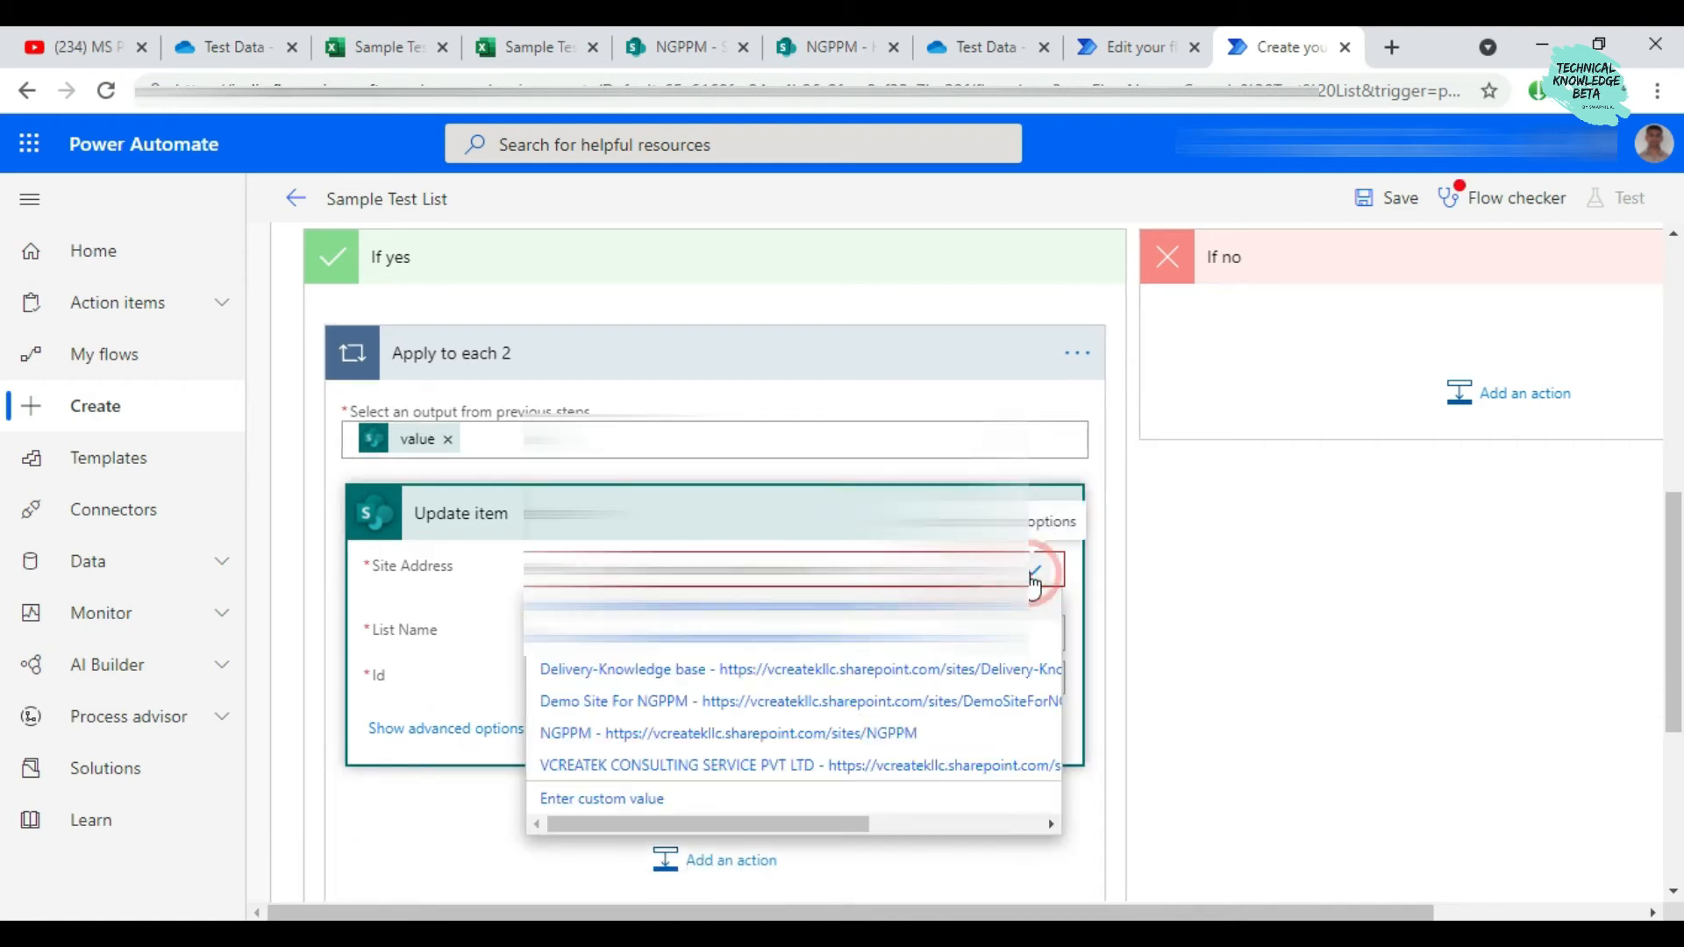
click(896, 733)
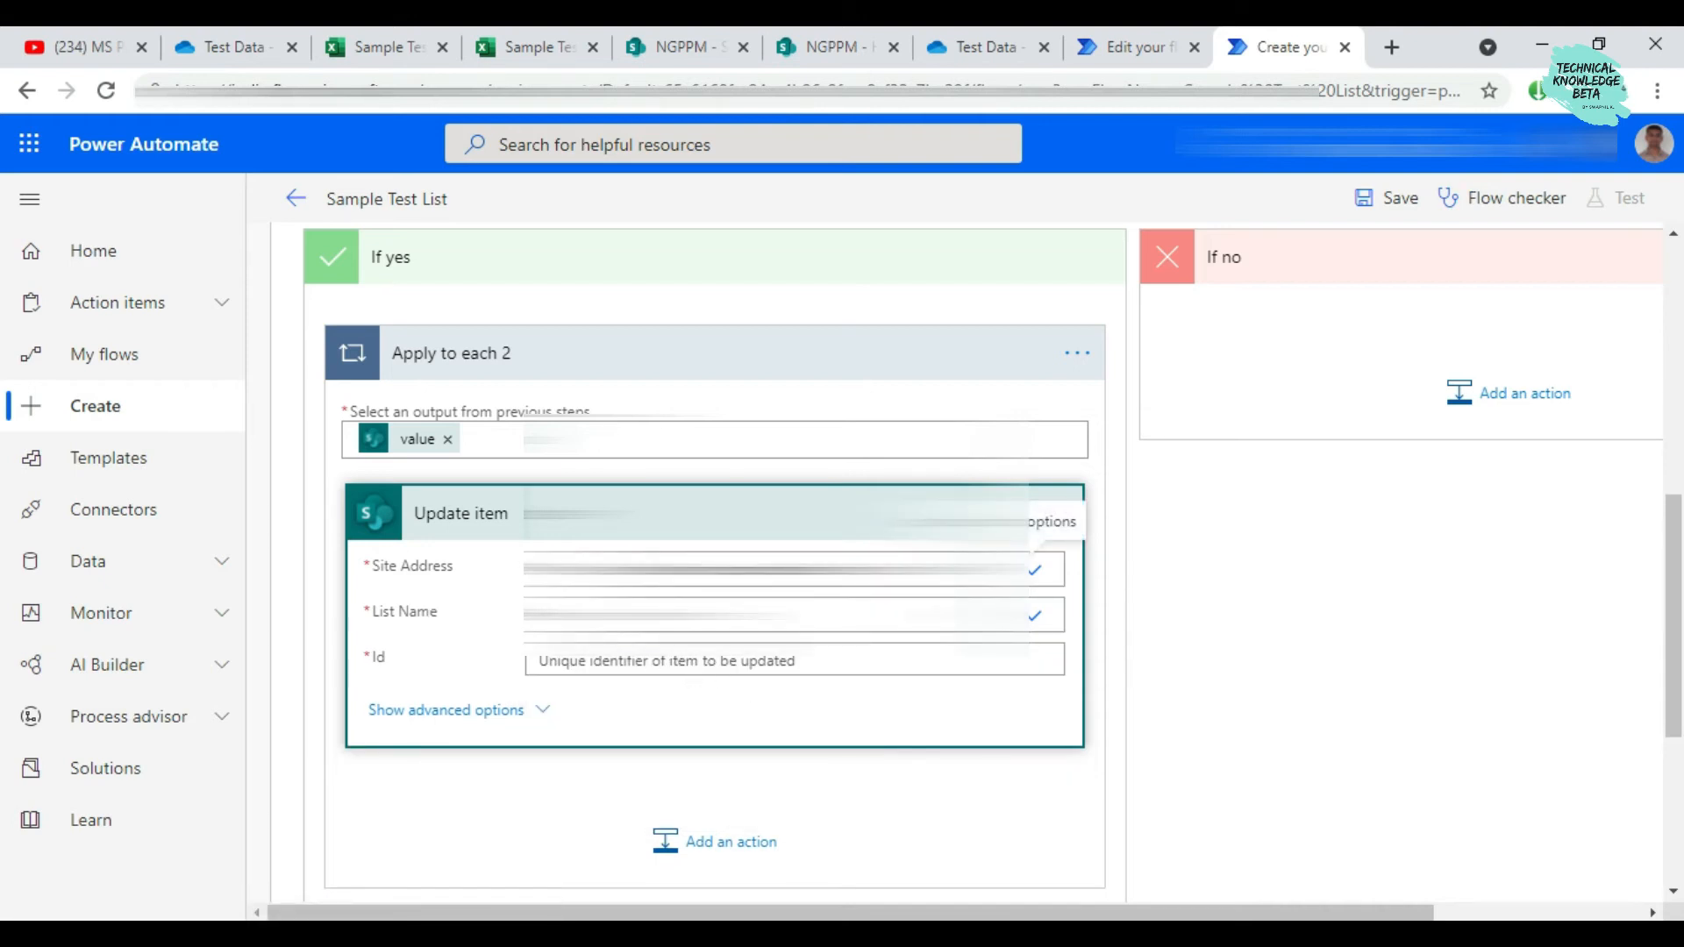
click(1035, 614)
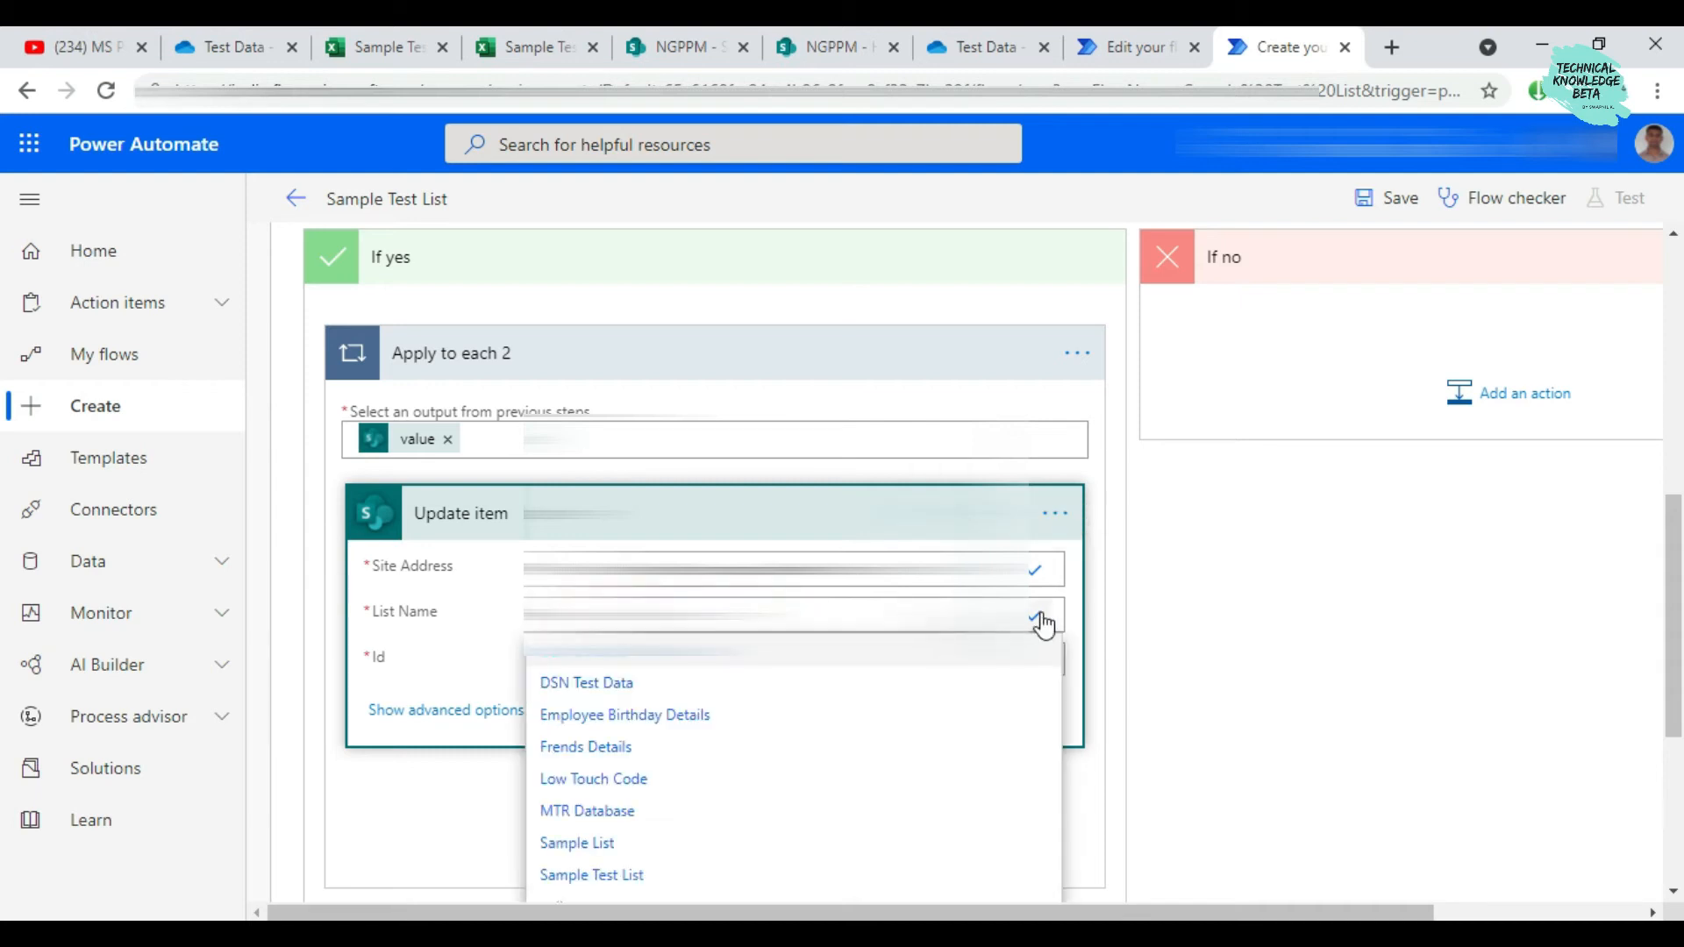
scroll(793, 789, down, 2)
click(657, 748)
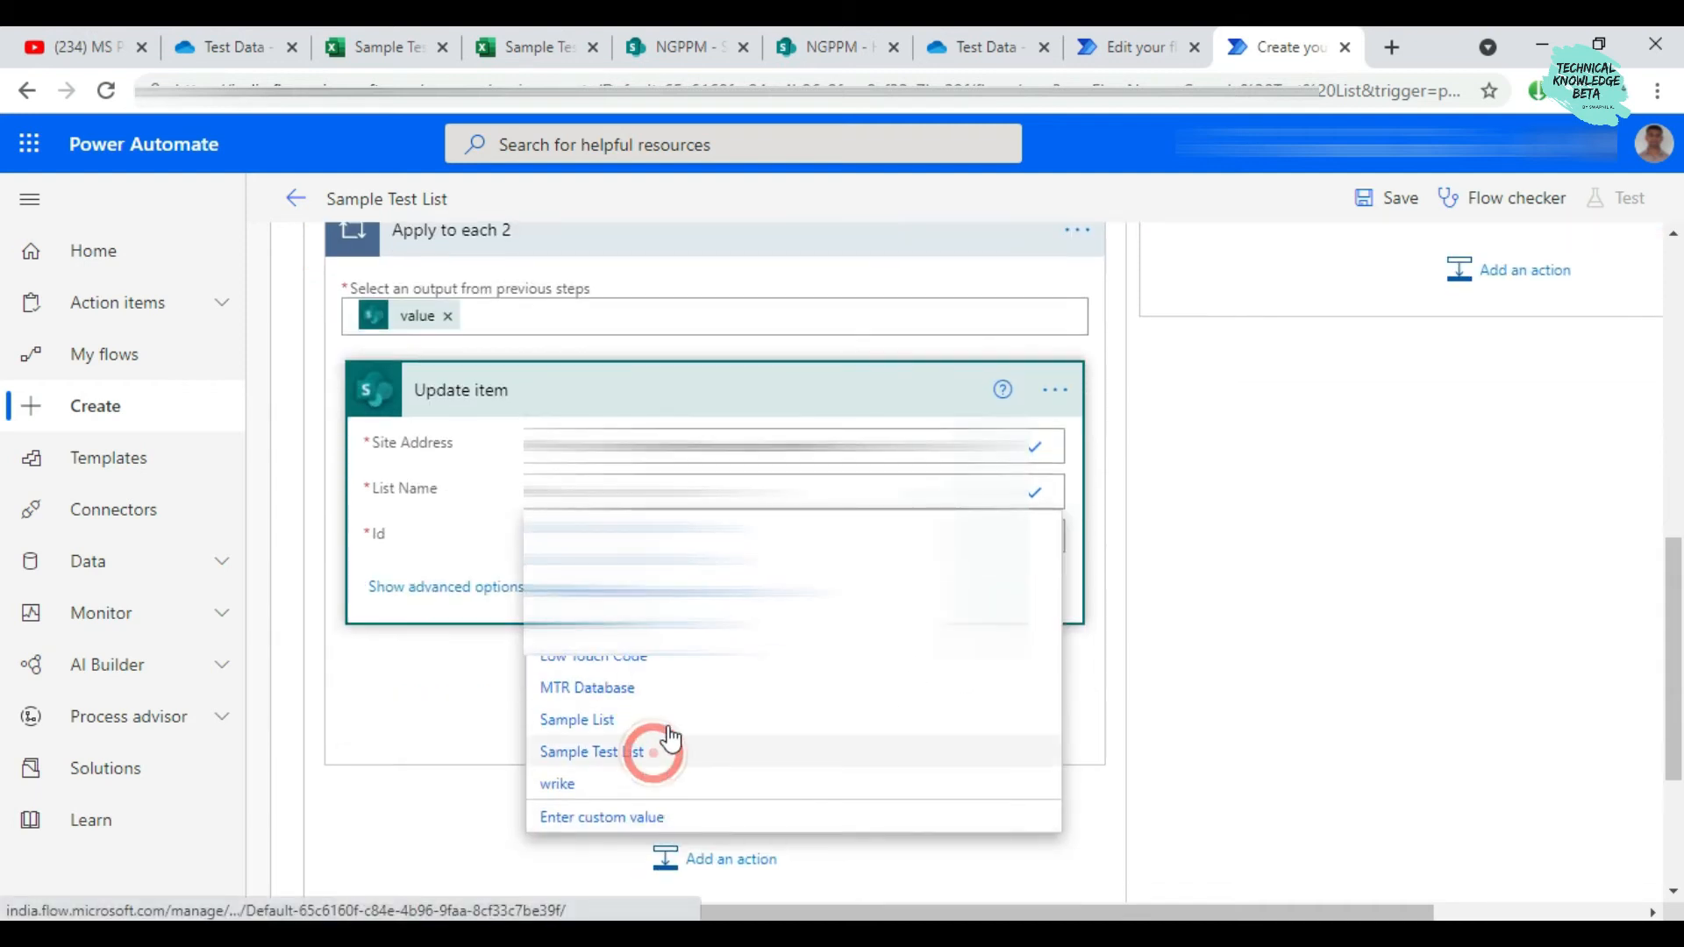
click(789, 536)
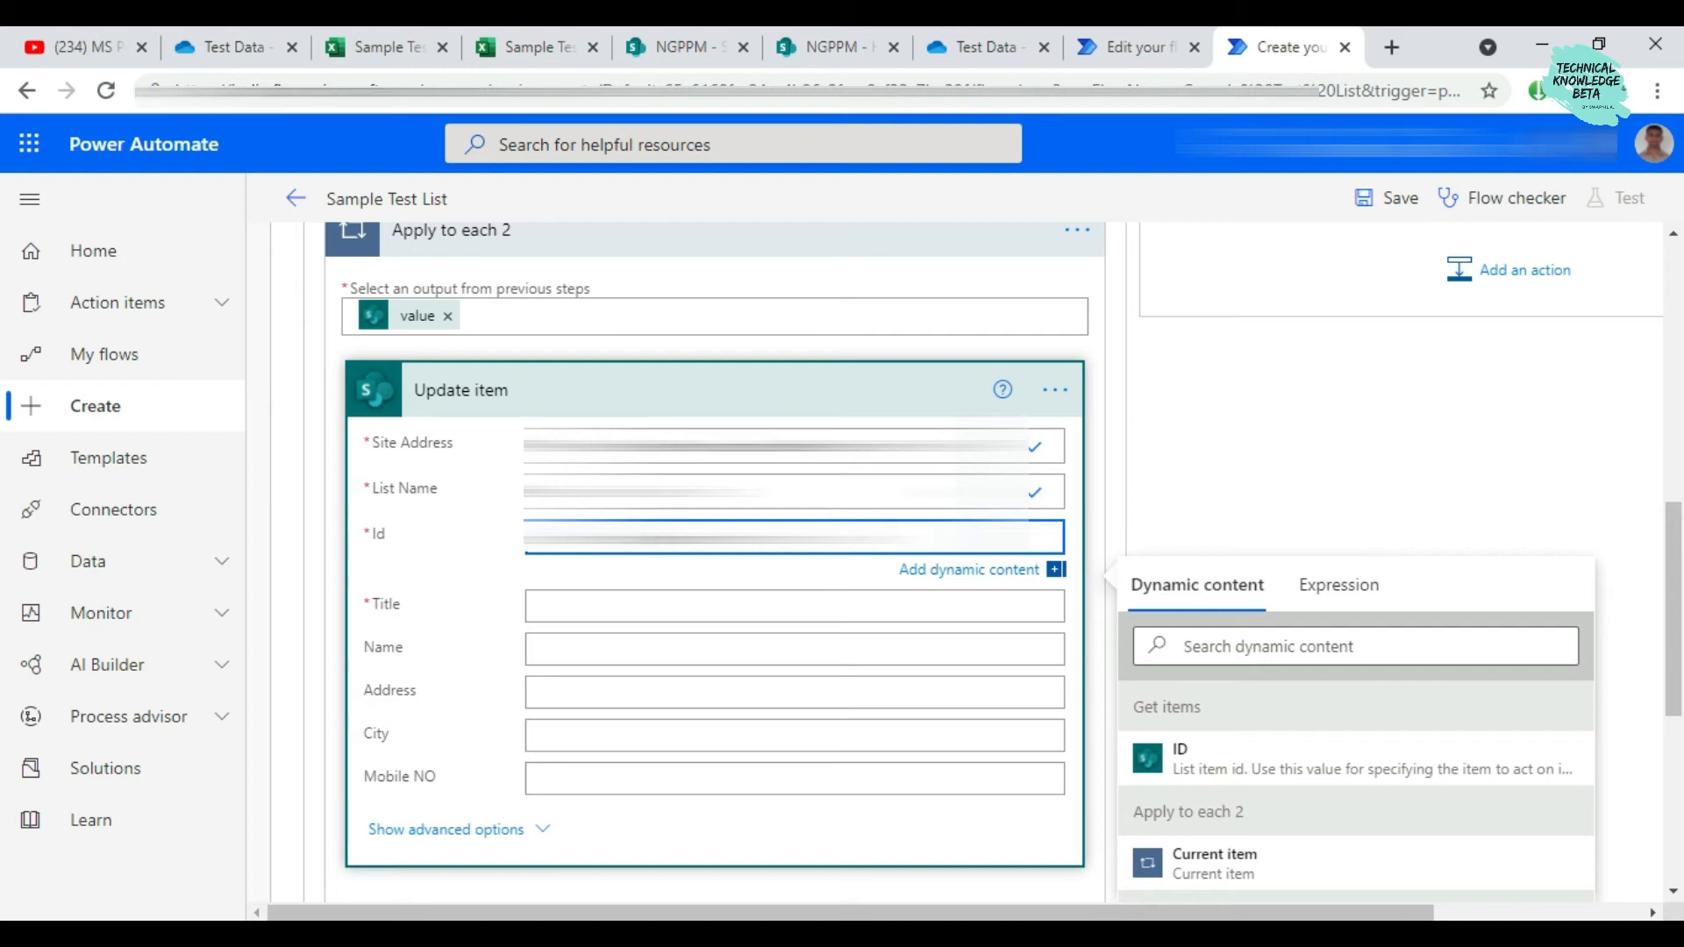
click(661, 600)
click(1201, 814)
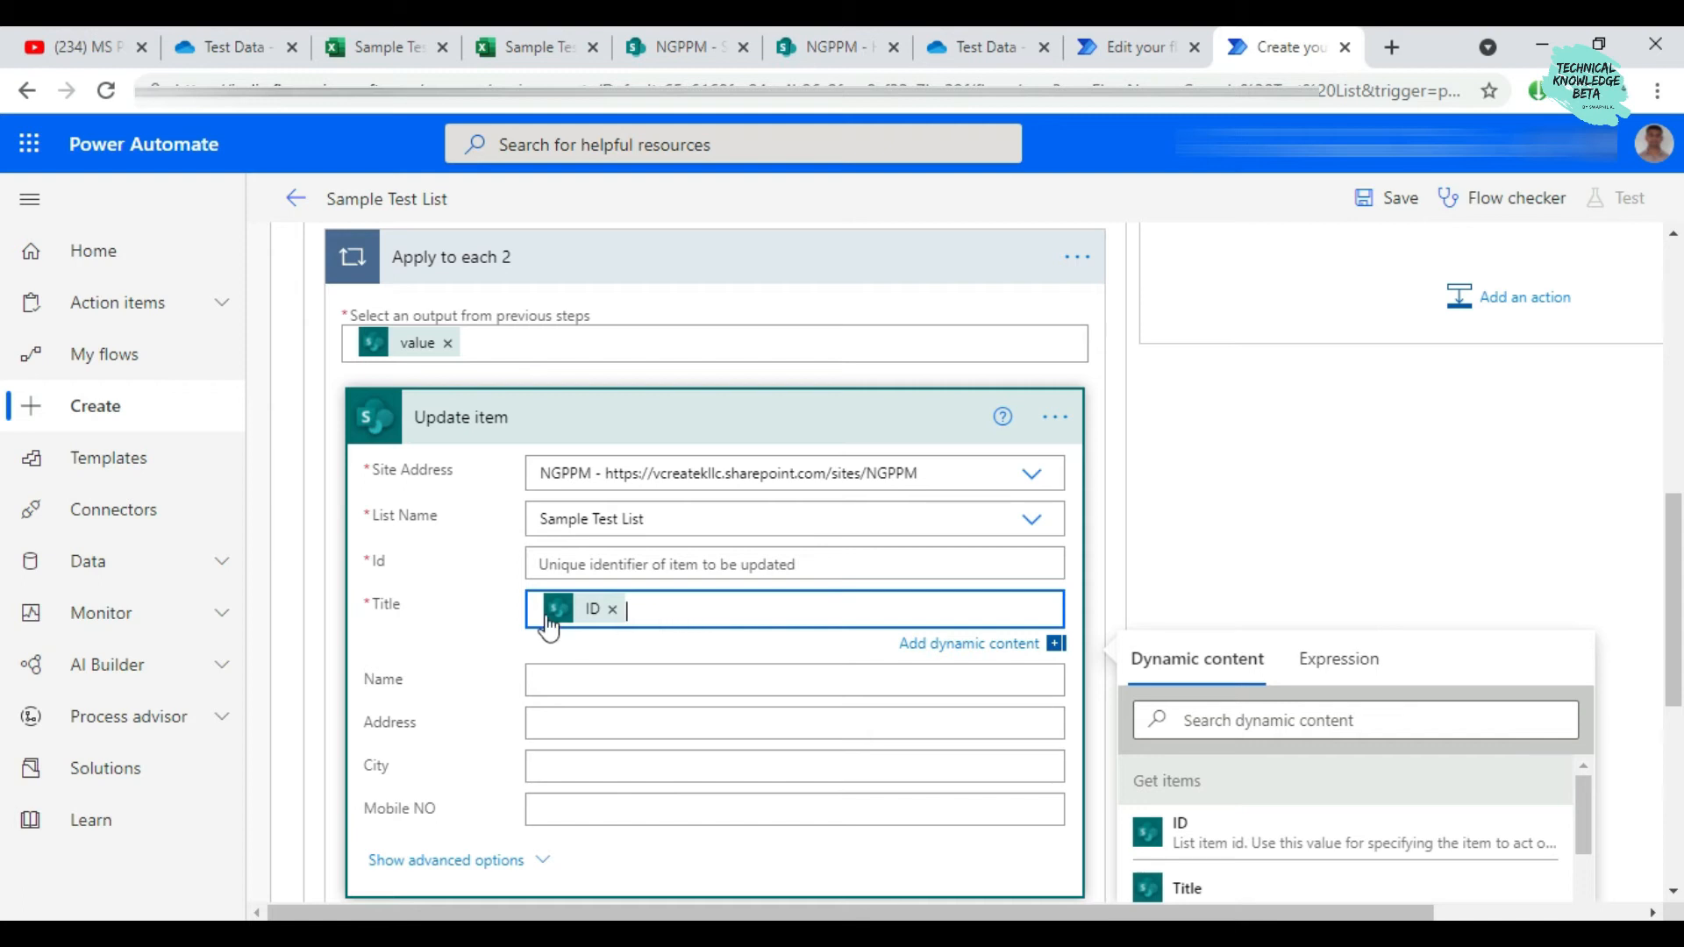
scroll(649, 607, down, 2)
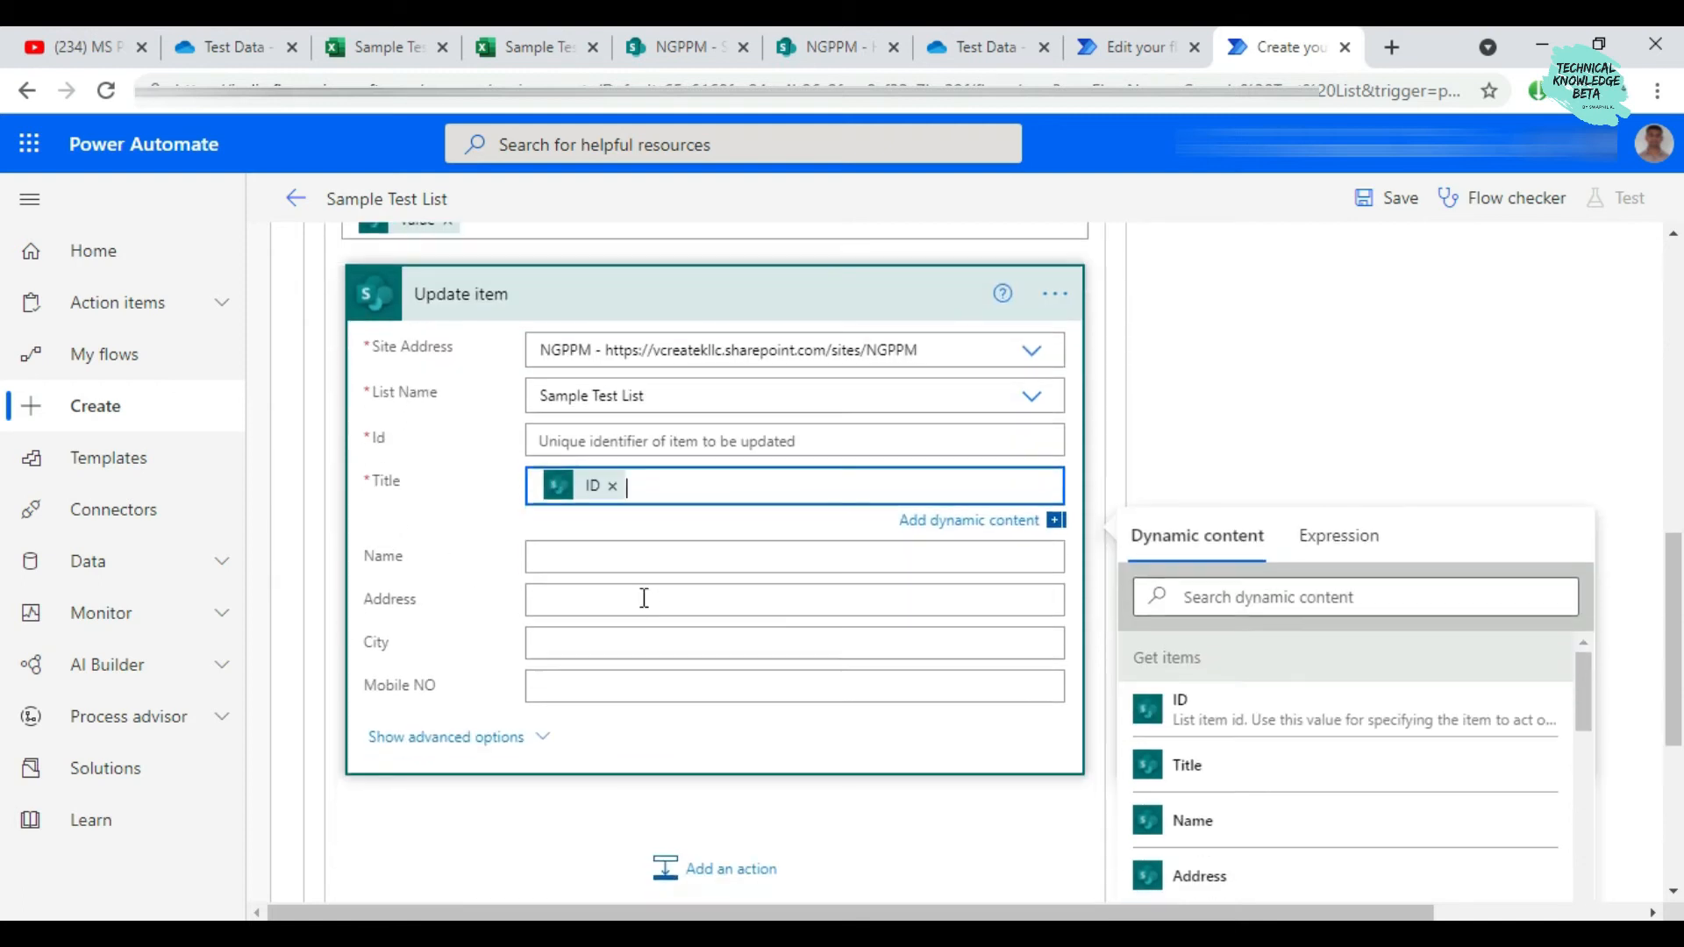
click(619, 553)
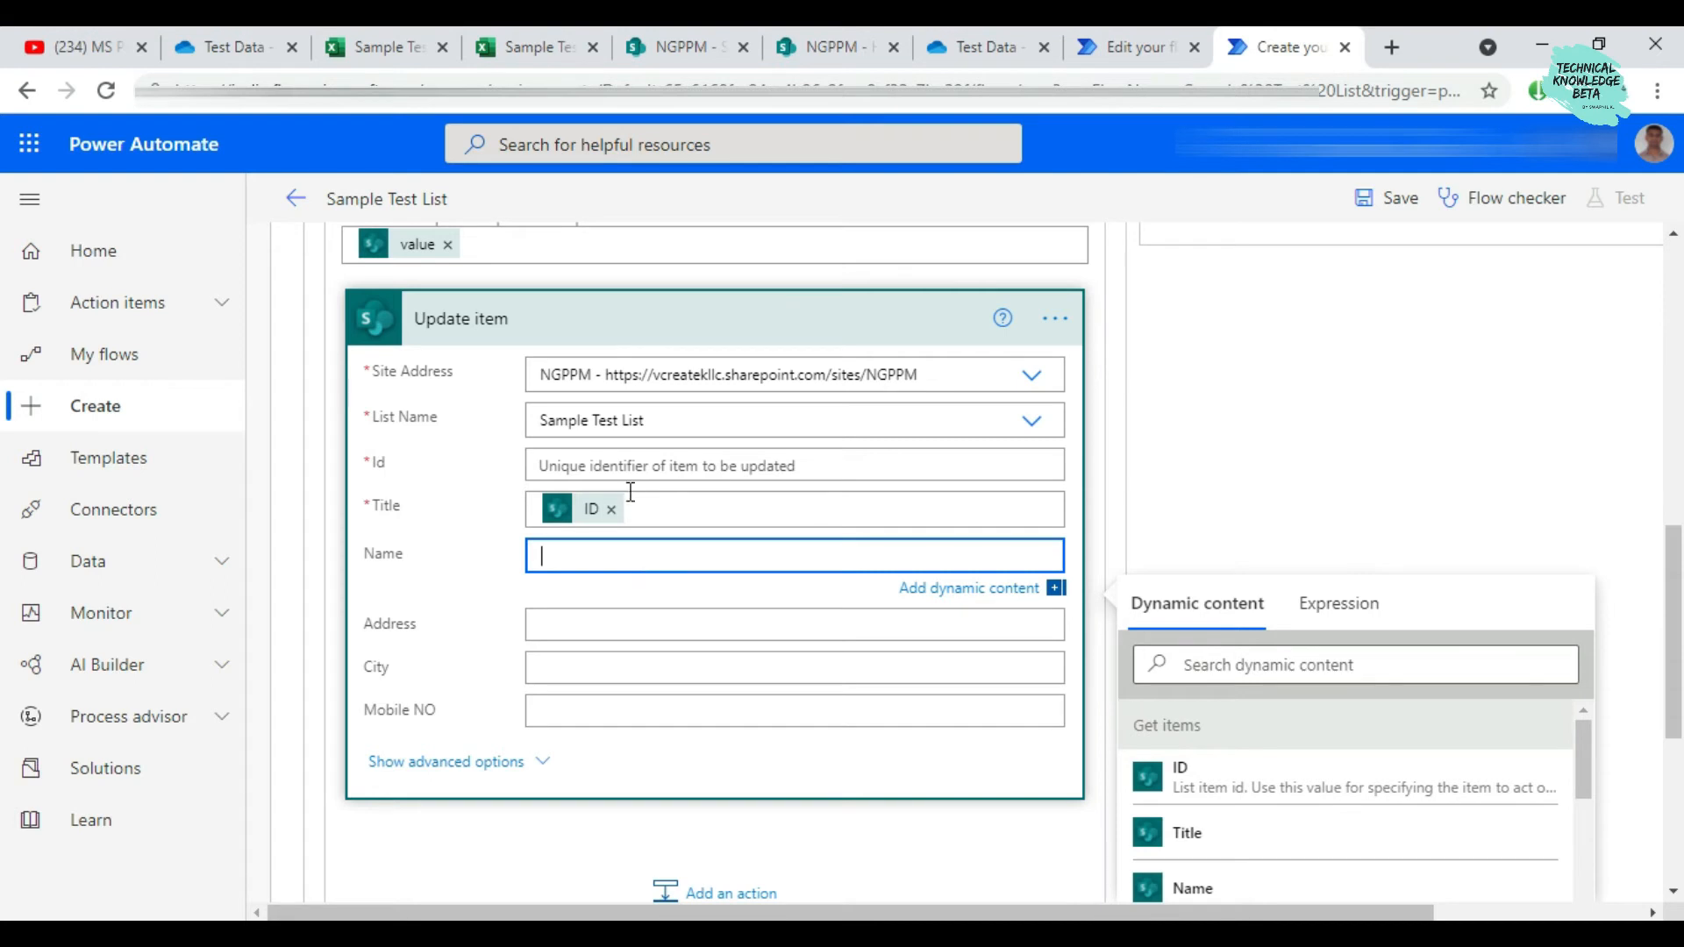
click(611, 510)
Set the Update item action's Id field to the ID dynamic value from Get items
click(589, 468)
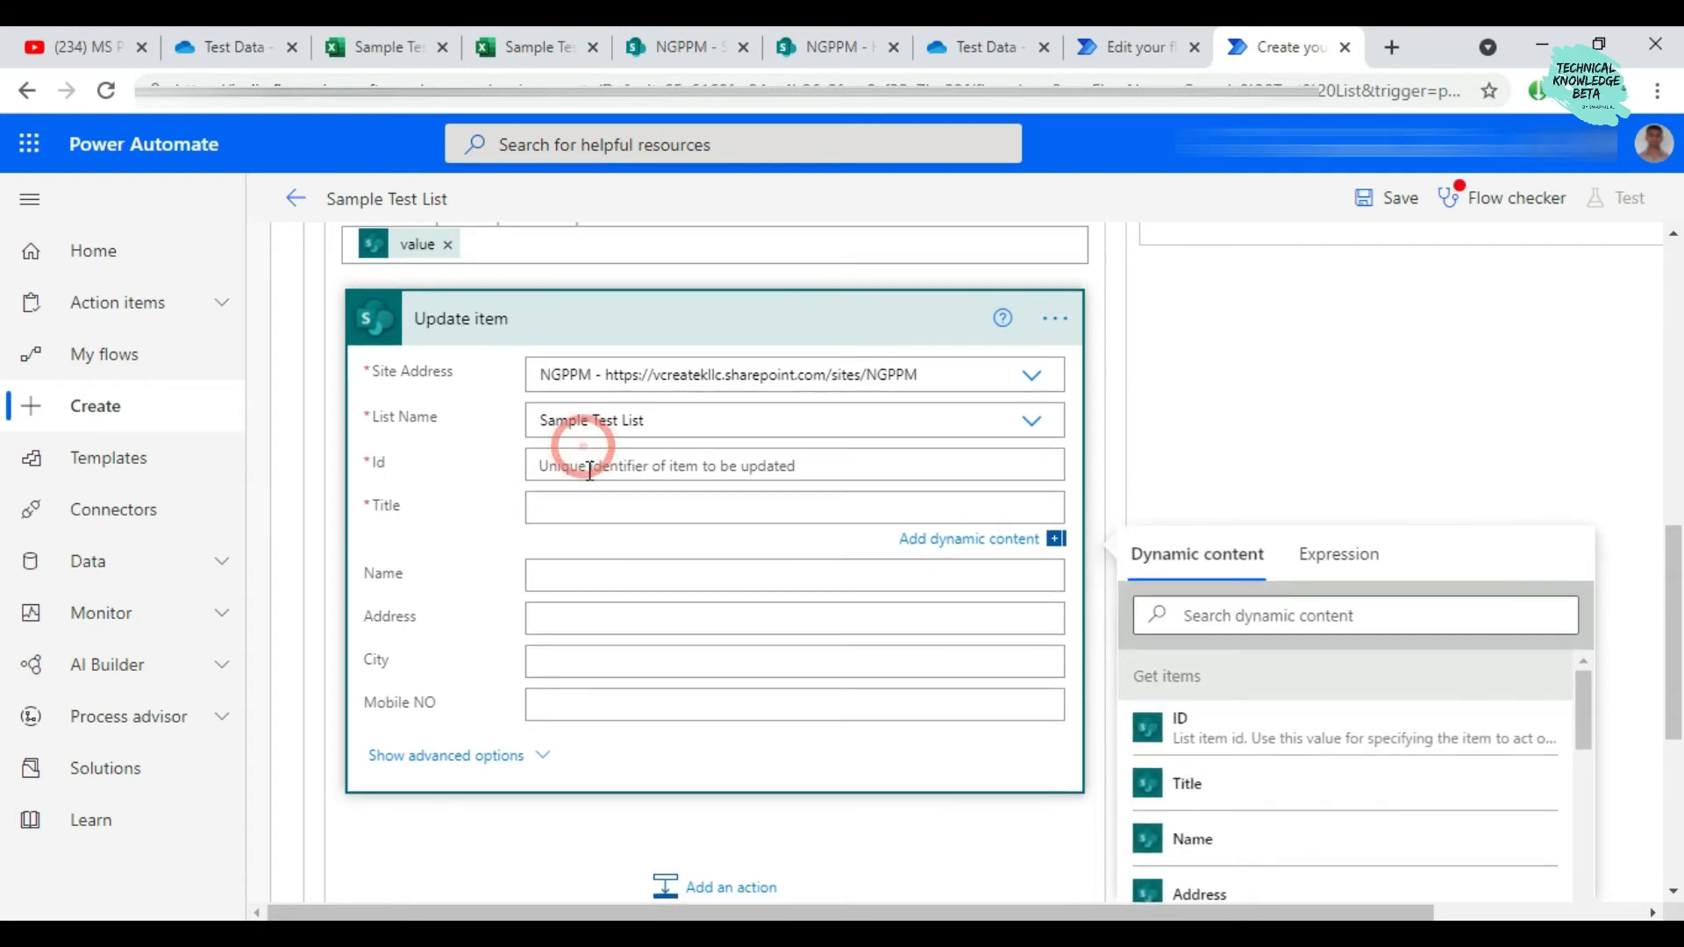
click(1203, 673)
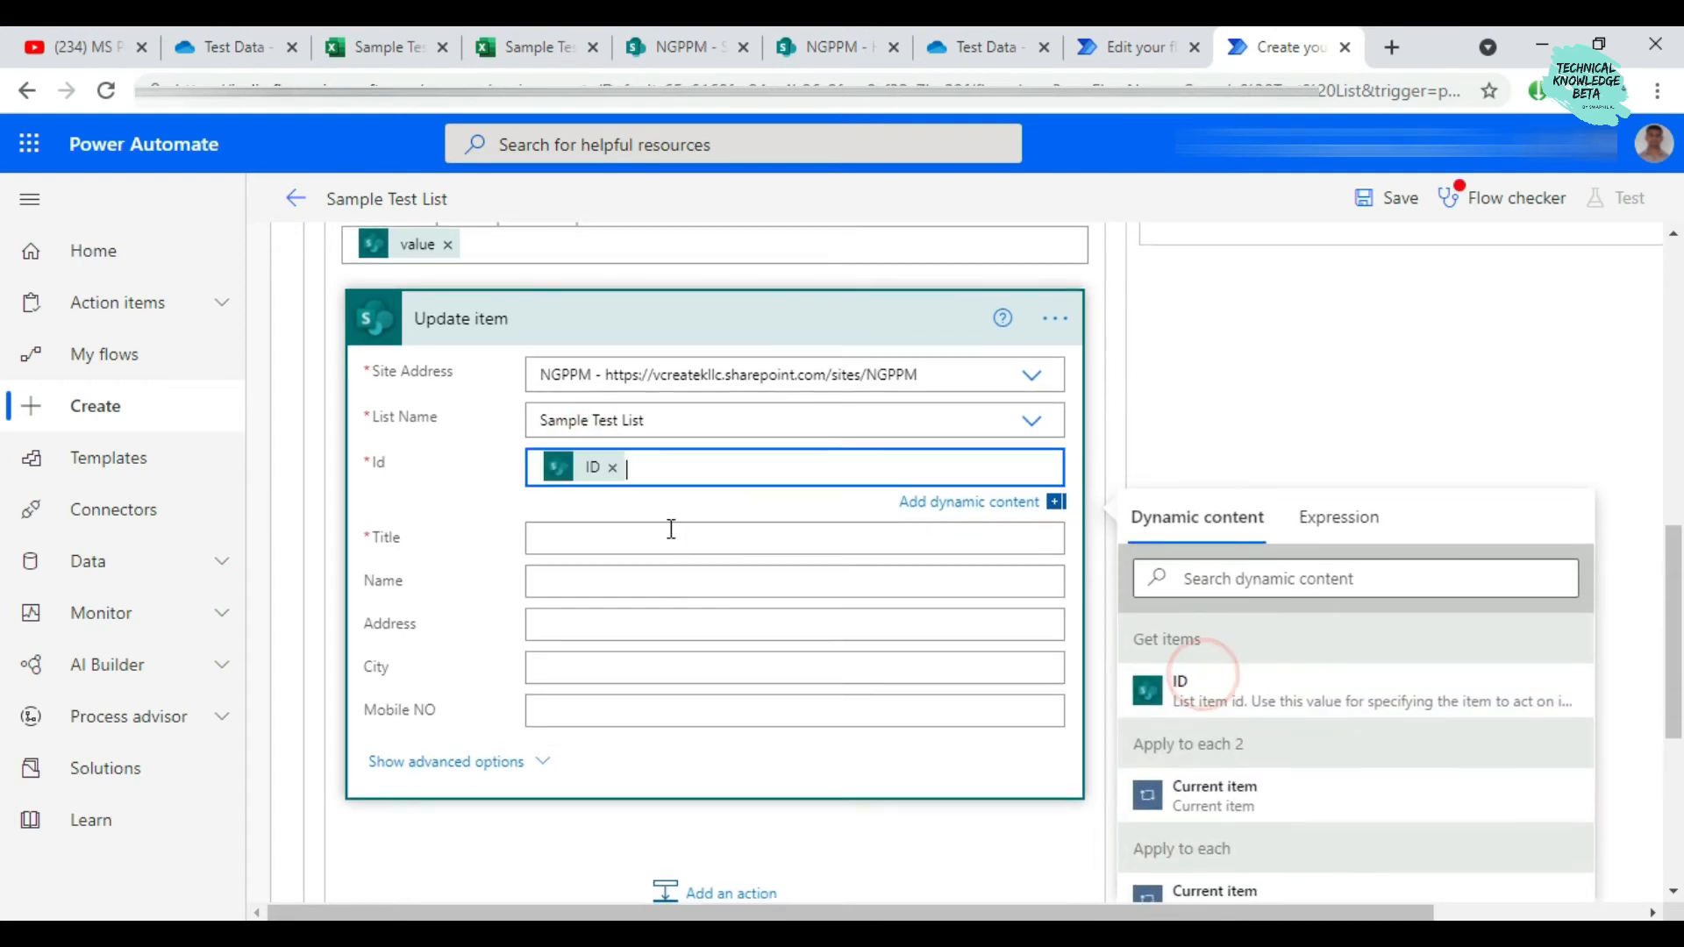
Go to the Title field of Update item, then check the table columns in the Sample Test List Excel workbook
click(647, 538)
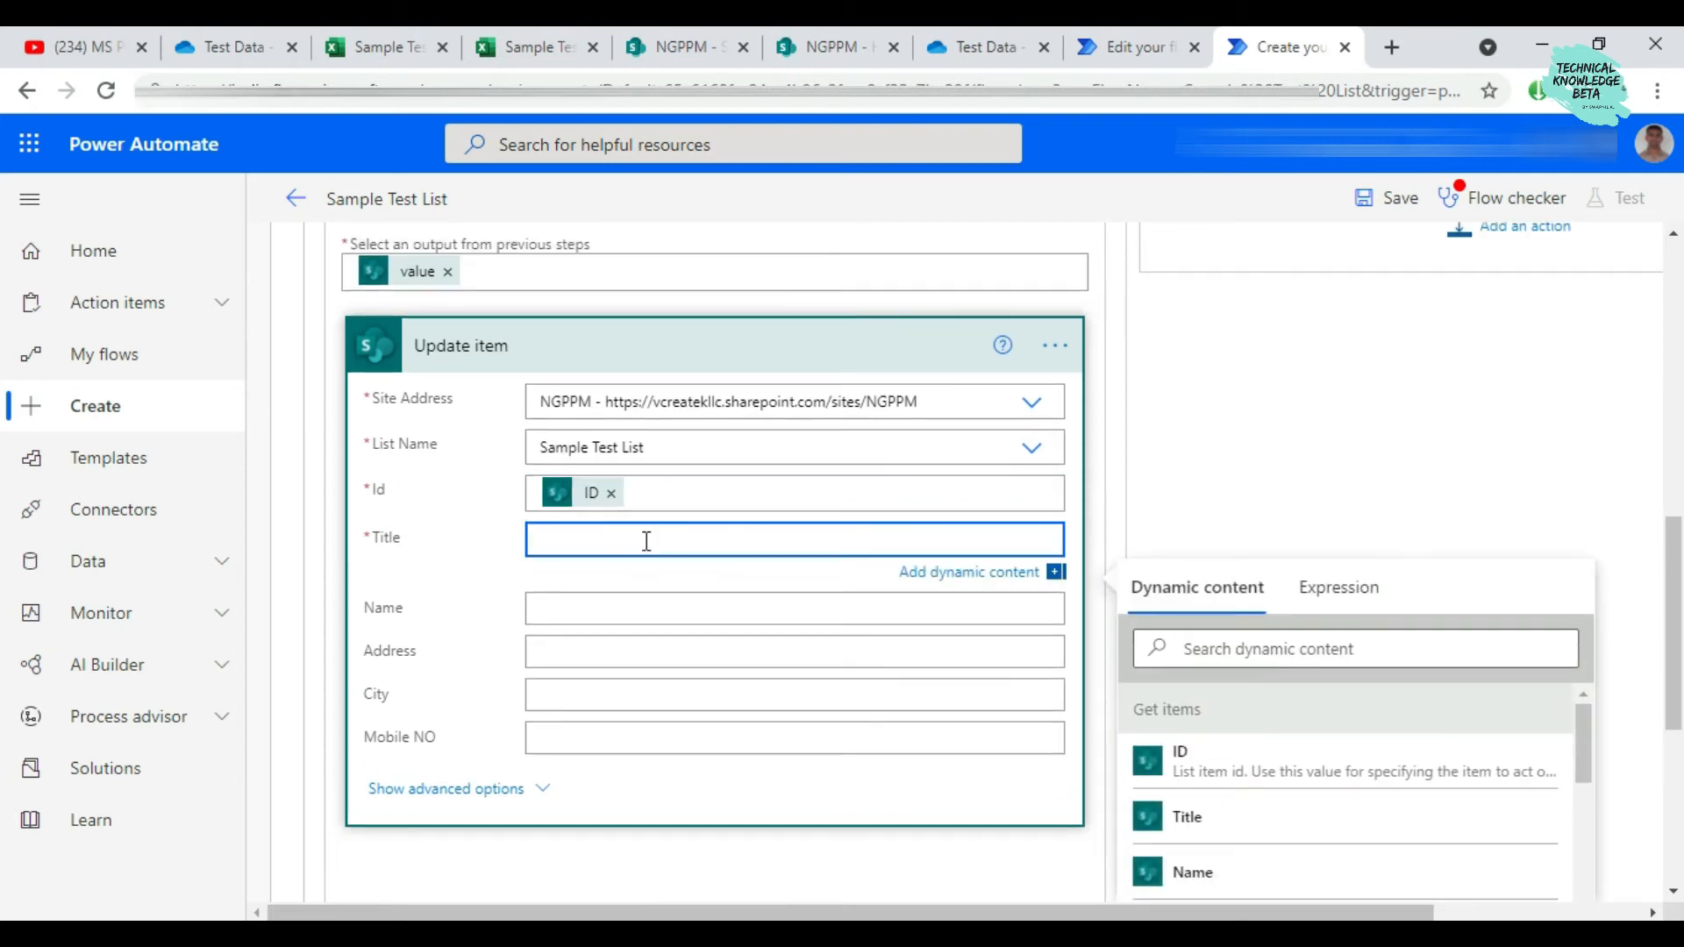
click(502, 48)
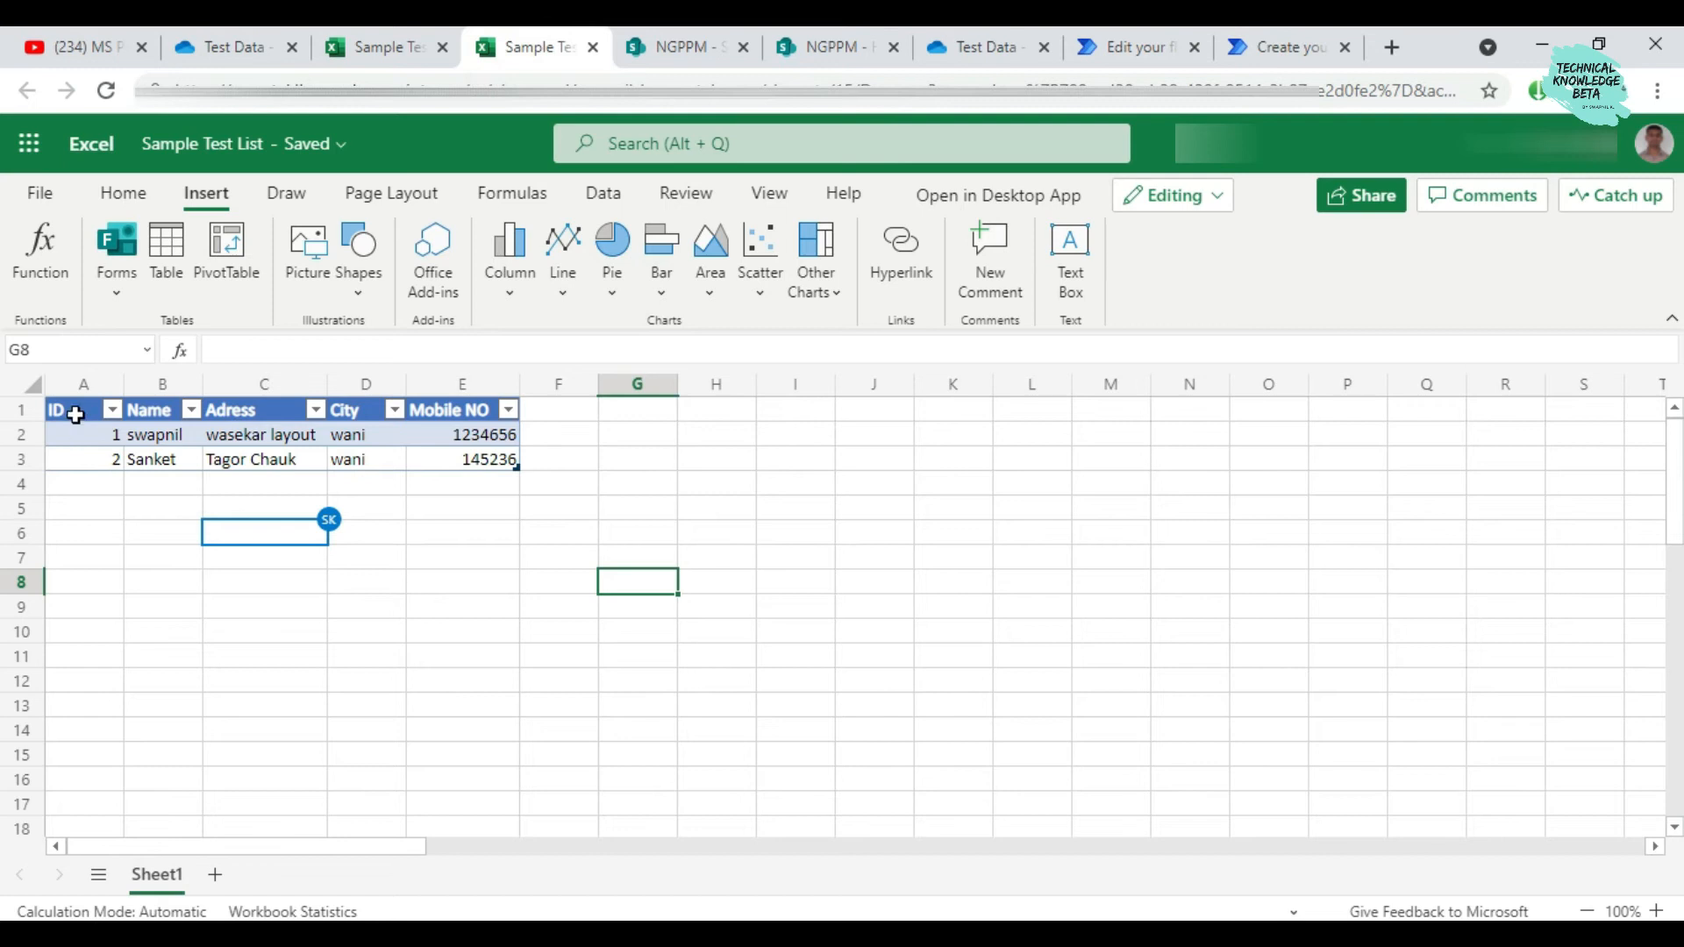
click(401, 39)
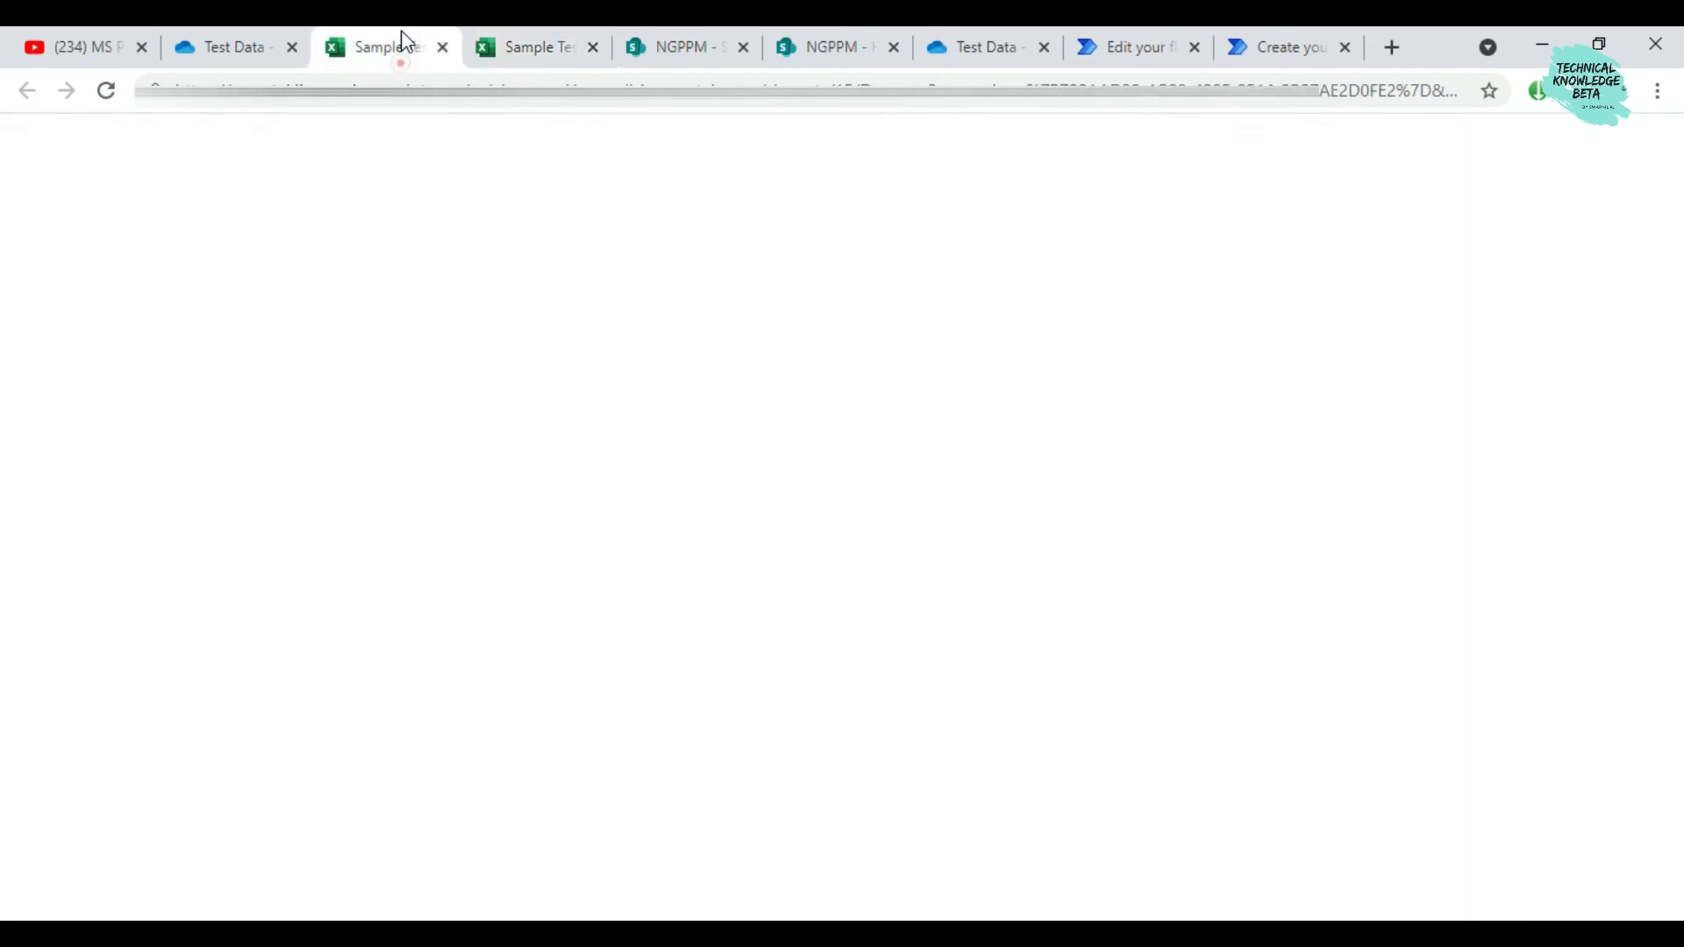
click(508, 49)
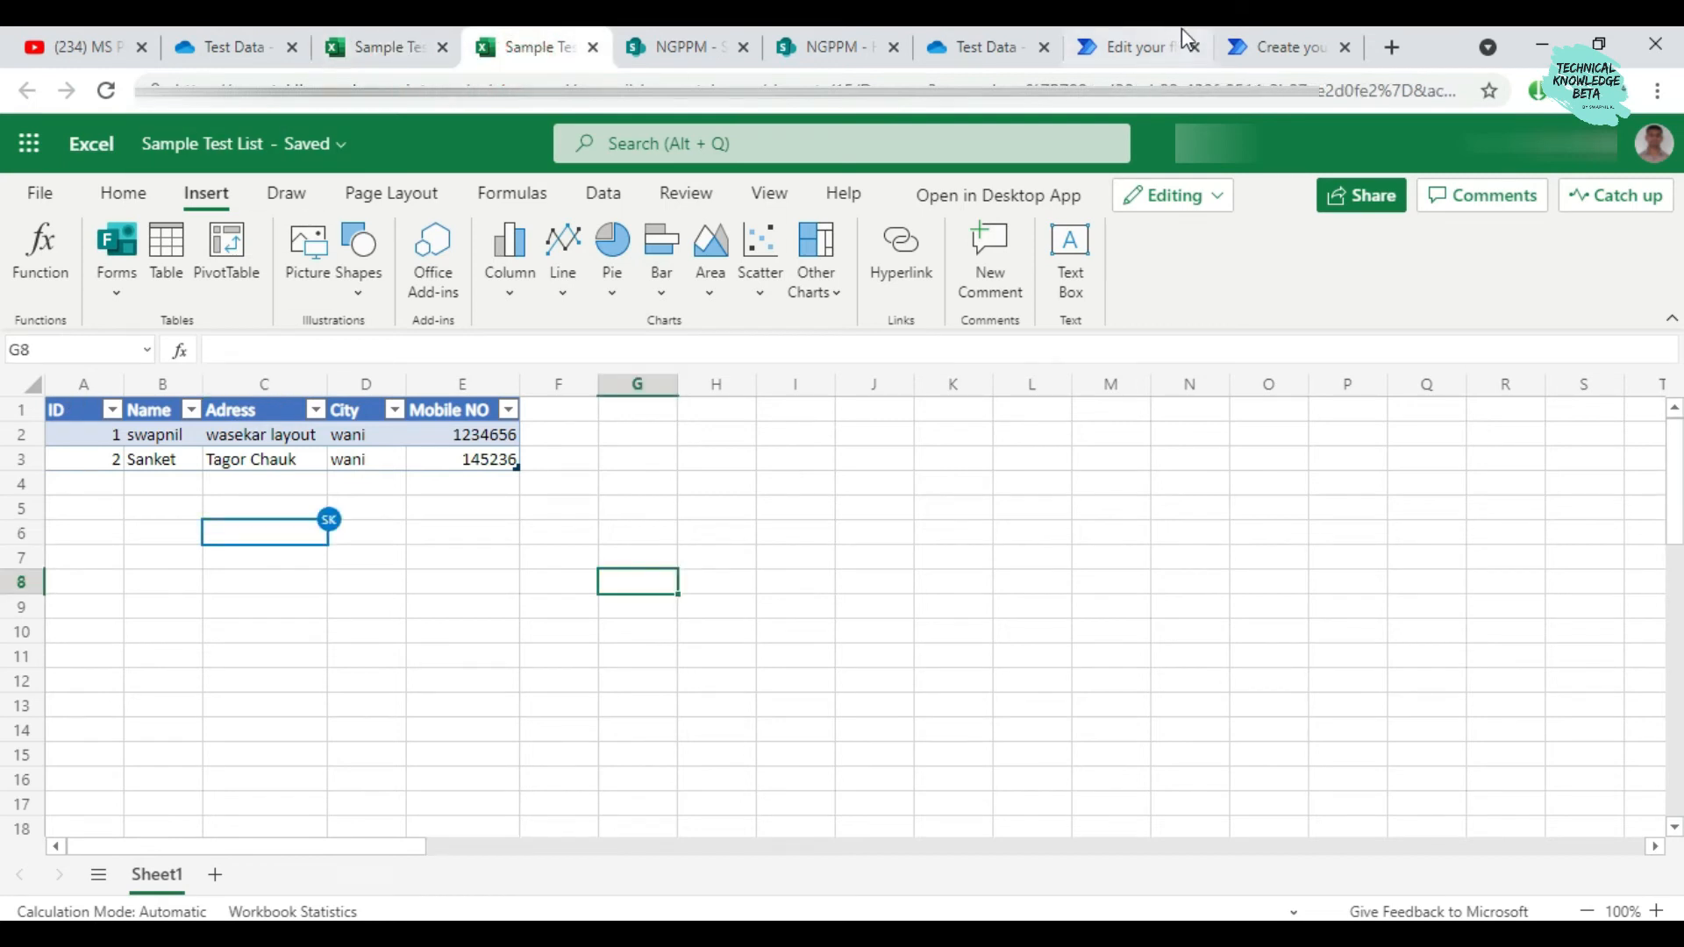
Return to the flow and set the Update item action's Title field to the Excel table's ID dynamic value from List rows present in a table
click(1276, 47)
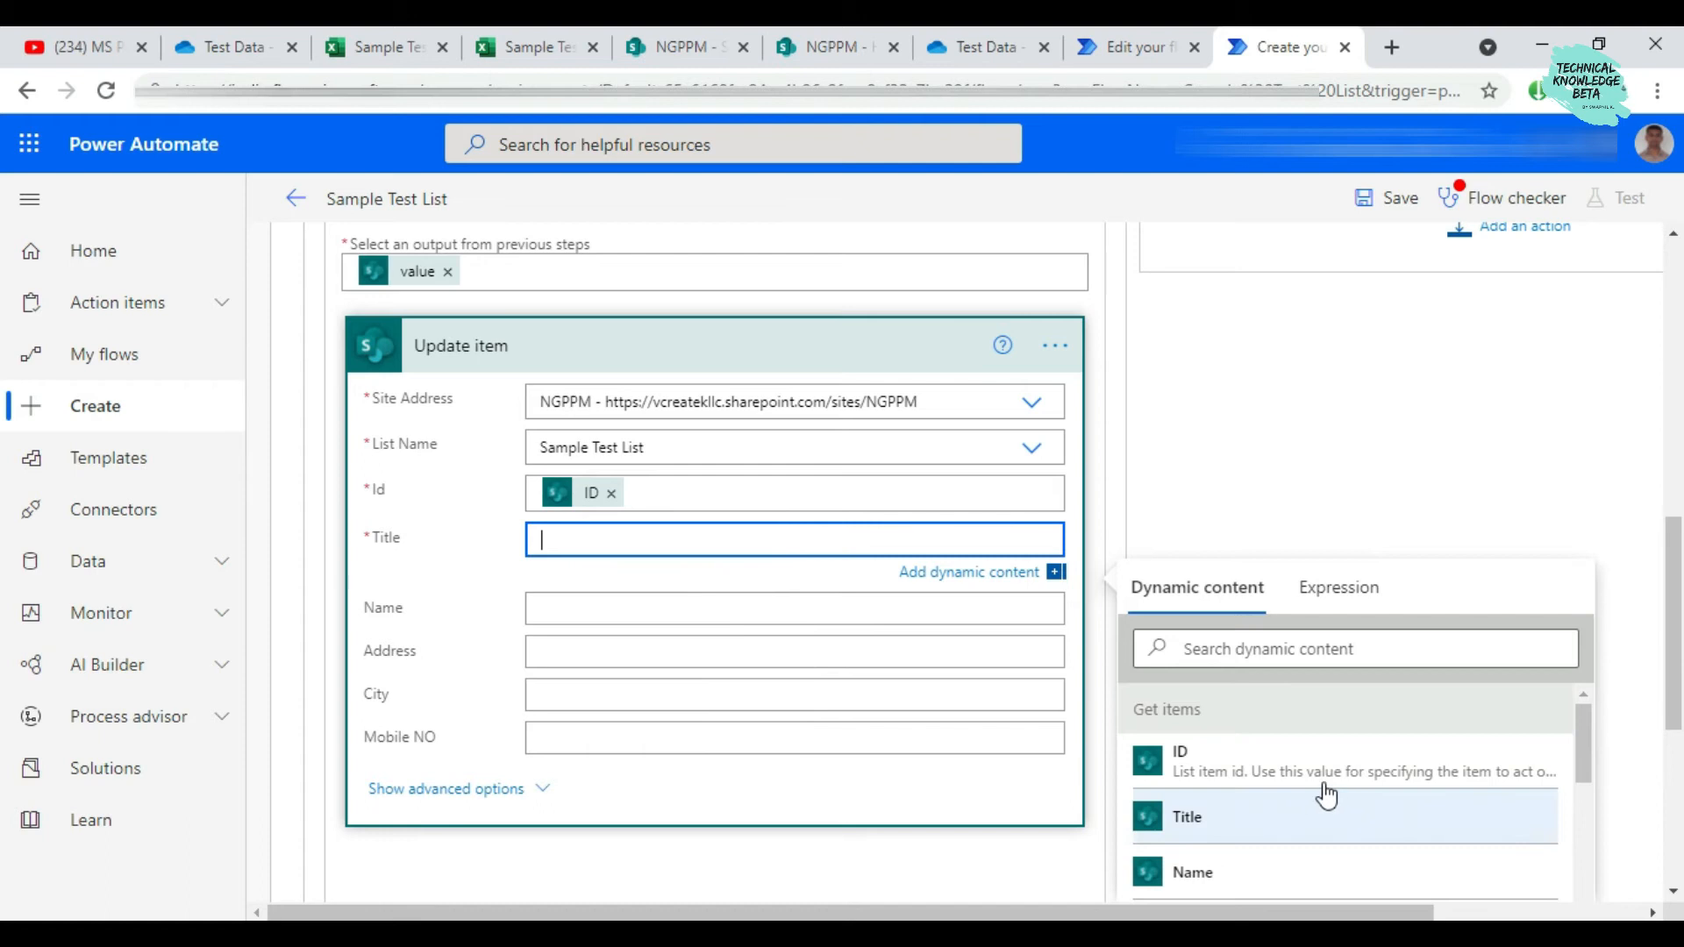
scroll(1219, 772, down, 3)
scroll(1219, 772, down, 2)
scroll(1278, 755, up, 4)
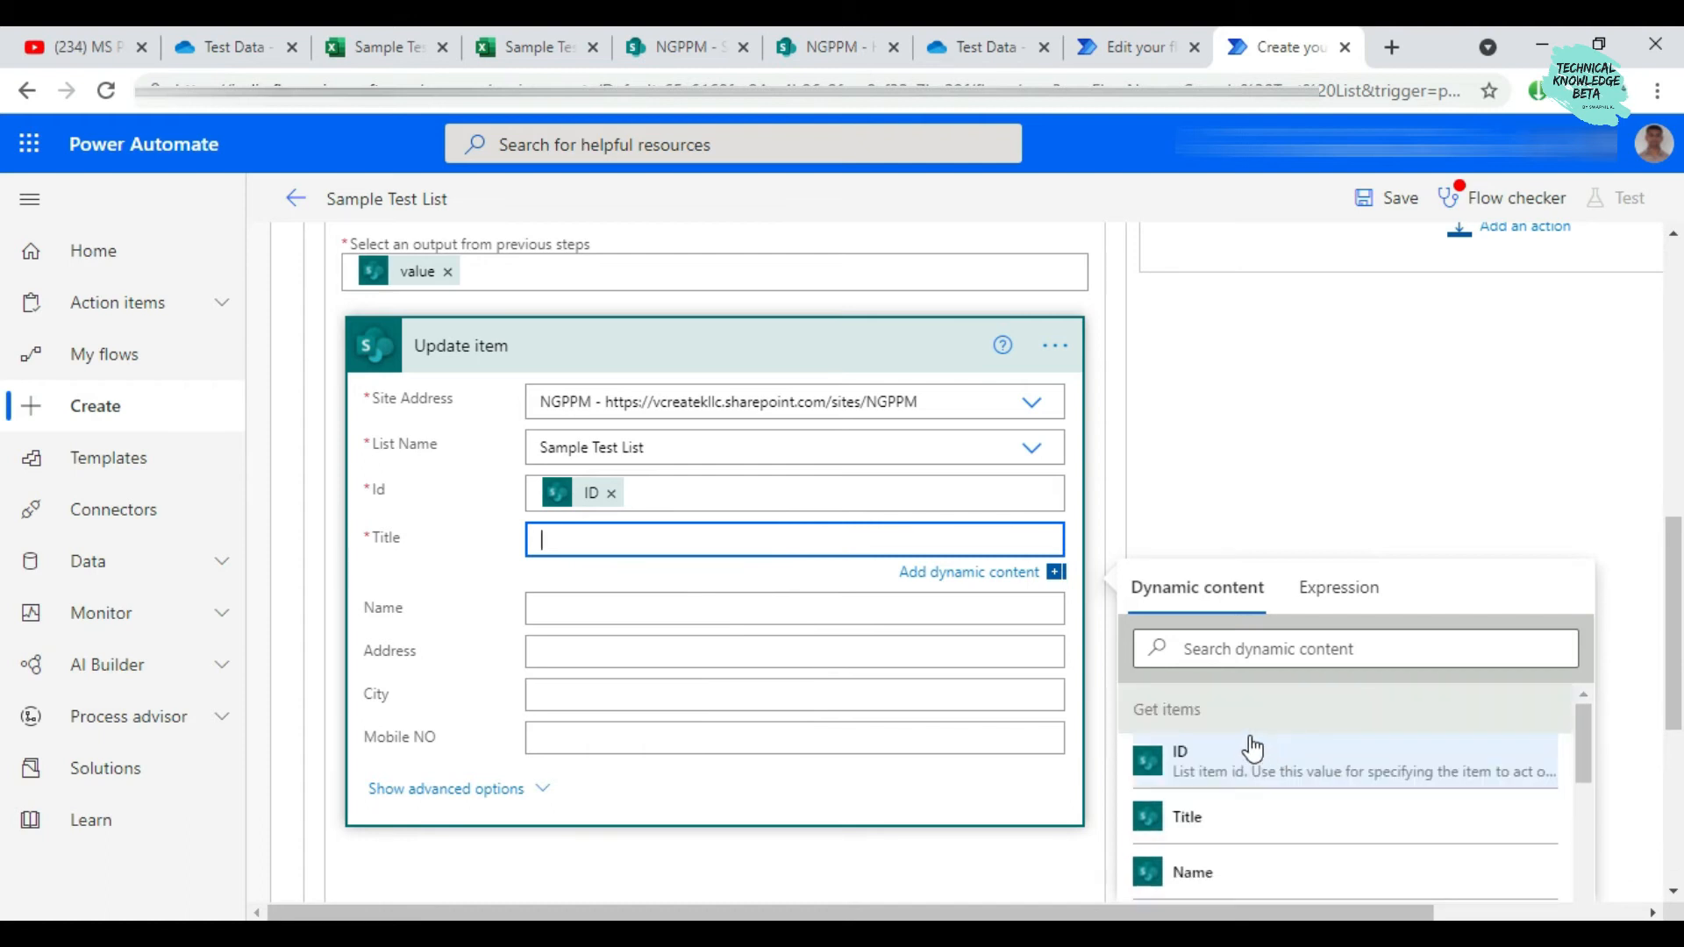
scroll(1207, 793, down, 1)
scroll(1229, 787, down, 2)
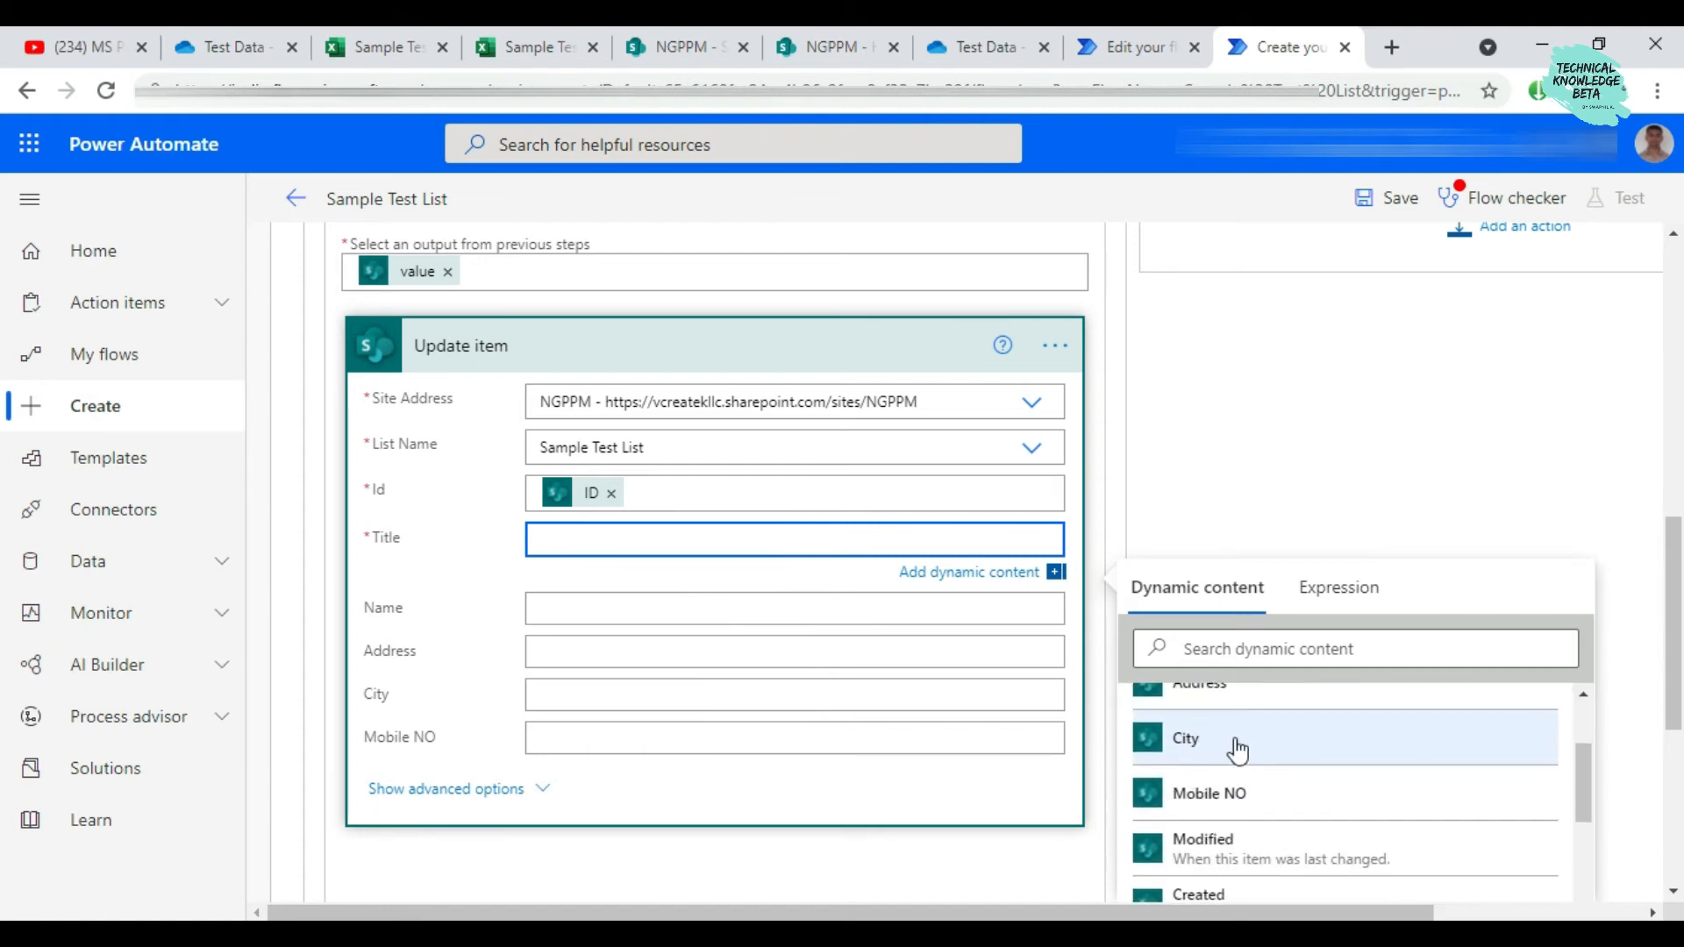
click(1241, 655)
text(id)
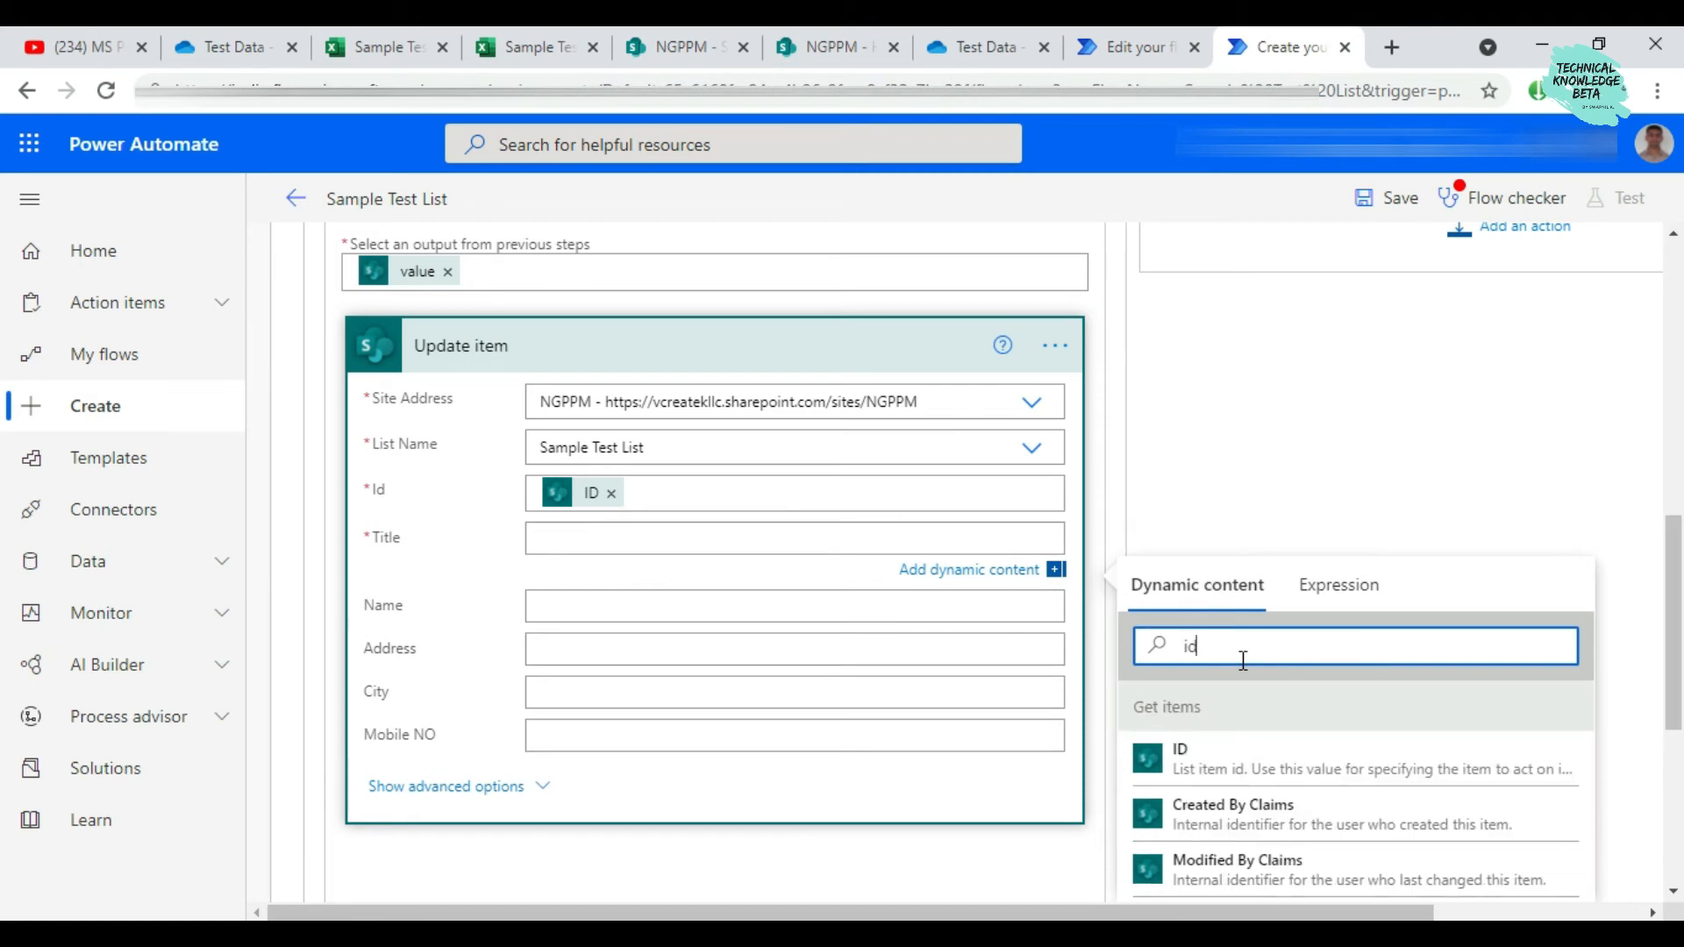
scroll(1237, 745, down, 5)
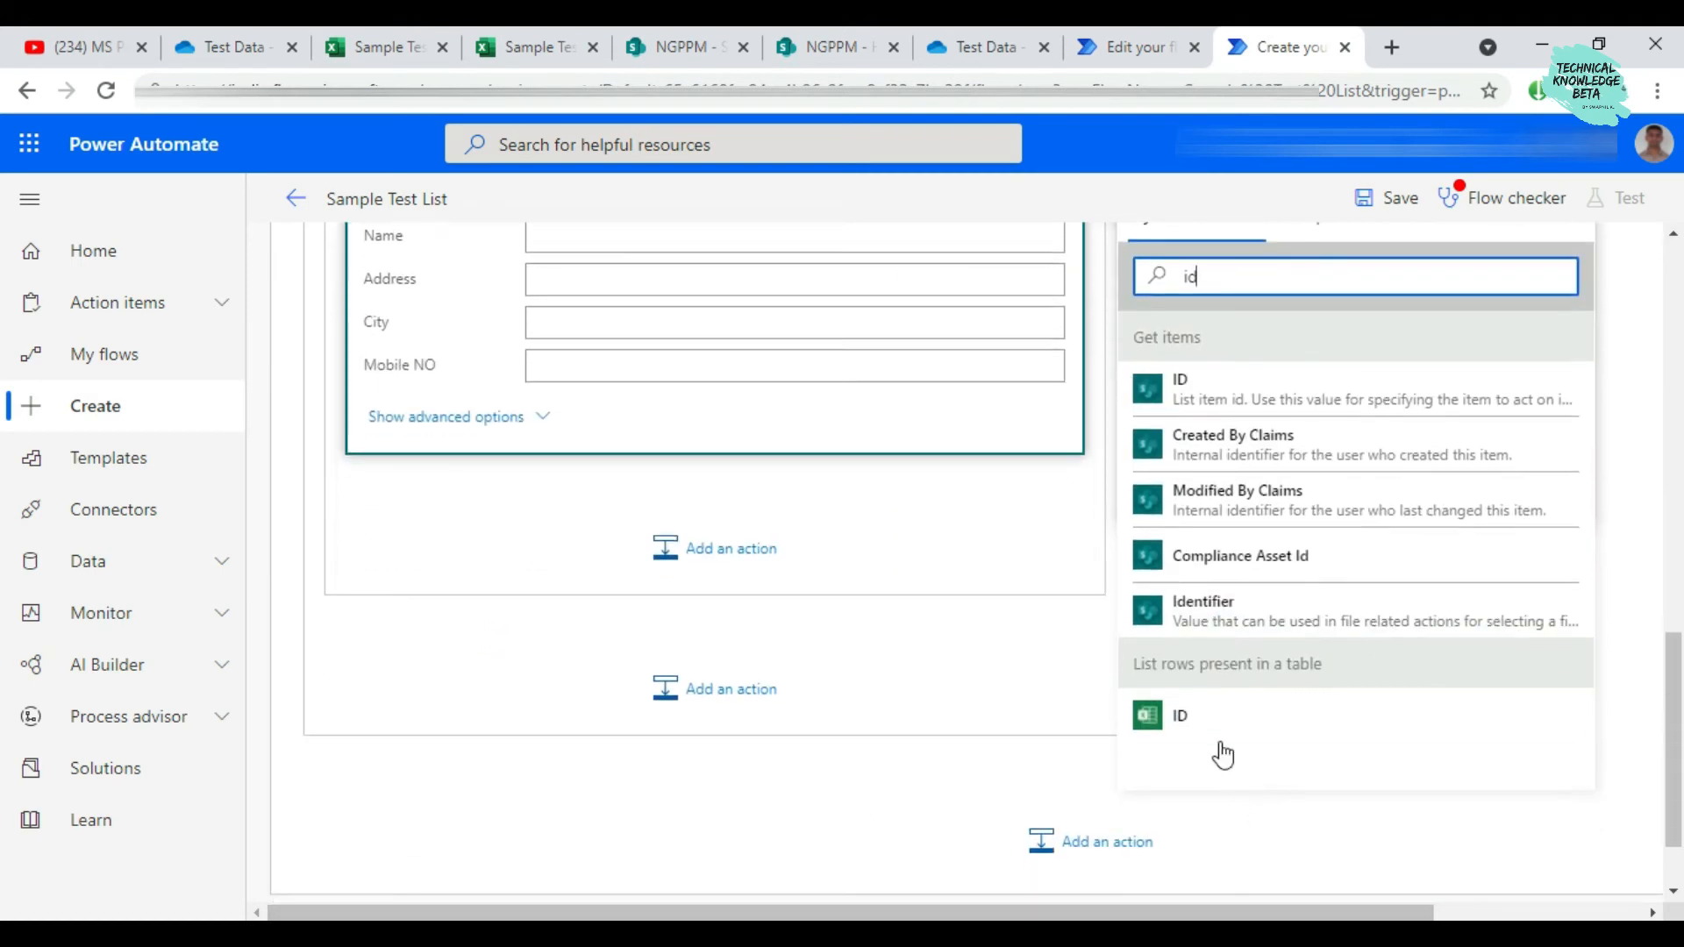
click(1156, 723)
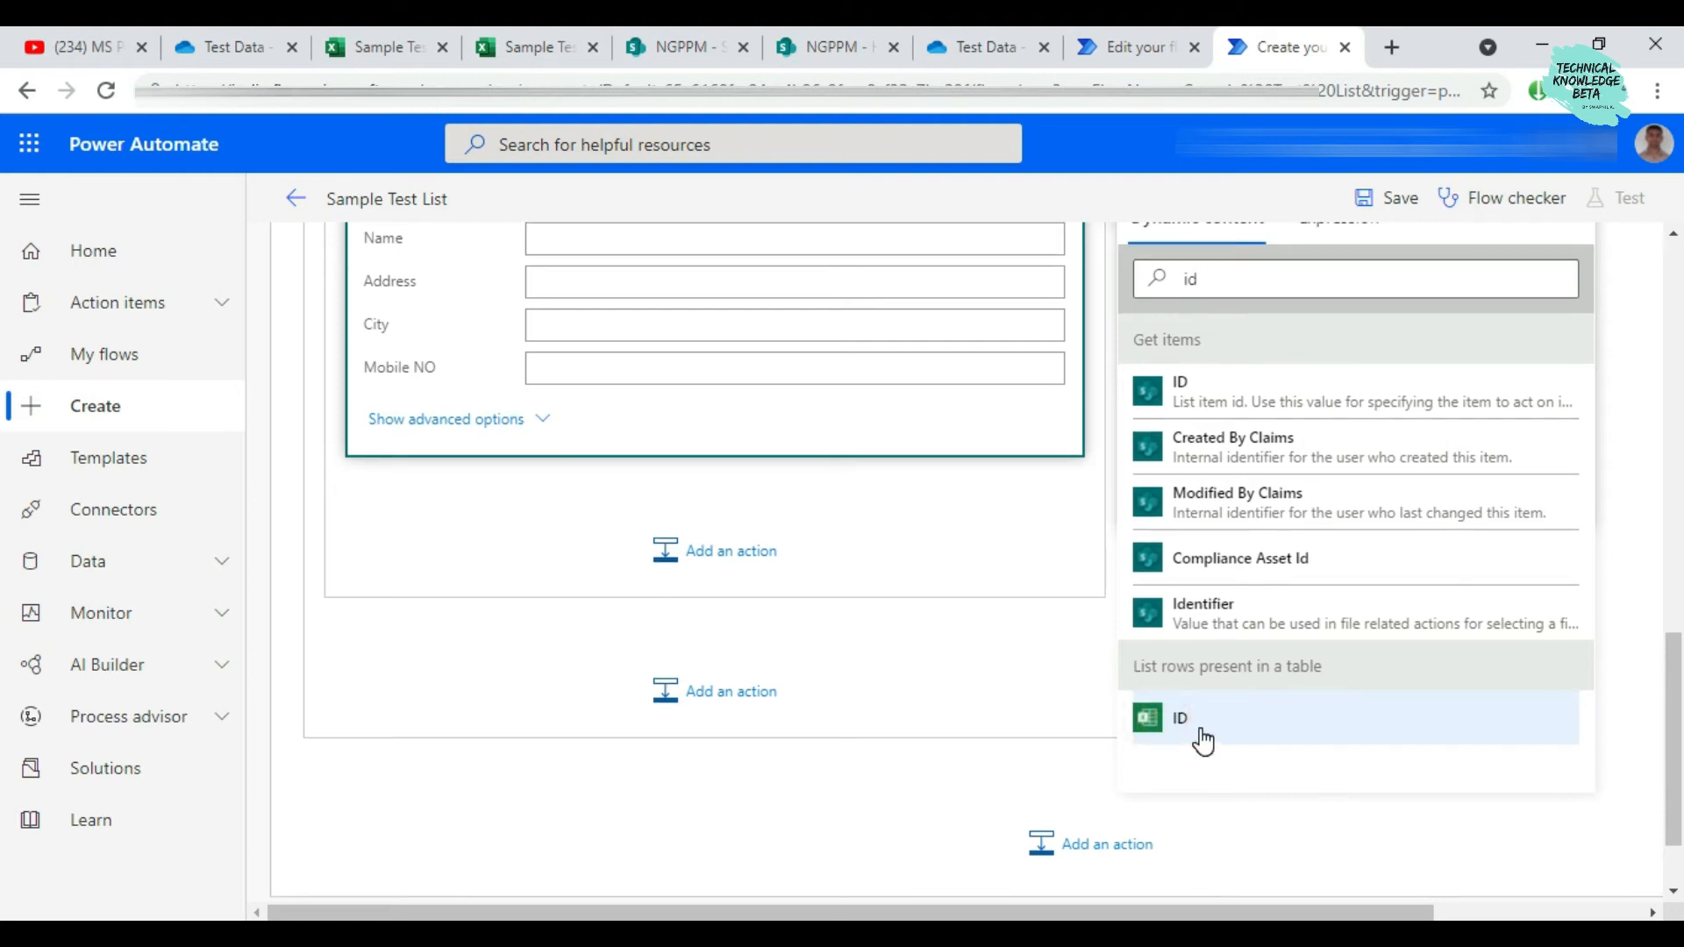
scroll(800, 632, down, 1)
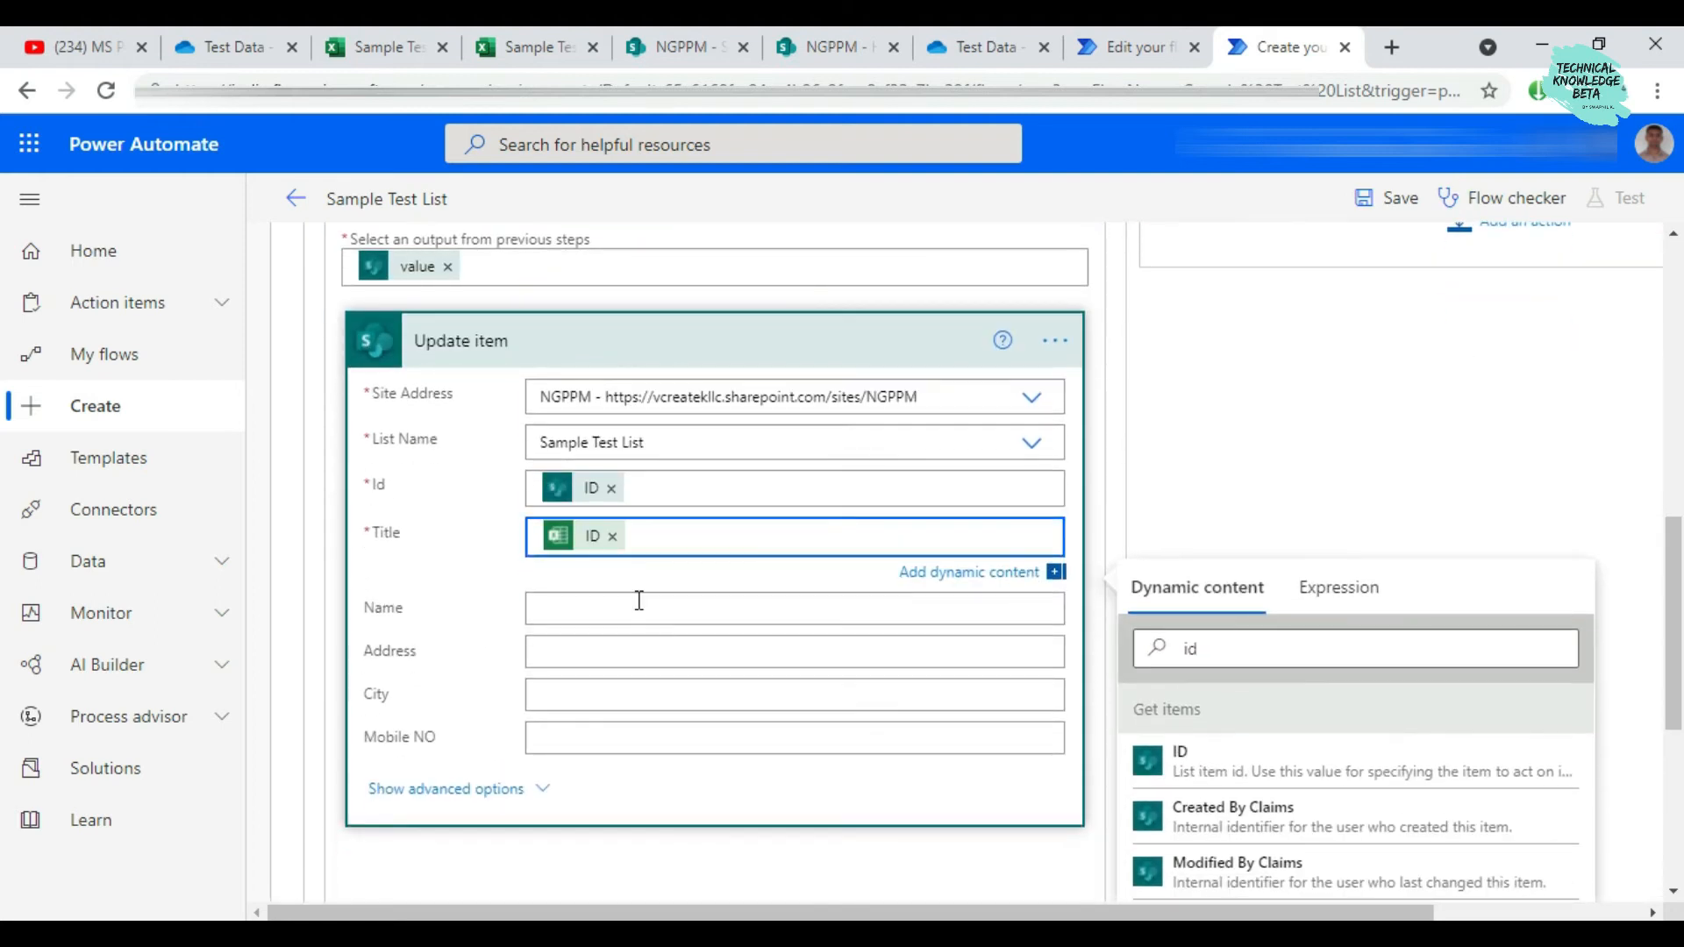
Set the Update item action's Name field to the Name dynamic value from List rows present in a table
click(625, 610)
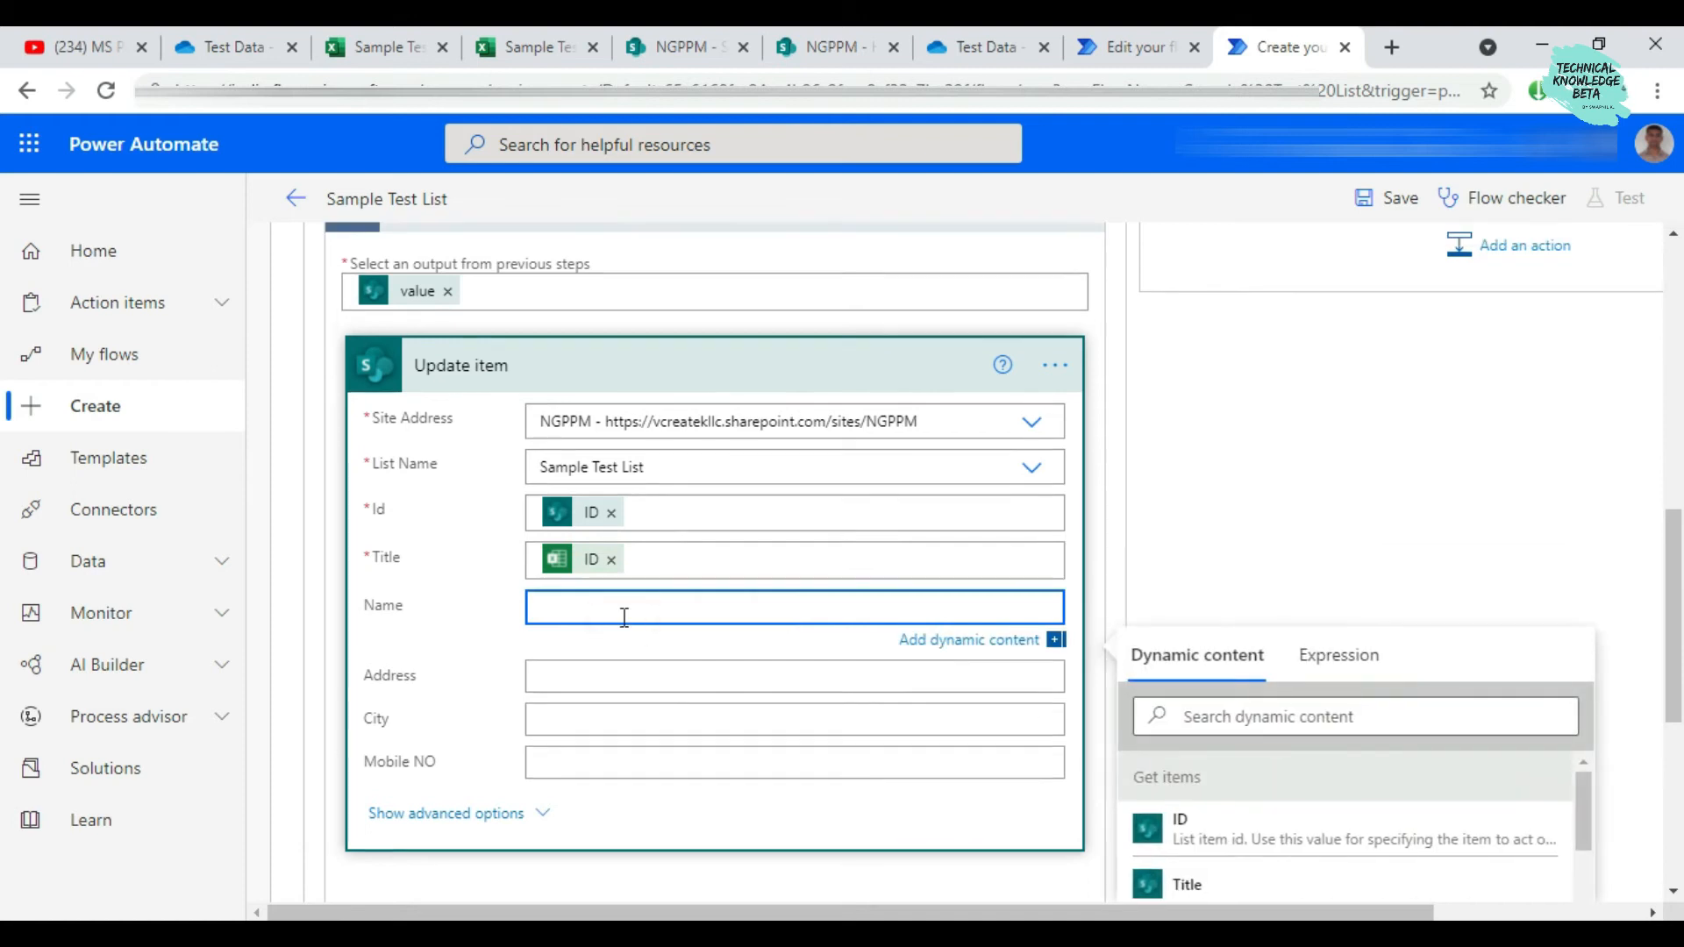
scroll(1323, 864, down, 5)
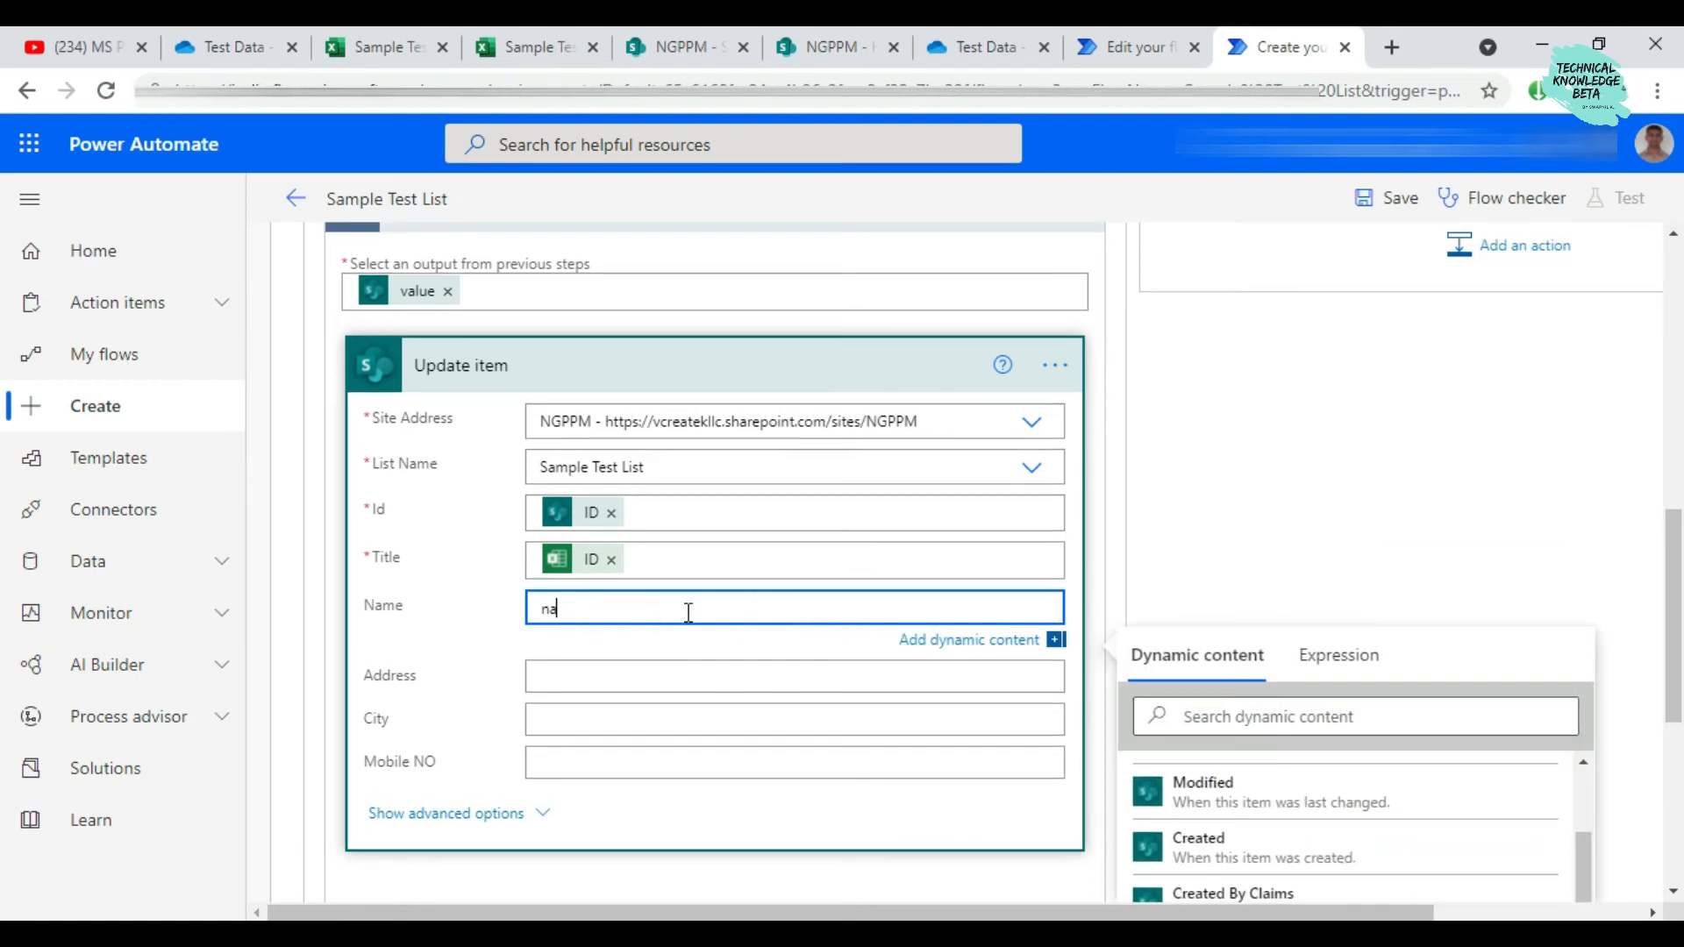
scroll(789, 631, up, 1)
scroll(1490, 632, down, 2)
click(1295, 582)
text(name)
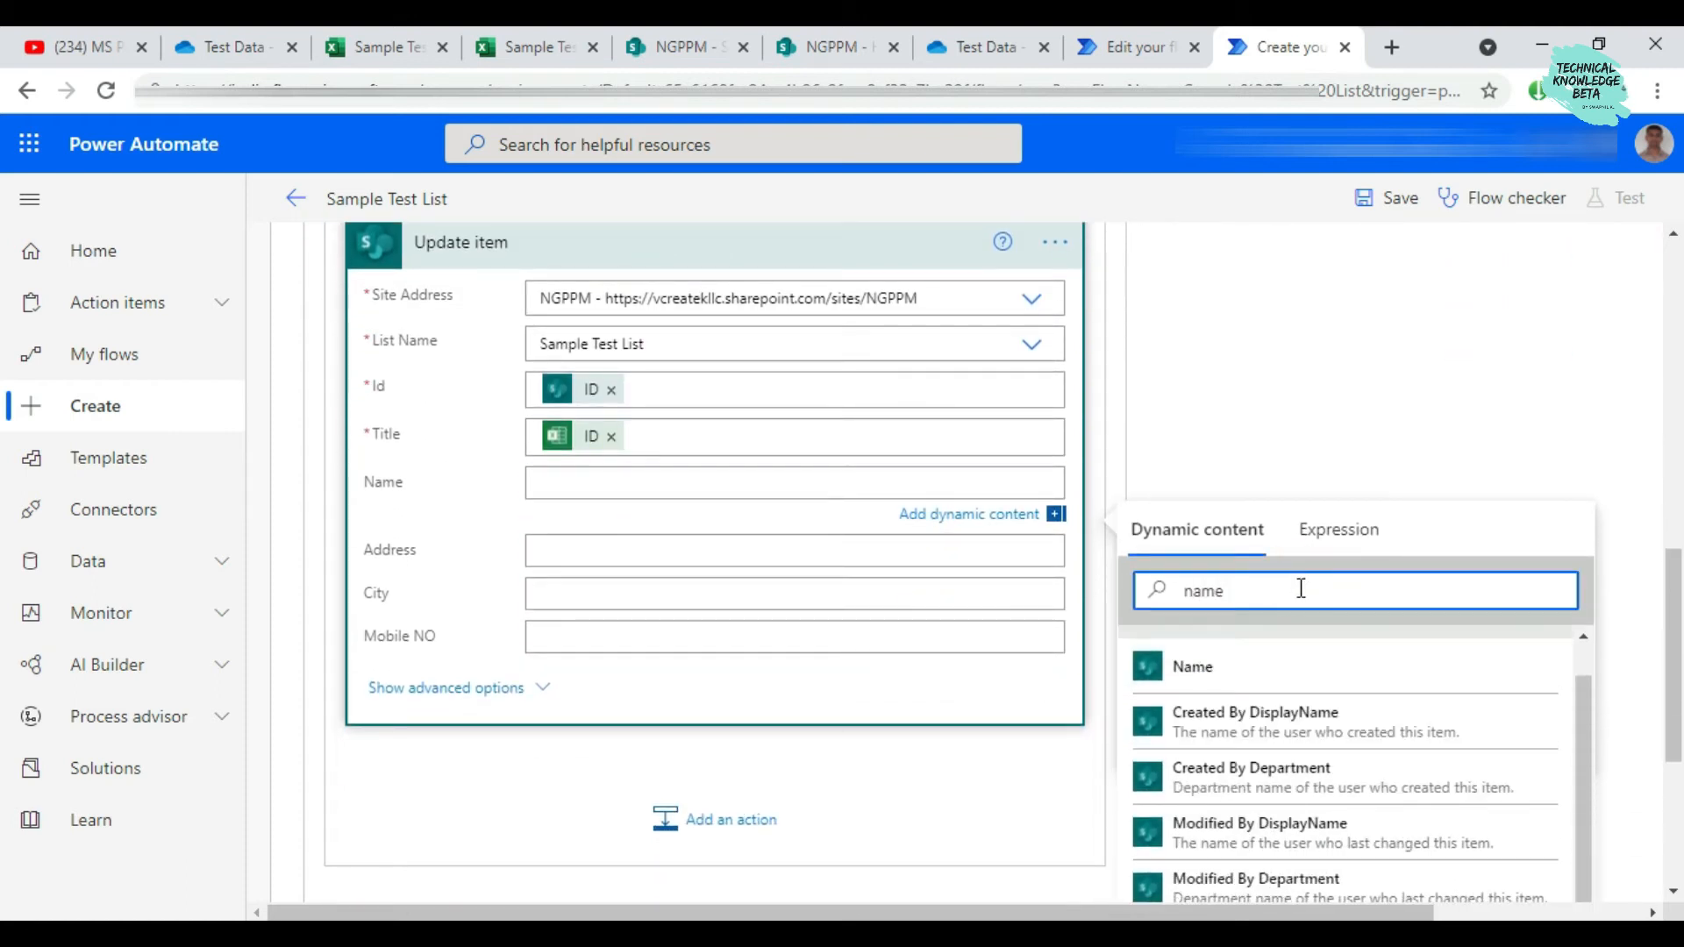
scroll(1369, 742, down, 1)
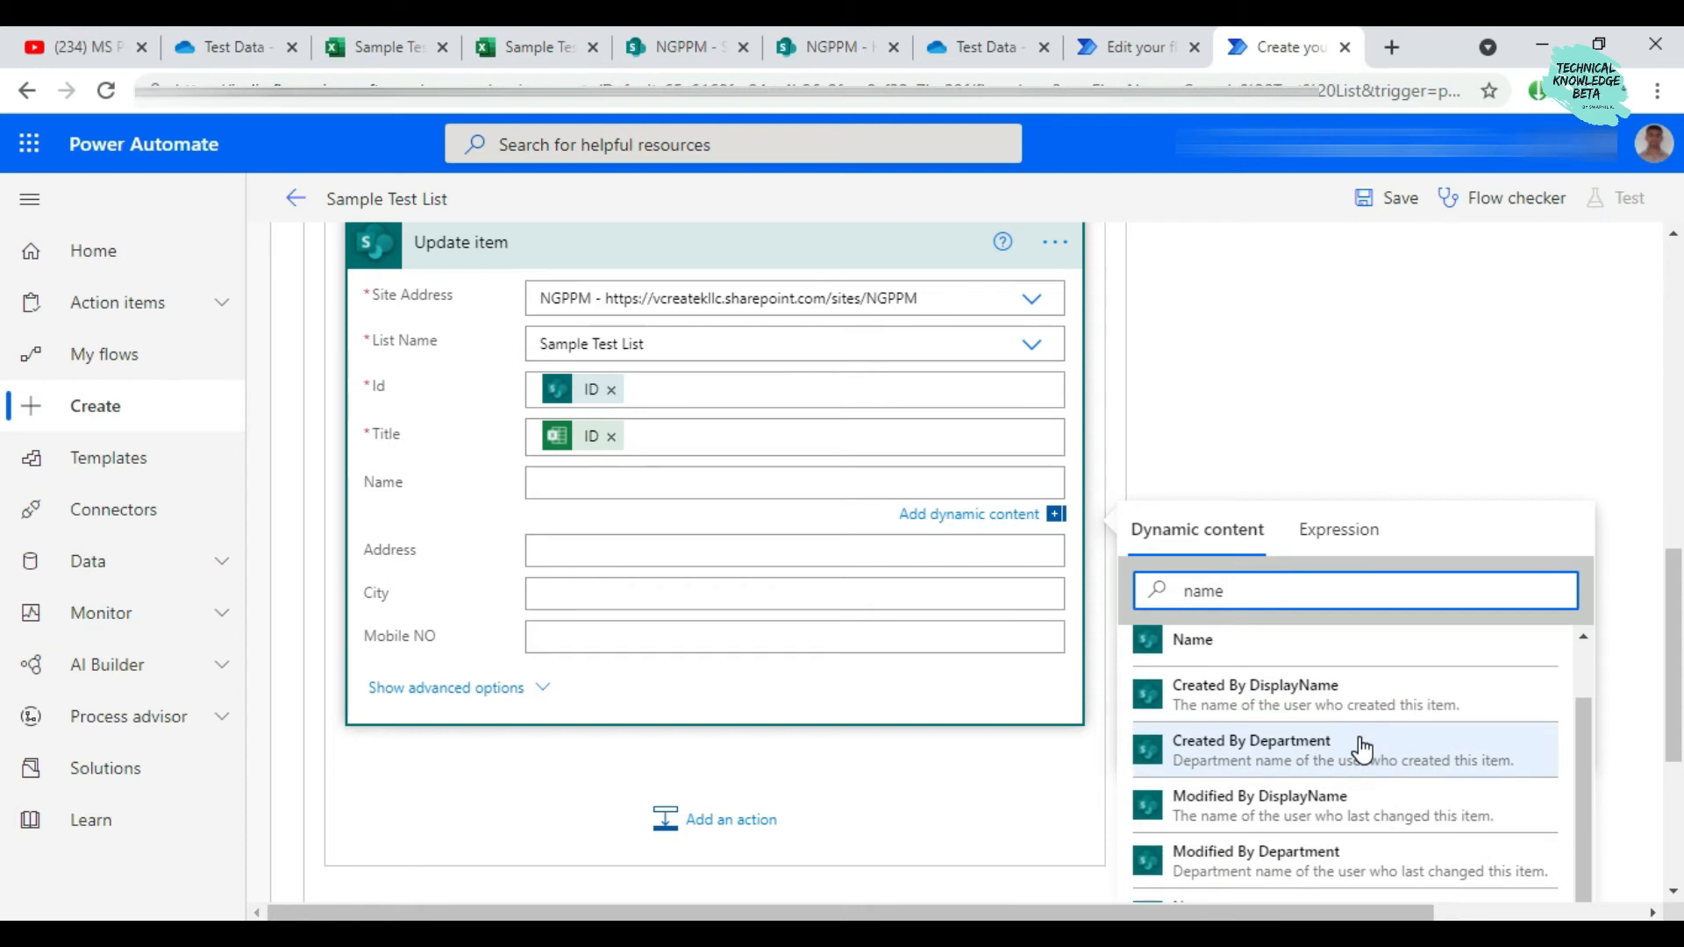
scroll(1362, 756, up, 4)
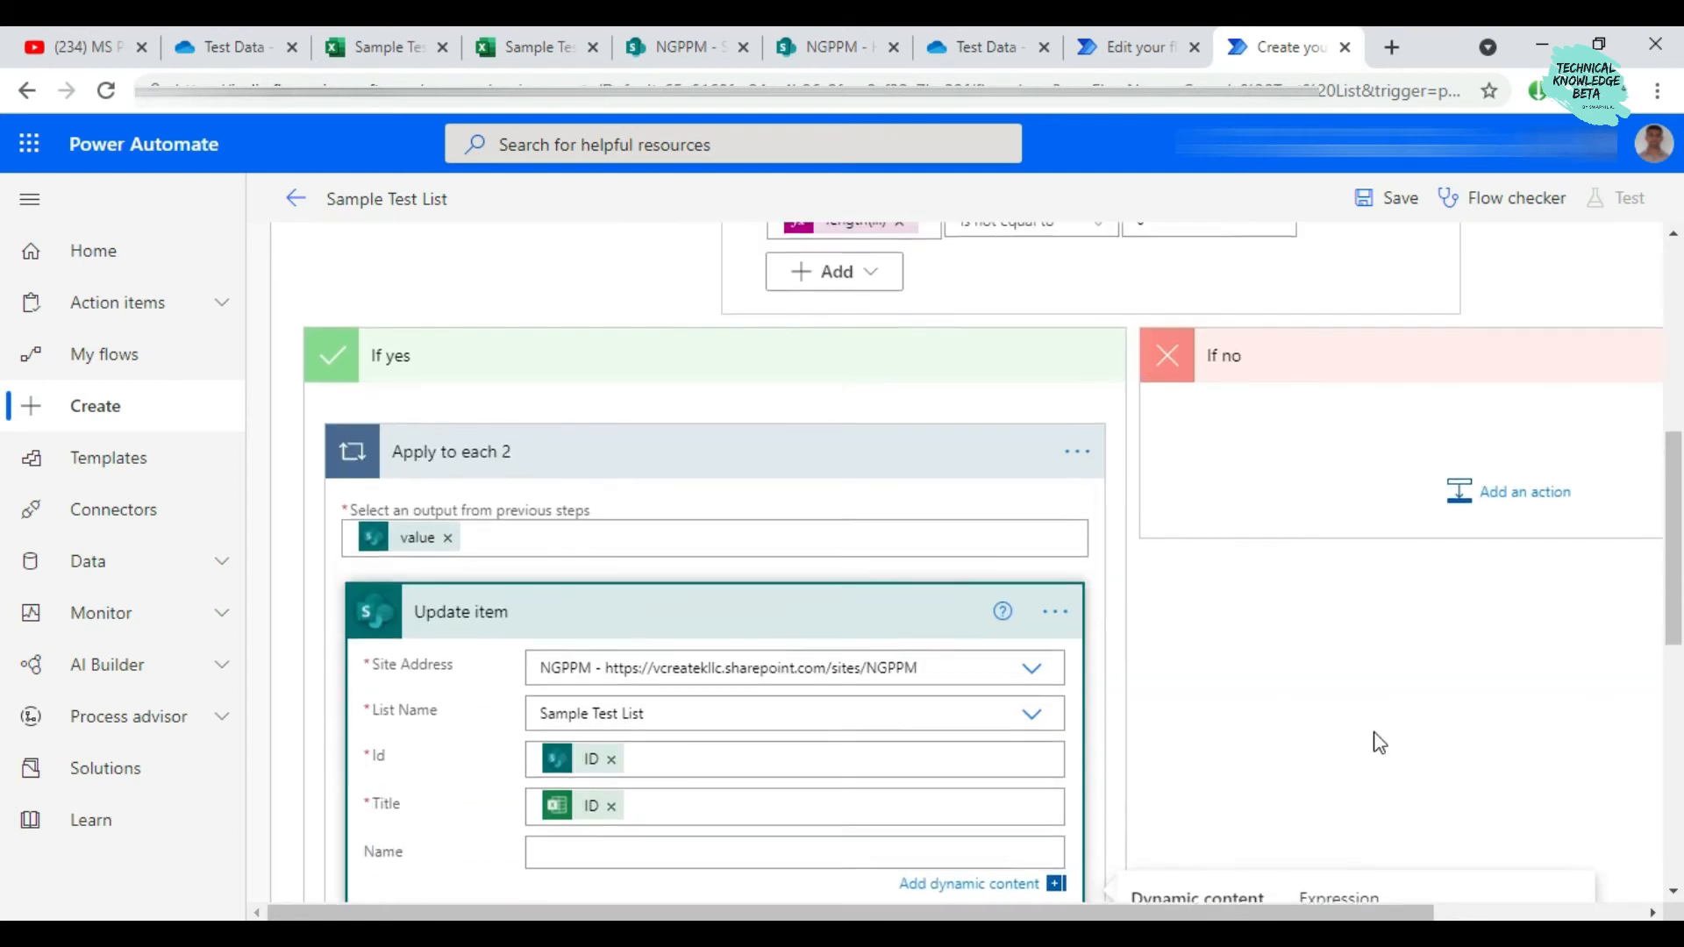
scroll(1377, 751, down, 7)
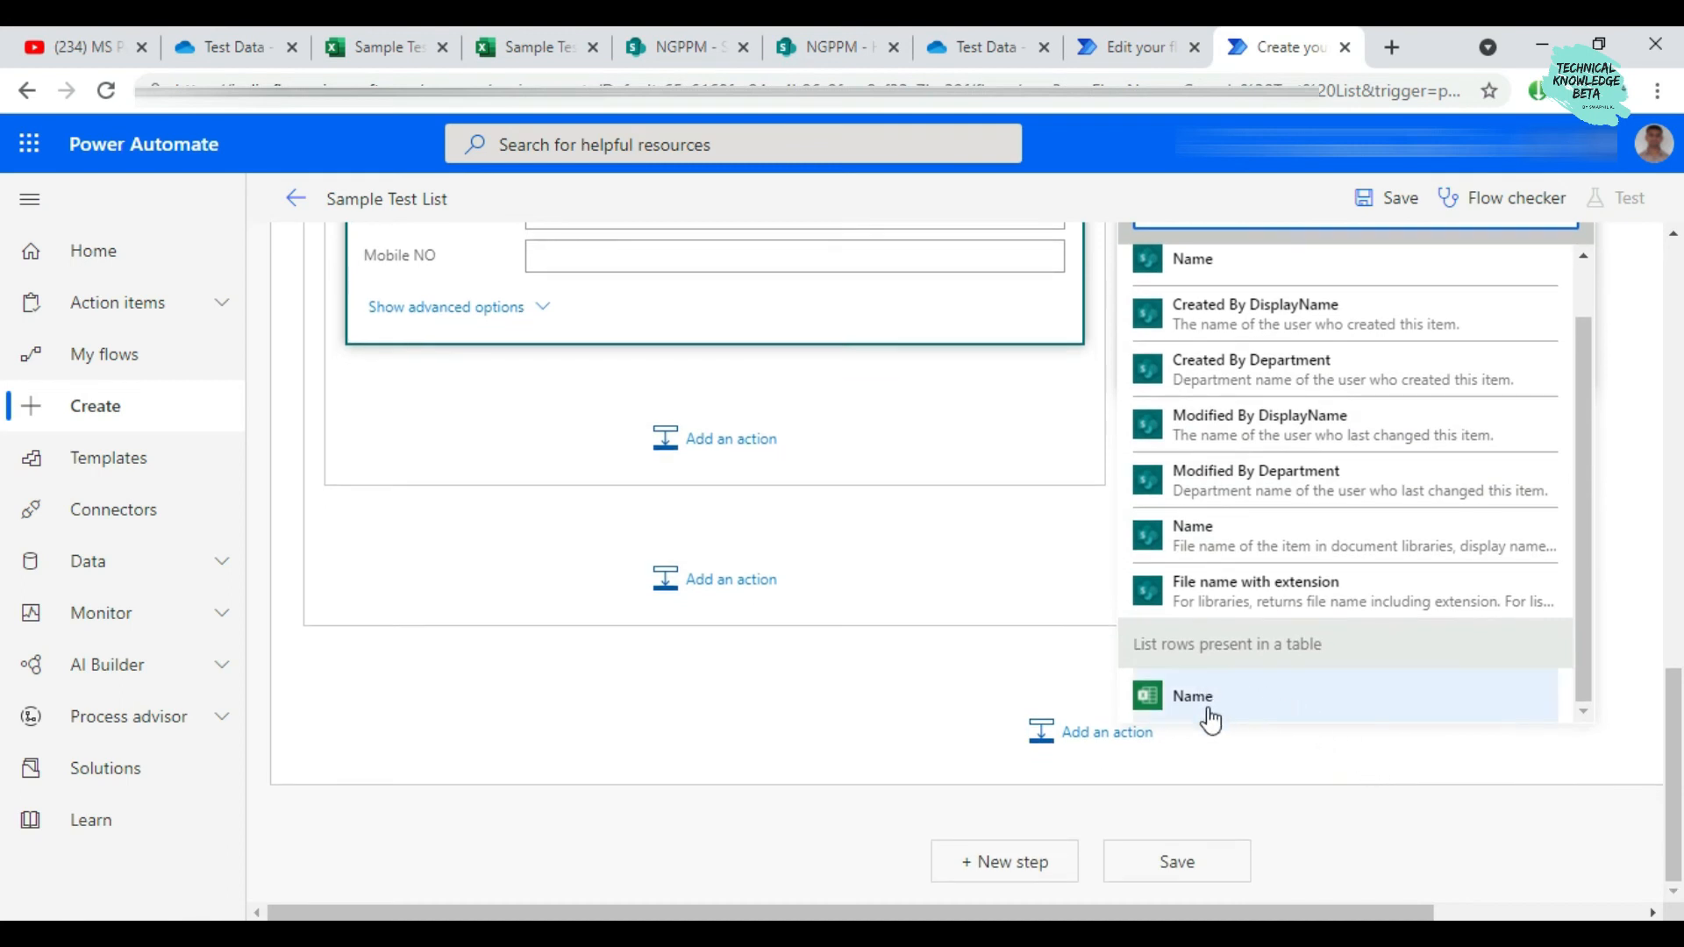
click(1223, 706)
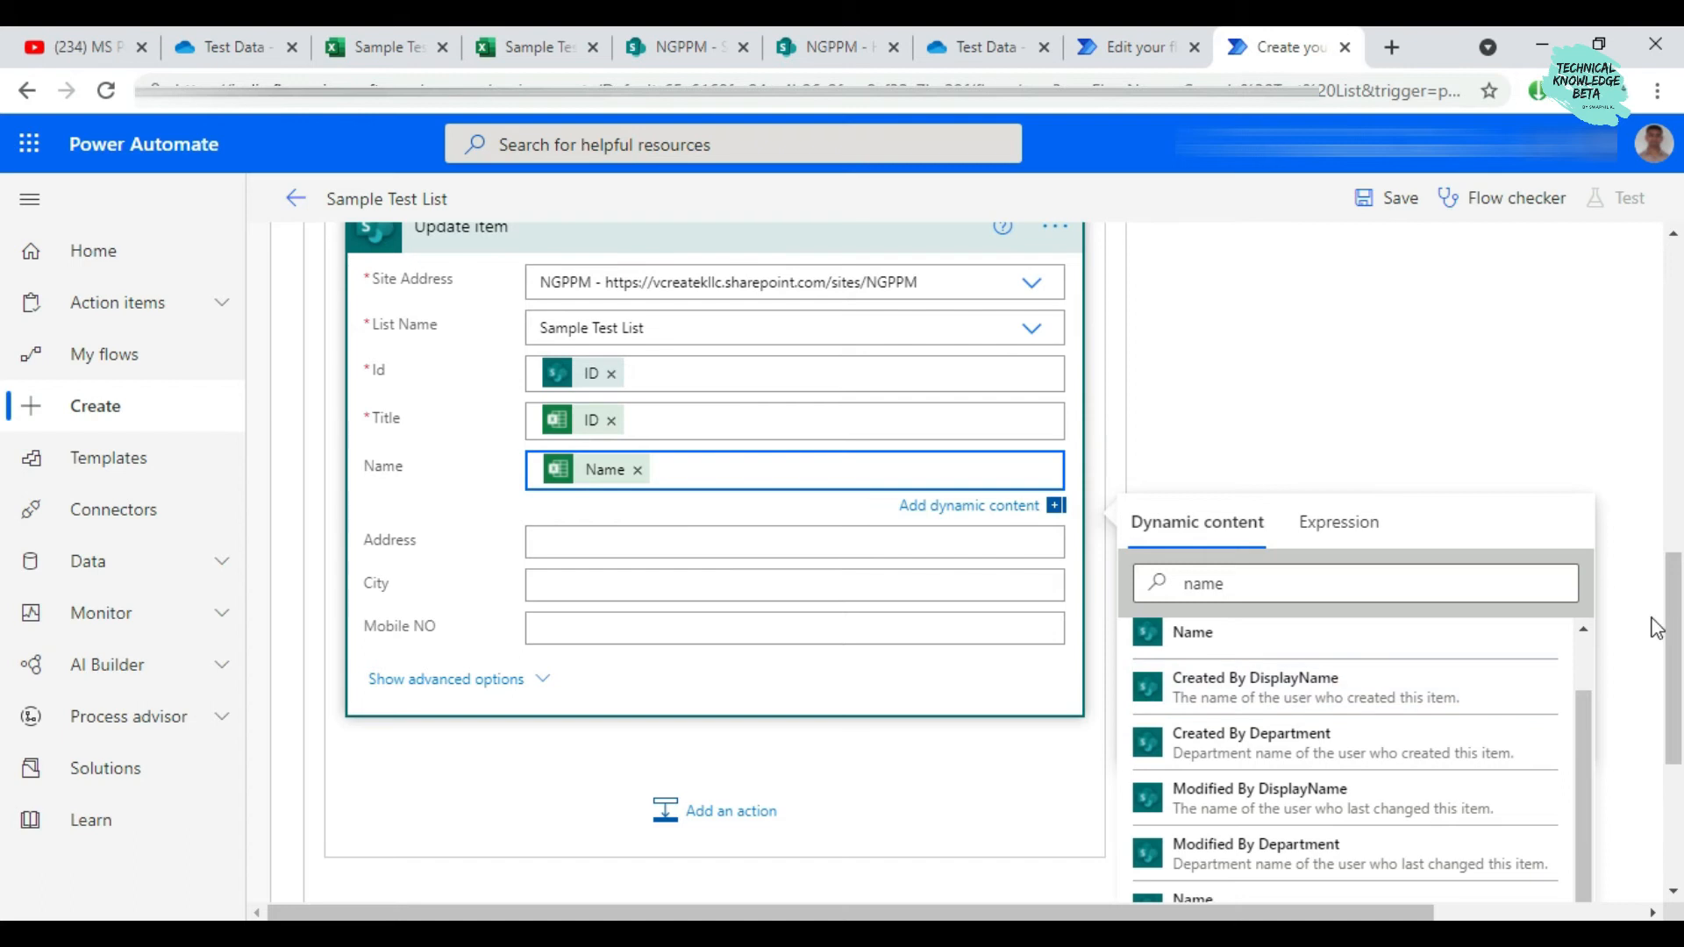
Set the Update item action's Address field to the Adress dynamic value from List rows present in a table
scroll(1666, 640, down, 1)
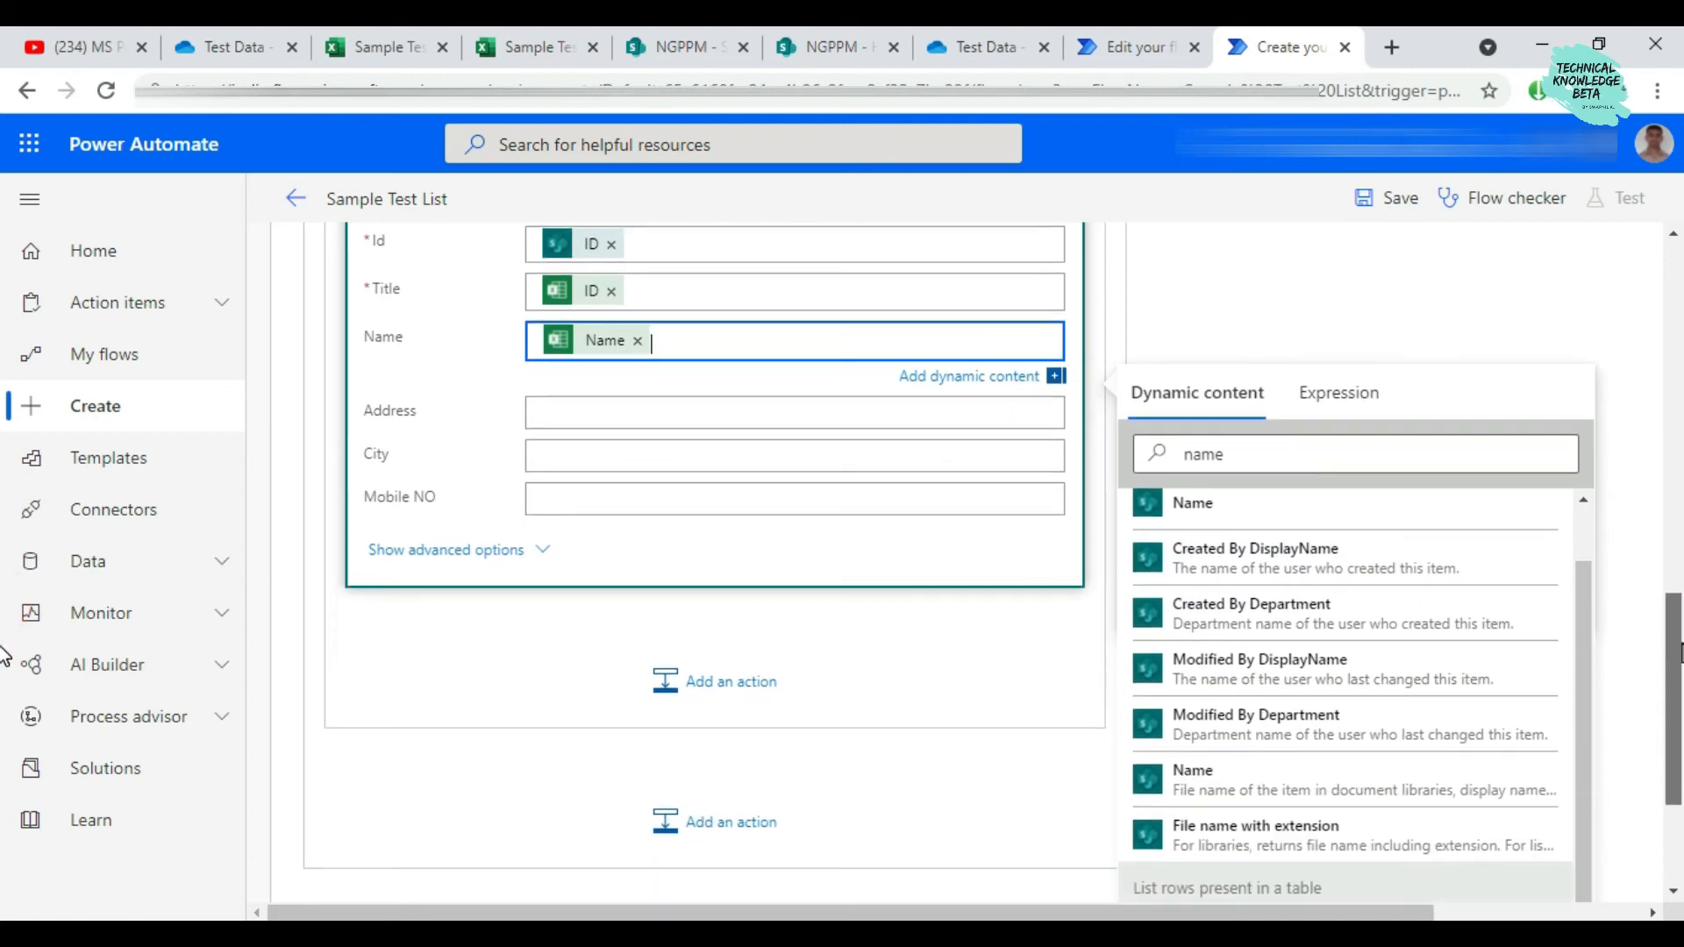
click(663, 417)
click(1385, 517)
text(a)
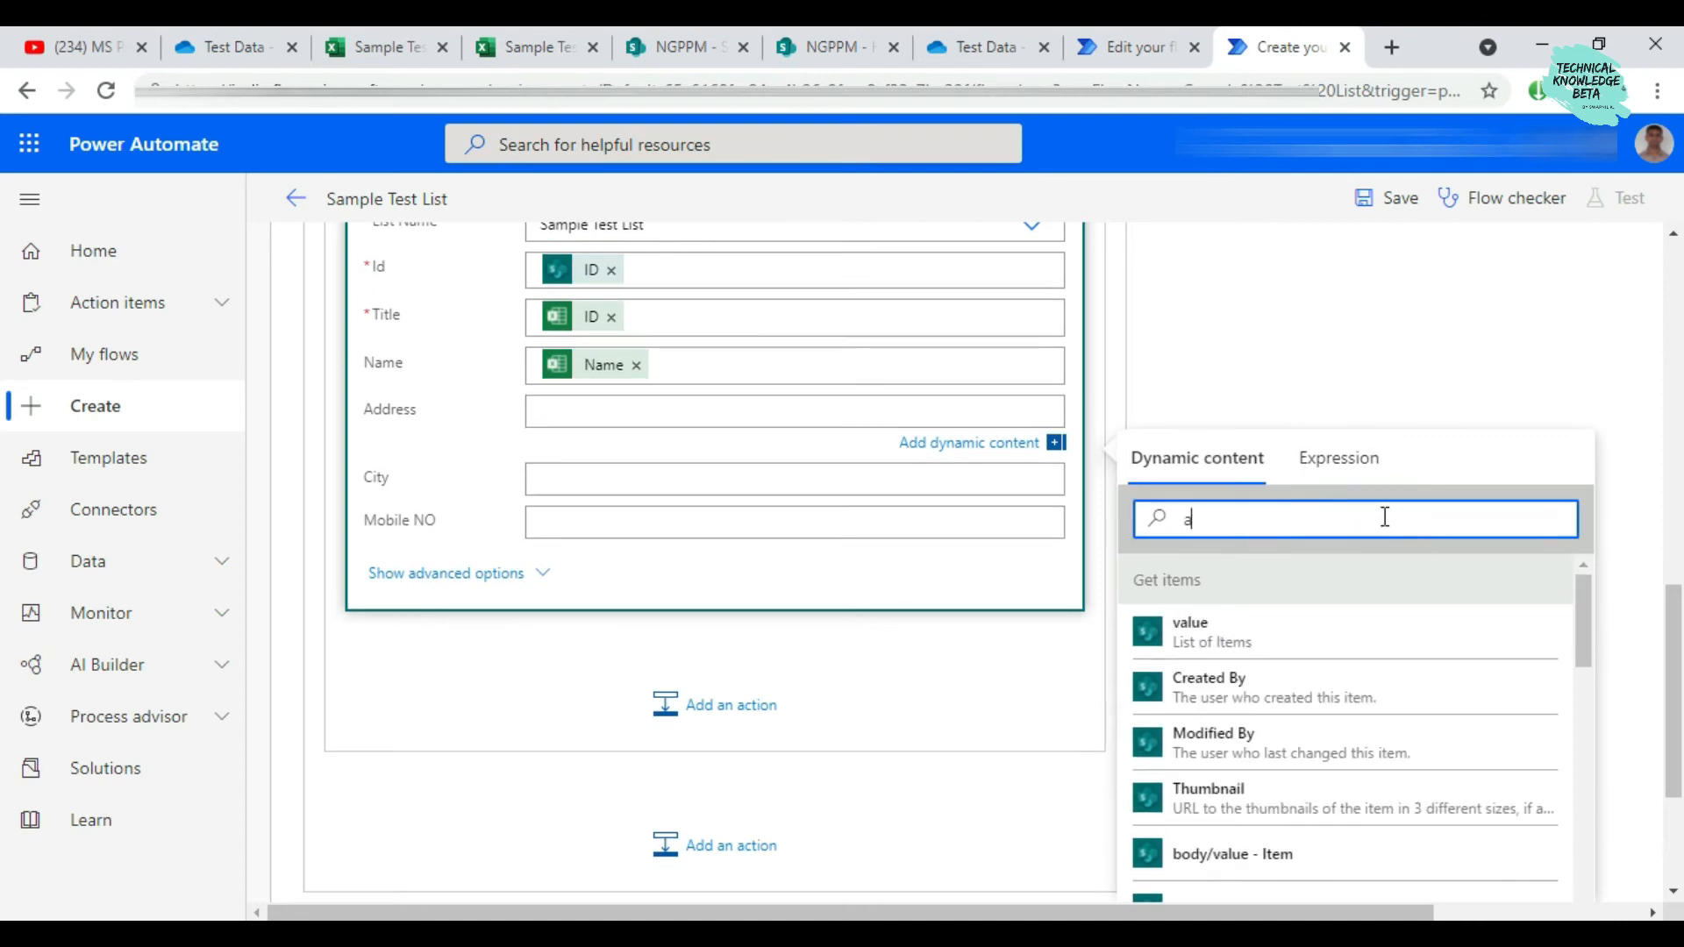
text(dd)
scroll(1326, 737, down, 3)
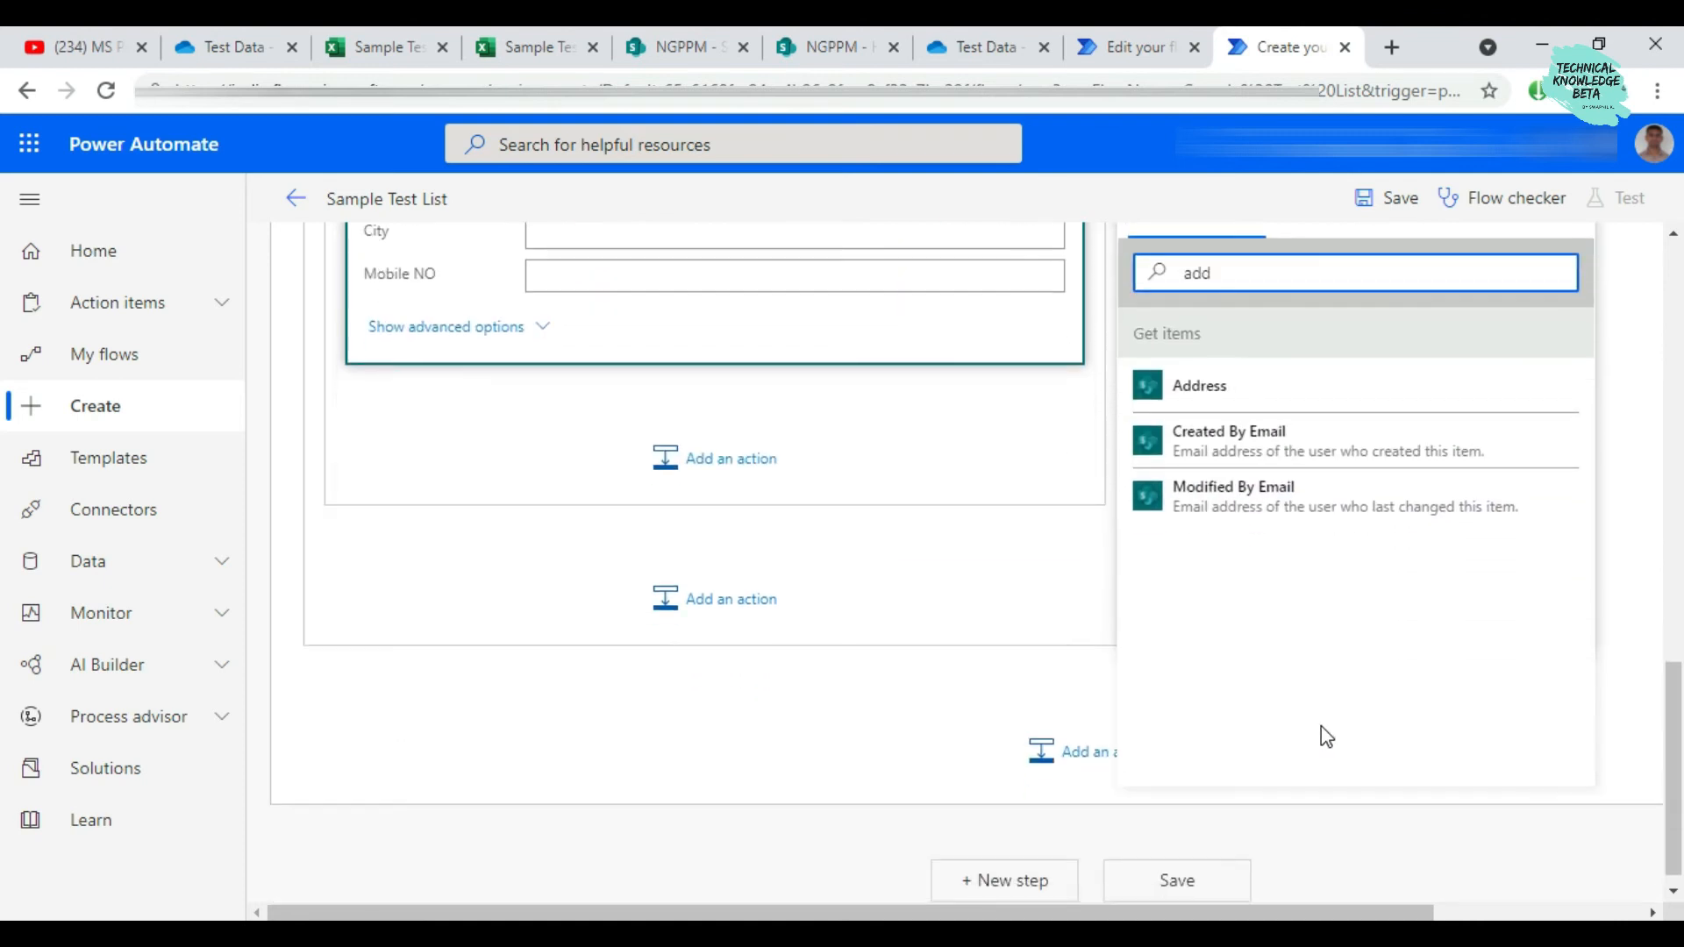
scroll(1319, 733, up, 3)
text(r)
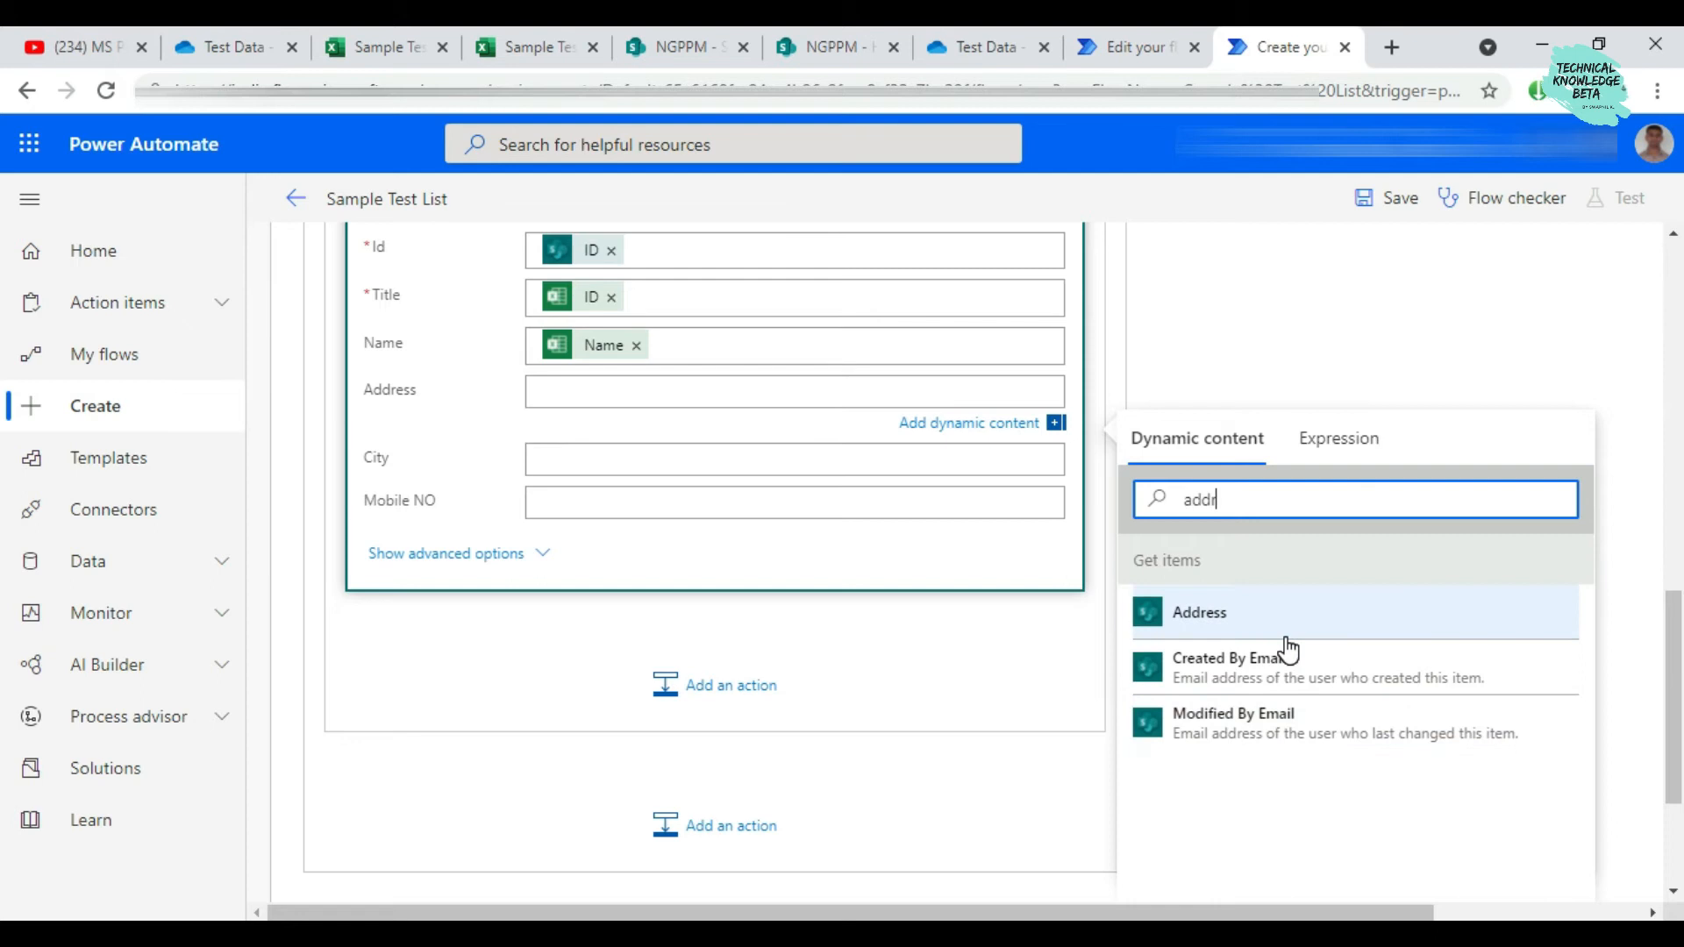
text(e)
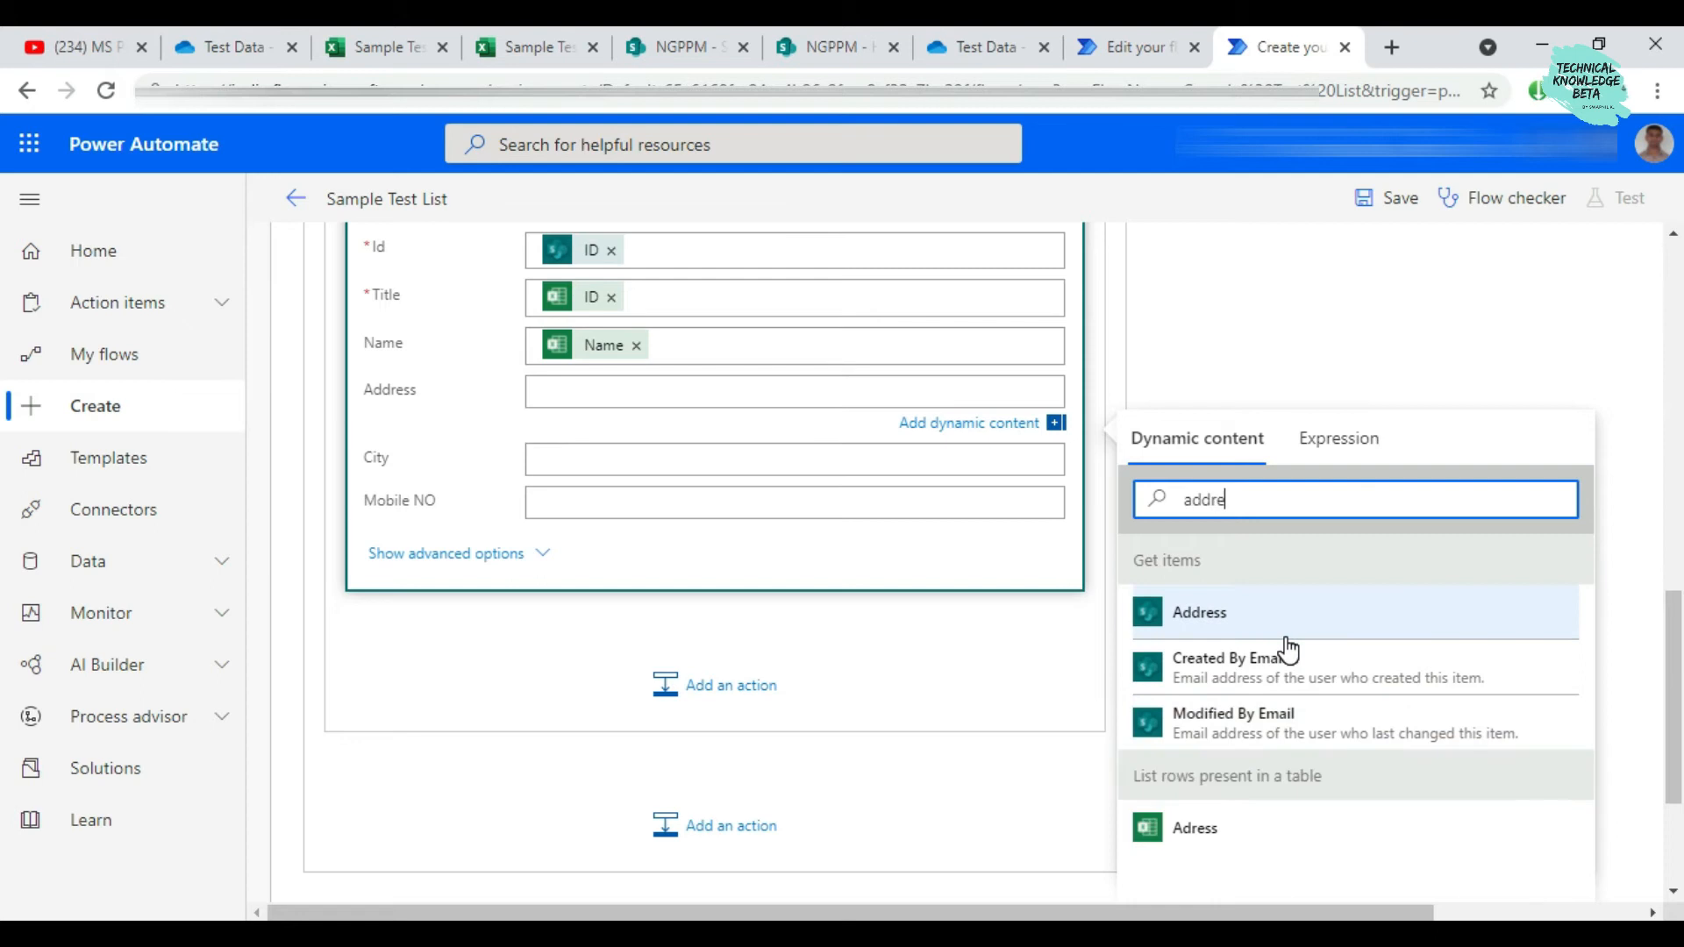
click(1210, 835)
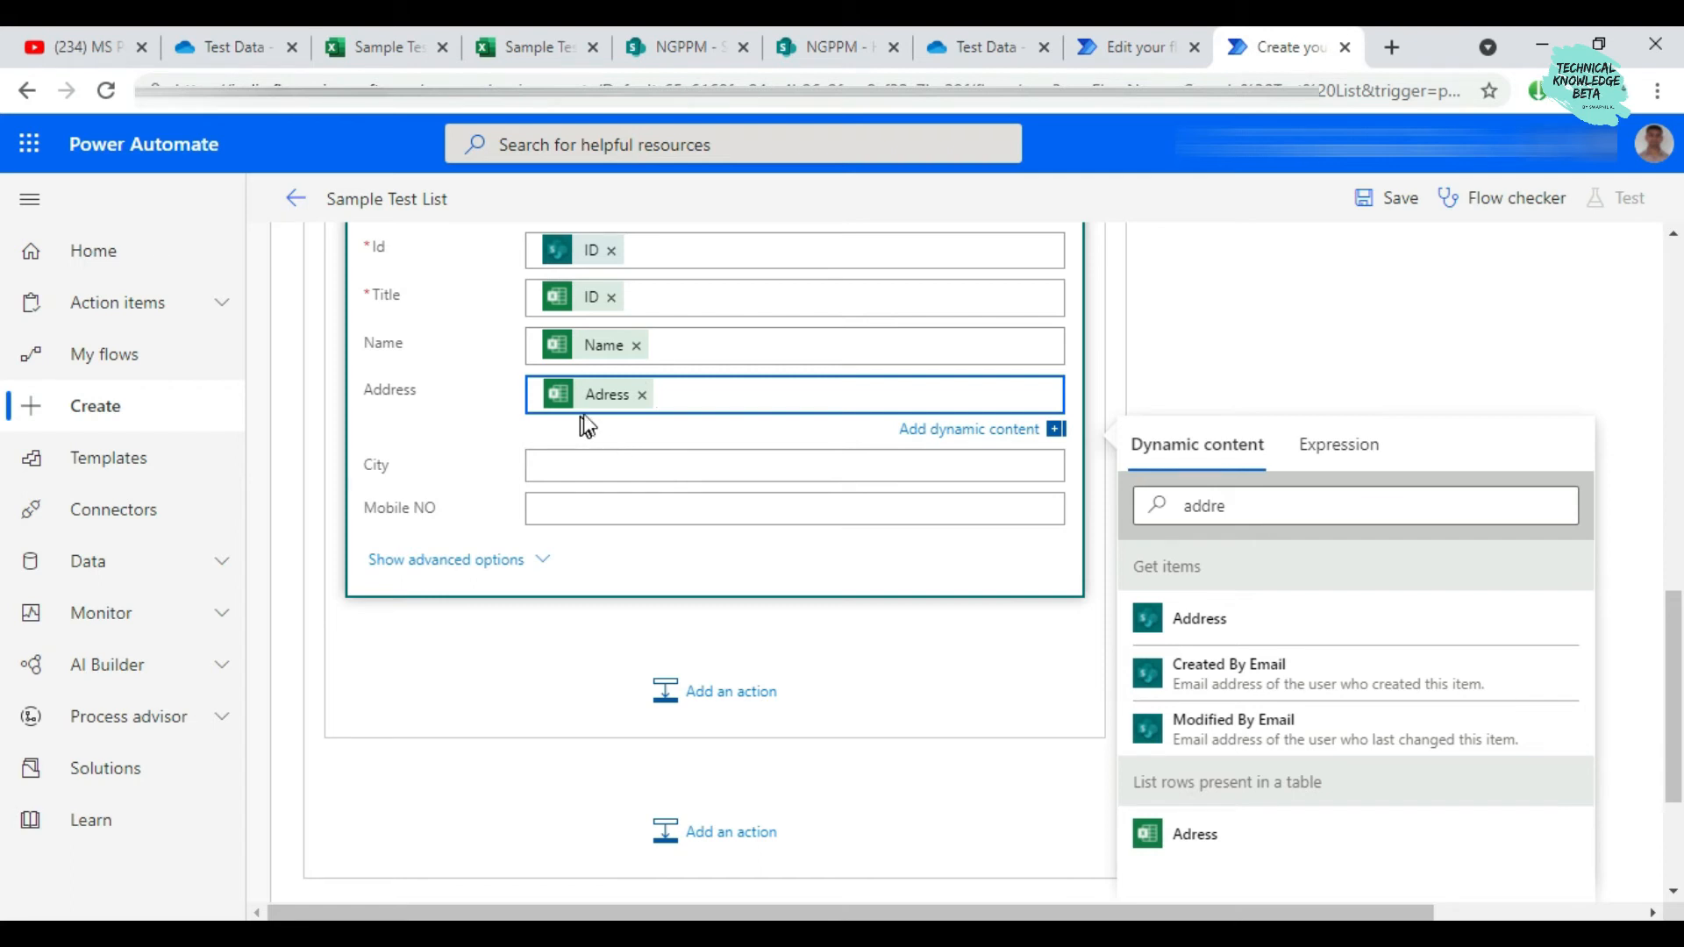
Set the Update item action's City field to the City dynamic value from List rows present in a table
click(603, 458)
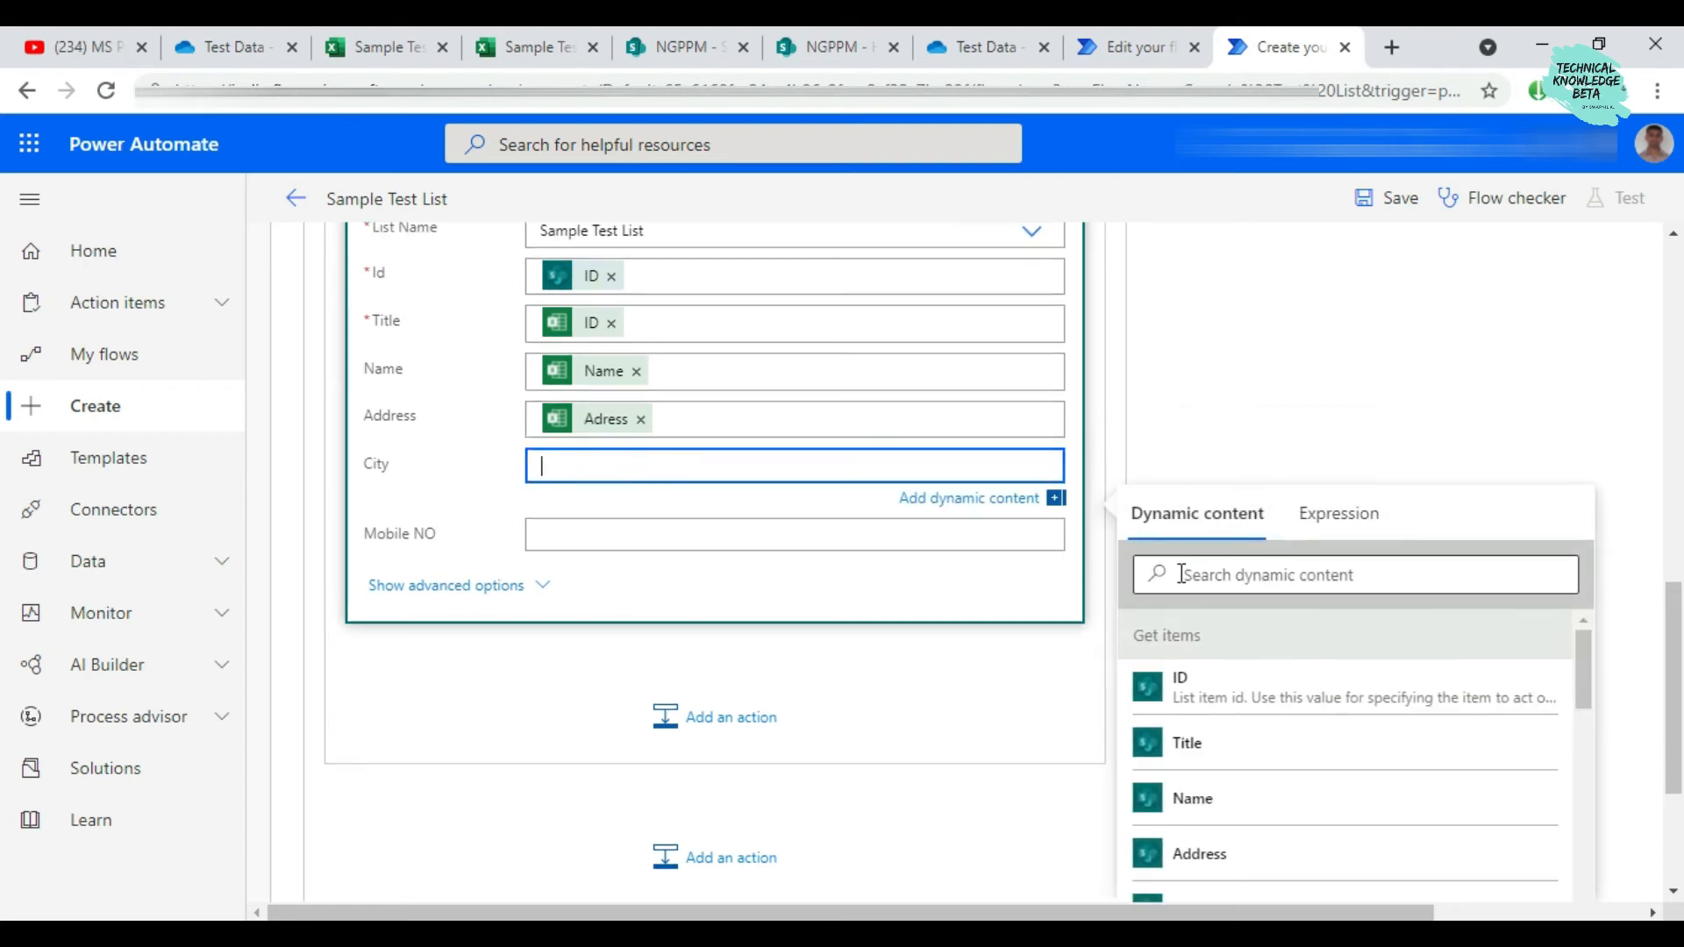
click(1180, 572)
text(ciyt)
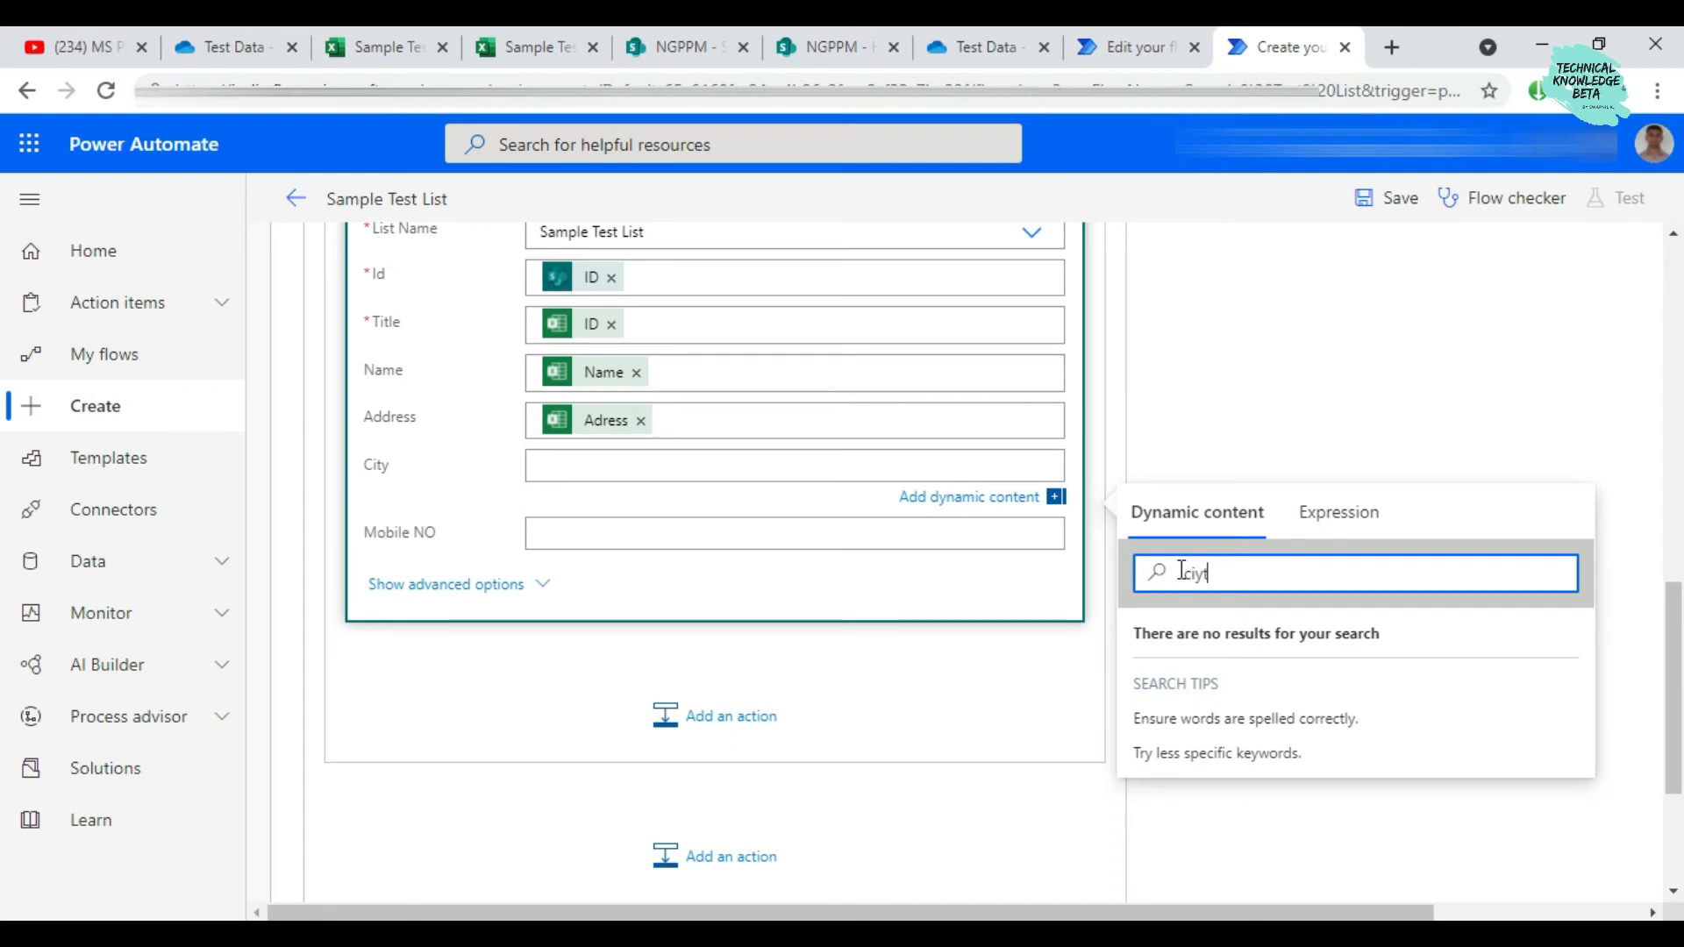
key(BackSpace)
text(ty)
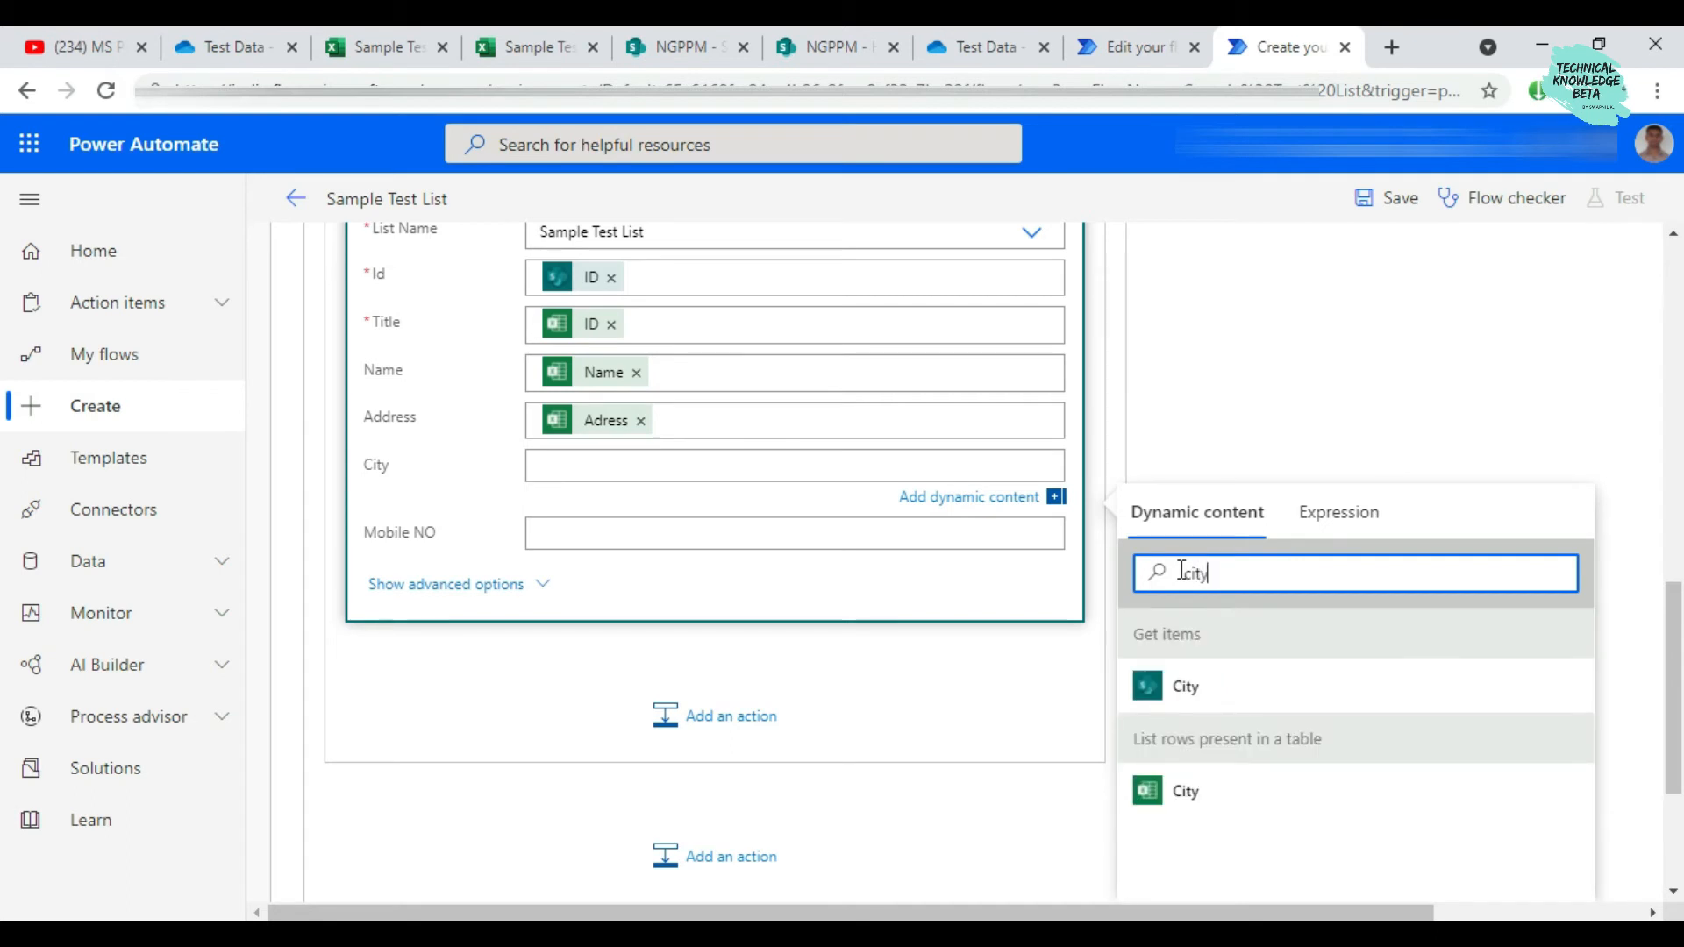
click(1203, 800)
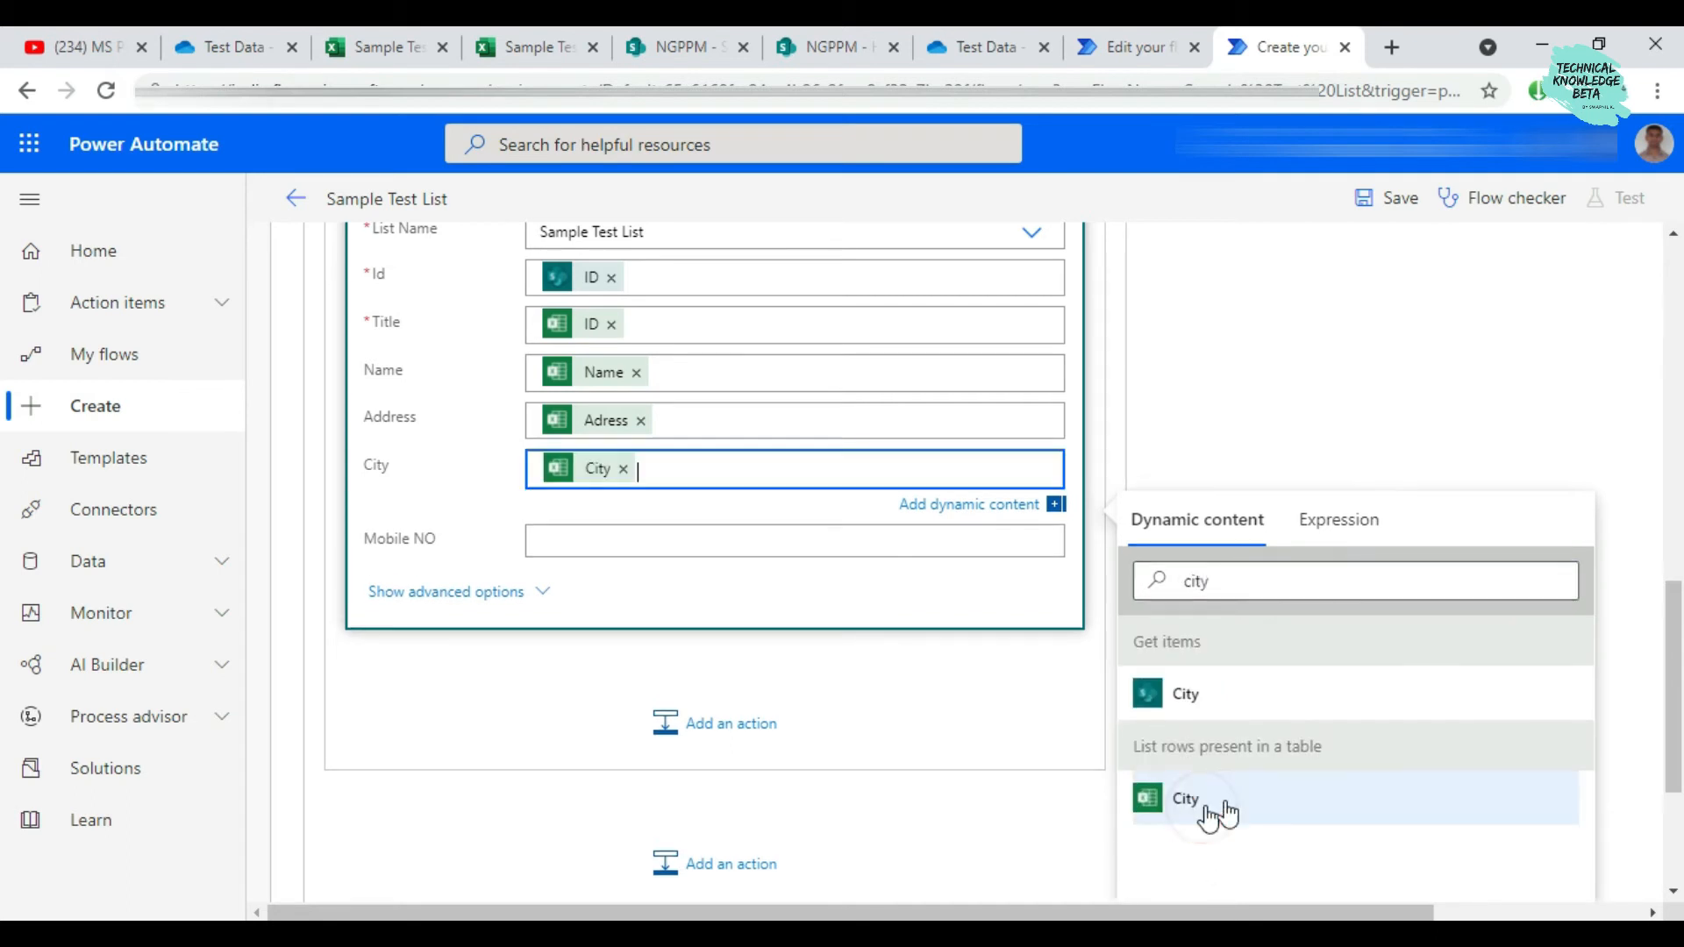
Set the Update item action's Mobile NO field to the Mobile NO dynamic value from List rows present in a table
click(654, 535)
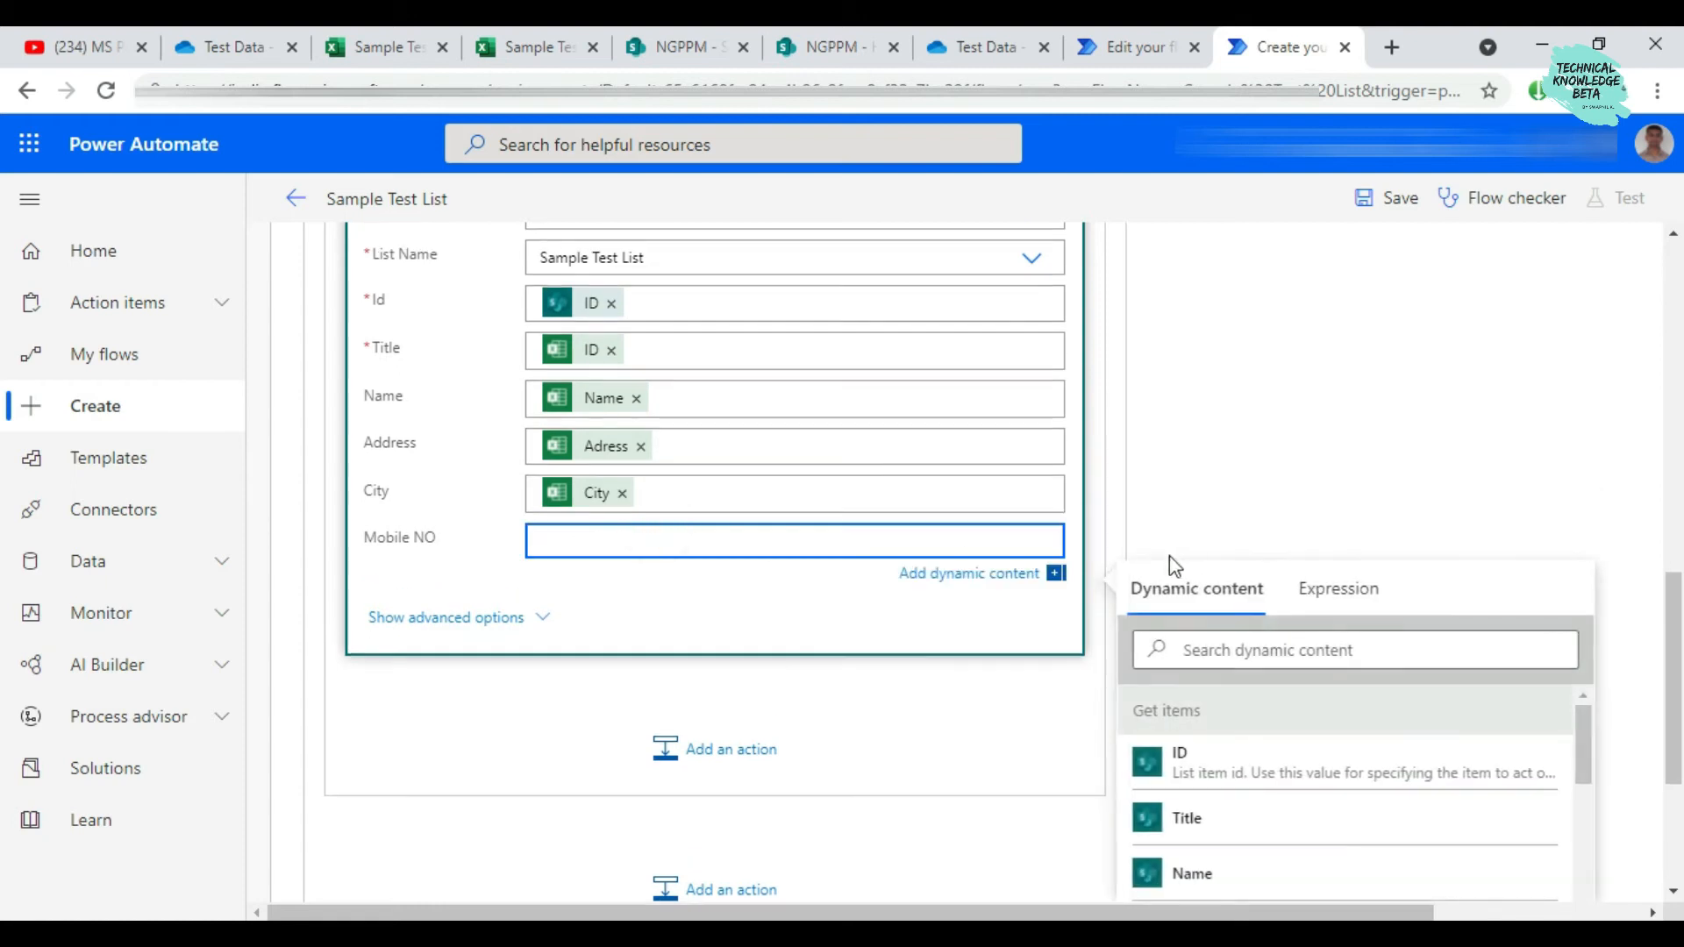
click(1199, 650)
text(mobil)
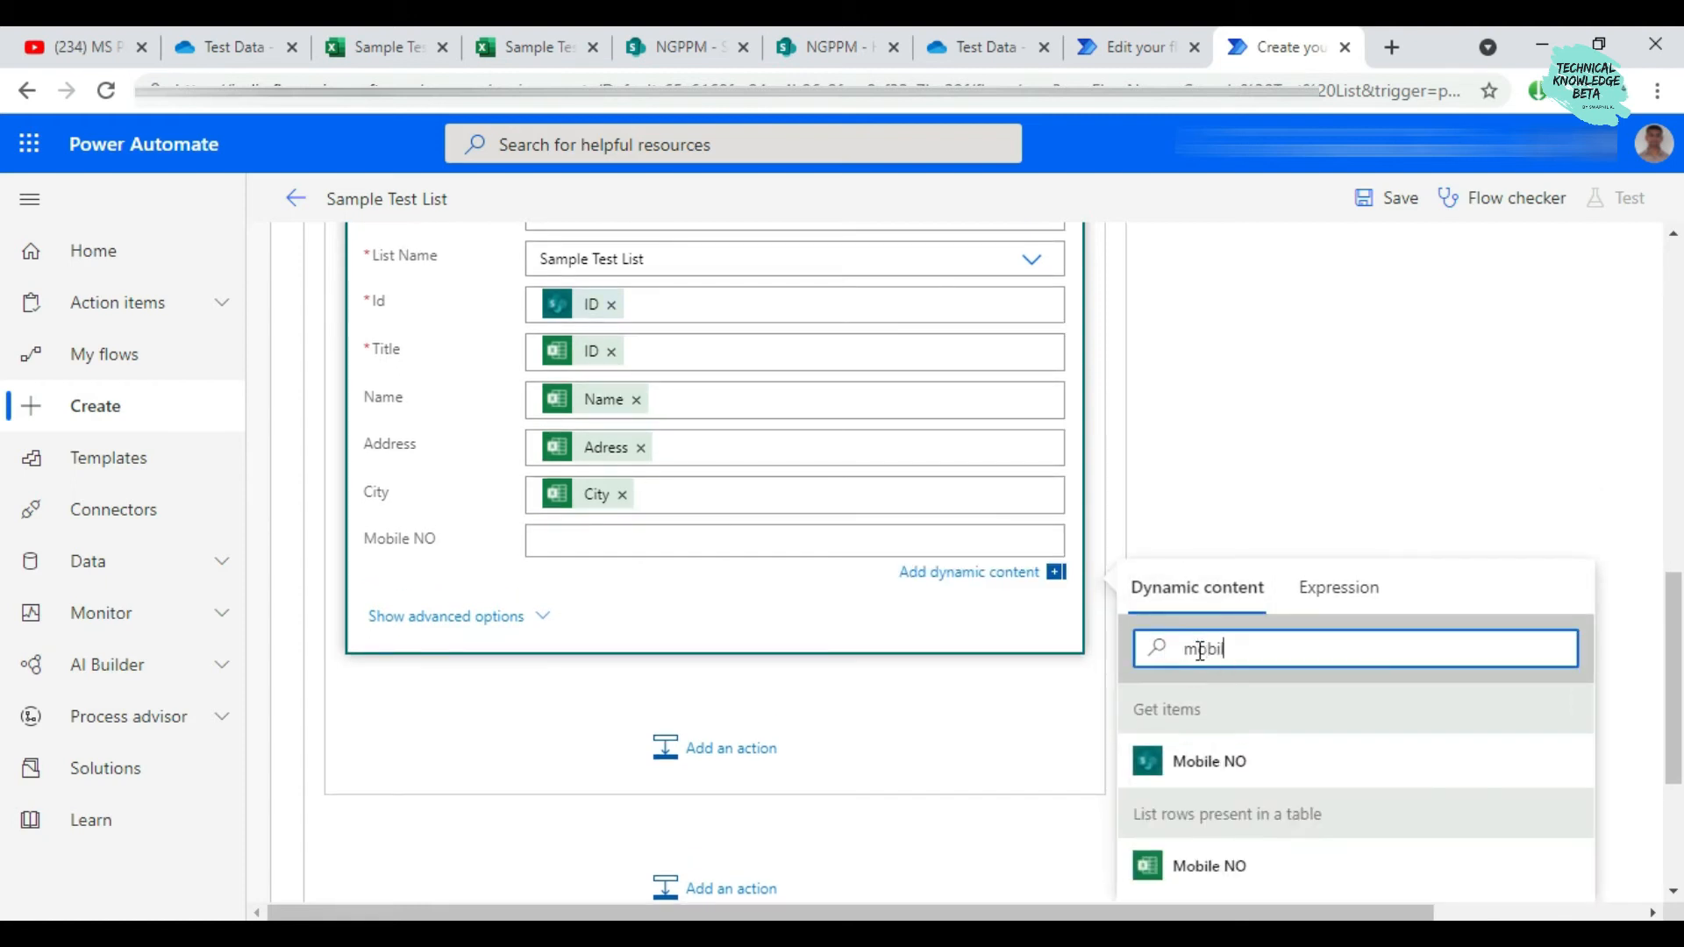
click(1228, 867)
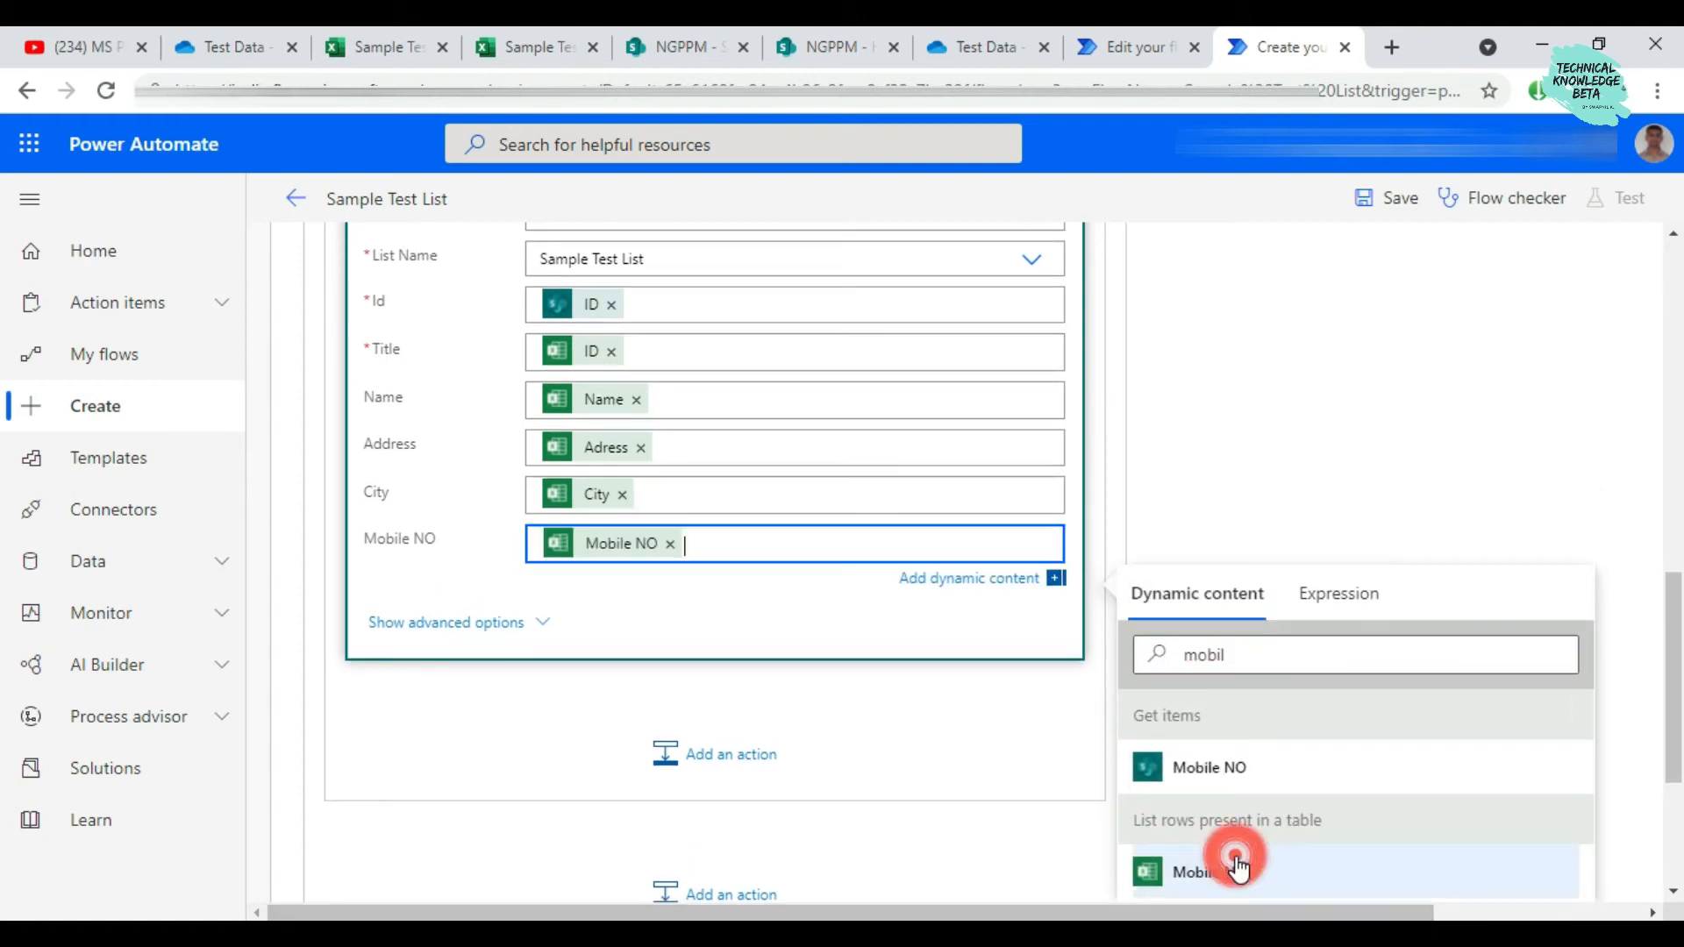
scroll(684, 528, up, 4)
scroll(877, 699, down, 4)
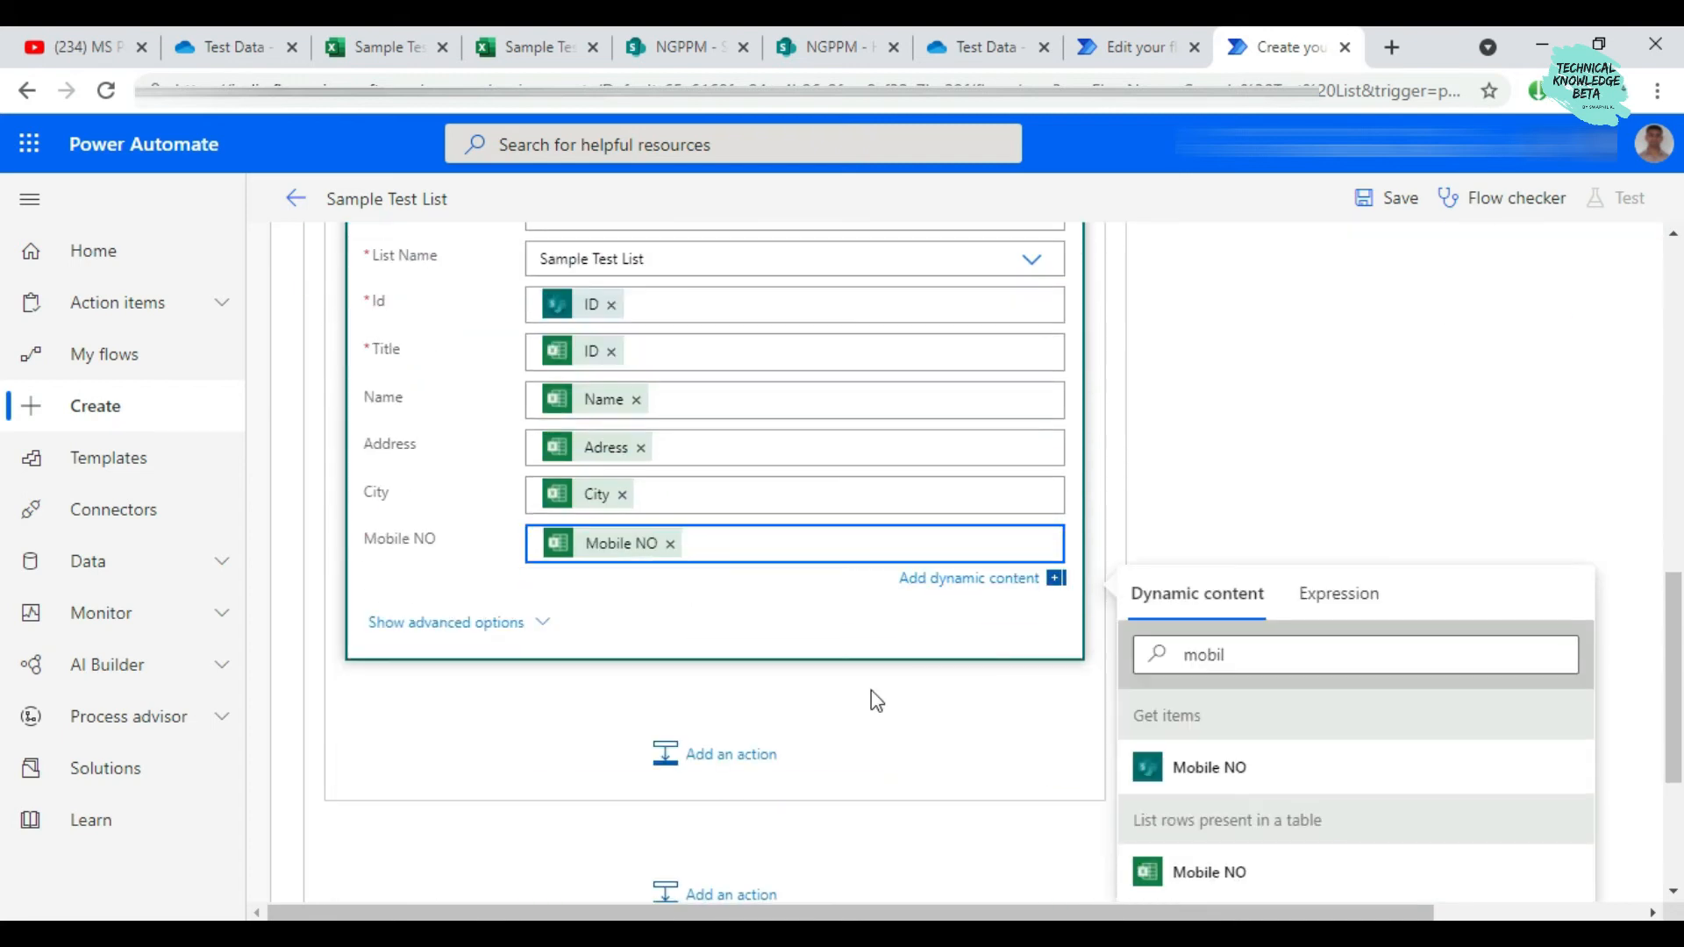
click(1282, 556)
Add a SharePoint Create item action to the condition's If no branch
scroll(1269, 546, up, 4)
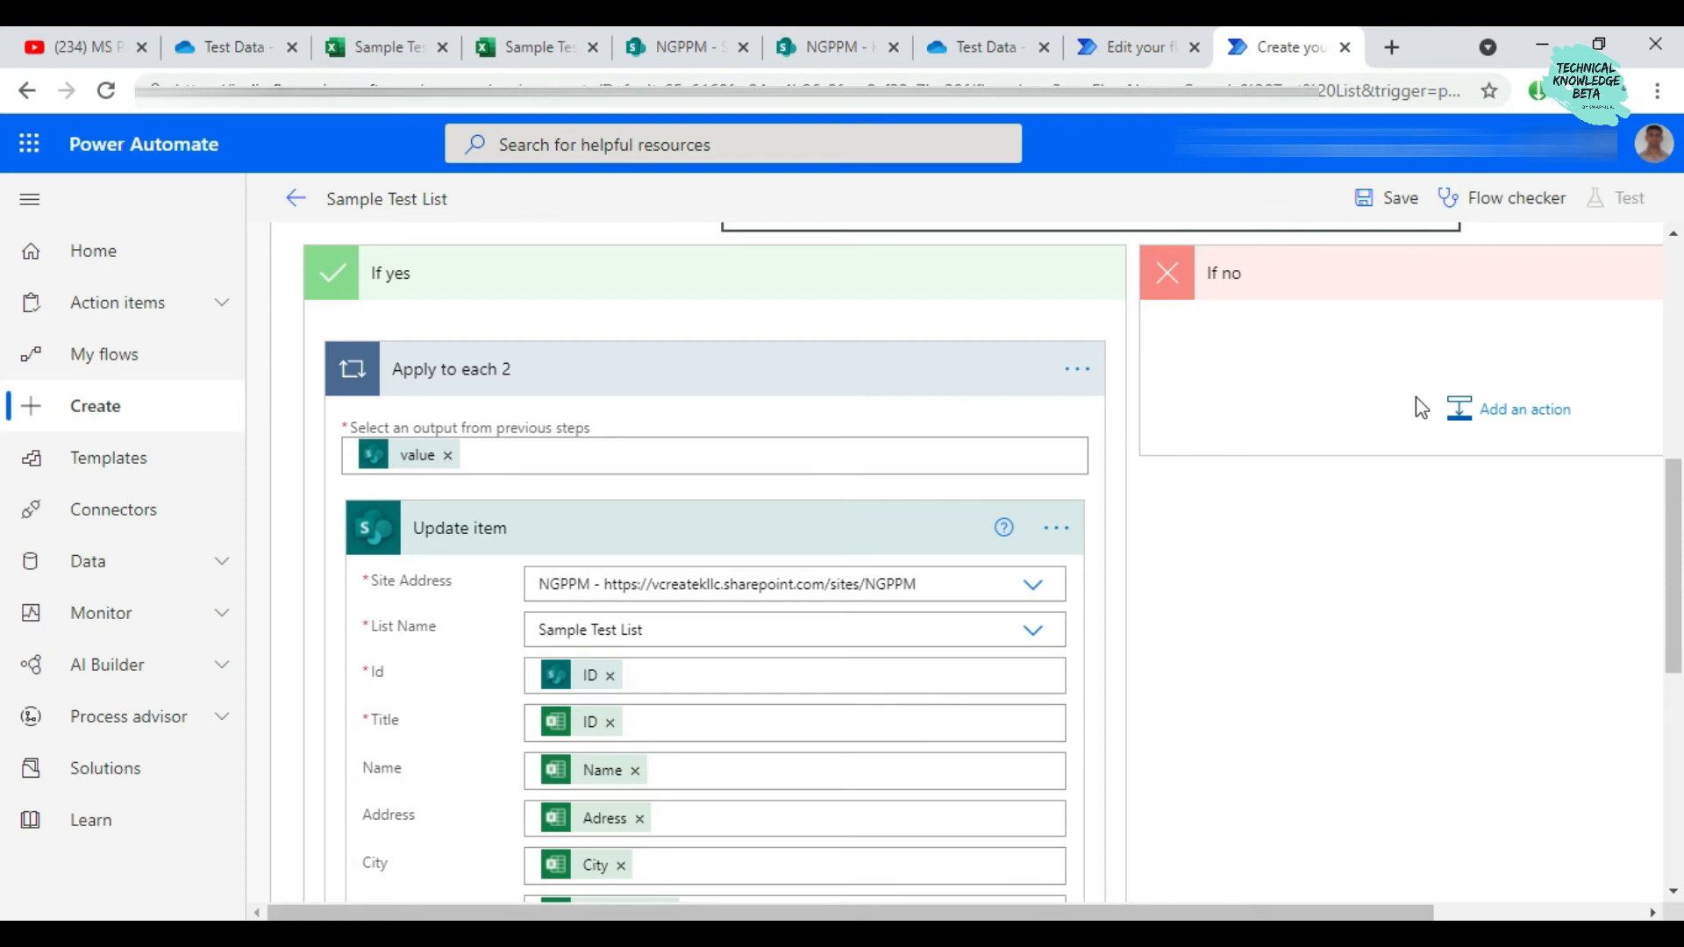
scroll(807, 482, up, 1)
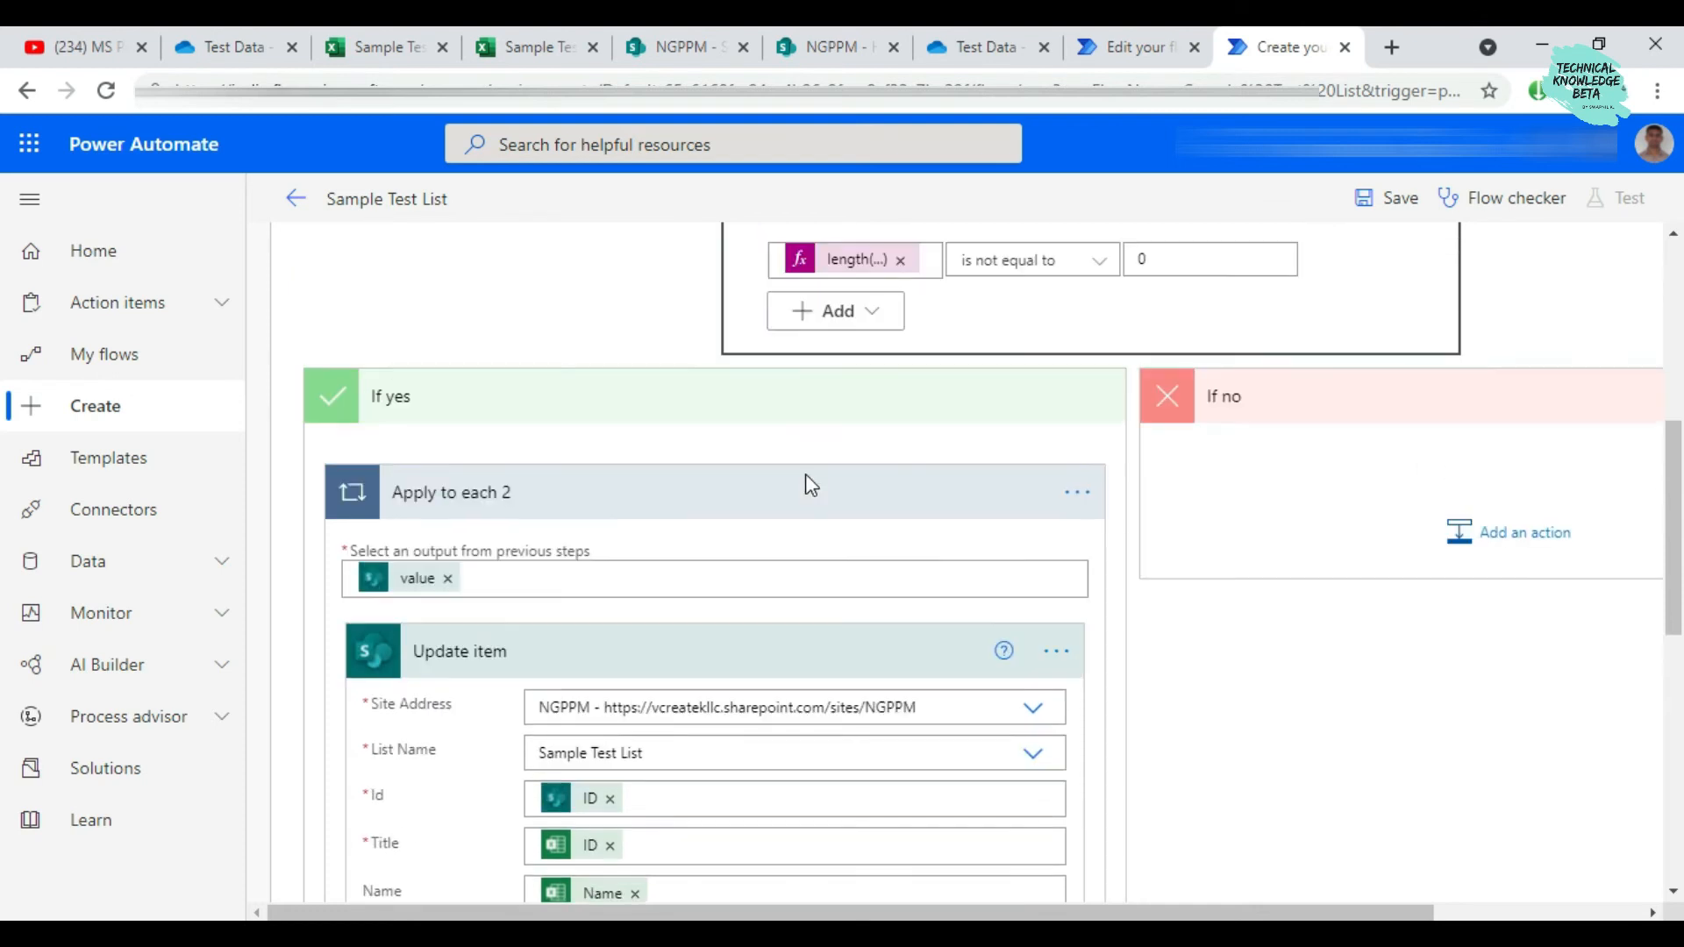
scroll(1535, 504, up, 1)
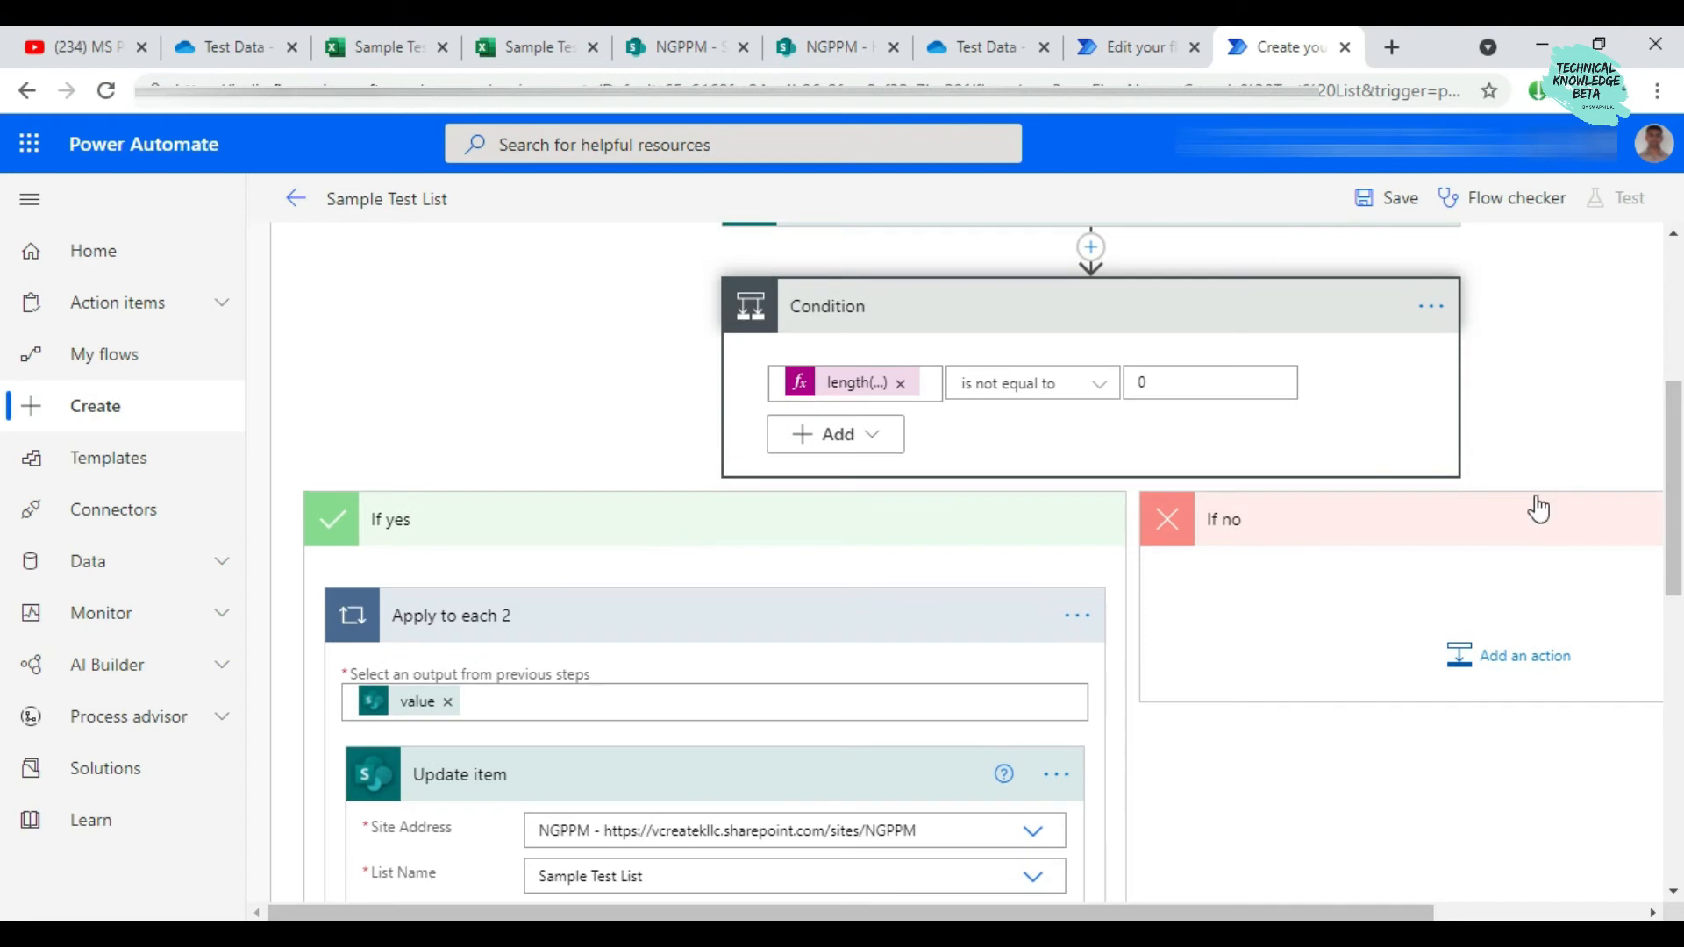
scroll(1531, 491, down, 2)
click(1499, 443)
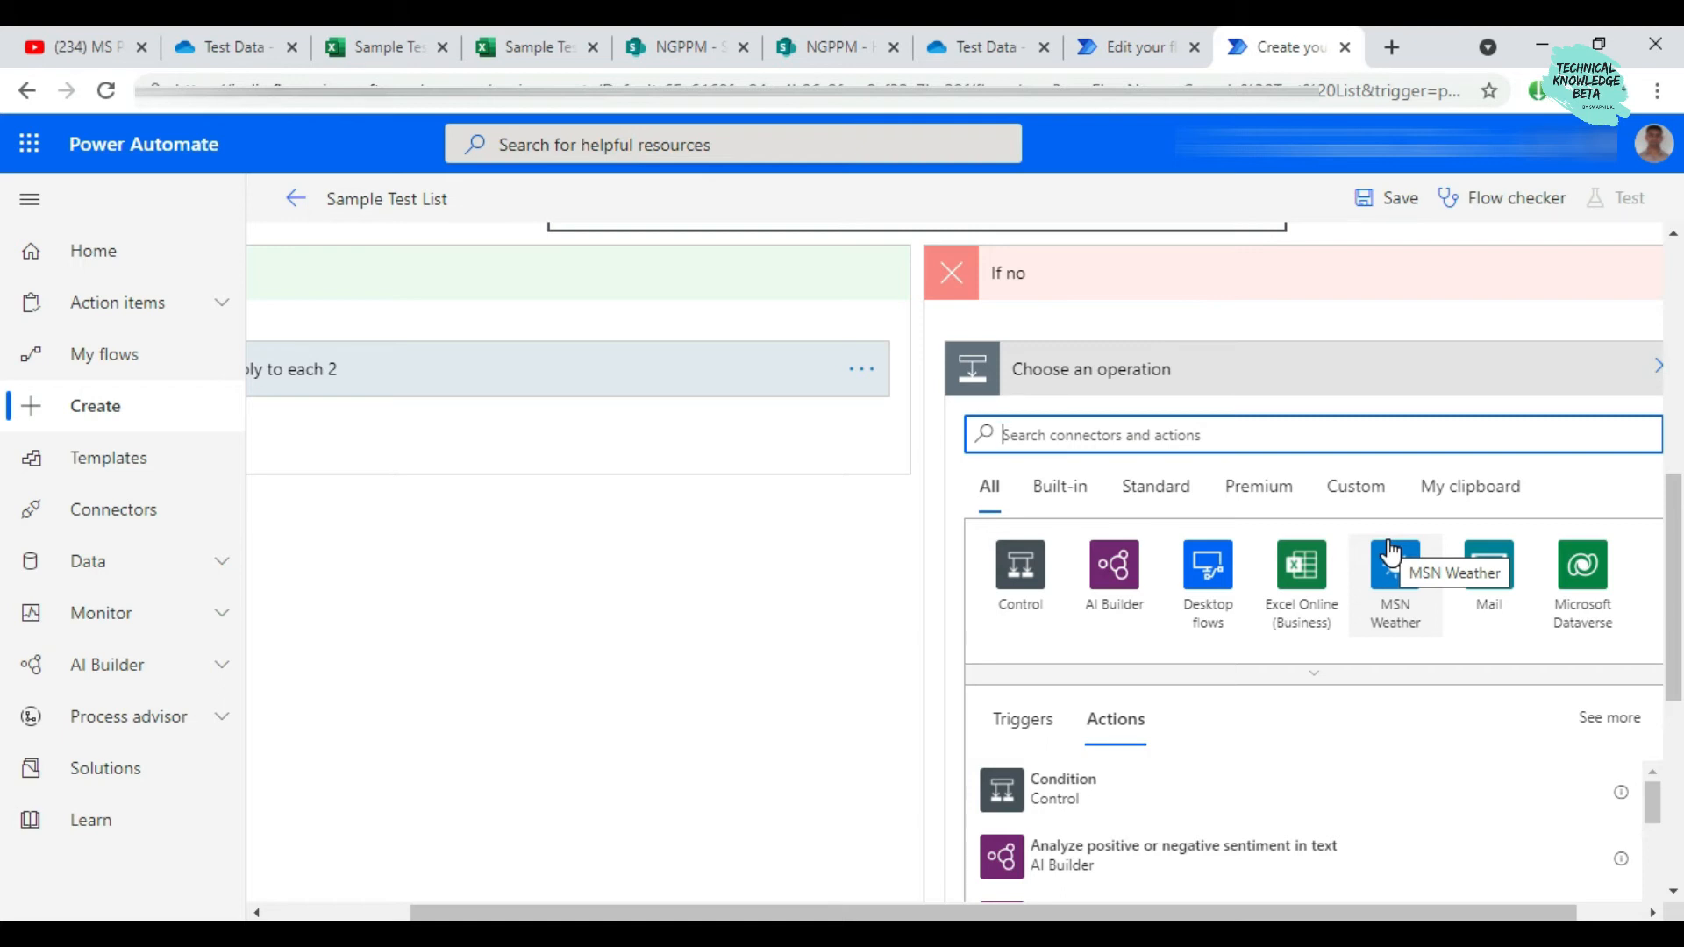
text(share)
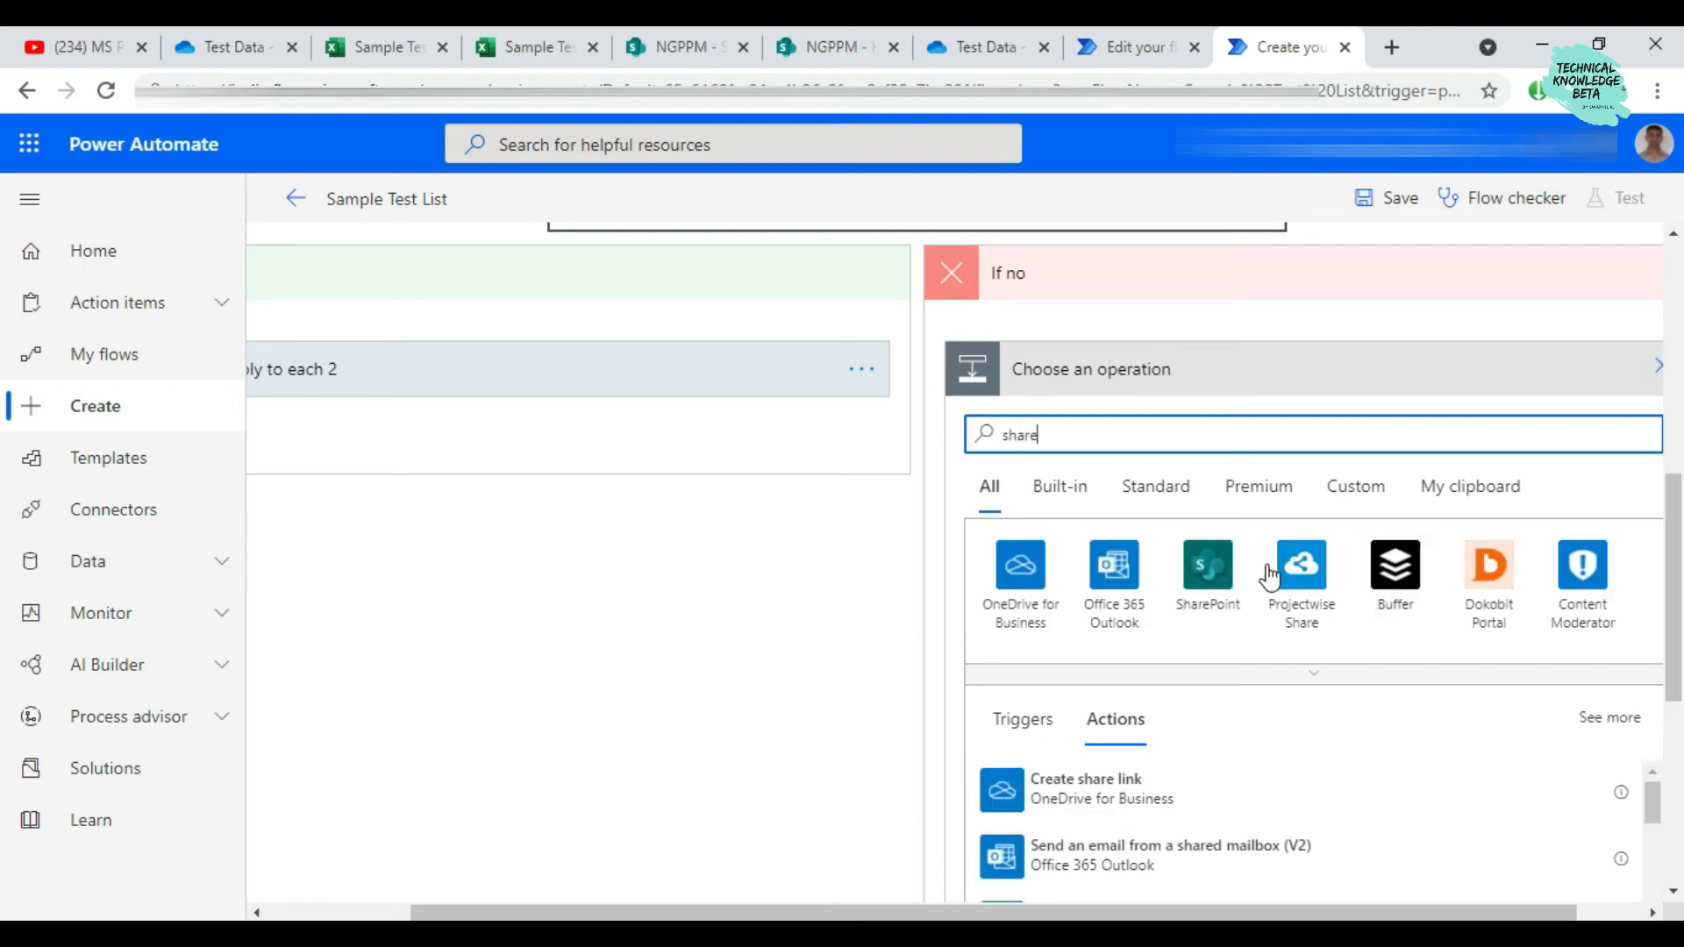
click(1209, 586)
click(1117, 435)
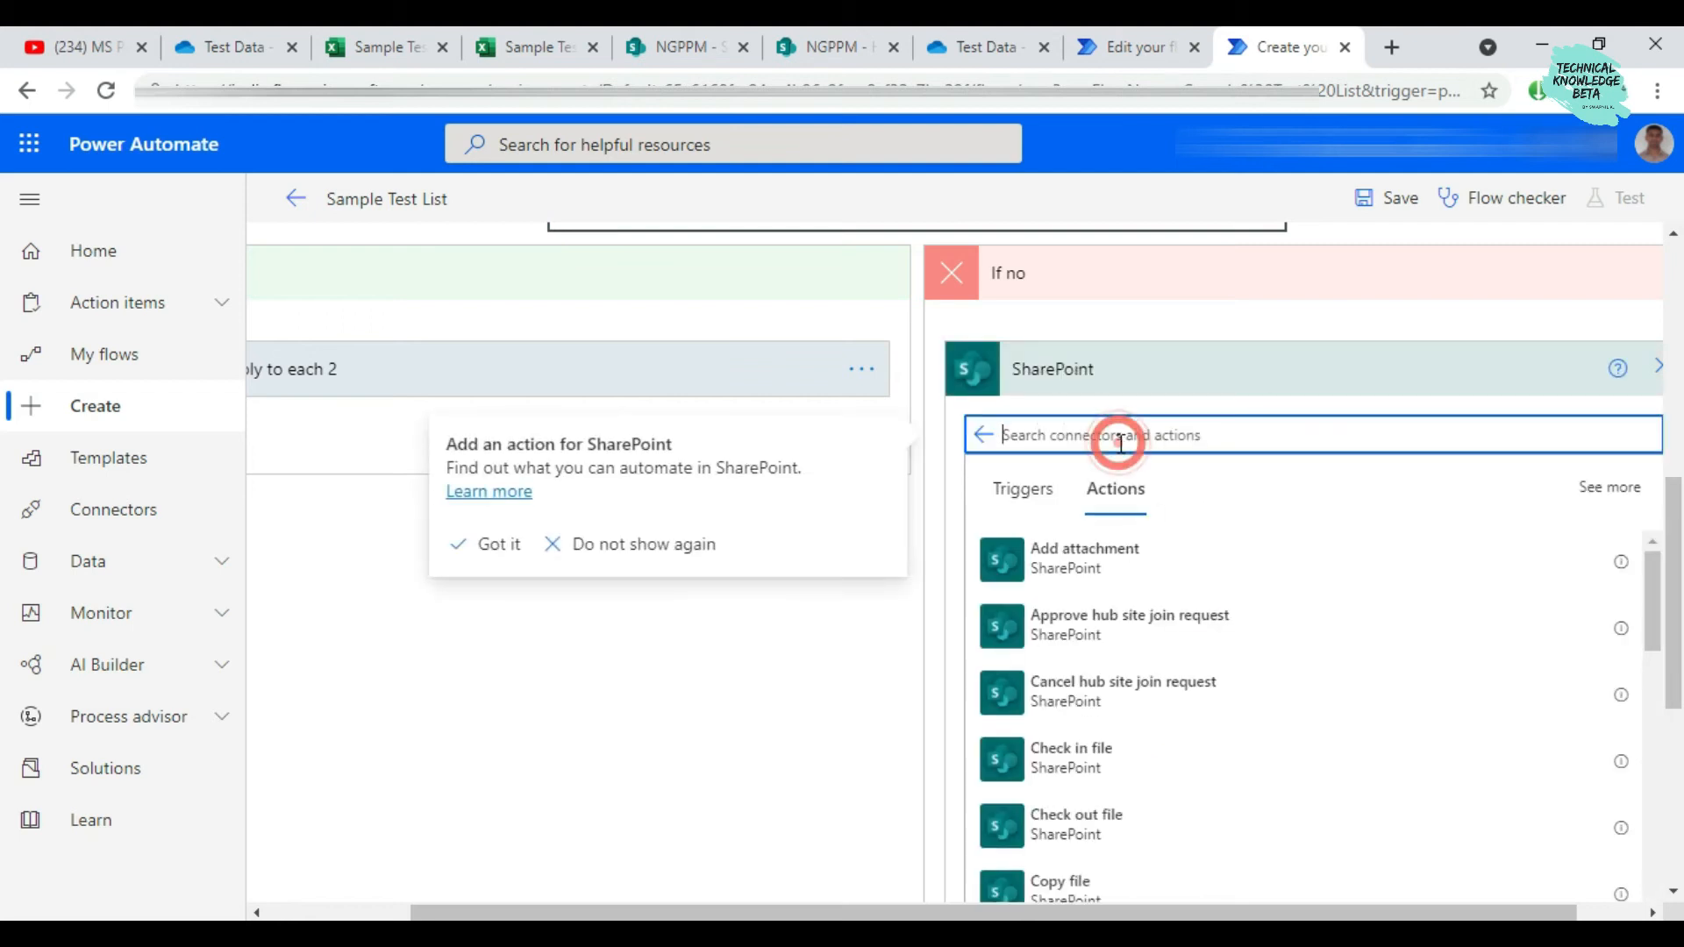
text(create)
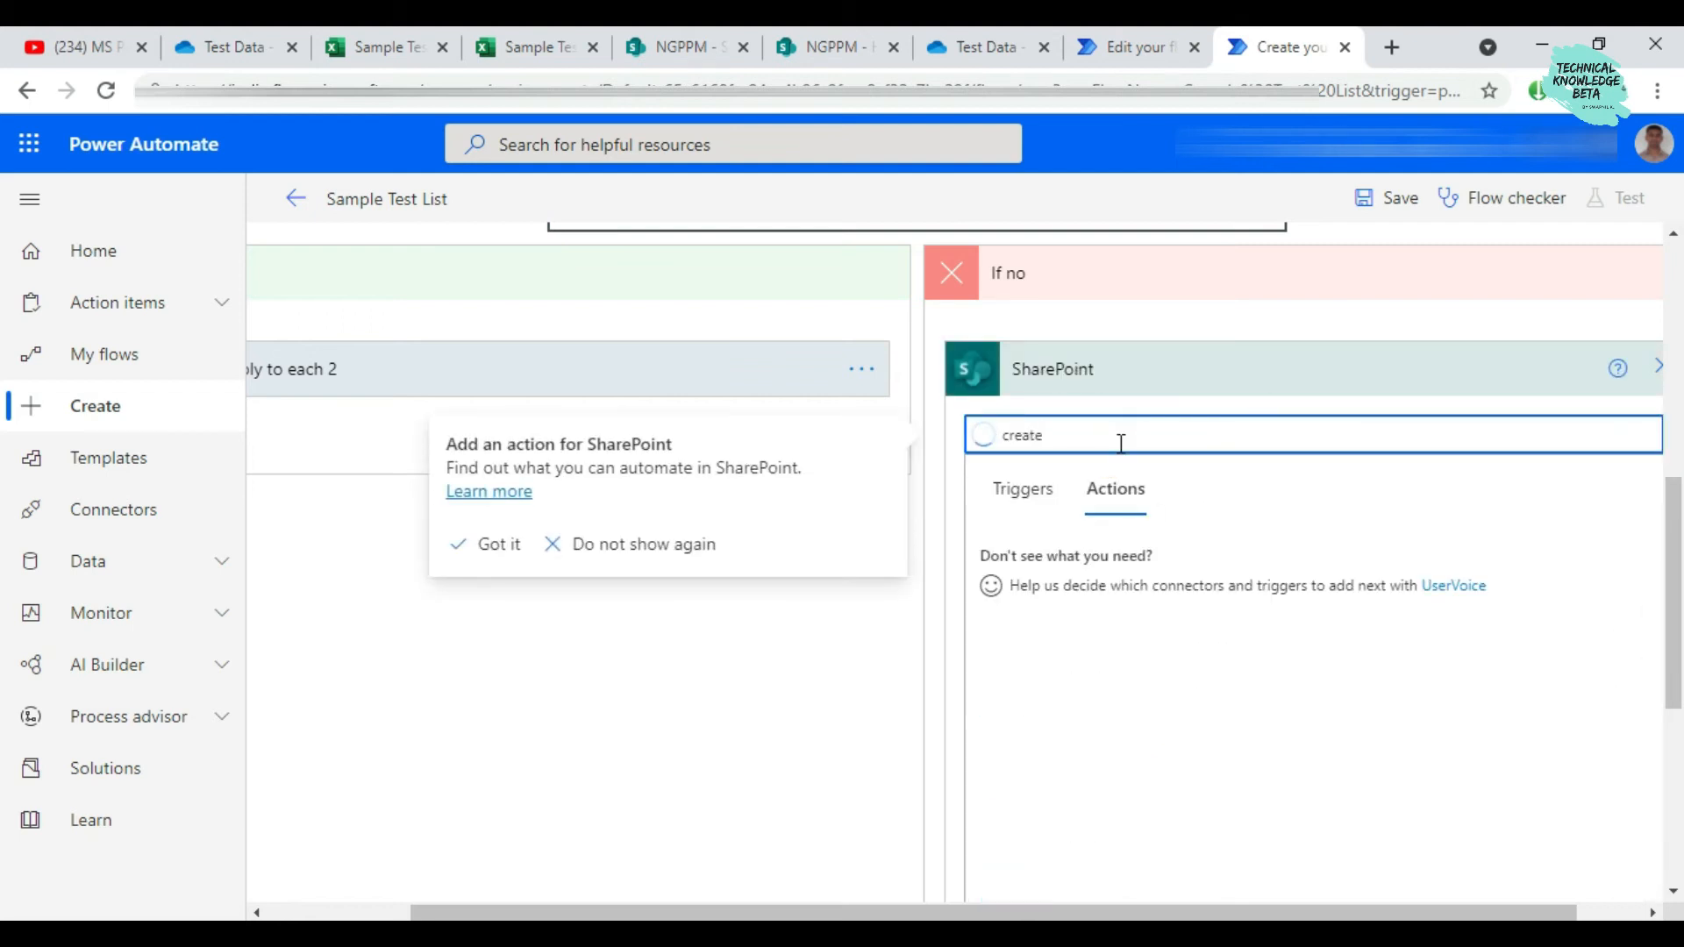
key(BackSpace)
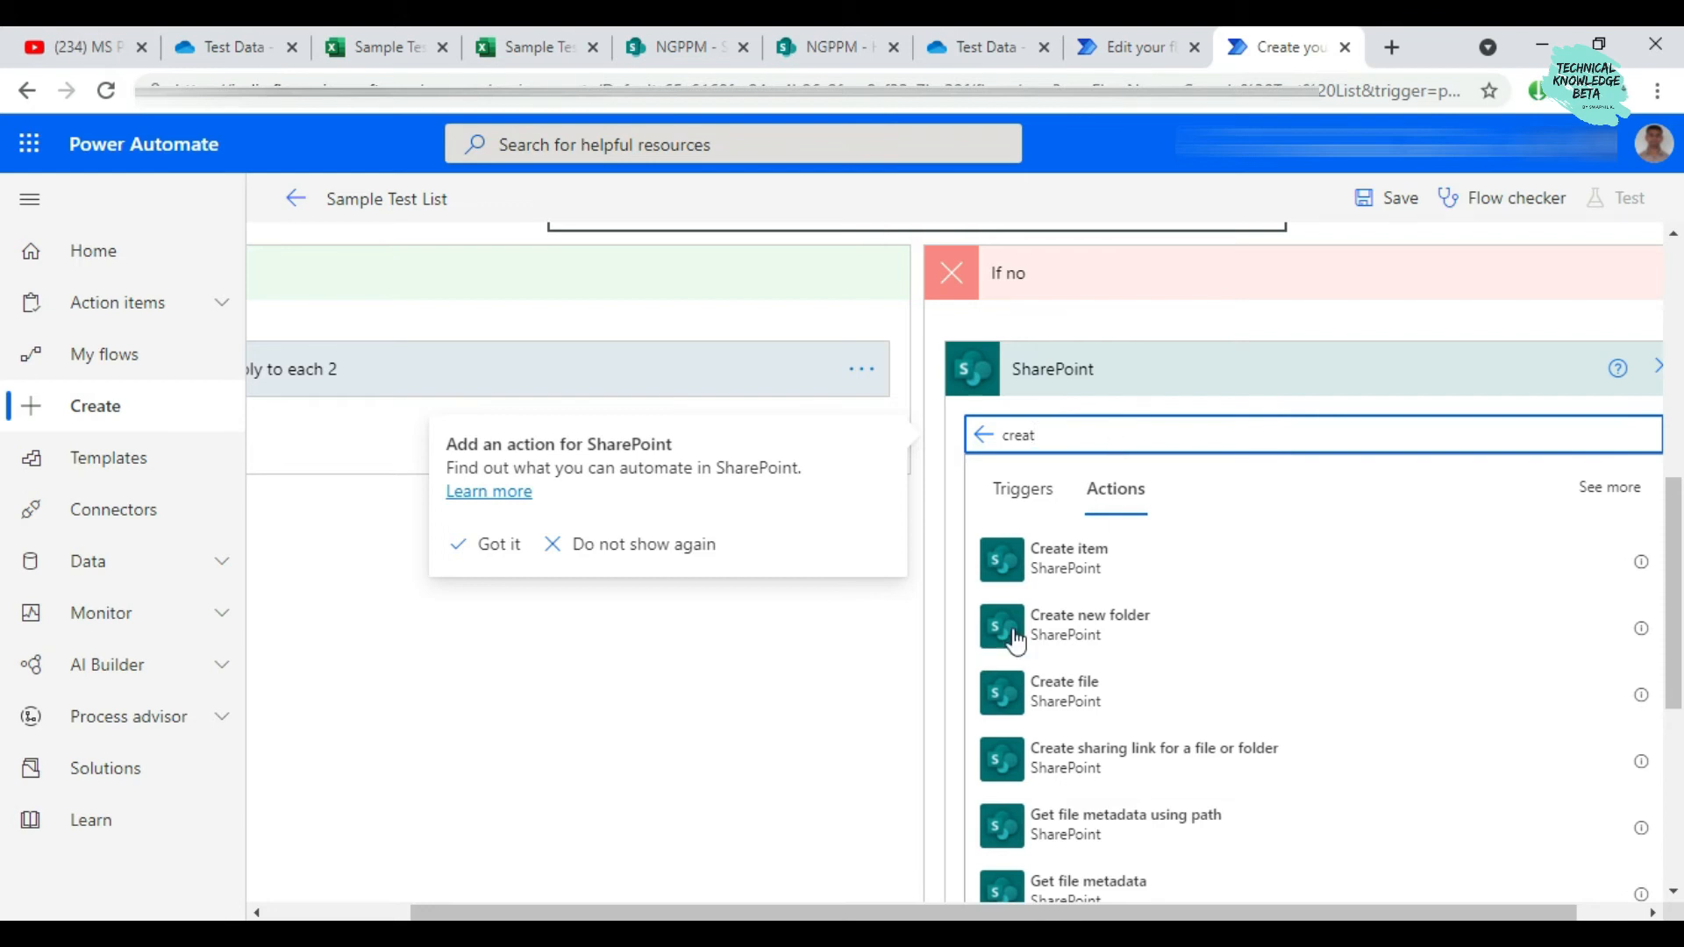
click(1107, 561)
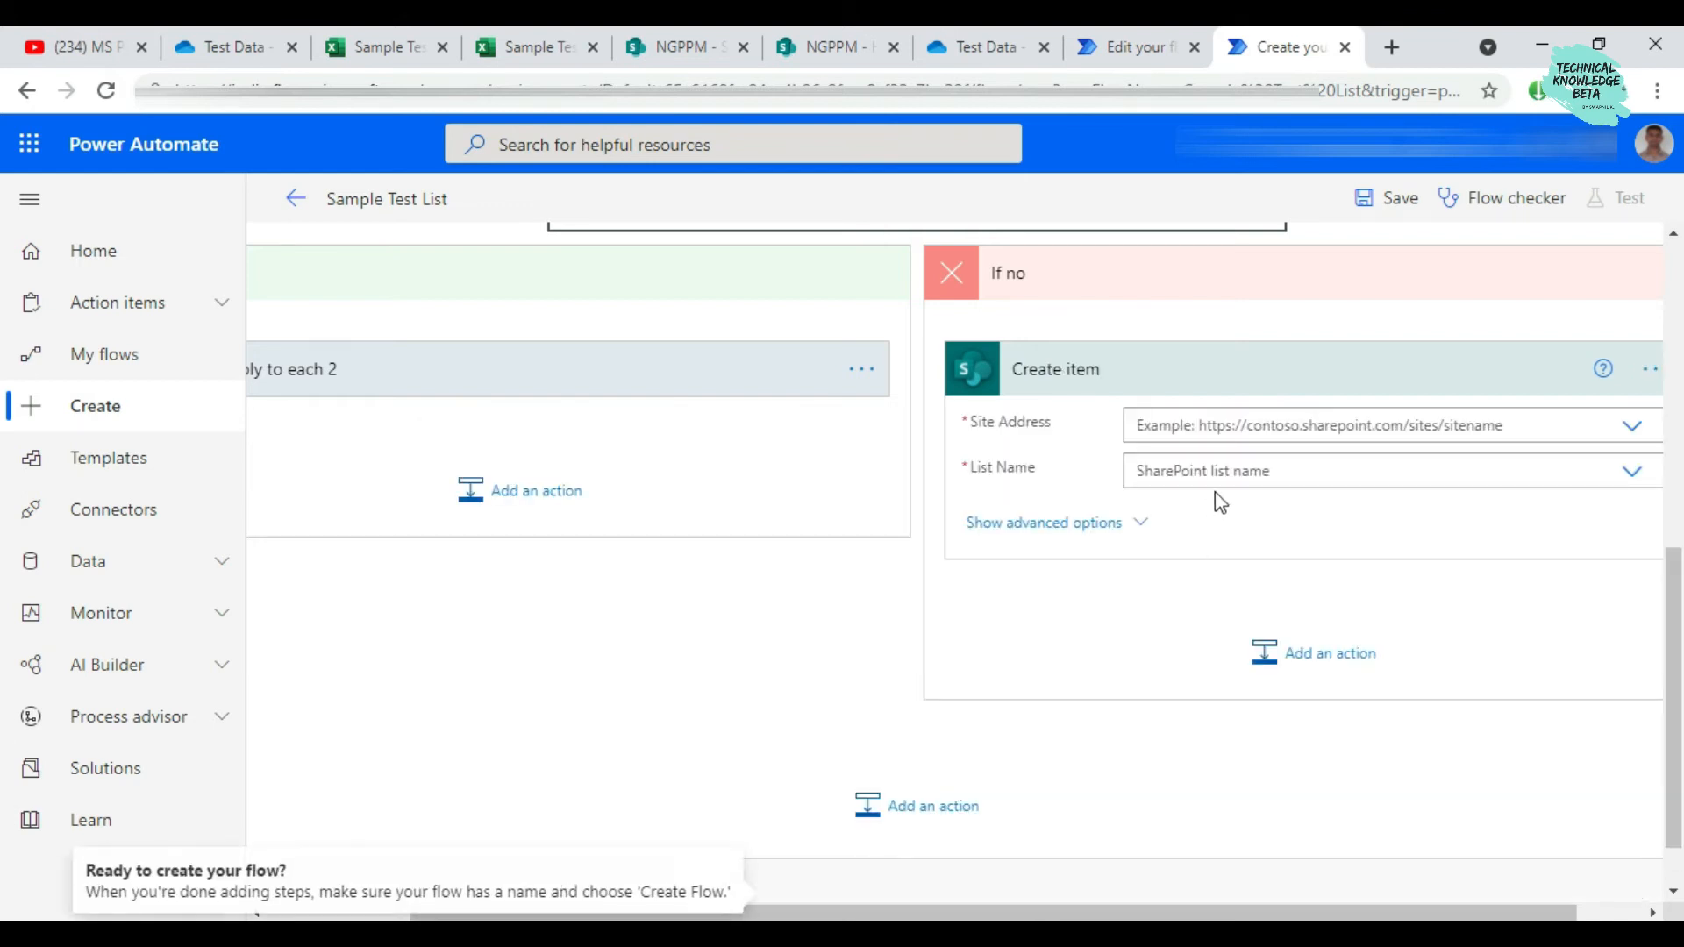
Set the Create item action's site address to NGPPM and its list name to Sample Test List
click(1402, 422)
click(1629, 426)
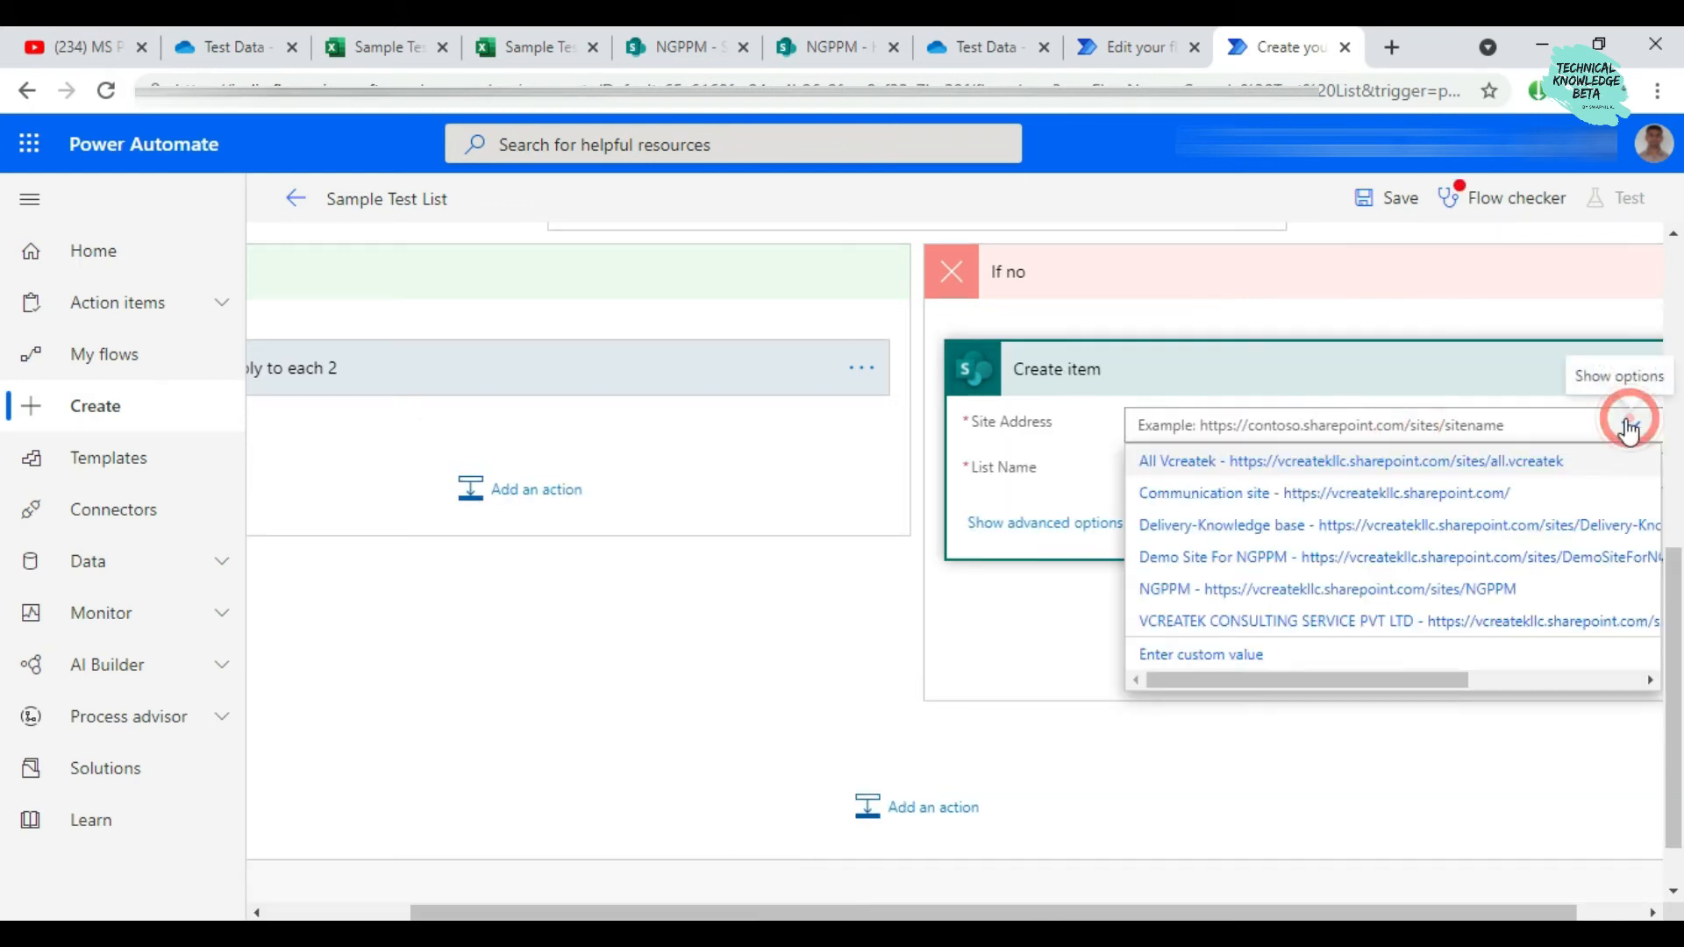
click(1629, 427)
click(1630, 426)
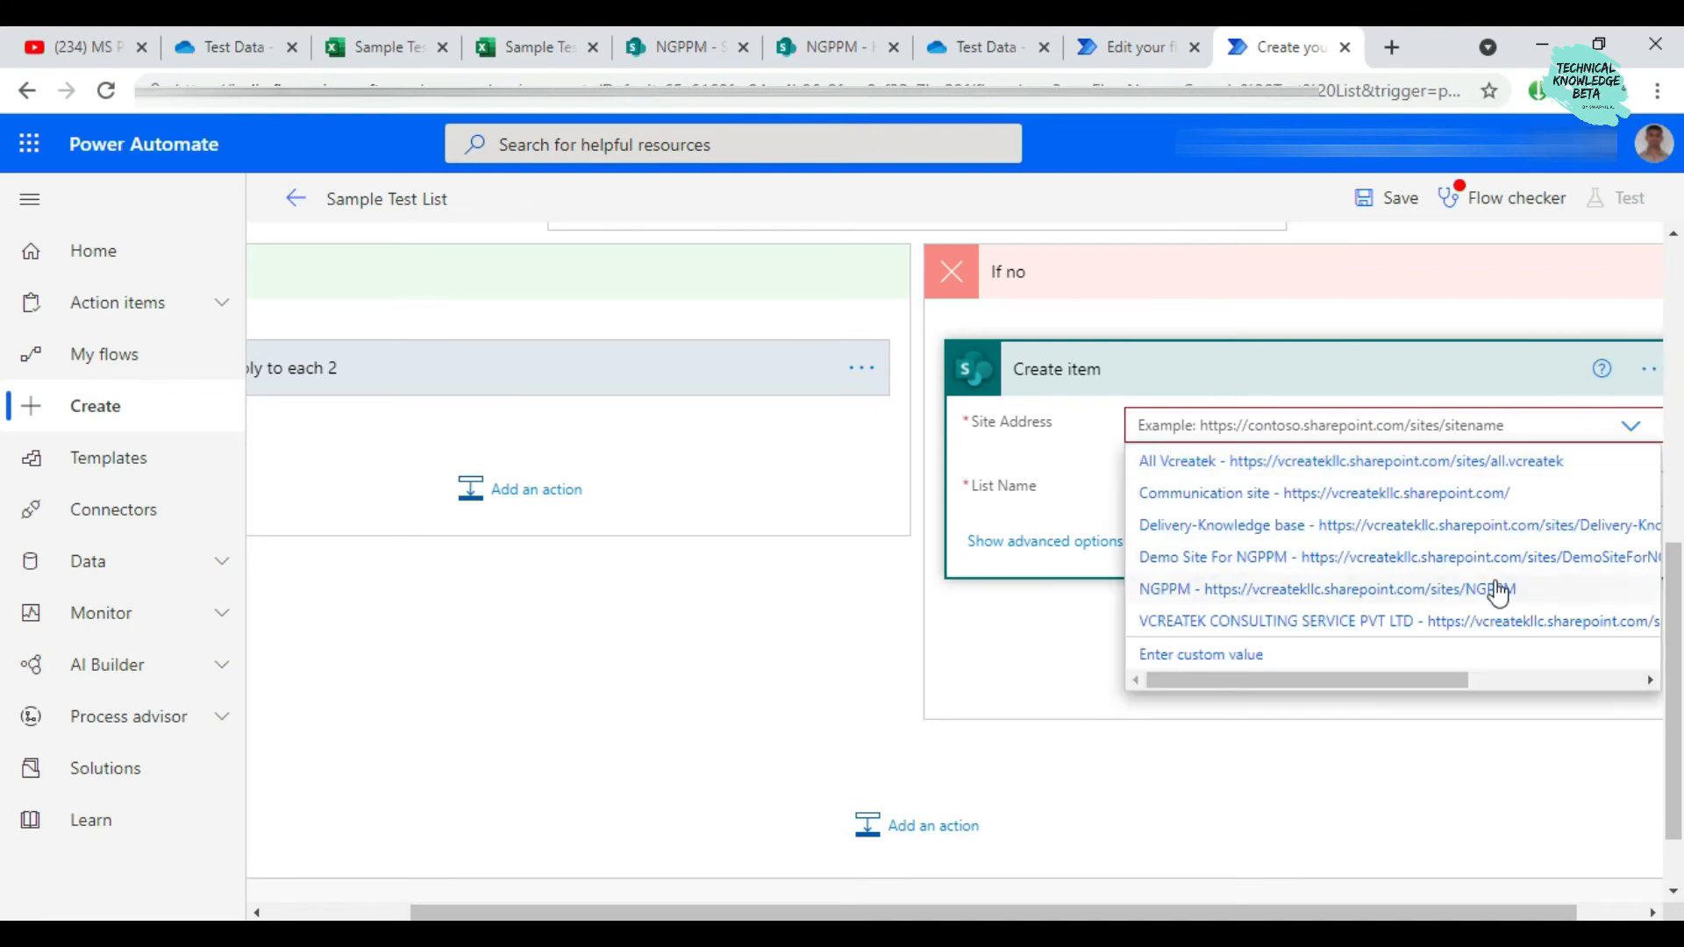
click(1494, 588)
click(1629, 475)
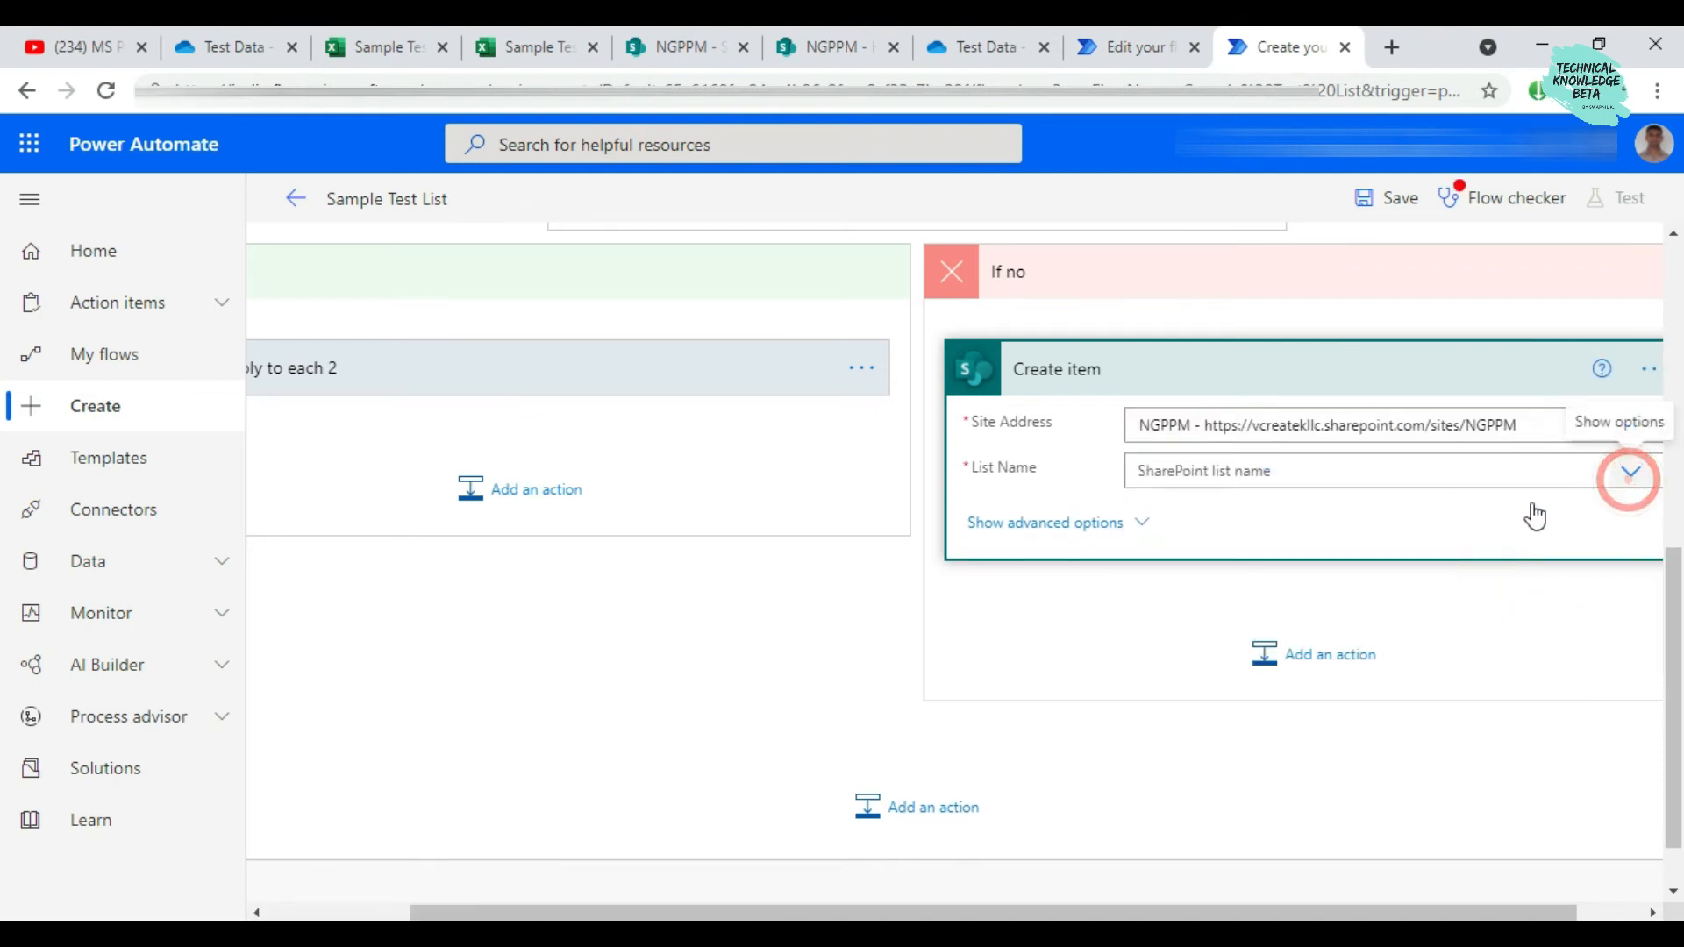
click(1186, 729)
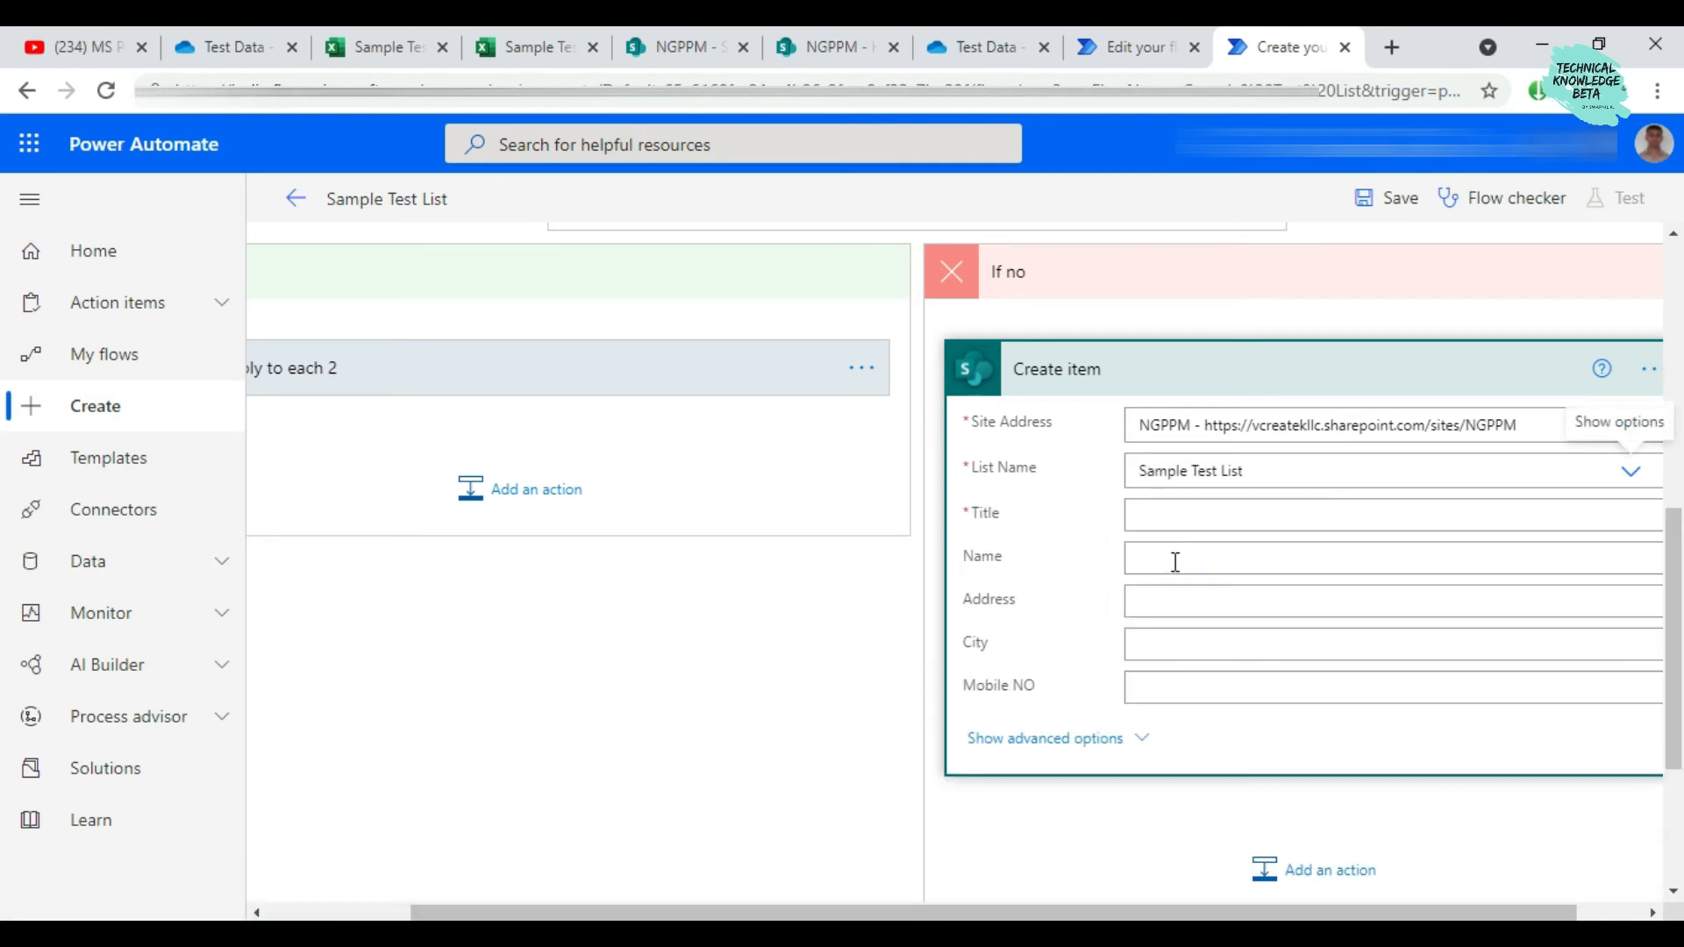
Set the Create item action's Title field to the ID dynamic value from List rows present in a table
click(1185, 511)
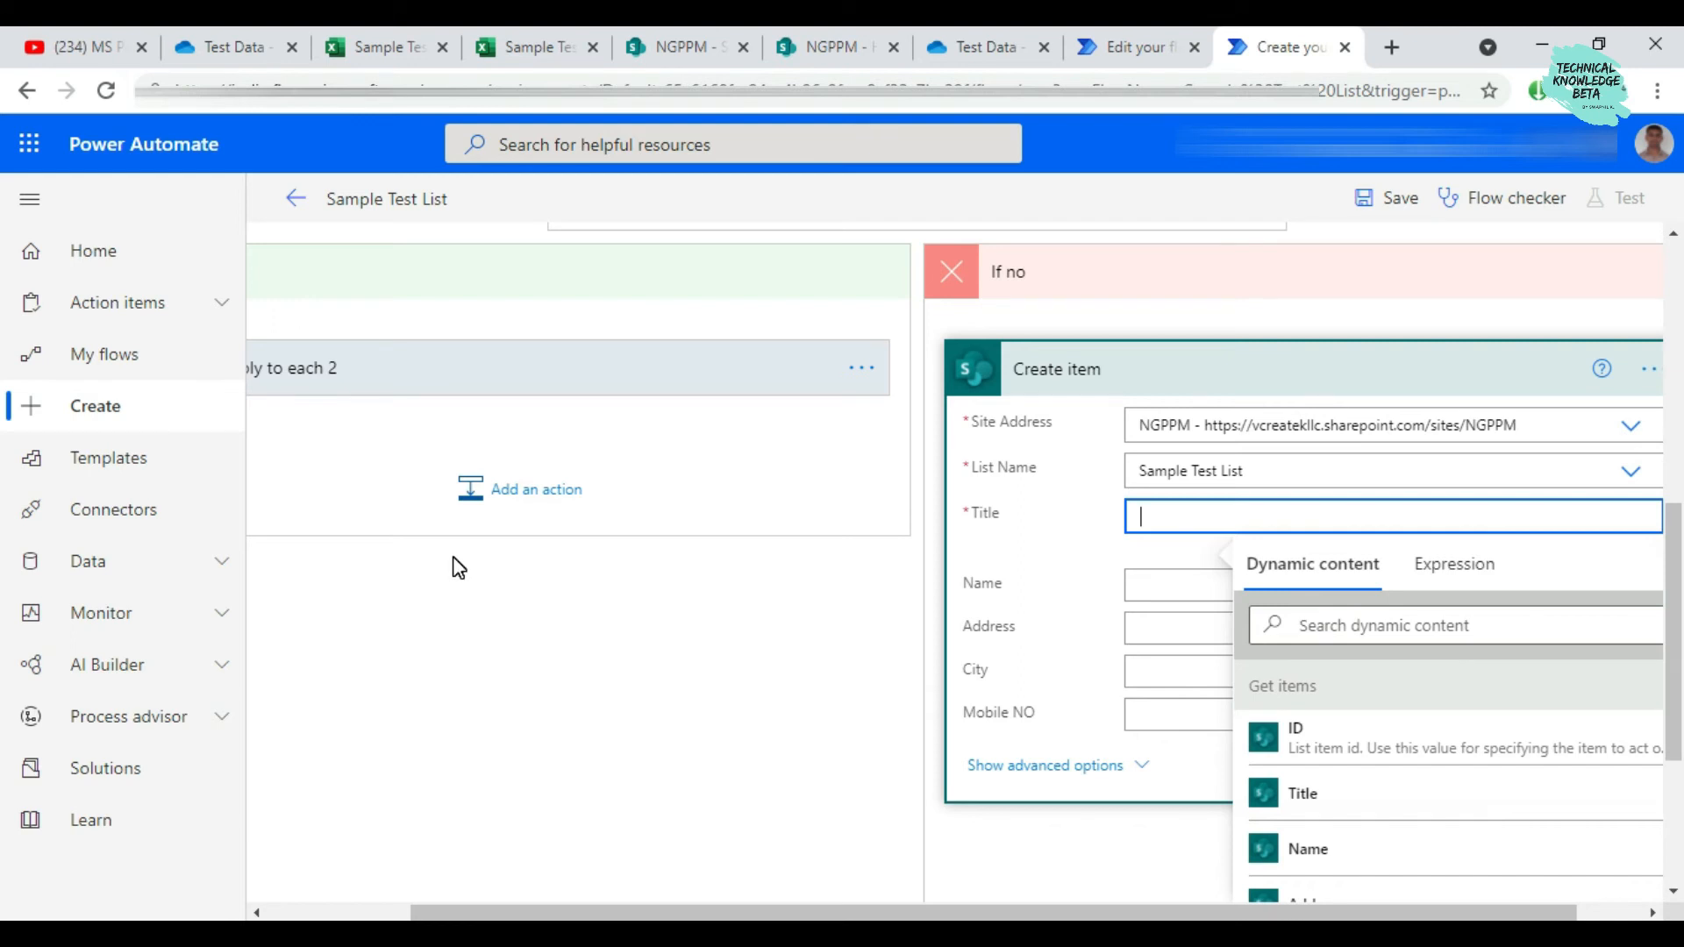
click(1201, 512)
click(1292, 620)
text(id)
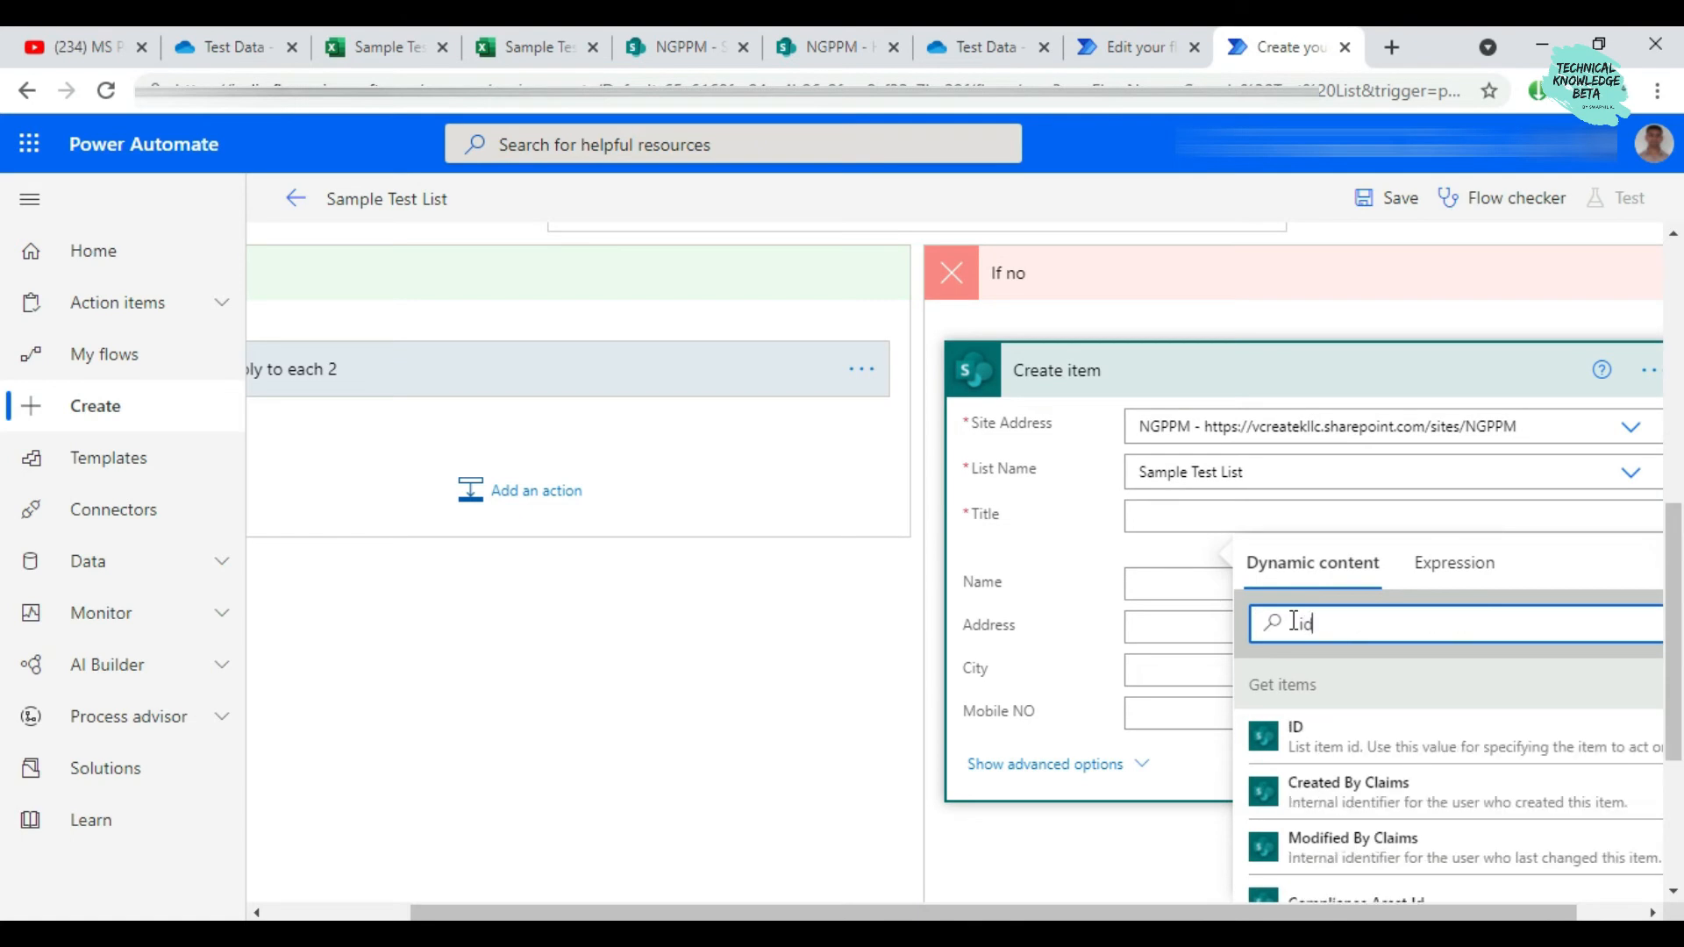
scroll(1346, 781, down, 3)
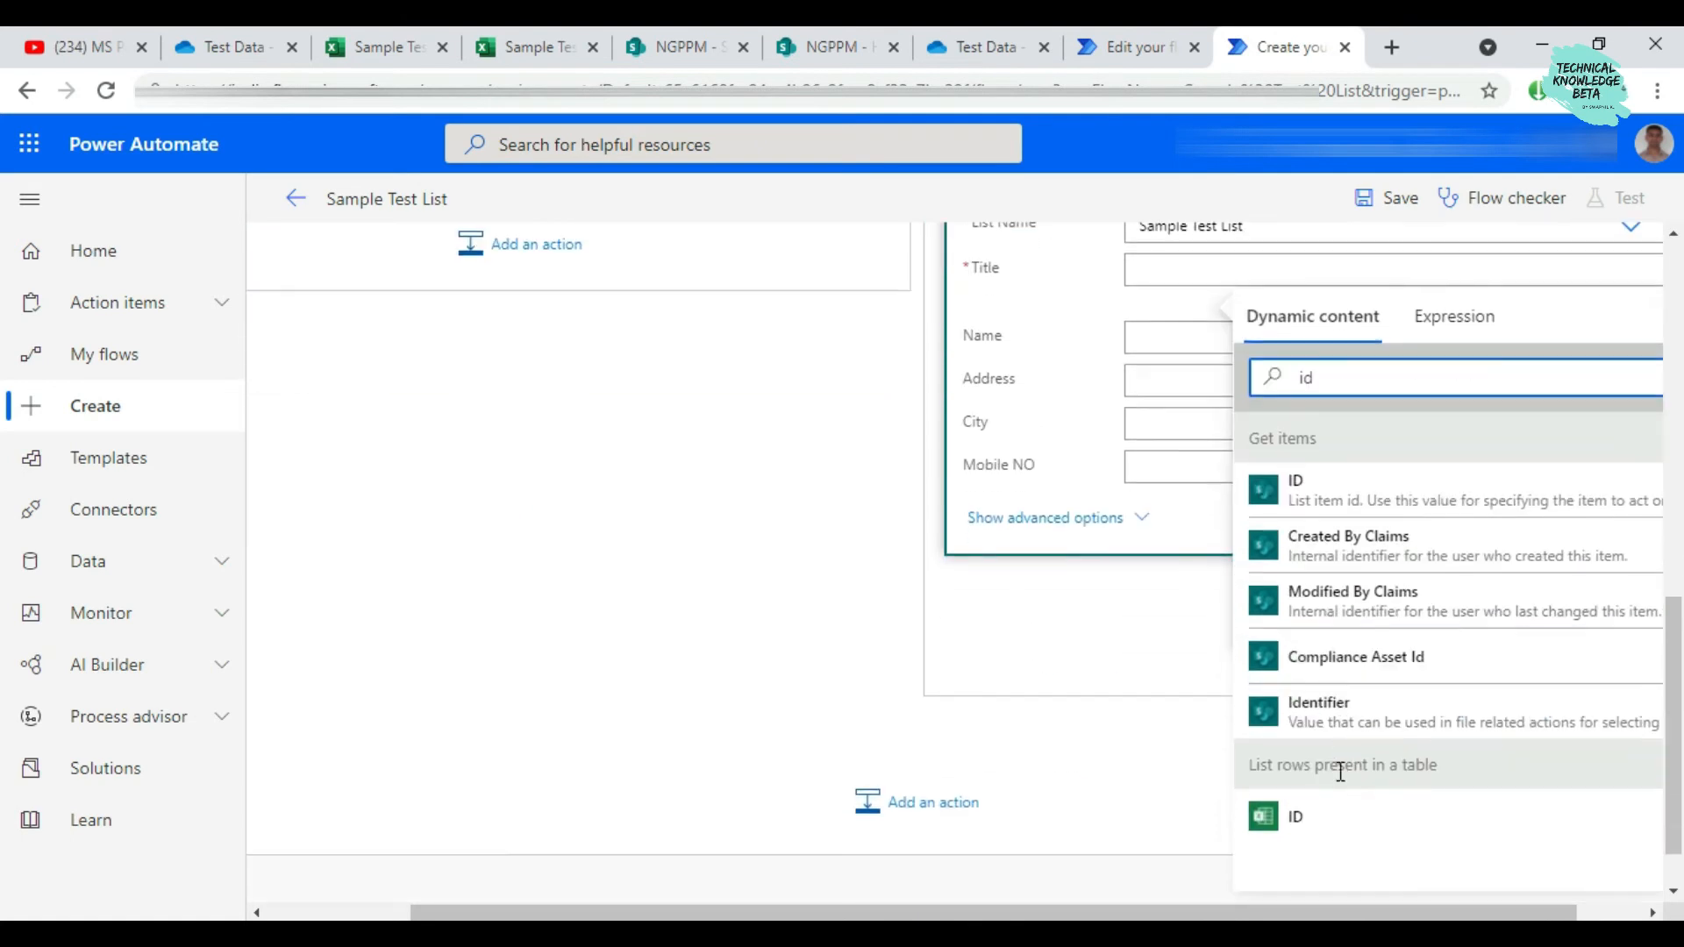
click(1302, 816)
Set the Create item action's Name field to the Name dynamic value from List rows present in a table
scroll(1288, 605, up, 5)
click(1149, 712)
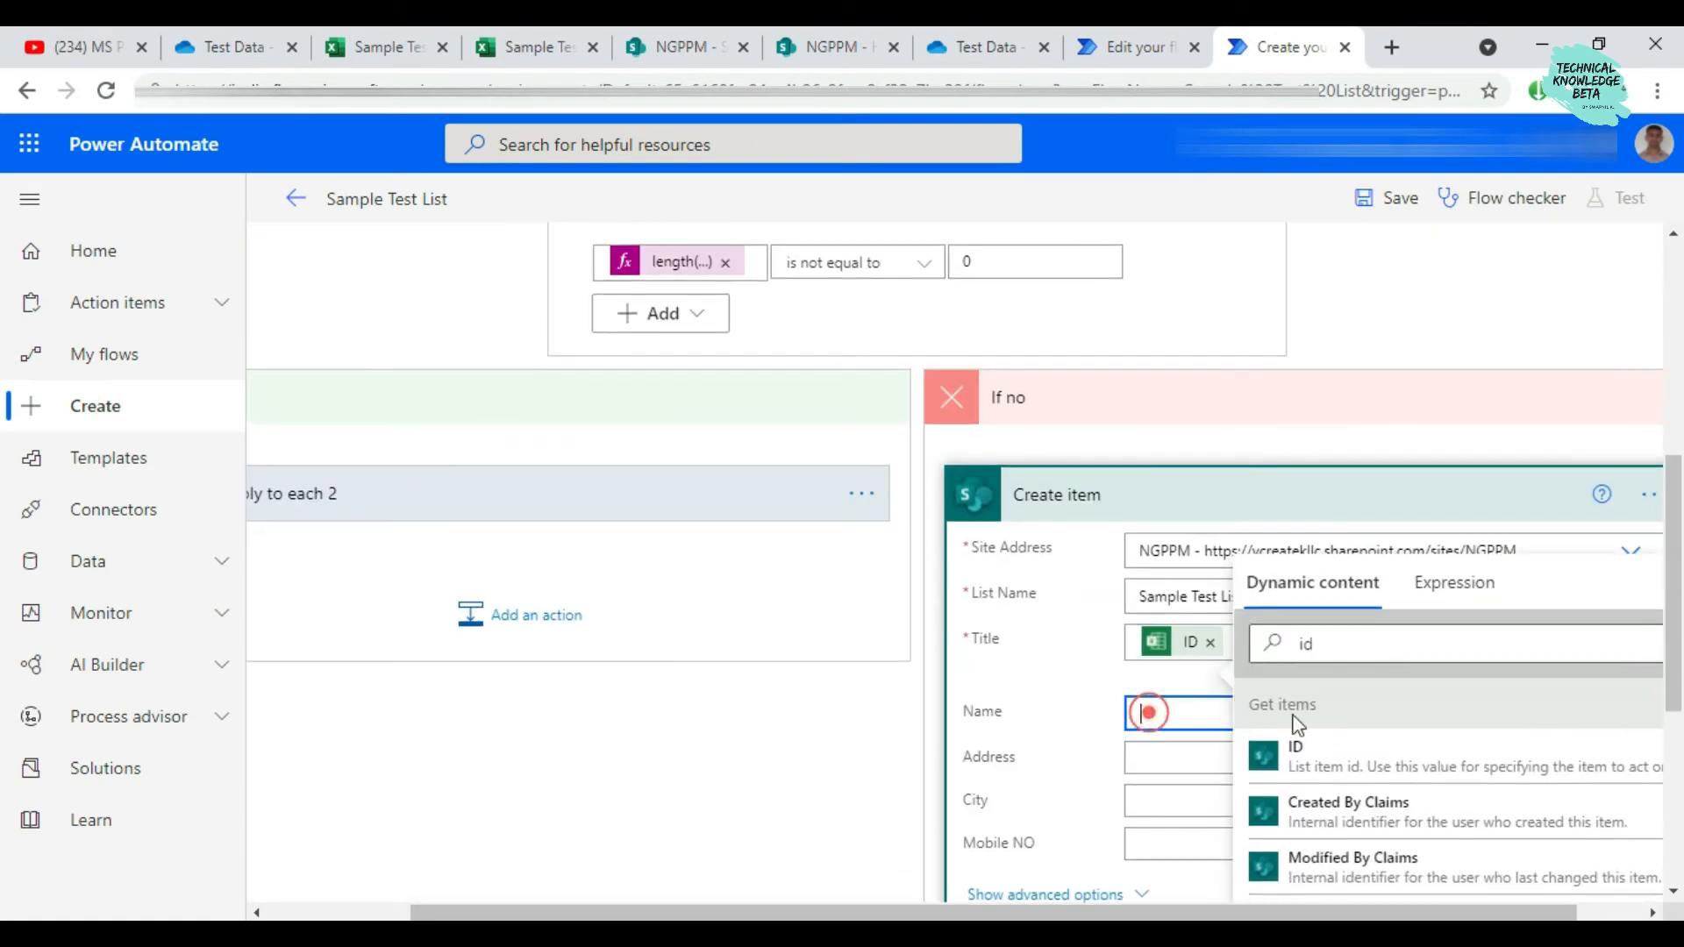
click(1291, 816)
text(nae)
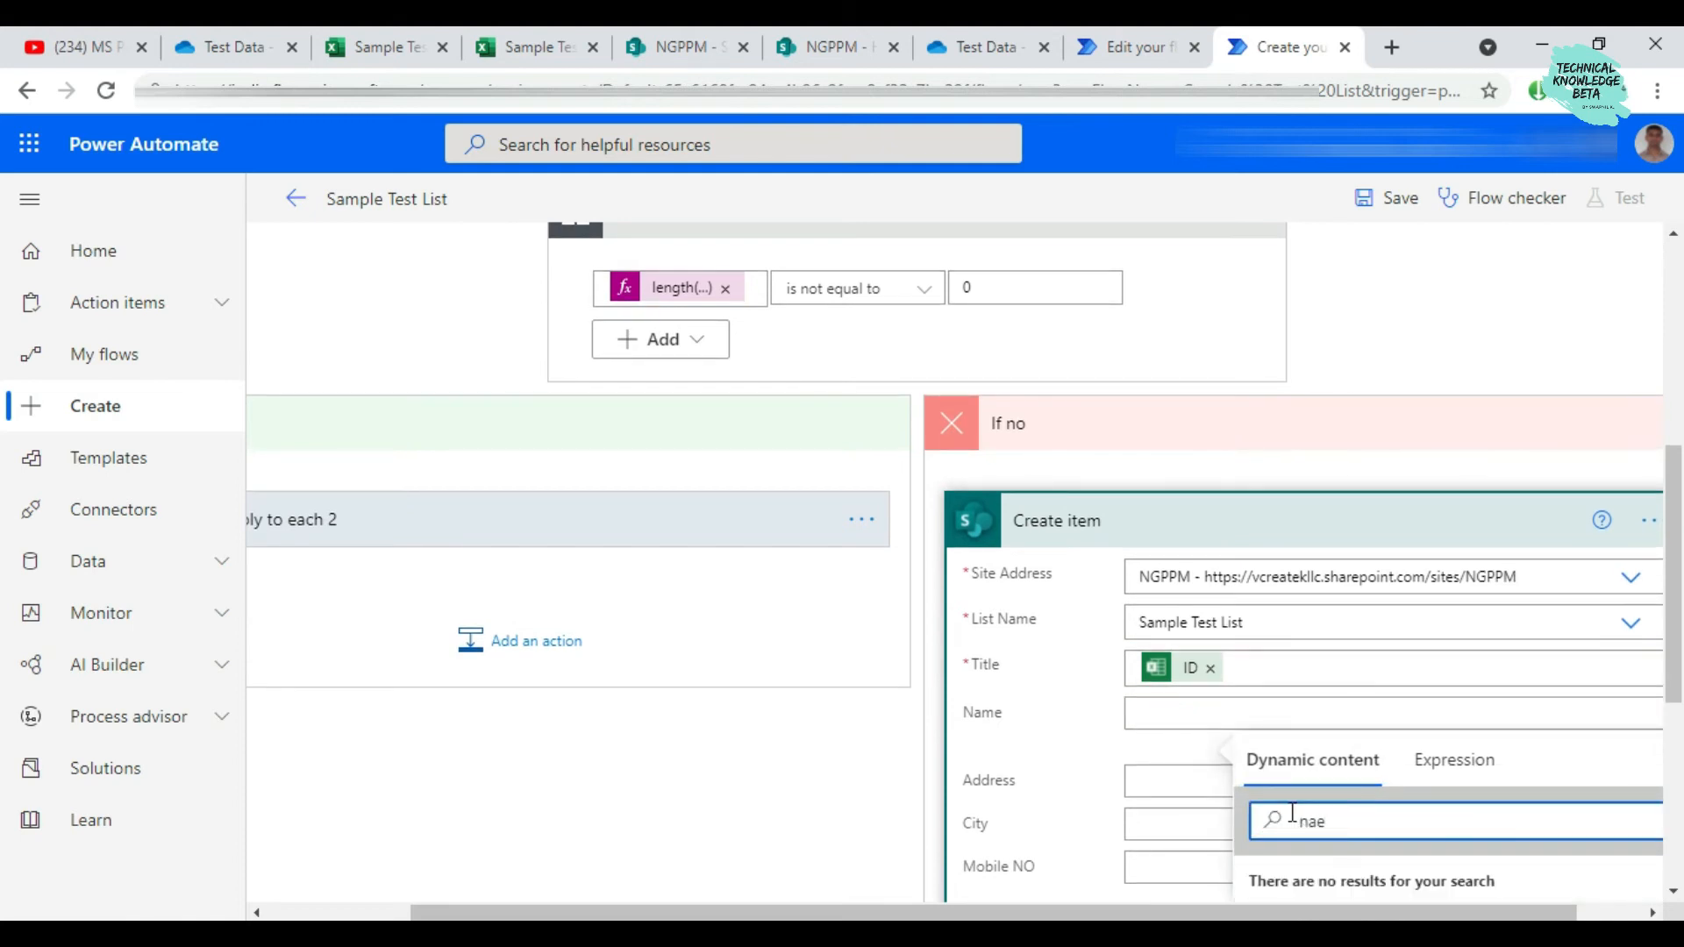
key(BackSpace)
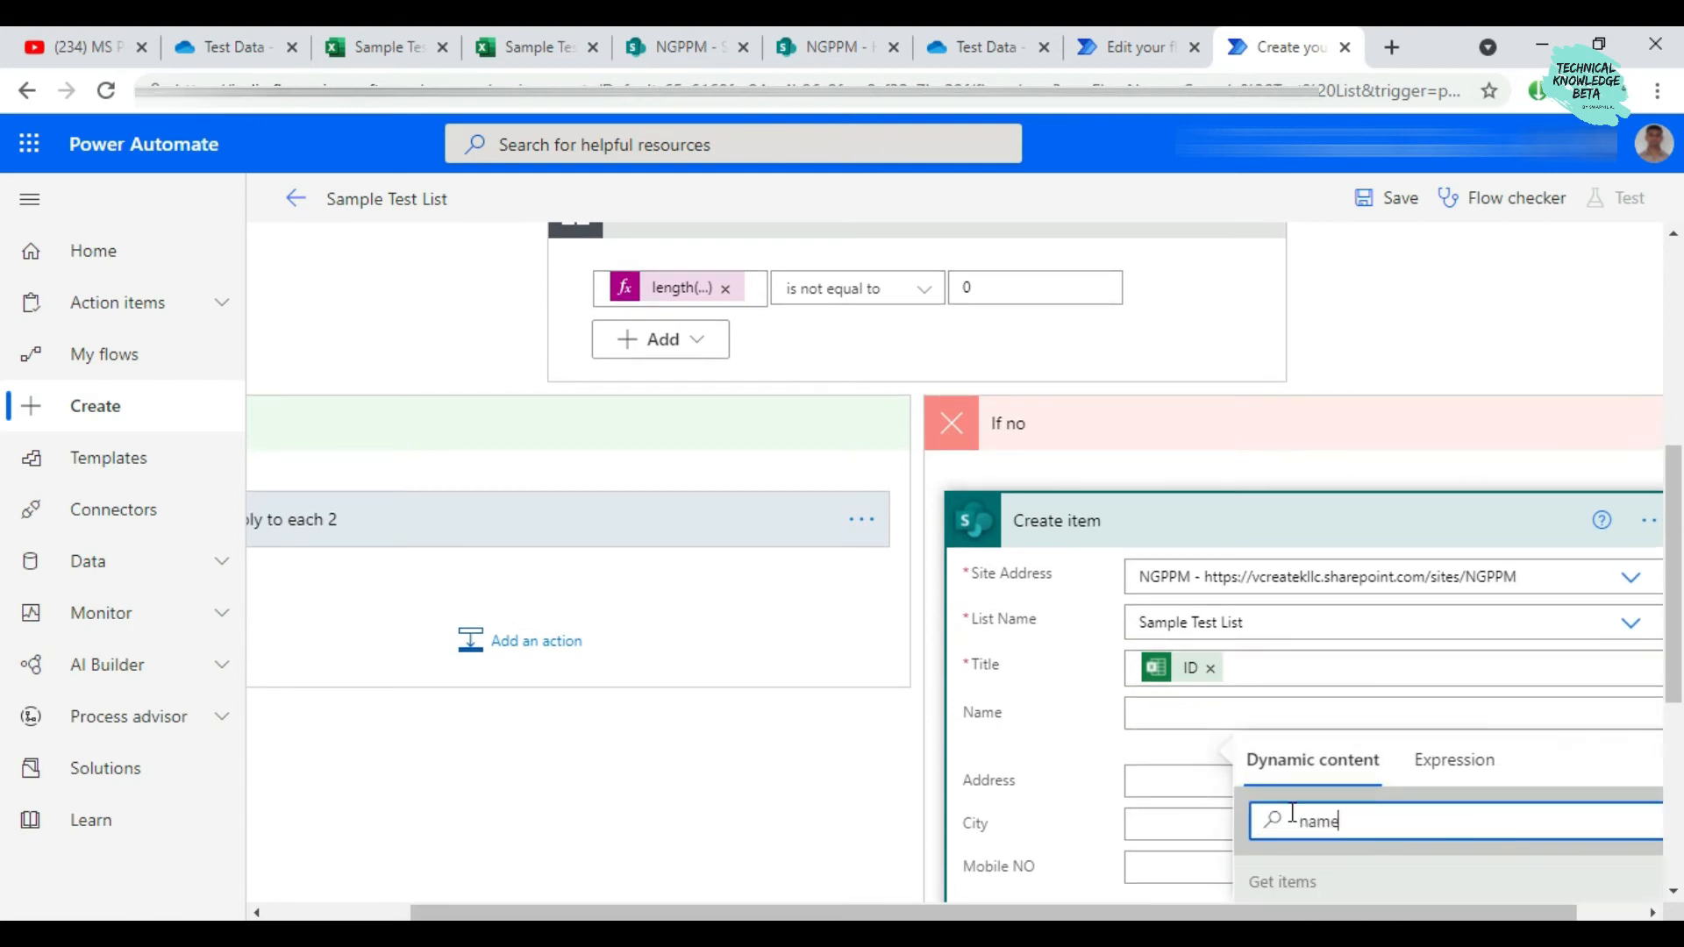
scroll(1334, 845, down, 5)
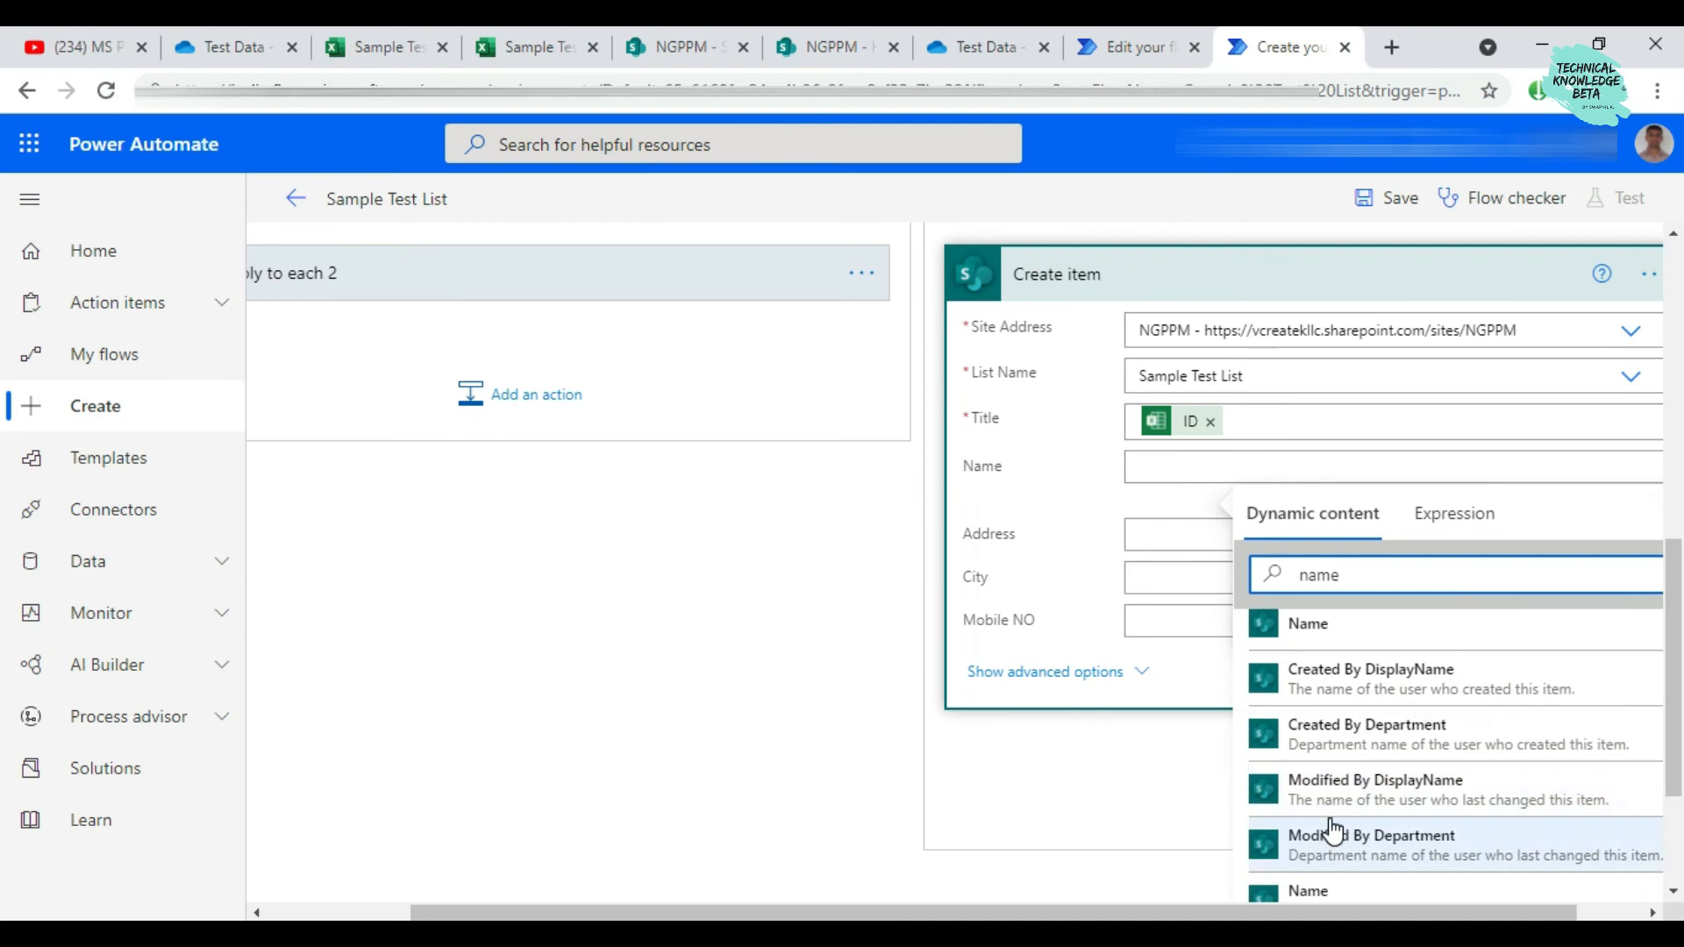
scroll(1368, 846, down, 2)
click(1315, 840)
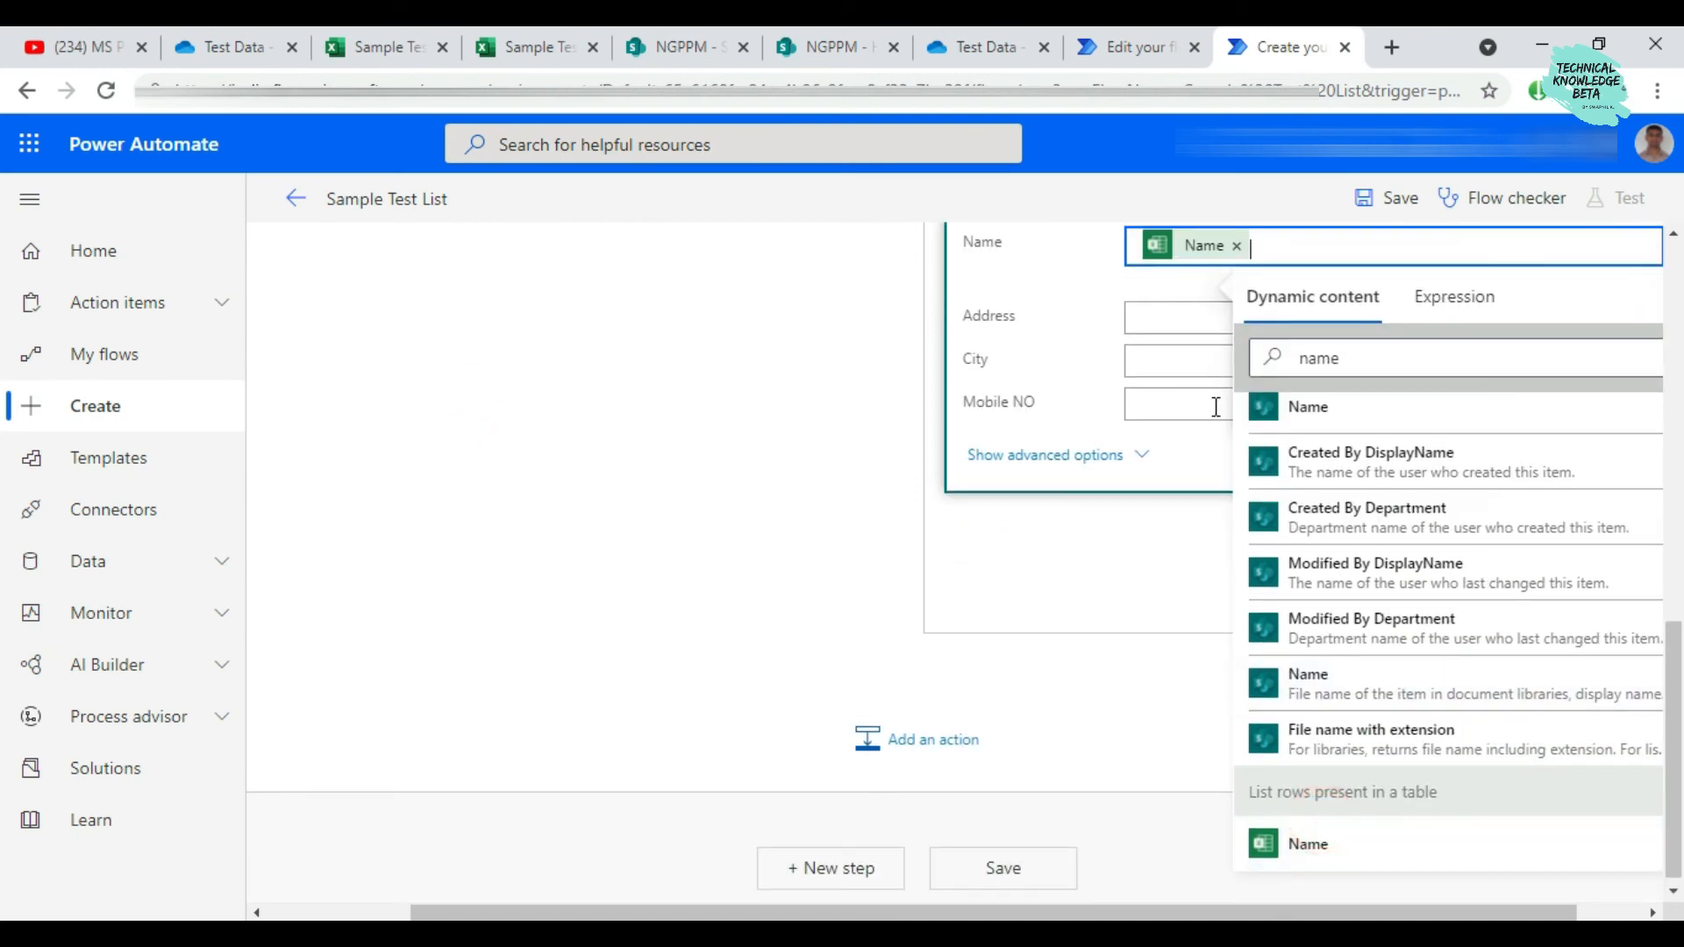
Set the Create item action's Address field to the Adress dynamic value from List rows present in a table
click(1177, 315)
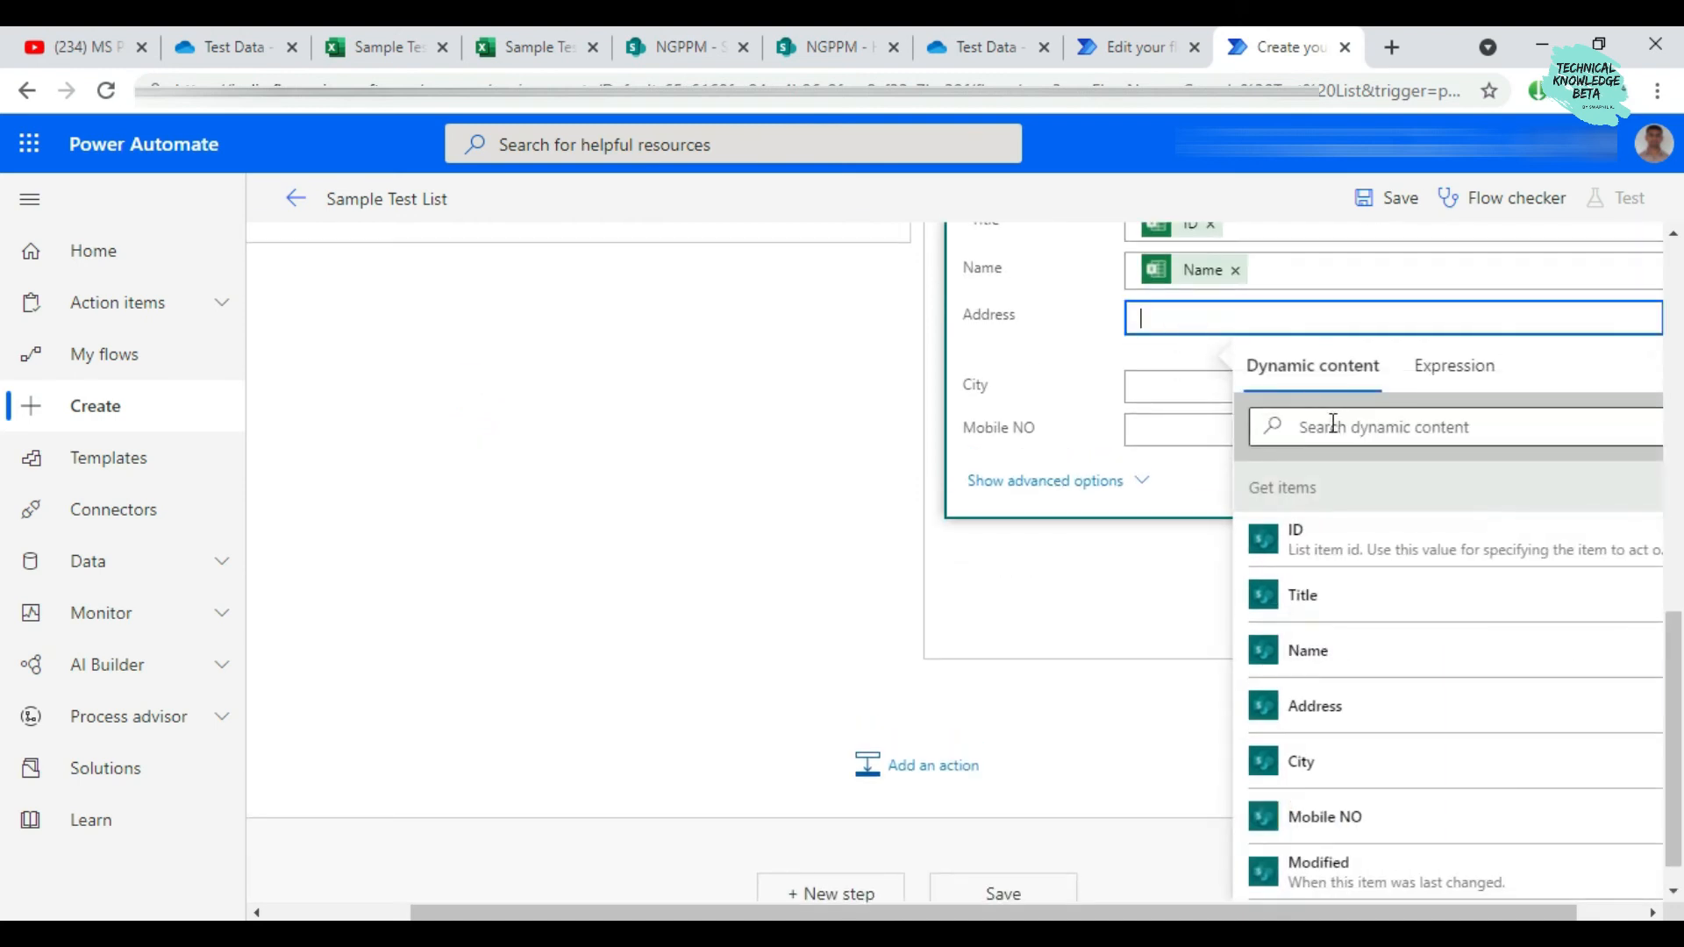
click(1333, 425)
text(address)
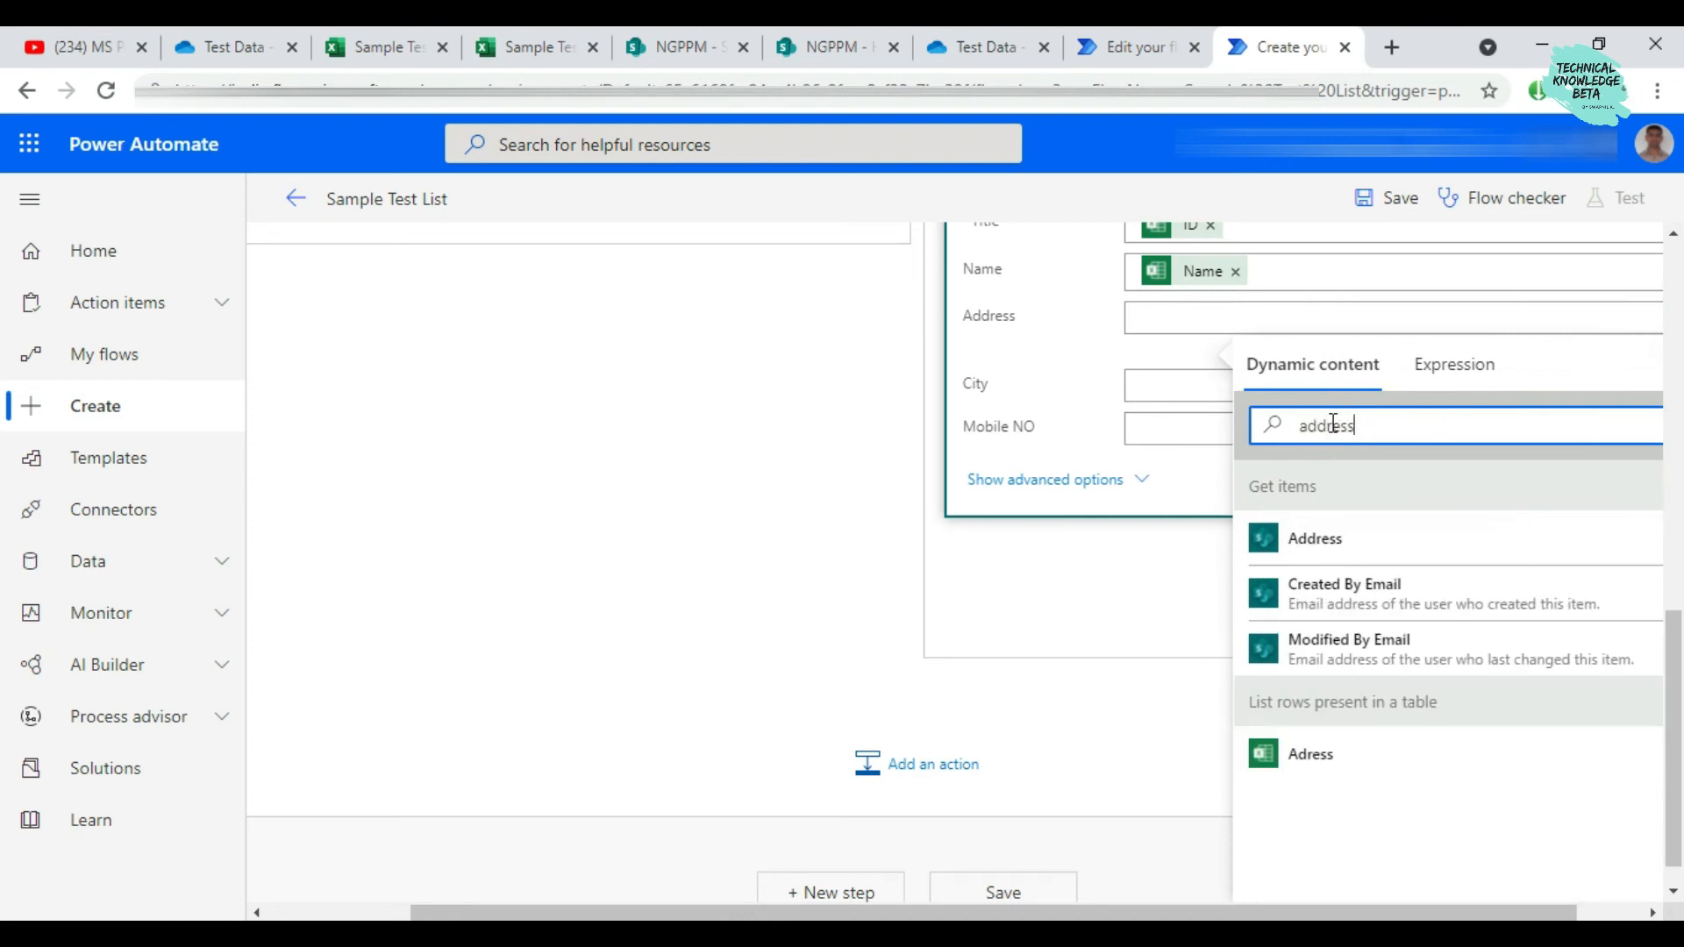
click(1311, 752)
Set the Create item action's City field to only the City dynamic value from List rows present in a table
click(1192, 402)
text(city)
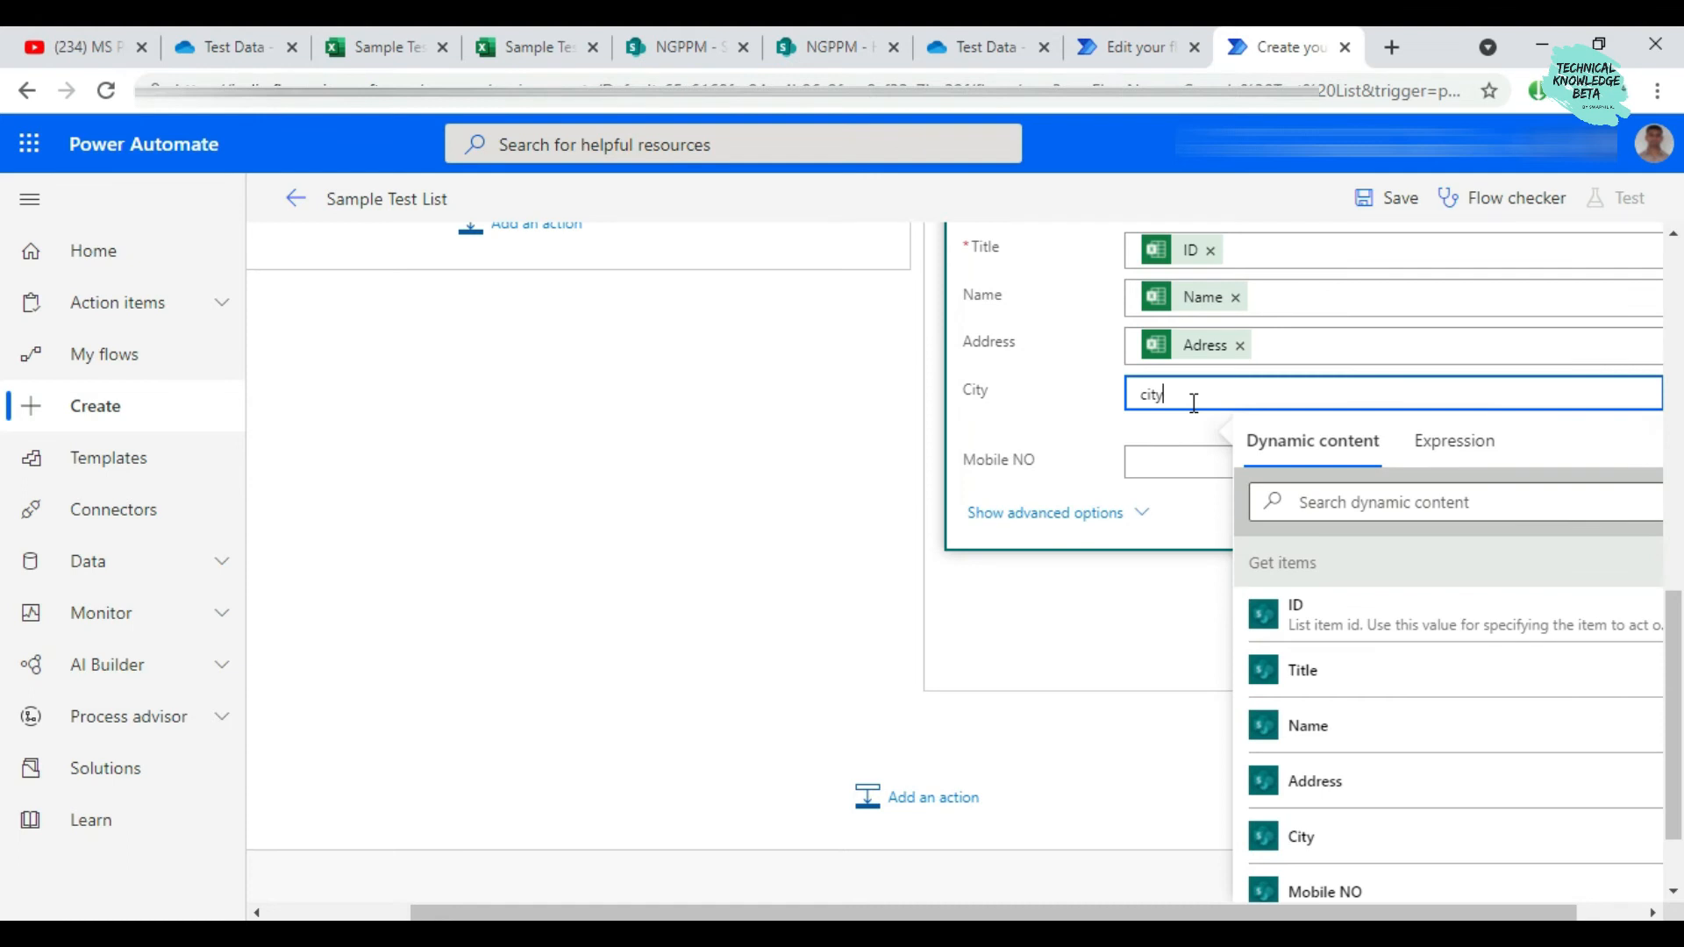
scroll(1403, 824, down, 10)
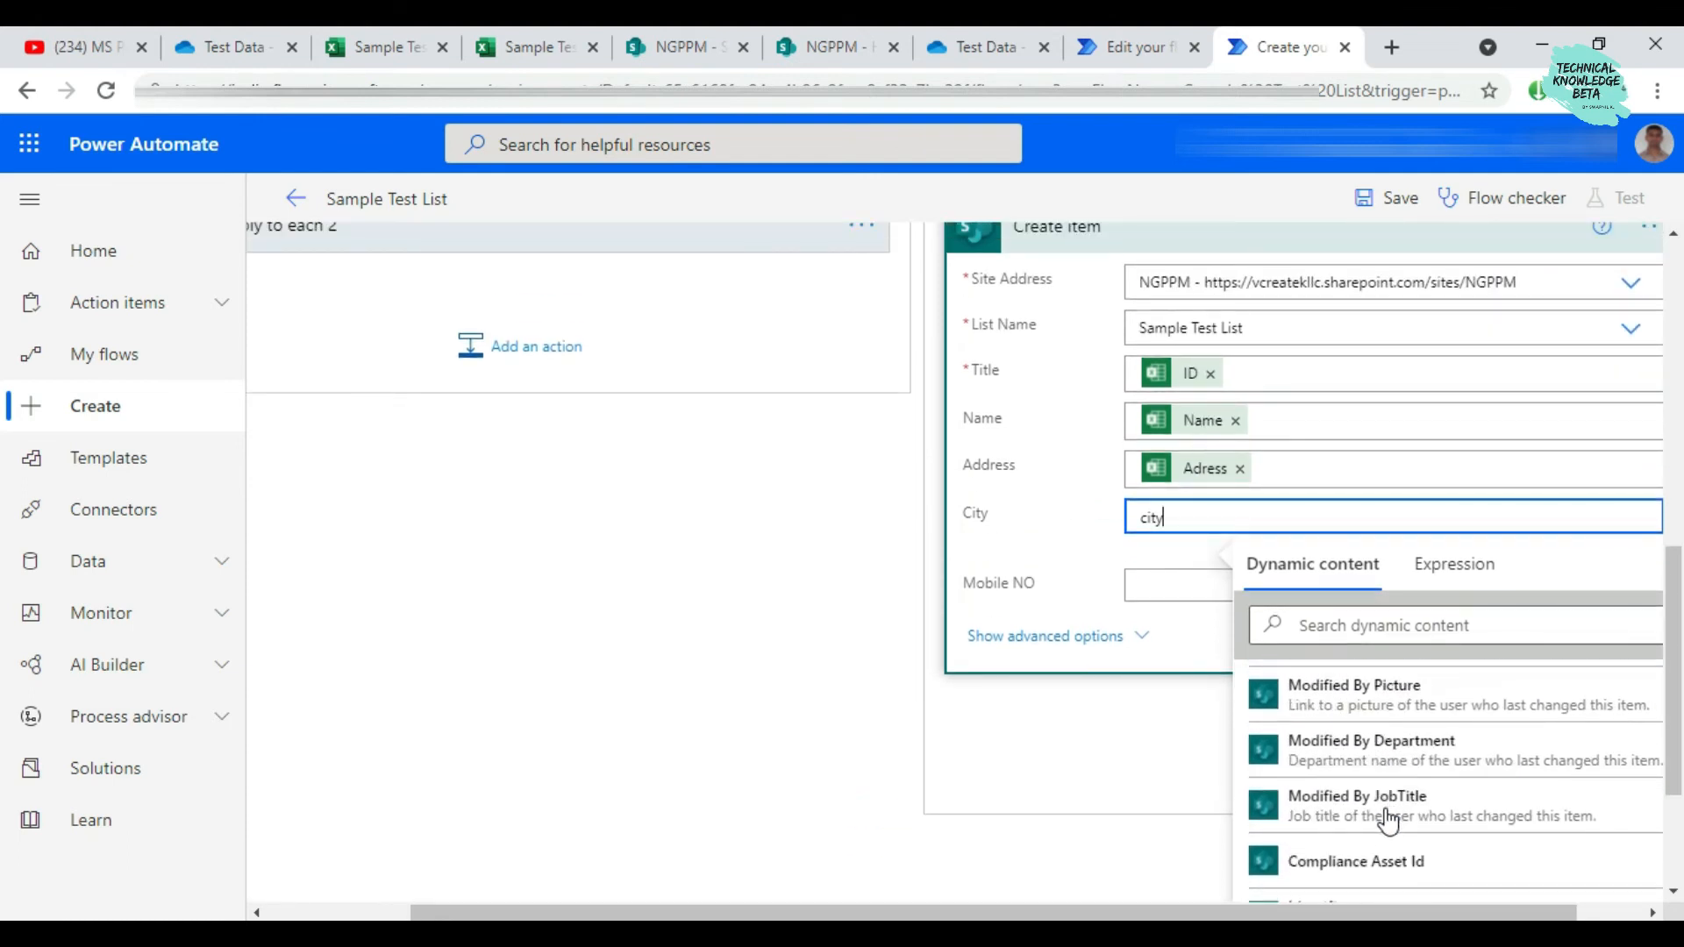
text(ity)
scroll(1385, 825, down, 8)
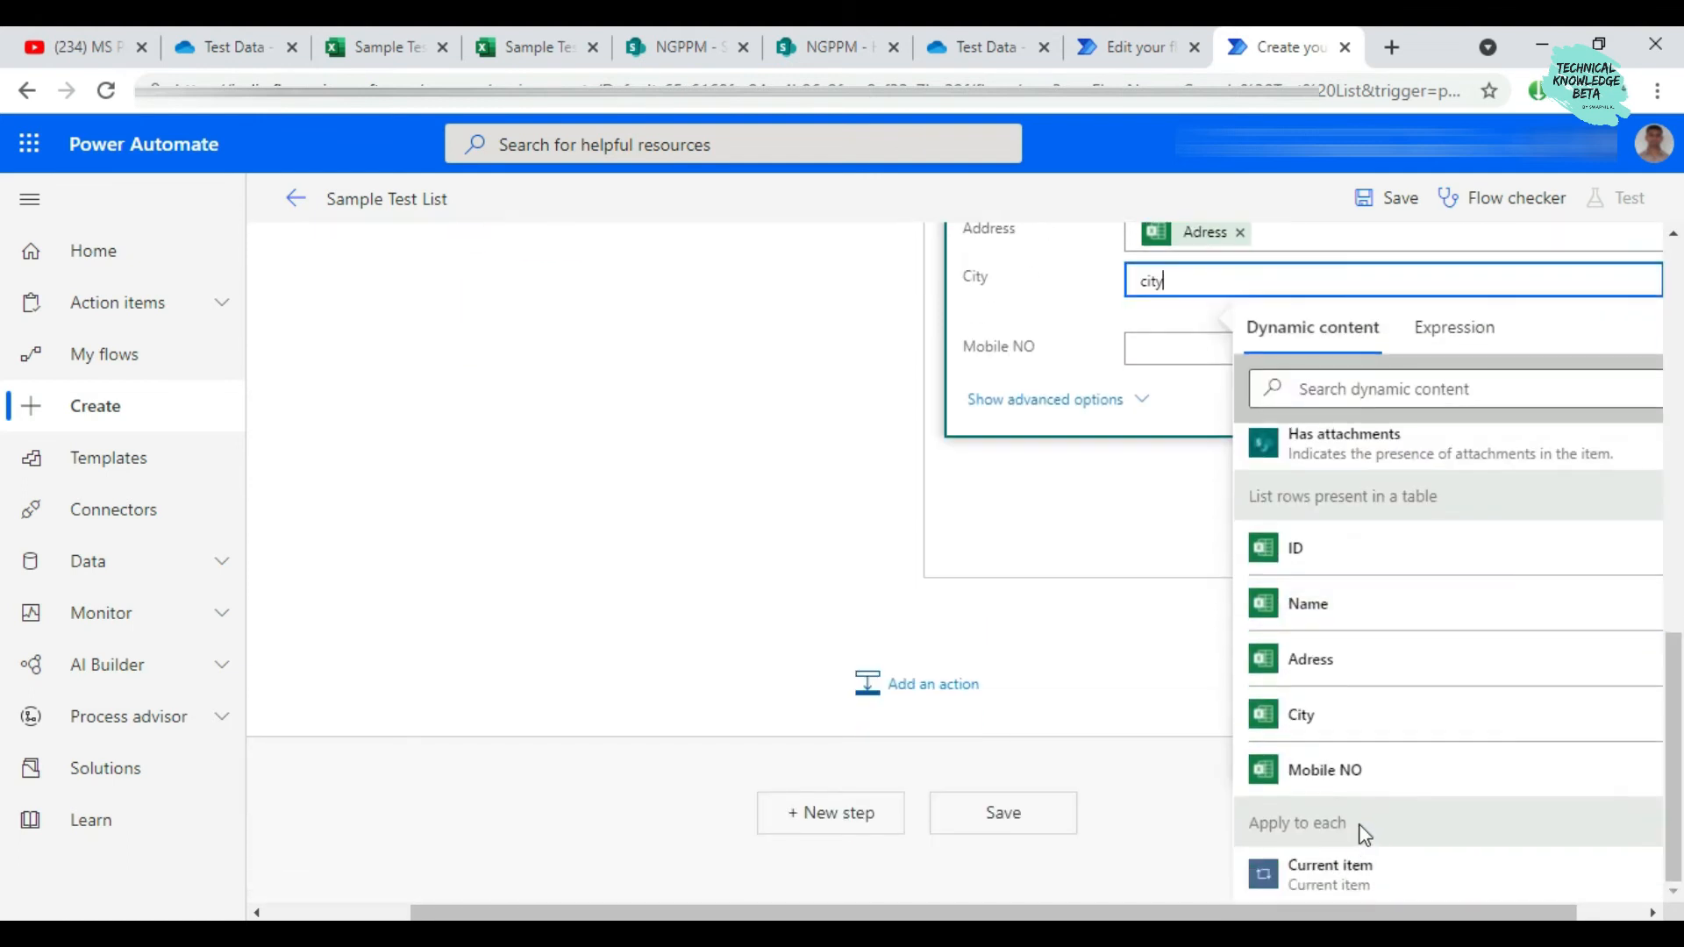
click(1343, 717)
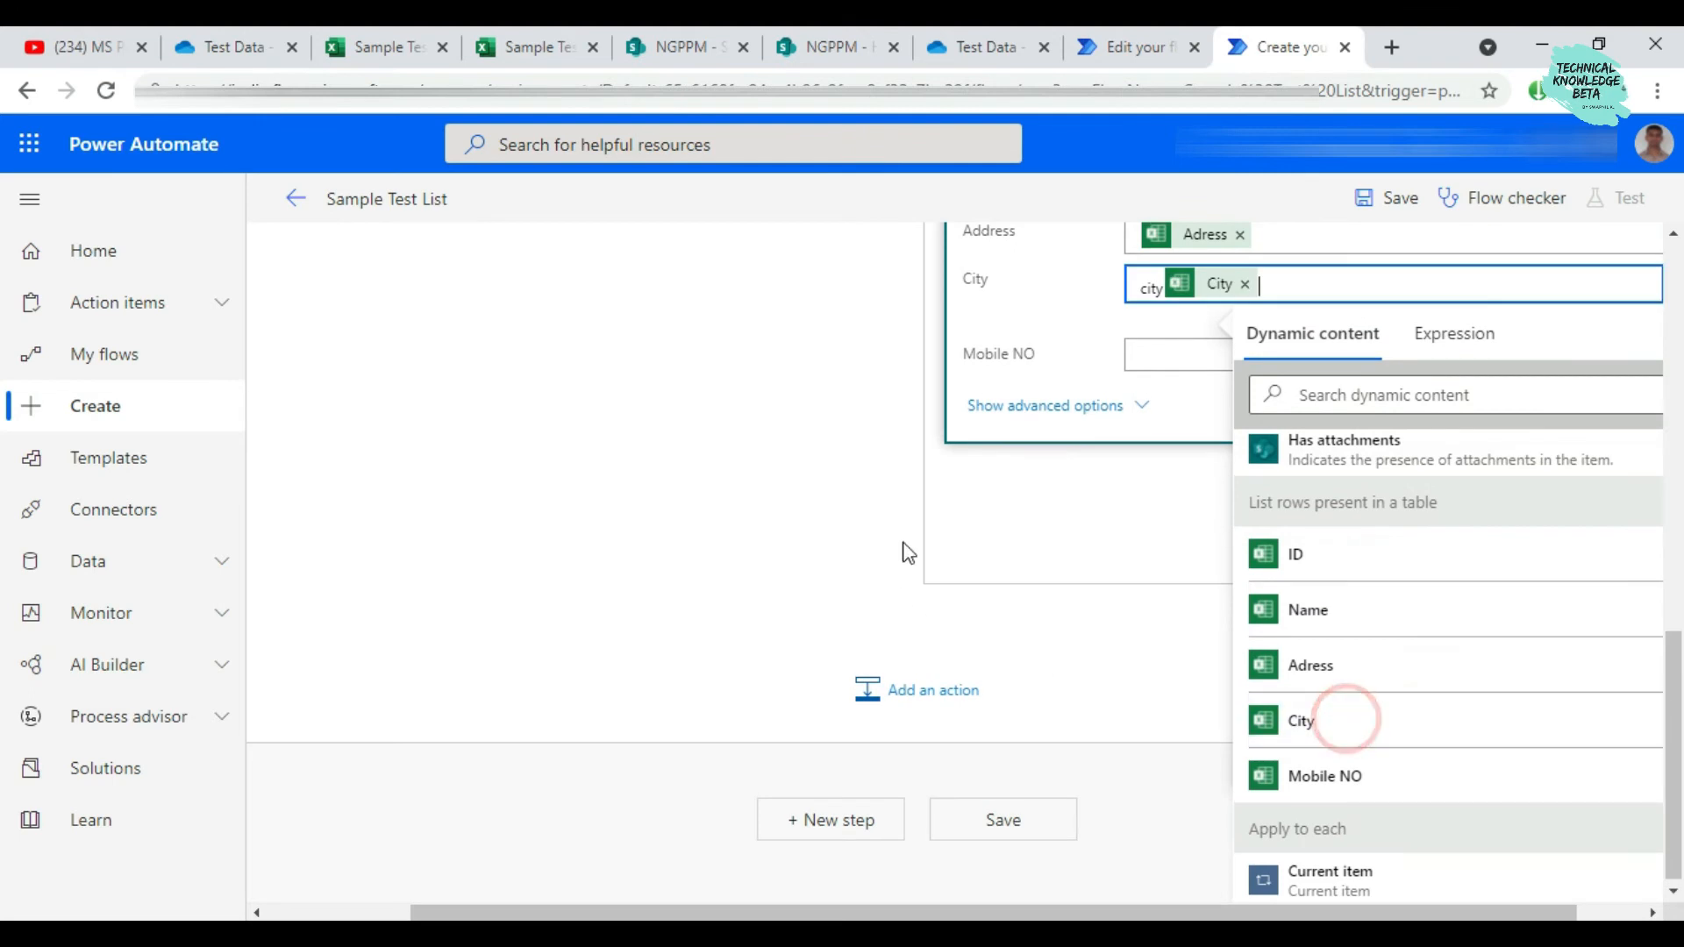
click(1163, 290)
key(BackSpace)
key(BackSpace)
key(BackSpace)
key(BackSpace)
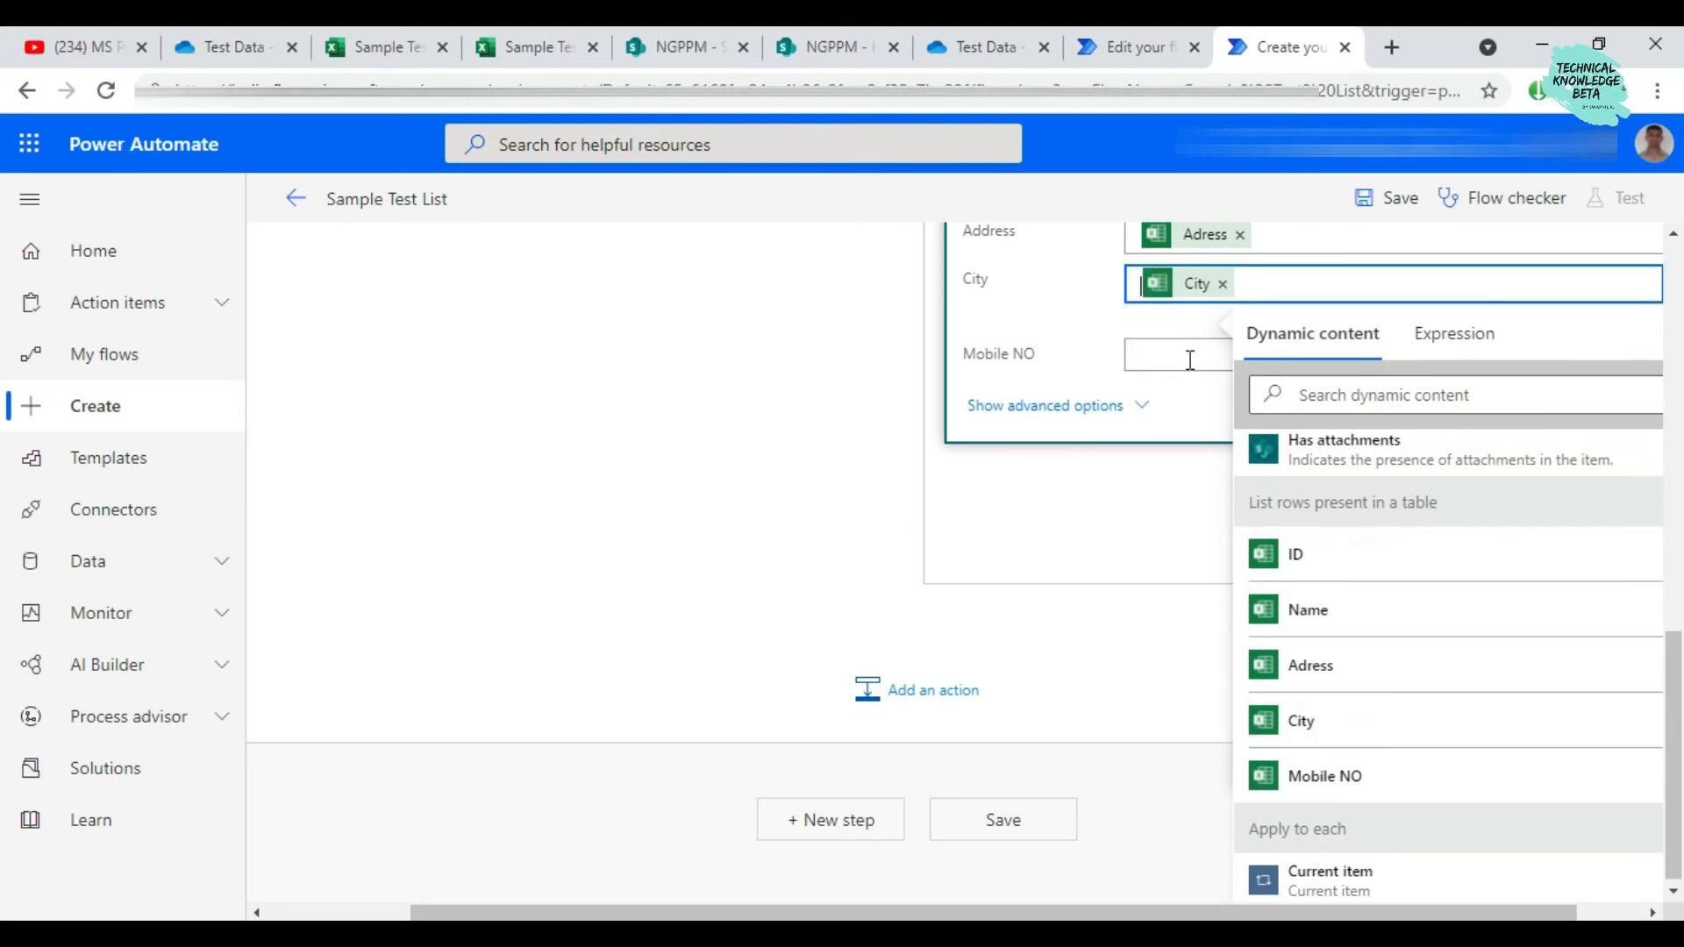
Set the Create item action's Mobile NO field to the Mobile NO dynamic value from List rows present in a table
click(1190, 361)
click(1418, 463)
text(mobile)
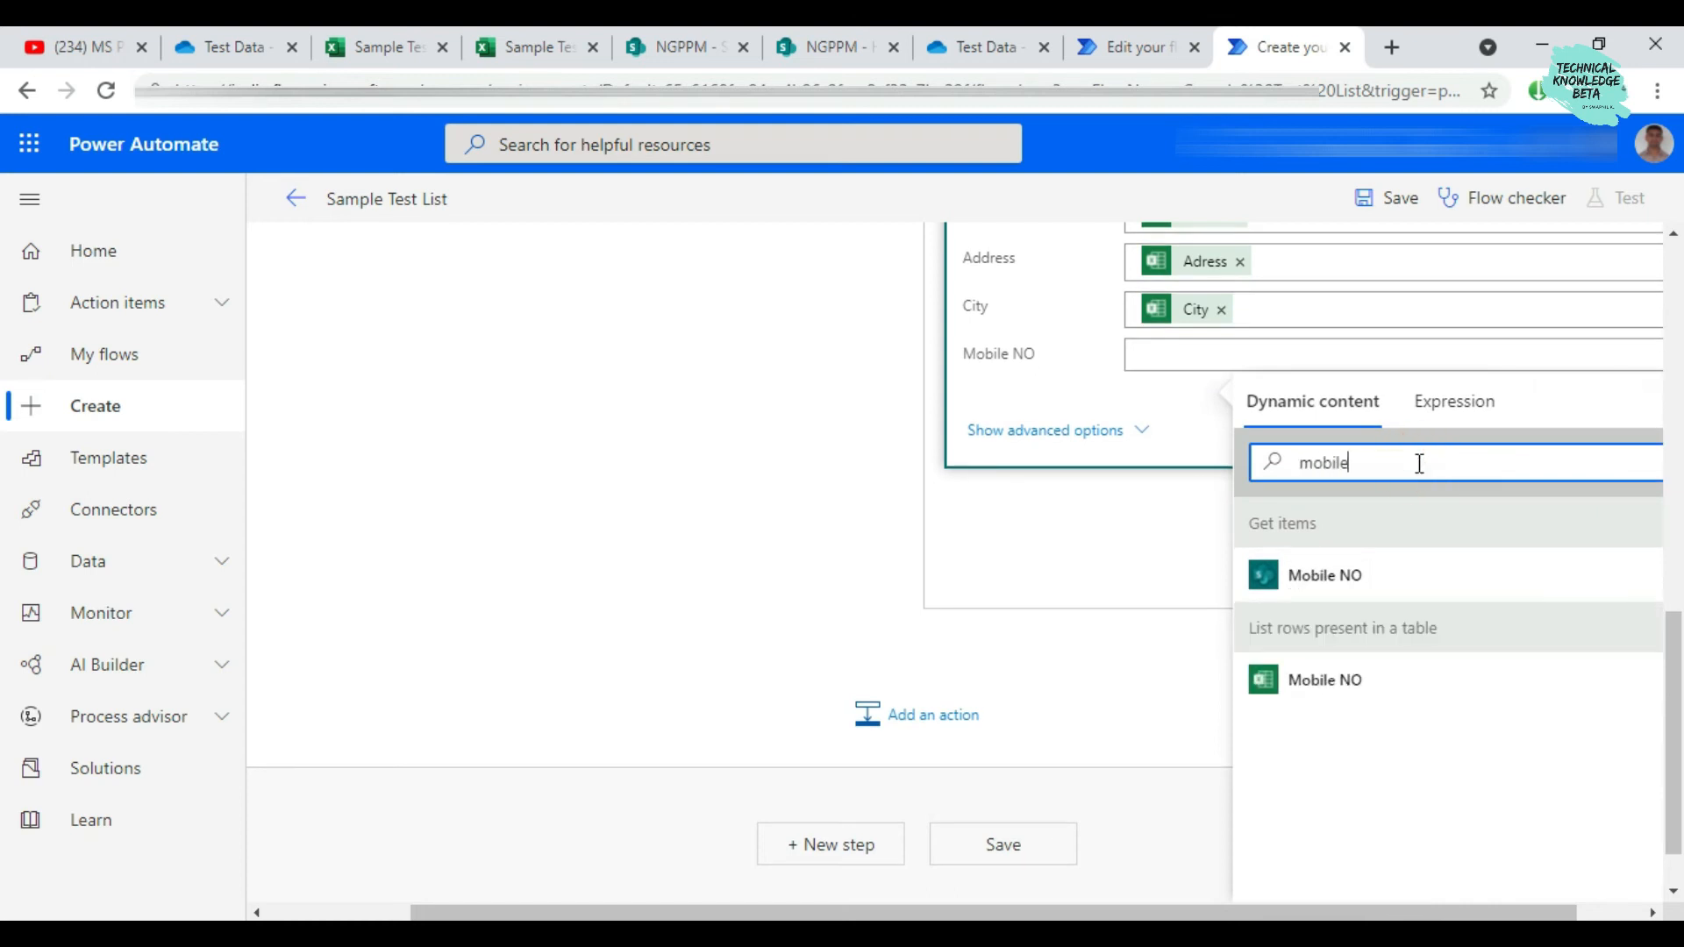
click(1320, 682)
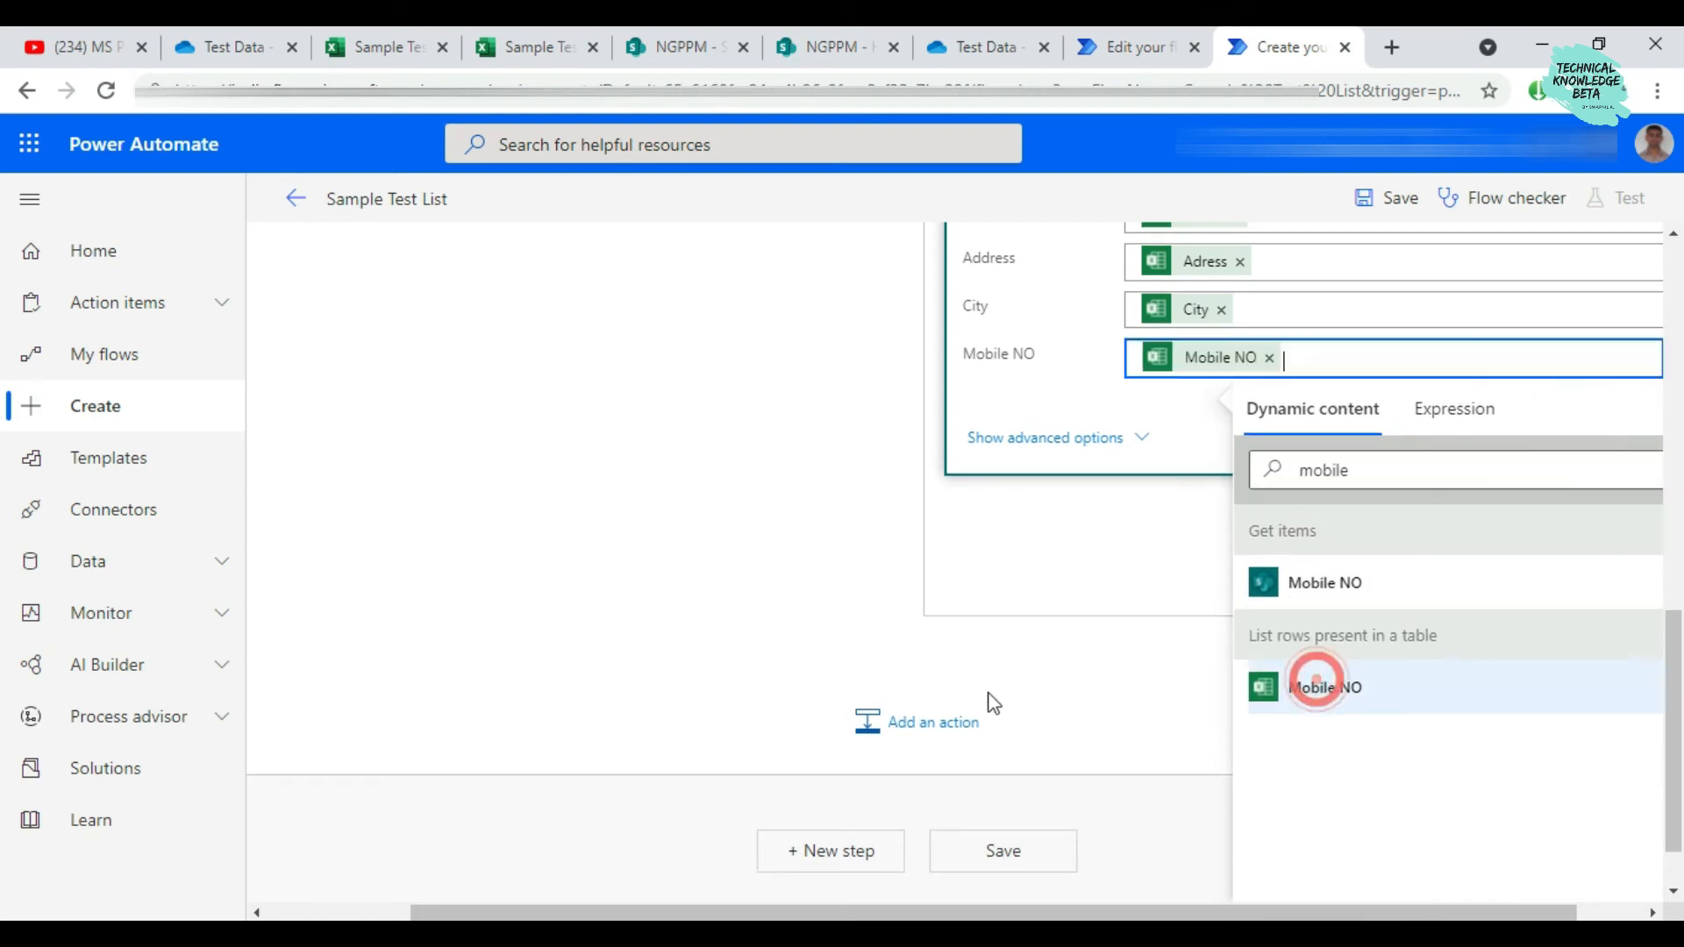
click(1045, 589)
Review the Recurrence trigger's schedule and the source file and table settings of List rows present in a table
scroll(1063, 628, up, 10)
scroll(1242, 641, down, 2)
scroll(1242, 641, up, 2)
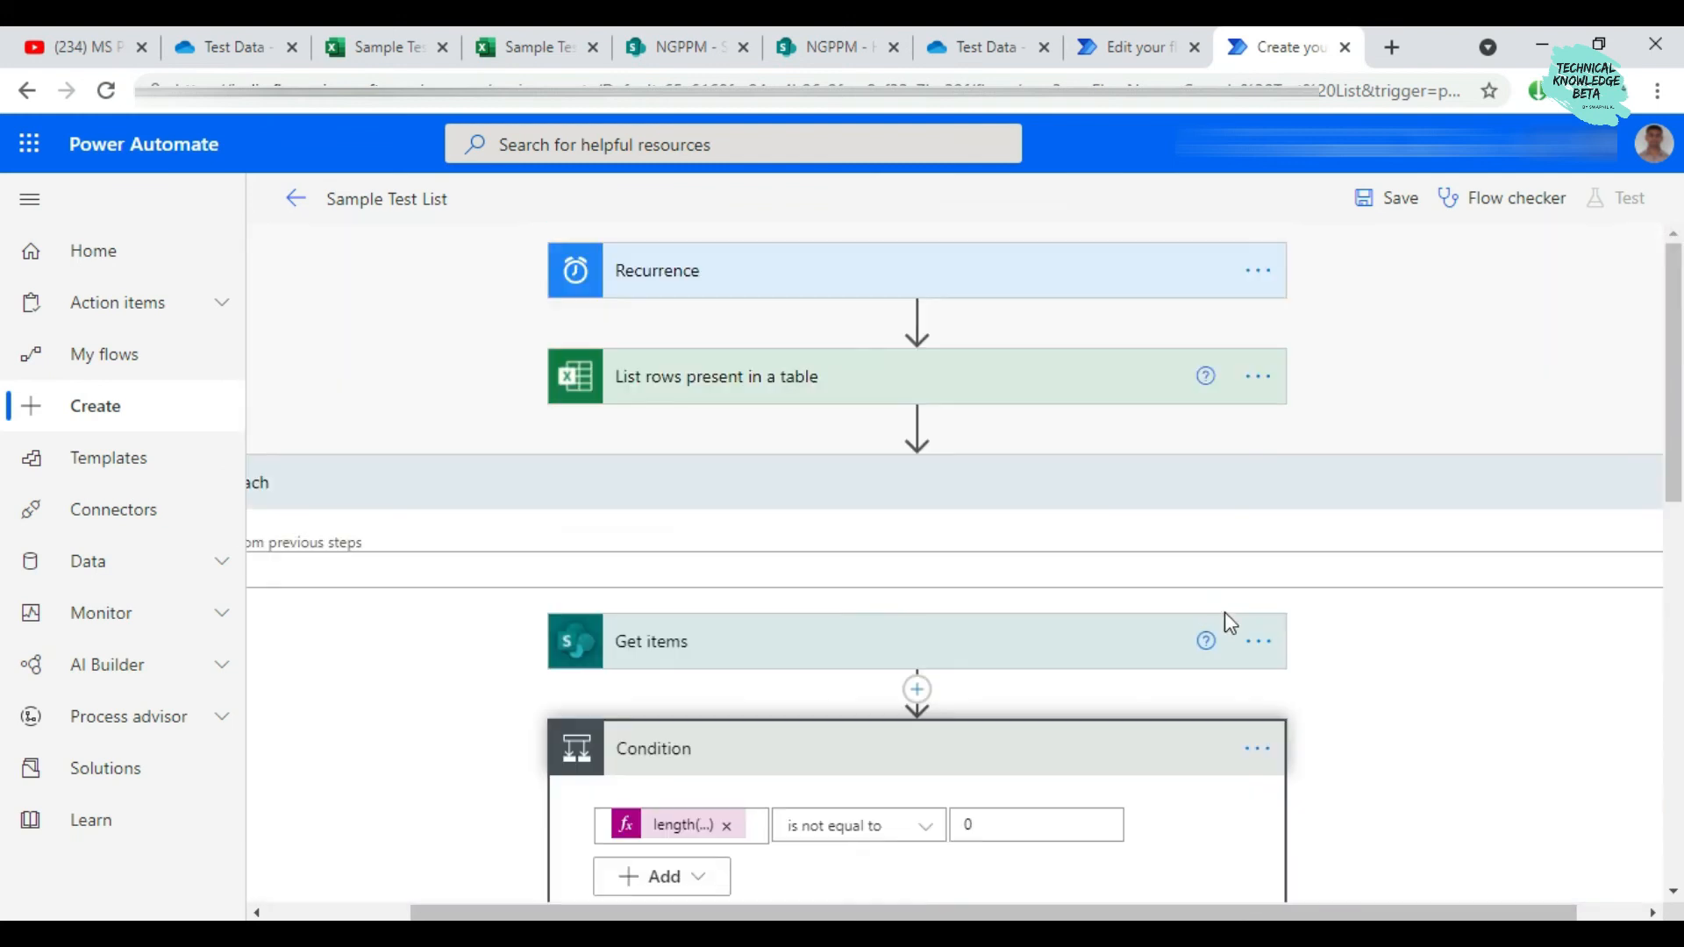
click(834, 274)
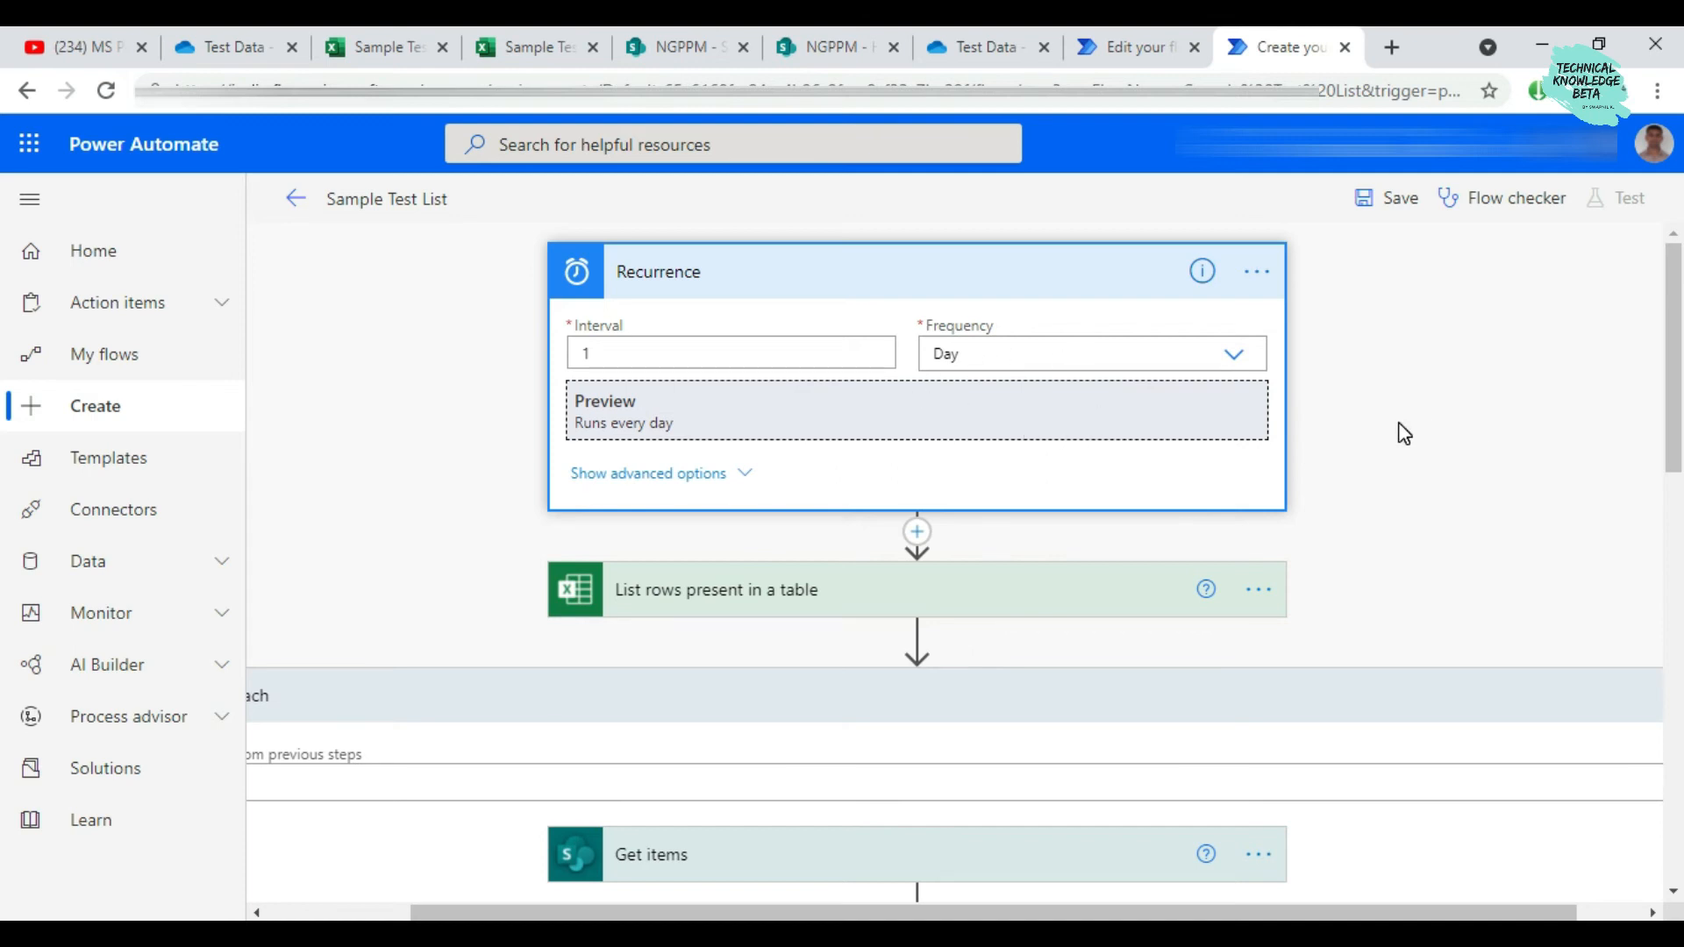
scroll(1403, 433, down, 5)
scroll(794, 268, up, 2)
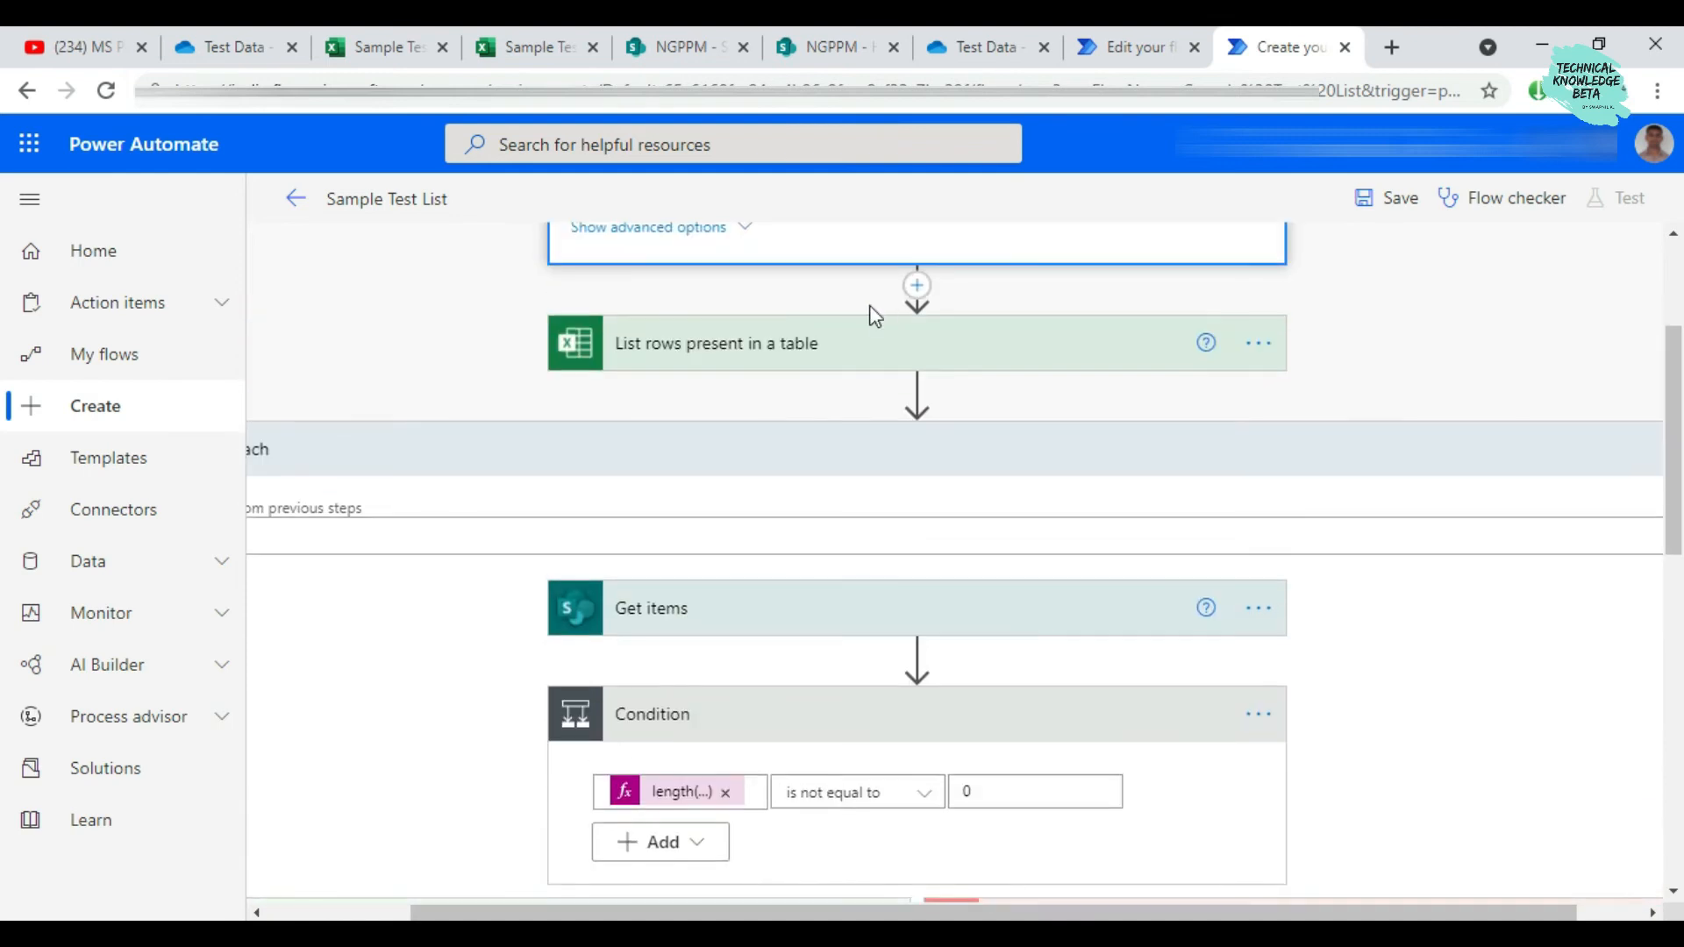
click(825, 358)
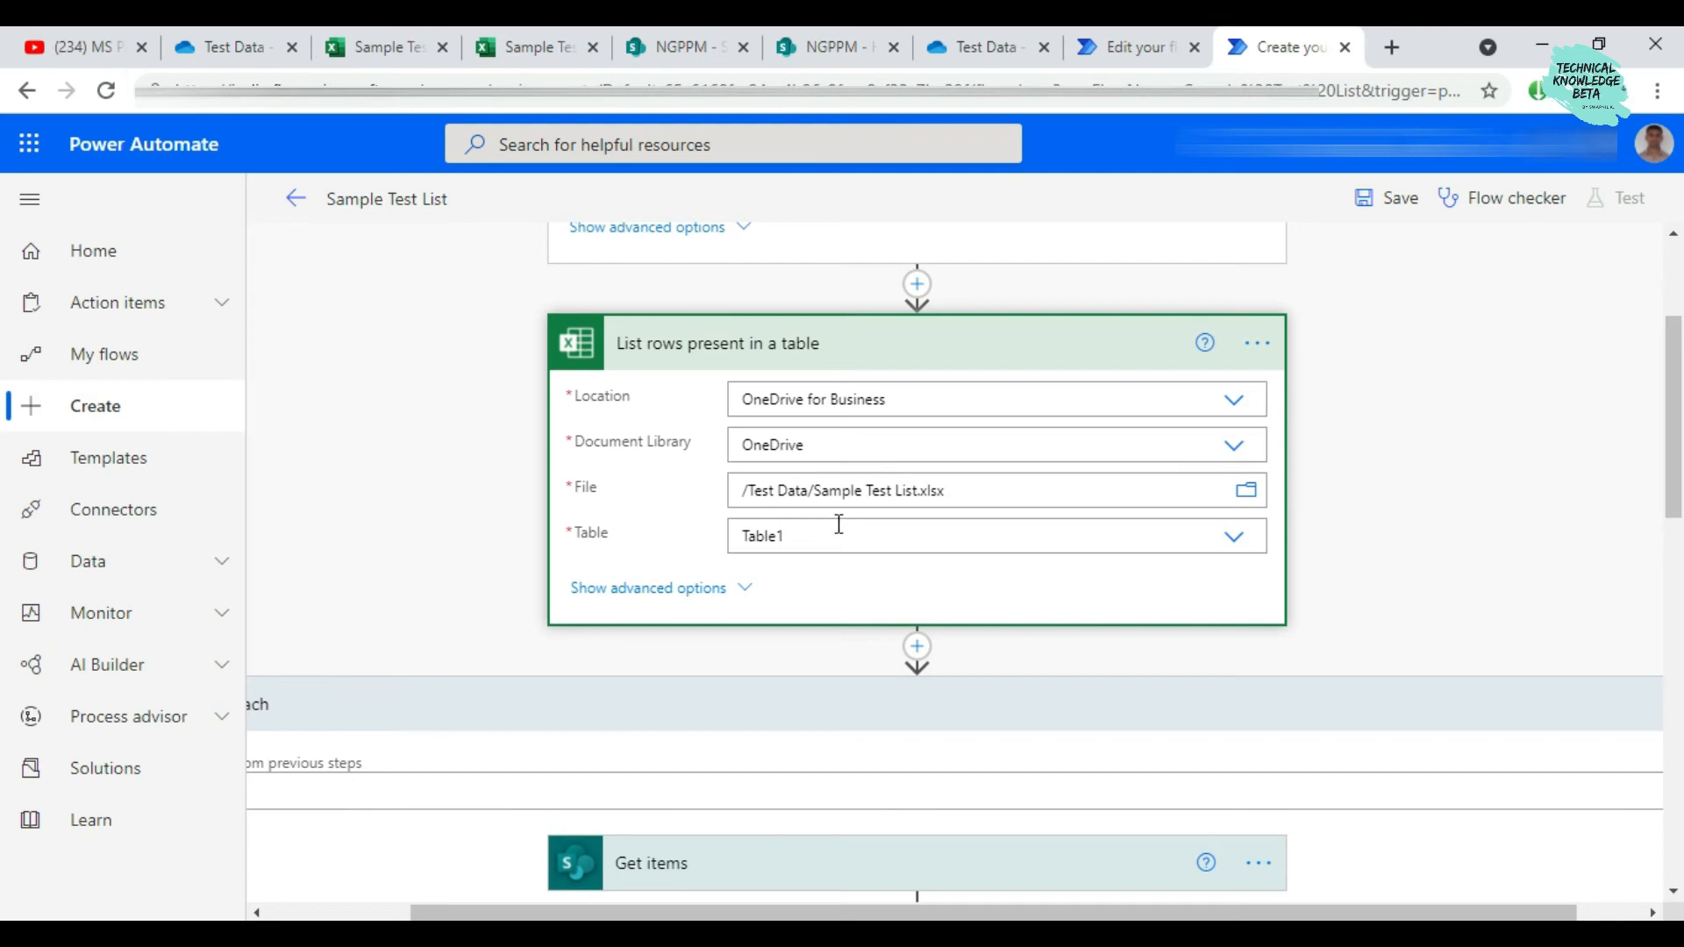
scroll(835, 535, down, 3)
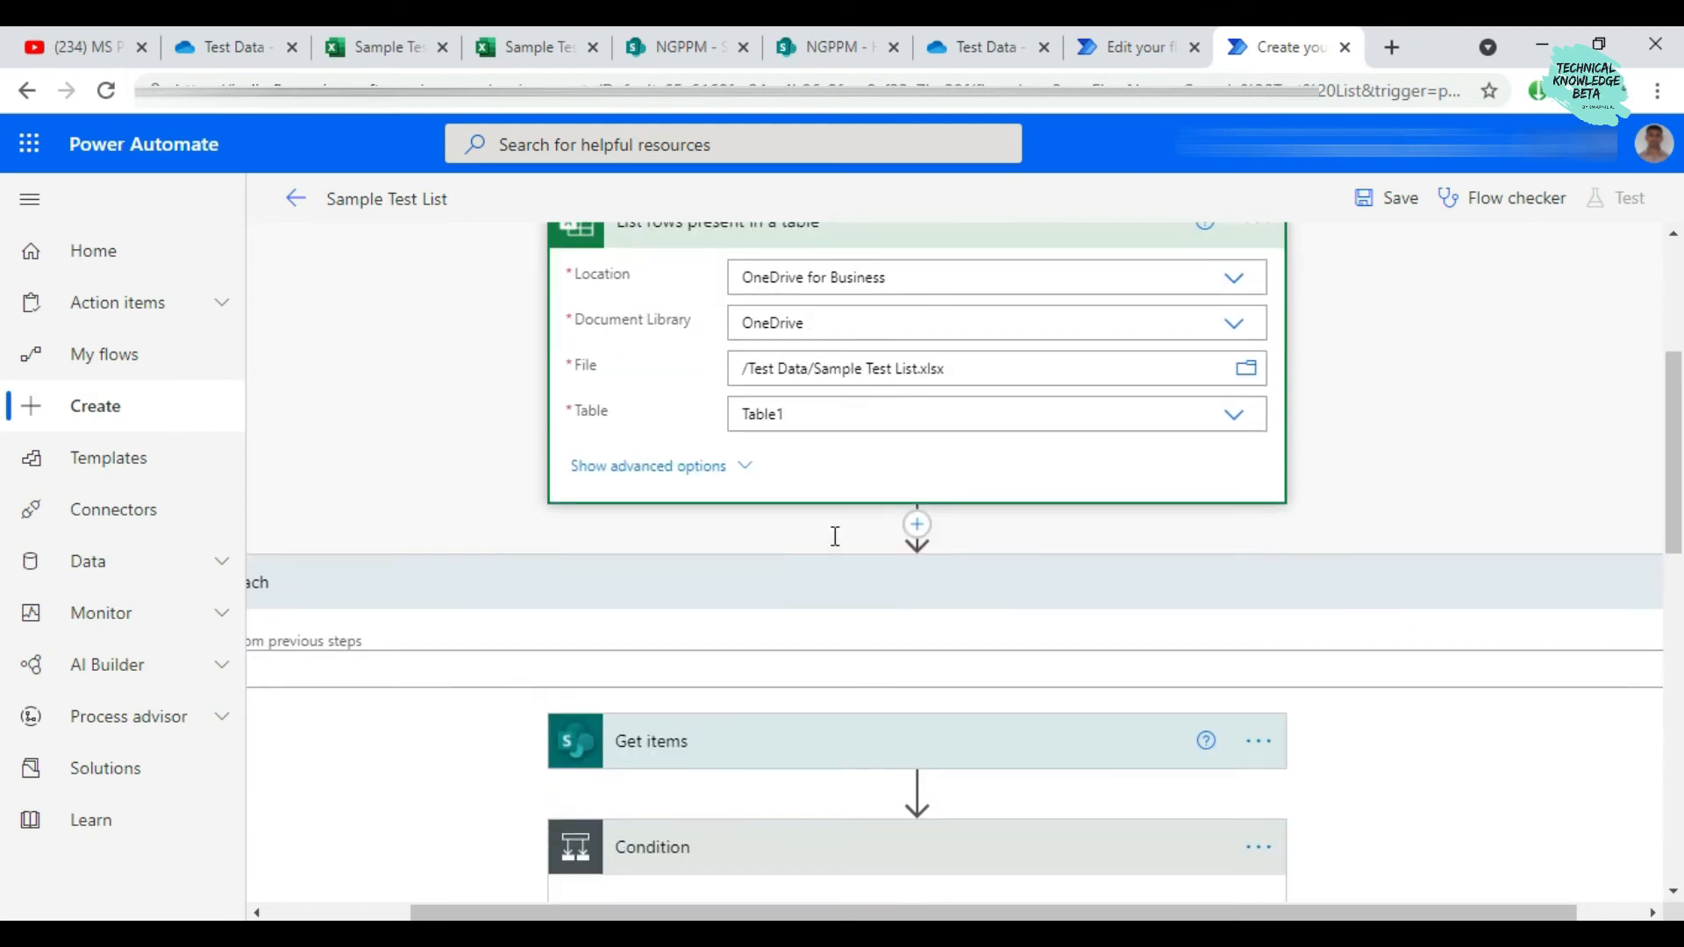
Review the Apply to each loop's input and the List rows present in a table settings that feed it
drag(914, 916, 772, 917)
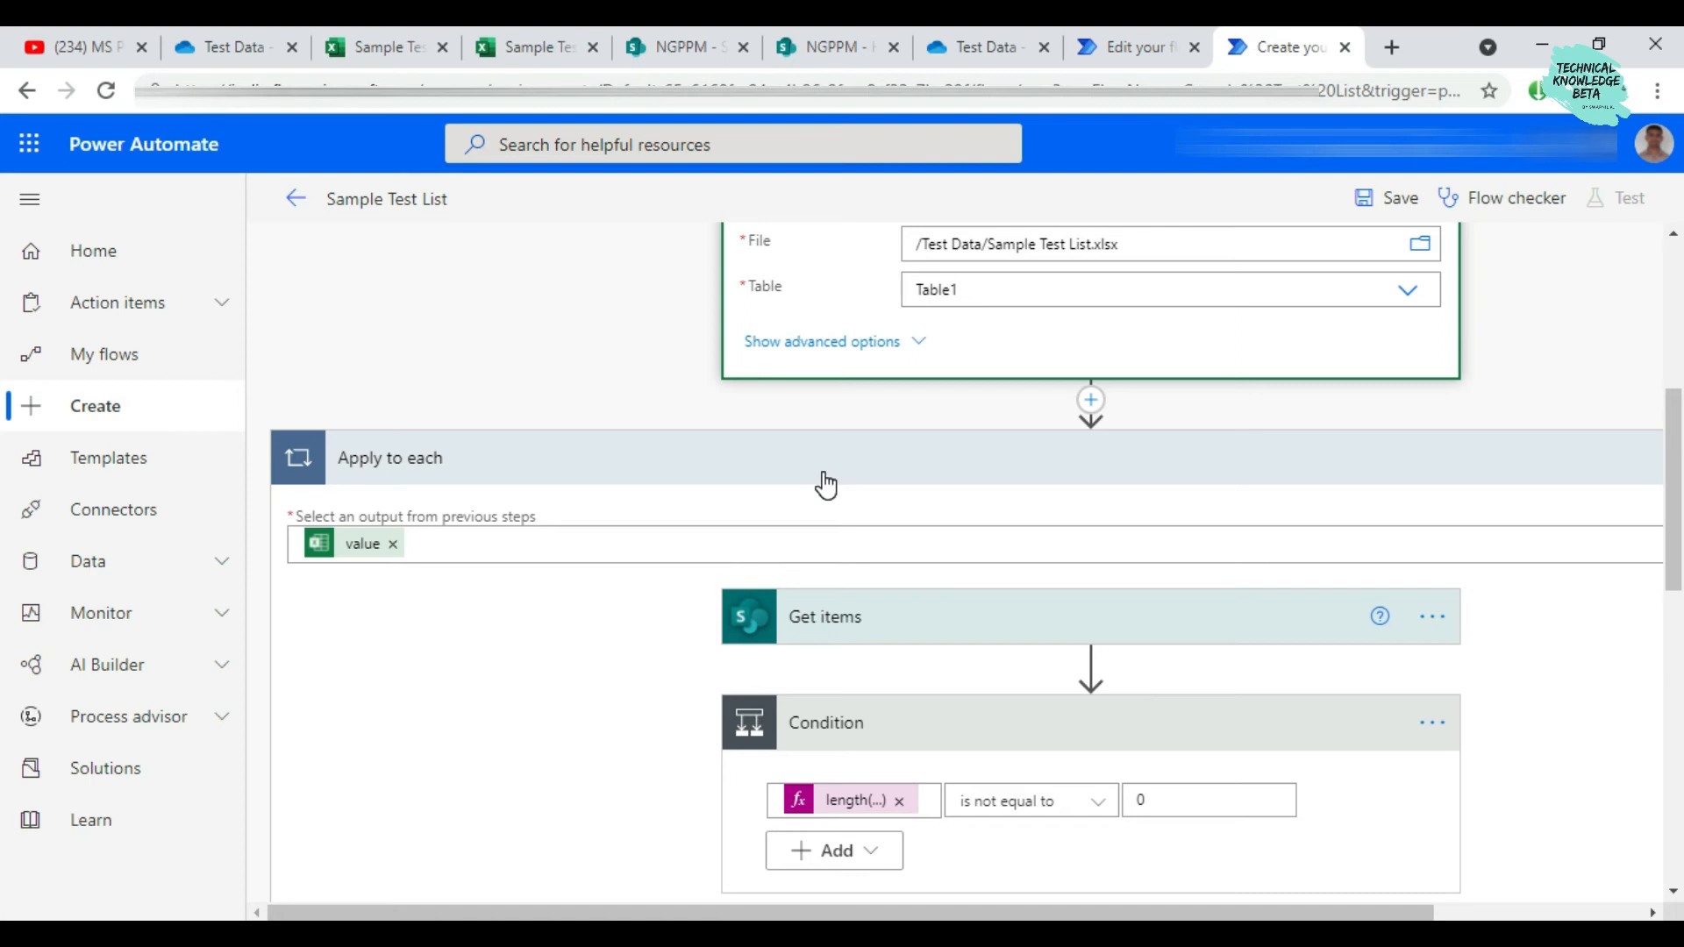
scroll(822, 488, down, 1)
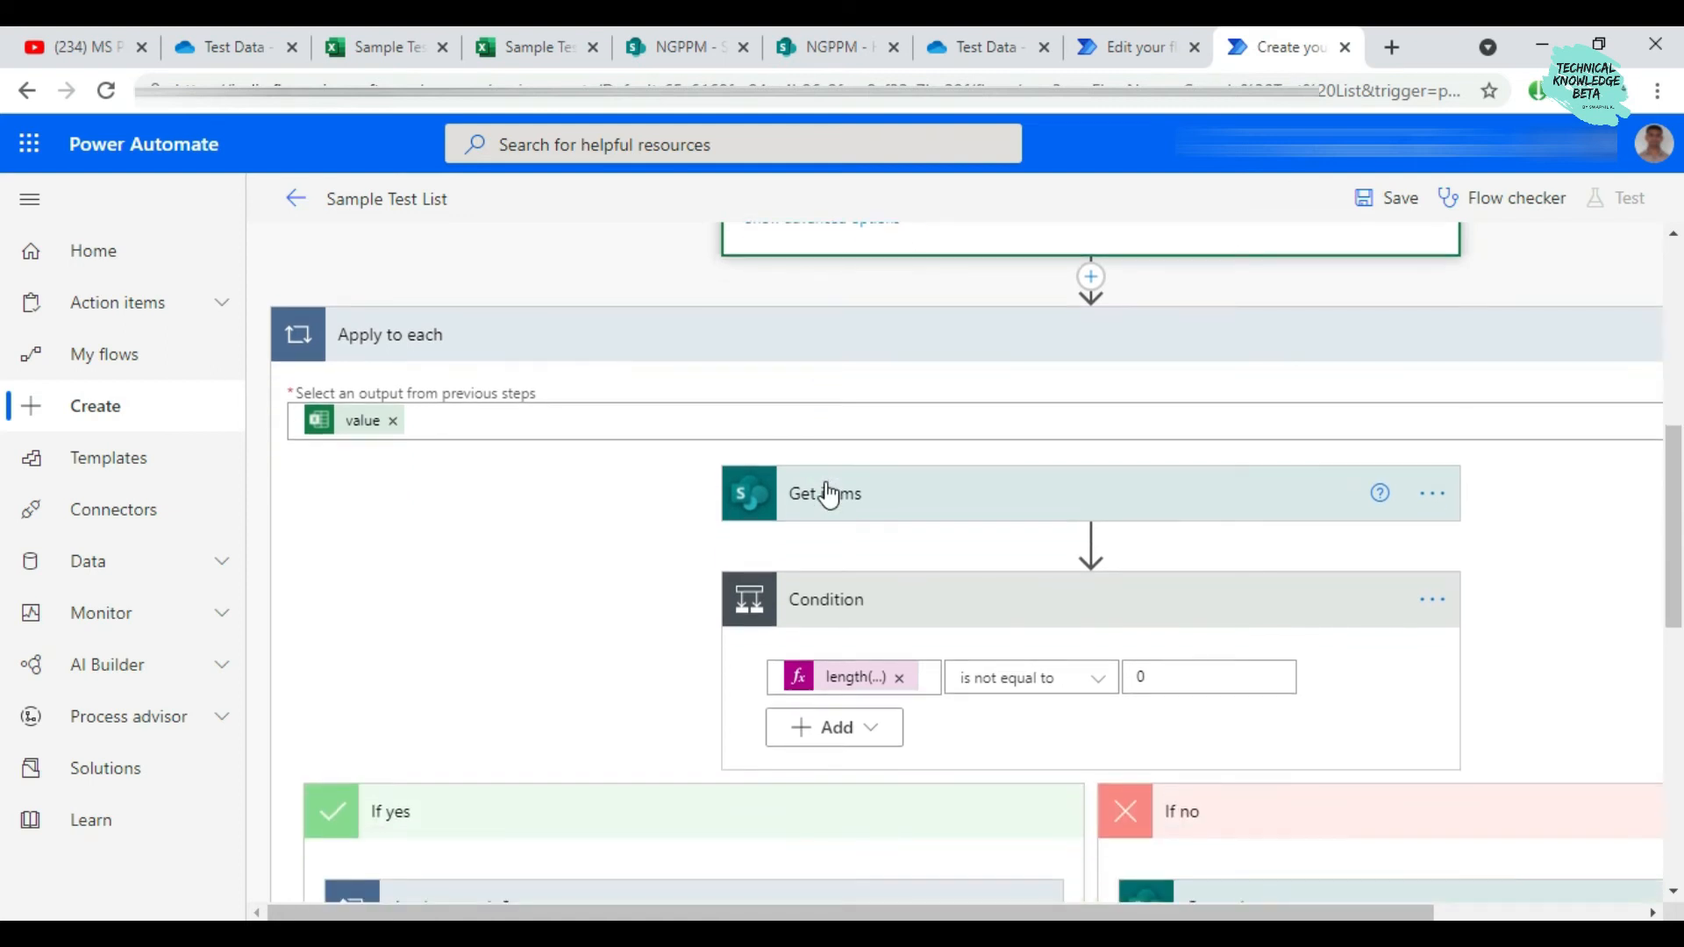
click(768, 429)
scroll(763, 424, up, 2)
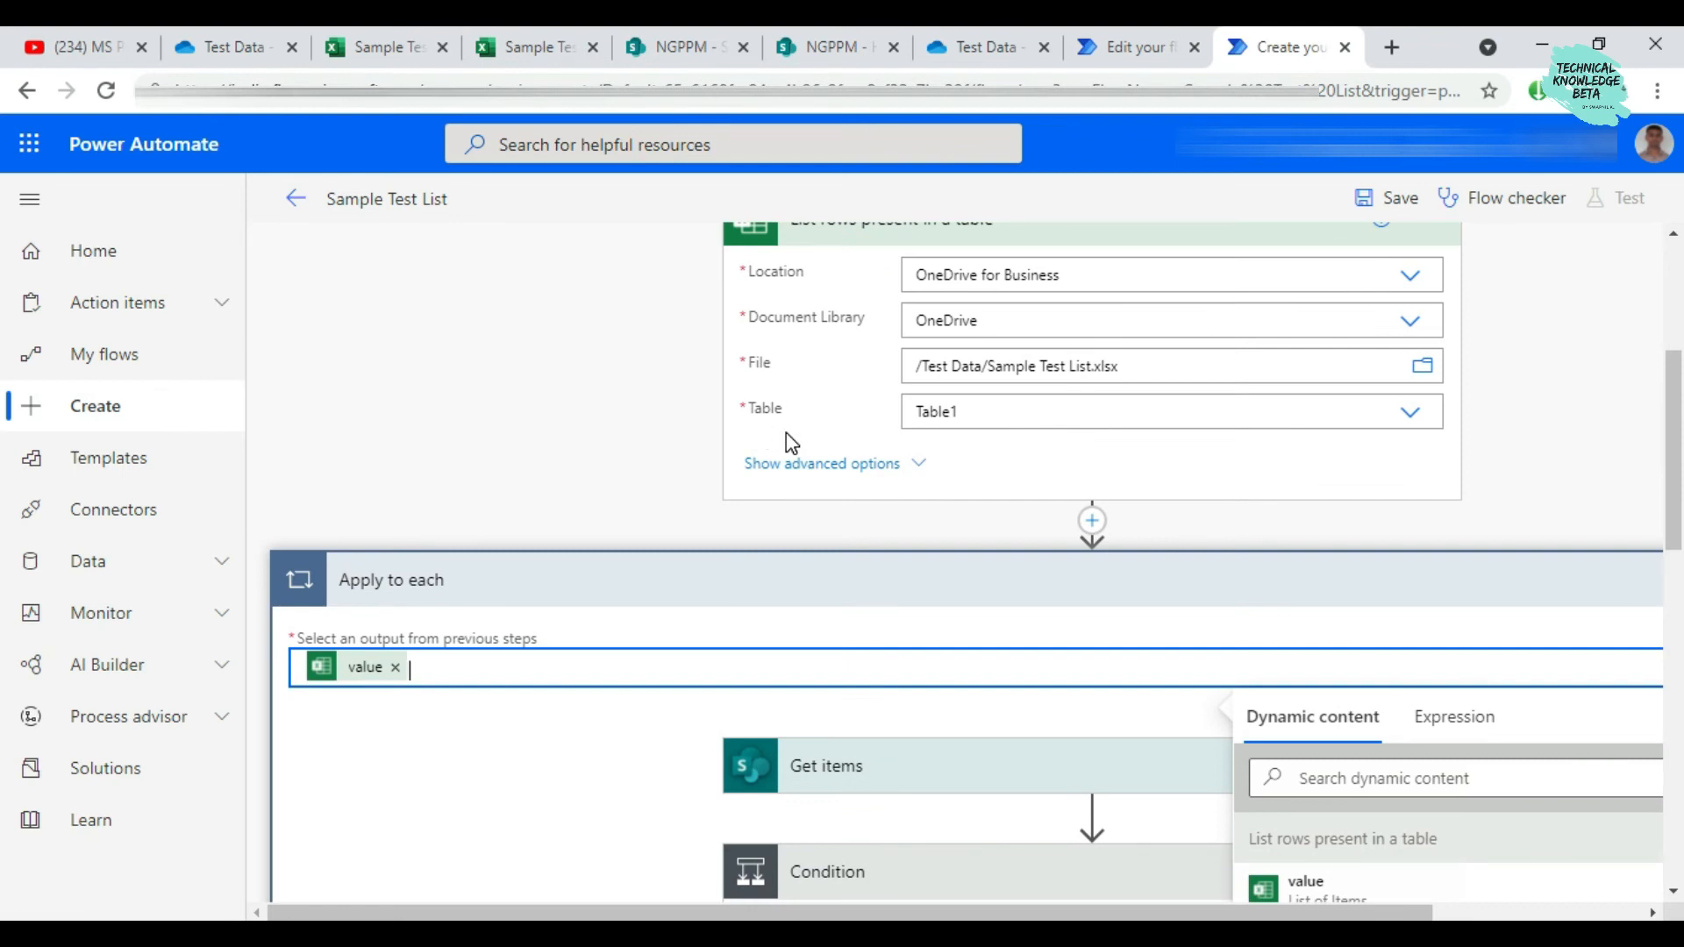
scroll(462, 660, down, 1)
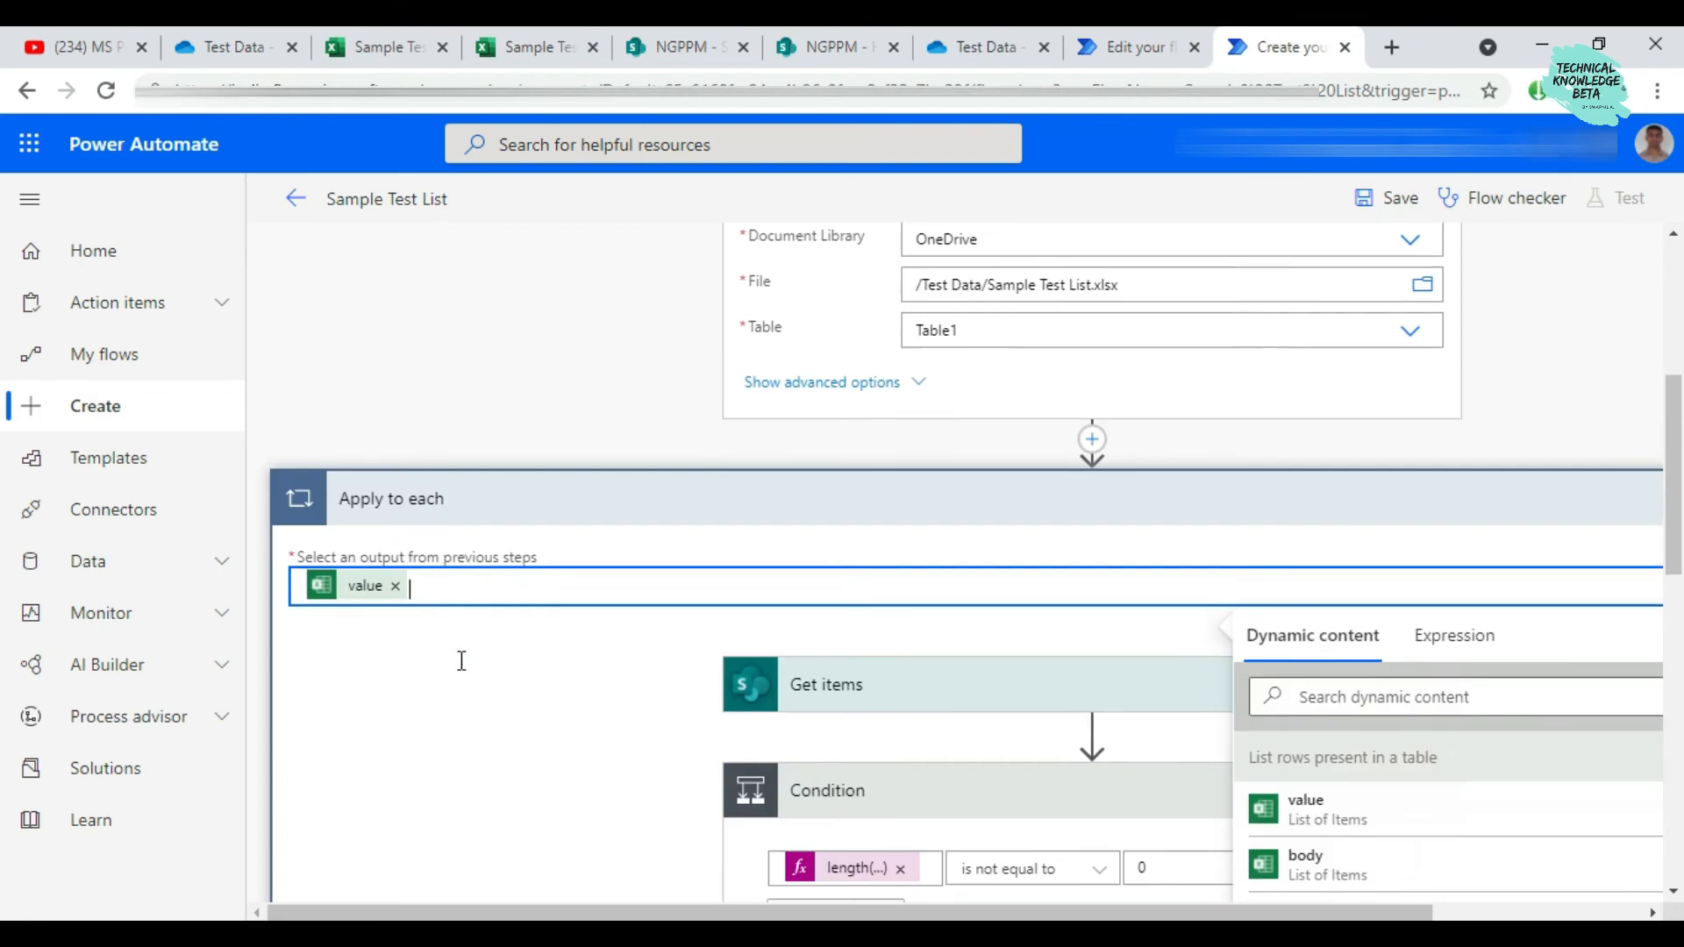
scroll(462, 660, down, 2)
click(479, 566)
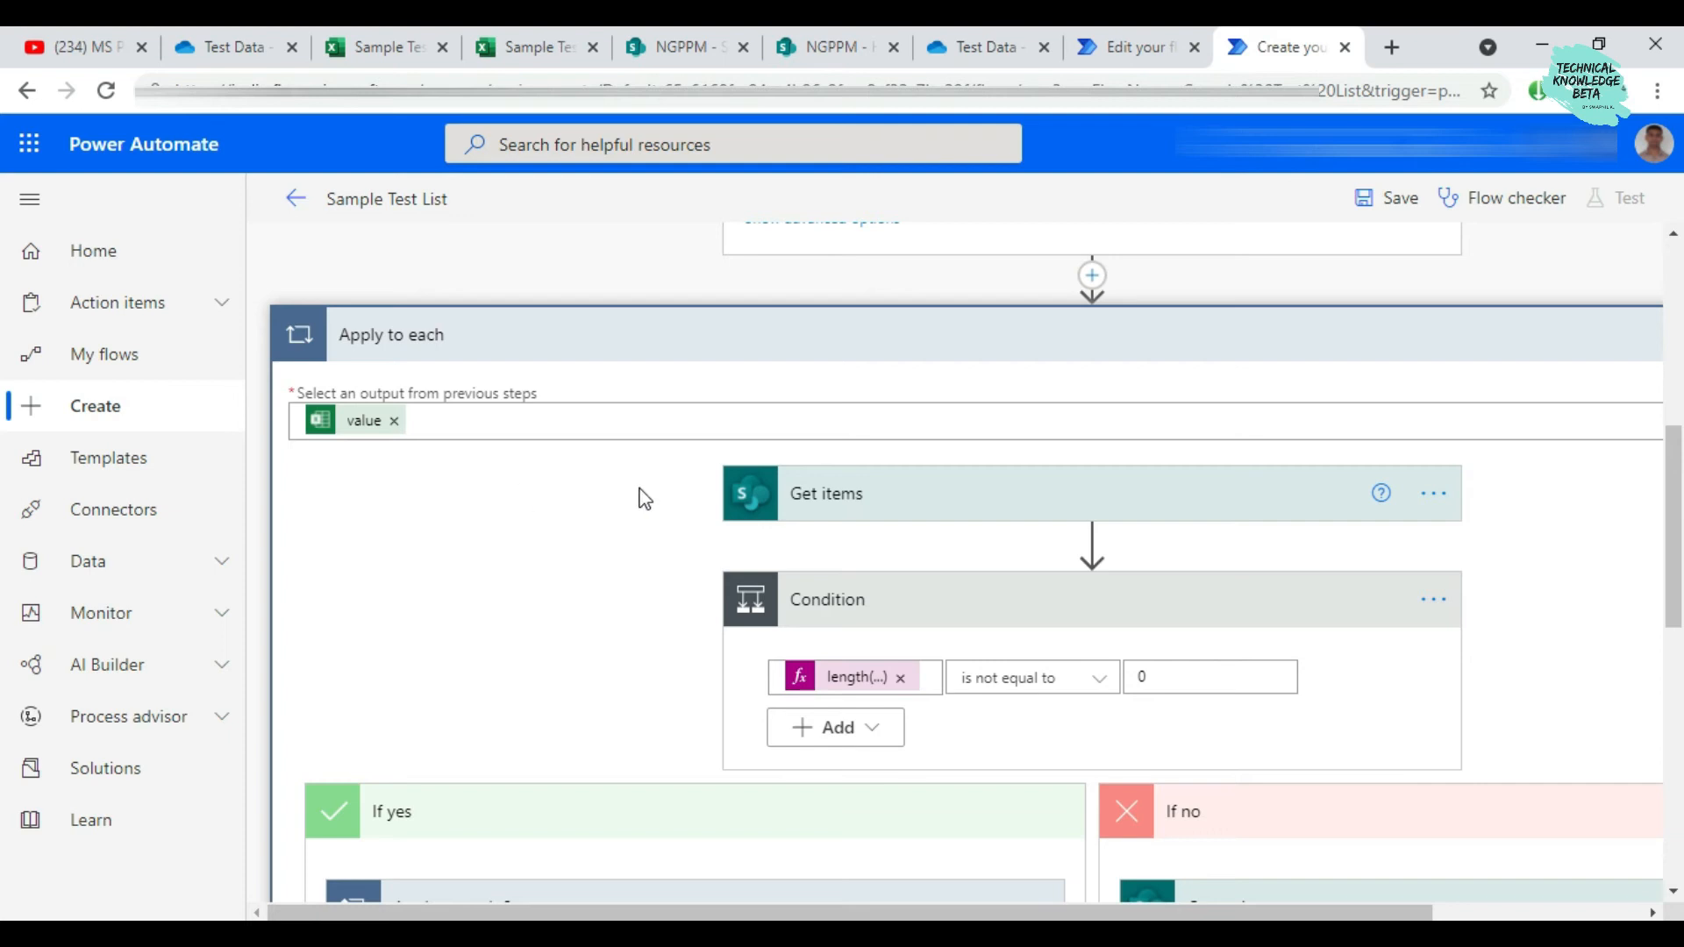
Expand the Get items action and review its site, list name and Filter Query settings
click(916, 514)
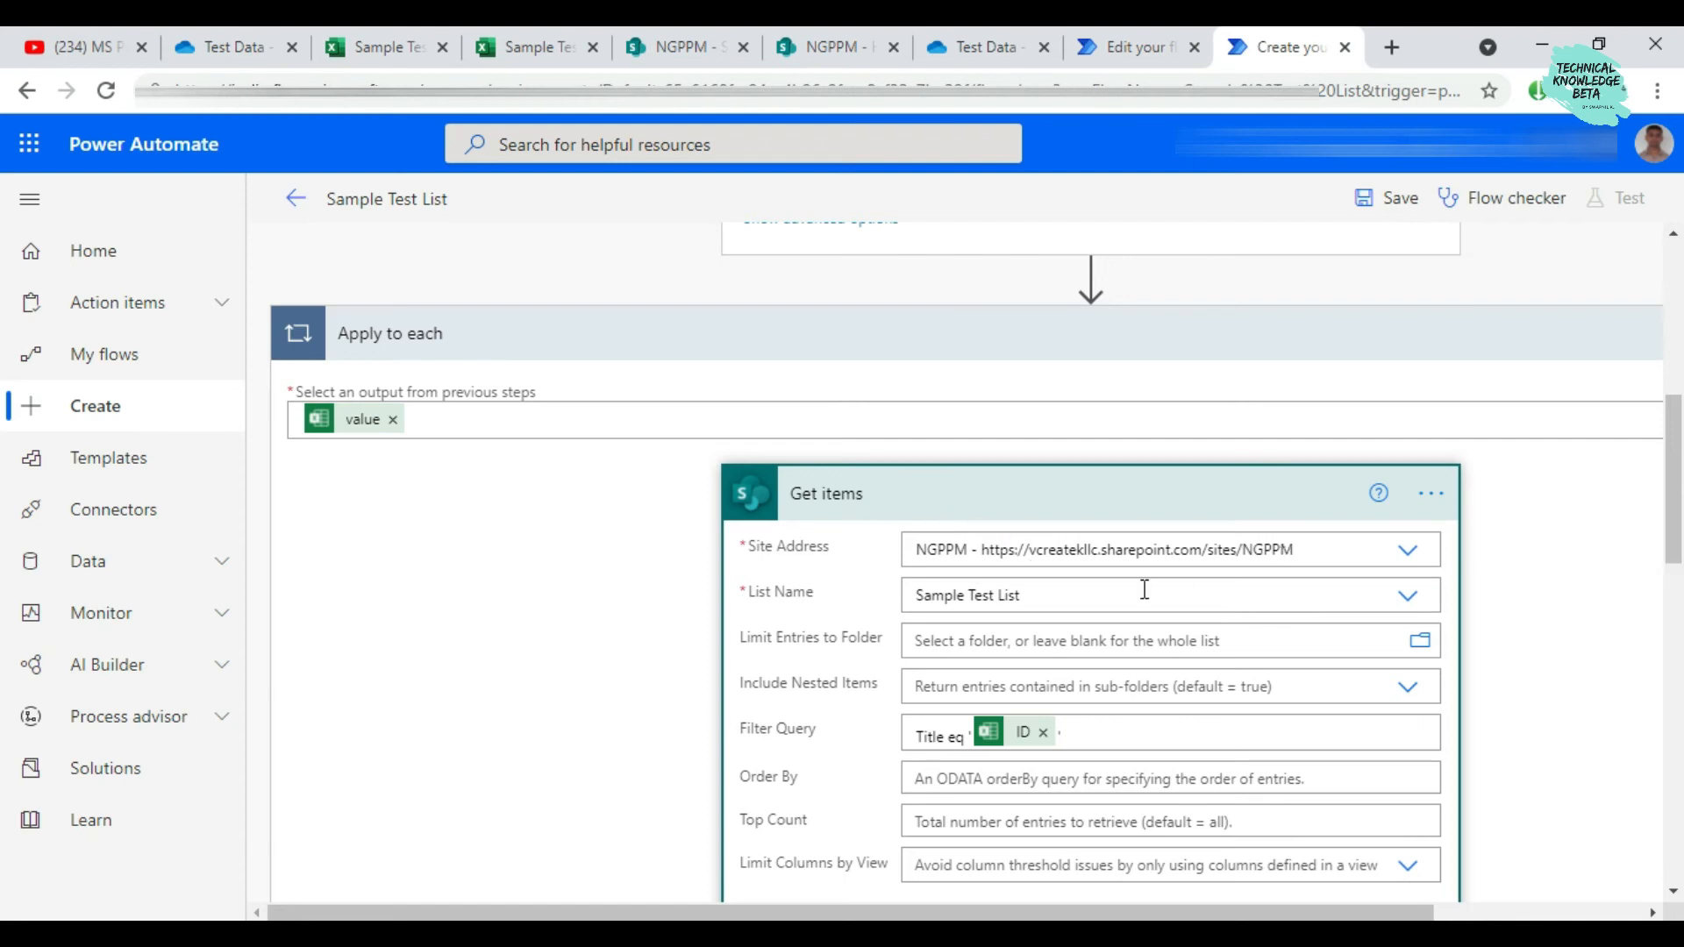
scroll(1160, 596, down, 1)
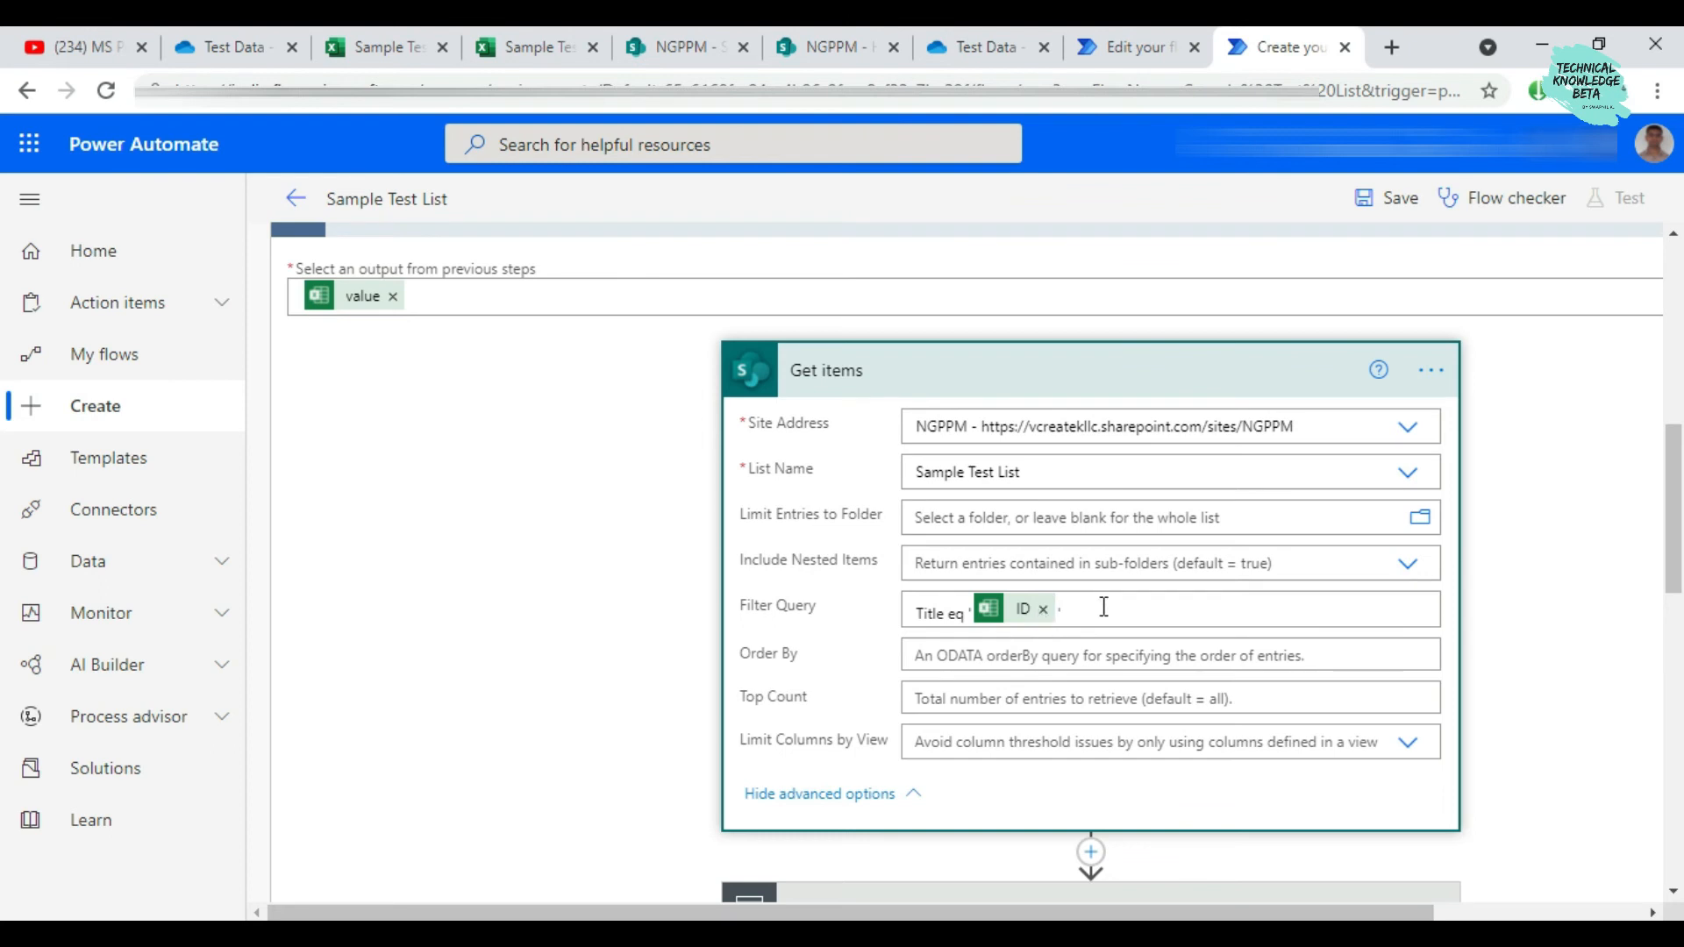
scroll(1096, 605, down, 2)
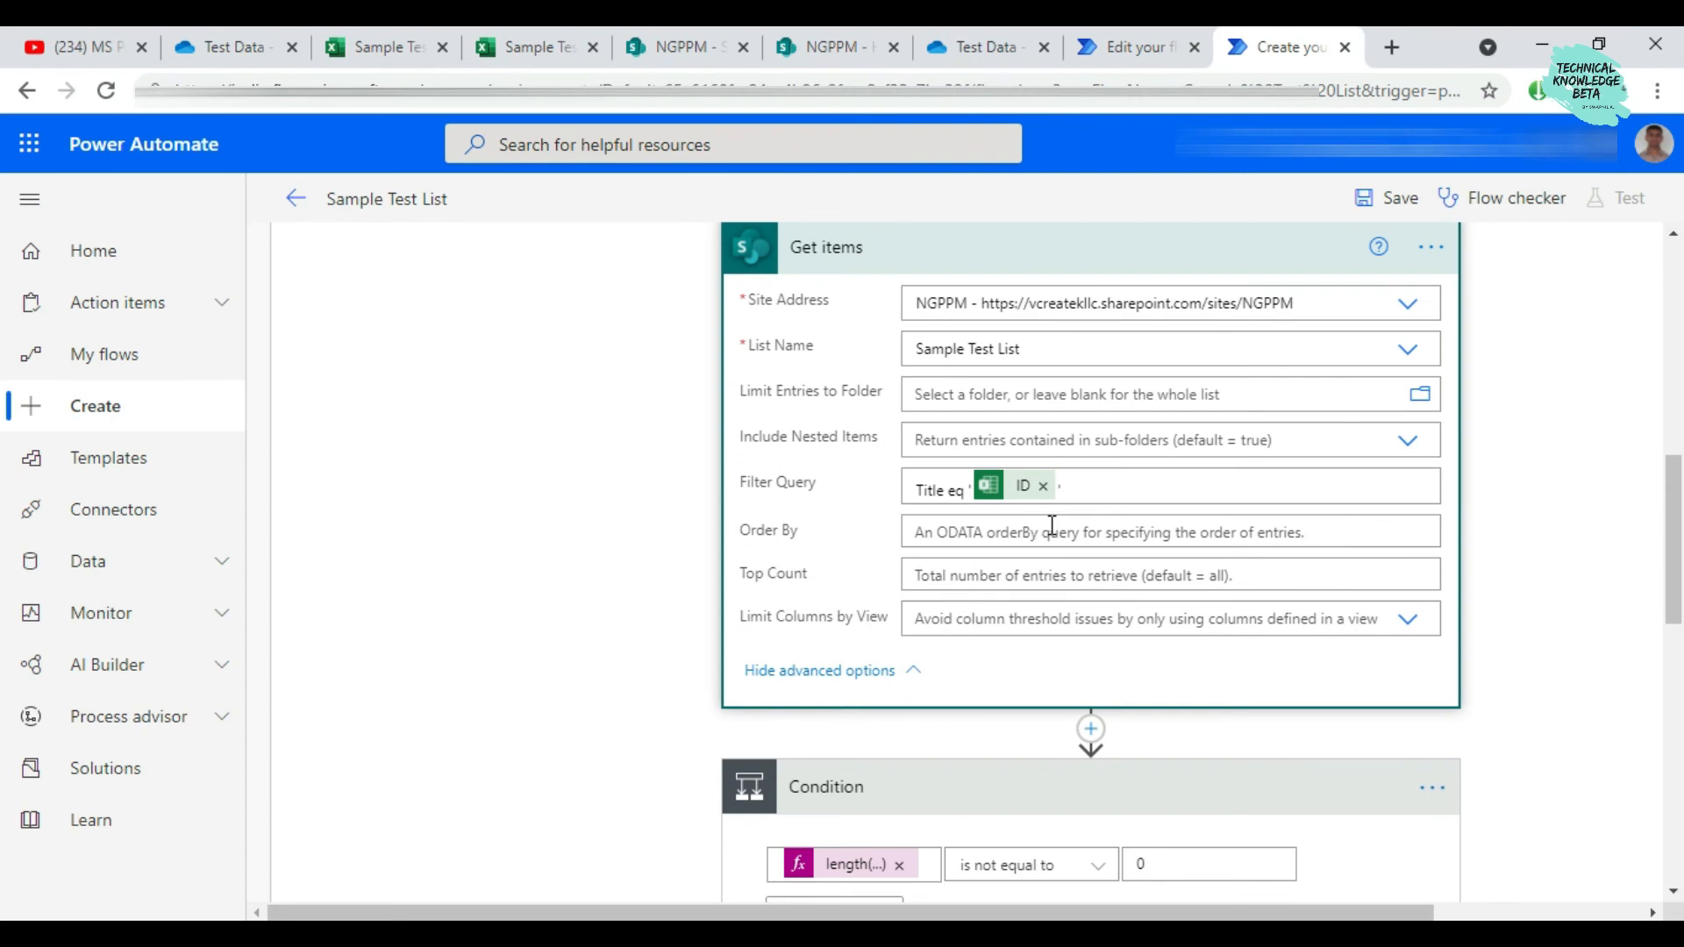
scroll(1052, 523, down, 3)
scroll(1052, 536, up, 2)
scroll(1049, 530, down, 2)
Review the Condition and its branches, including Apply to each 2, the Update item mappings and the Create item mappings
scroll(987, 680, down, 1)
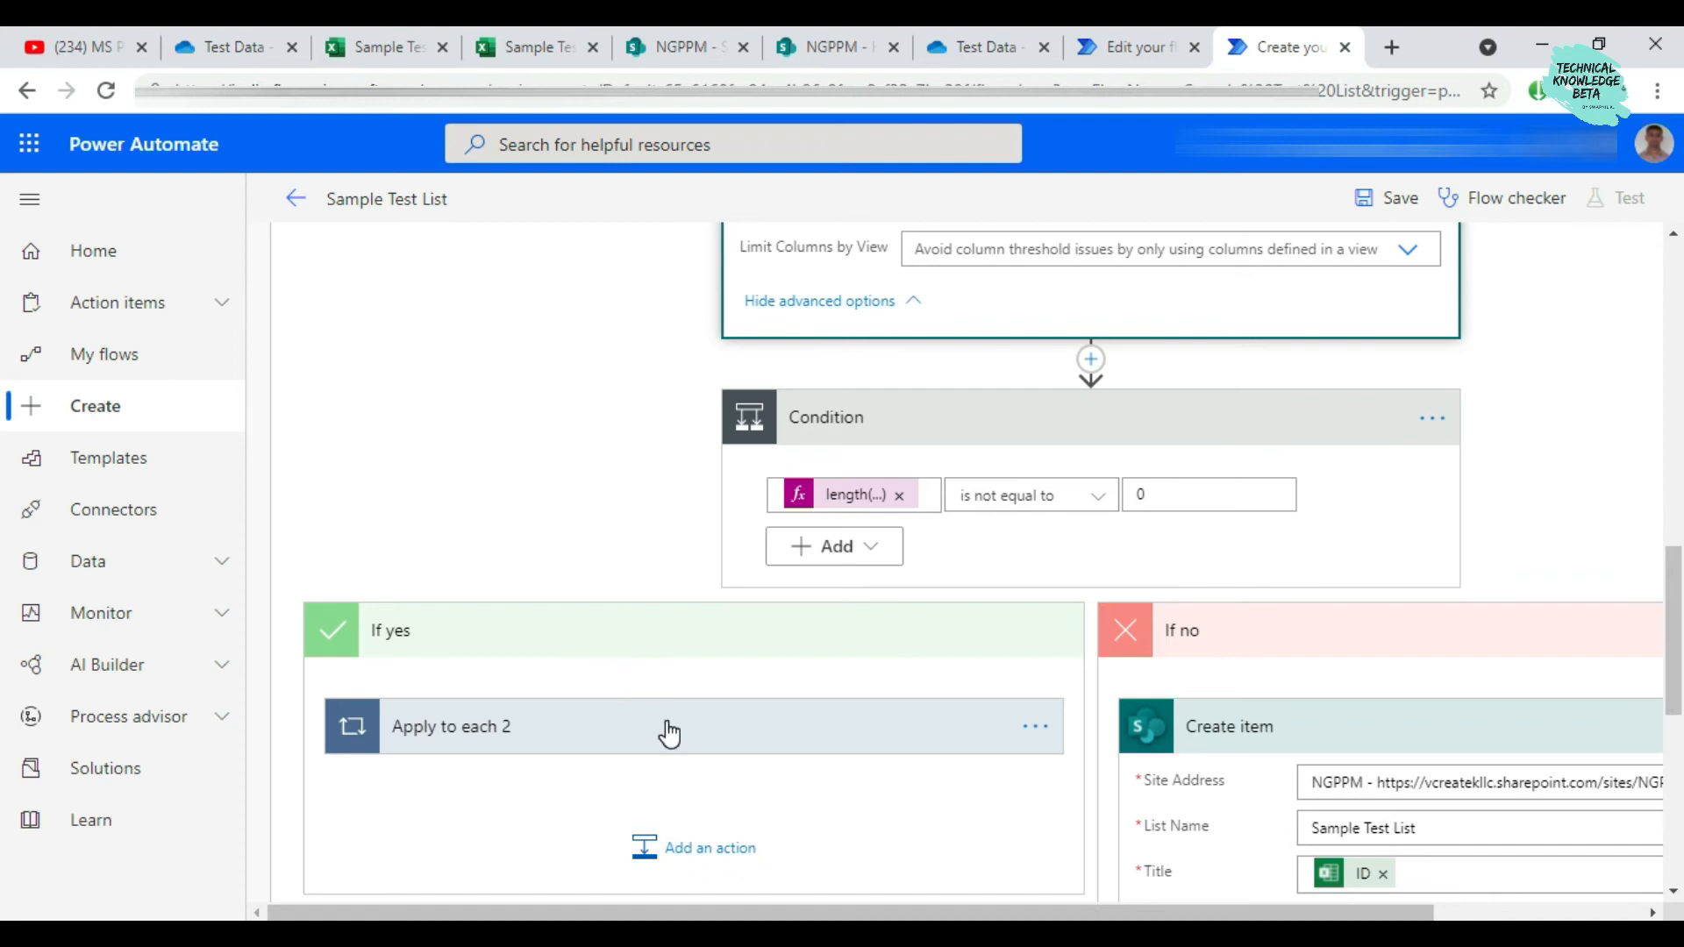
scroll(1293, 726, down, 3)
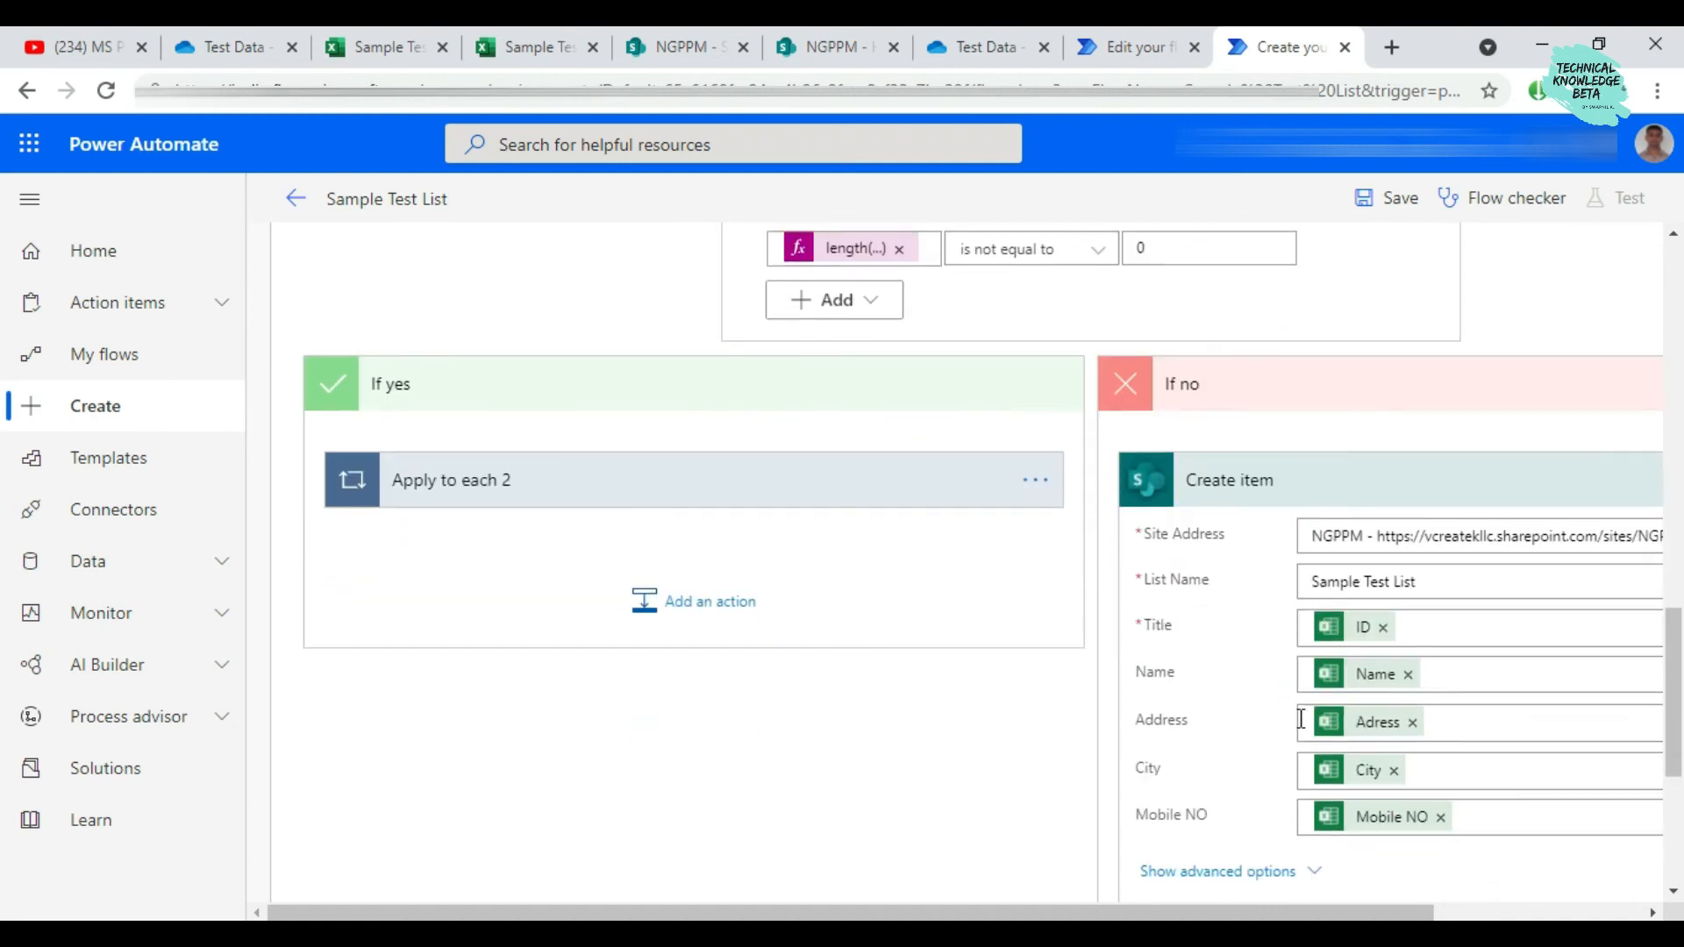
click(729, 507)
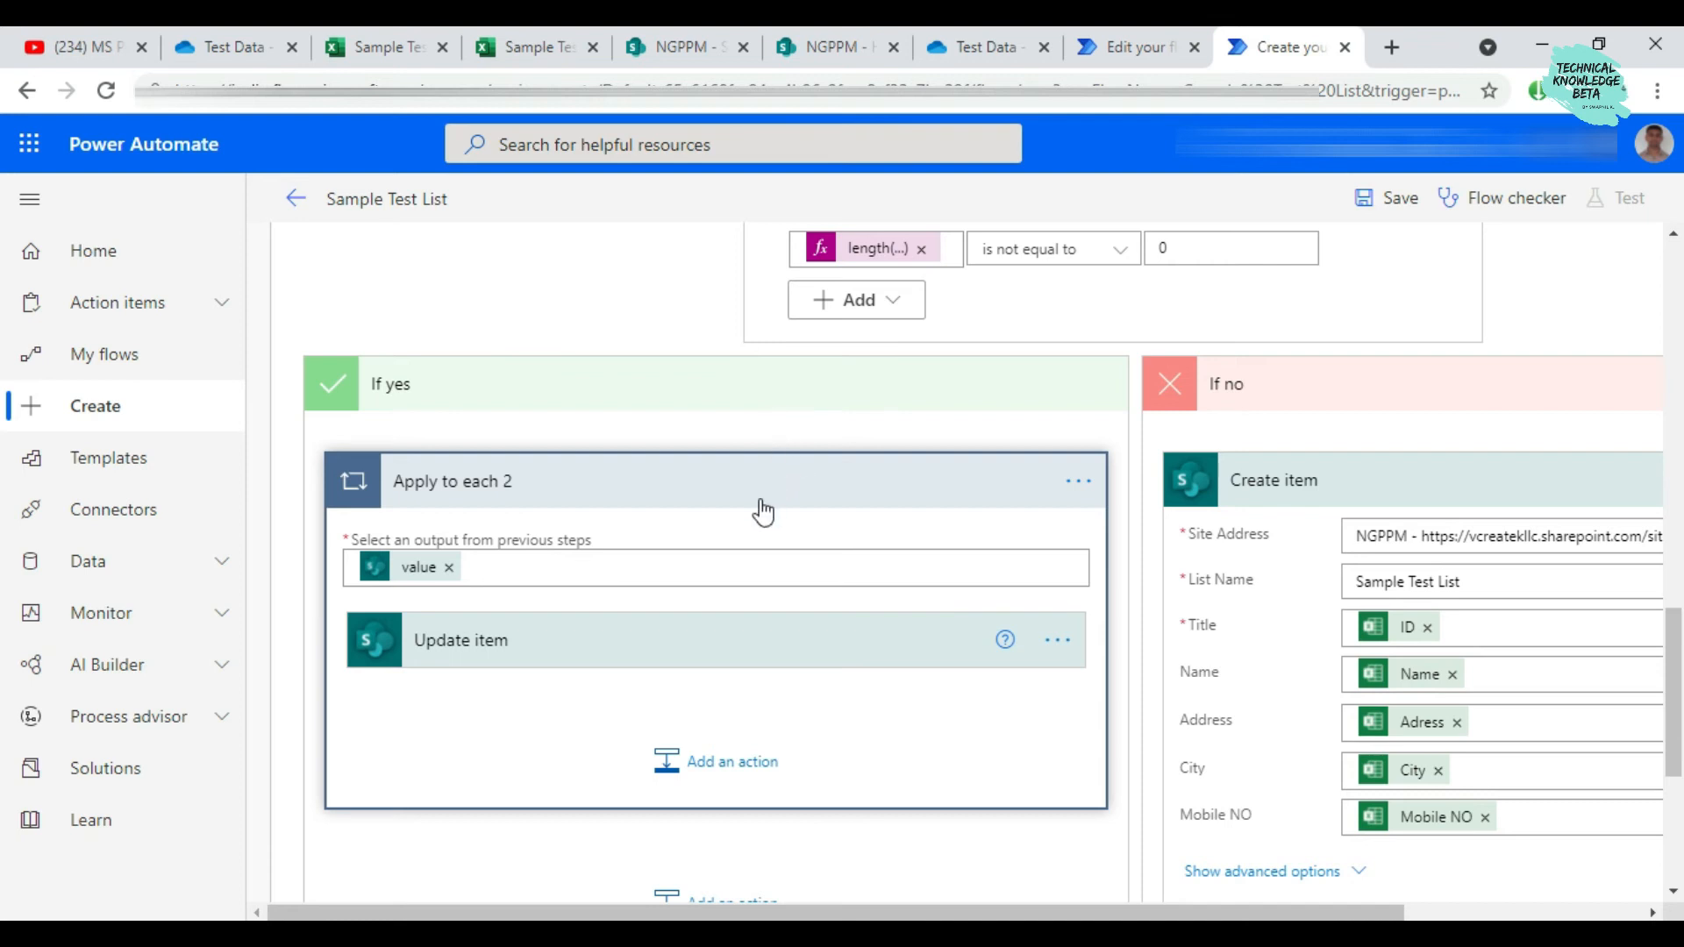
scroll(749, 553, down, 1)
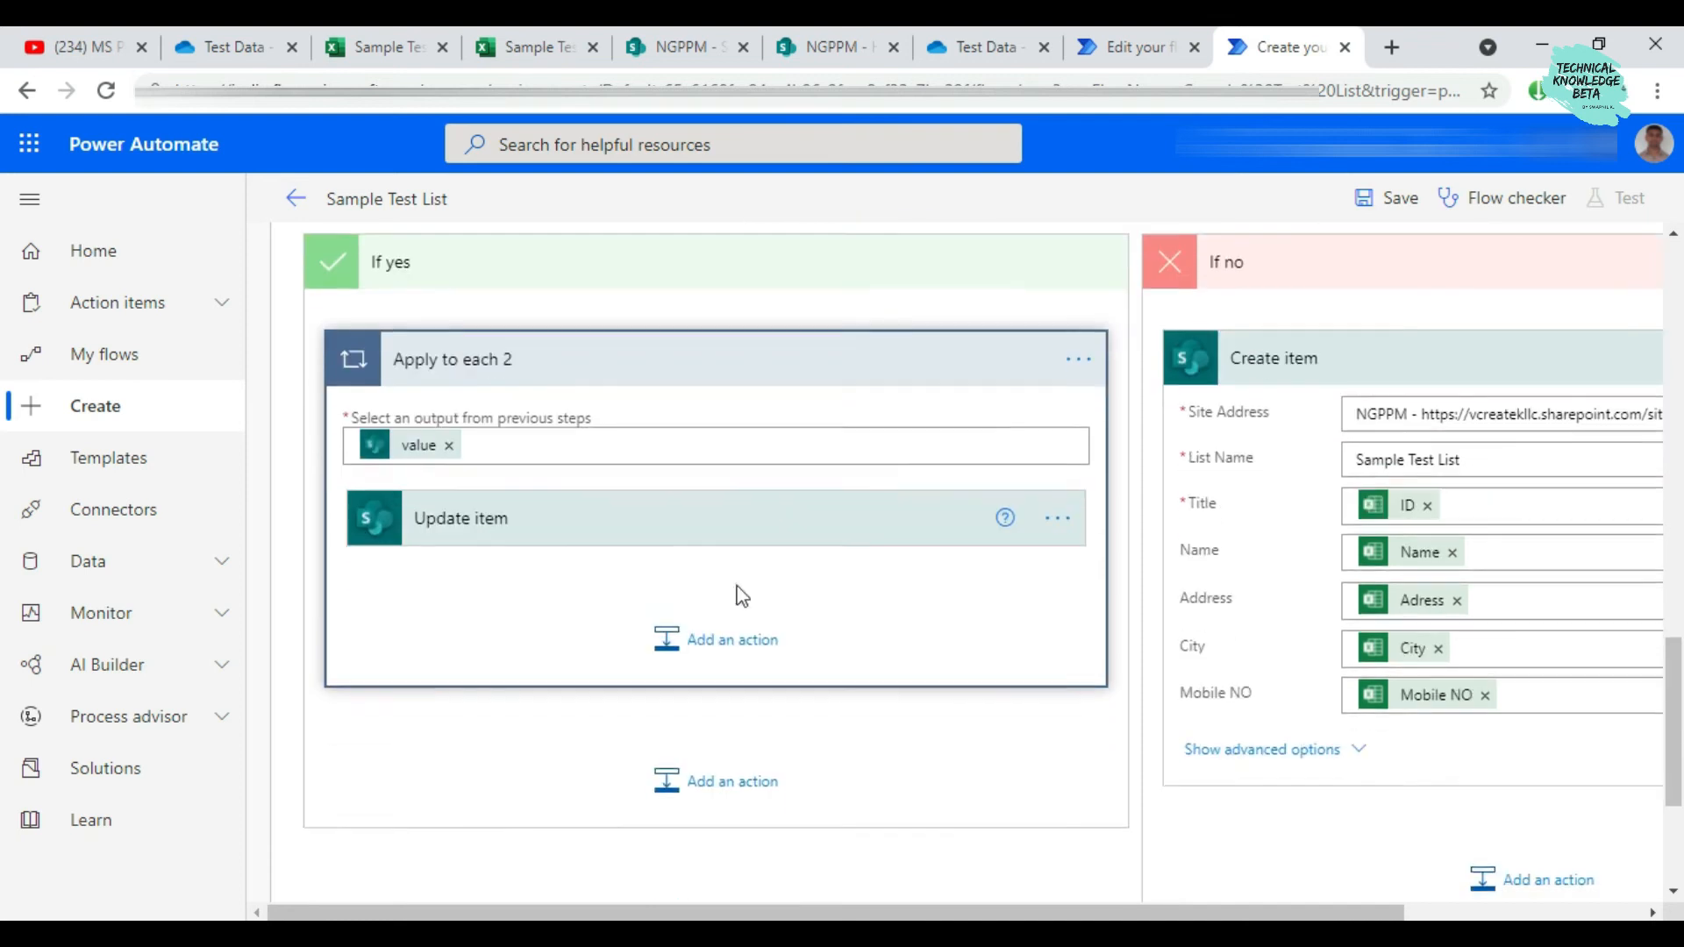
click(556, 445)
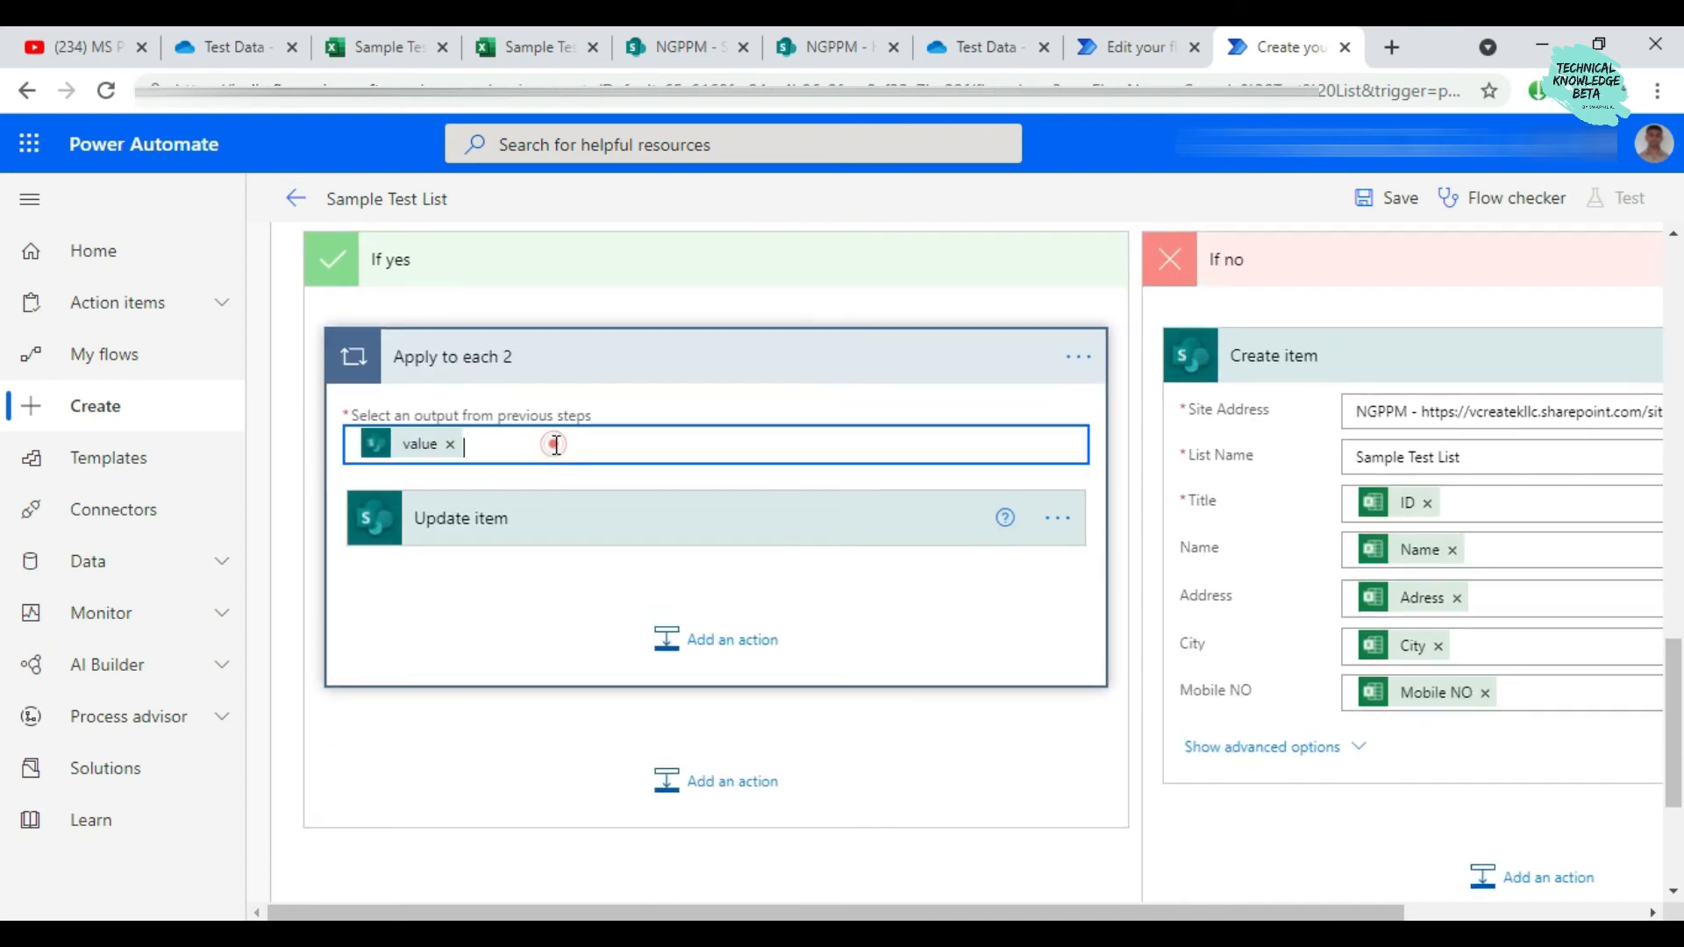
click(596, 565)
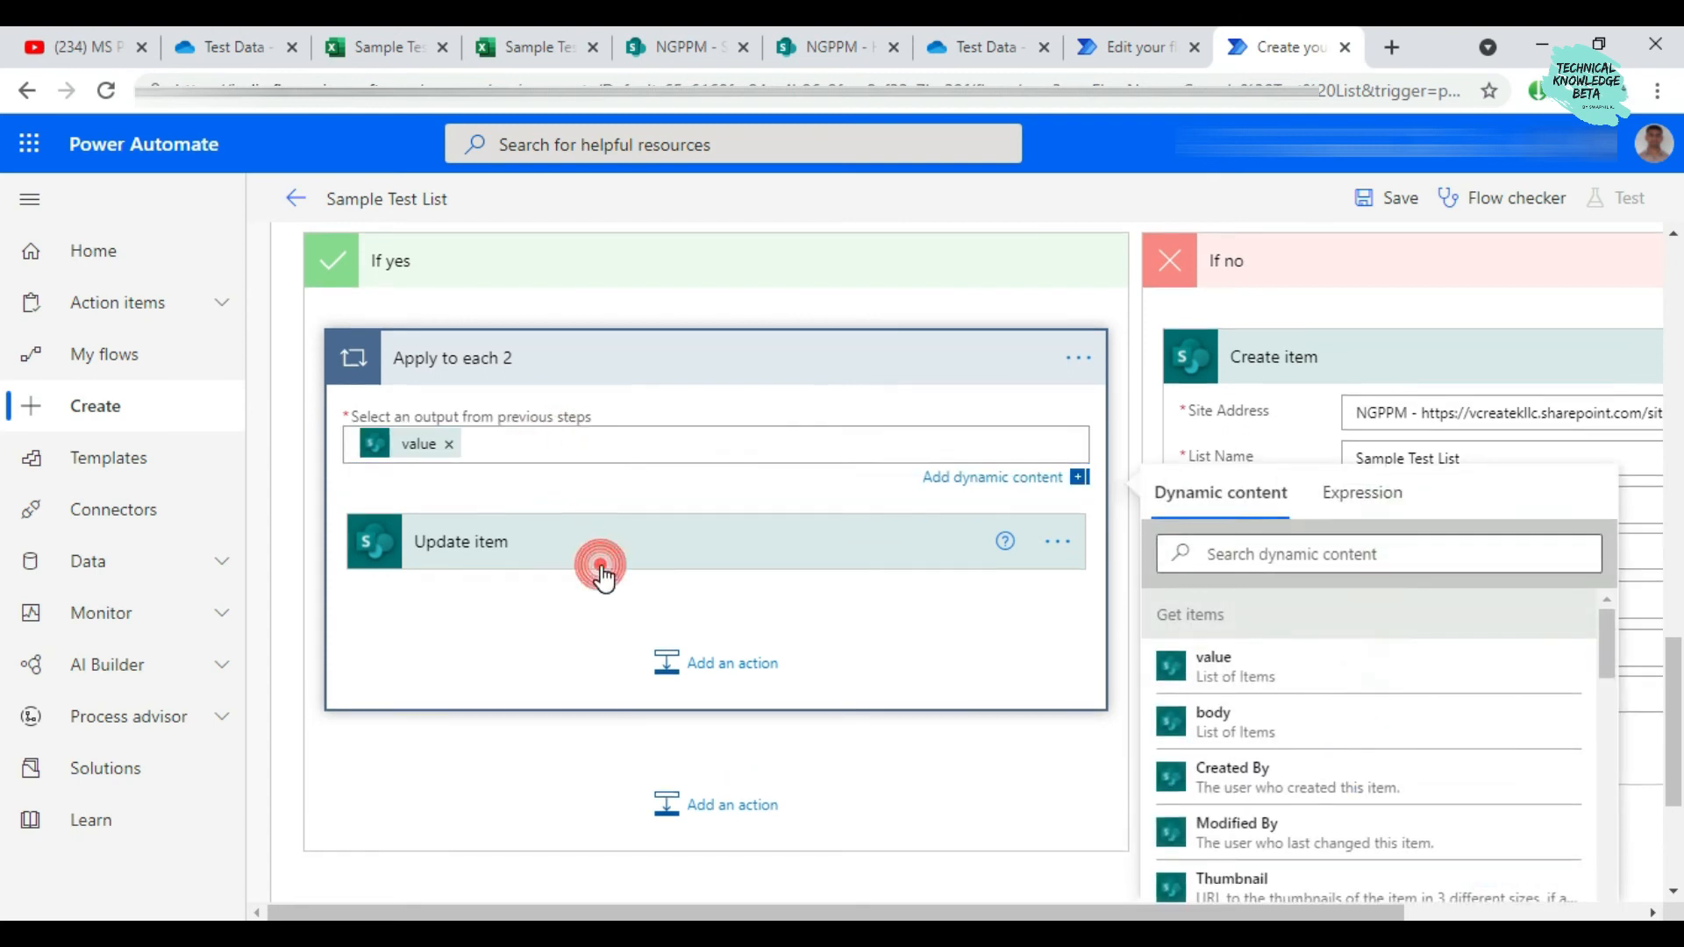
scroll(658, 657, down, 1)
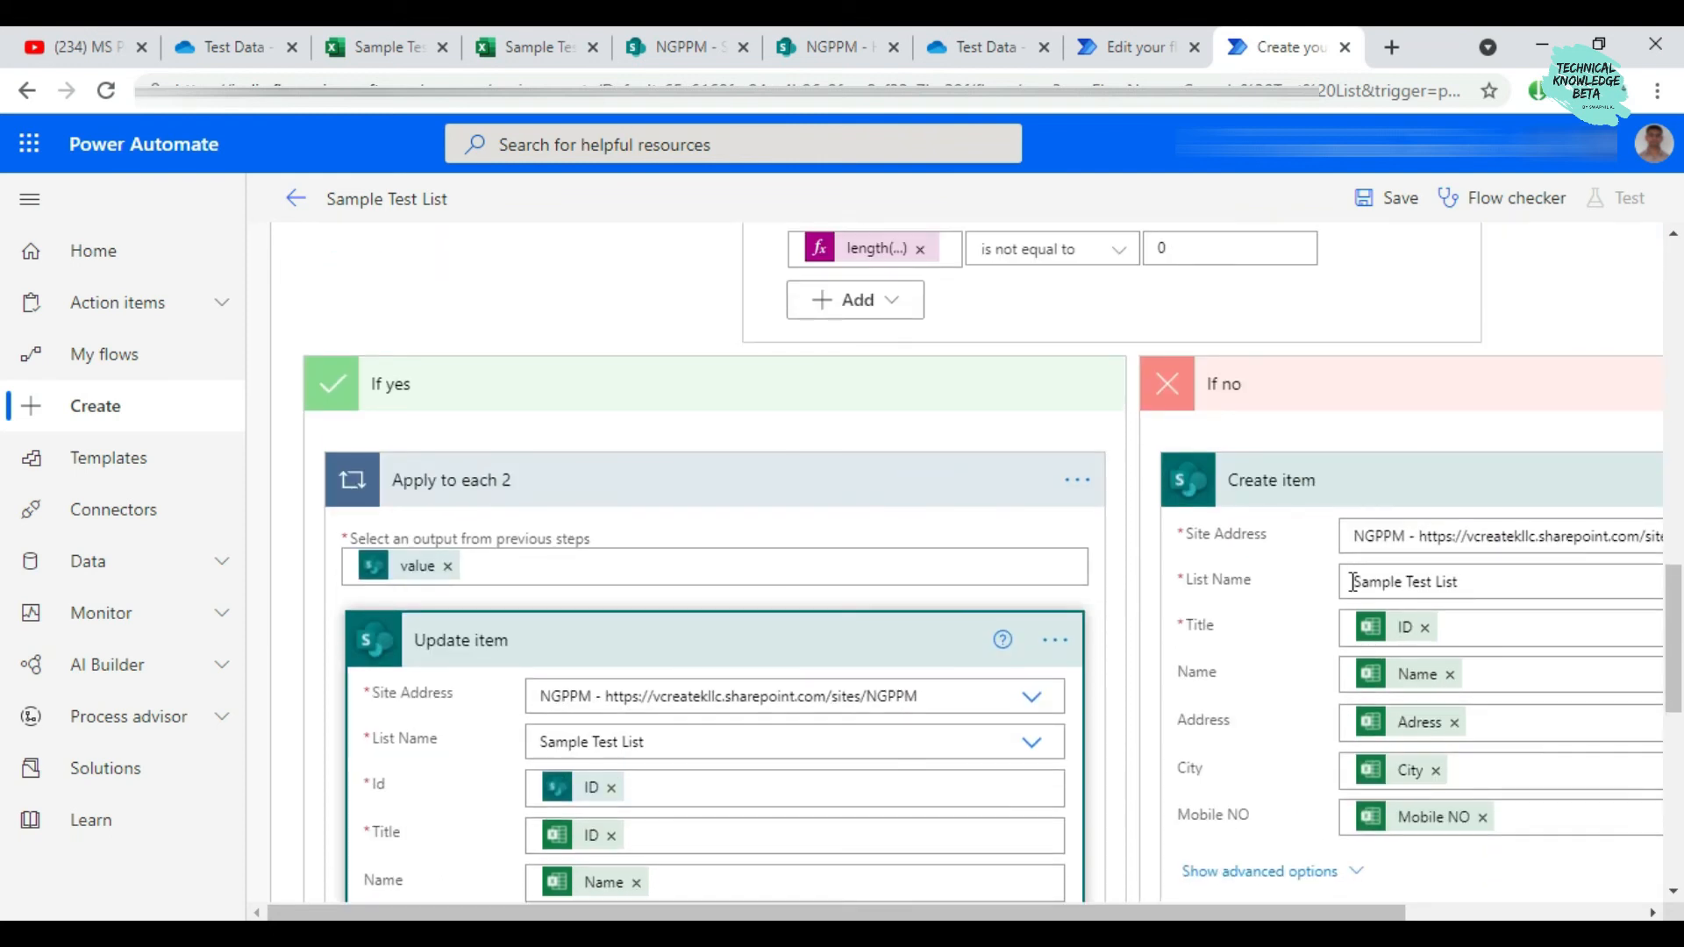
scroll(1214, 745, down, 2)
scroll(1316, 526, up, 8)
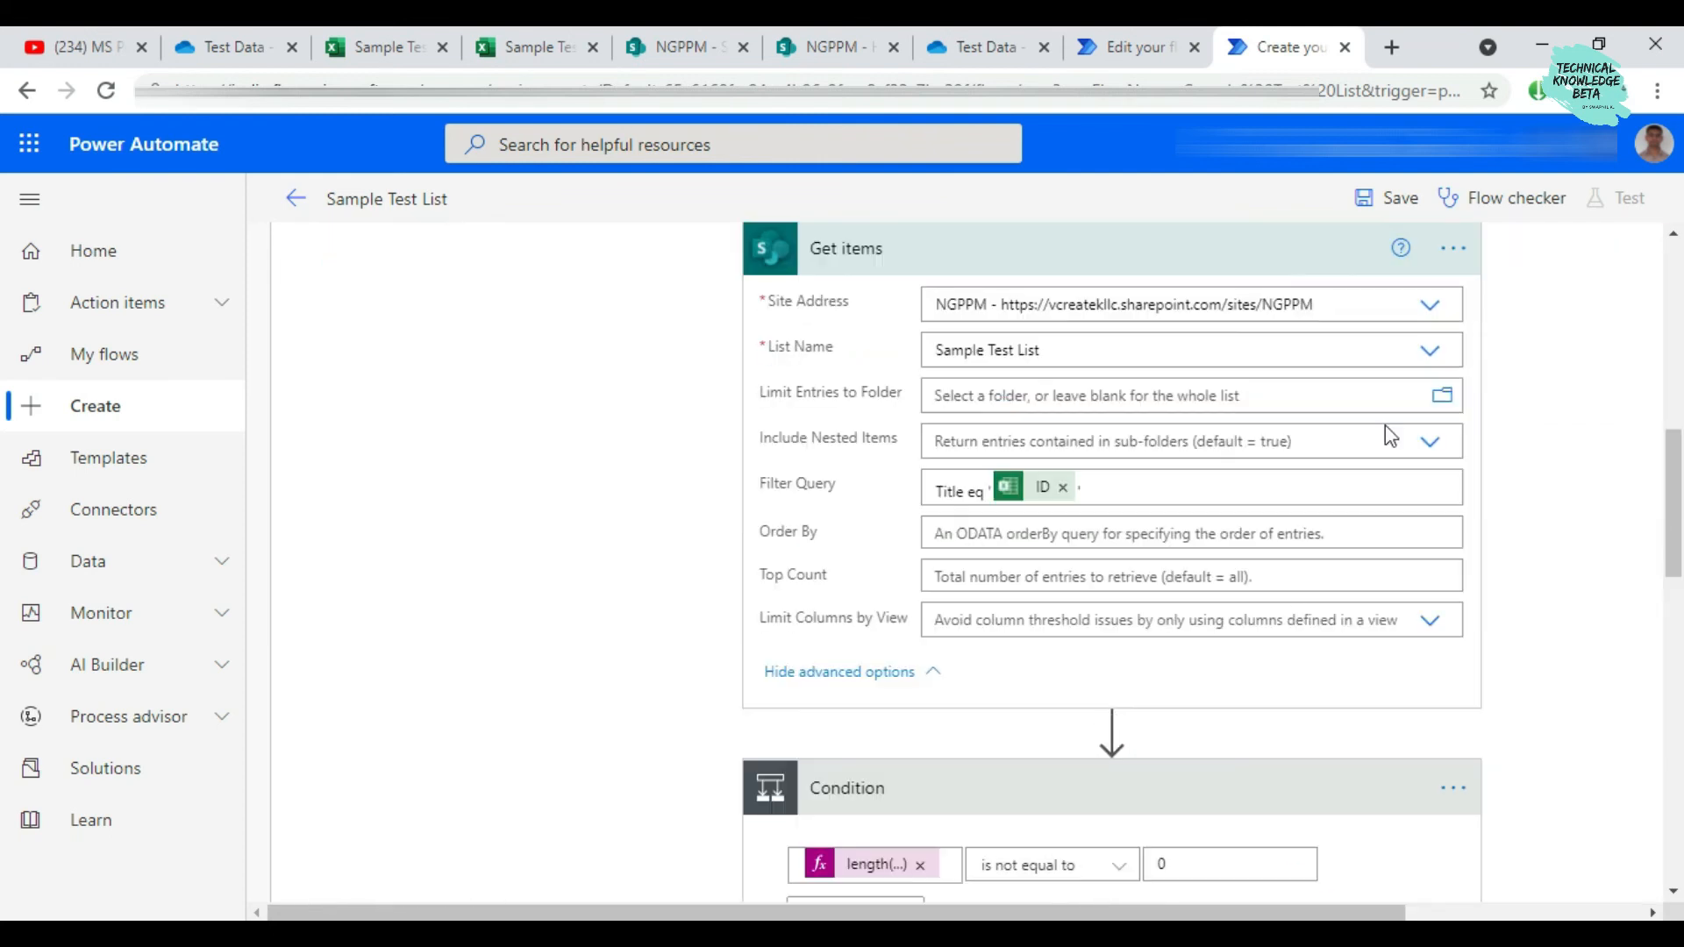
Save the Sample Test List flow and check it for errors and warnings with the Flow checker
click(1386, 200)
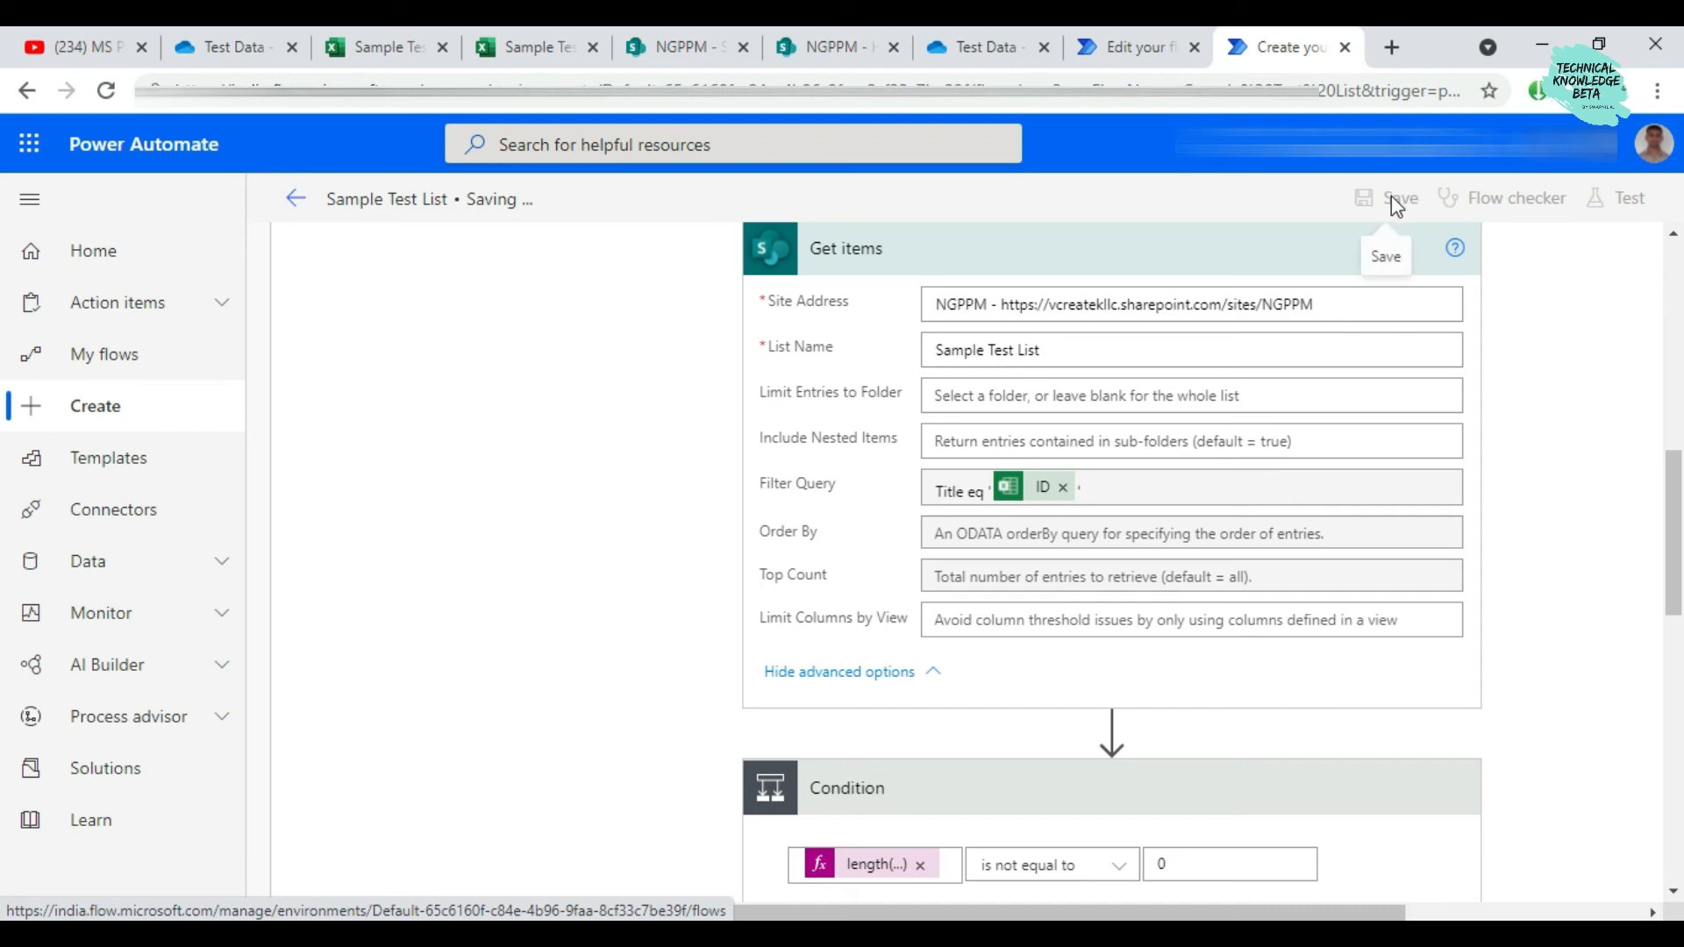
click(1518, 197)
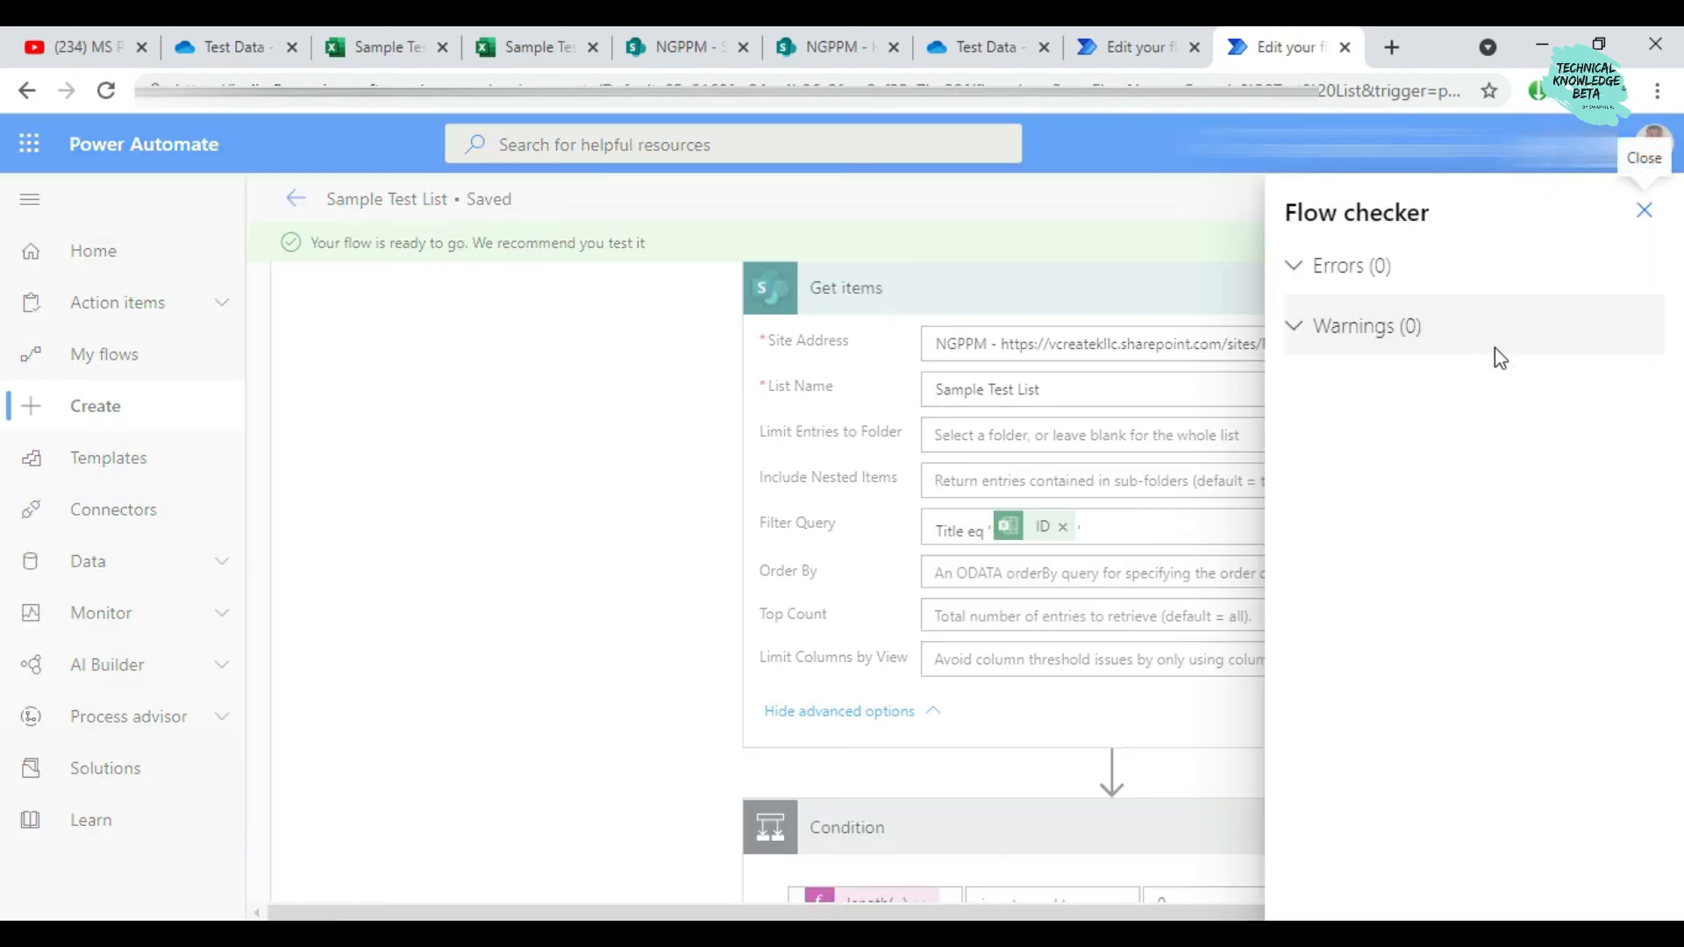
click(1642, 211)
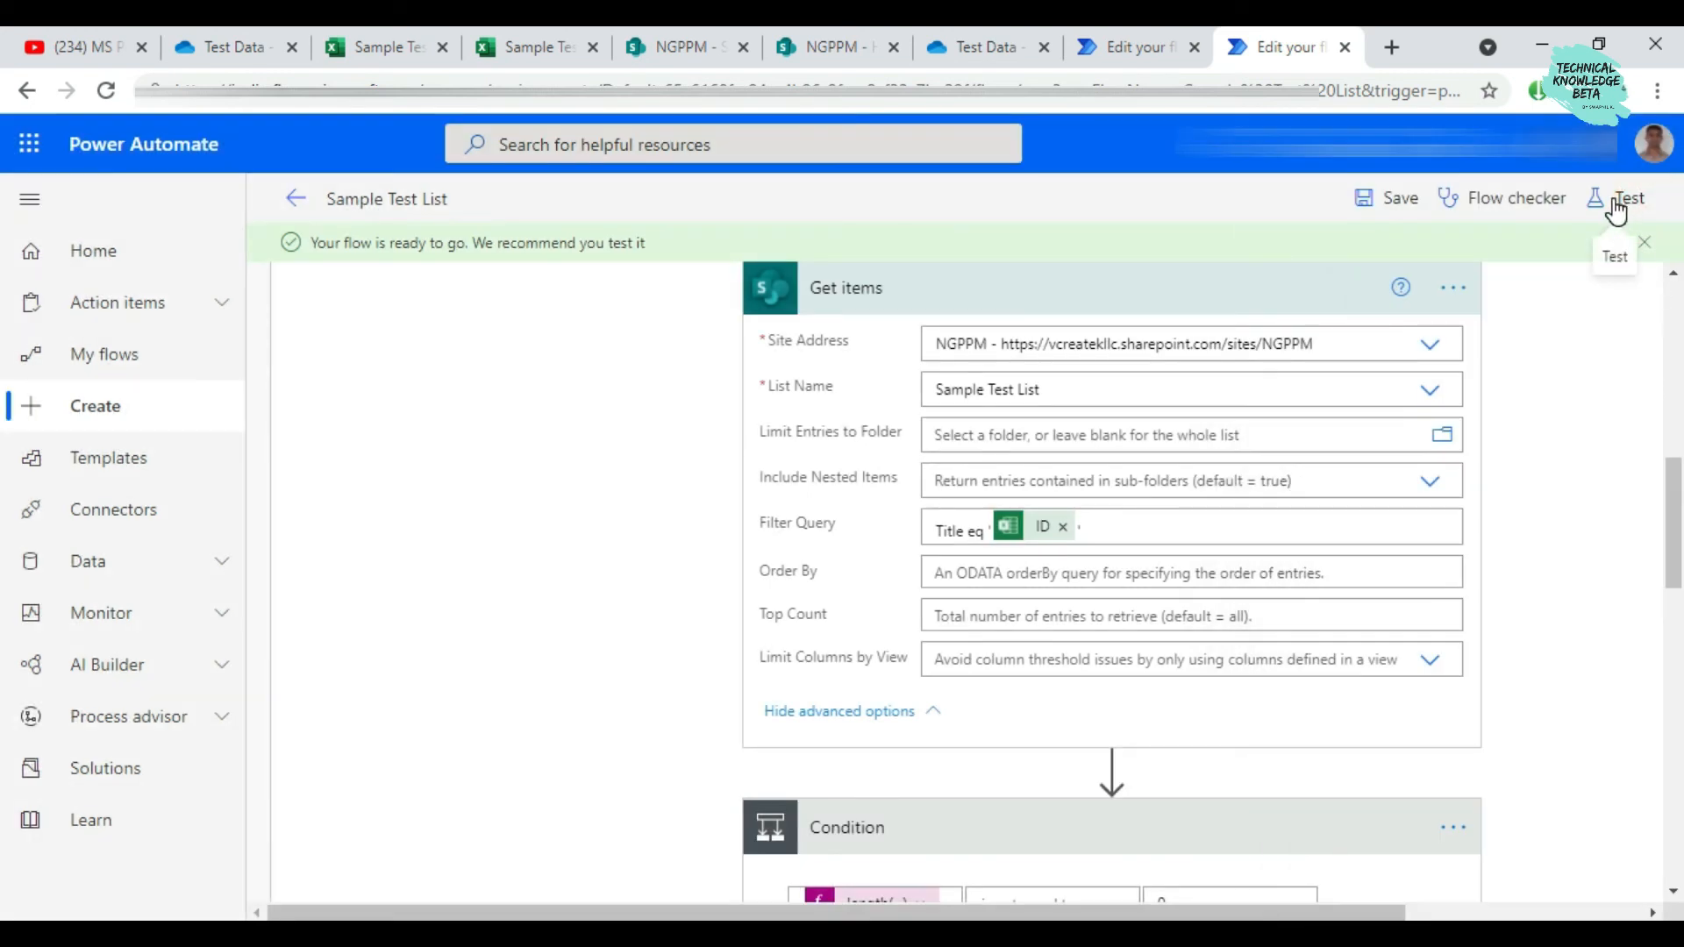
Close the duplicate Sample Test List workbook and compare the Excel table's rows with the SharePoint list before returning to the flow
click(546, 49)
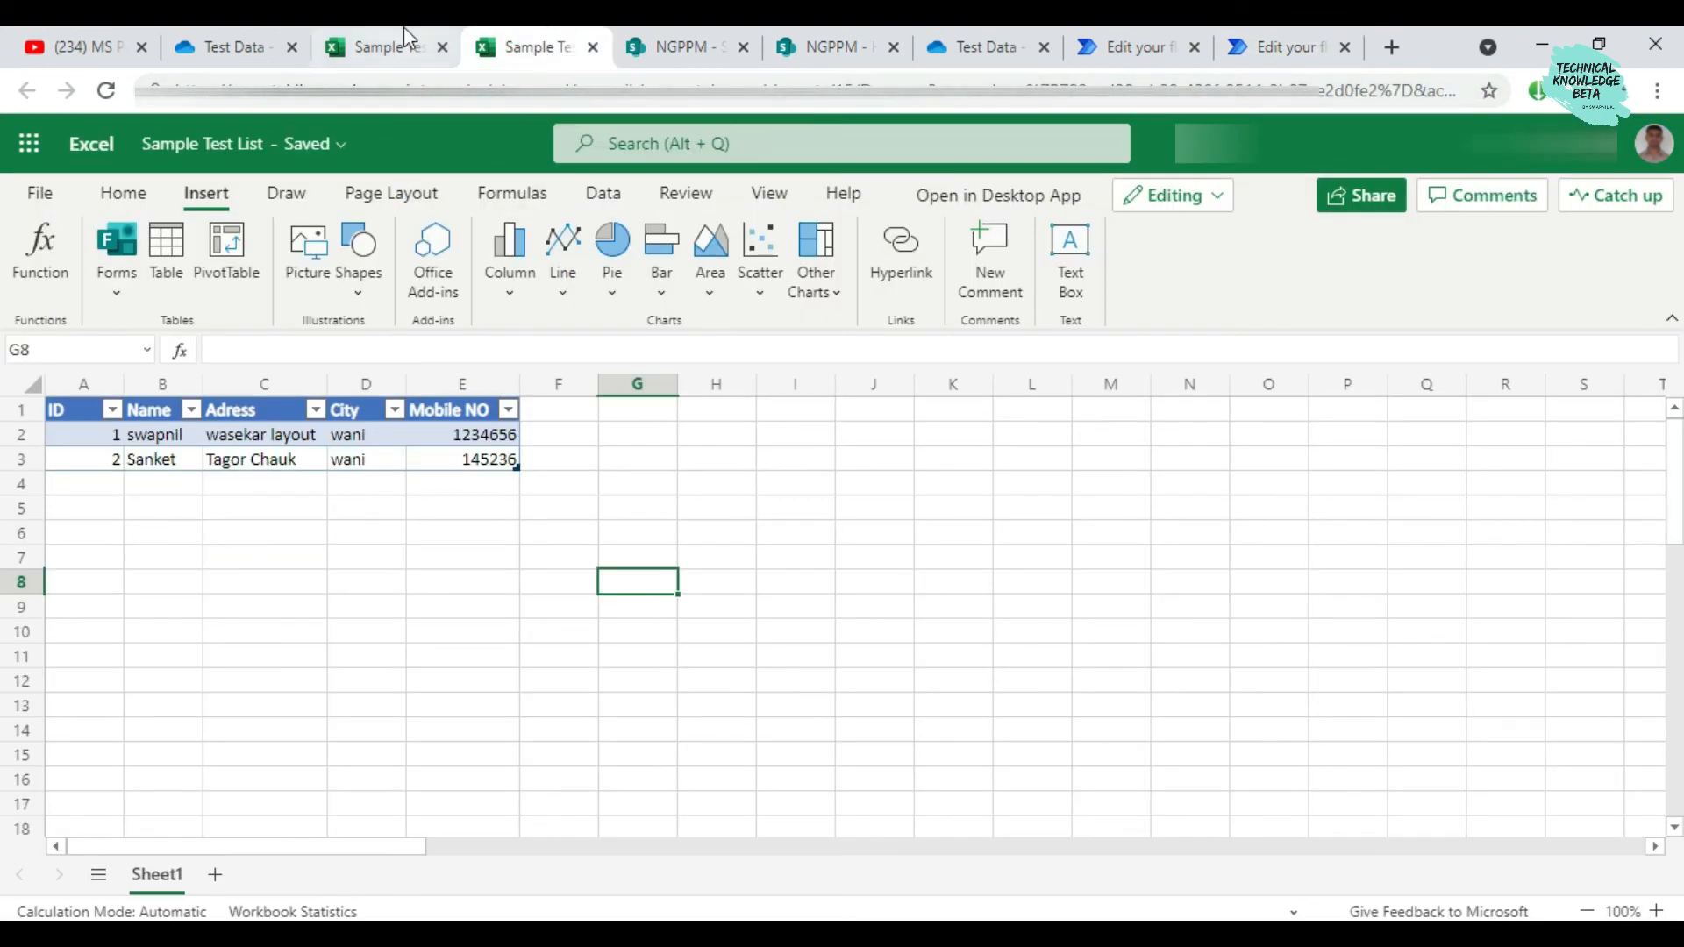
click(592, 47)
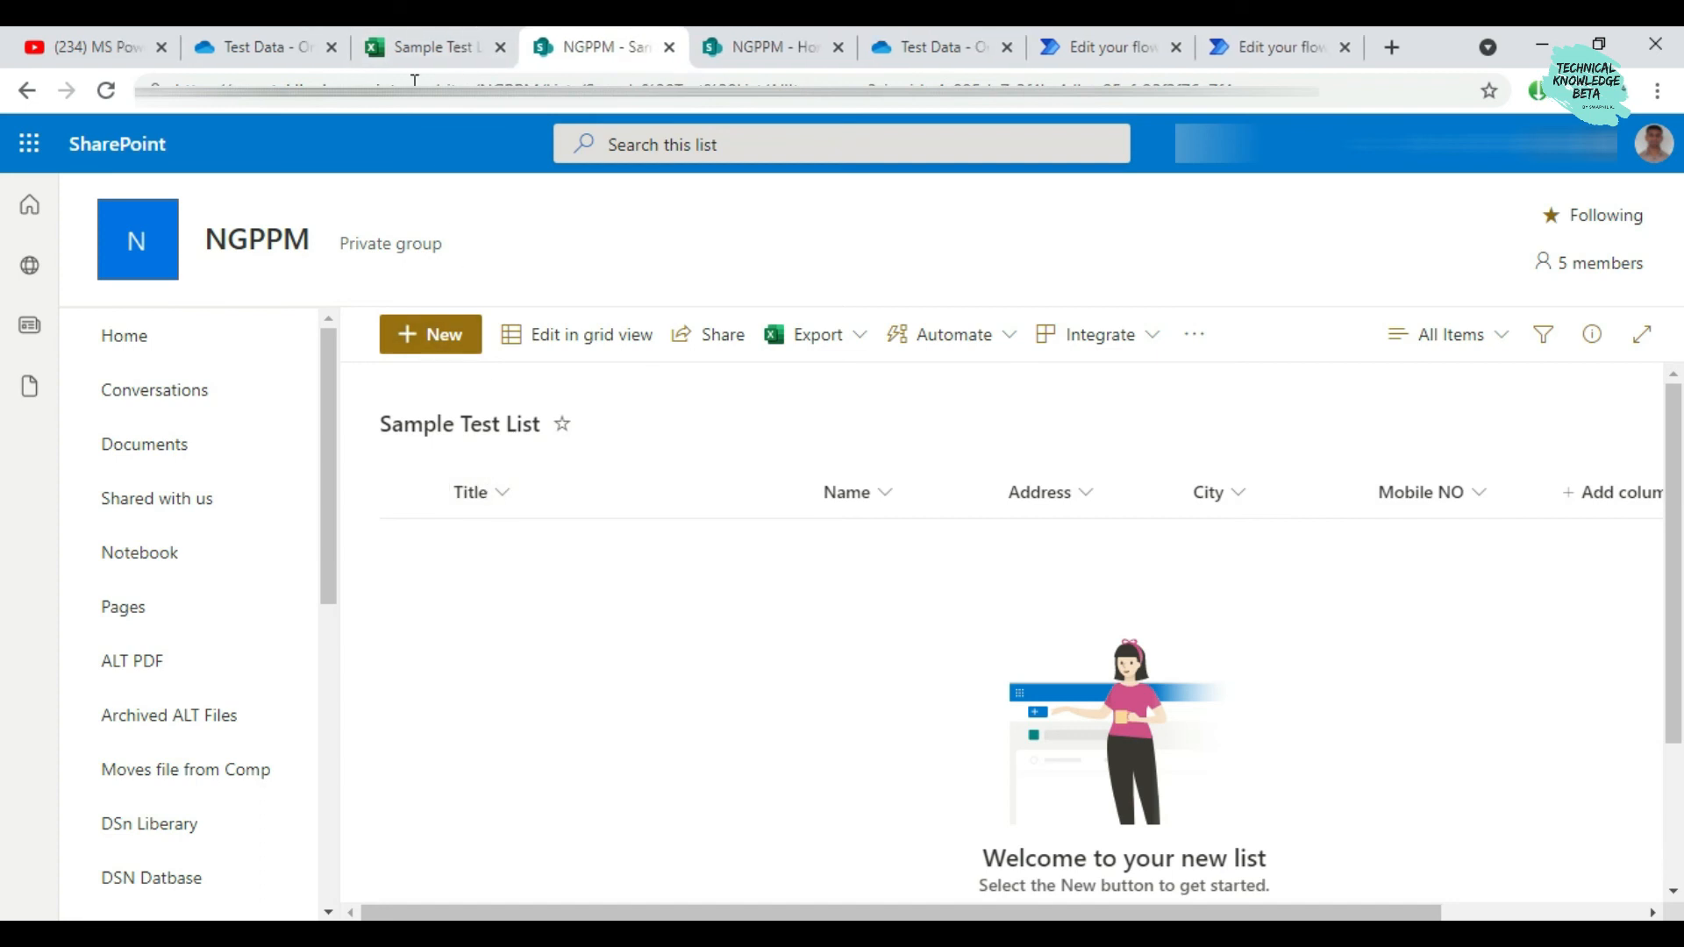
click(417, 49)
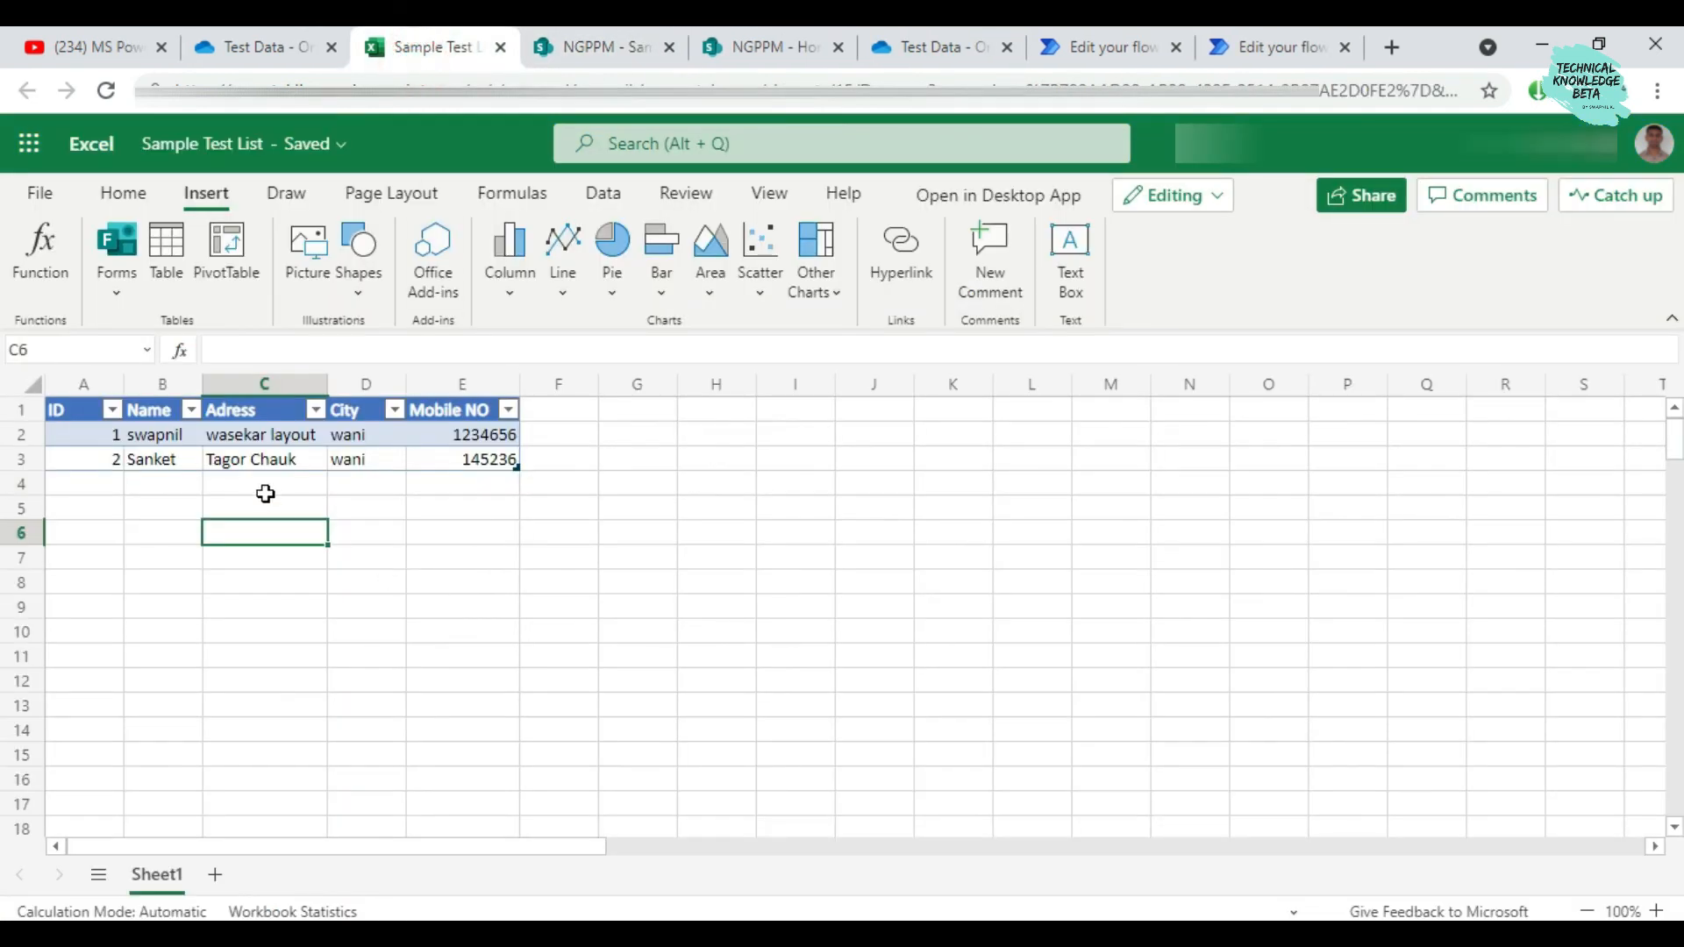
click(561, 48)
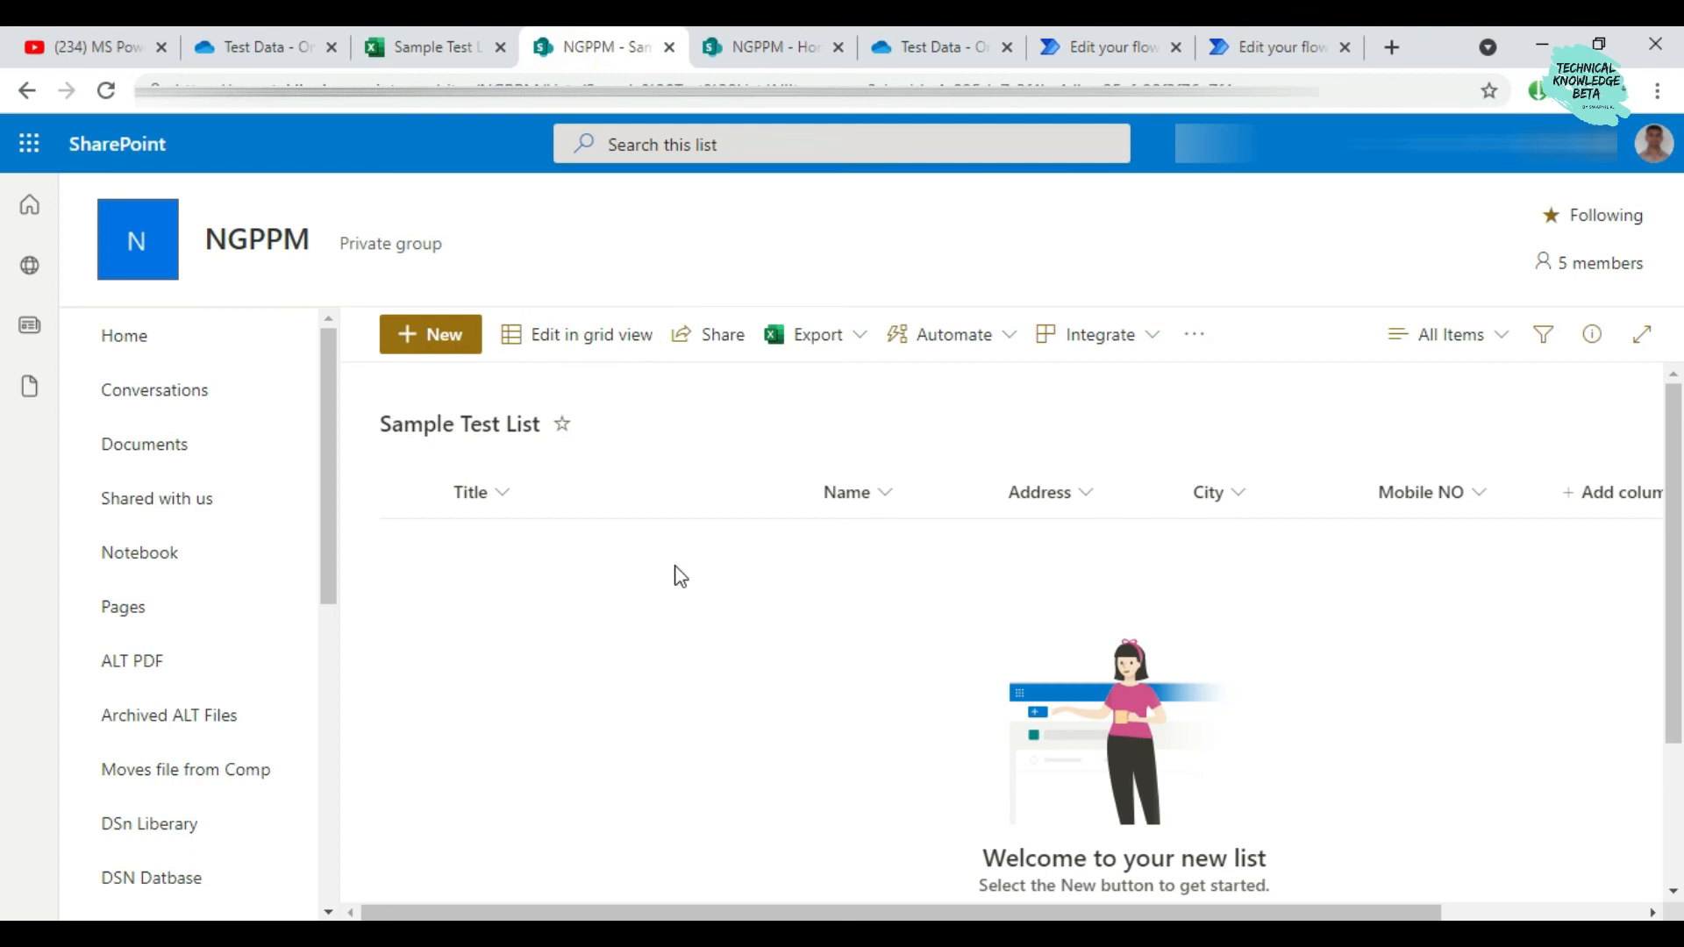
click(1269, 50)
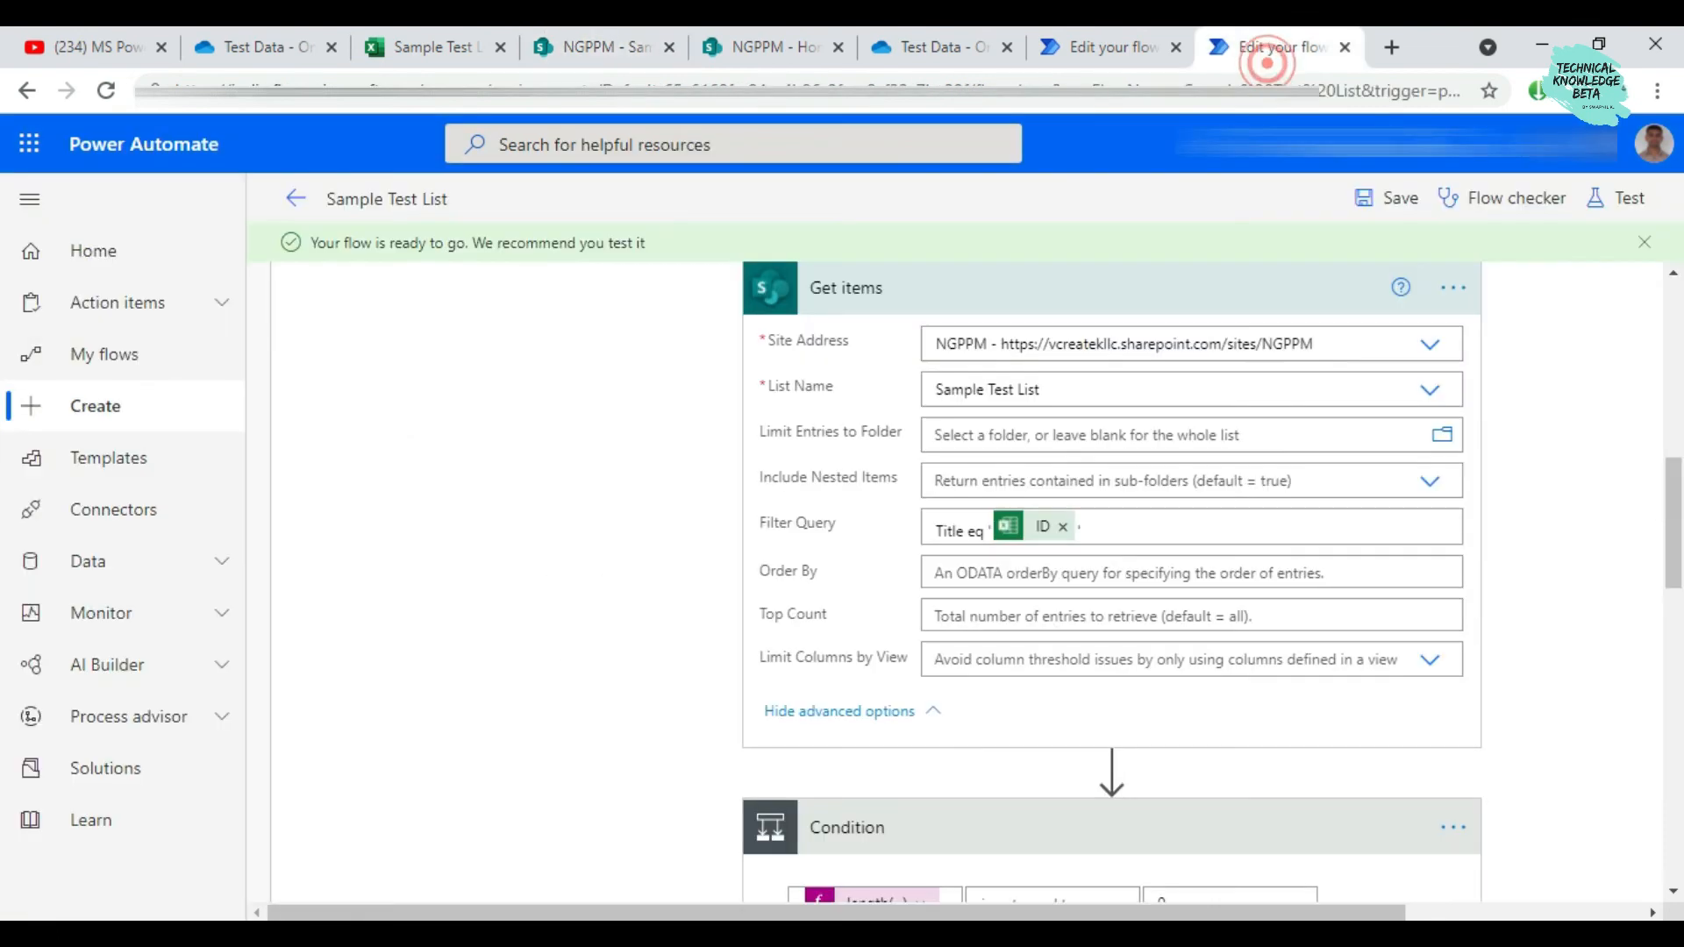
Test the Sample Test List flow manually by running it and finish the run dialog
click(1619, 219)
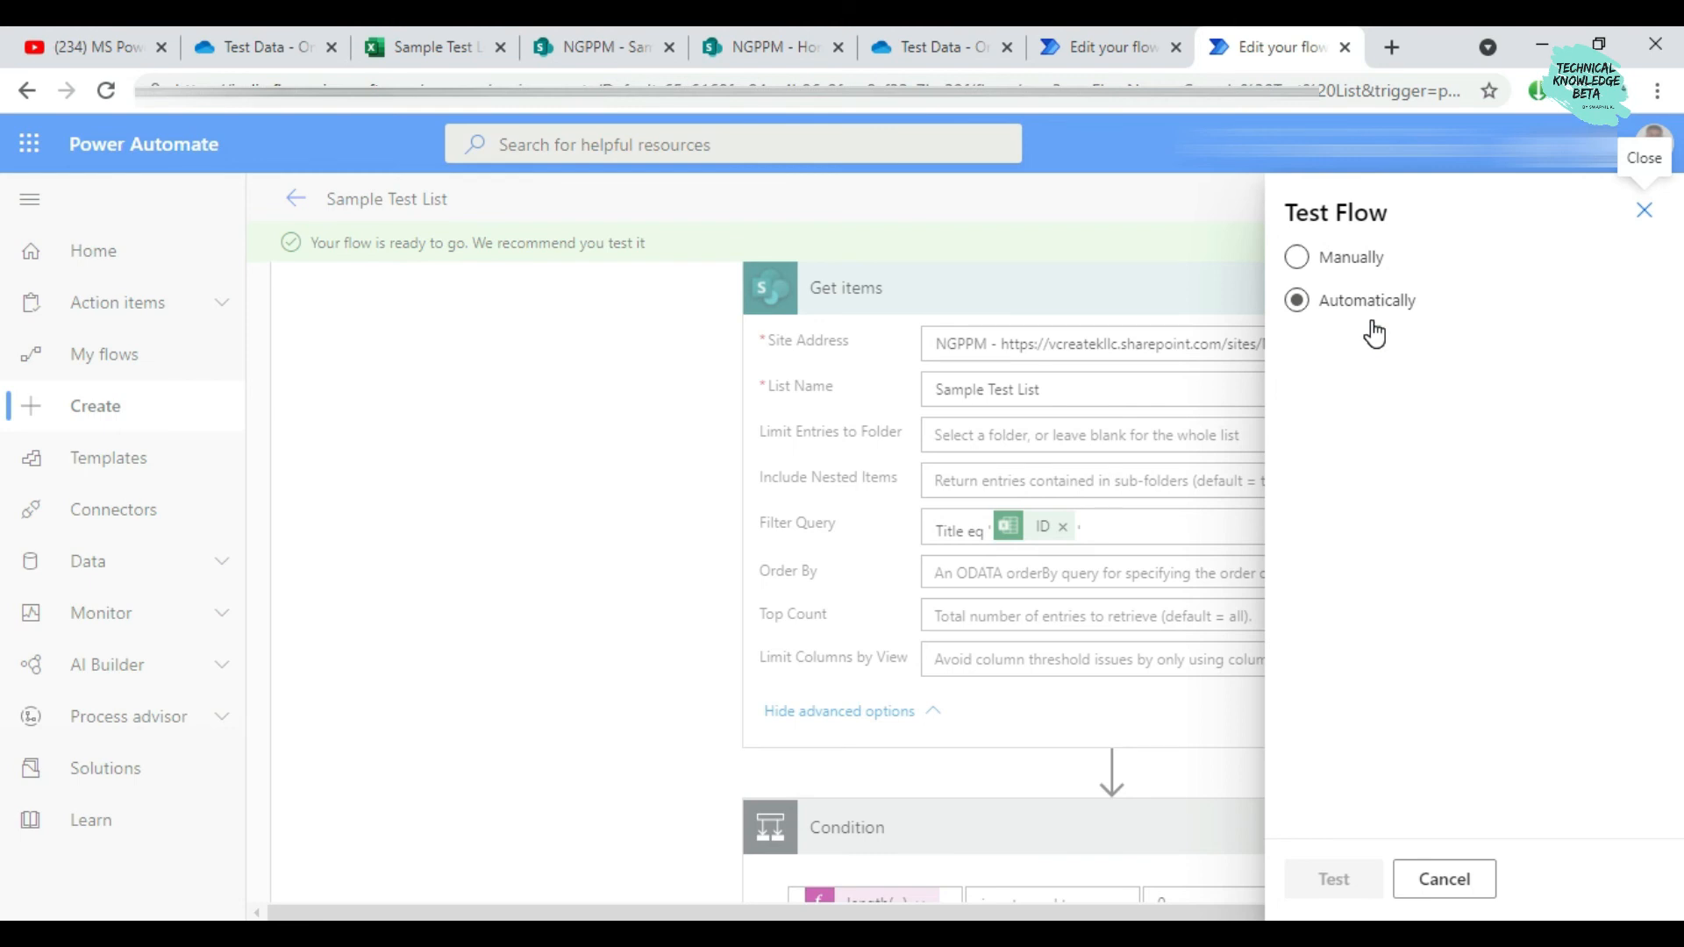
click(1297, 257)
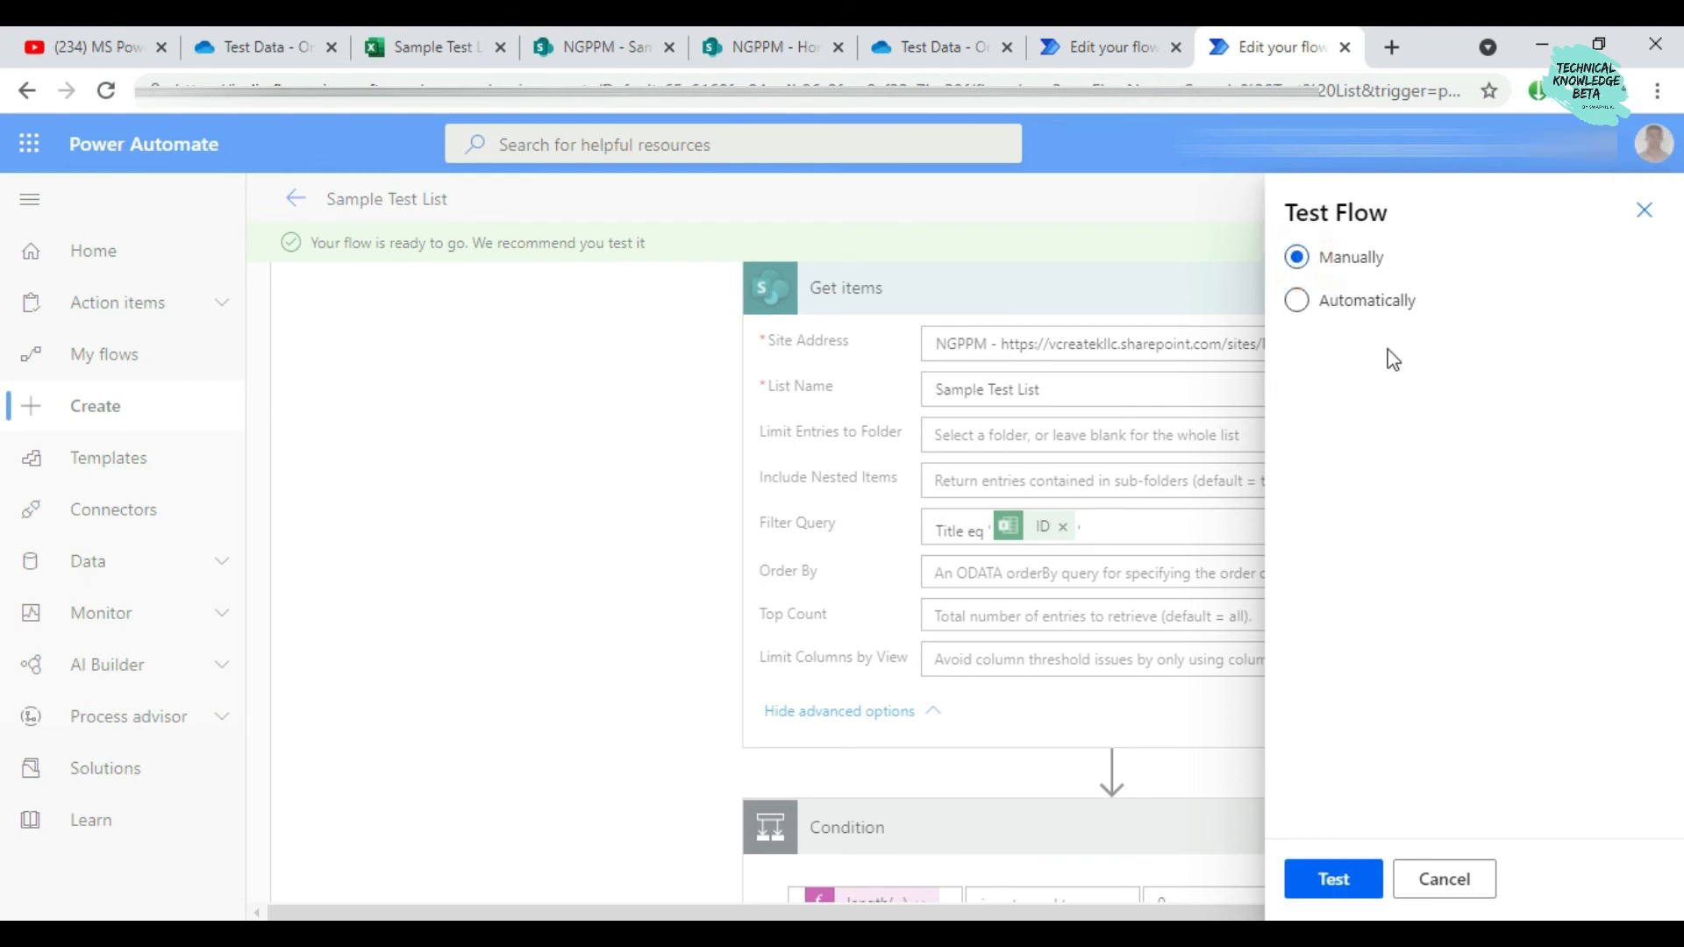
click(1335, 881)
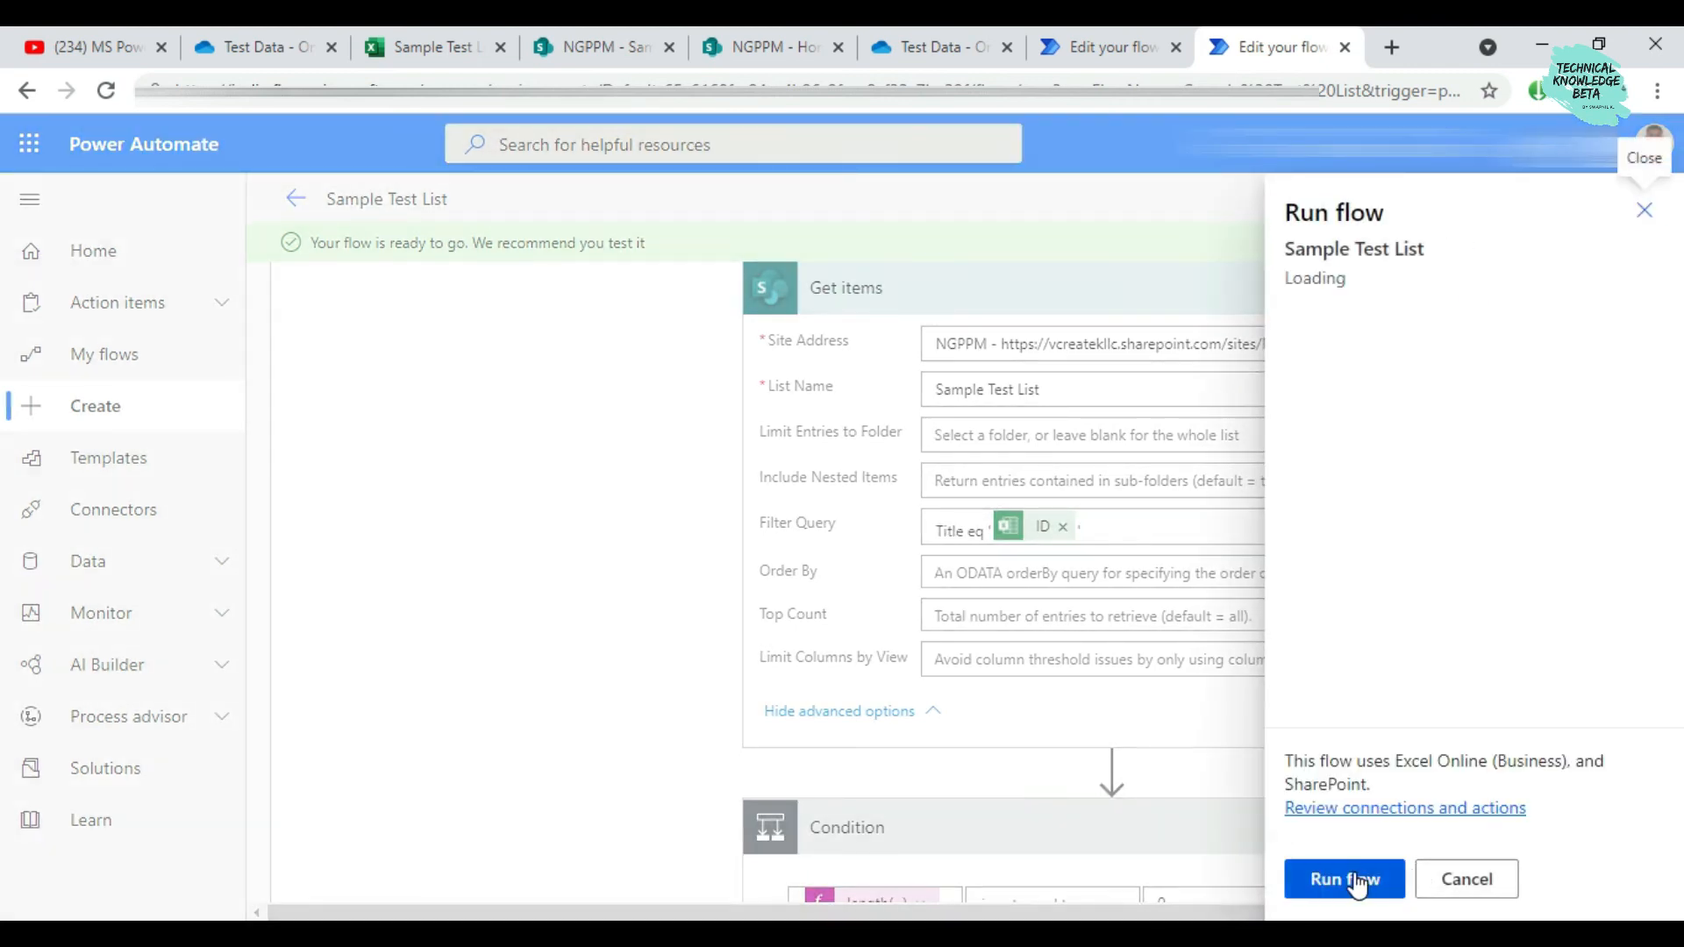
click(1358, 884)
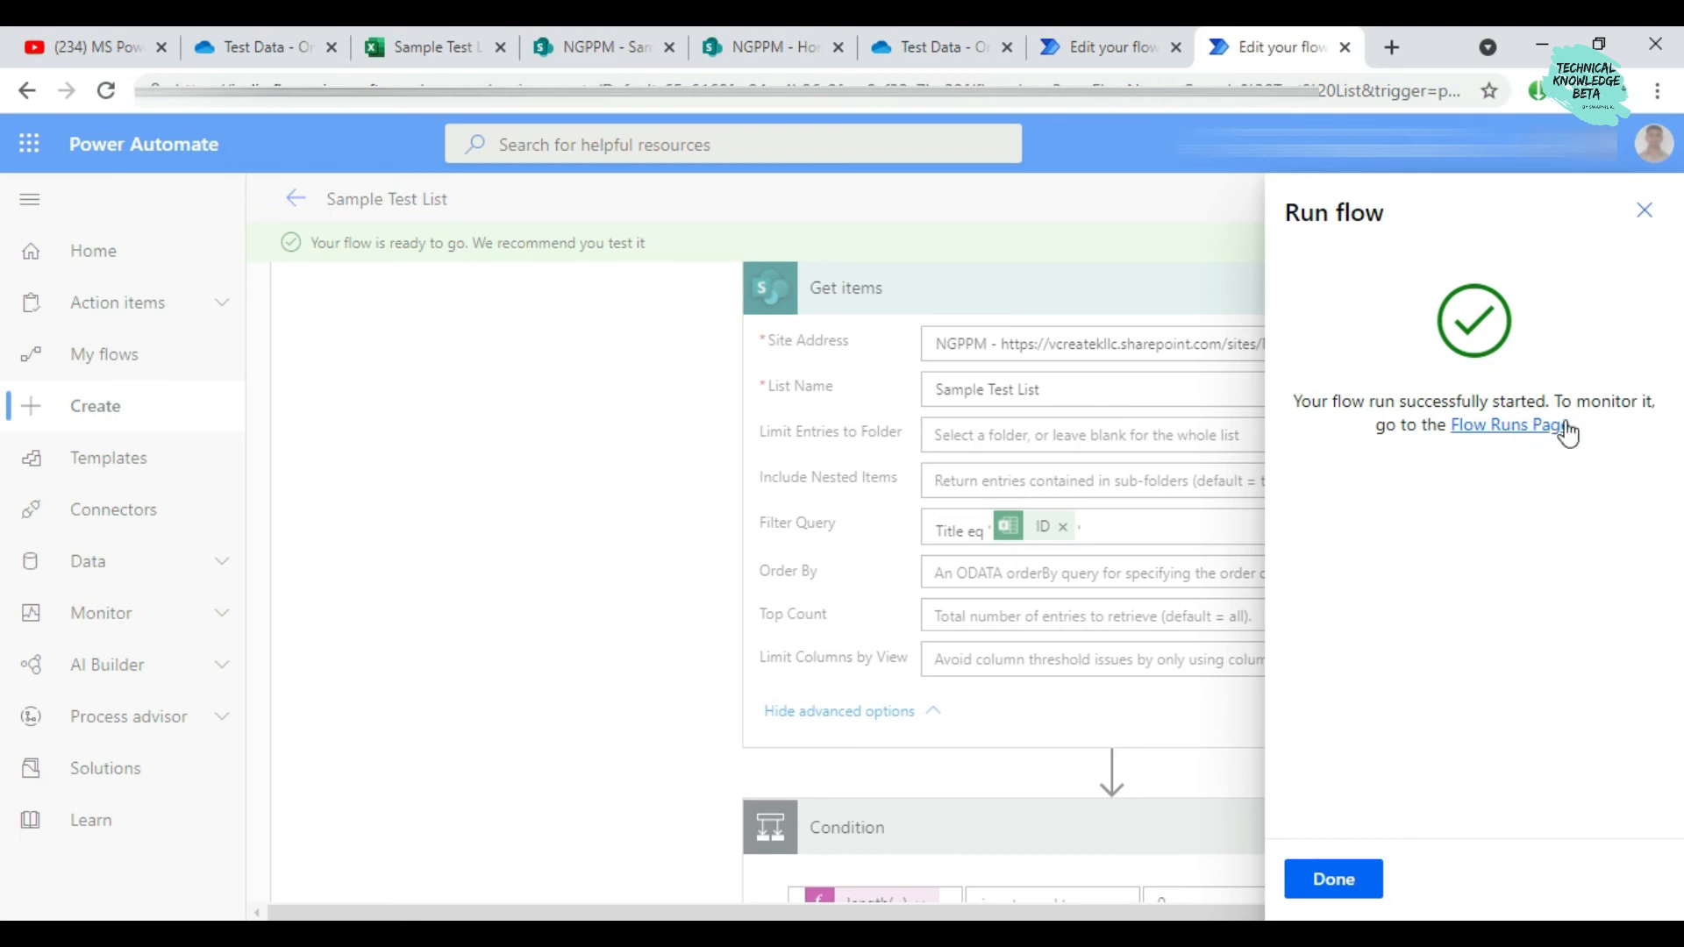
click(1353, 879)
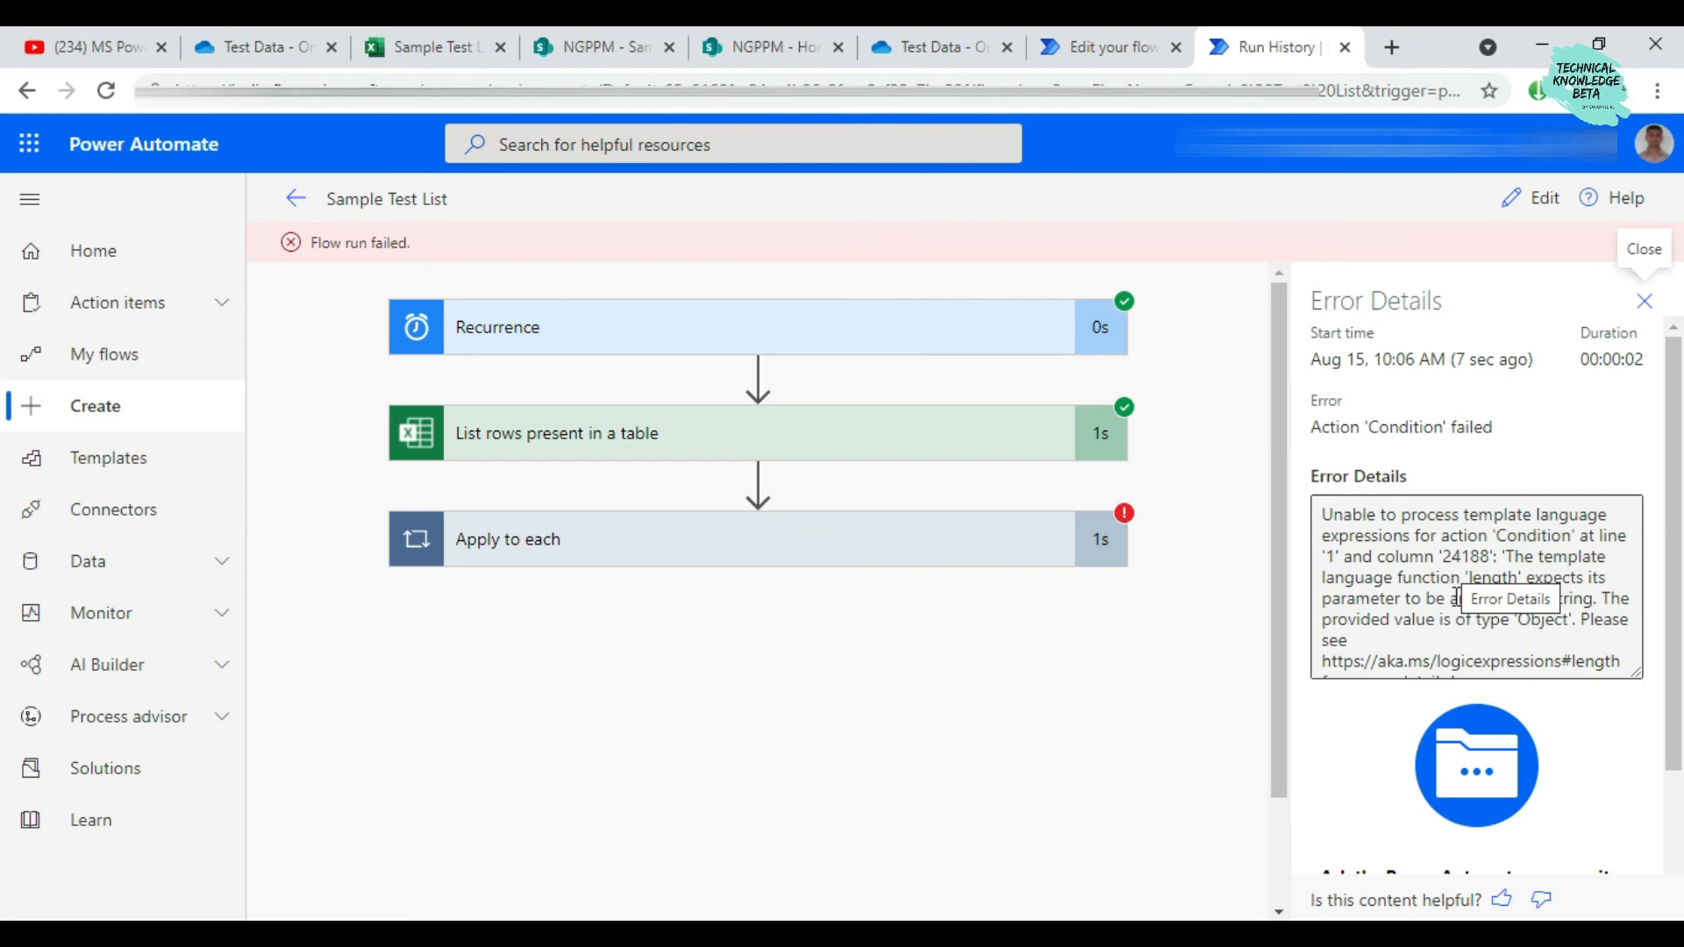
Expand Apply to each and Condition in the run history and examine the error details of the failed Condition
click(914, 556)
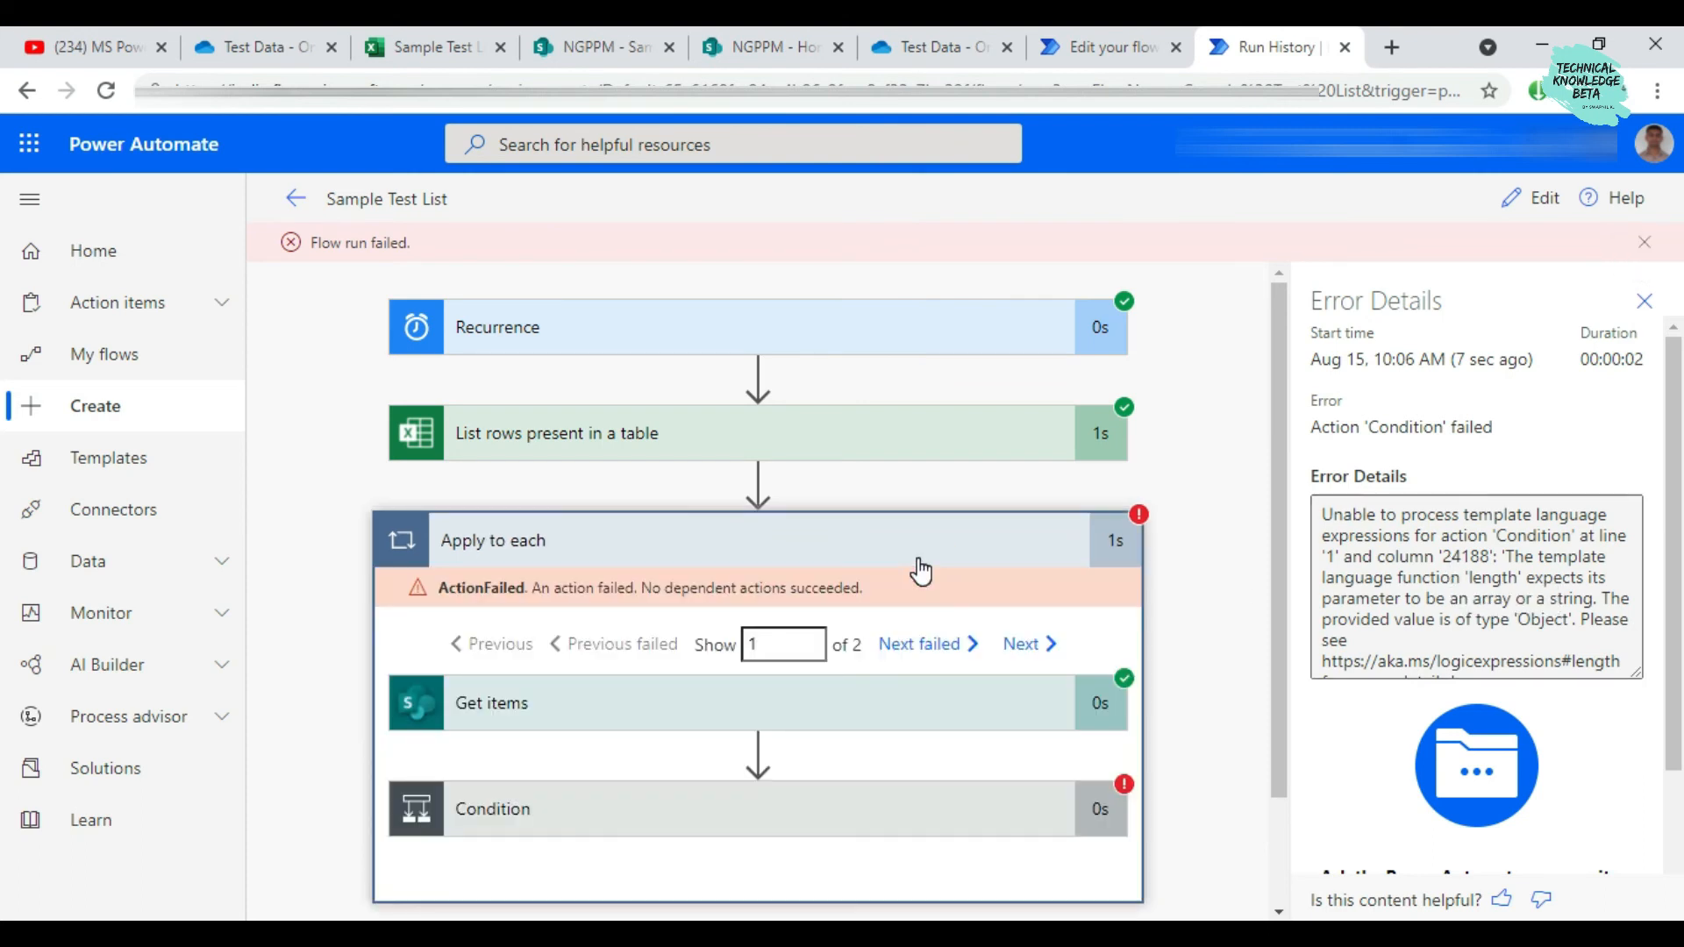
scroll(920, 570, down, 2)
click(1018, 692)
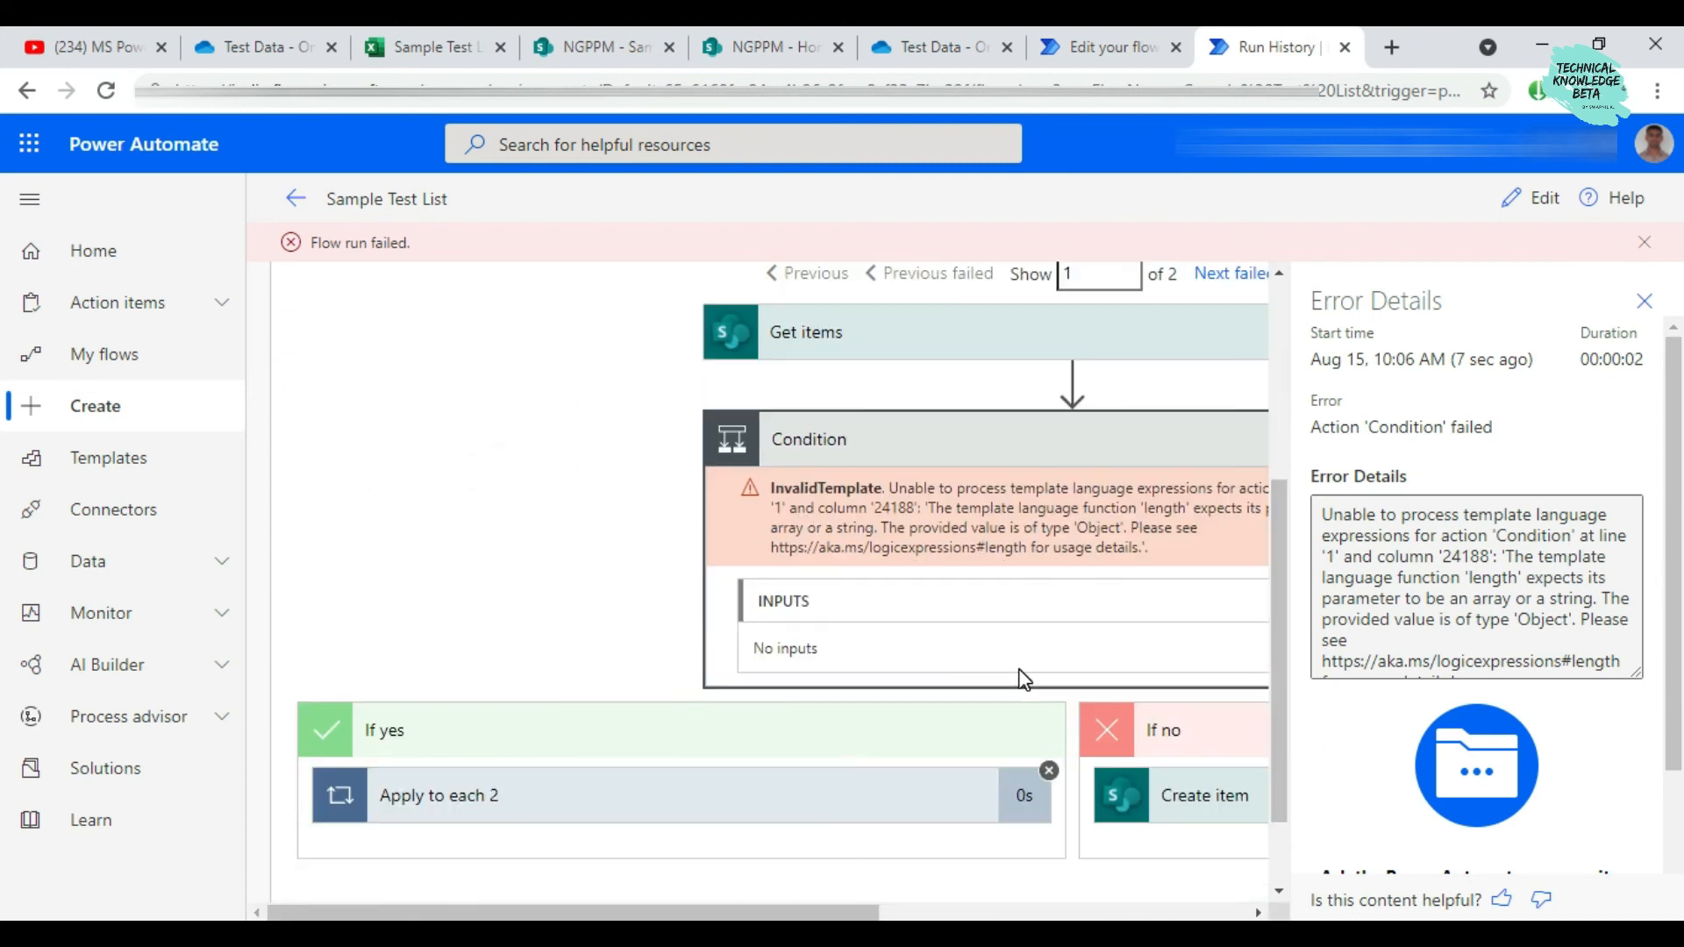
drag(781, 916, 1026, 915)
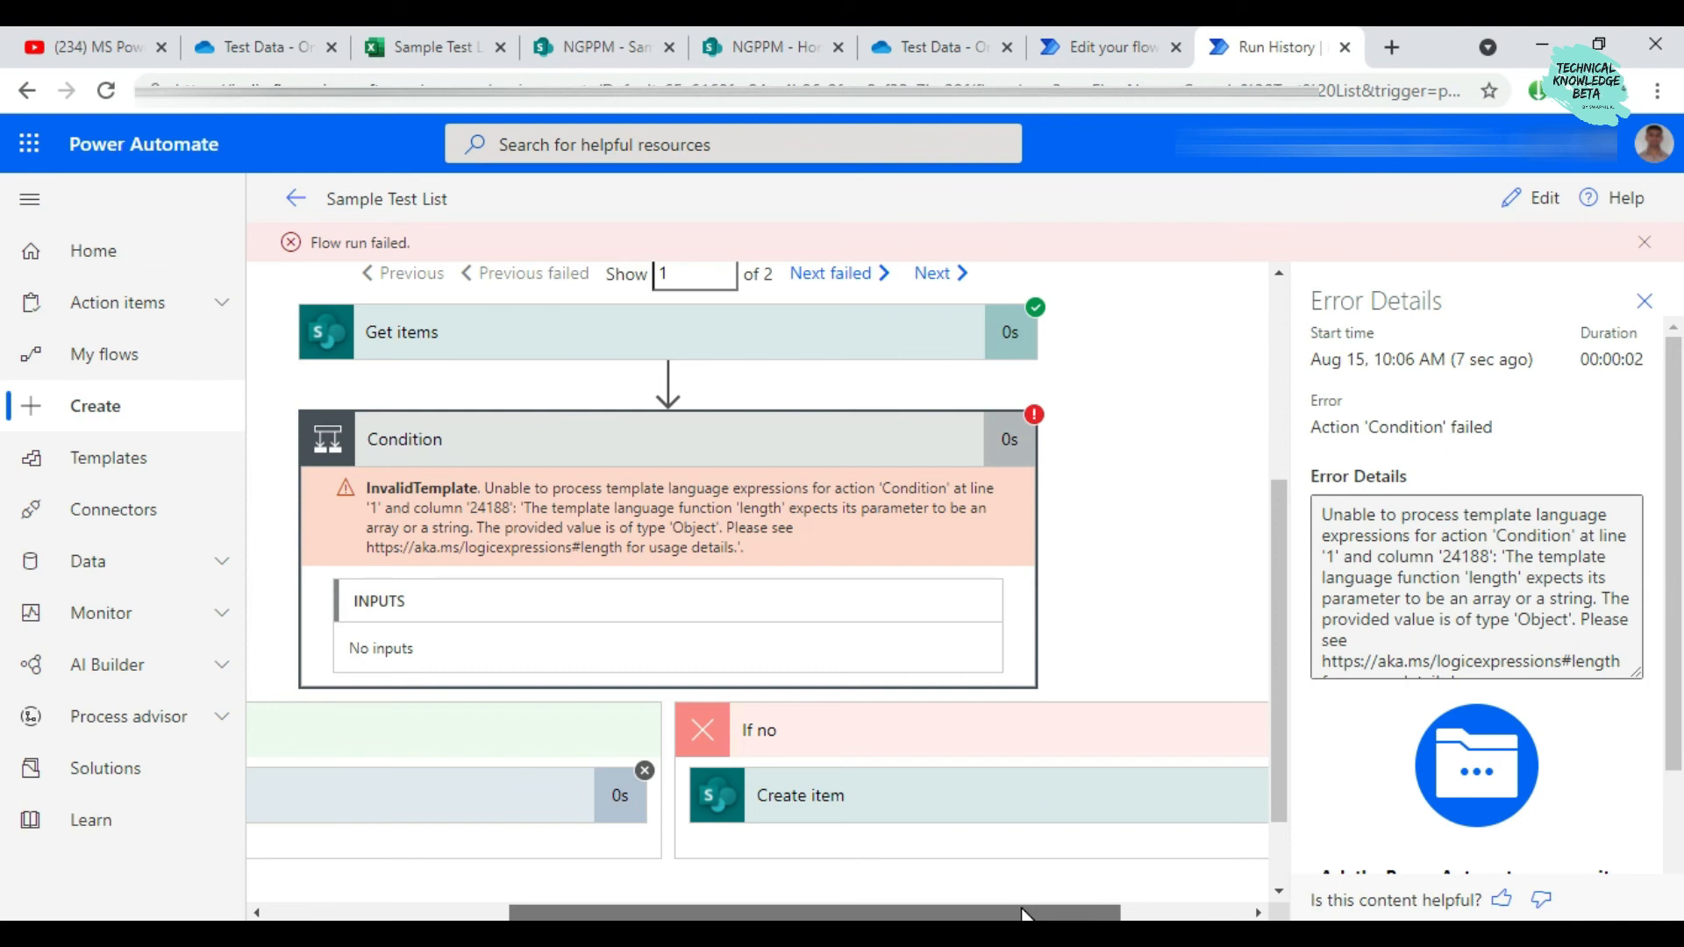
drag(1023, 912, 971, 913)
scroll(1018, 532, down, 1)
scroll(1017, 532, up, 1)
drag(846, 913, 652, 912)
scroll(767, 745, up, 2)
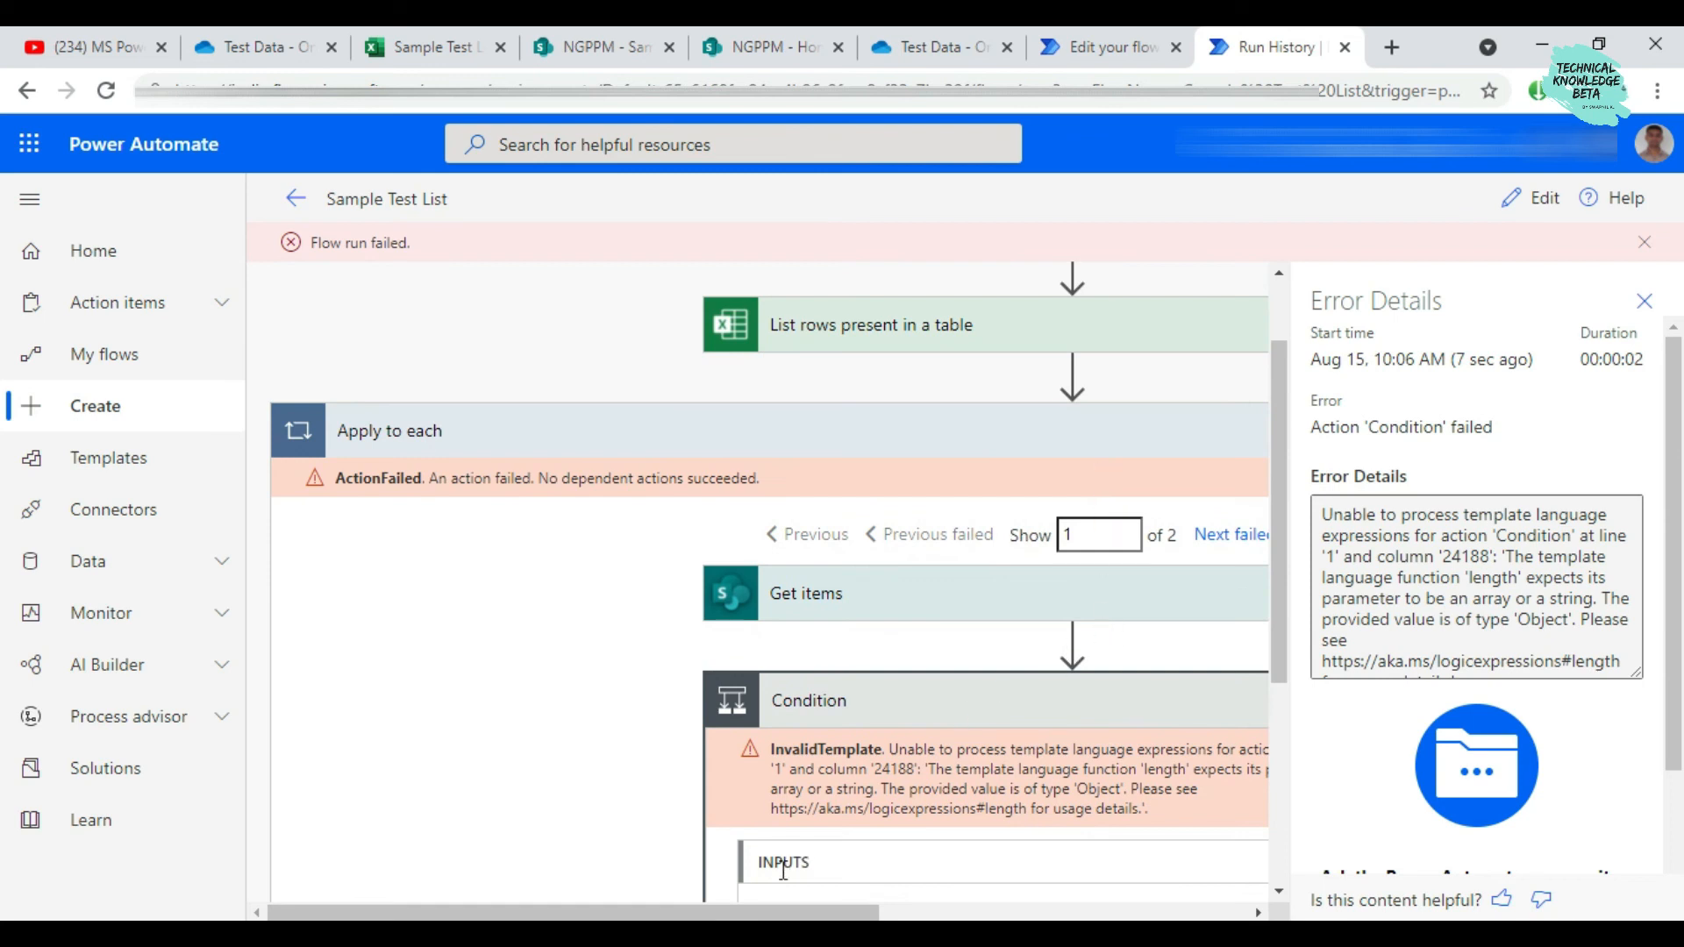
drag(737, 912, 1004, 893)
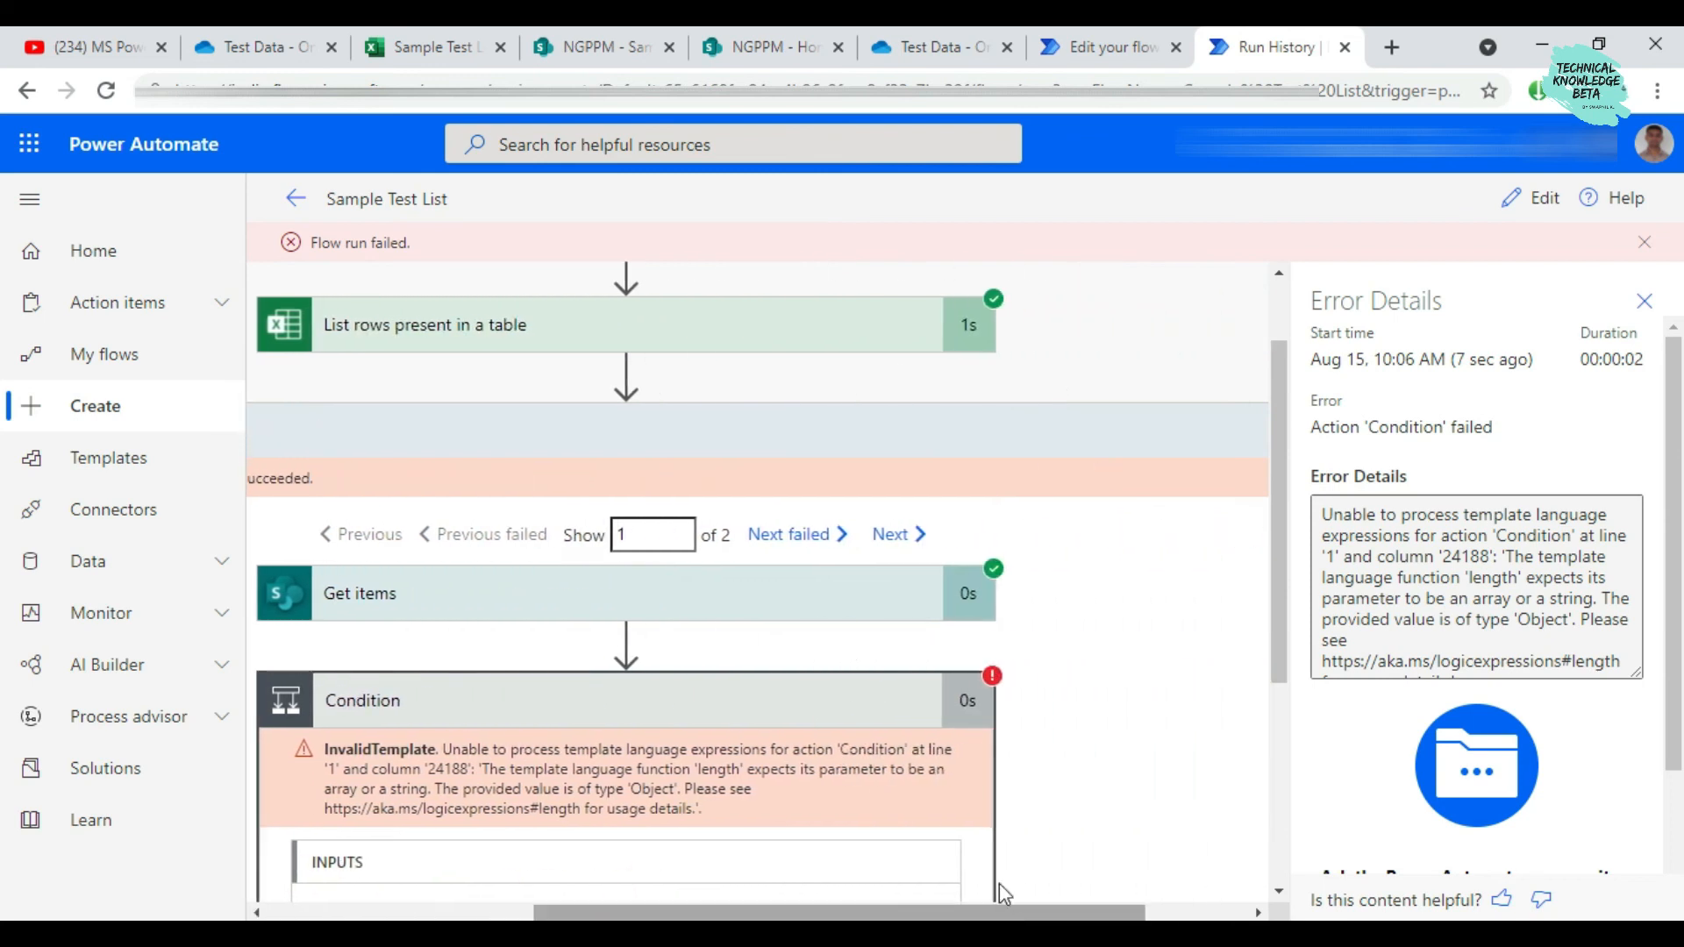
Reopen the Sample Test List flow for editing and open the Condition's length expression for inspection
click(1100, 51)
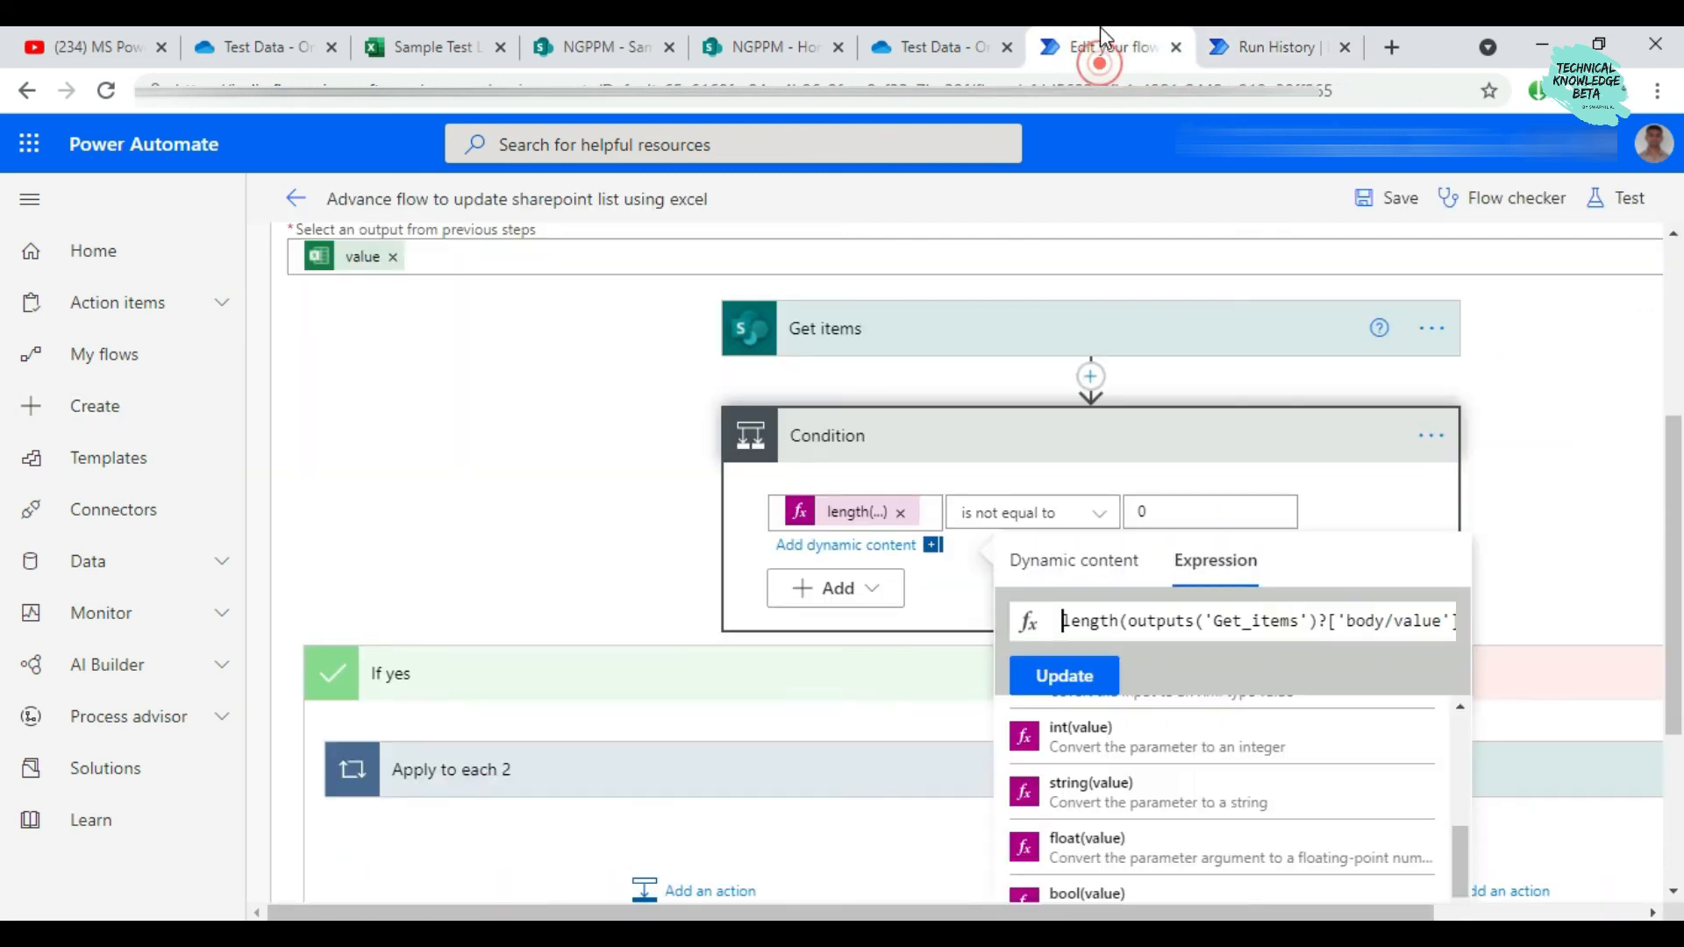
click(490, 414)
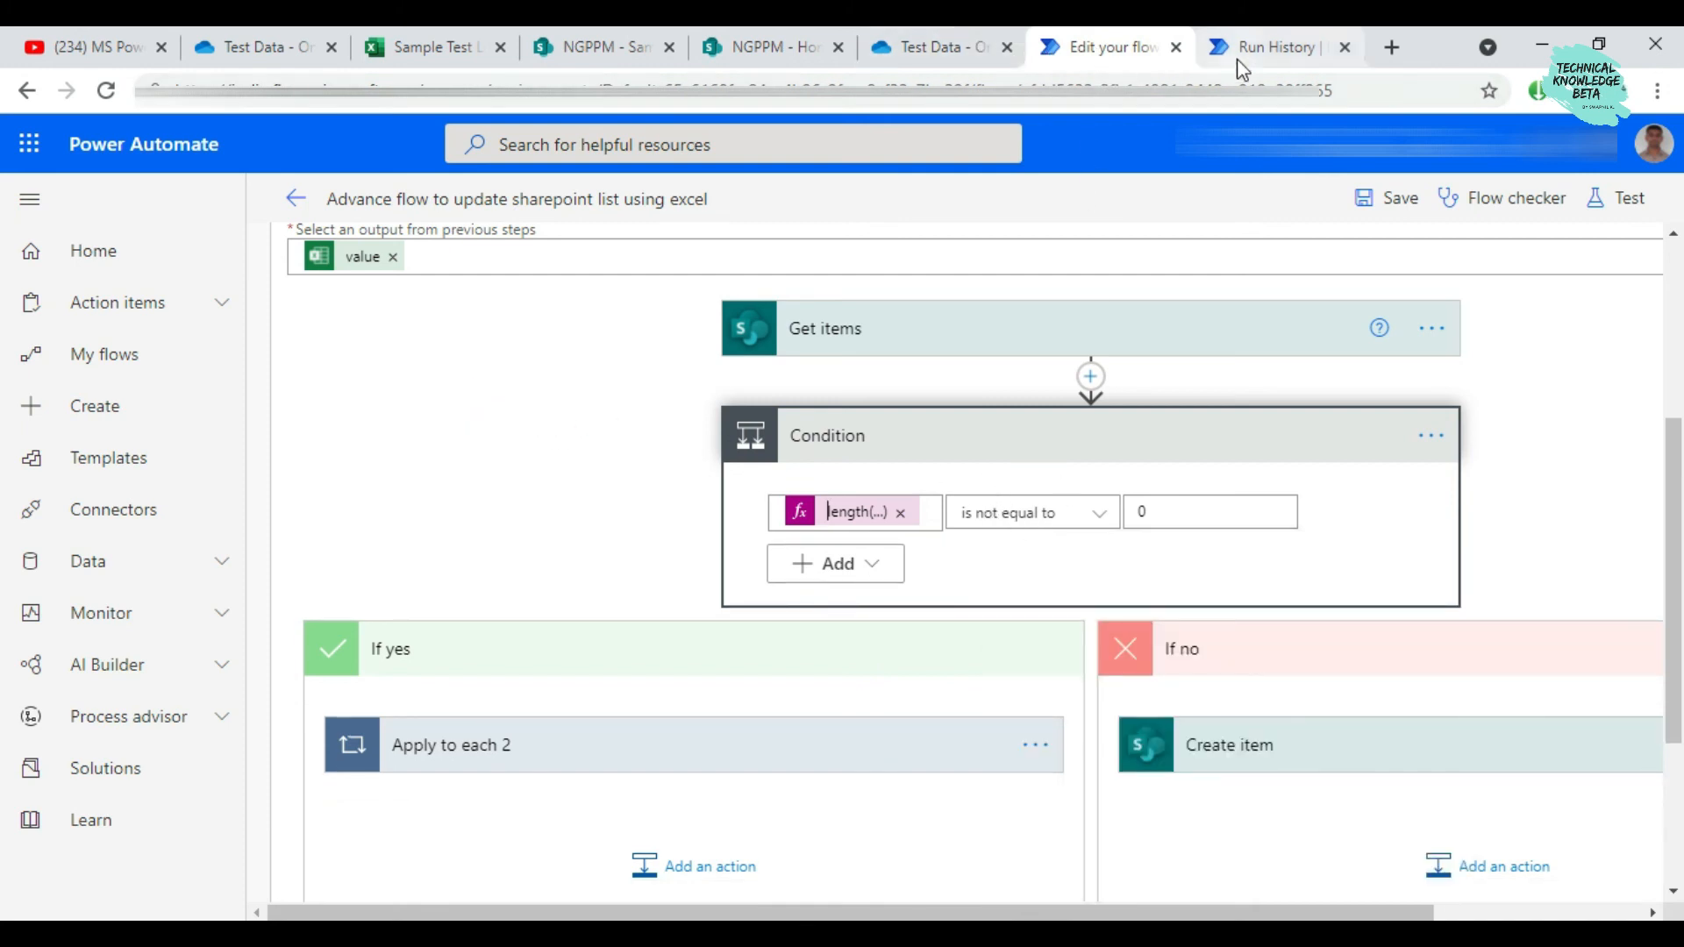
click(1280, 53)
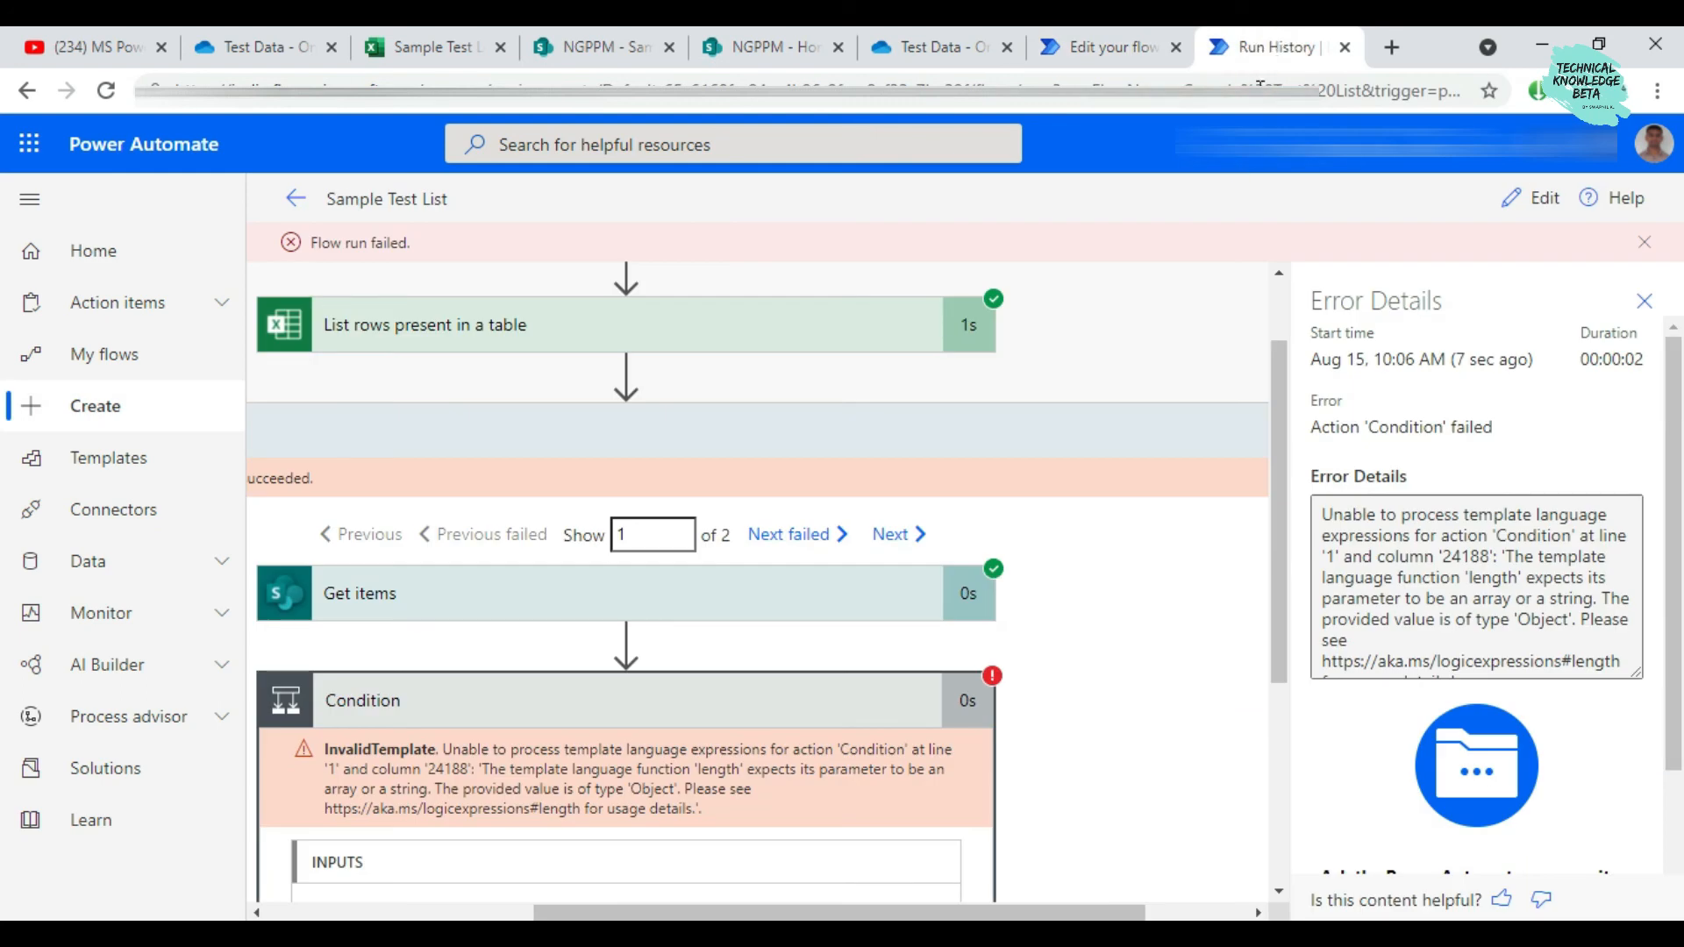
click(1515, 197)
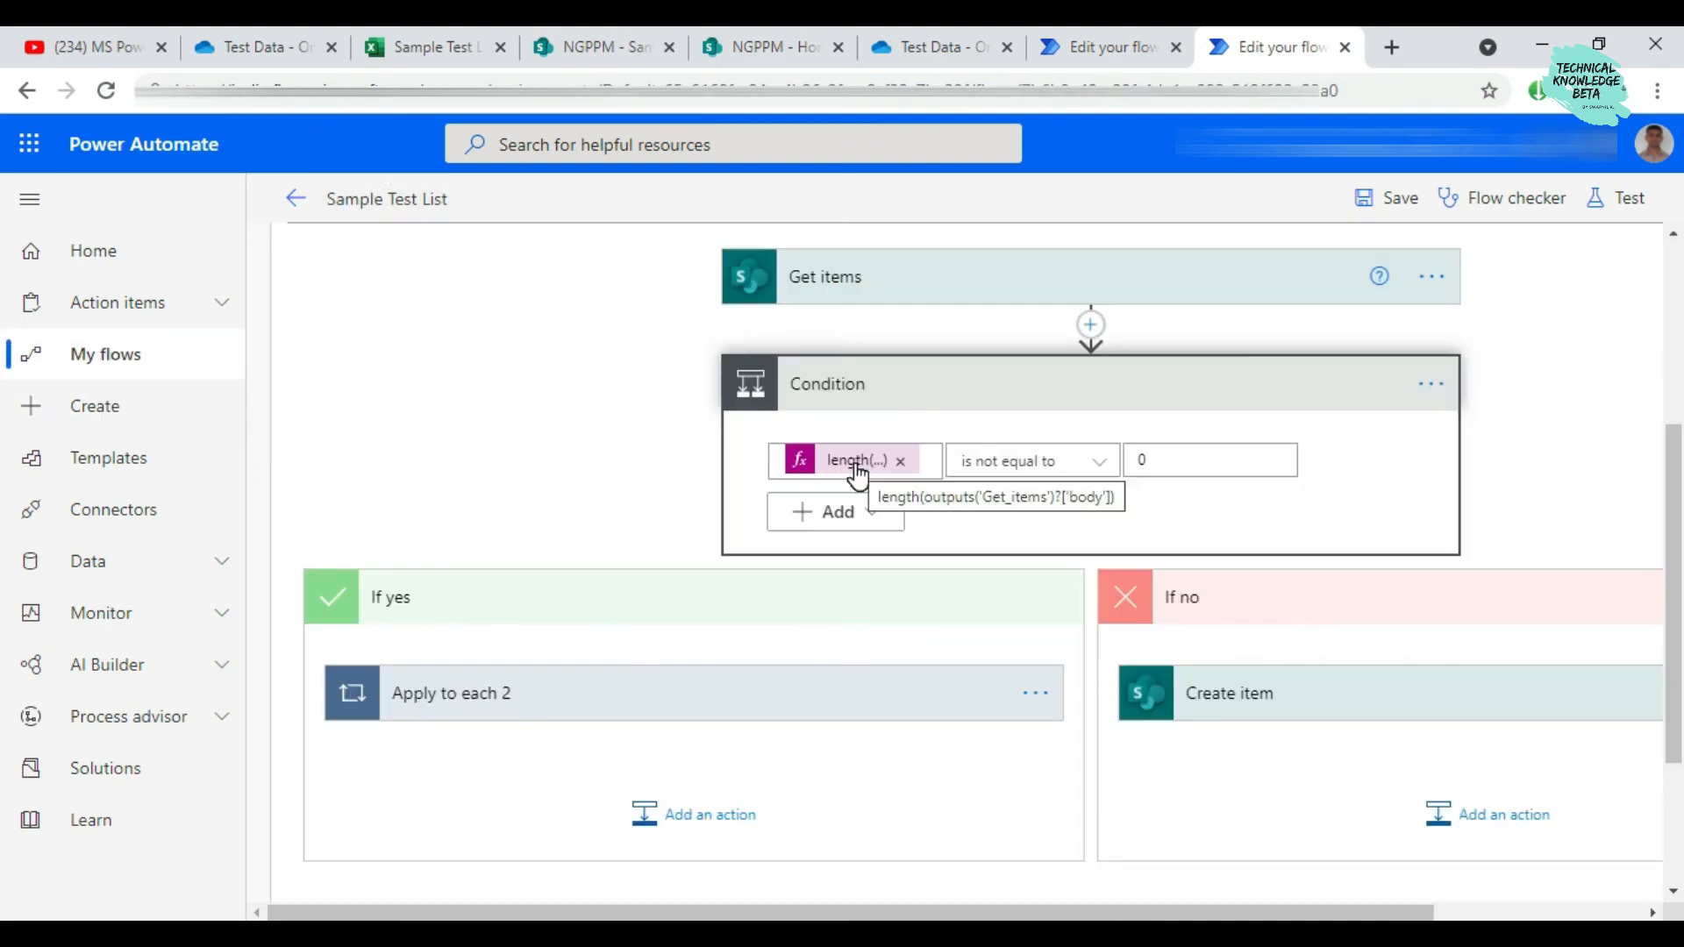
click(858, 476)
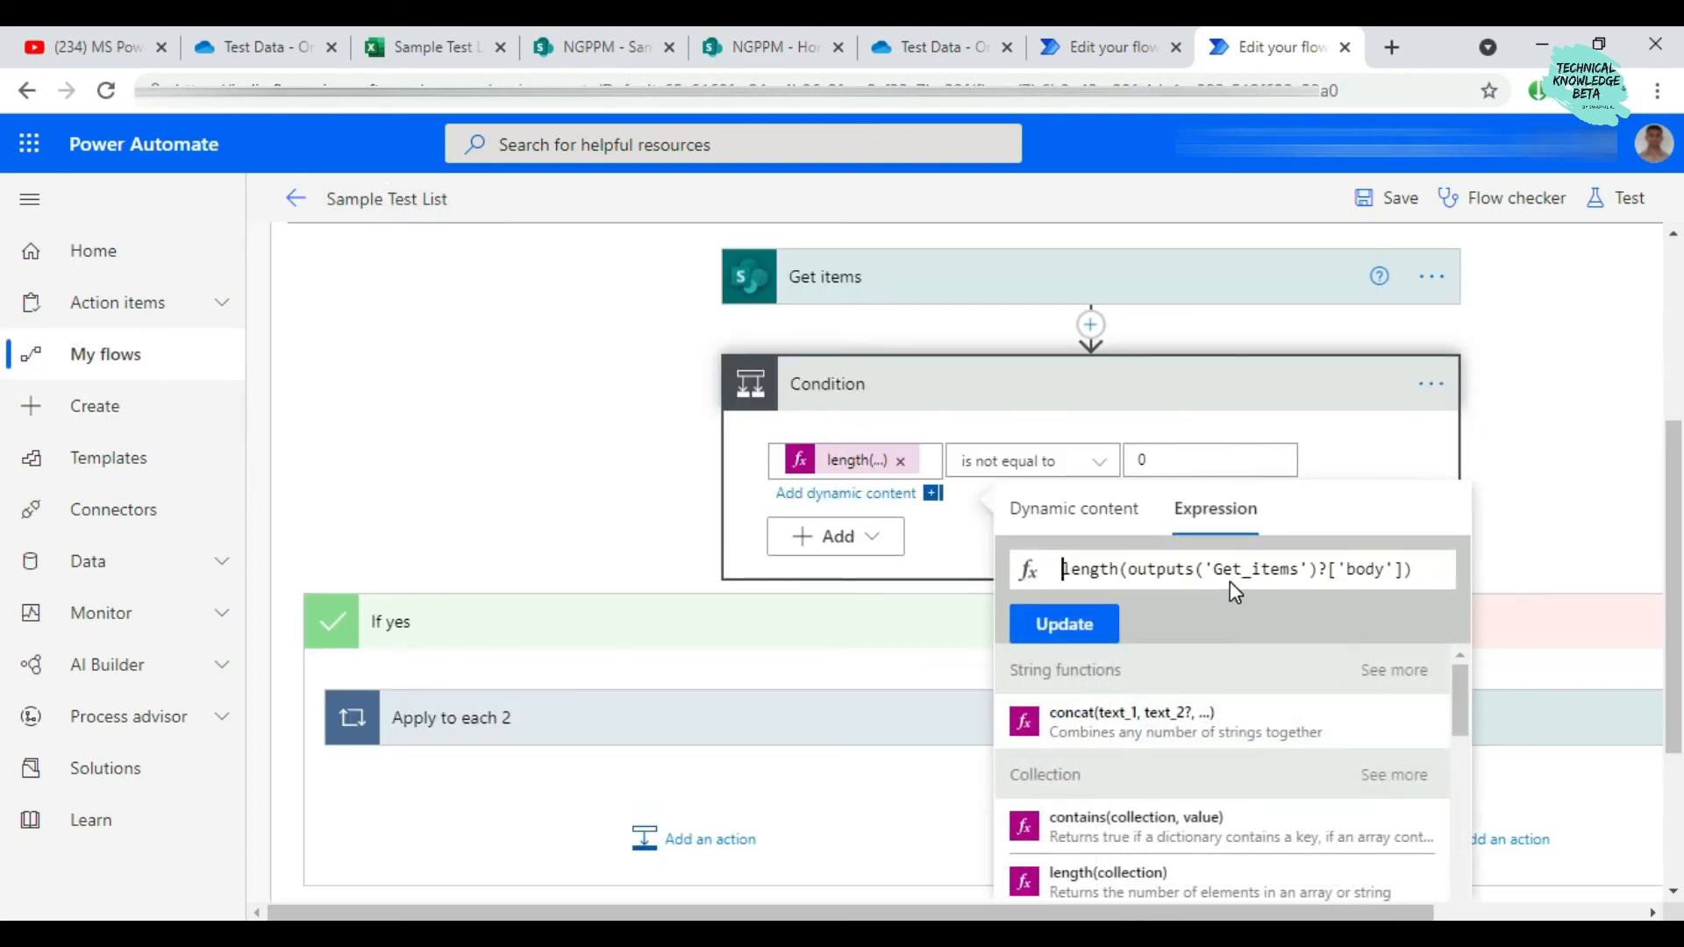
click(1413, 571)
Compare the Condition's length expression with the one in the flow "Advance flow to update sharepoint list using excel"
click(1131, 46)
click(855, 512)
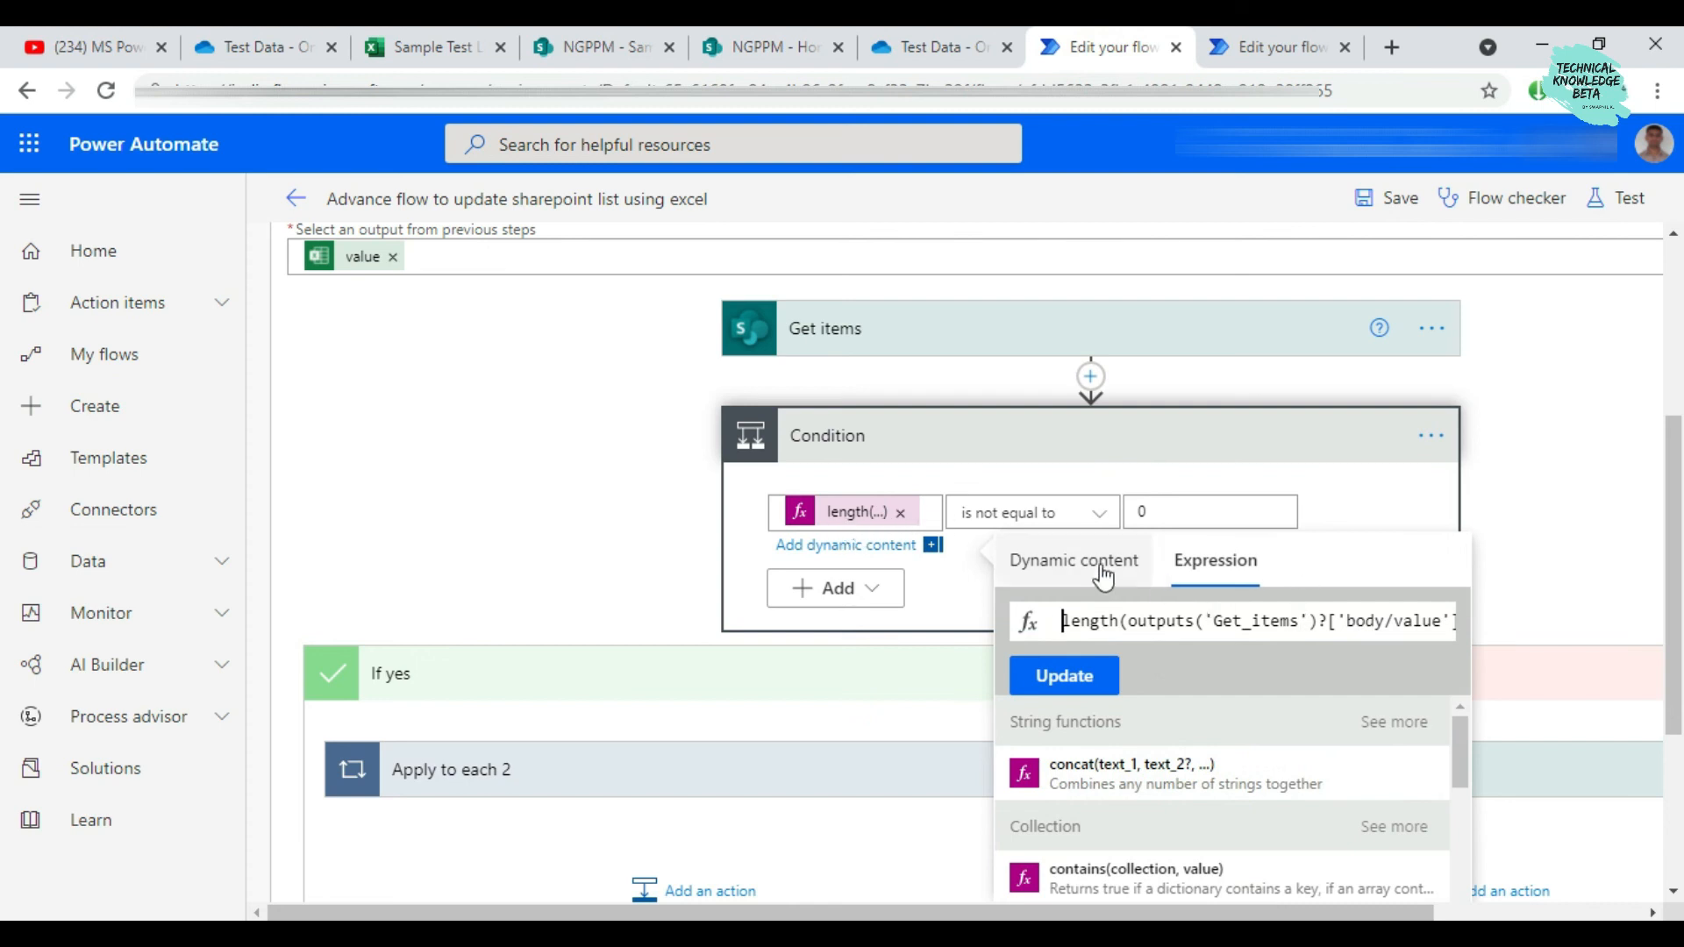
click(837, 506)
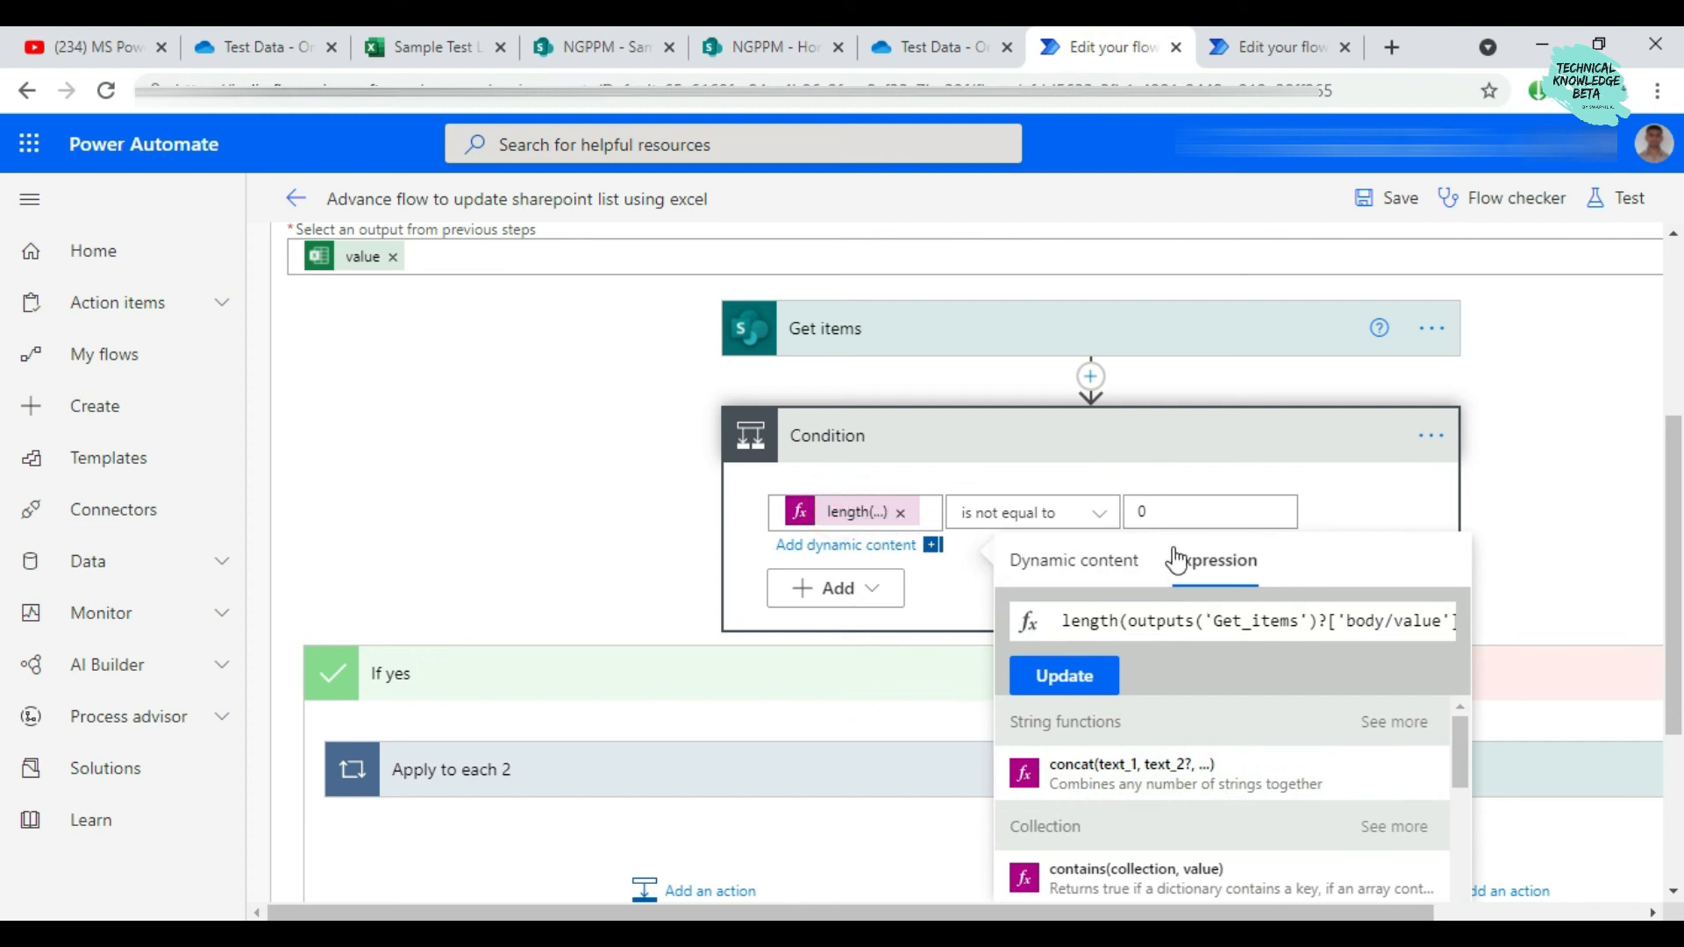
click(1225, 48)
scroll(1291, 613, down, 1)
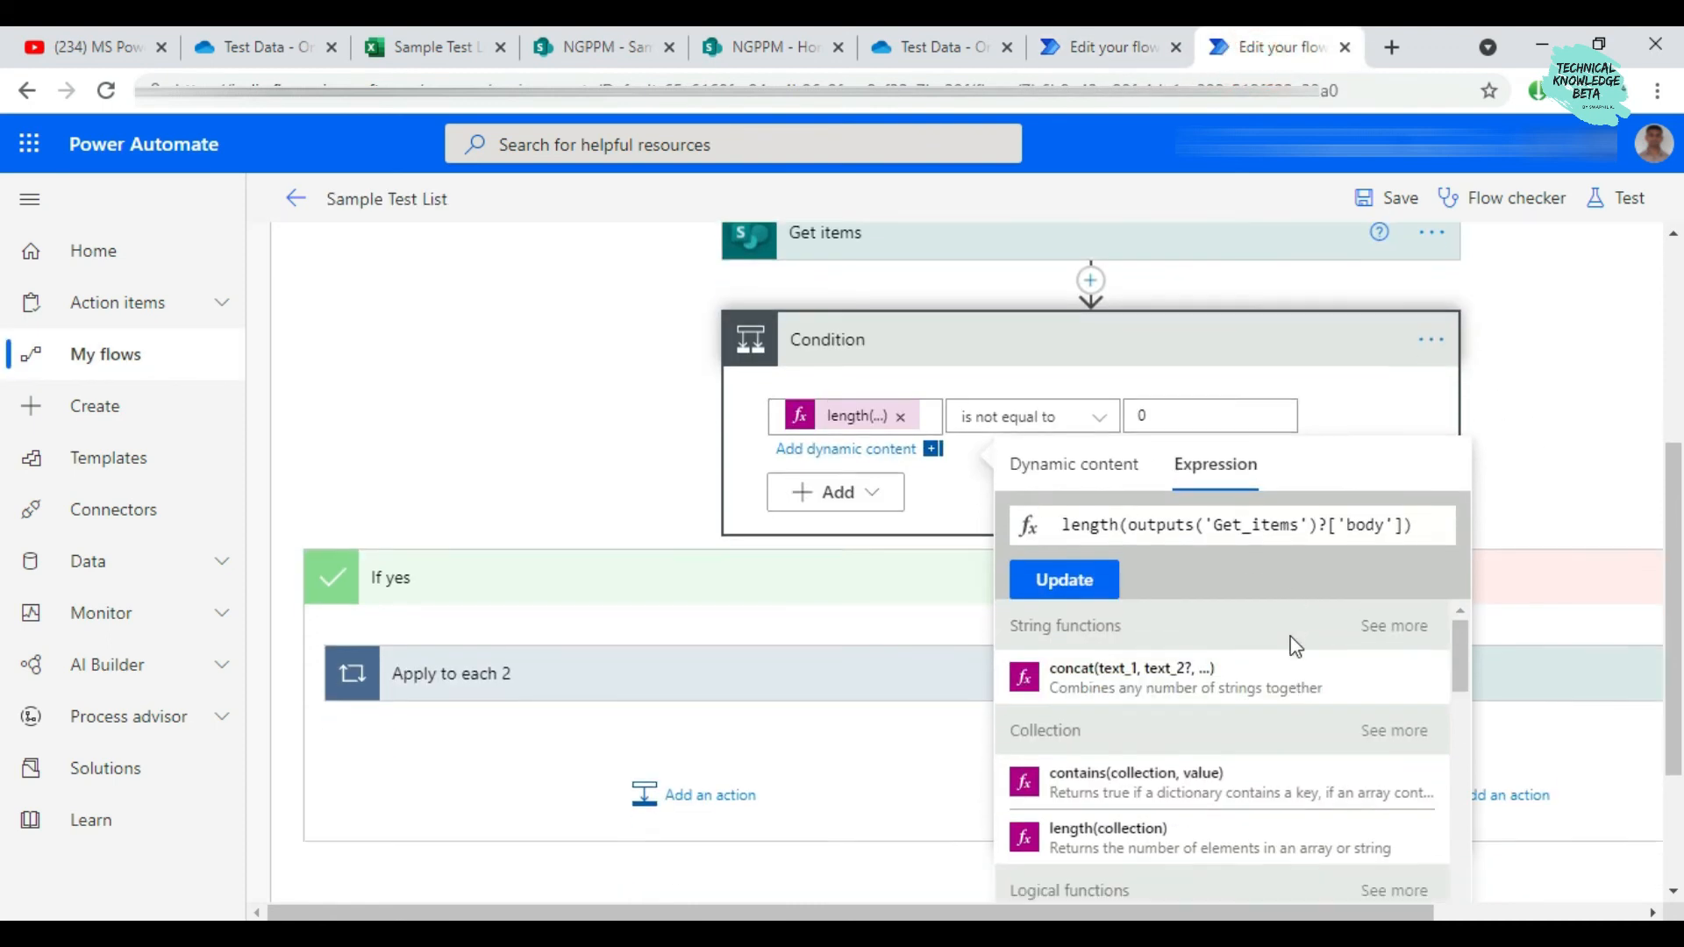
scroll(1296, 646, down, 2)
scroll(1319, 605, up, 3)
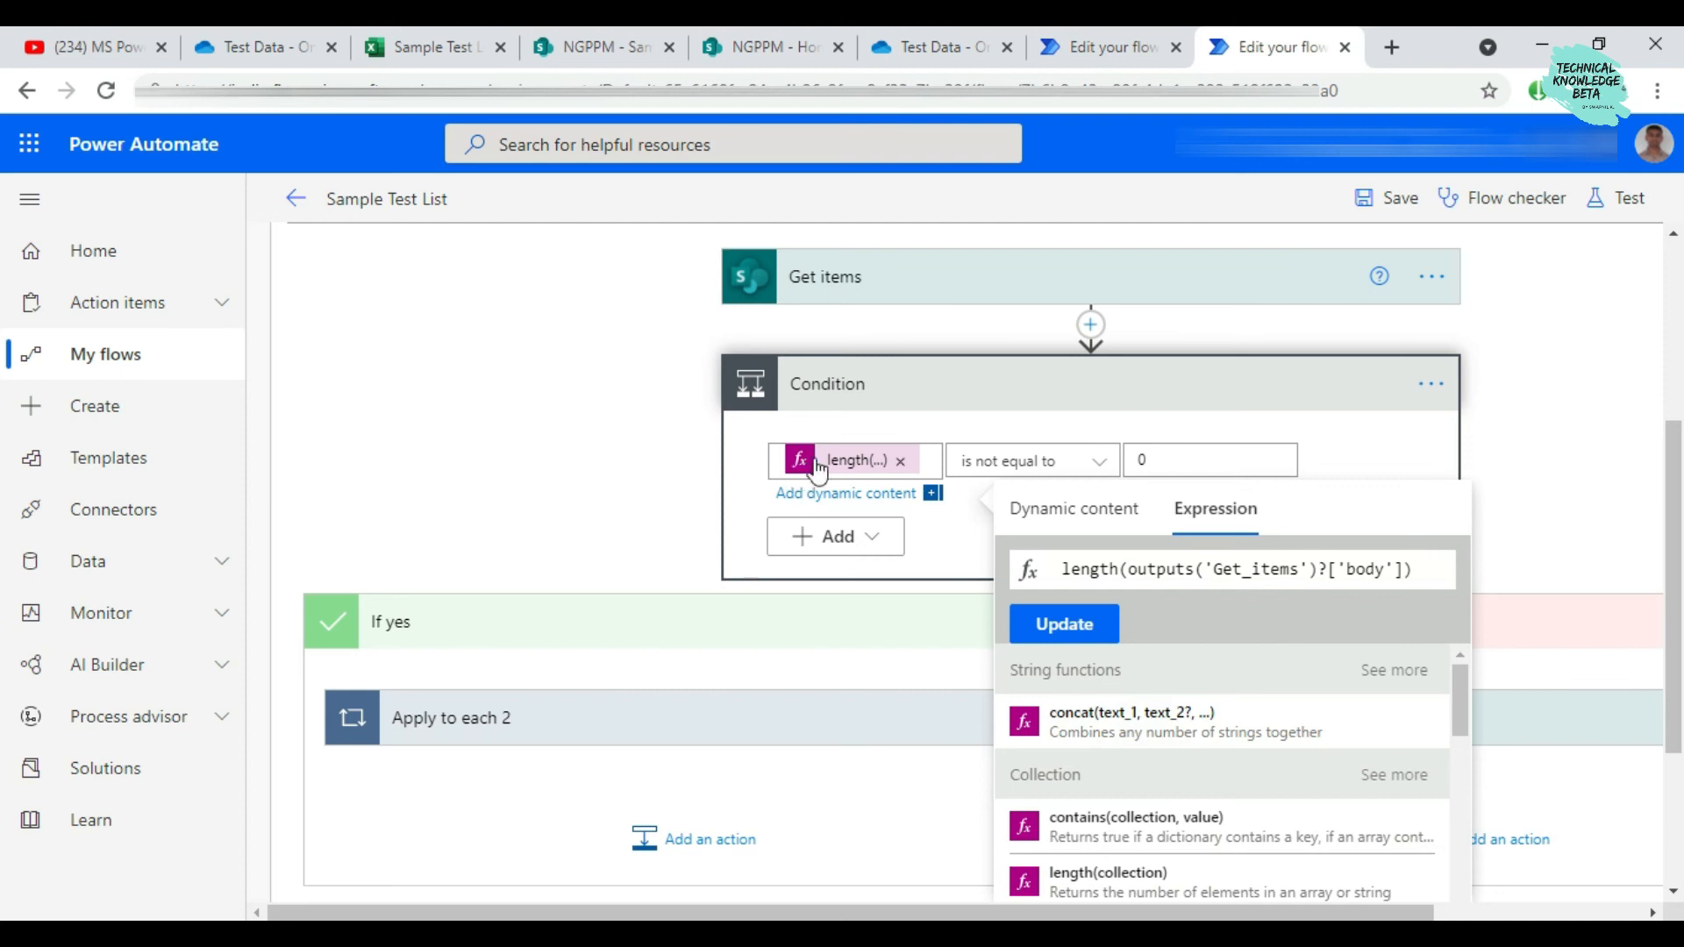
Remove the length expression from the Sample Test List Condition and start a new length() expression in its place
click(900, 460)
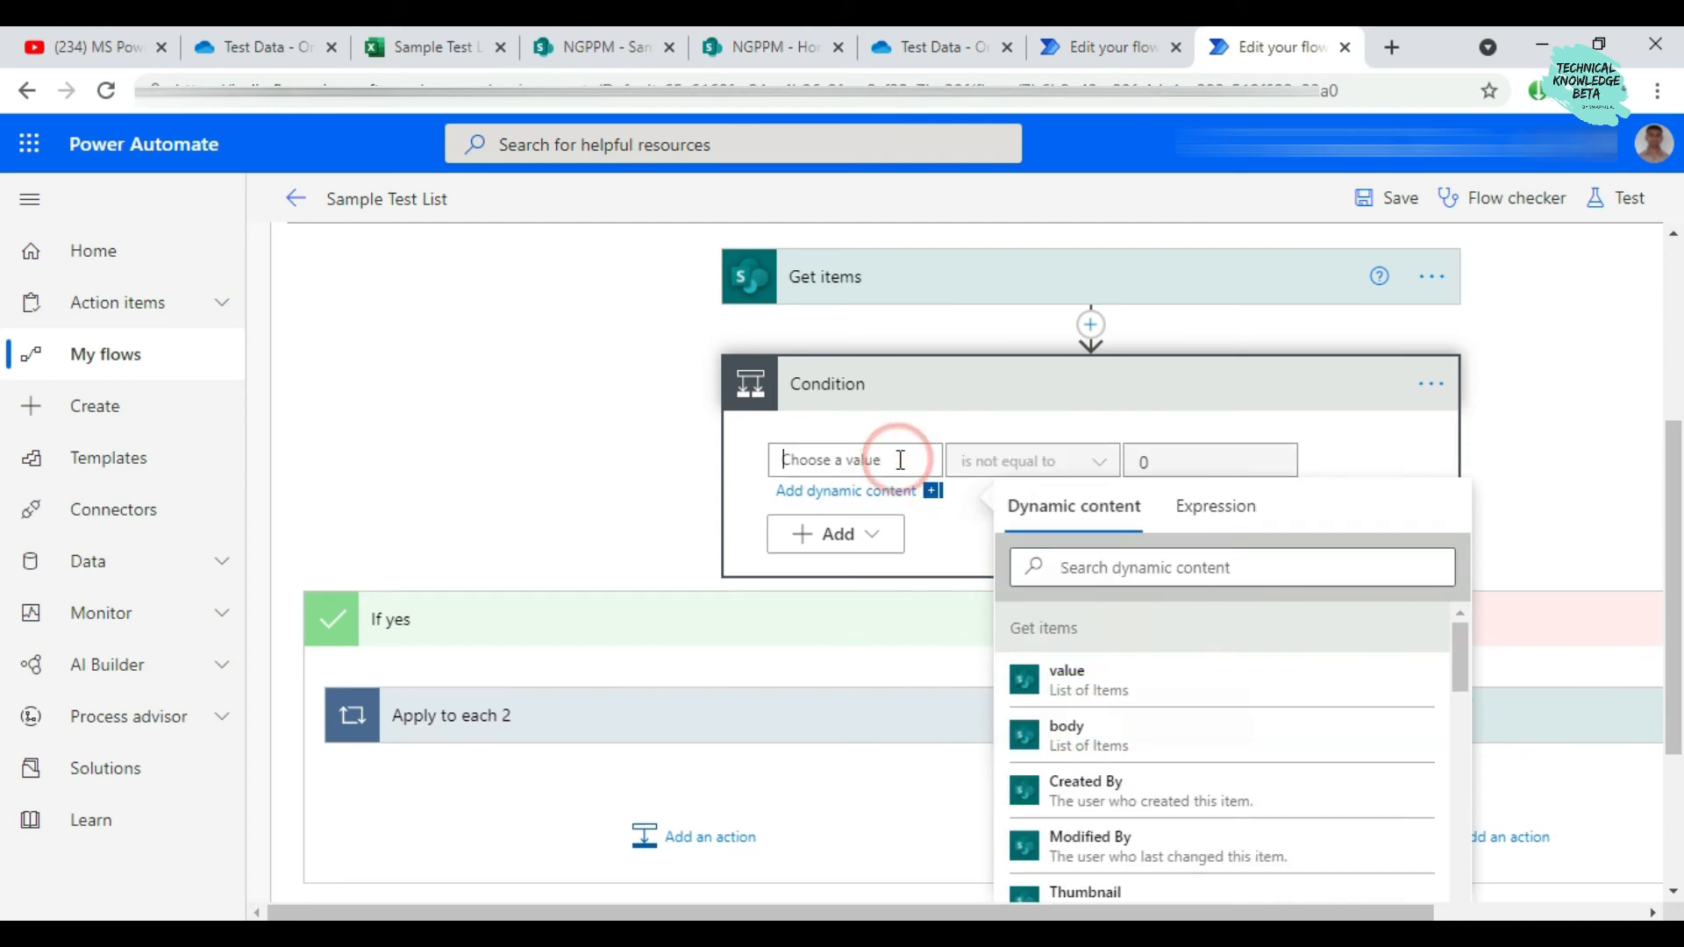
click(1214, 513)
click(1115, 564)
text(lenth)
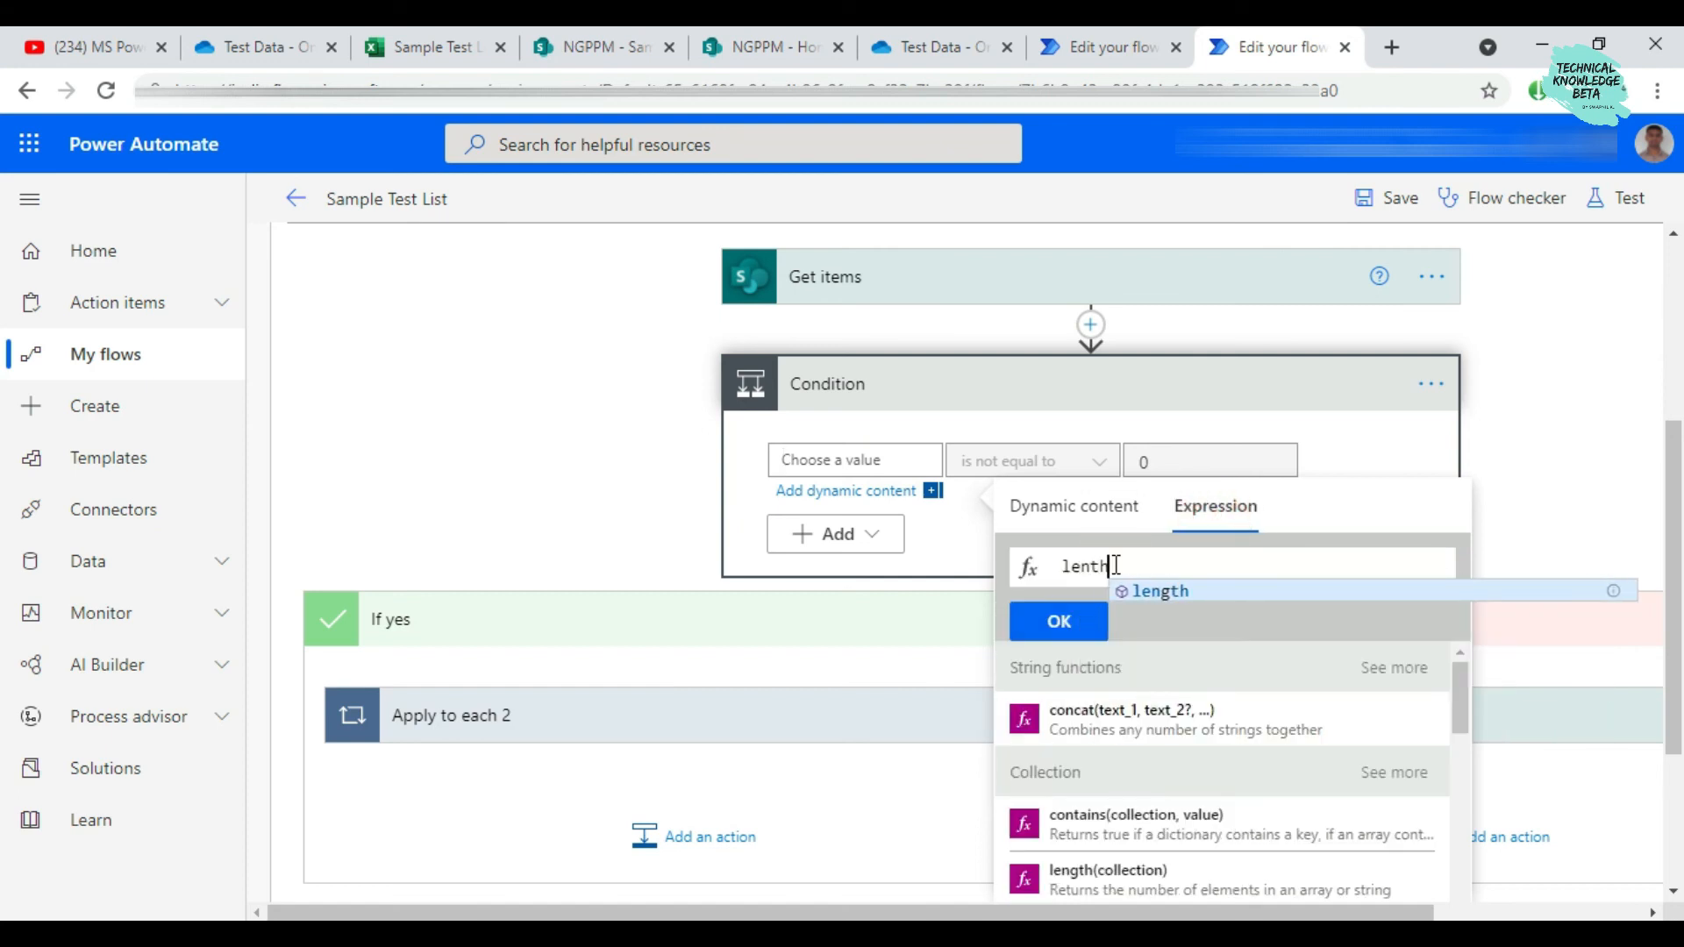
key(Return)
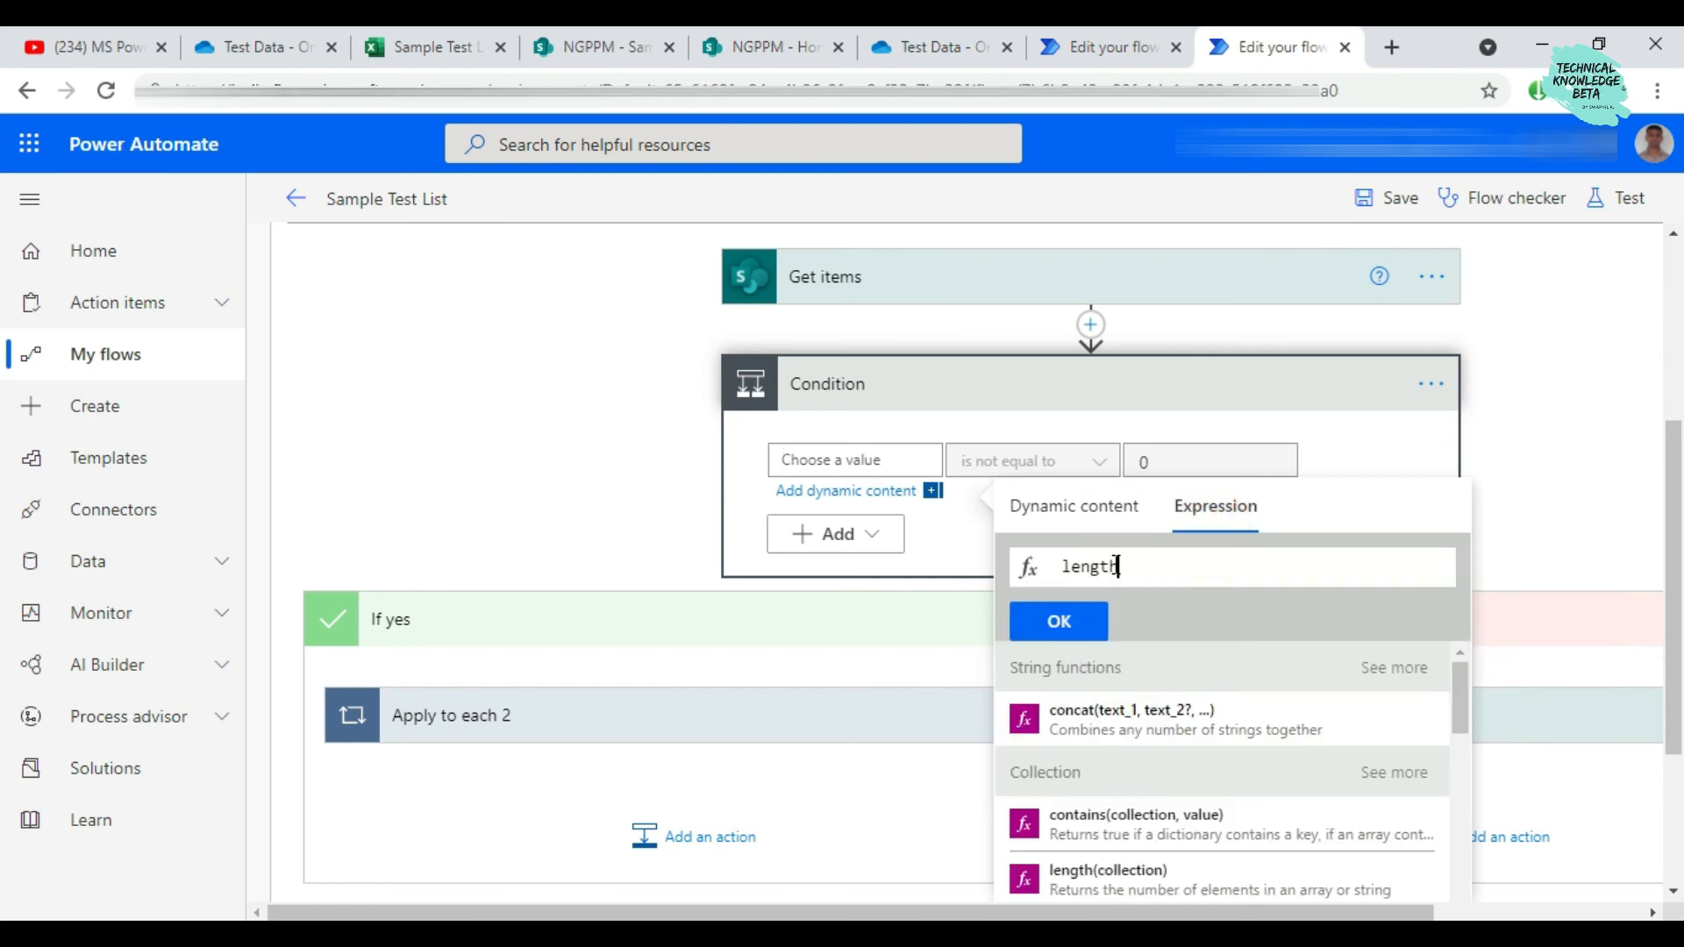
text(())
scroll(1215, 681, down, 3)
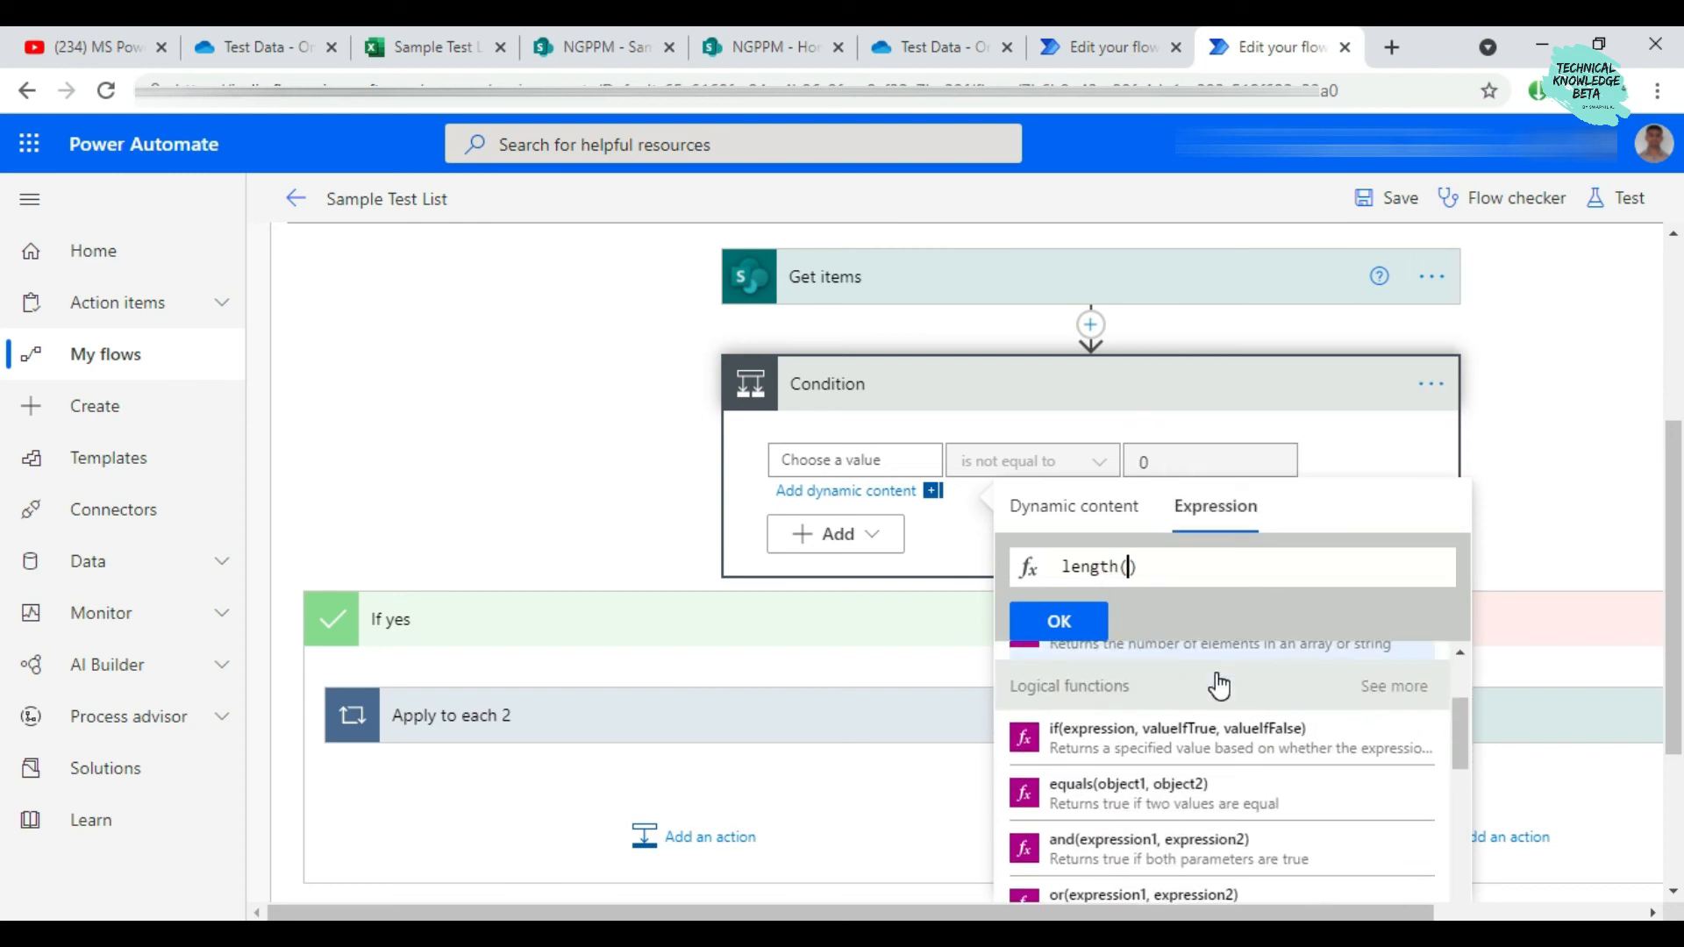
scroll(1217, 684, up, 3)
click(1130, 567)
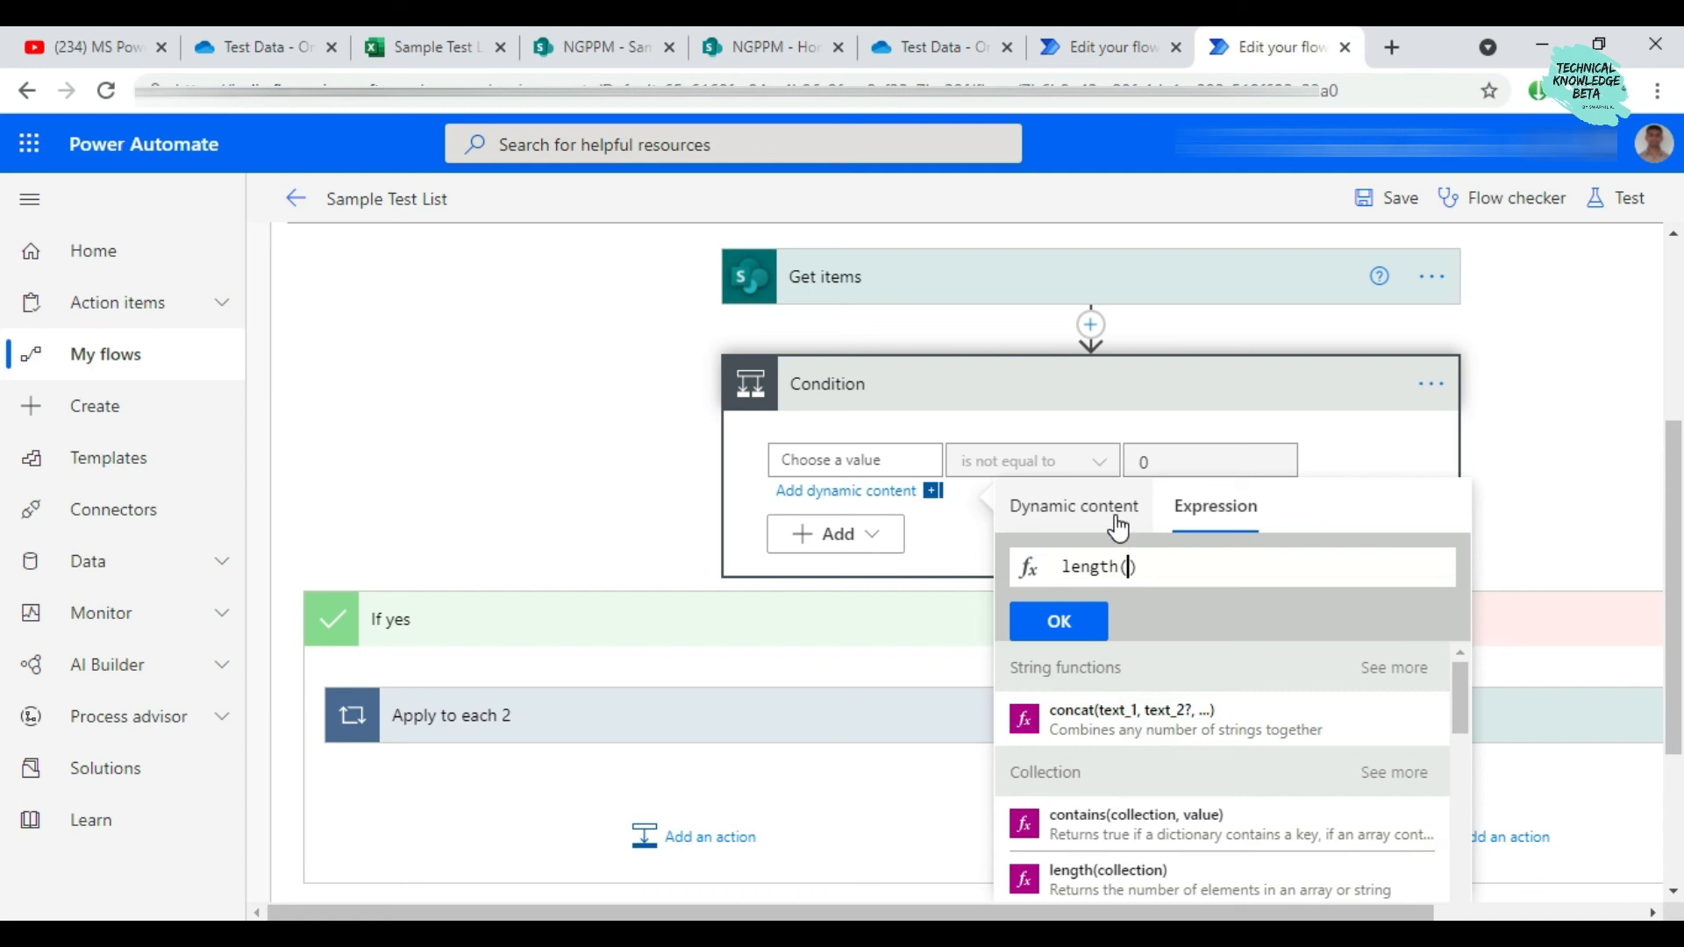
Try the Get items body as the argument of the length expression and delete it again back to "length("
click(1114, 518)
click(1141, 738)
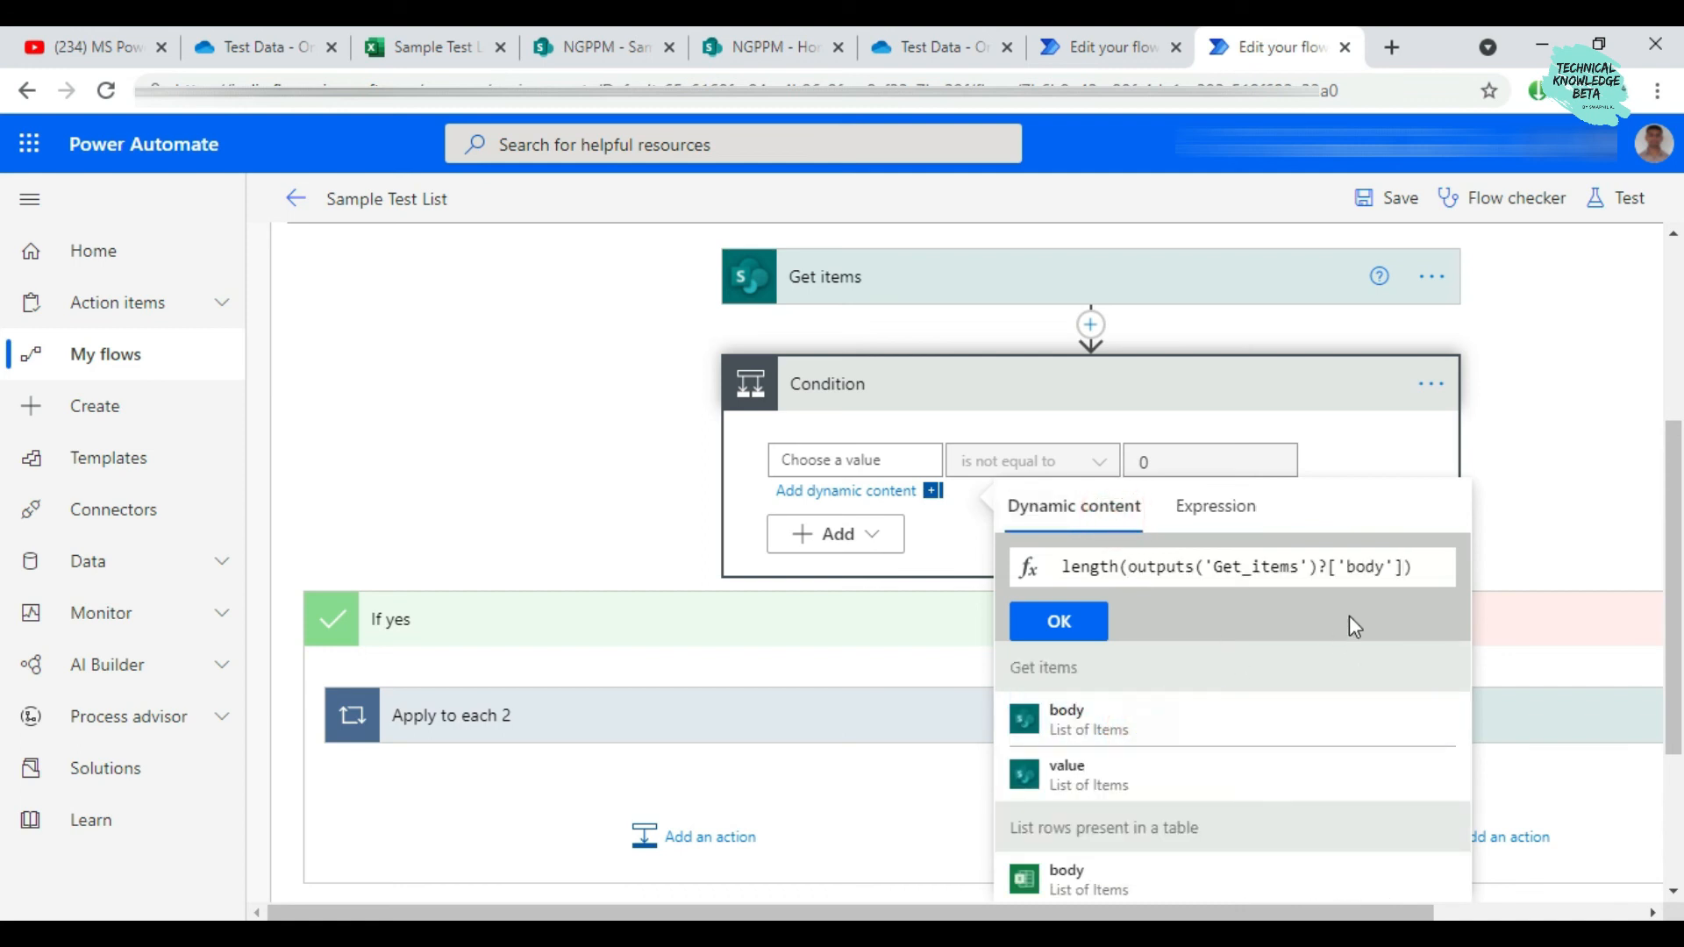
scroll(1153, 776, down, 1)
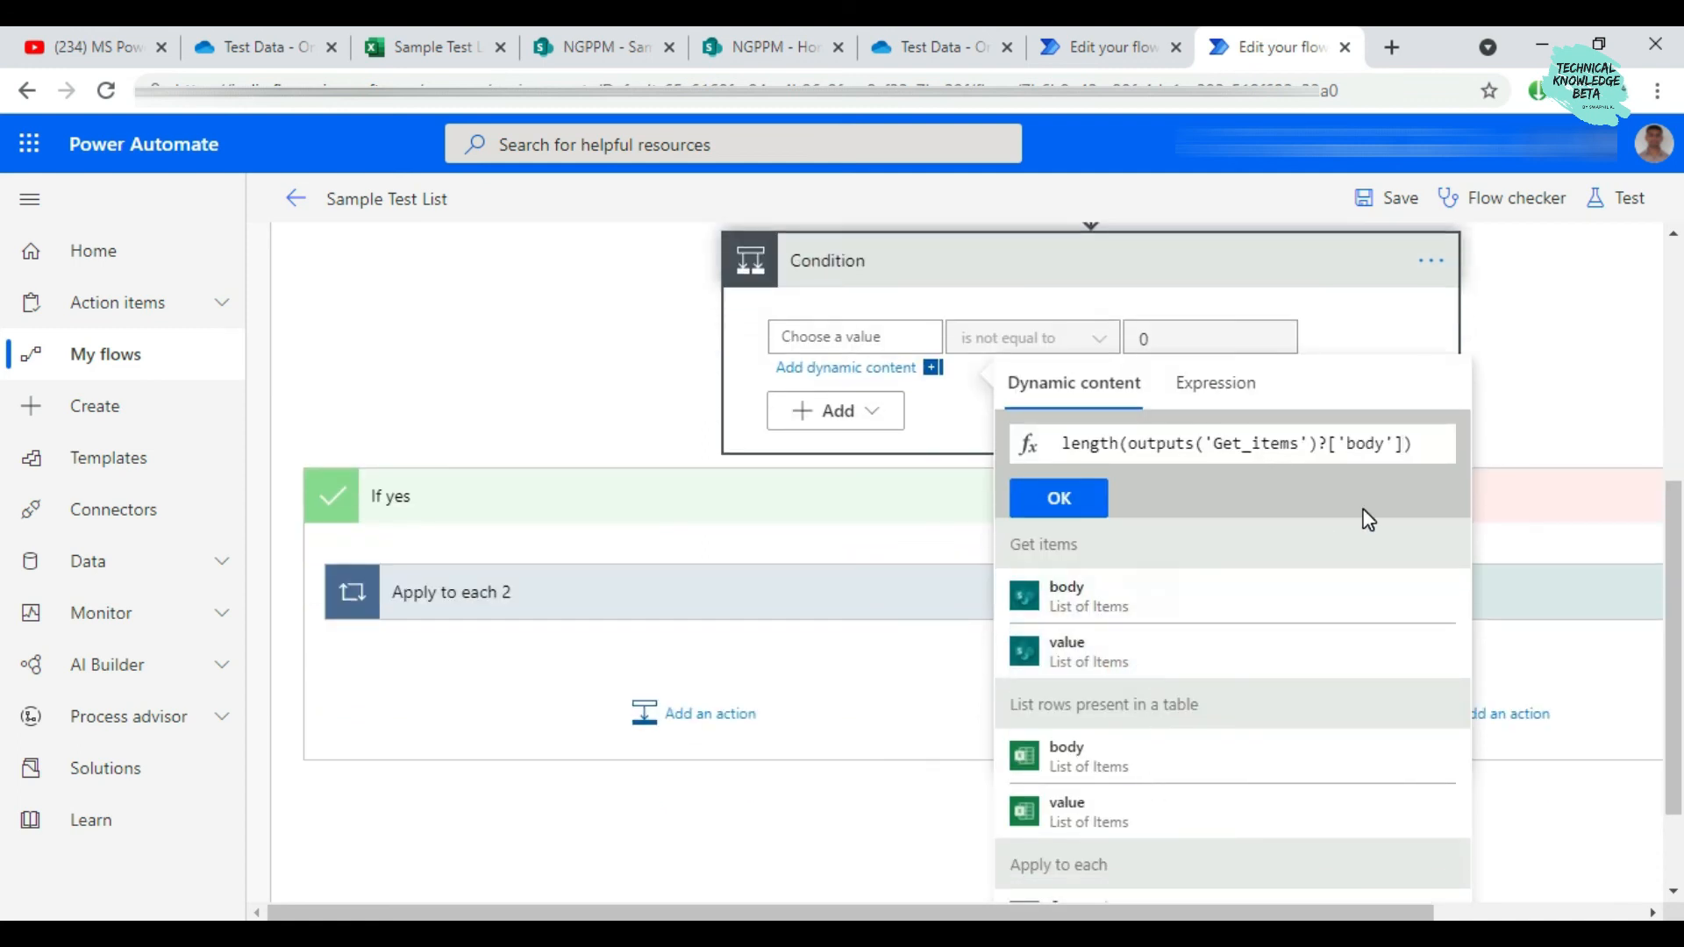
key(BackSpace)
key(BackSpace)
key(BackSpace)
key(BackSpace)
key(BackSpace)
key(BackSpace)
key(BackSpace)
key(BackSpace)
key(BackSpace)
key(BackSpace)
key(BackSpace)
key(BackSpace)
key(BackSpace)
key(BackSpace)
key(BackSpace)
key(BackSpace)
key(BackSpace)
key(BackSpace)
key(BackSpace)
key(BackSpace)
key(BackSpace)
key(BackSpace)
key(BackSpace)
key(BackSpace)
key(BackSpace)
key(BackSpace)
key(BackSpace)
key(BackSpace)
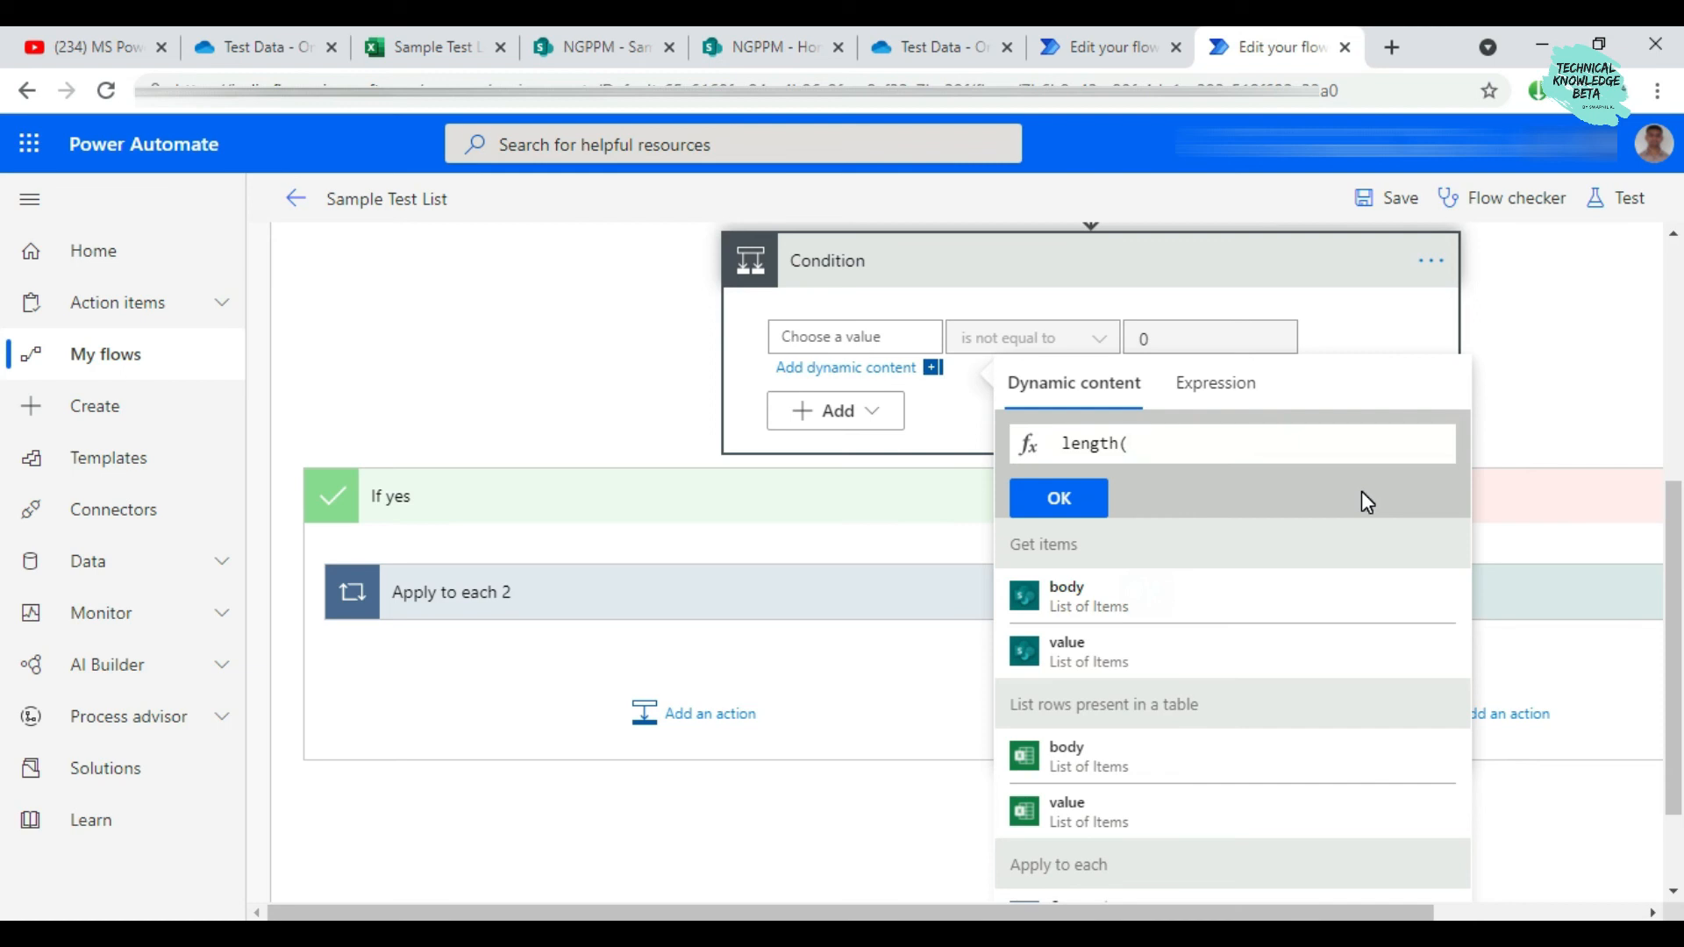
Insert the Get items value as the argument of the Condition's length expression and save the flow
click(1137, 654)
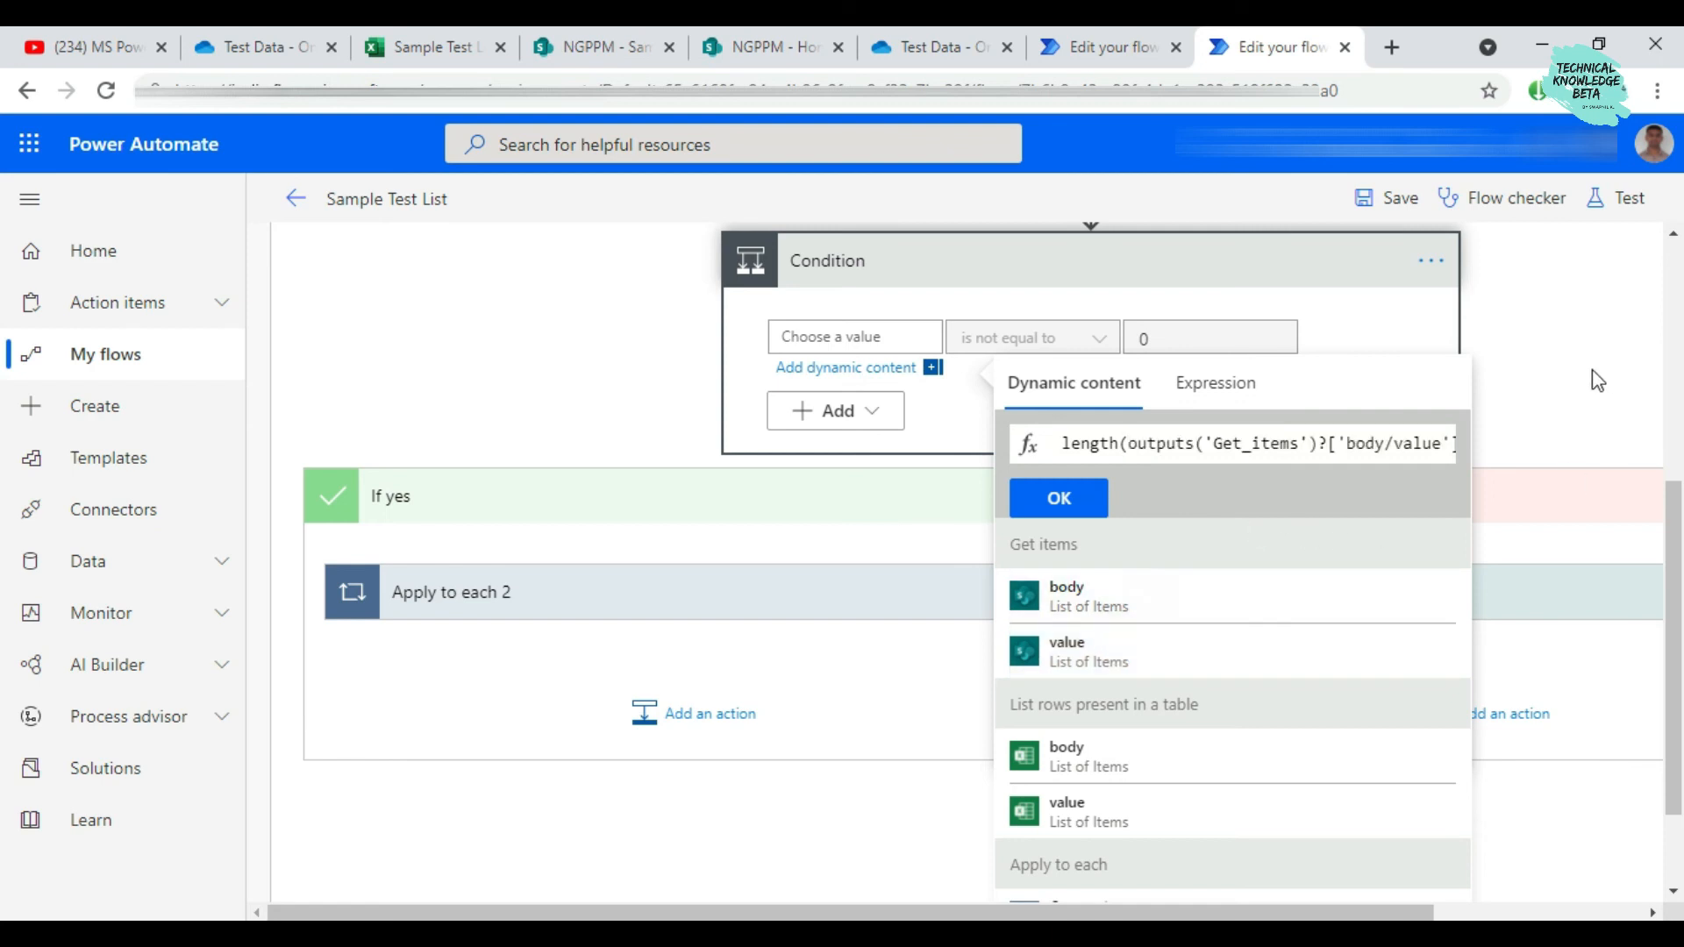
click(1525, 419)
click(1367, 198)
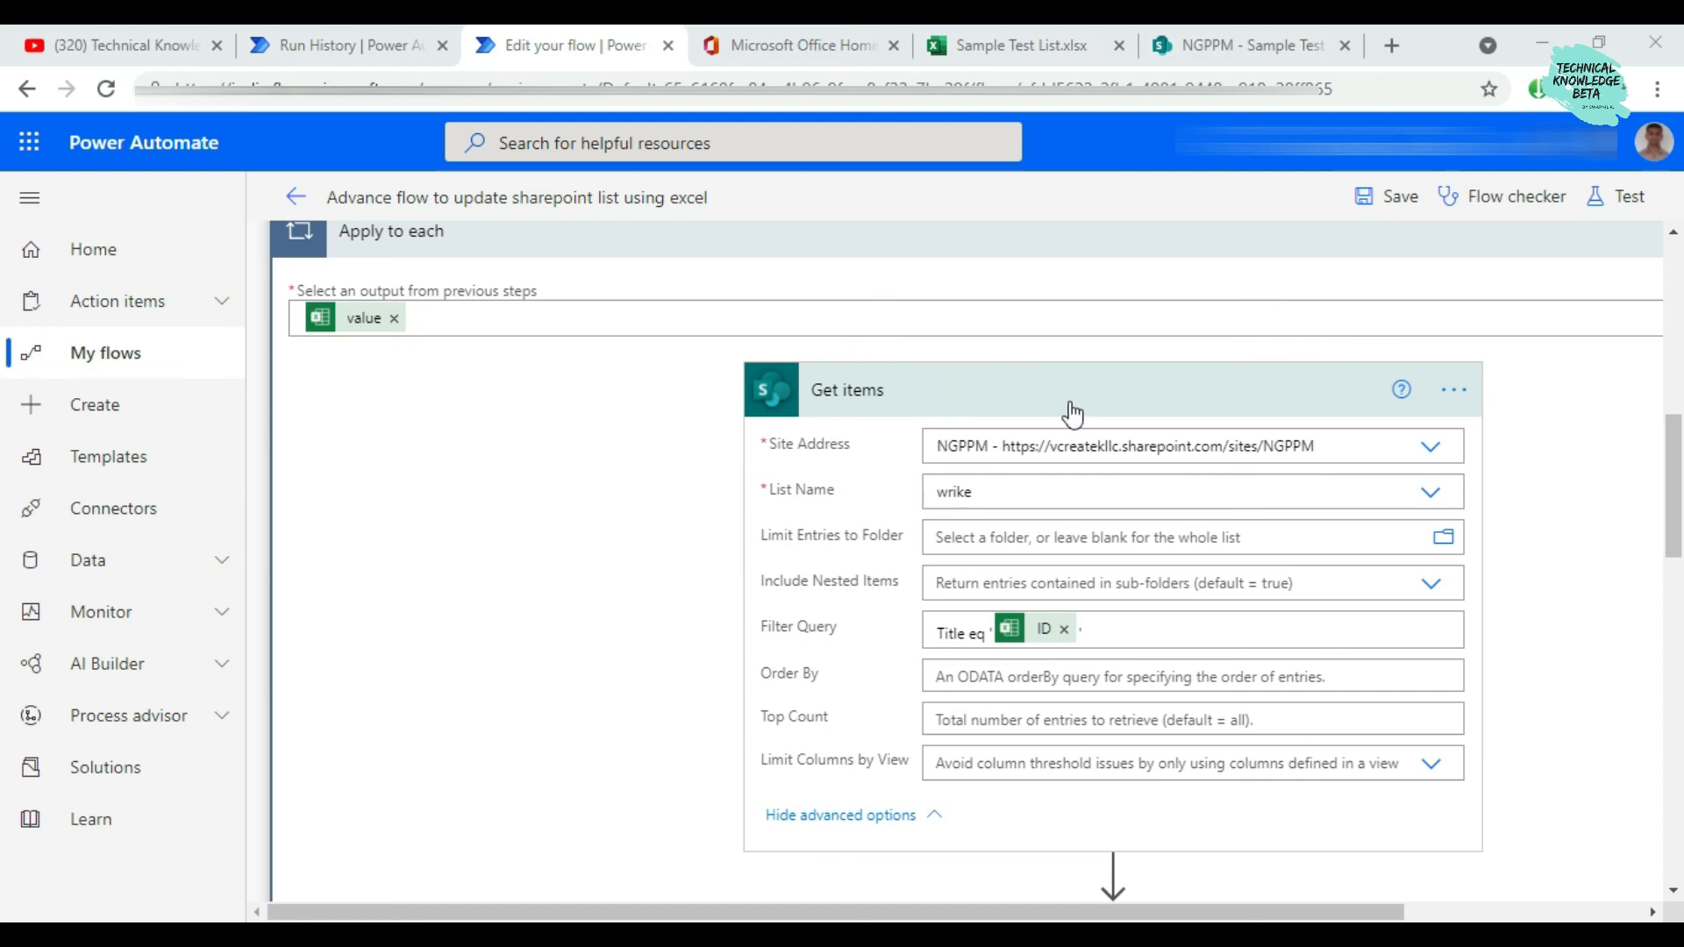
Review the steps of the flow "Advance flow to update sharepoint list using excel" and examine its Condition's length expression and available dynamic content
scroll(1071, 412, up, 10)
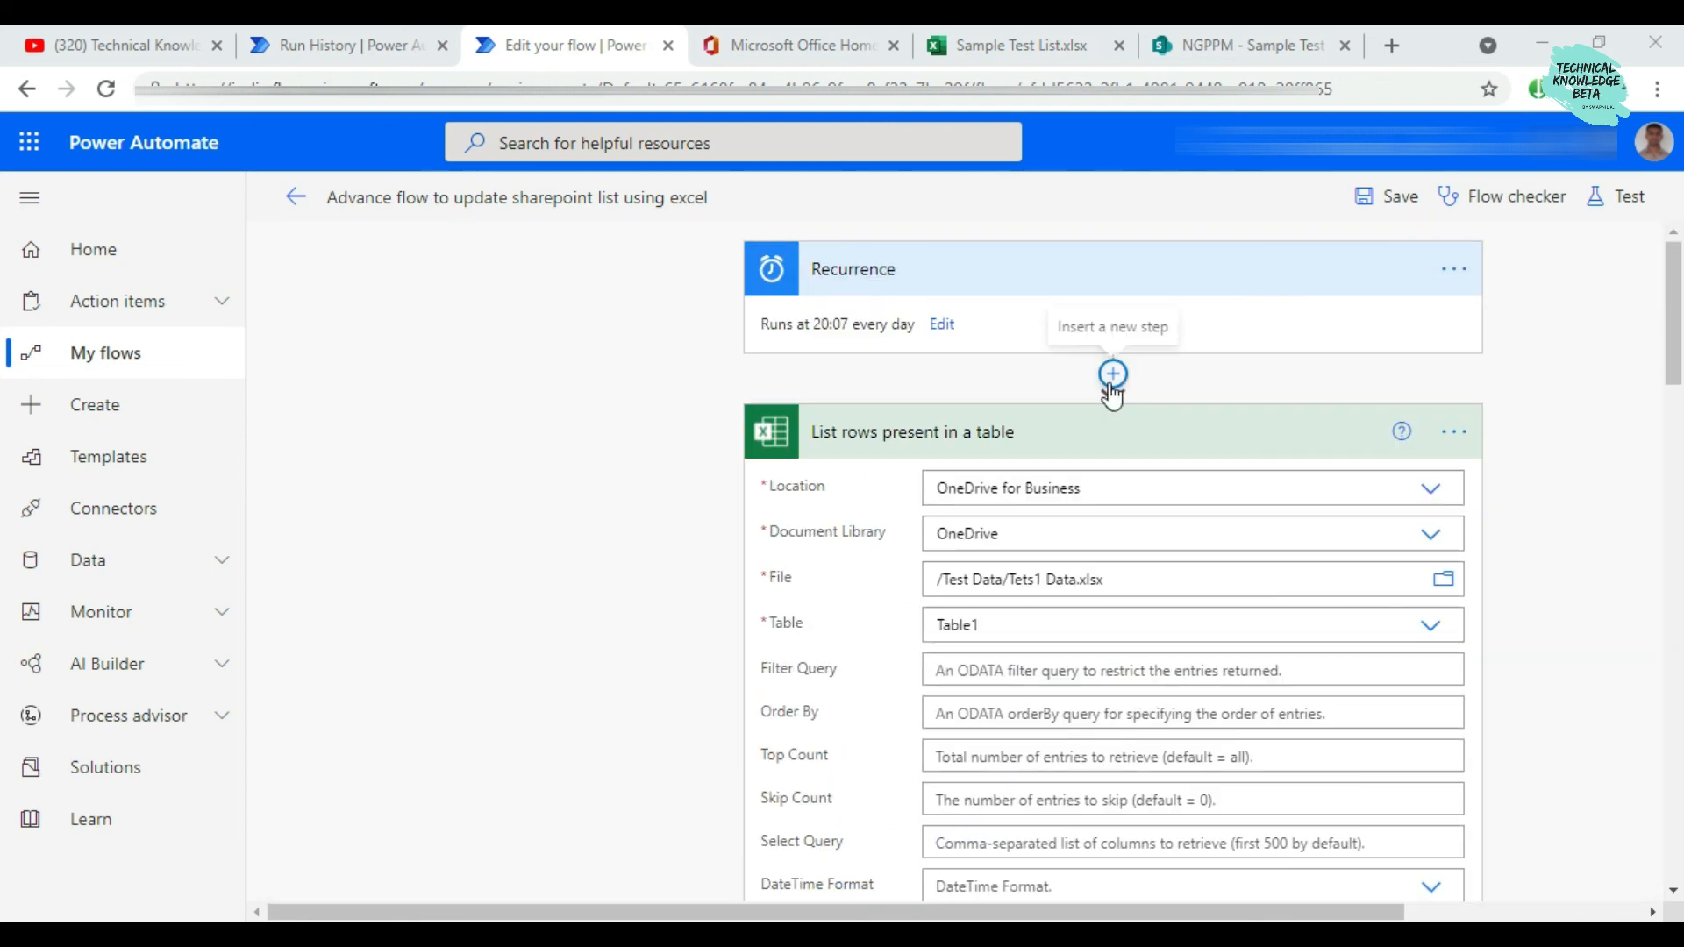
scroll(1228, 456, down, 5)
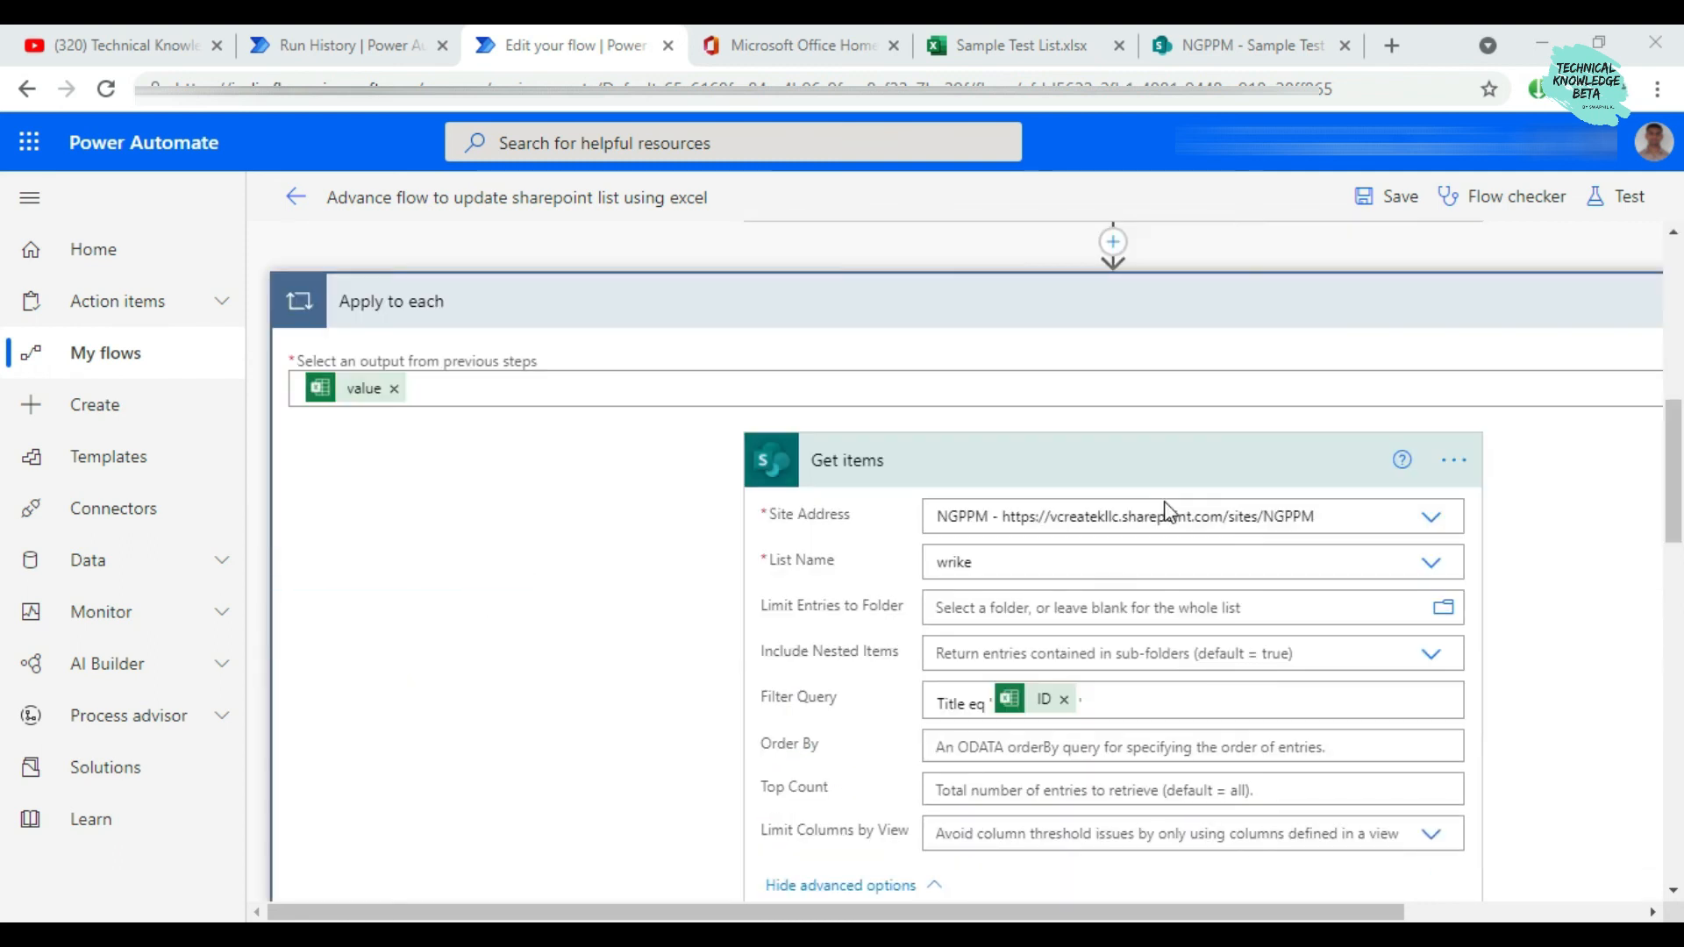
scroll(1166, 511, down, 7)
click(892, 481)
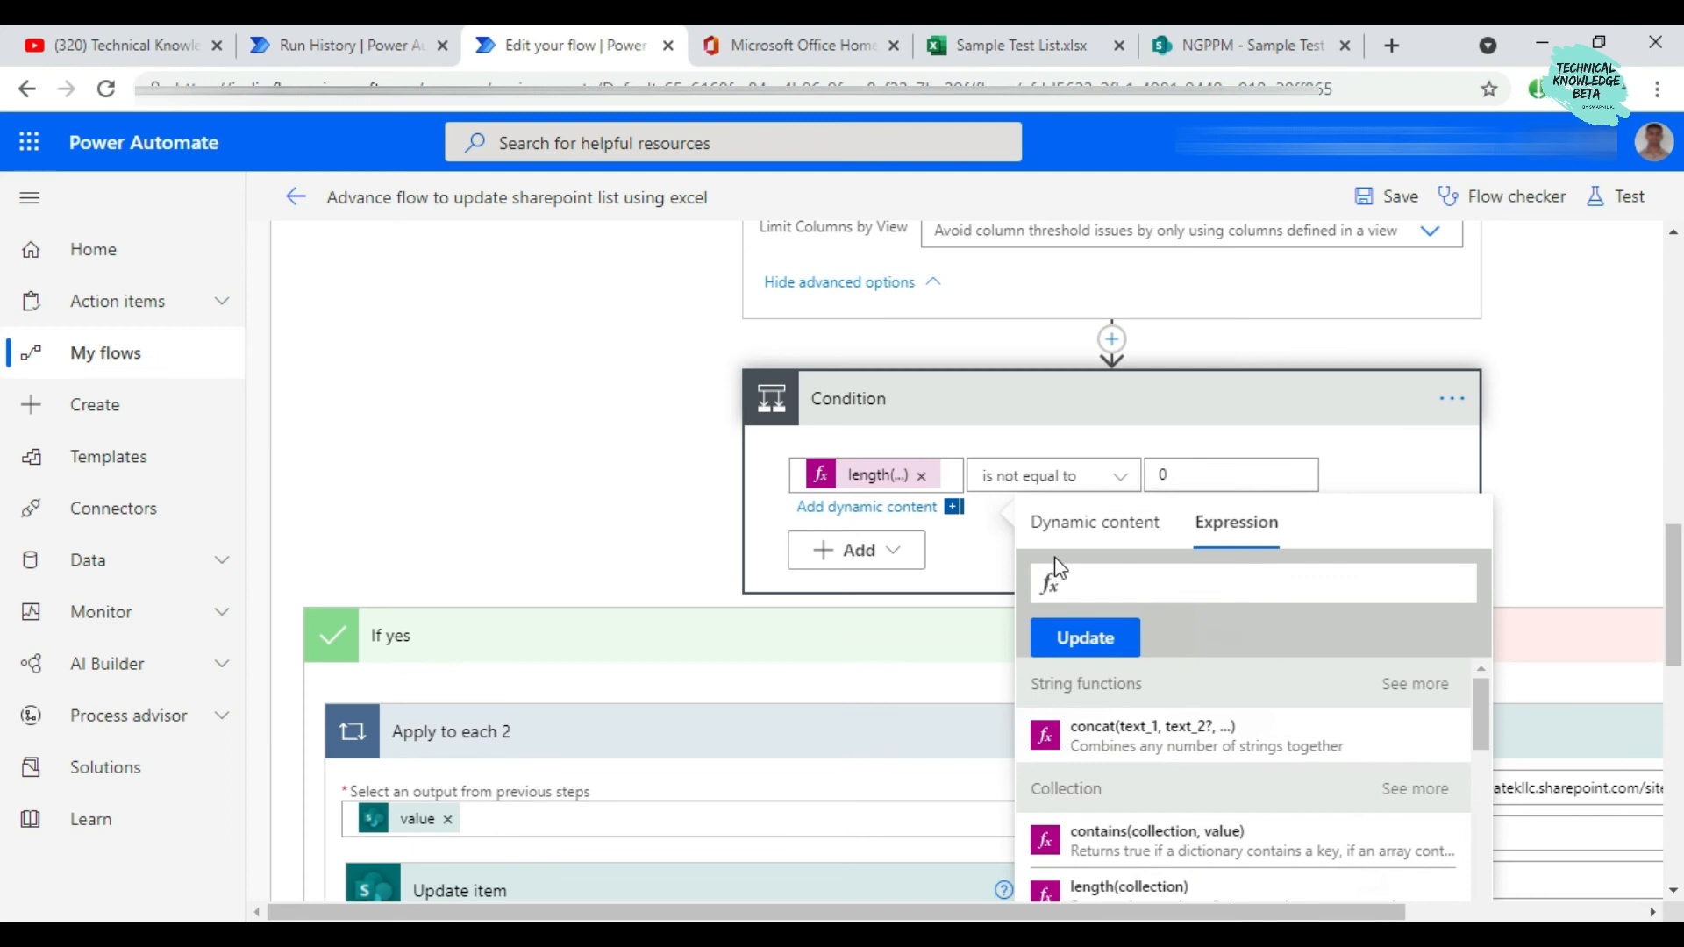
click(875, 478)
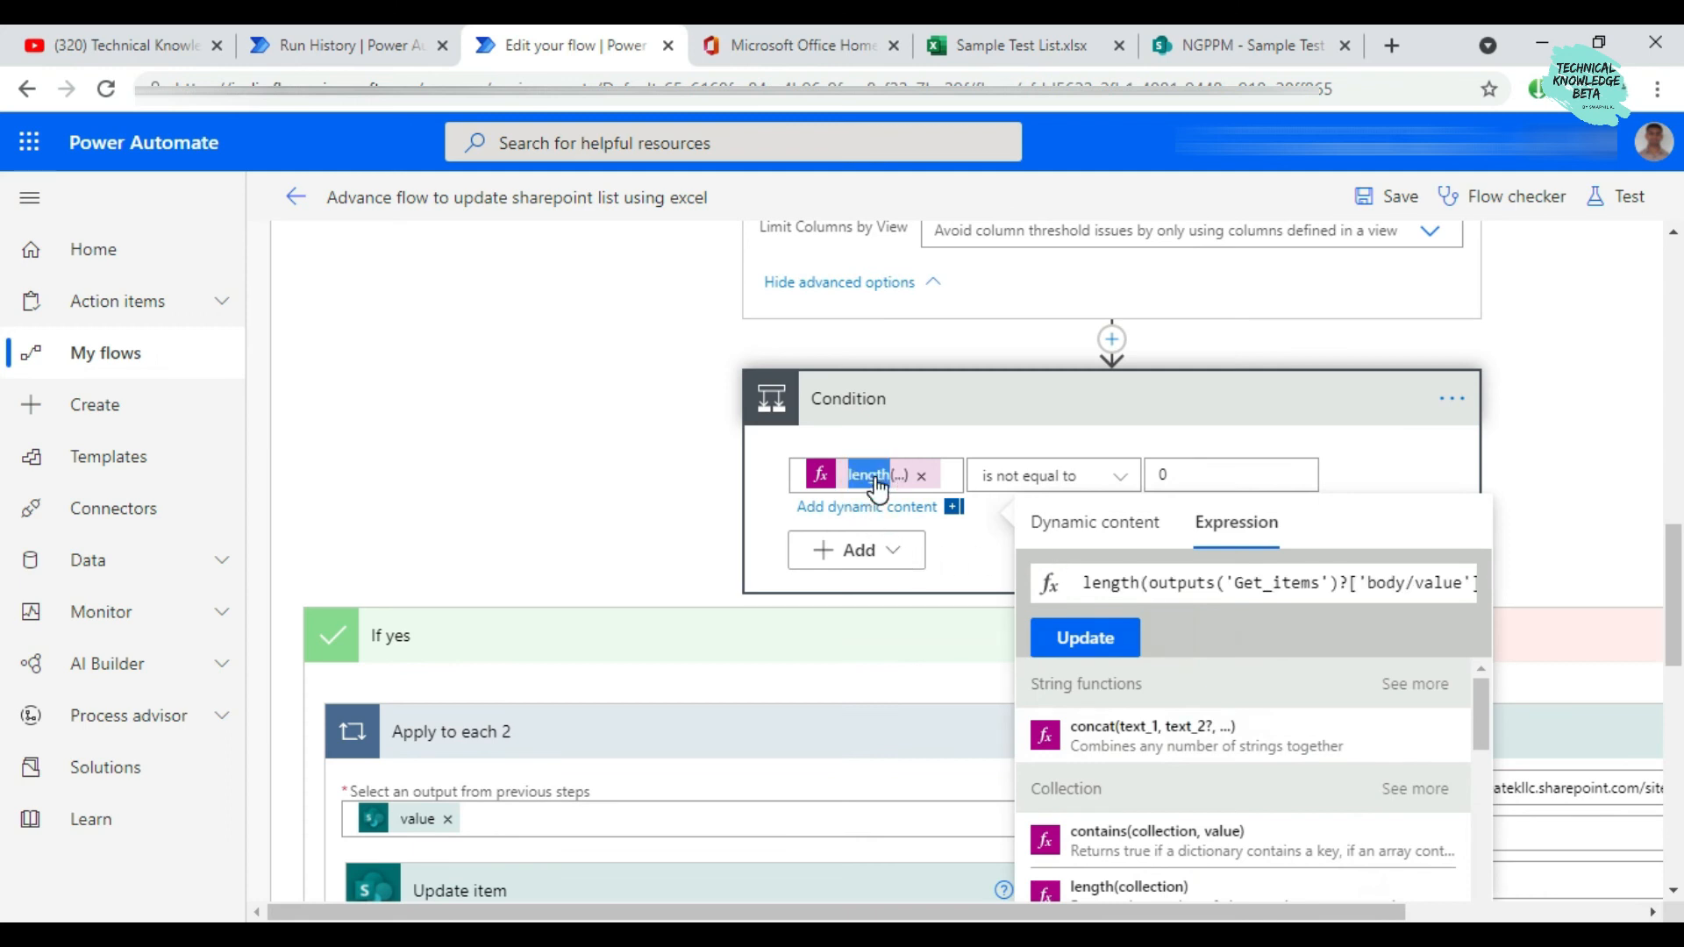
click(1223, 582)
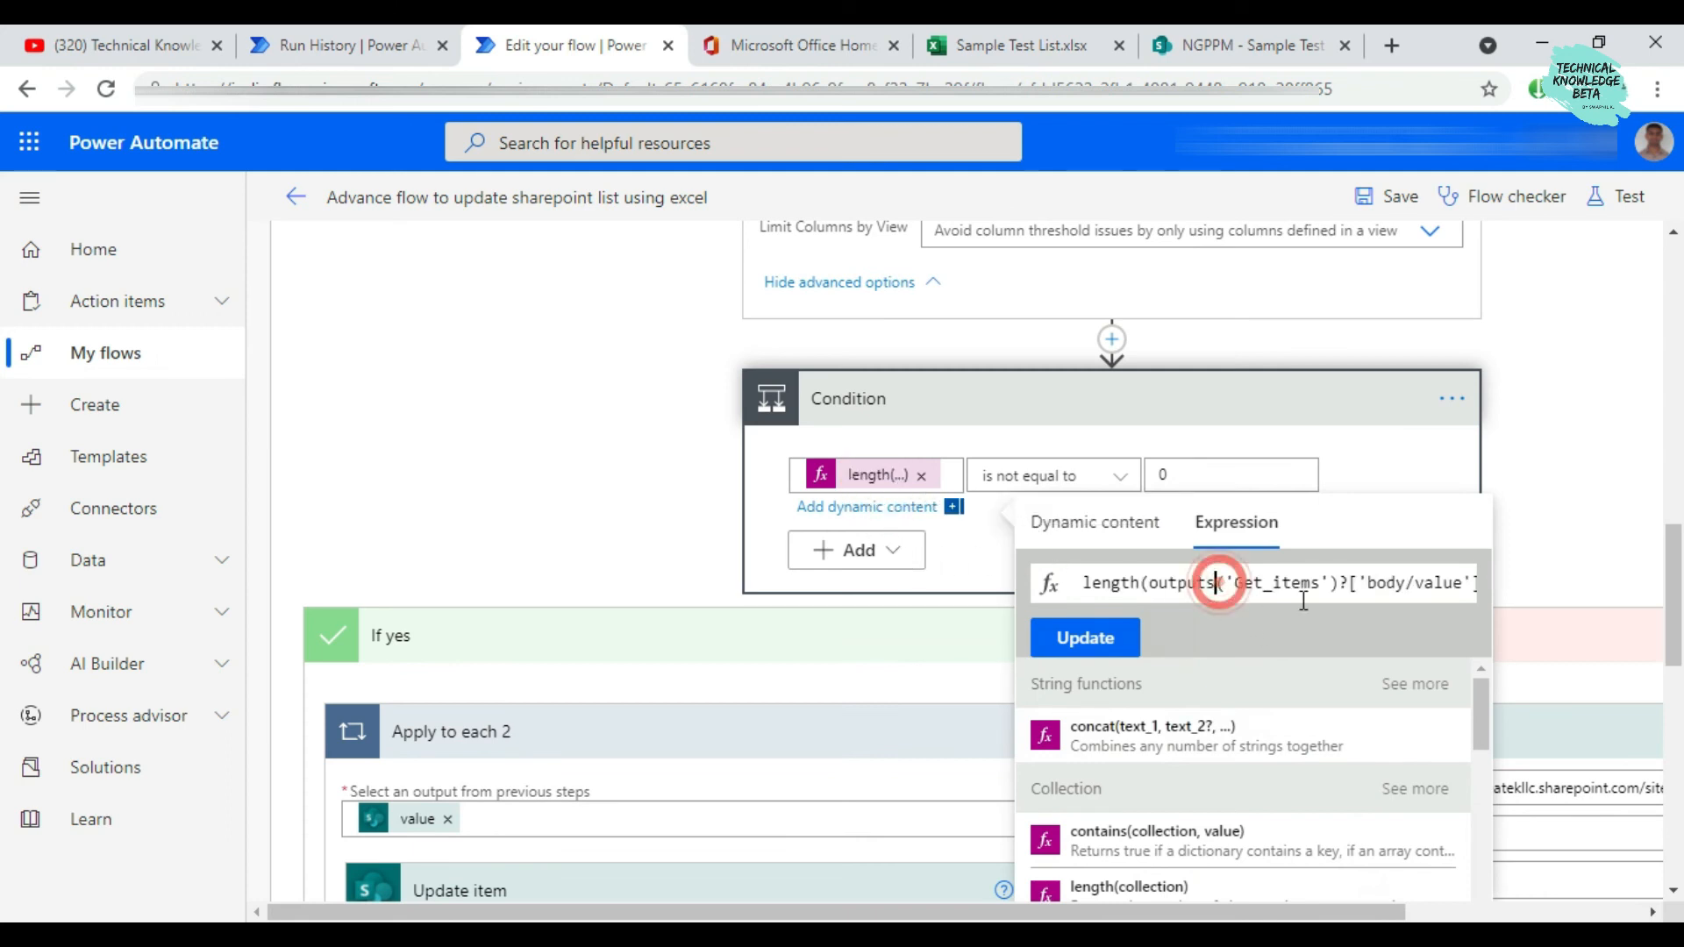
key(End)
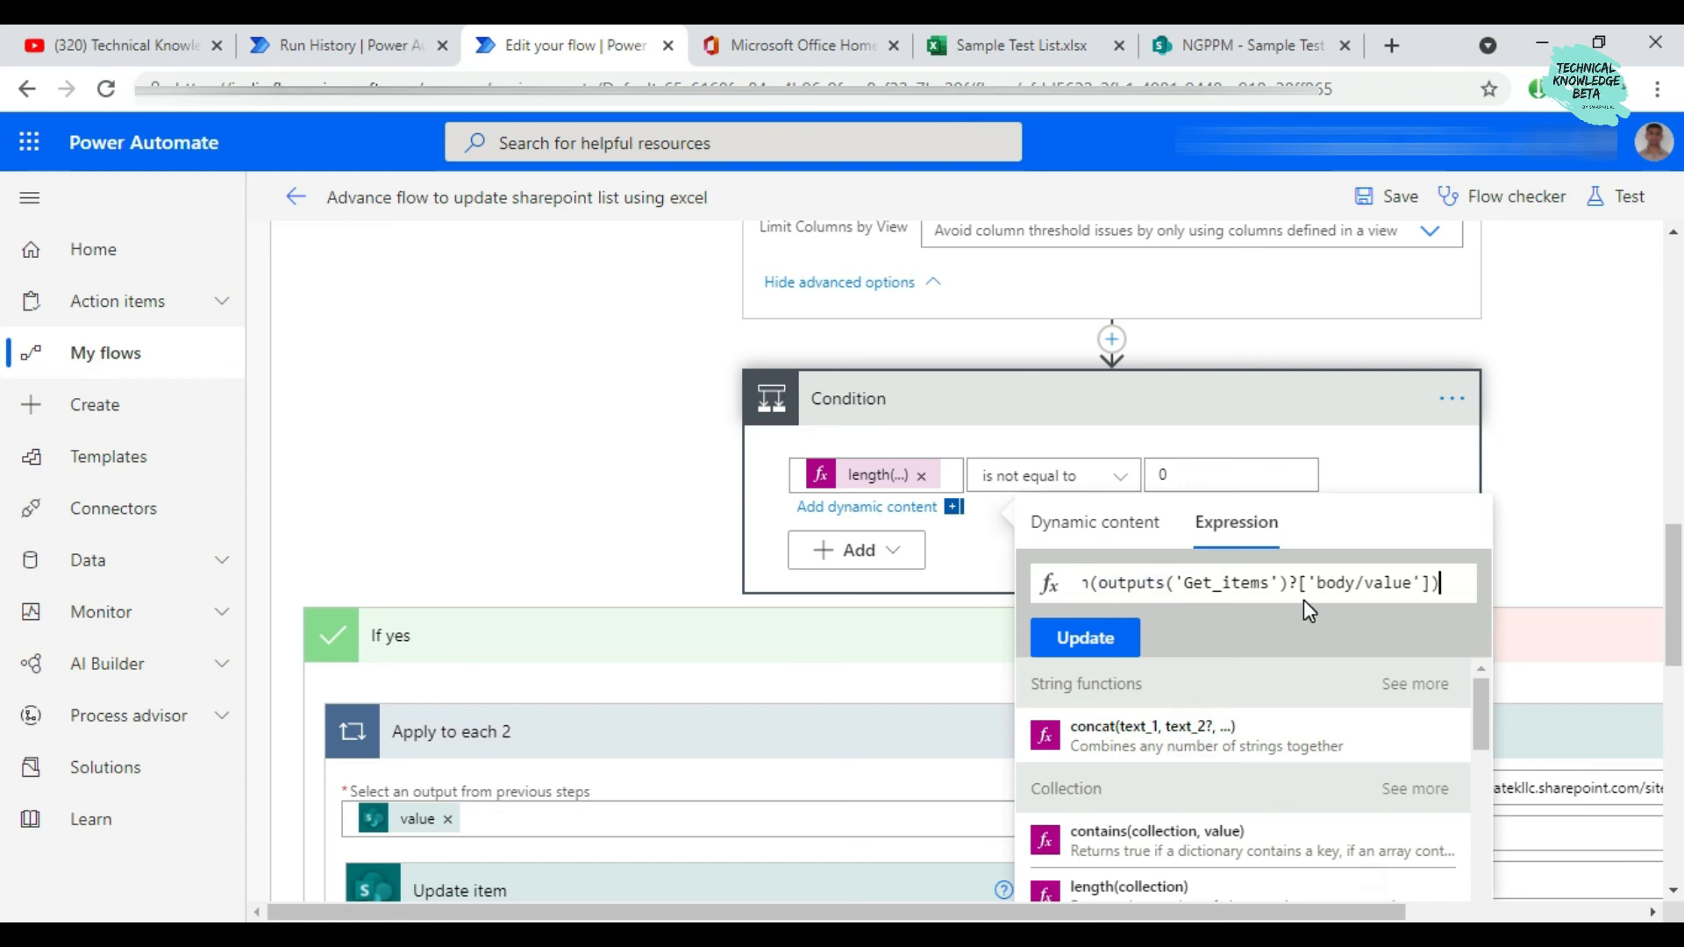
click(1096, 539)
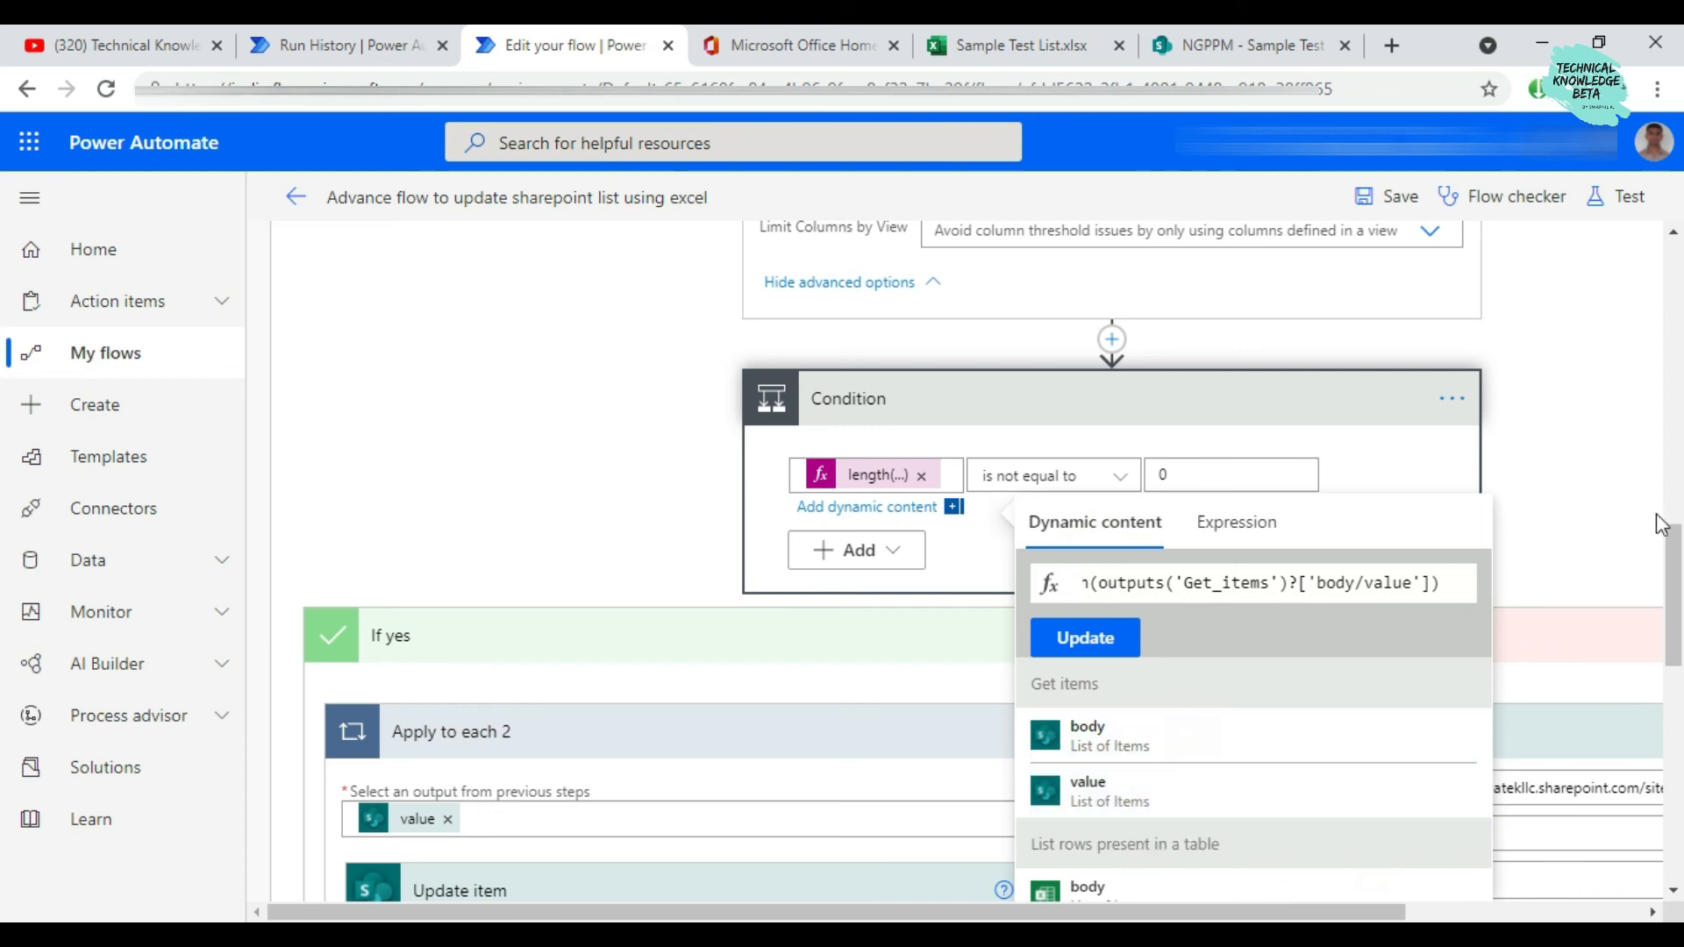
click(1620, 462)
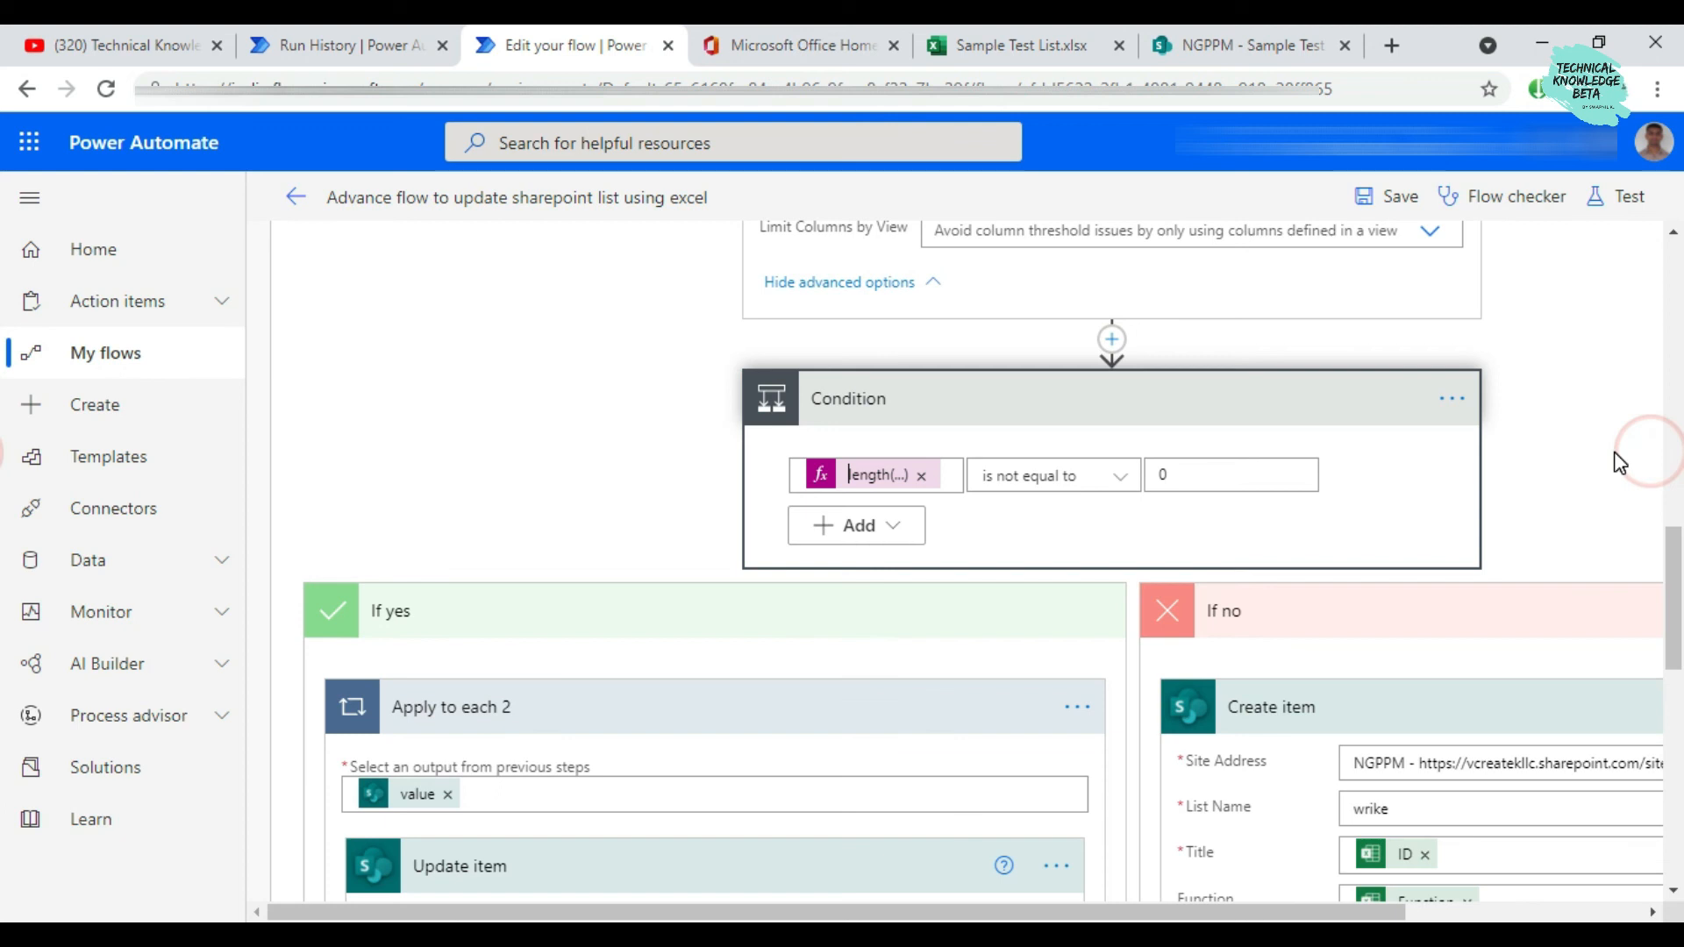
Save the flow "Advance flow to update sharepoint list using excel" and check it for errors and warnings with the Flow checker
click(1390, 199)
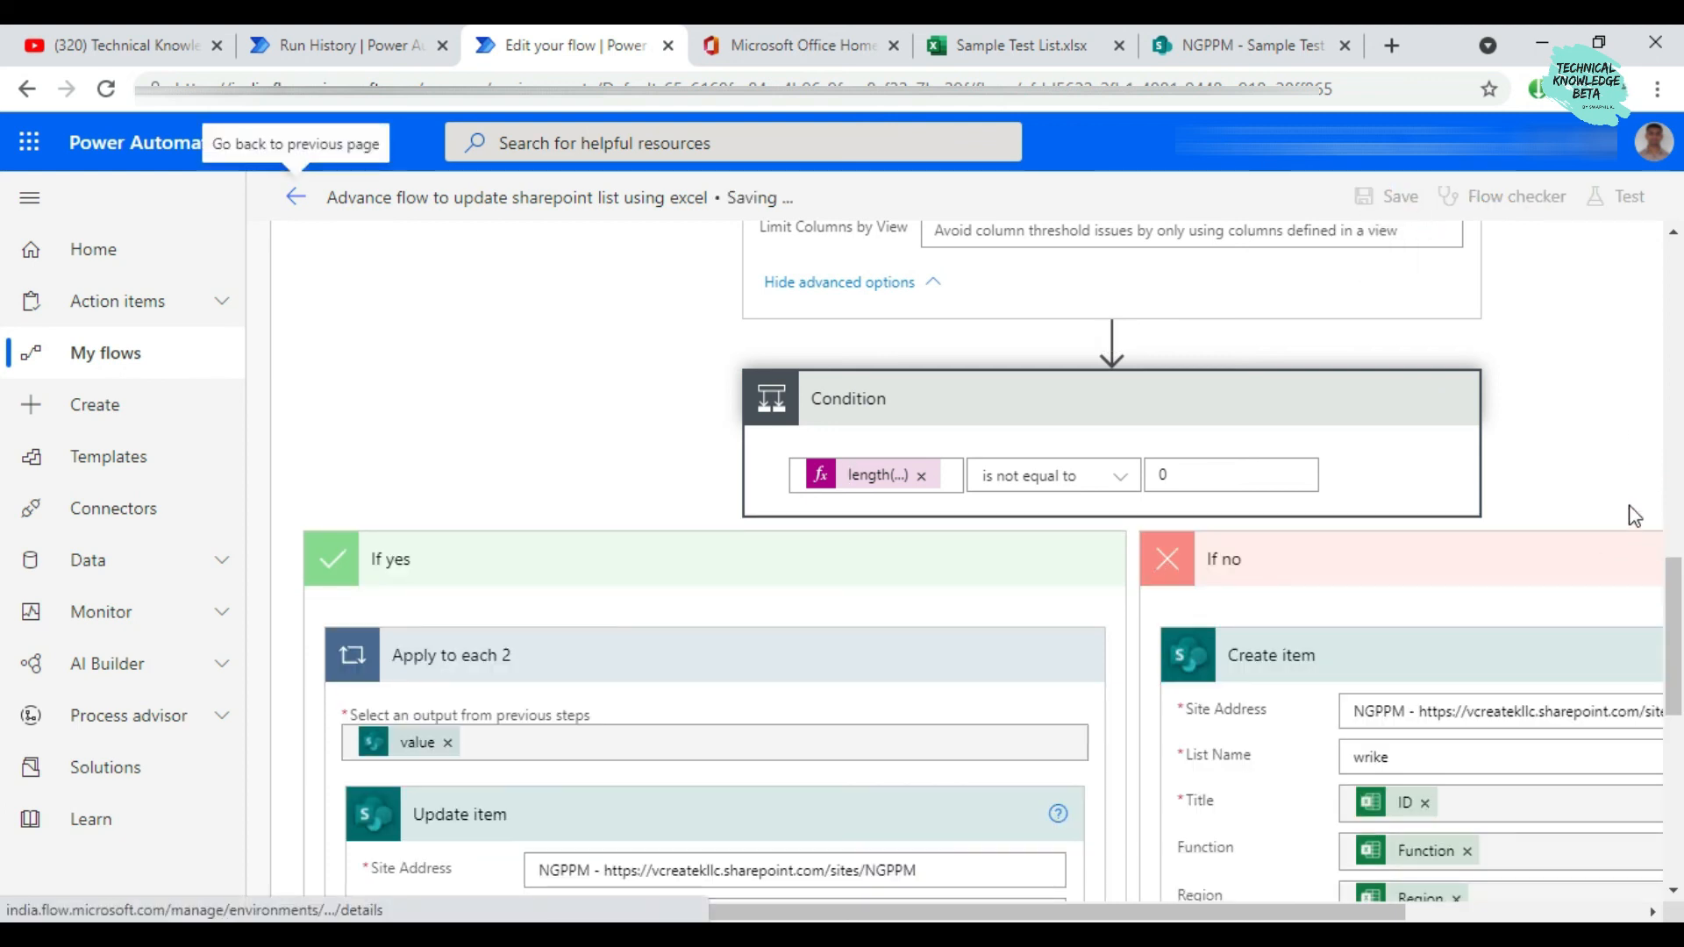
scroll(1605, 395, up, 10)
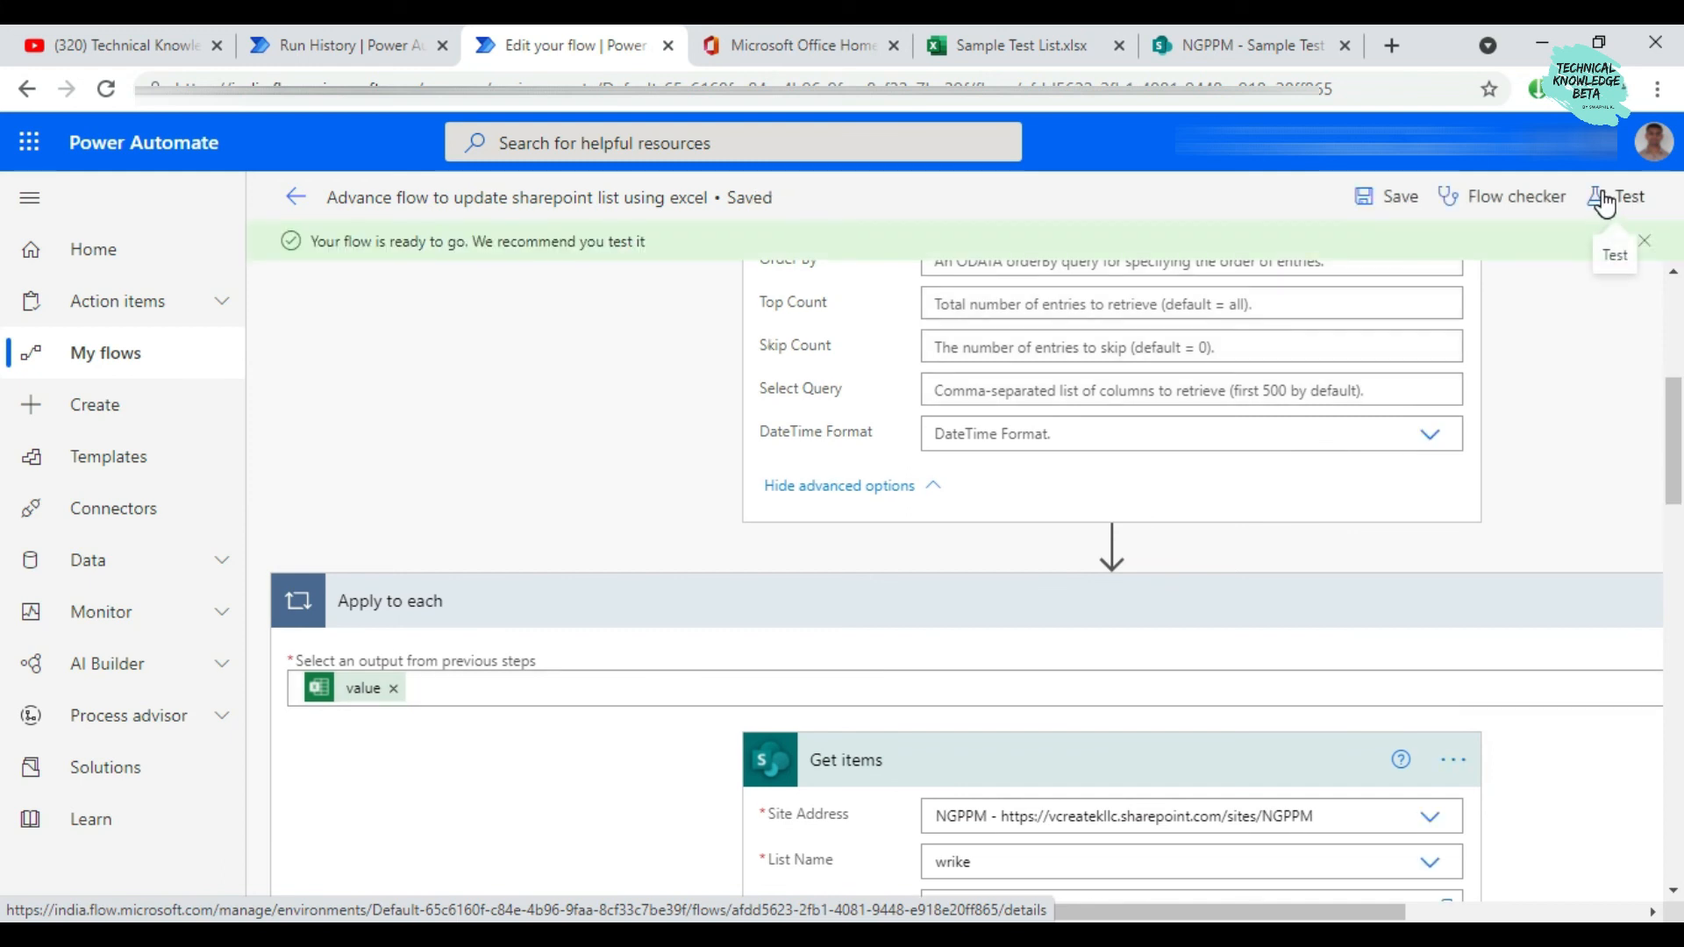
click(1560, 197)
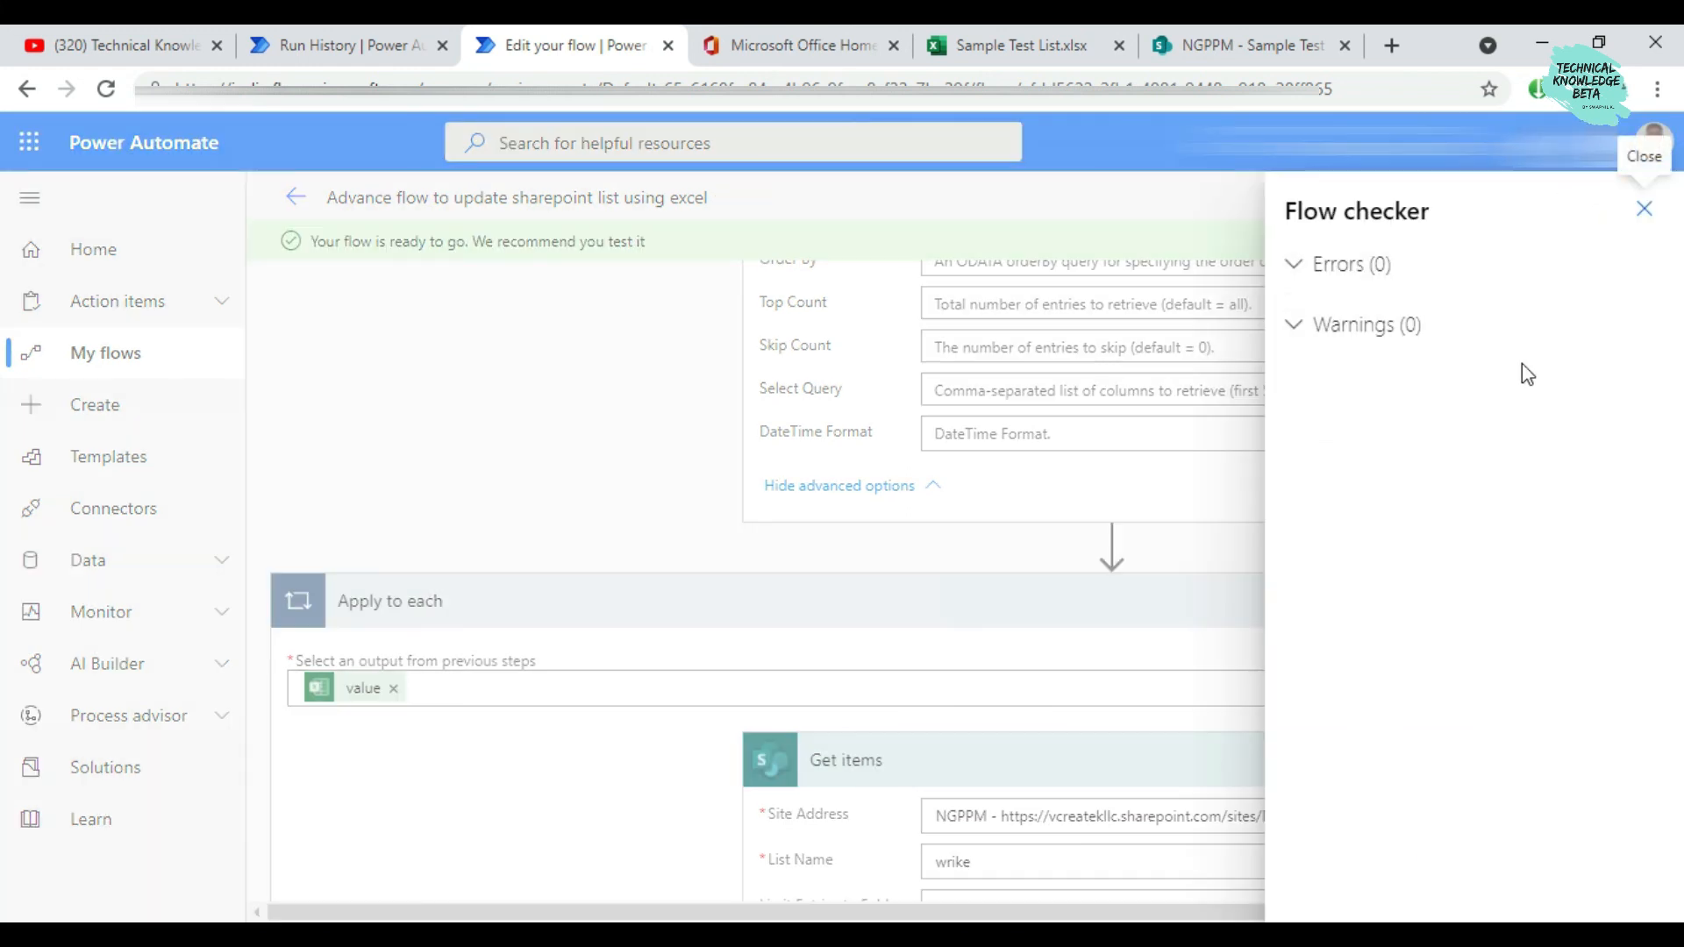
click(1644, 208)
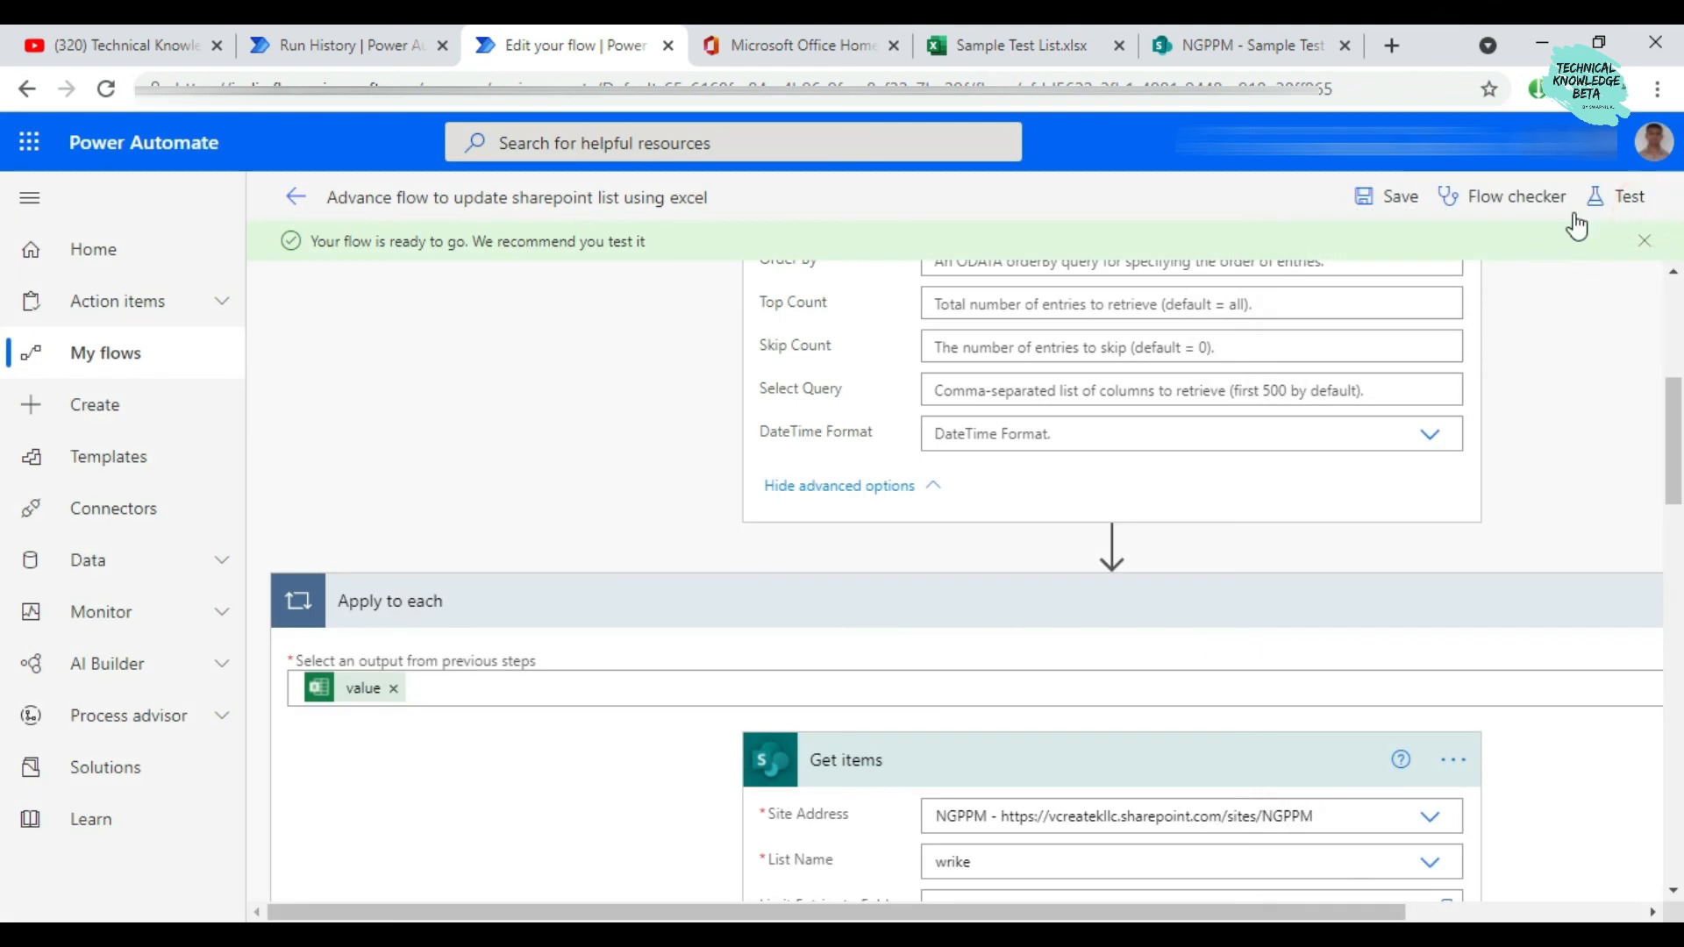
Test the flow "Advance flow to update sharepoint list using excel" manually by running it and finish the run dialog
click(1616, 195)
click(1314, 263)
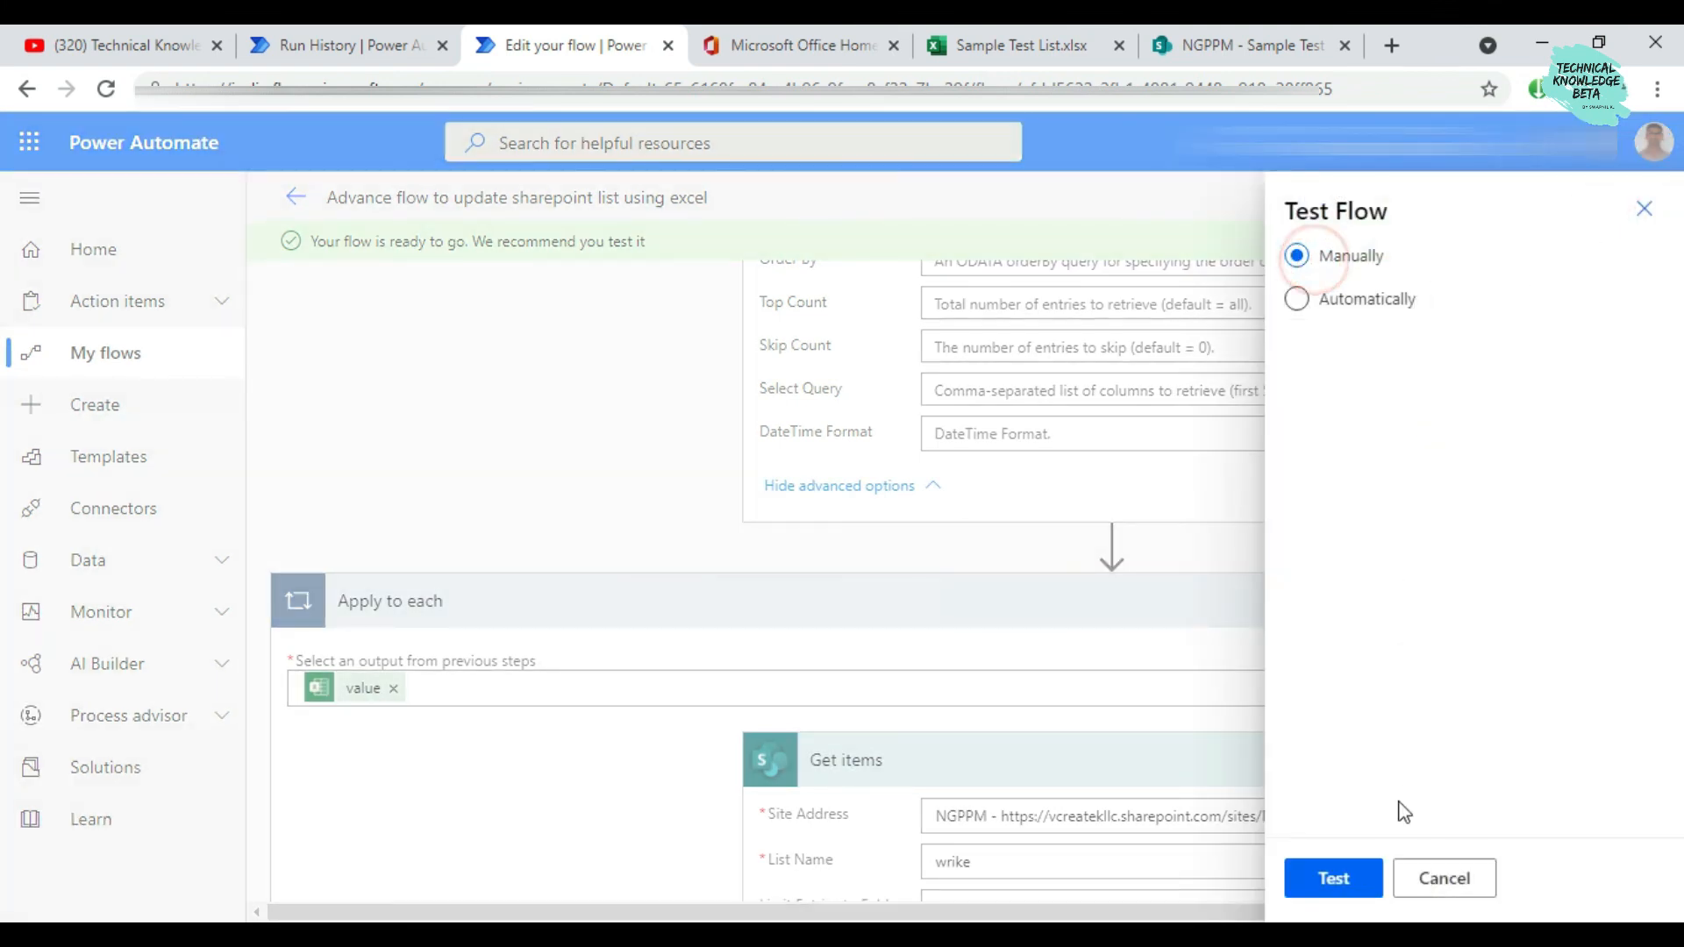
click(1337, 888)
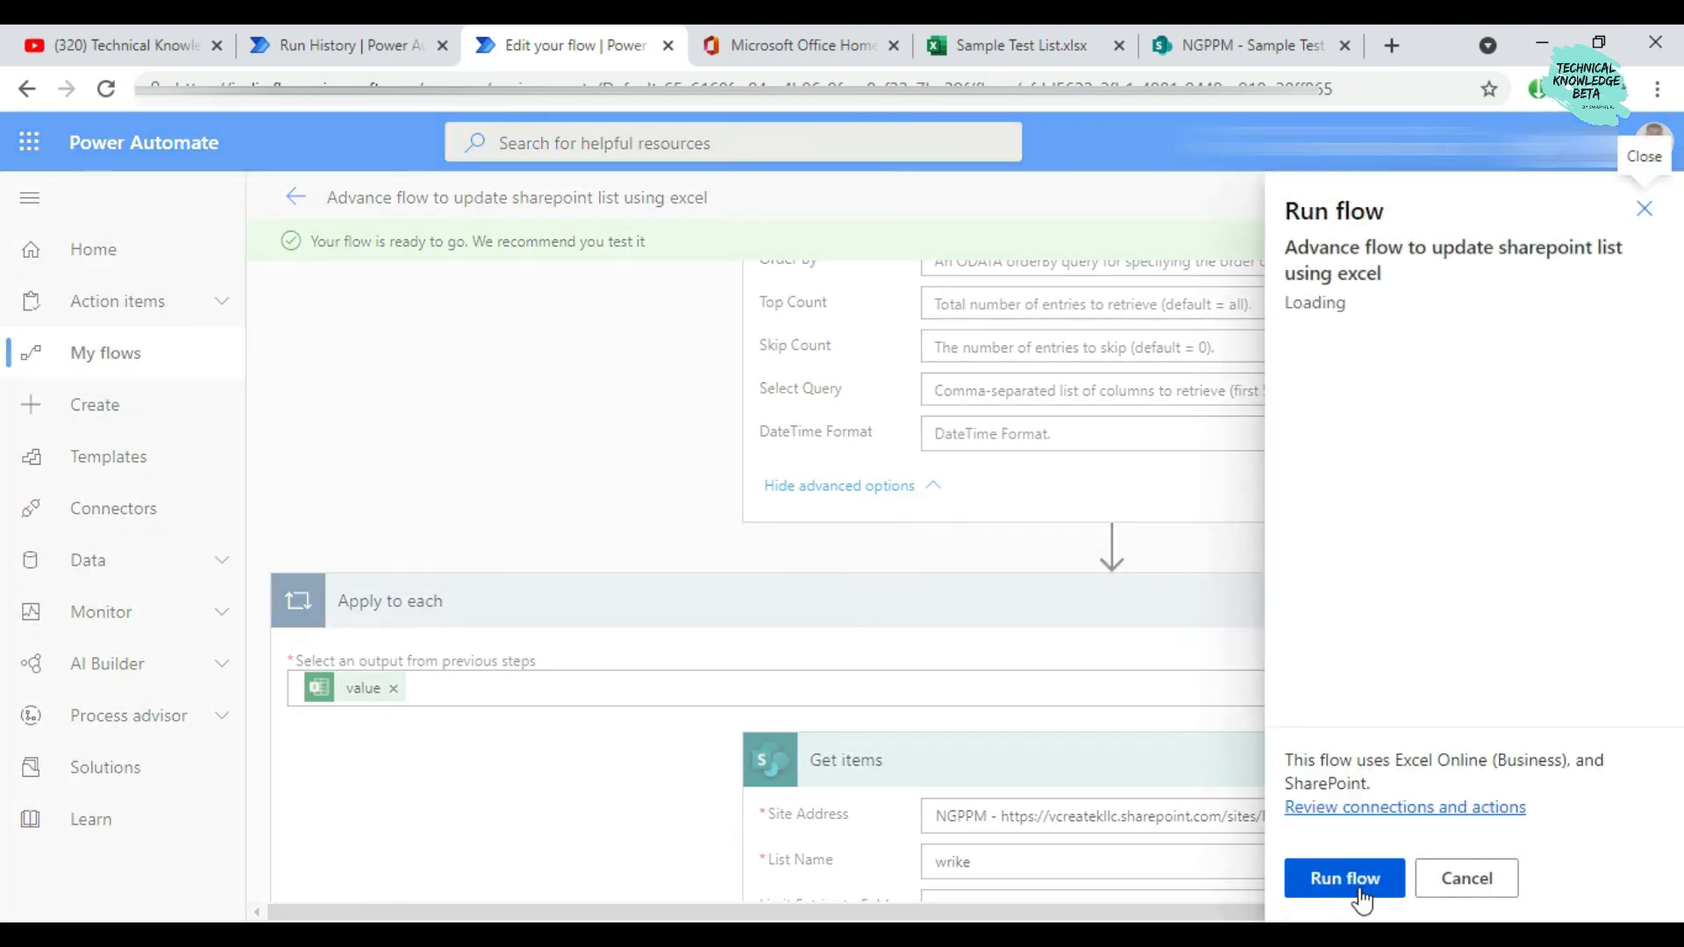
click(1353, 884)
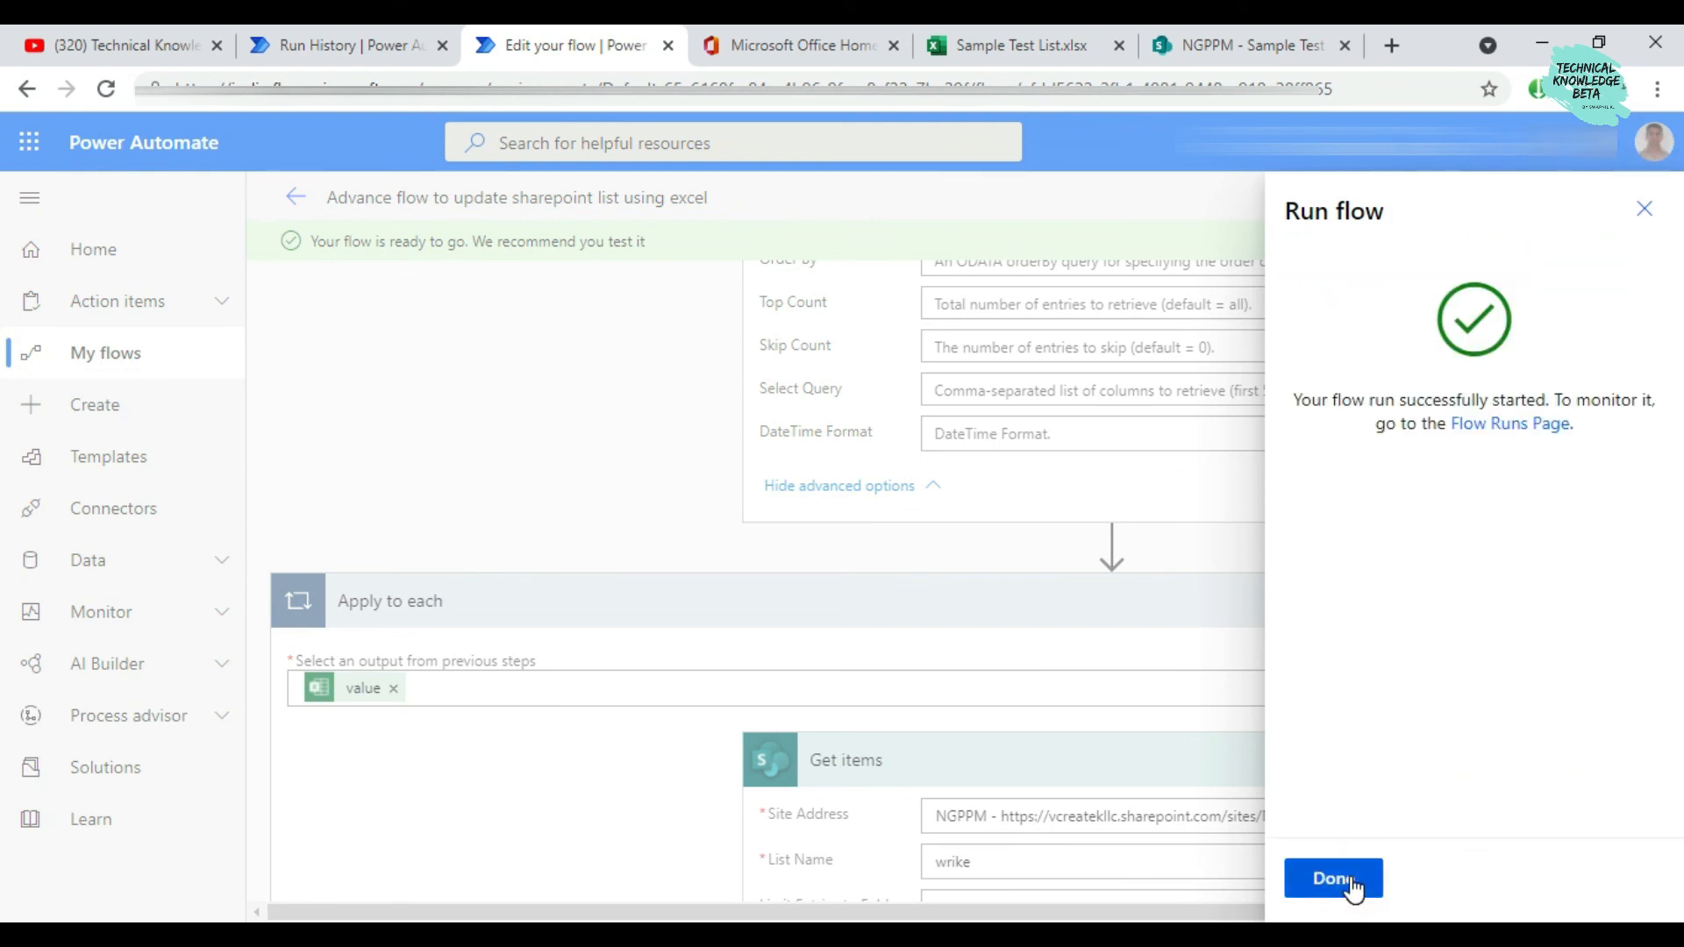
click(1353, 884)
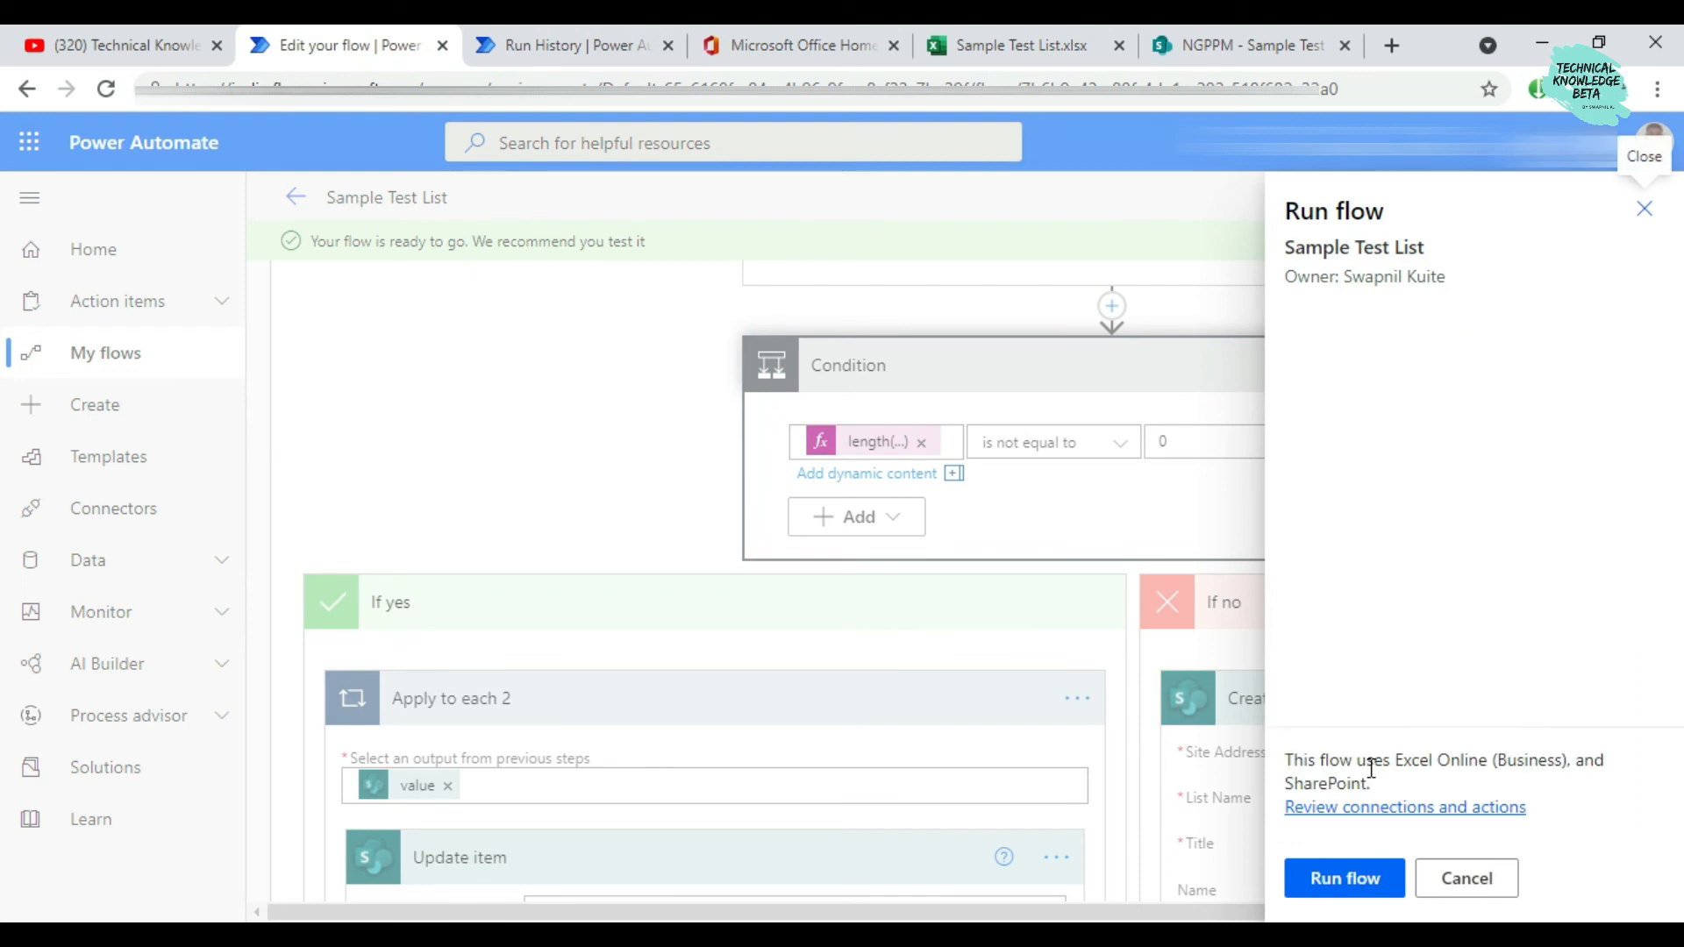
Run the flow "Sample Test List" and reload the SharePoint Sample Test List to check the synced items
click(1362, 868)
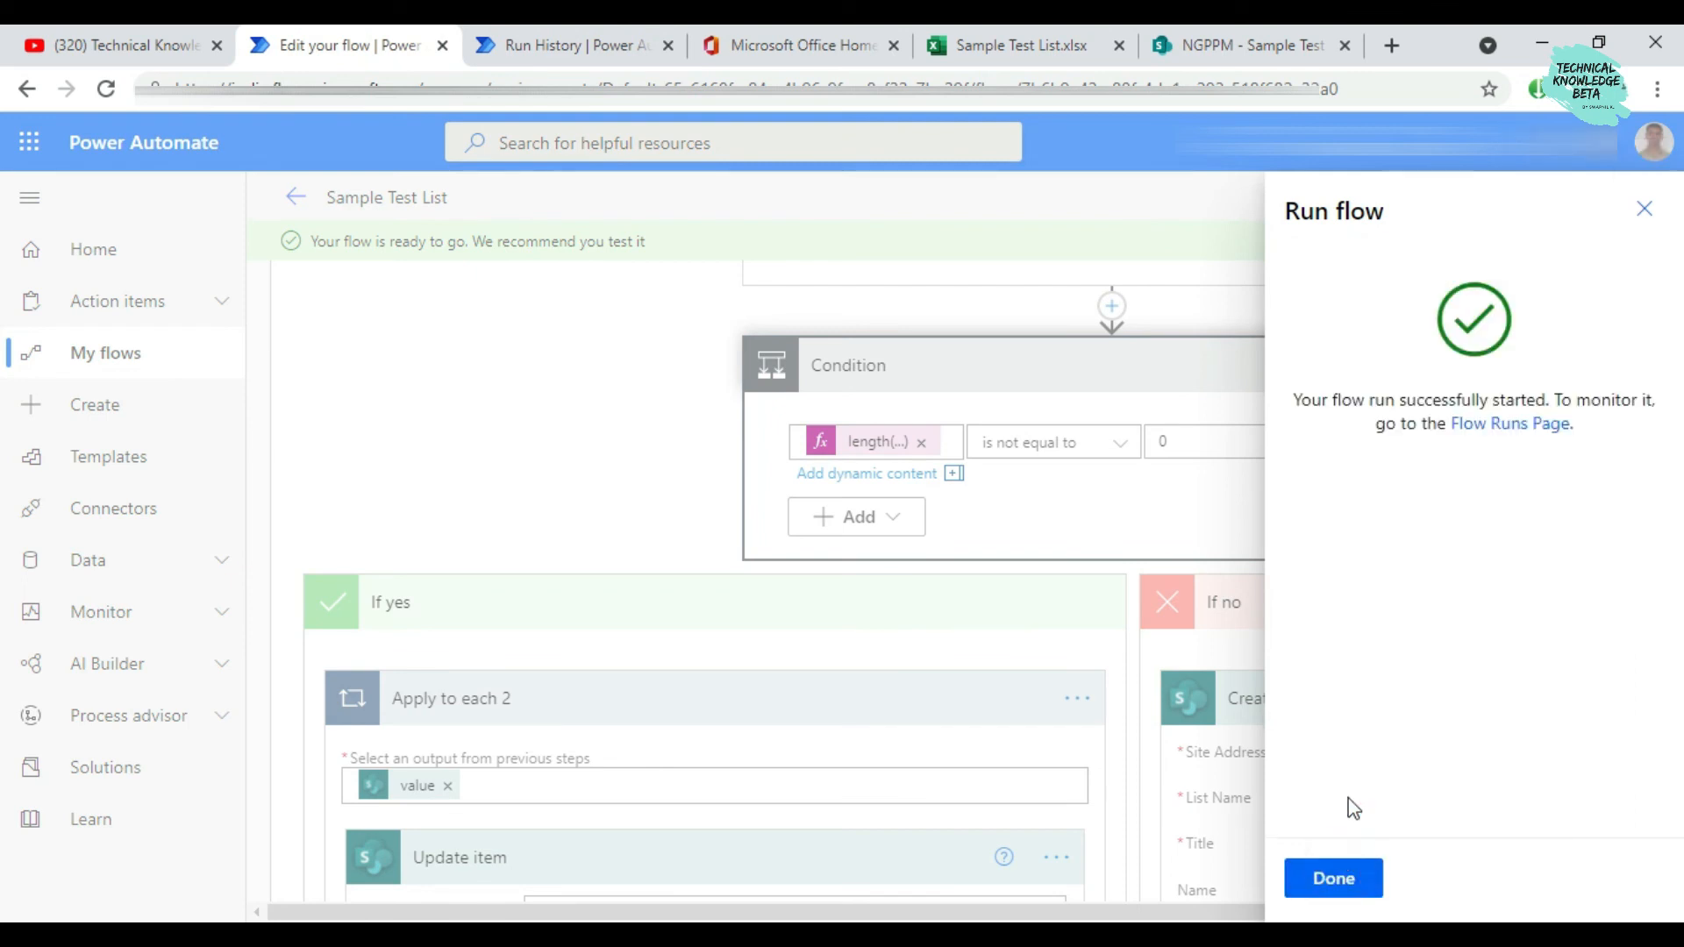
click(1333, 880)
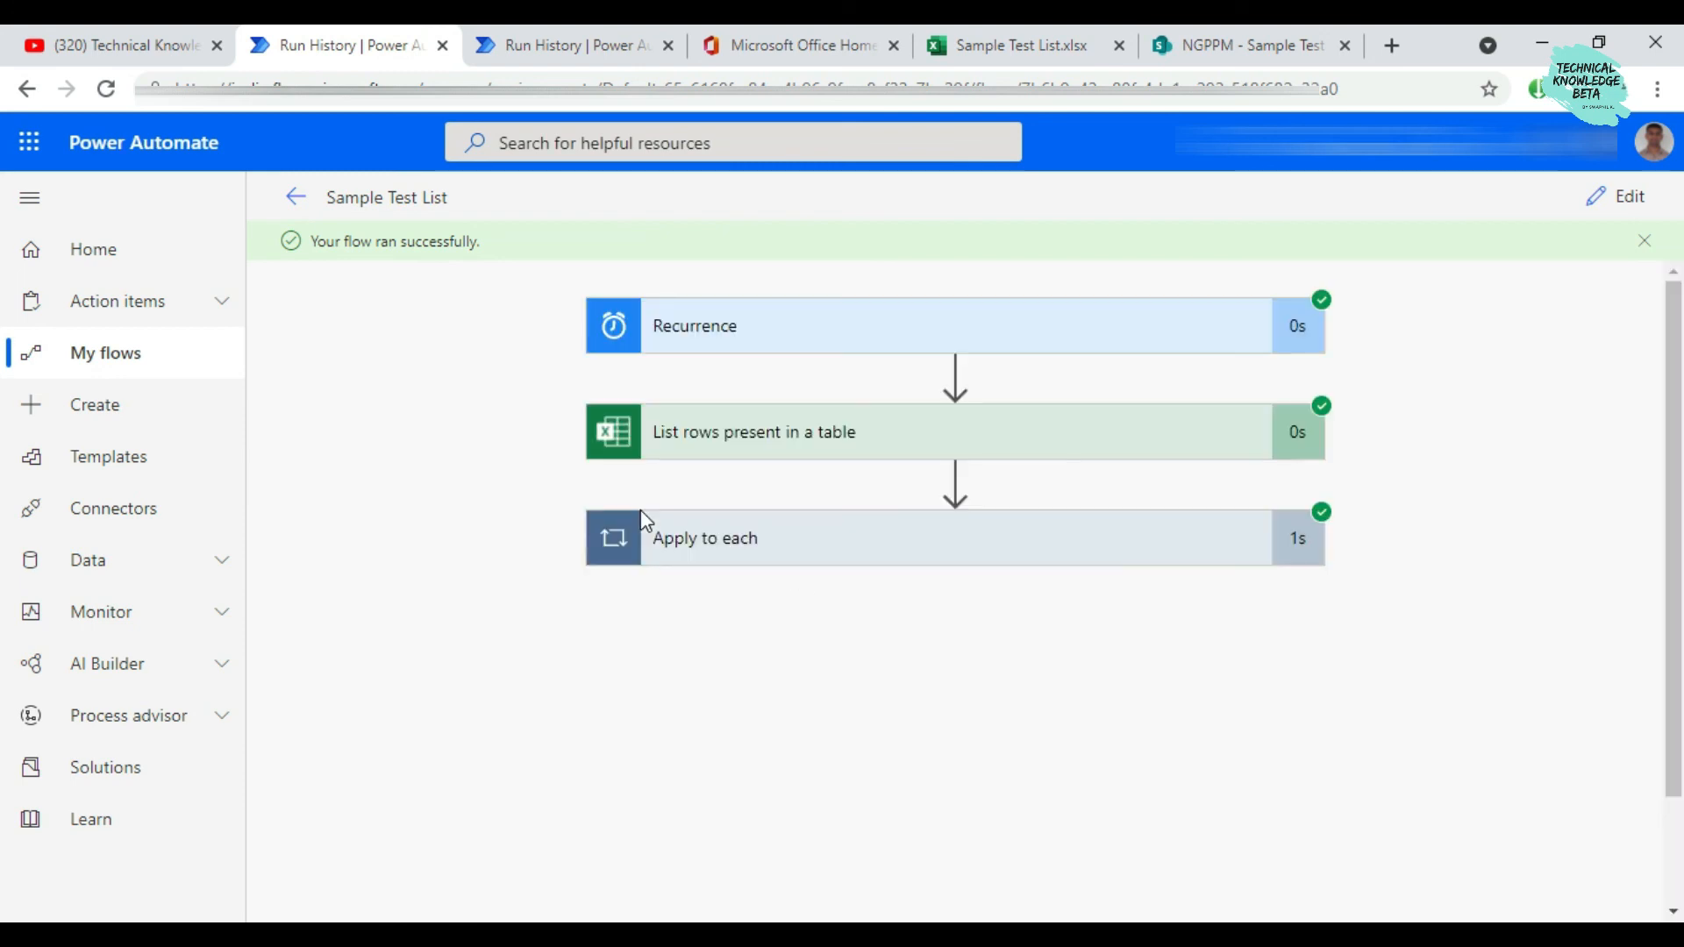
click(1237, 45)
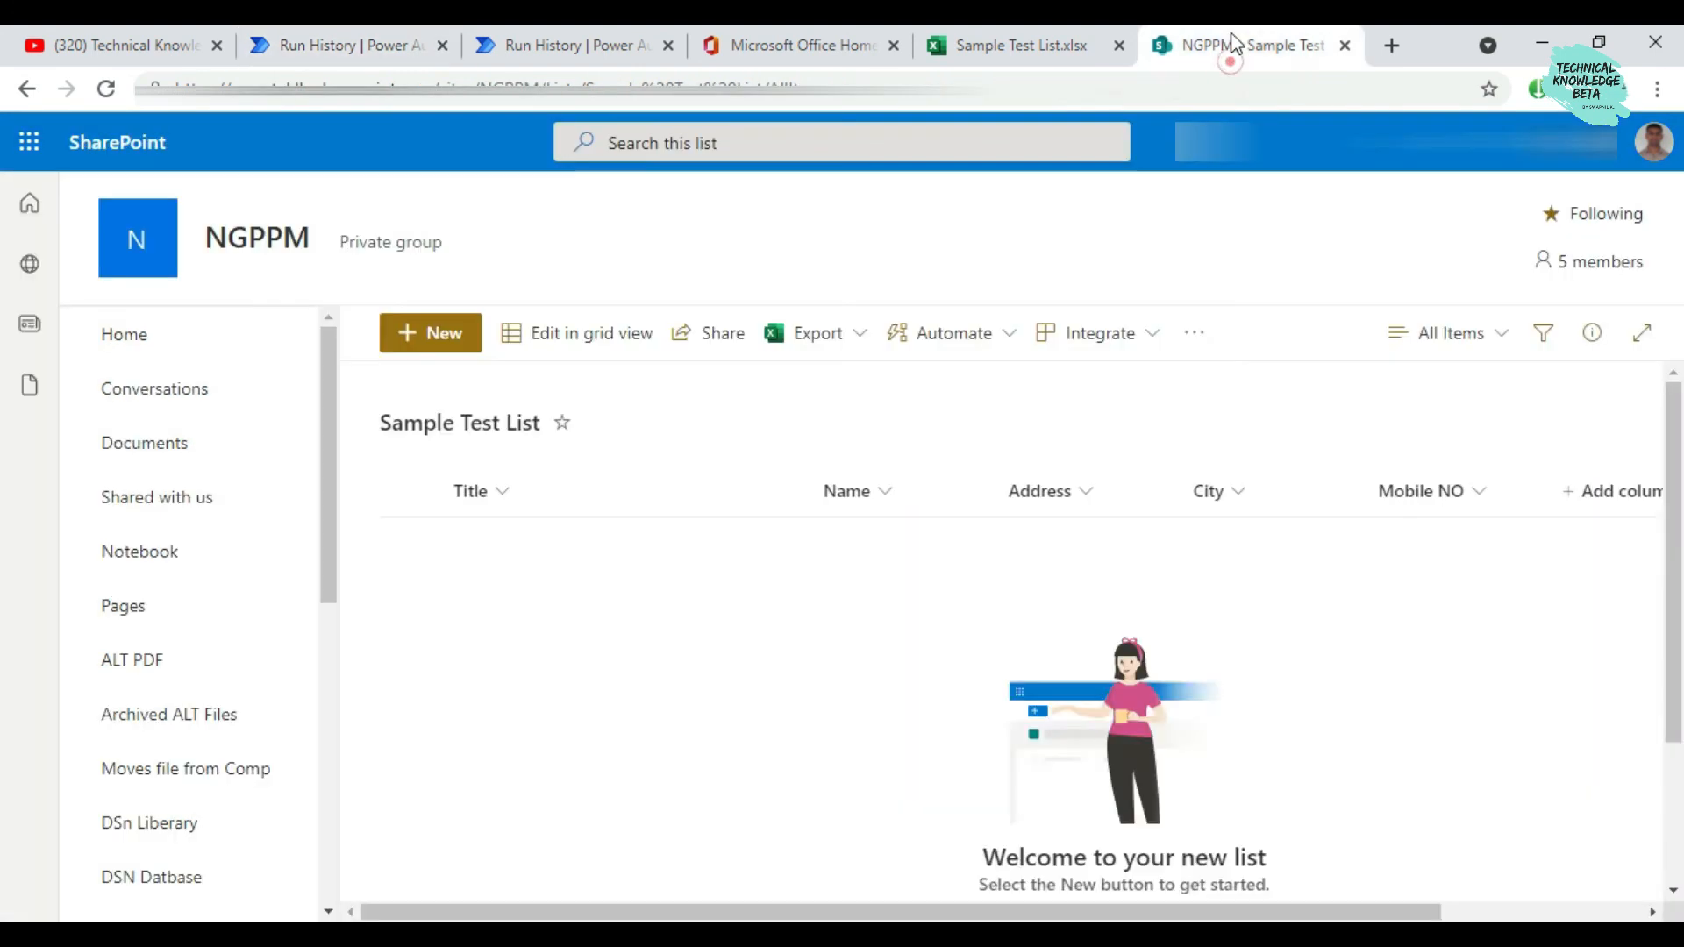
click(106, 89)
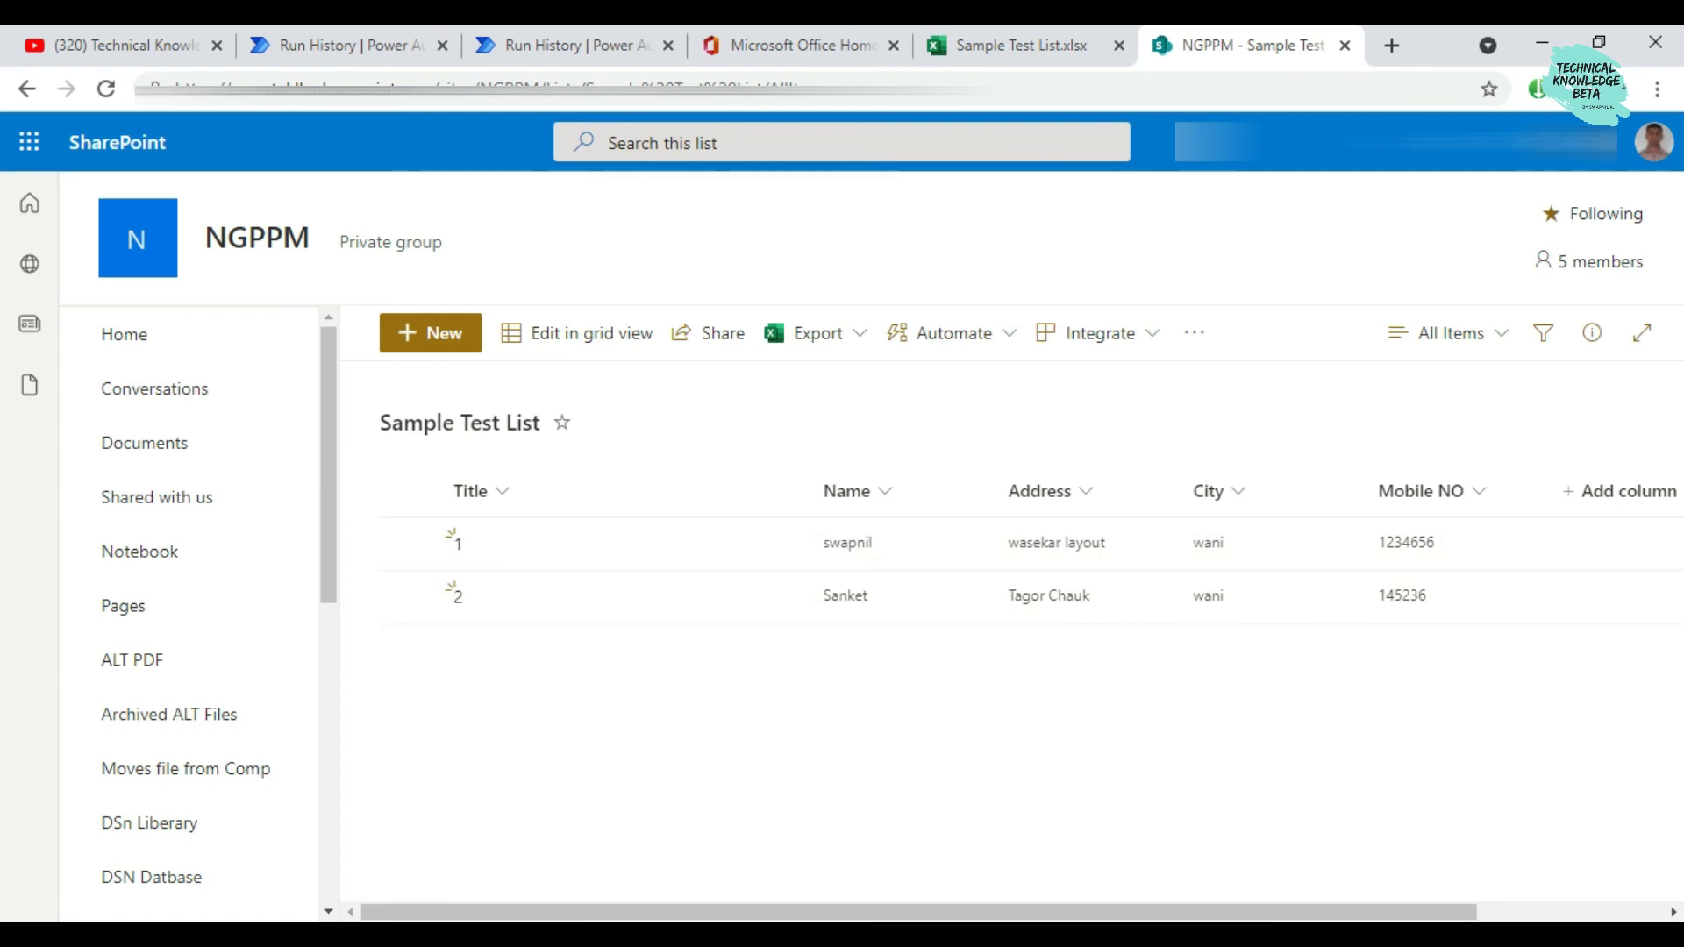
Switch to the workbook Sample Test List.xlsx and compare its rows with the SharePoint list items
click(1017, 44)
click(1294, 24)
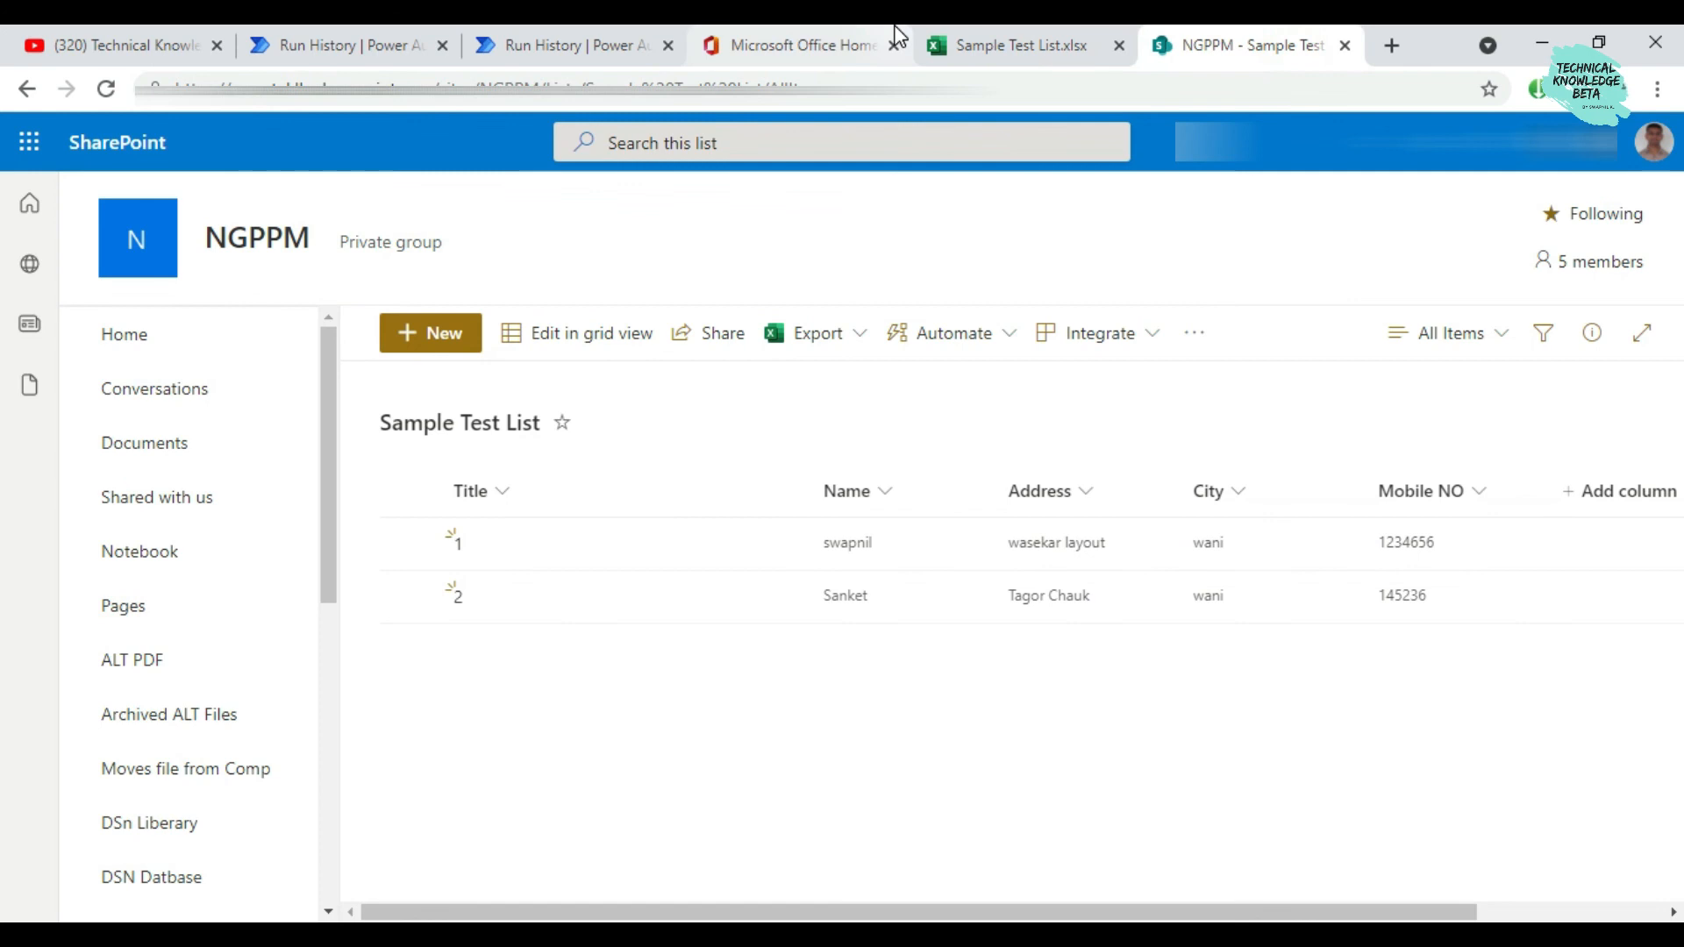
click(940, 28)
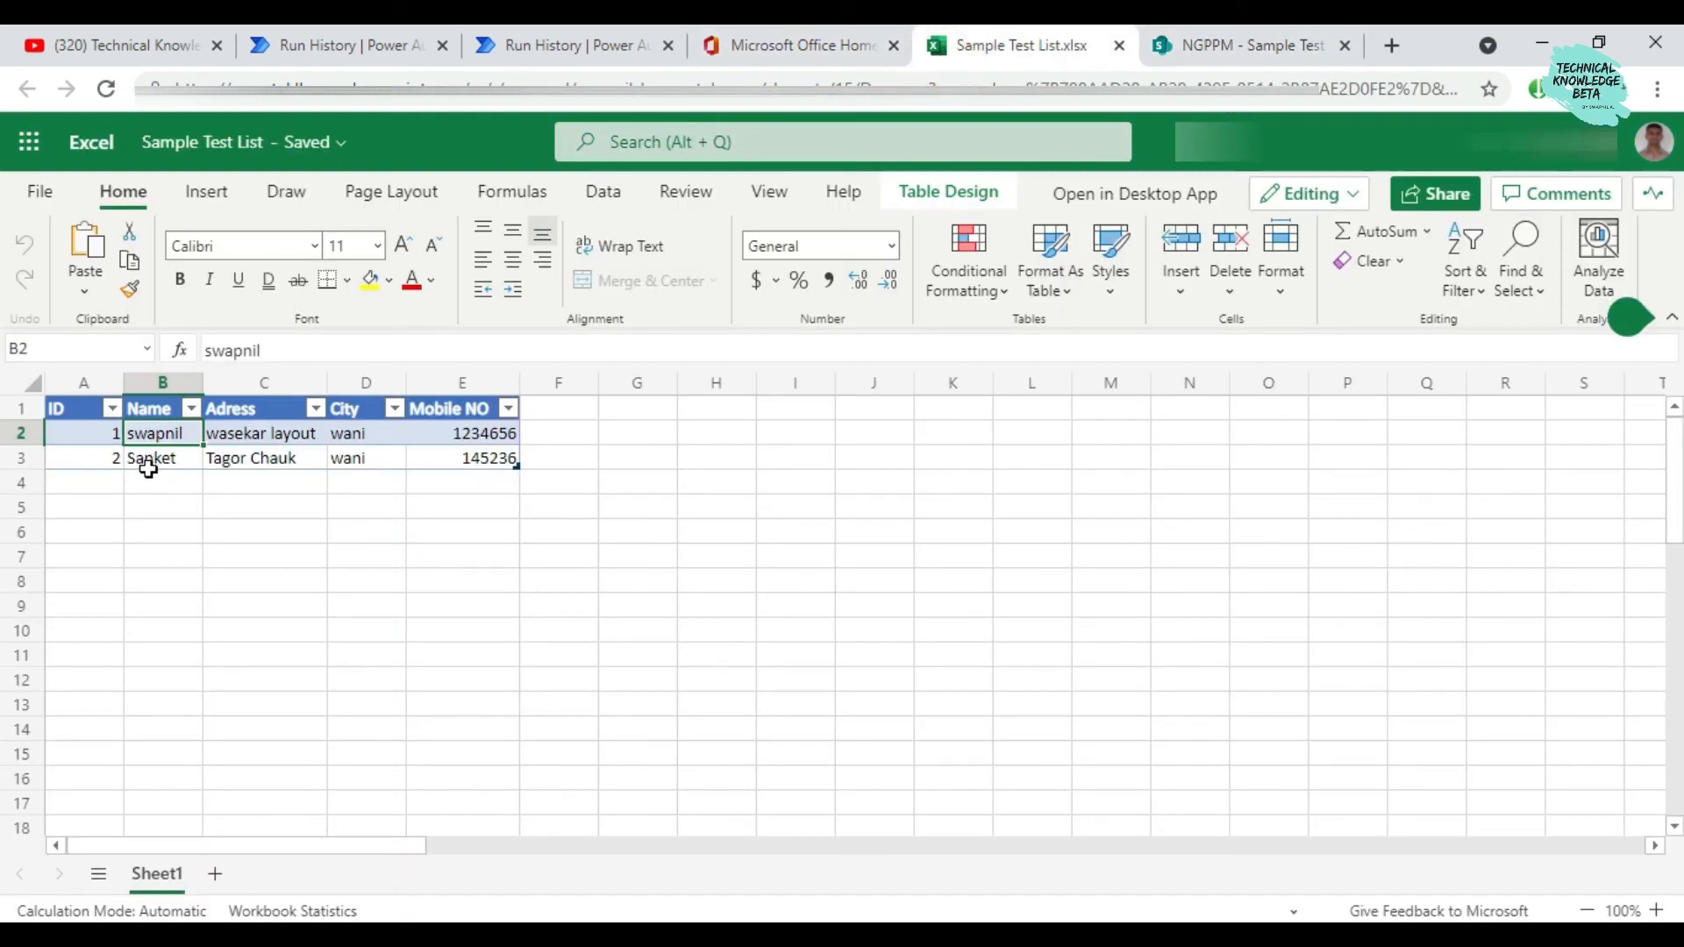
Compare the run results of "Sample Test List" and "Advance flow to update sharepoint list using excel" with the SharePoint list
click(570, 51)
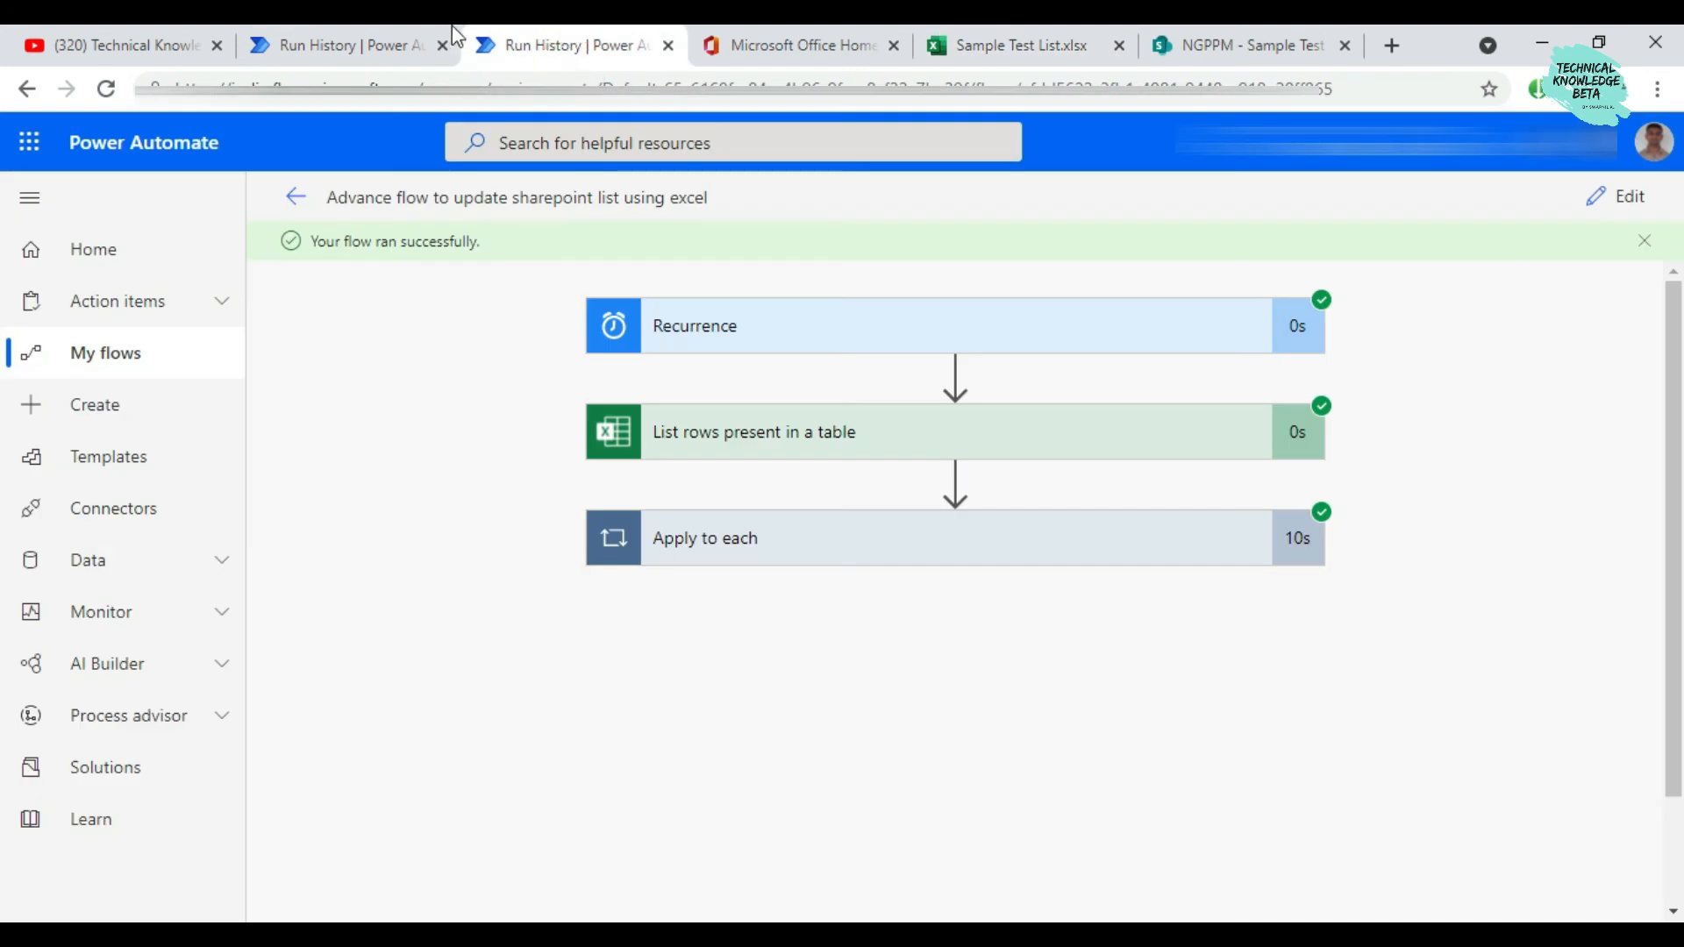
click(402, 34)
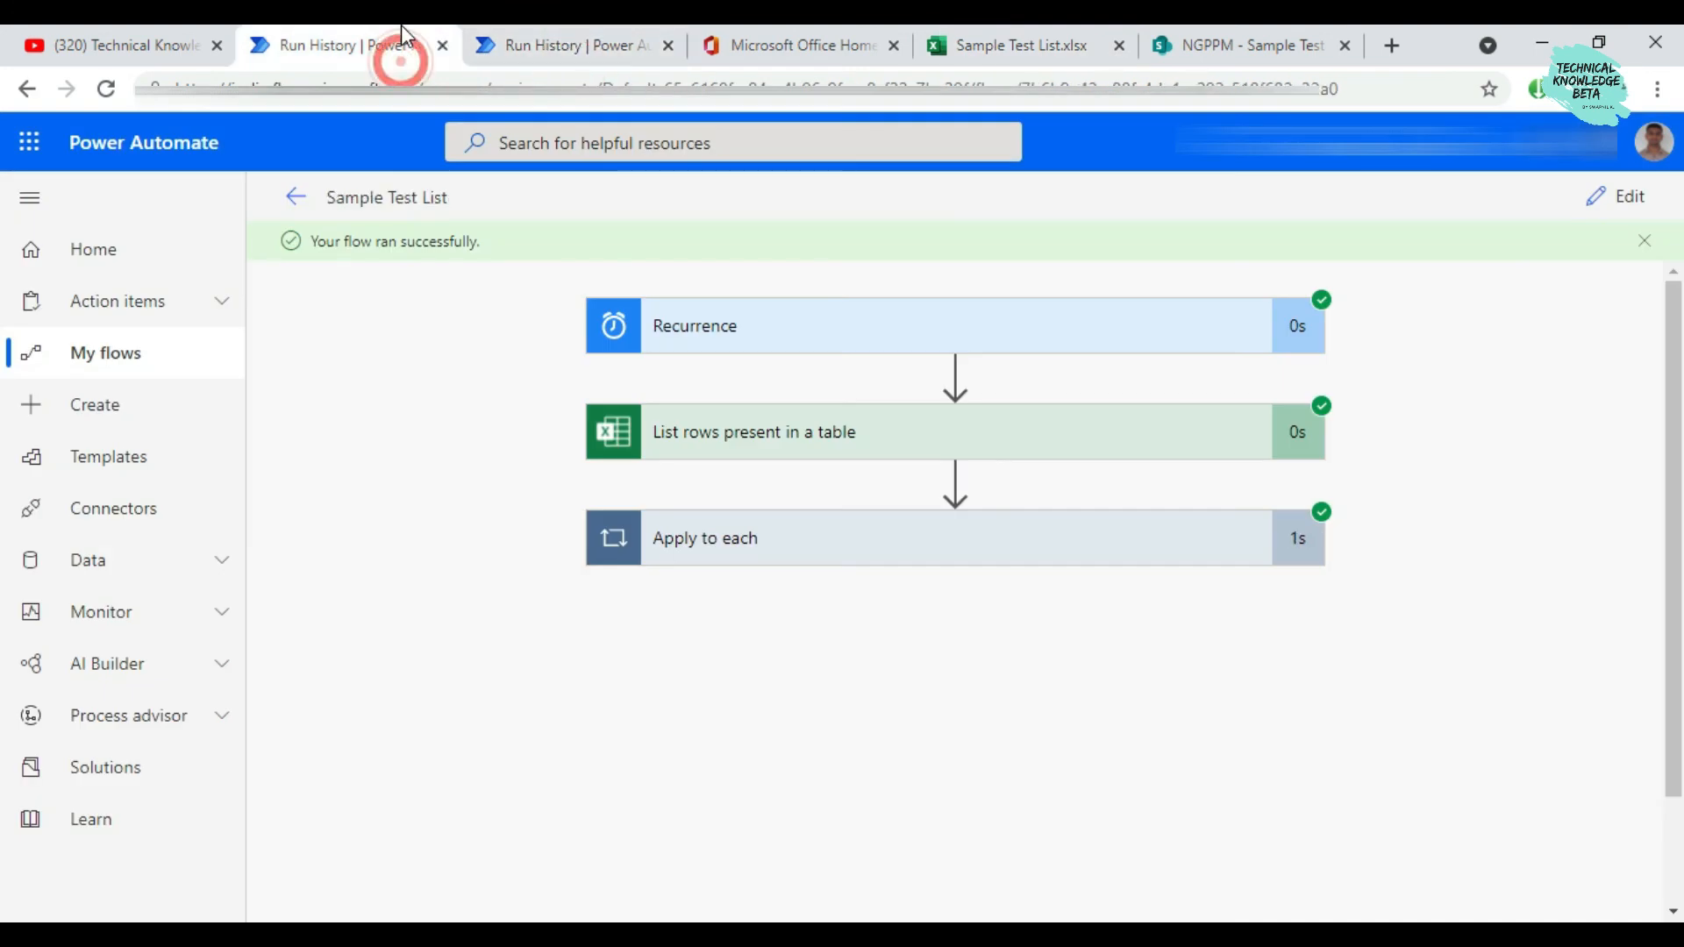
click(528, 34)
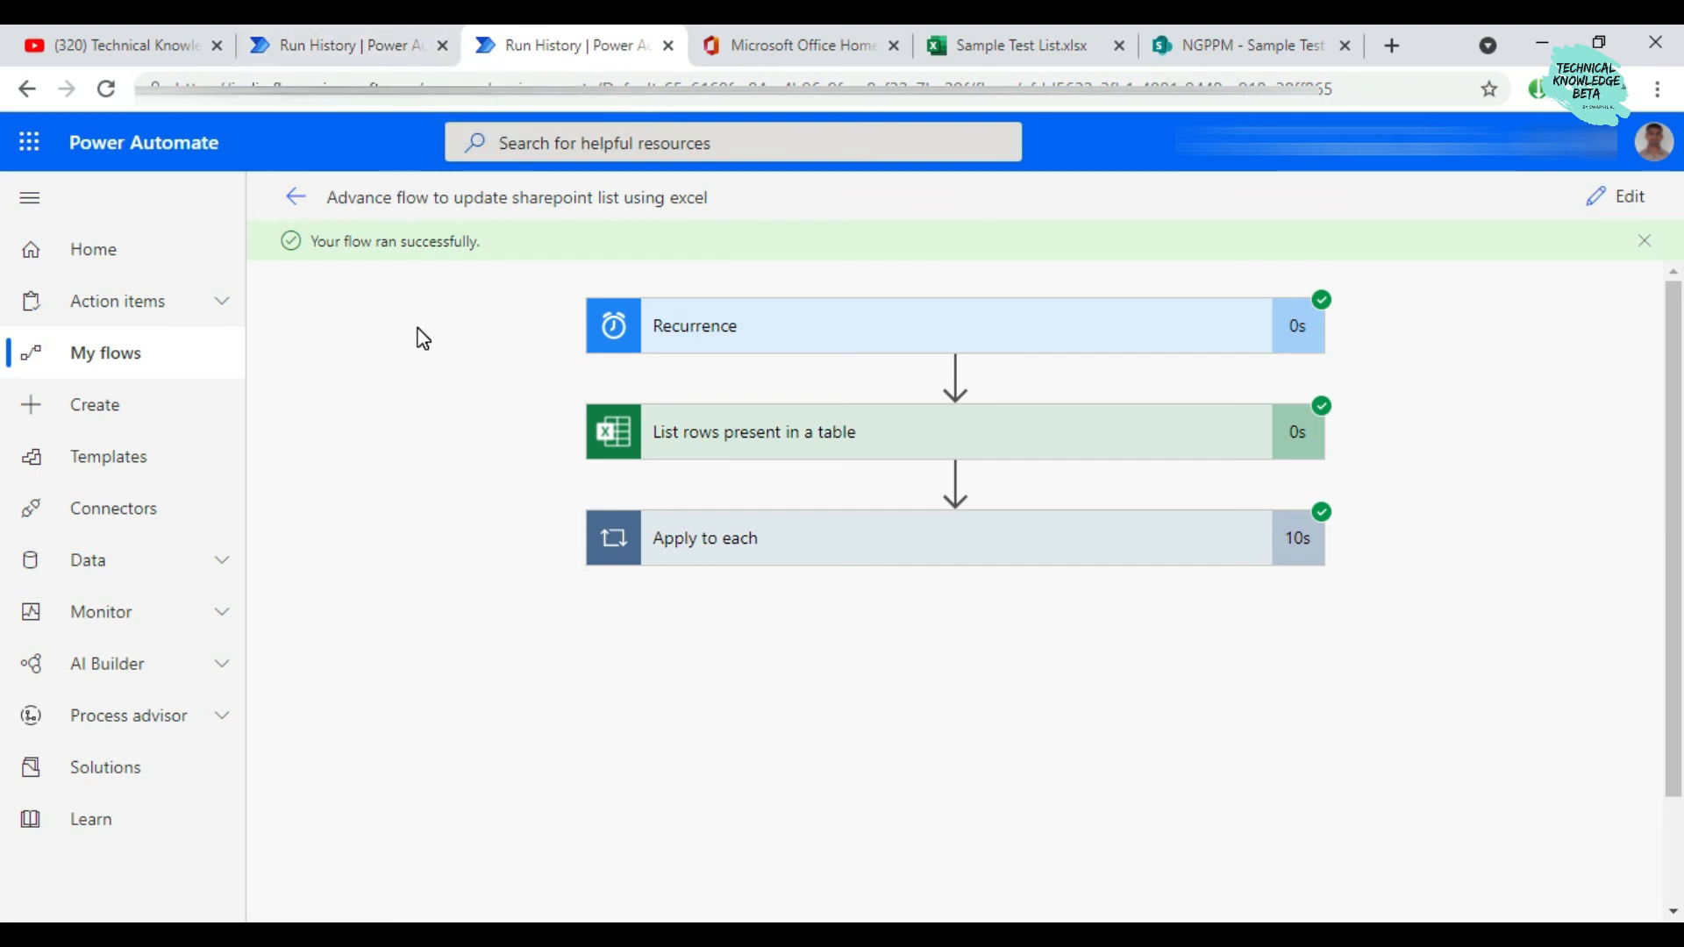
click(1267, 53)
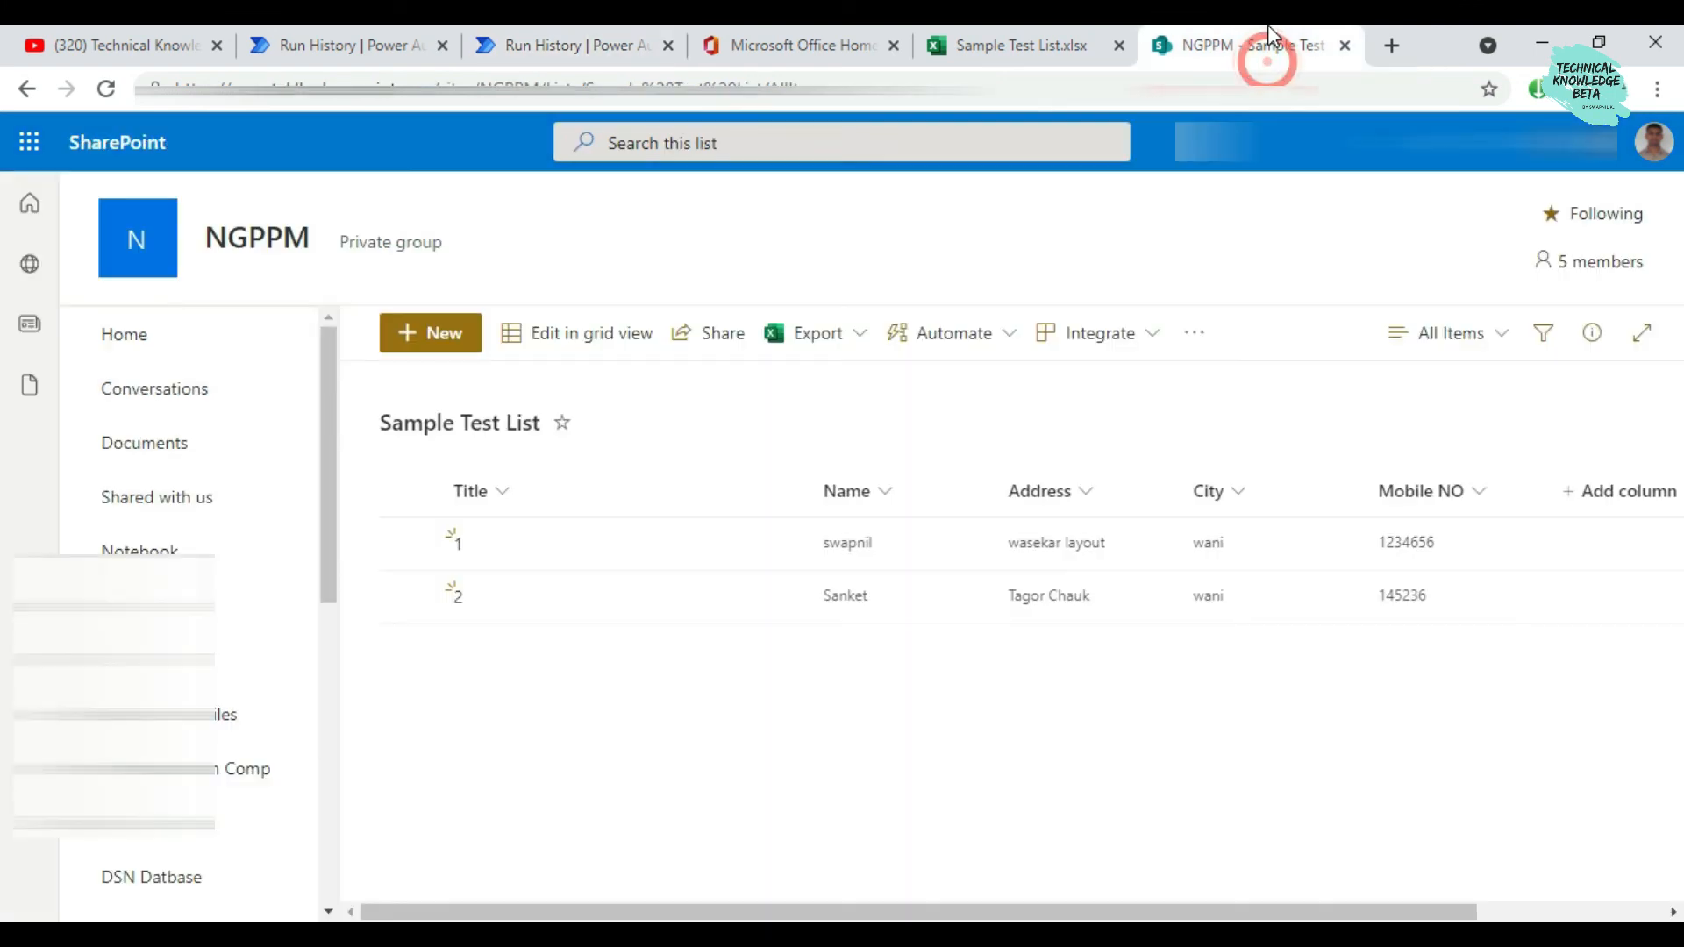
click(420, 54)
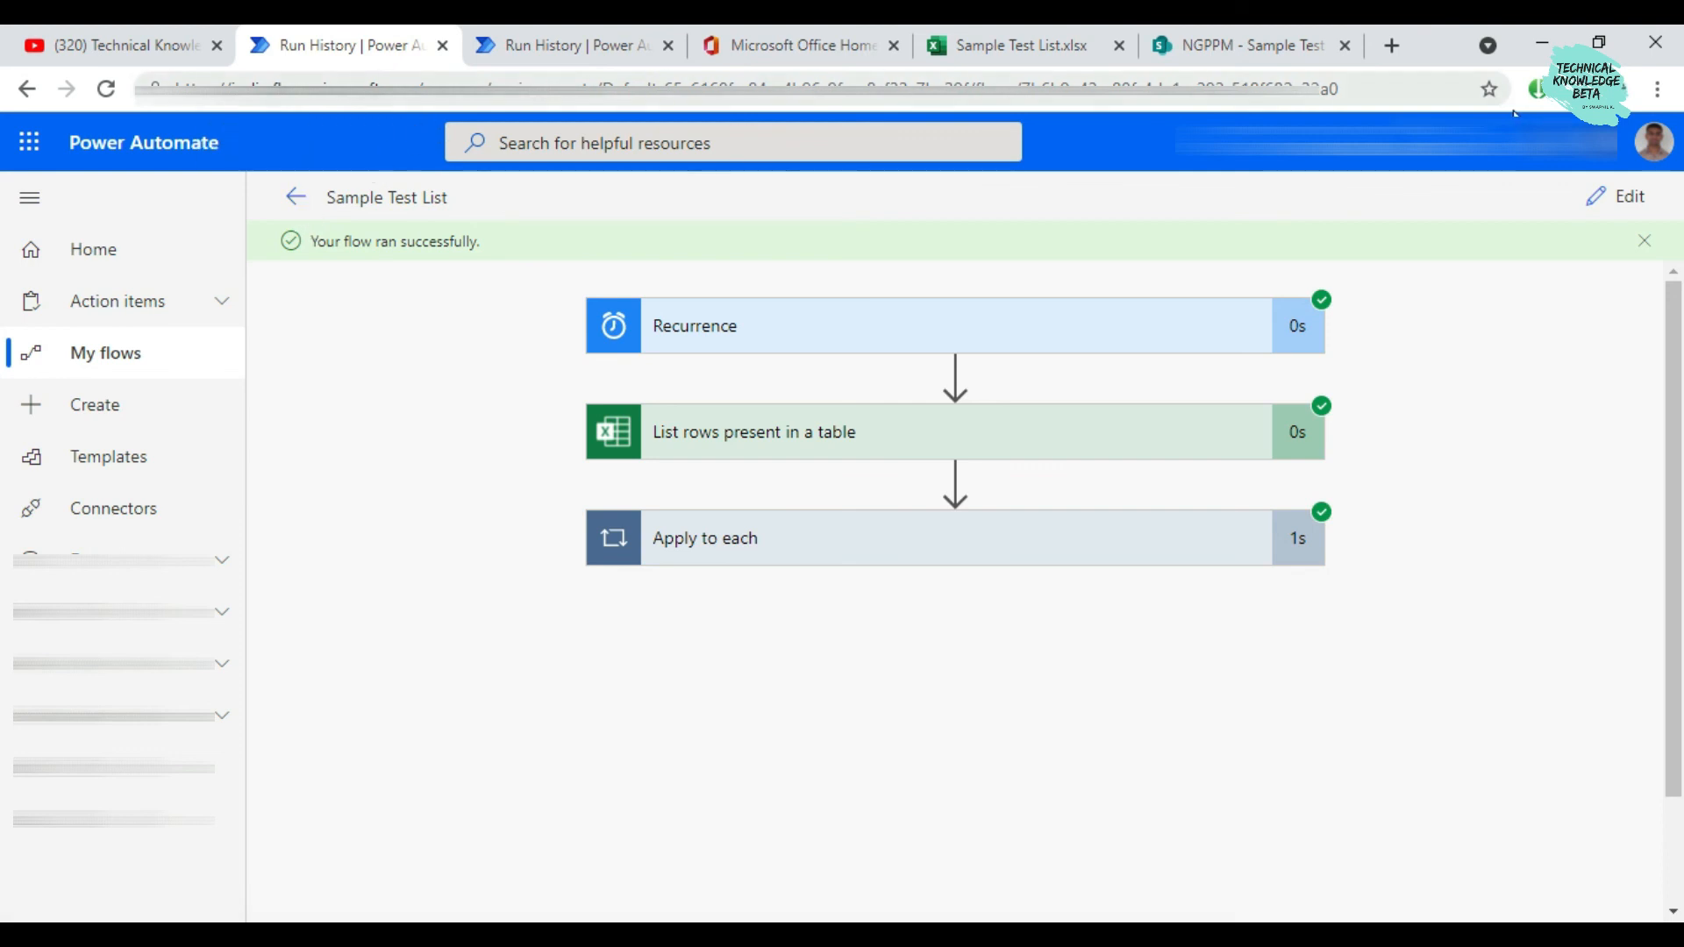
click(1196, 39)
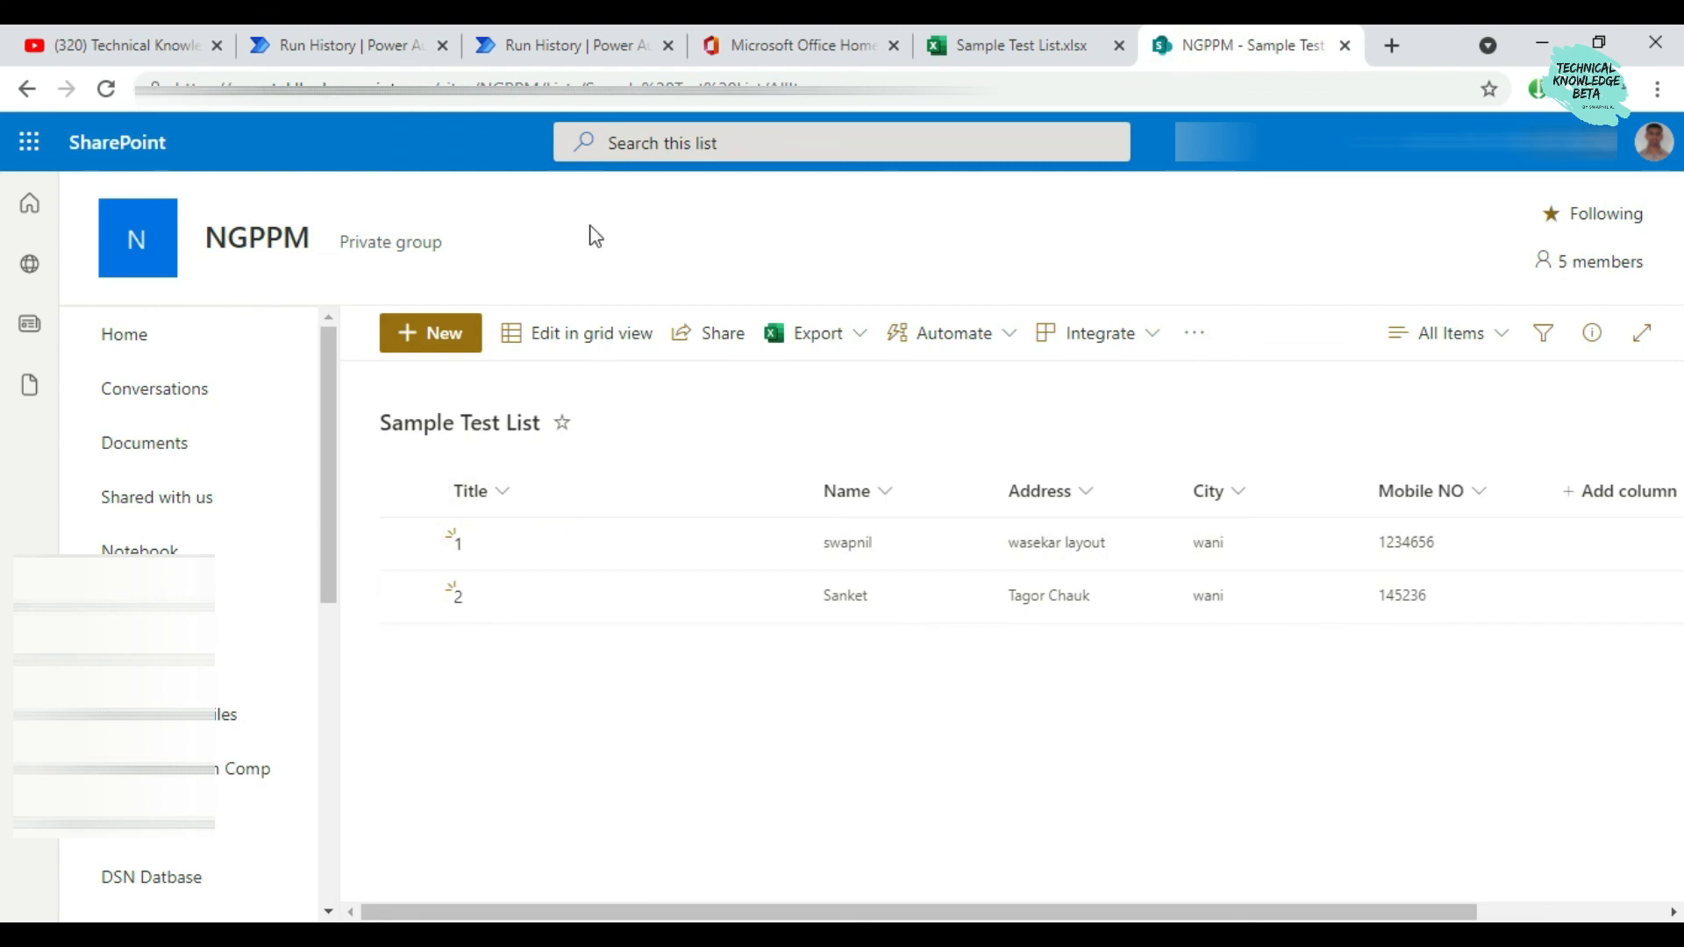
click(388, 58)
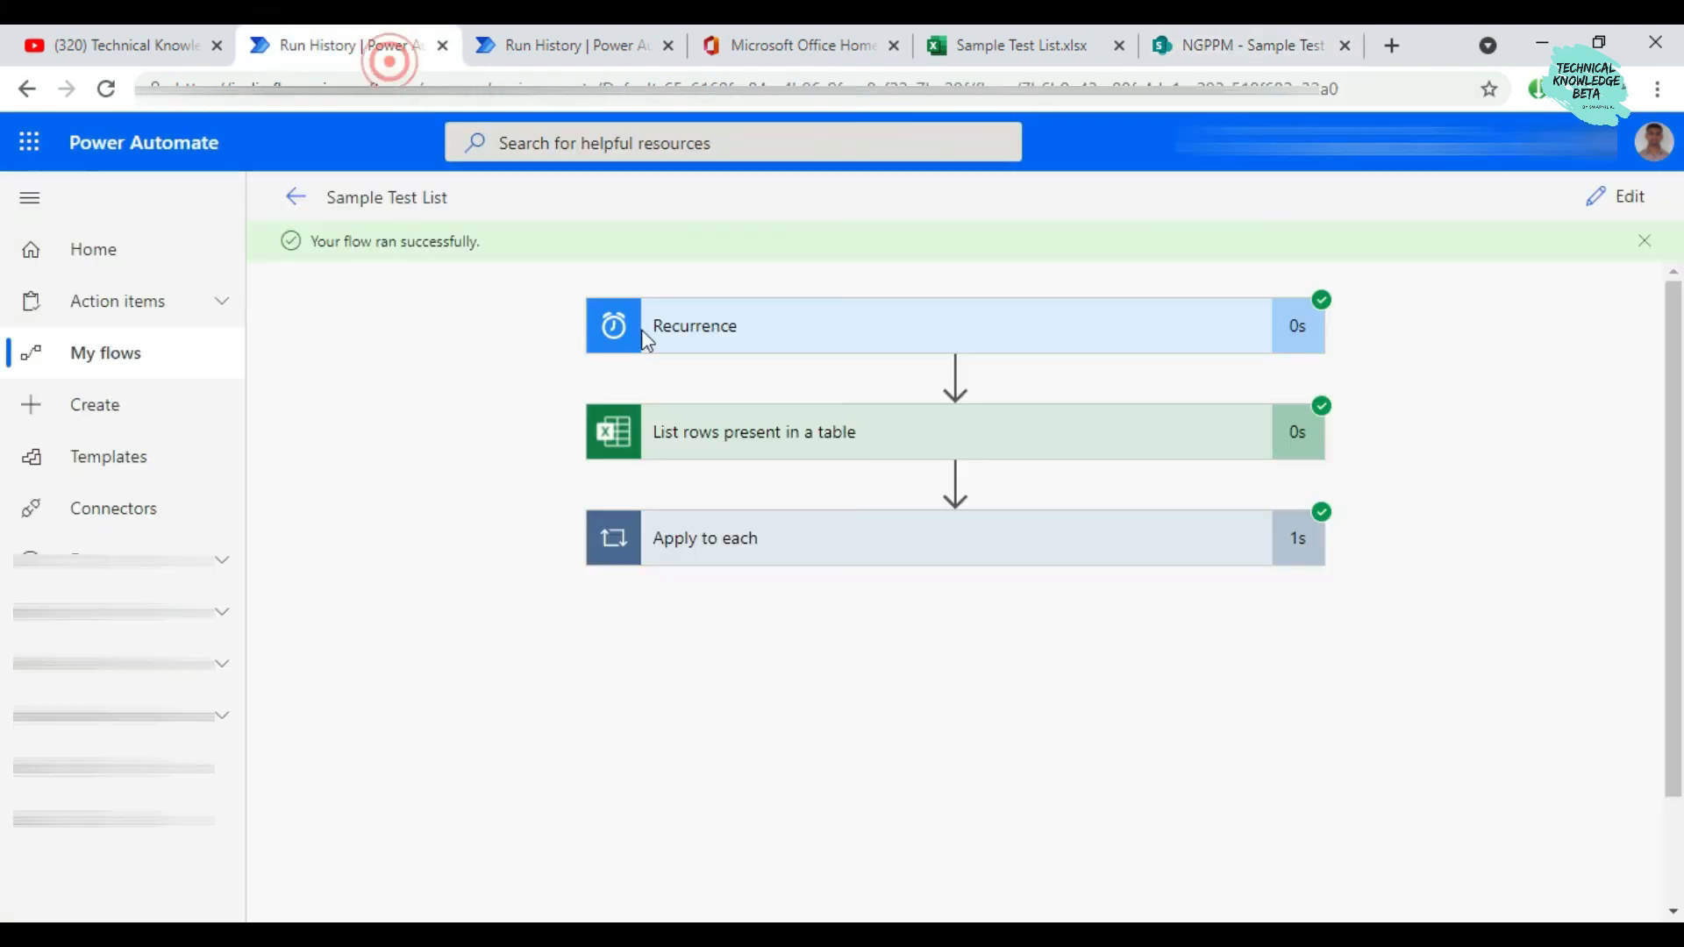
Open the flow "Sample Test List" for editing and review its Excel source, Get items, Update item and Create item settings
click(1609, 197)
scroll(1118, 570, down, 15)
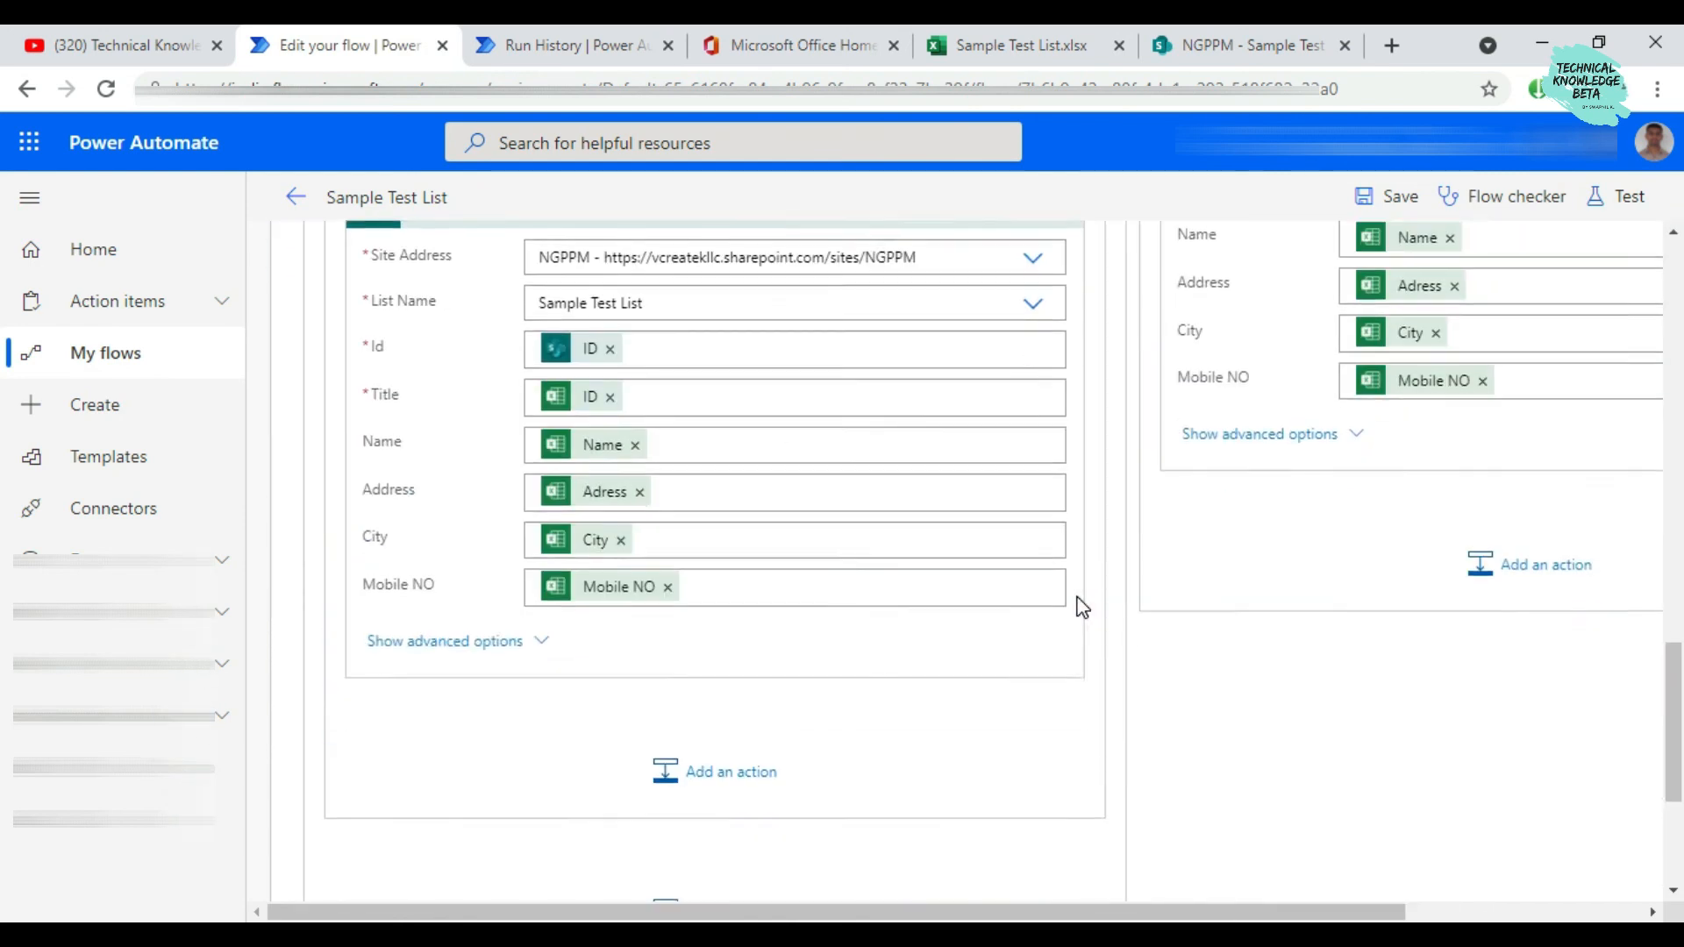
scroll(1275, 596, up, 8)
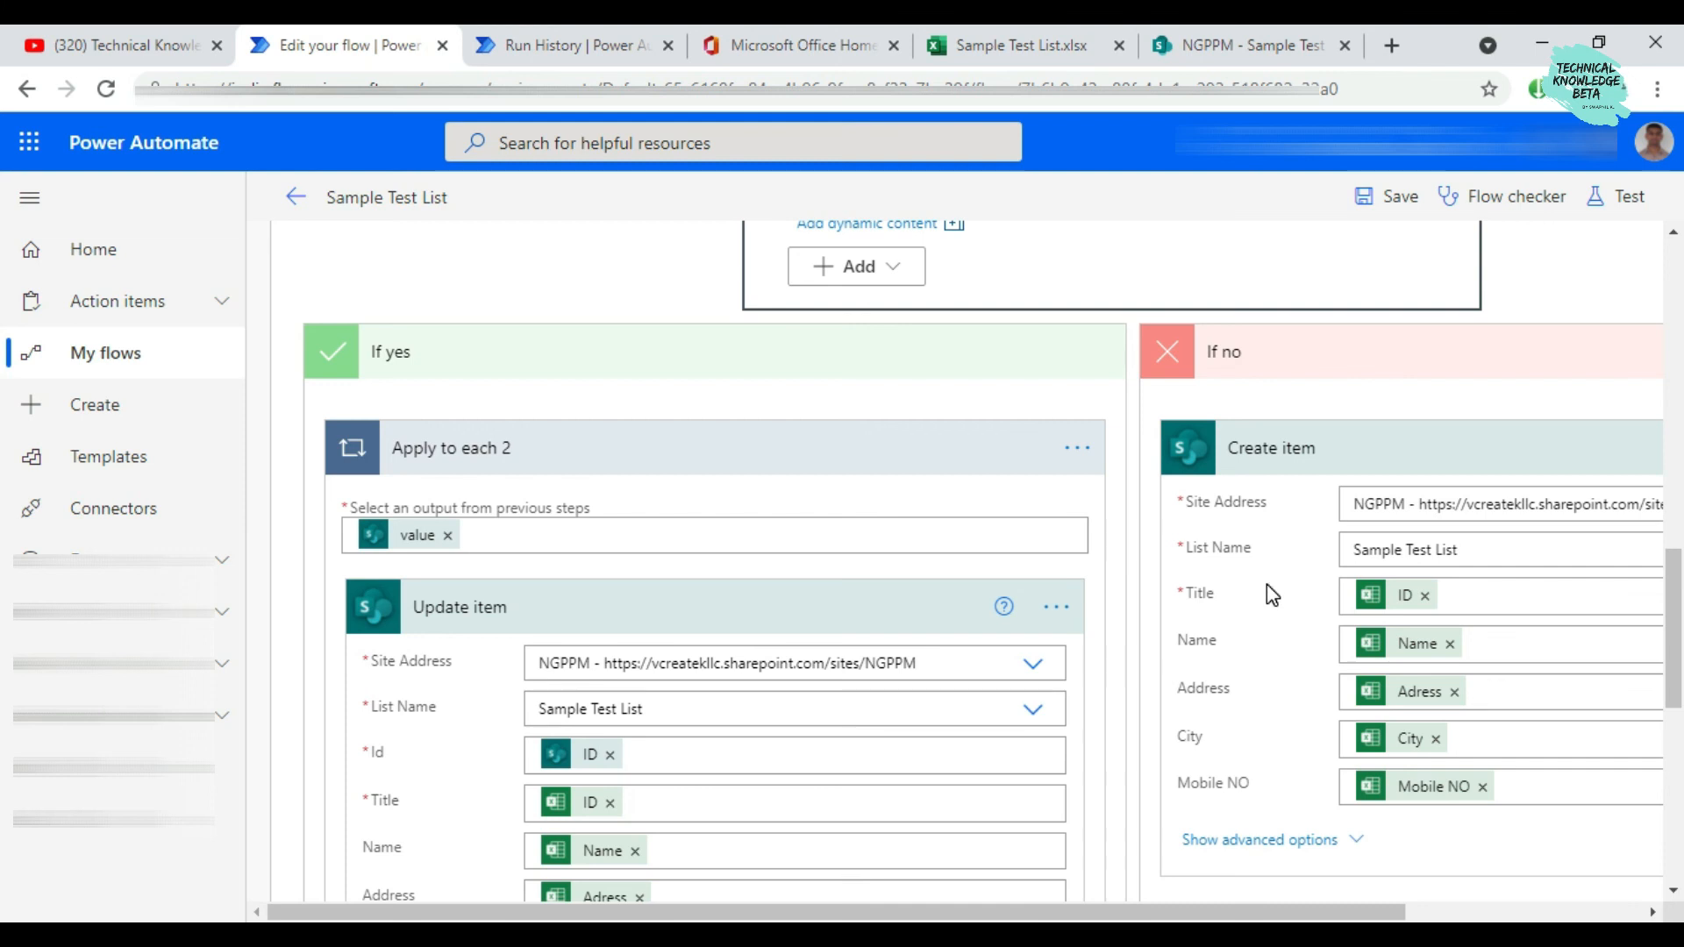
scroll(1263, 583, up, 5)
scroll(1260, 582, up, 8)
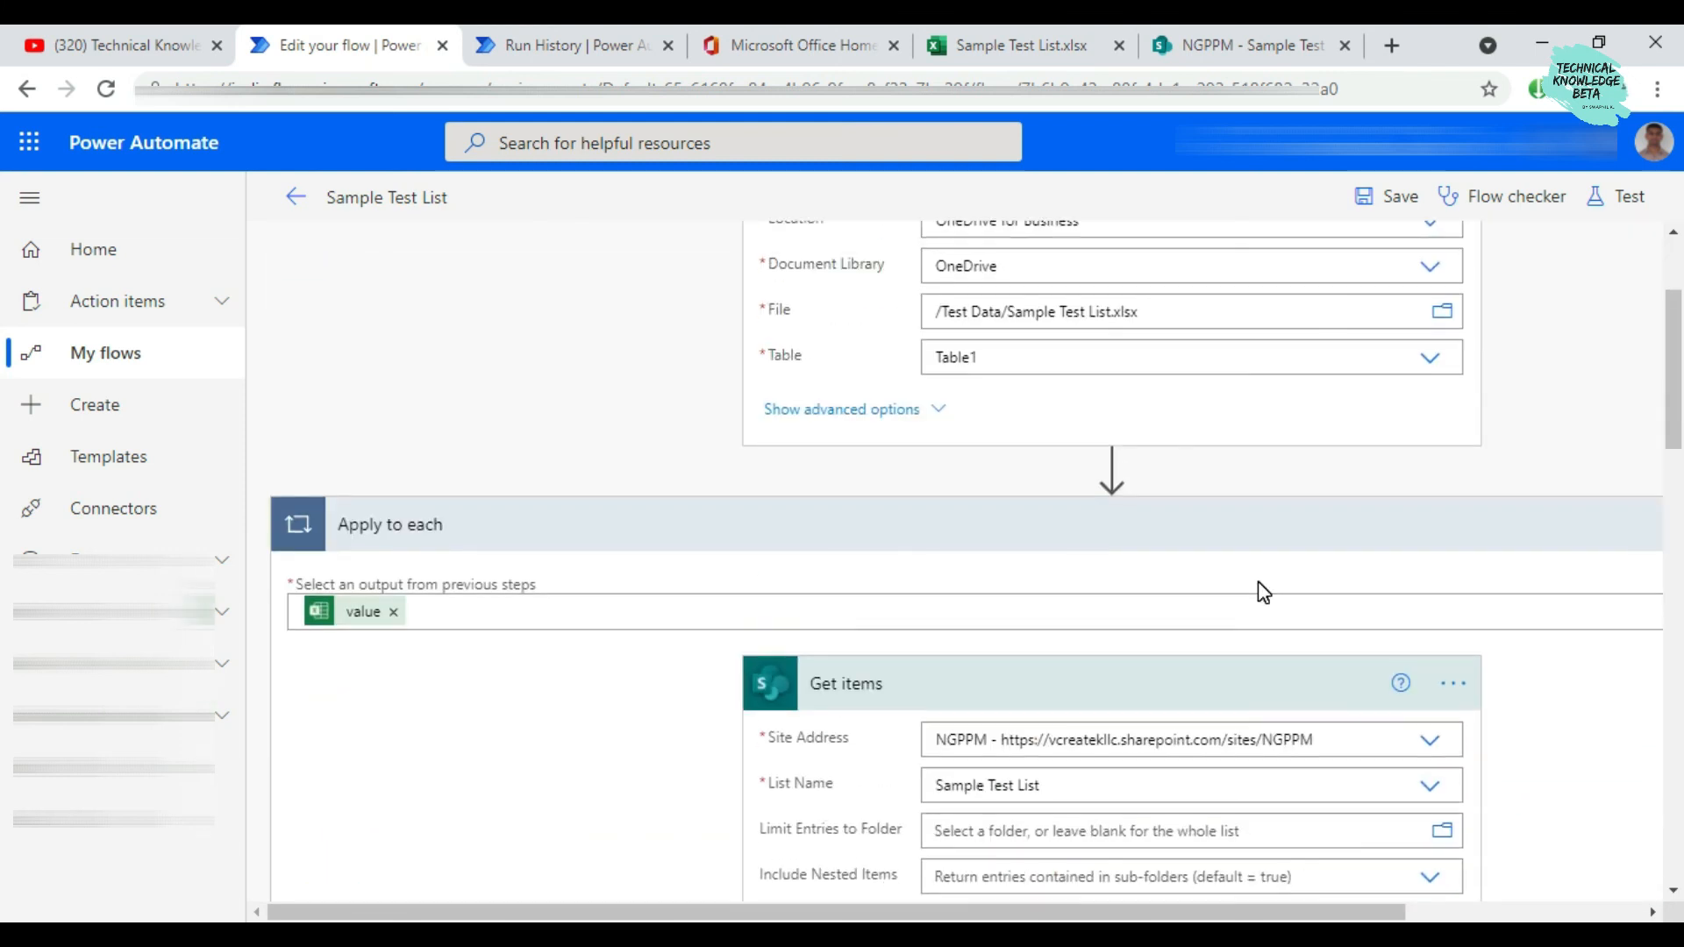
scroll(1261, 592, up, 3)
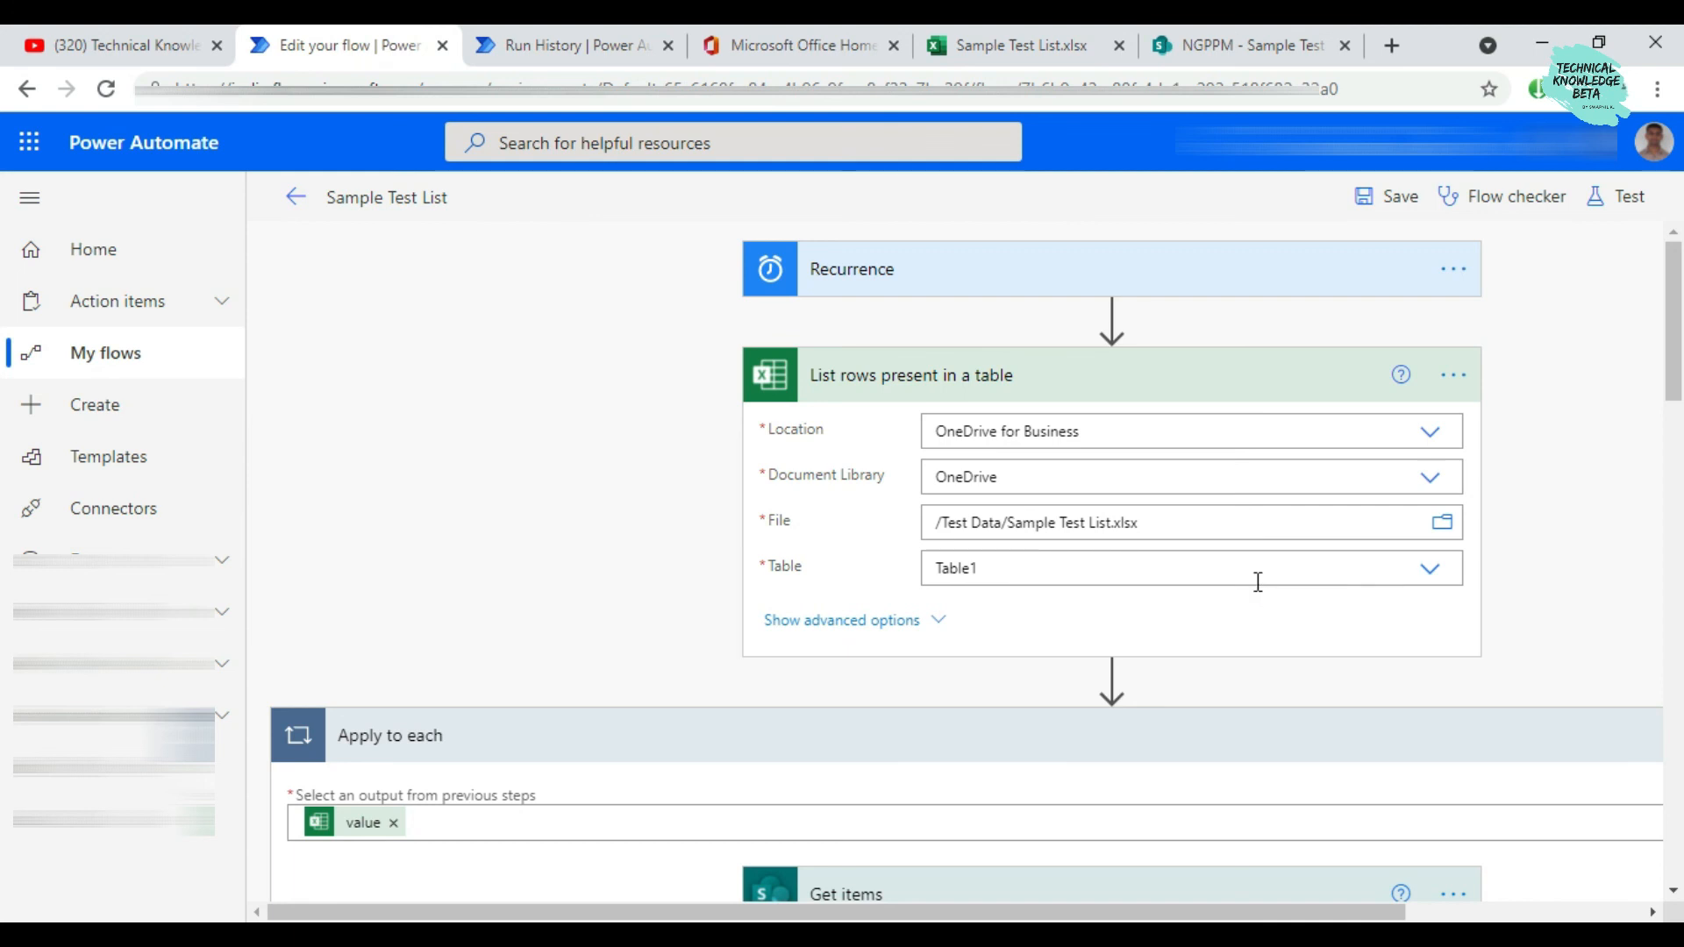
scroll(1259, 586, down, 3)
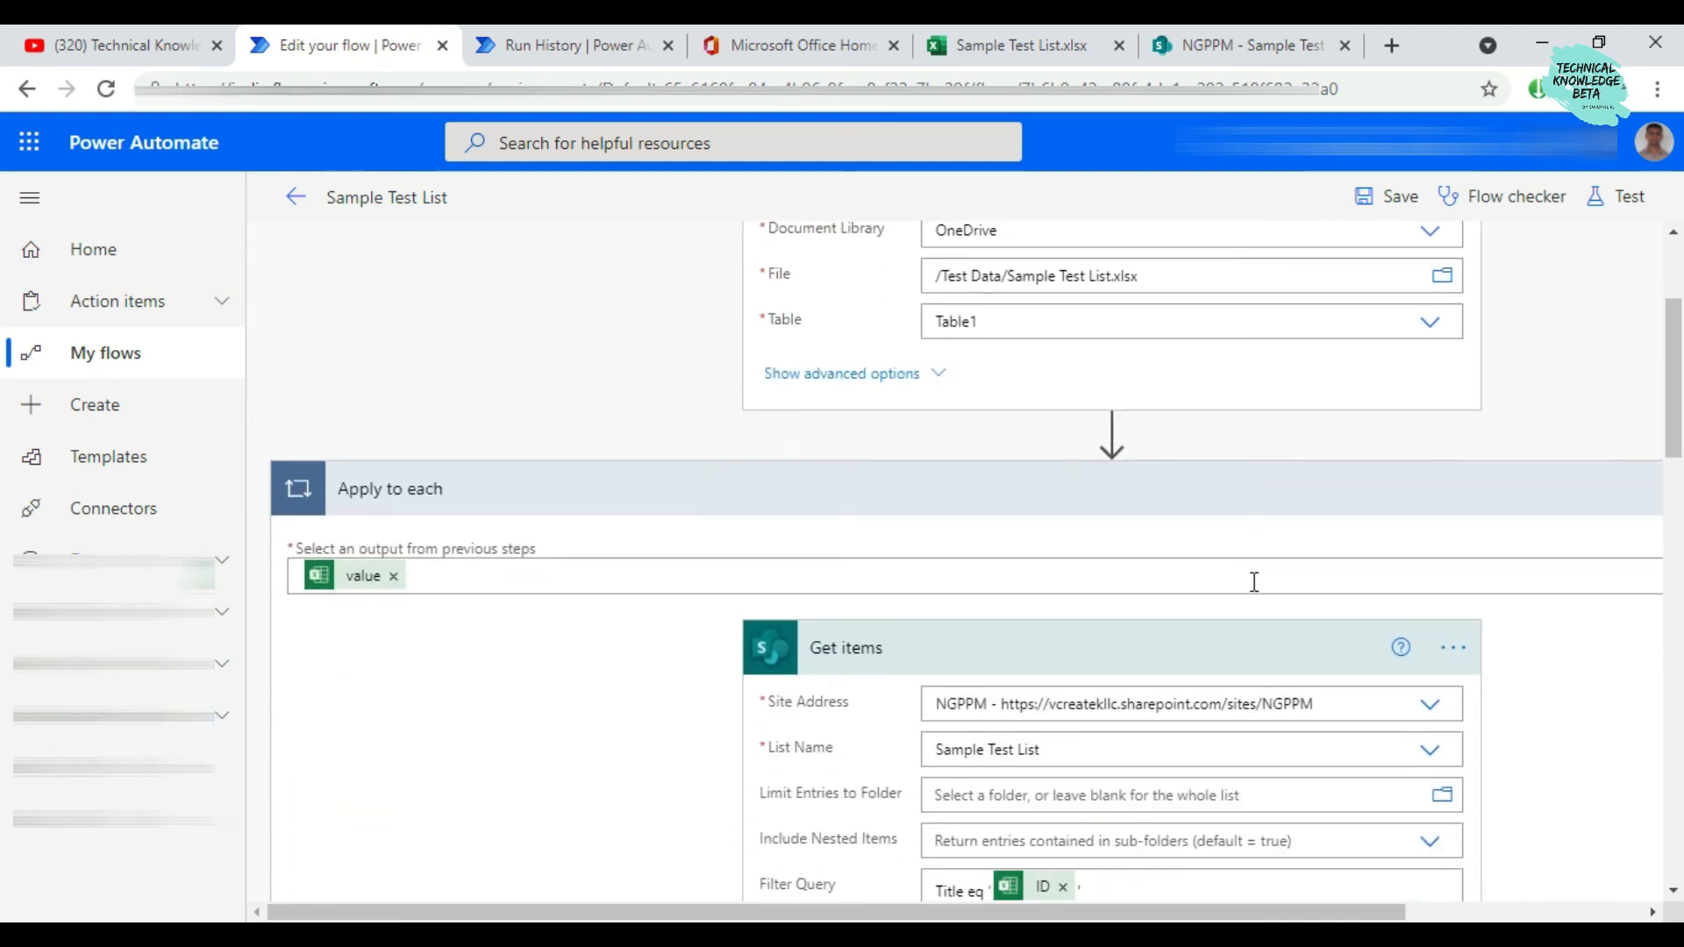
scroll(1254, 581, up, 3)
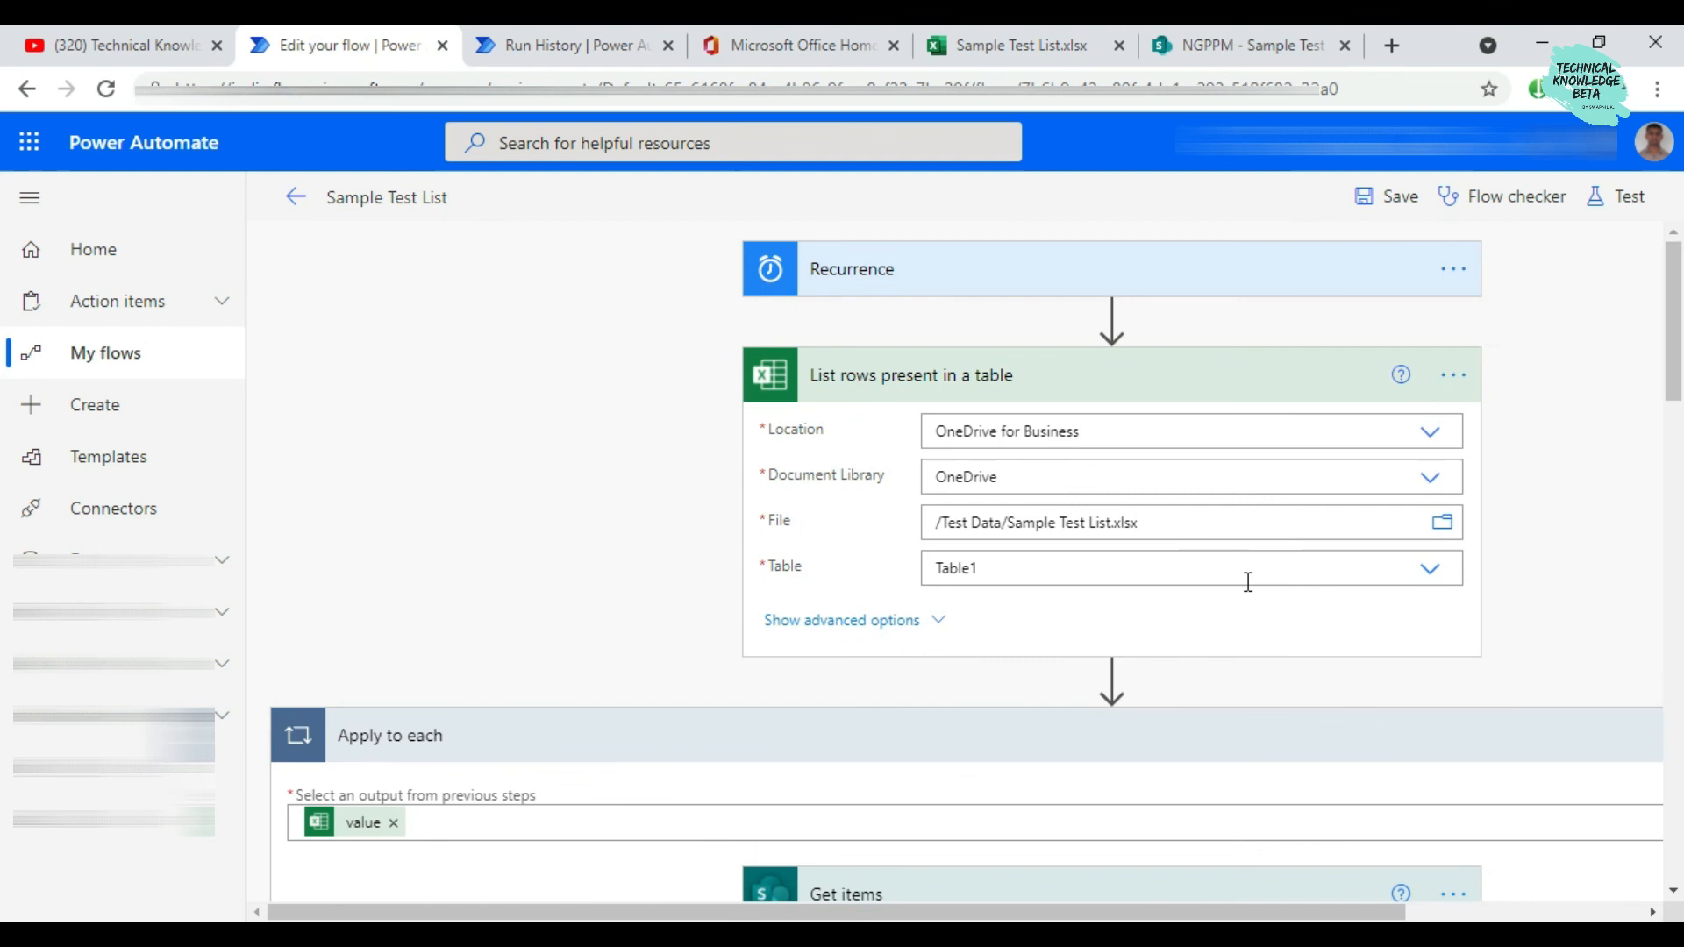